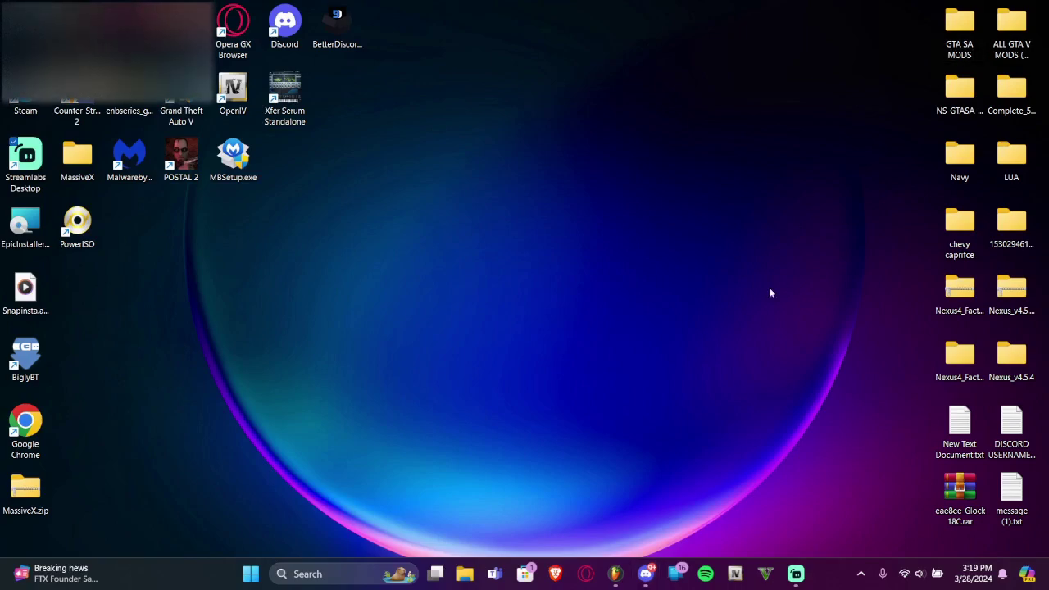
Switch to FL Studio and replace the 808 Kick channel in the channel rack with the Serum synth
{"action": "left_click", "coordinate": [615, 574]}
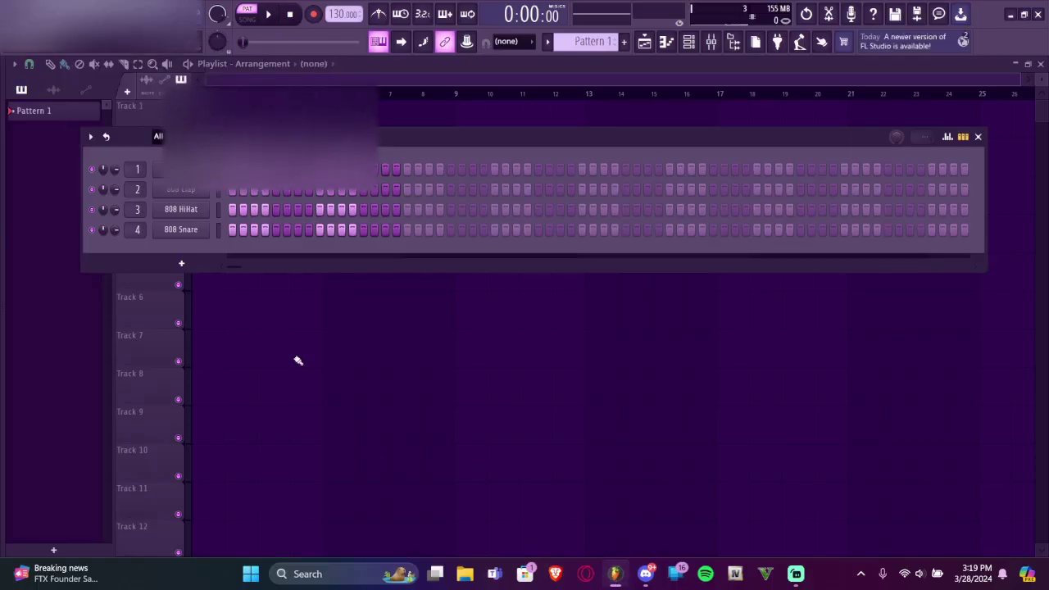
{"action": "left_click_drag", "start_coordinate": [276, 136], "coordinate": [312, 119]}
{"action": "left_click_drag", "start_coordinate": [379, 124], "coordinate": [342, 211]}
{"action": "right_click", "coordinate": [209, 233]}
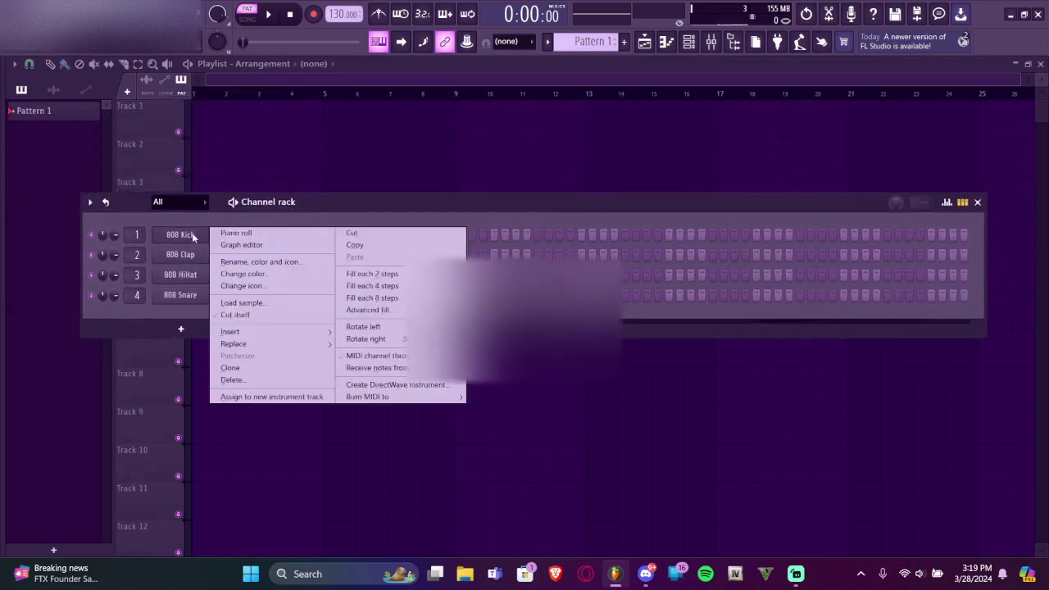
{"action": "mouse_move", "coordinate": [242, 344]}
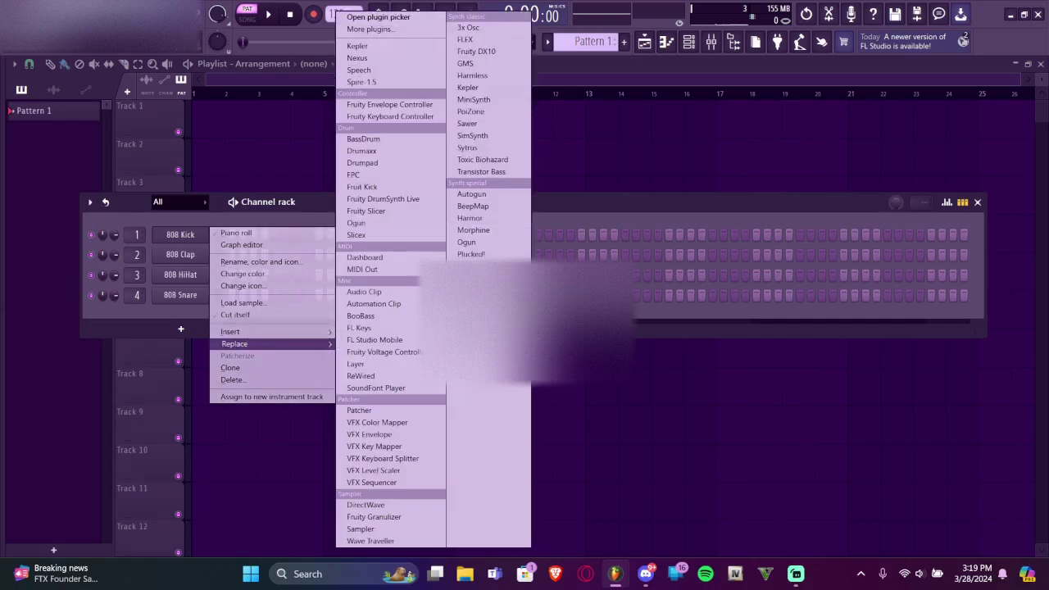
{"action": "left_click", "coordinate": [359, 70]}
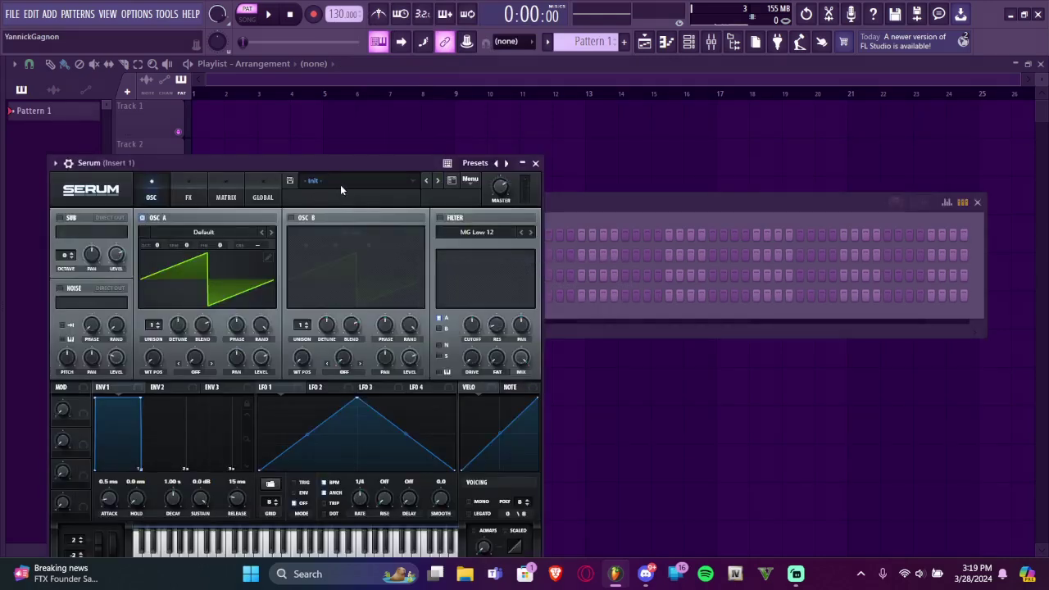
Load the lead preset LD BraveHeart [7S] in Serum, audition it with a note and close the plugin window
{"action": "left_click", "coordinate": [340, 187]}
{"action": "mouse_move", "coordinate": [338, 242]}
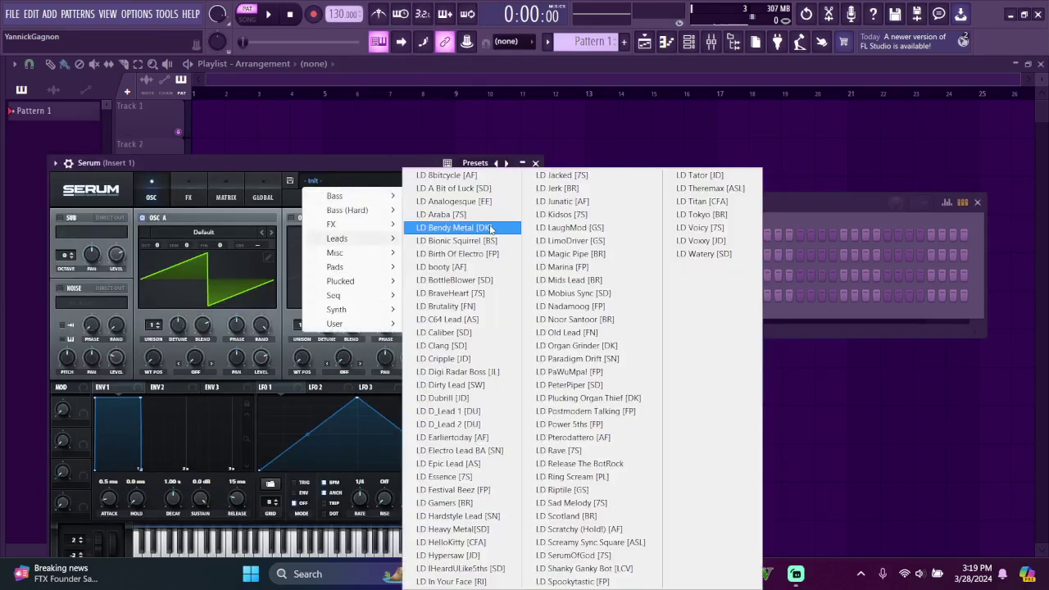
{"action": "left_click", "coordinate": [456, 293]}
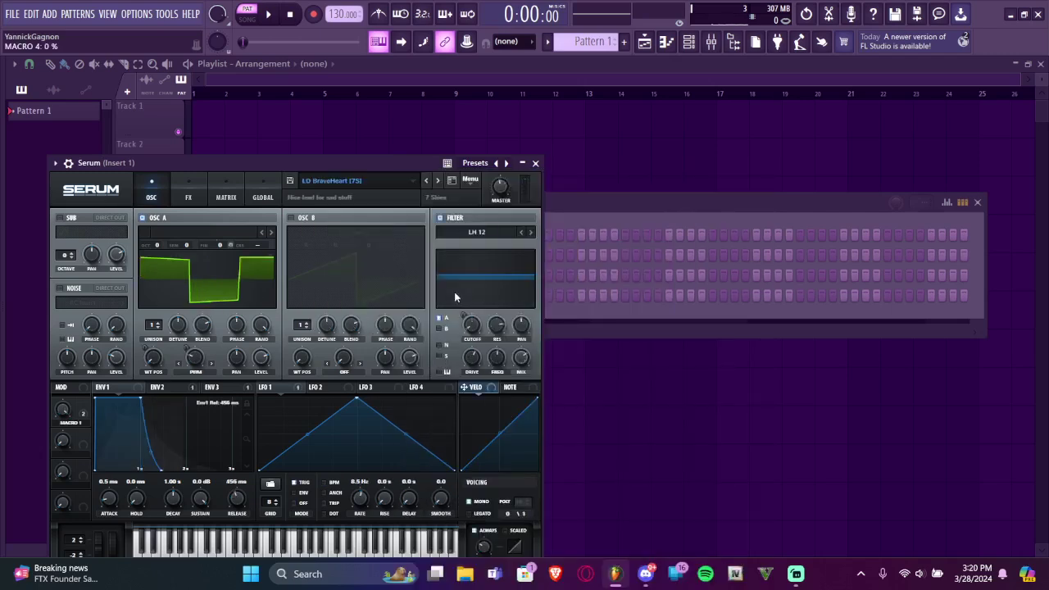
{"action": "key", "text": "b"}
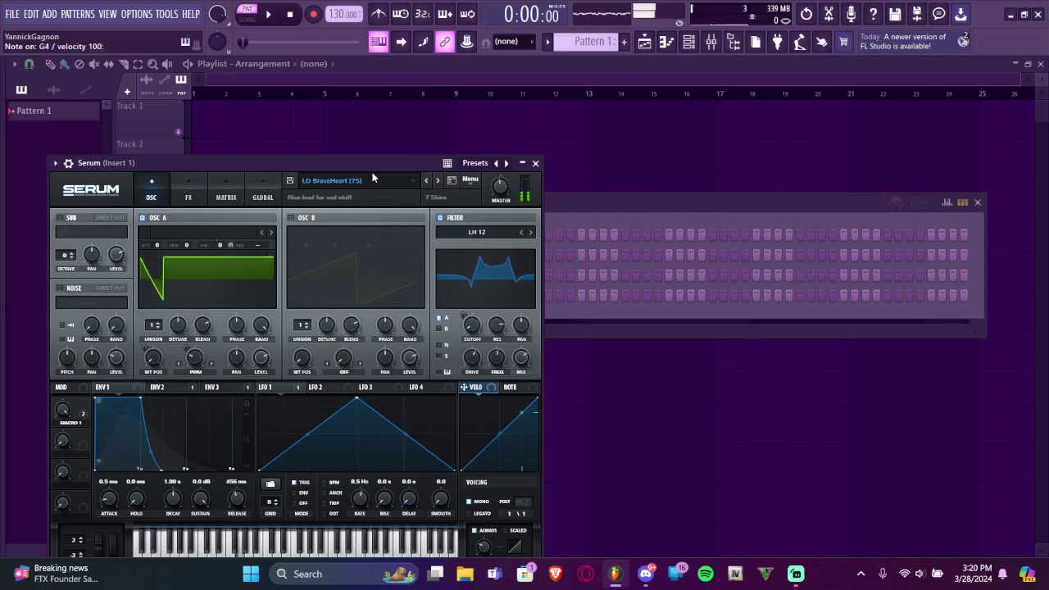
{"action": "left_click", "coordinate": [536, 164]}
In the Serum channel's piano roll, draw eight-step notes G4 at the start of bar 1 and B4 from step 7
{"action": "right_click", "coordinate": [201, 235]}
{"action": "left_click", "coordinate": [238, 233]}
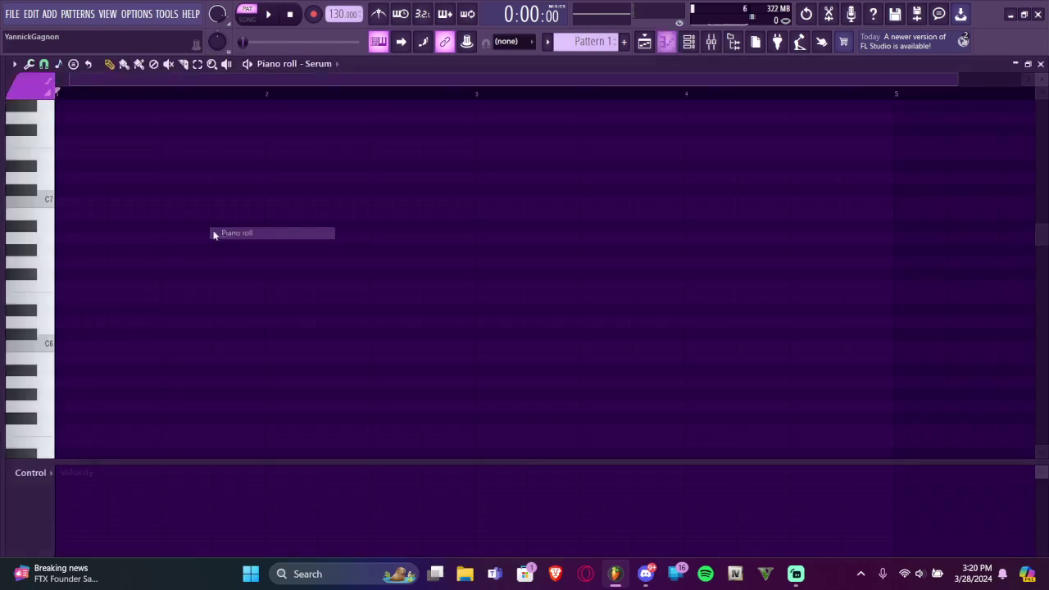
{"action": "scroll", "coordinate": [77, 294], "scroll_direction": "down", "scroll_amount": 2}
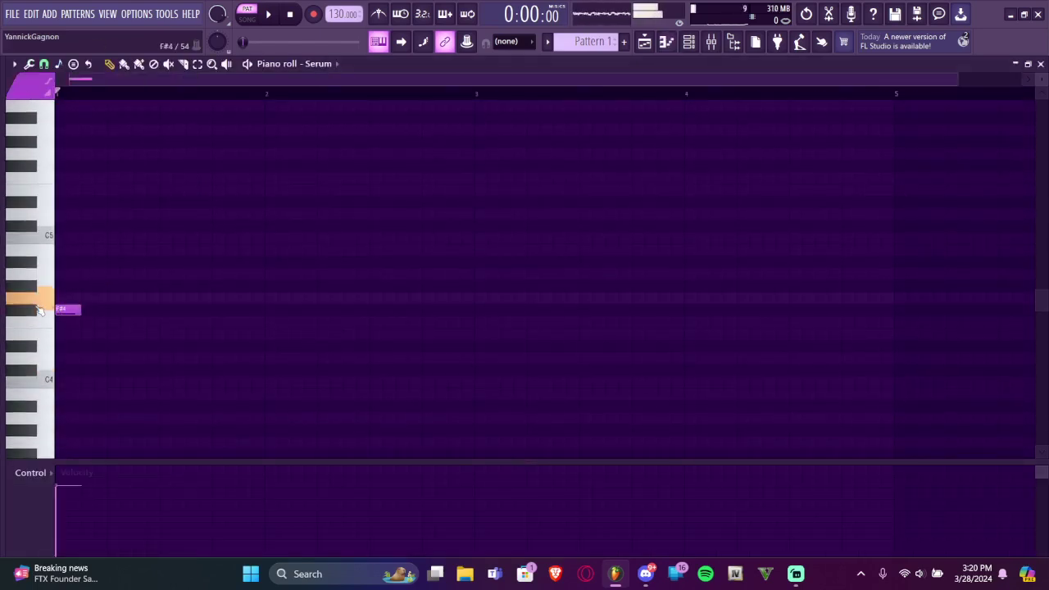
{"action": "key", "text": "space"}
{"action": "left_click_drag", "start_coordinate": [80, 296], "coordinate": [159, 296]}
{"action": "key", "text": "space"}
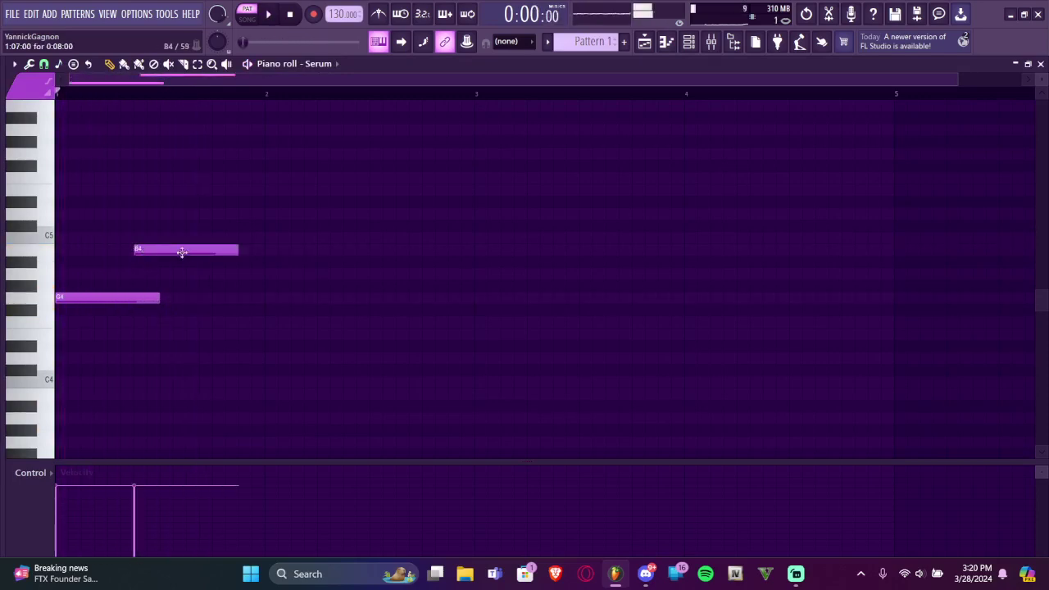
Change the B4 note to a four-step G#4, add an F4 note from step 13 of bar 1 and play back
{"action": "key", "text": "space"}
{"action": "left_click_drag", "start_coordinate": [178, 251], "coordinate": [187, 287]}
{"action": "key", "text": "space"}
{"action": "left_click", "coordinate": [212, 334]}
{"action": "left_click", "coordinate": [216, 322]}
{"action": "key", "text": "space"}
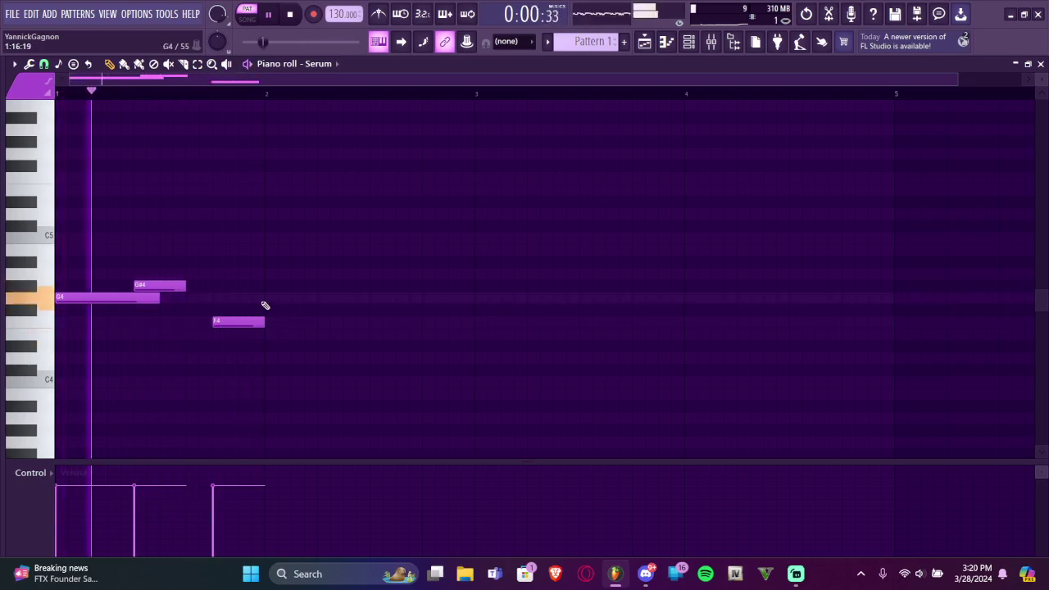
Shorten the F4 note to two steps, follow it with a two-step G4, and copy both notes into bar 2 from step 3
{"action": "key", "text": "space"}
{"action": "left_click", "coordinate": [243, 300]}
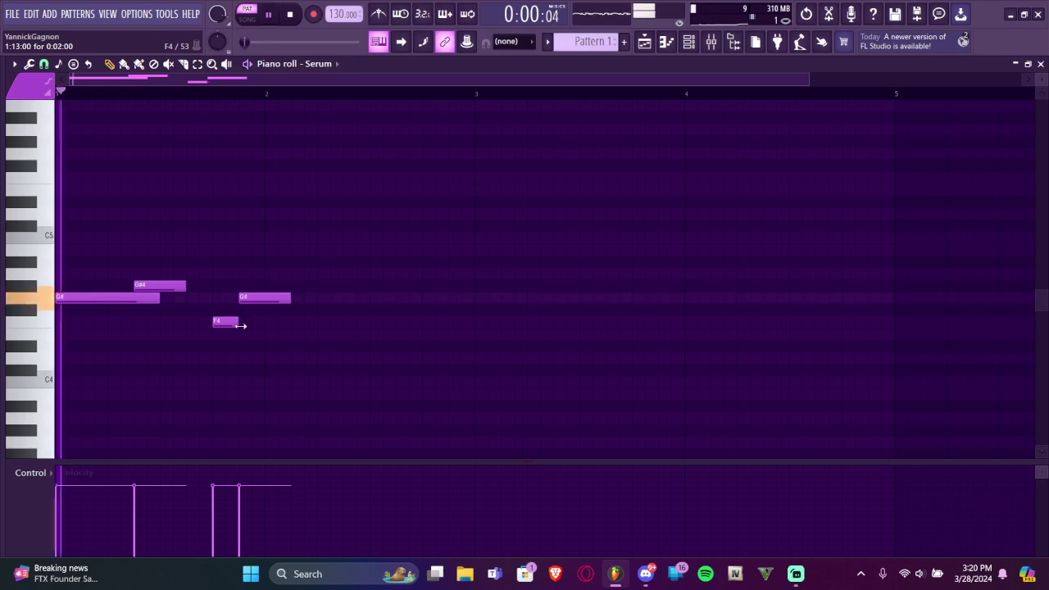
{"action": "left_click_drag", "start_coordinate": [288, 300], "coordinate": [302, 327]}
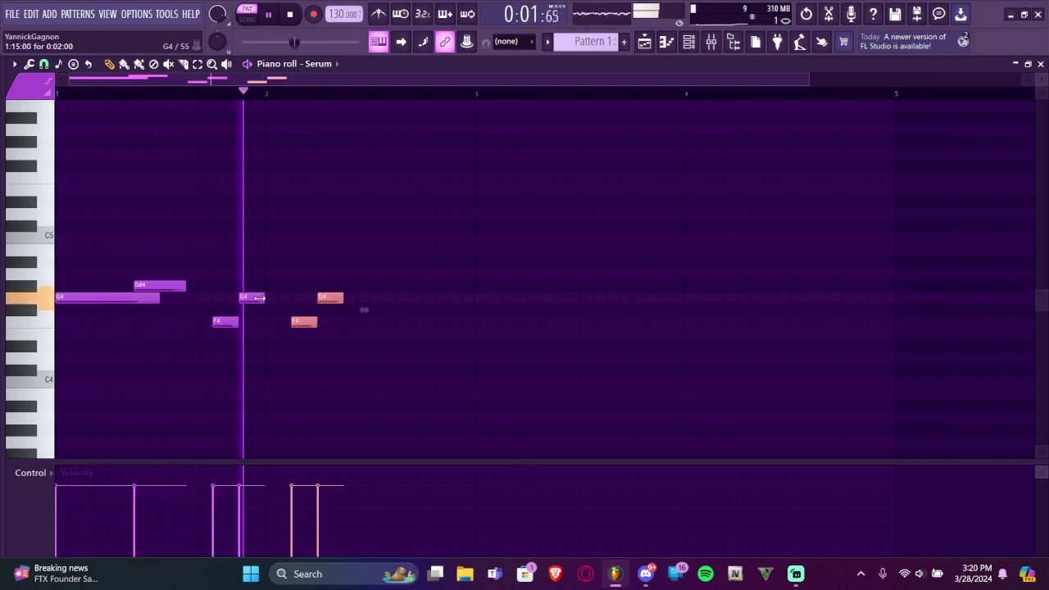
{"action": "key", "text": "space"}
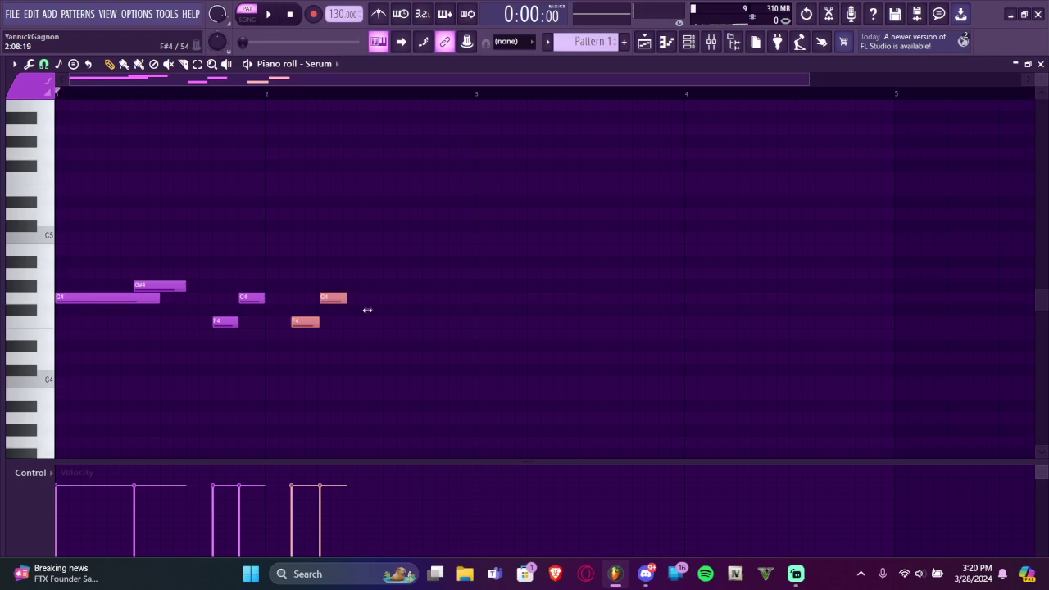
{"action": "key", "text": "ctrl+d"}
{"action": "key", "text": "space"}
Add a C5 note at the middle of bar 2 and a G#4 from step 13 extended to the bar's end
{"action": "scroll", "coordinate": [386, 291], "scroll_direction": "up", "scroll_amount": 2}
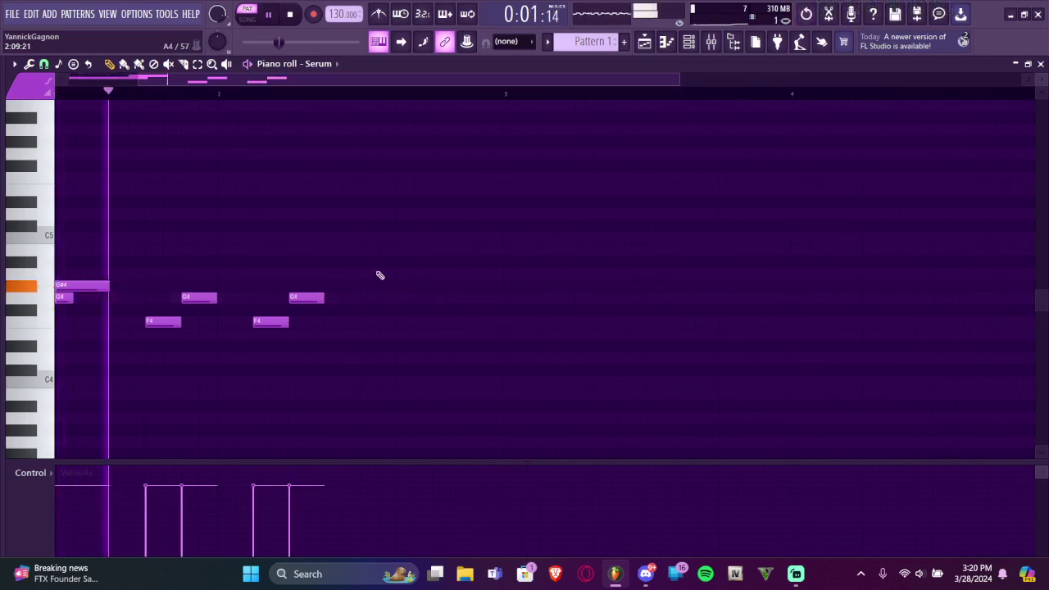
{"action": "key", "text": "space"}
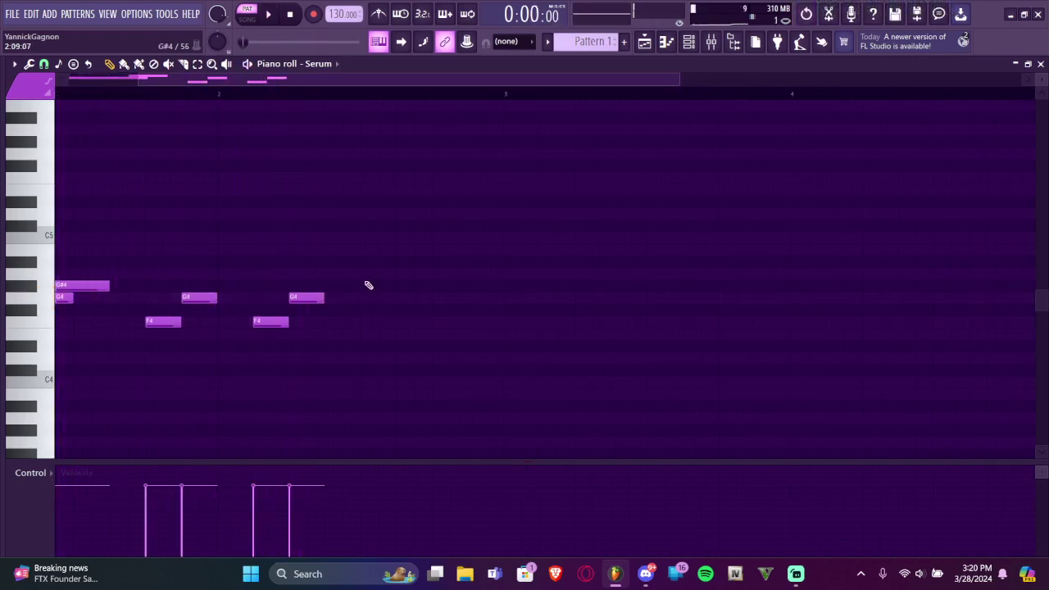
{"action": "key", "text": "space"}
{"action": "left_click", "coordinate": [435, 286]}
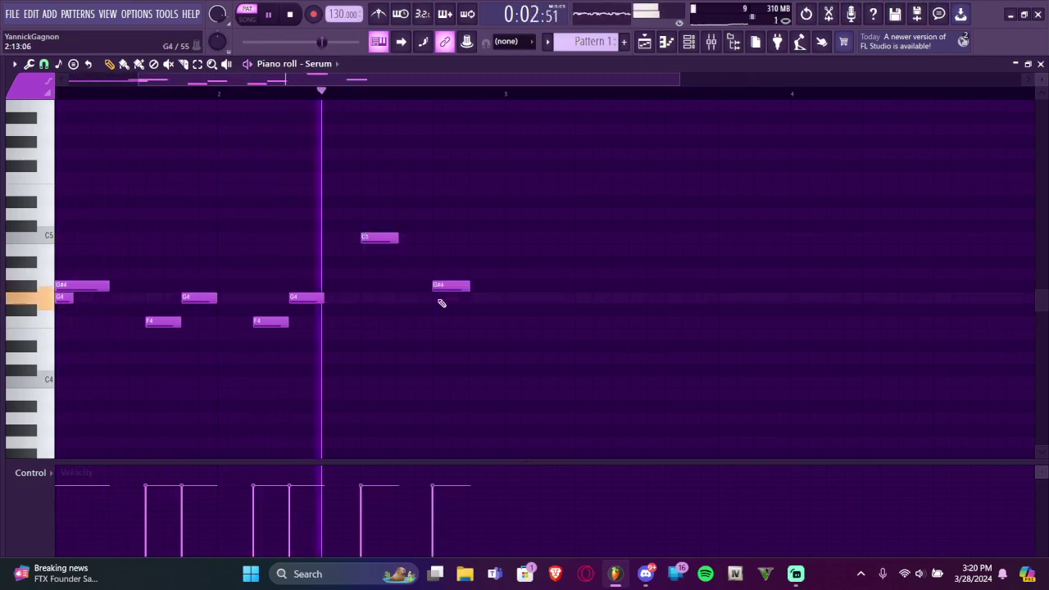
{"action": "scroll", "coordinate": [486, 305], "scroll_direction": "down", "scroll_amount": 2}
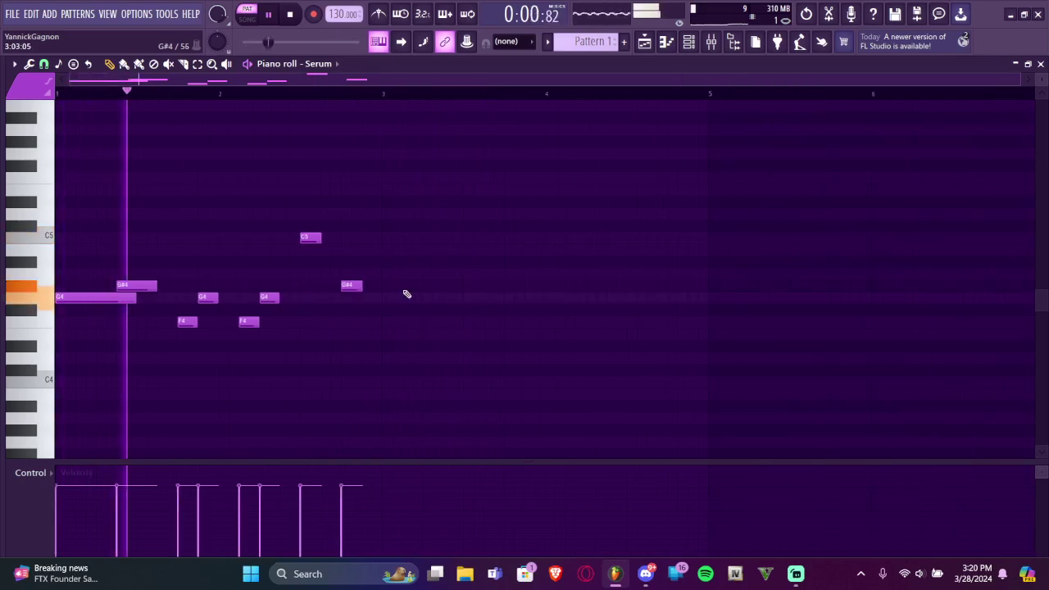
{"action": "left_click_drag", "start_coordinate": [361, 286], "coordinate": [382, 287]}
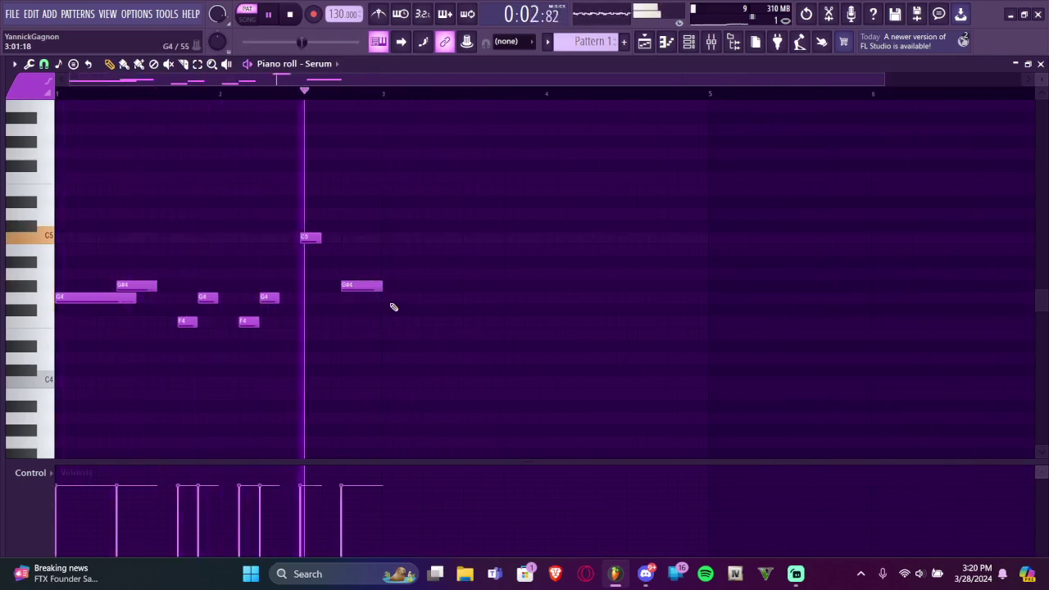
{"action": "key", "text": "space"}
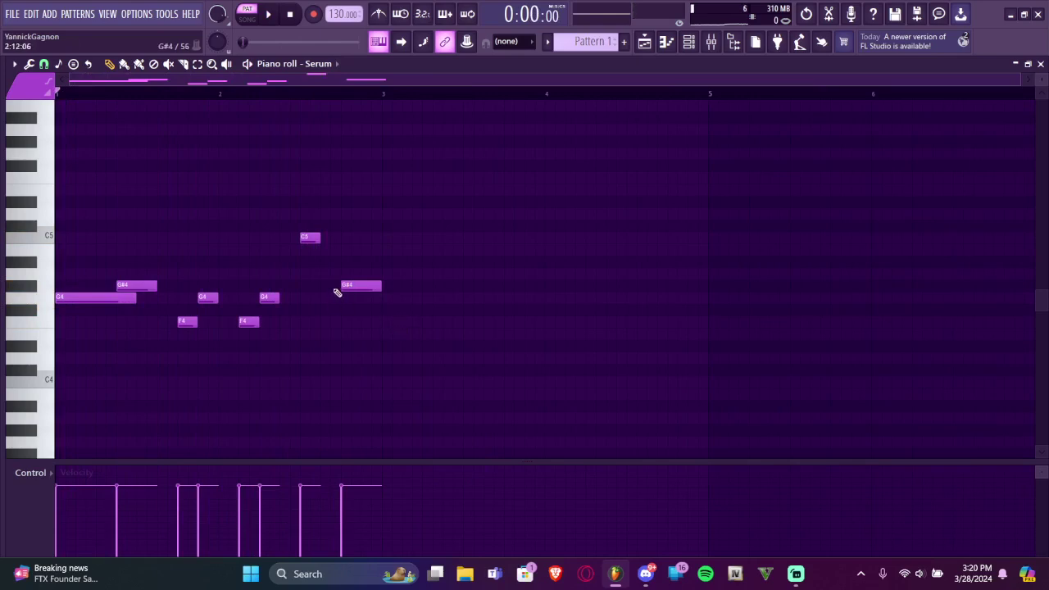
Duplicate the two-bar melody into bars 3 and 4, shorten all notes equally and apply legato so they join up
{"action": "key", "text": "ctrl+b"}
{"action": "key", "text": "ctrl+d"}
{"action": "key", "text": "shift+d"}
{"action": "left_click_drag", "start_coordinate": [728, 173], "coordinate": [105, 367]}
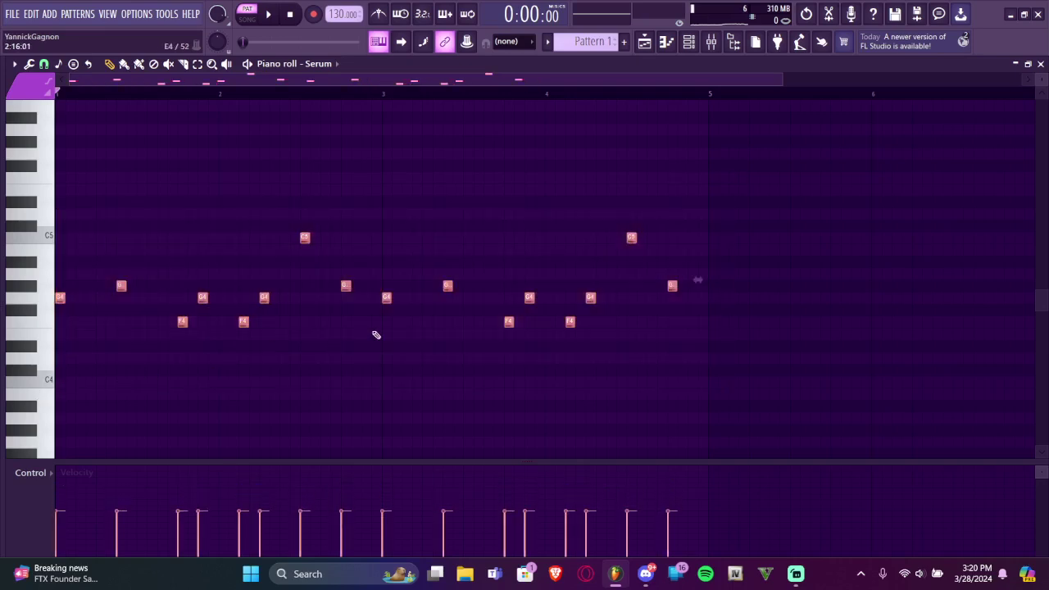
{"action": "key", "text": "ctrl+d"}
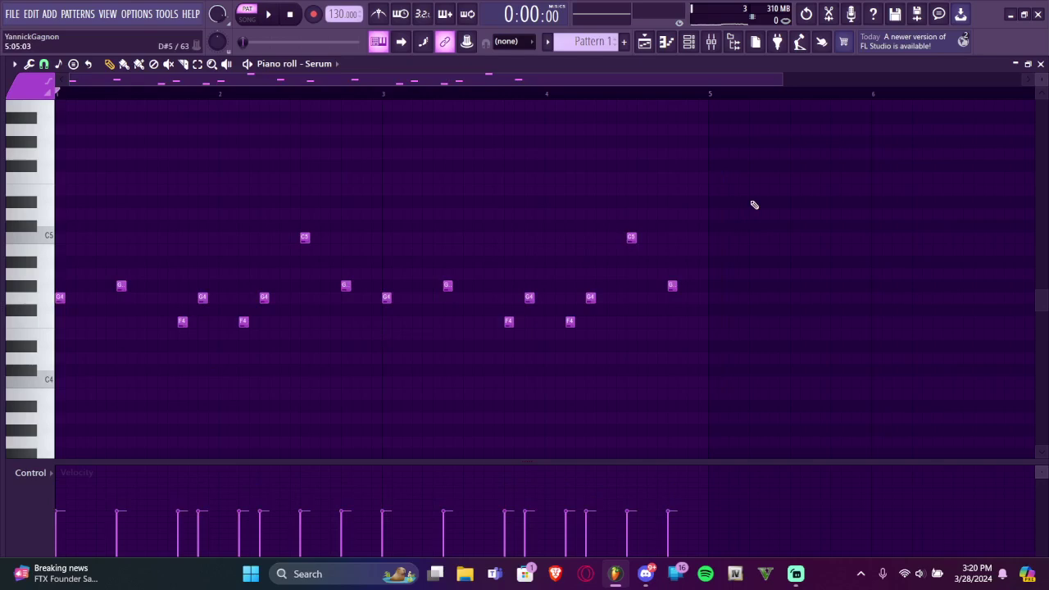
{"action": "key", "text": "ctrl+l"}
Duplicate the four-bar melody, transpose the copy down one octave and shift it back to align with bar 1
{"action": "key", "text": "ctrl+b"}
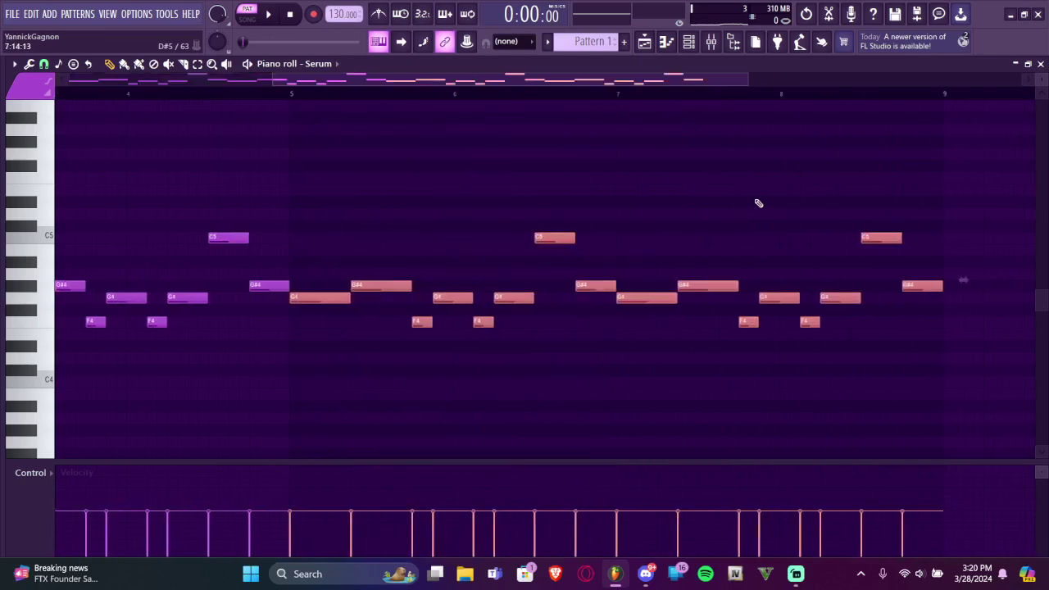
{"action": "key", "text": "ctrl+Down"}
{"action": "key", "text": "shift+Left"}
{"action": "scroll", "coordinate": [758, 203], "scroll_direction": "left", "scroll_amount": 10}
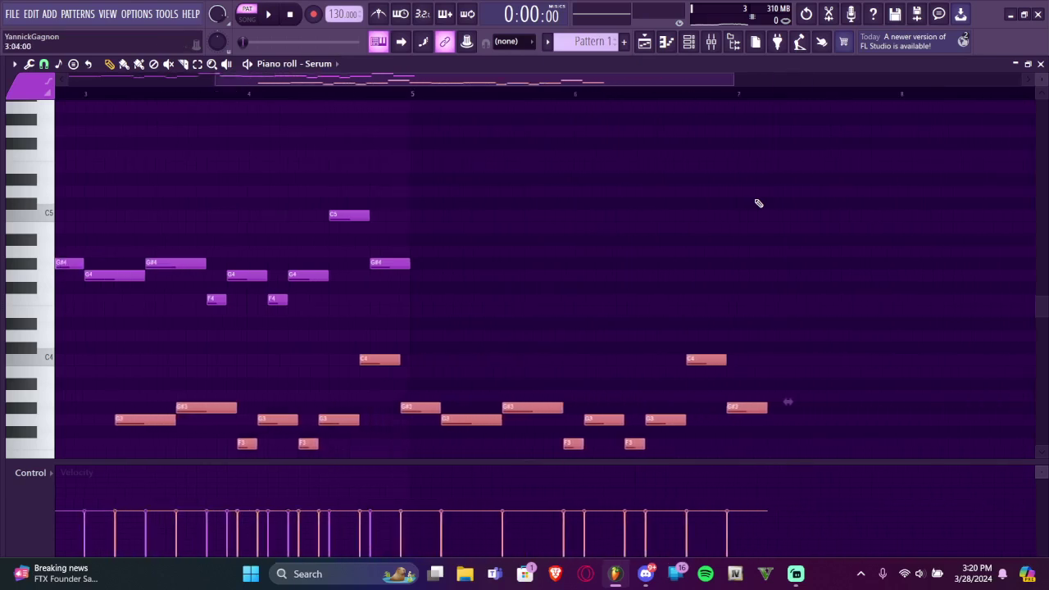
{"action": "key", "text": "shift+Left"}
{"action": "key", "text": "shift+Left"}
{"action": "key", "text": "shift+Left"}
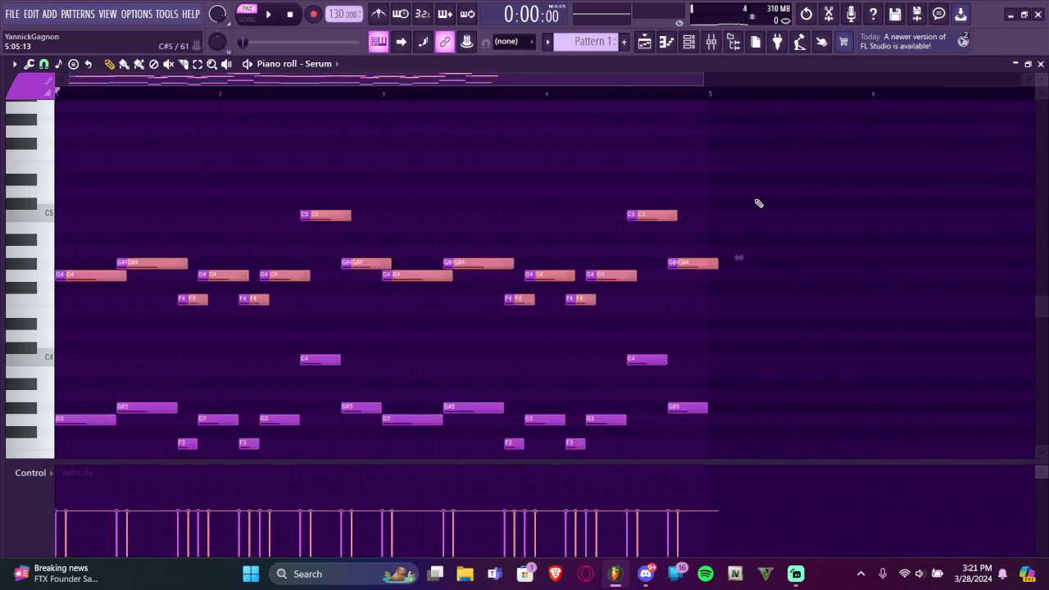
Place a further copy of the original melody one octave higher, aligned with the start of bar 1
{"action": "key", "text": "ctrl+z"}
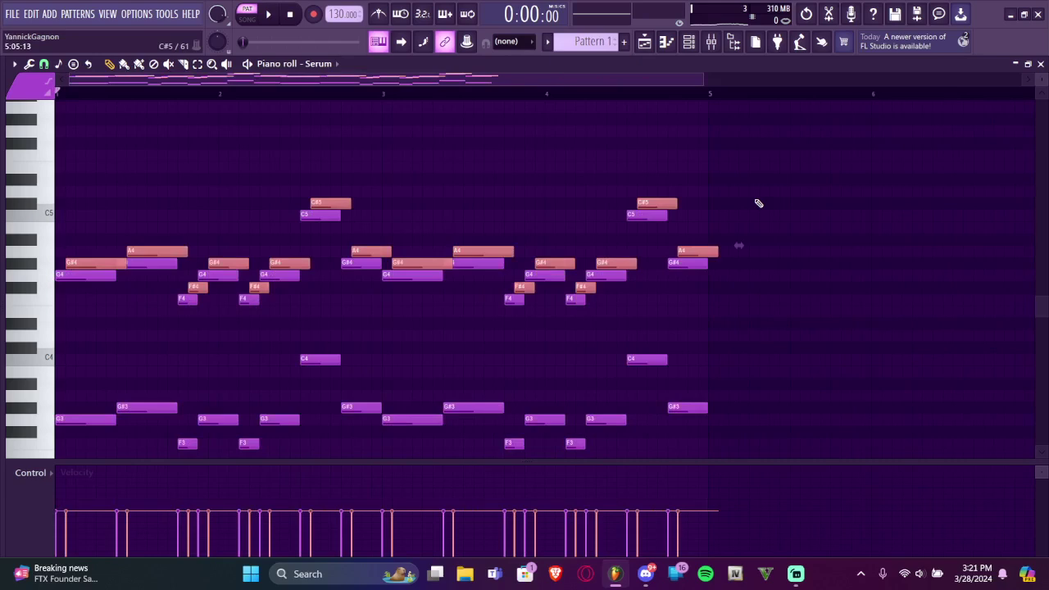
{"action": "key", "text": "shift+Down"}
{"action": "key", "text": "shift+Left"}
{"action": "key", "text": "ctrl+Up"}
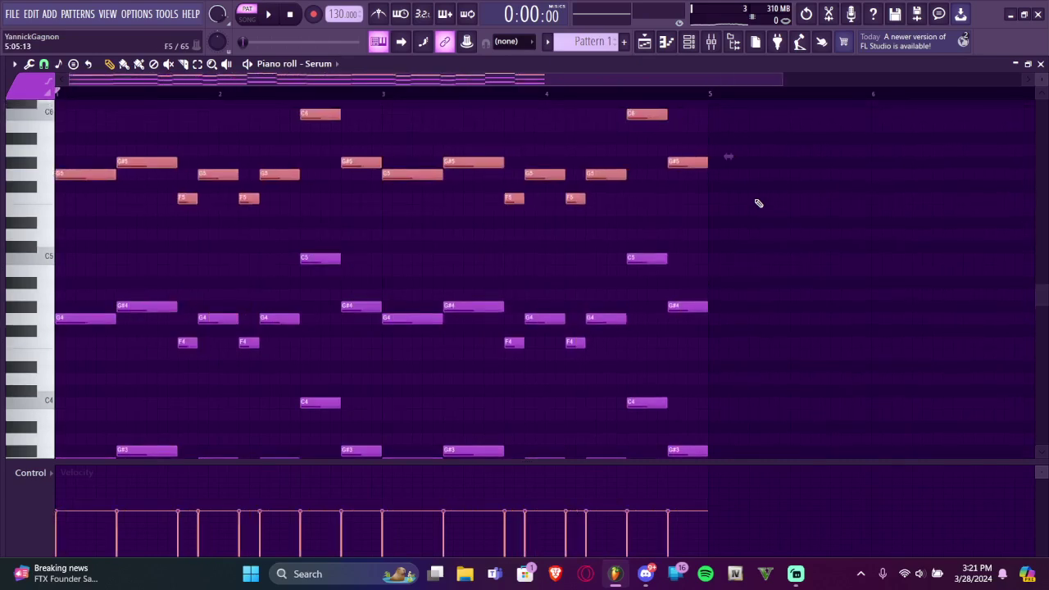
{"action": "key", "text": "ctrl+d"}
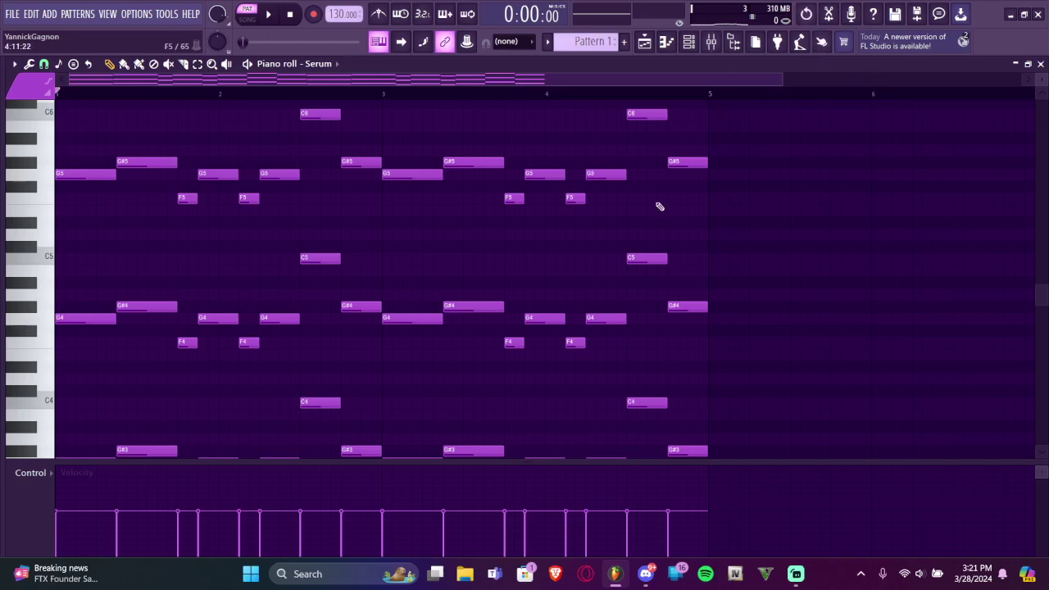
Randomize the velocity levels of all the melody notes slightly, leaving the random pattern generator off
{"action": "key", "text": "alt+r"}
{"action": "left_click_drag", "start_coordinate": [498, 345], "coordinate": [499, 333]}
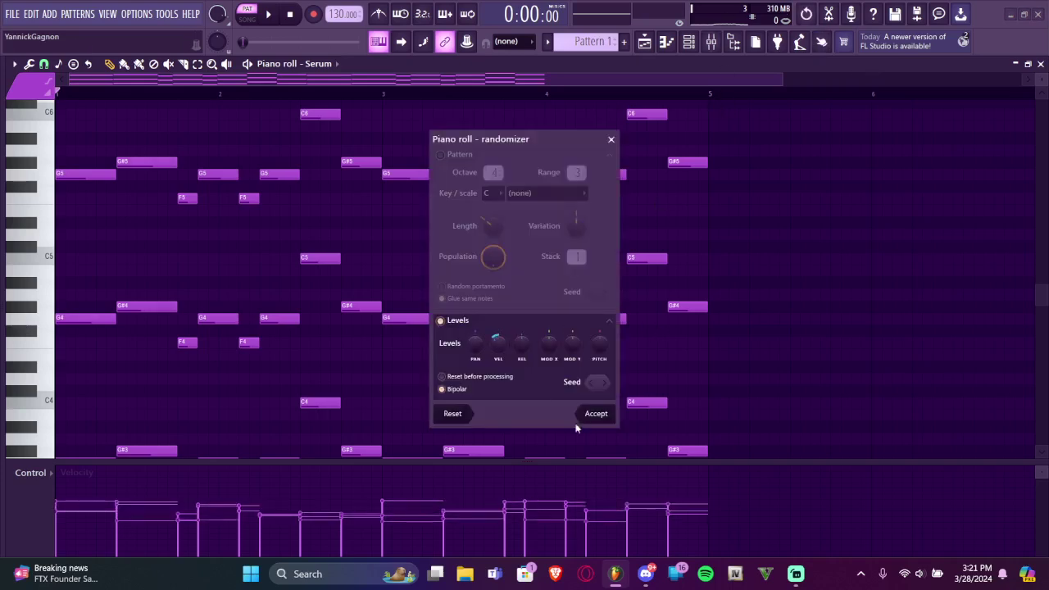
{"action": "left_click", "coordinate": [596, 416]}
Insert a Sampler channel next to the Serum channel in the channel rack and close its settings window
{"action": "left_click", "coordinate": [689, 41]}
{"action": "right_click", "coordinate": [209, 236]}
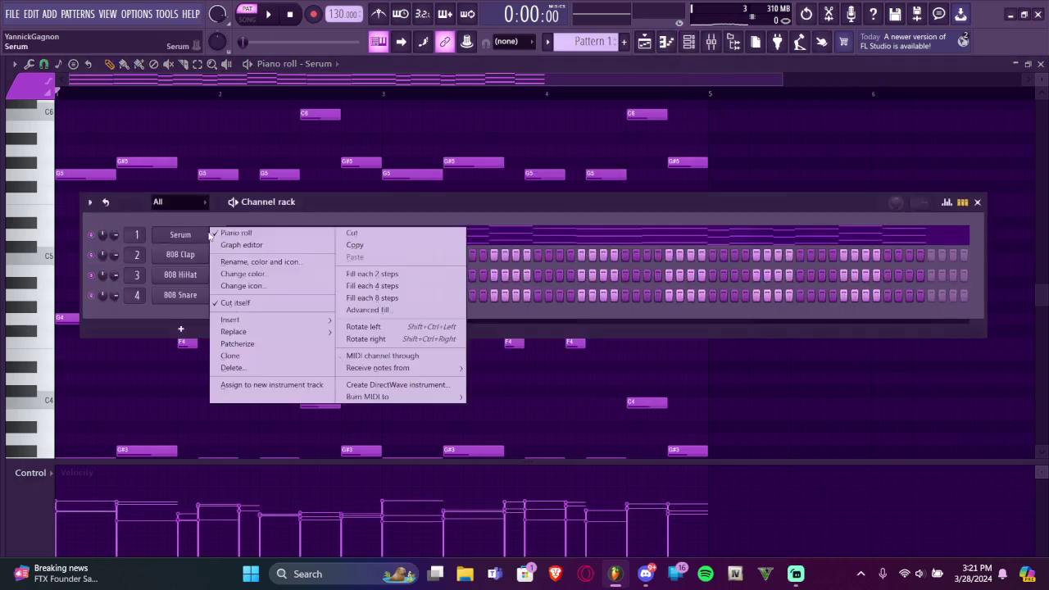
{"action": "mouse_move", "coordinate": [270, 320]}
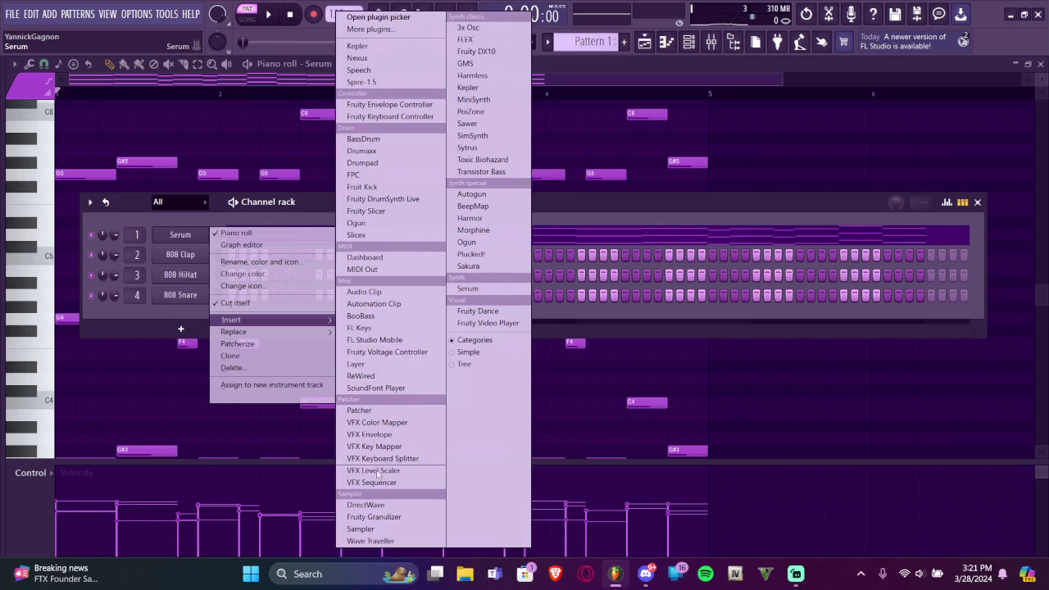
{"action": "left_click", "coordinate": [362, 529]}
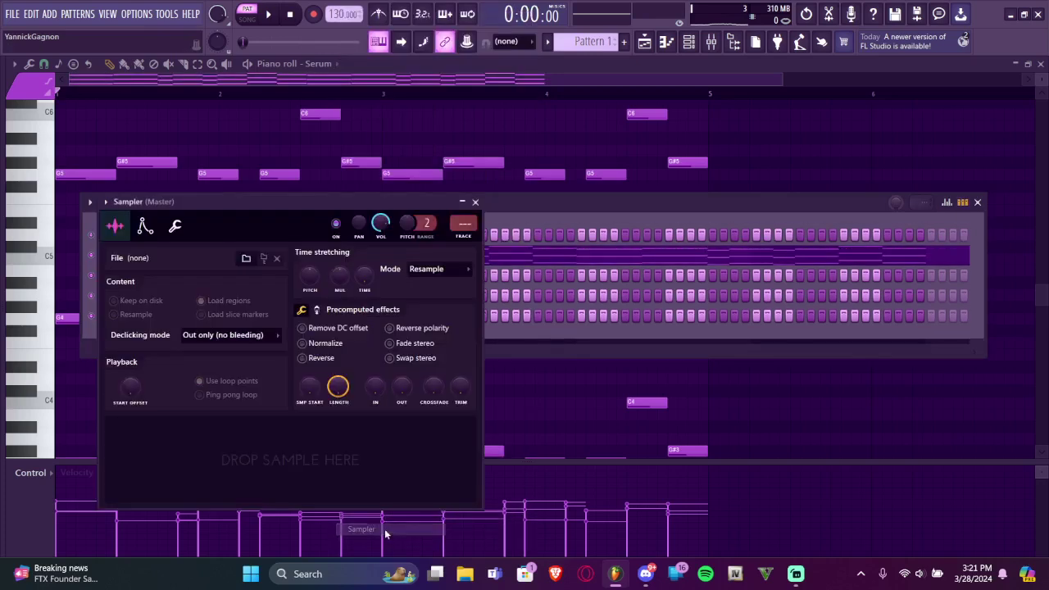
{"action": "left_click", "coordinate": [475, 203]}
Select and copy all the Serum melody notes, then bring the channel rack back up
{"action": "left_click", "coordinate": [228, 263]}
{"action": "left_click", "coordinate": [250, 263]}
{"action": "scroll", "coordinate": [369, 271], "scroll_direction": "up", "scroll_amount": 5}
{"action": "left_click_drag", "start_coordinate": [720, 193], "coordinate": [82, 566]}
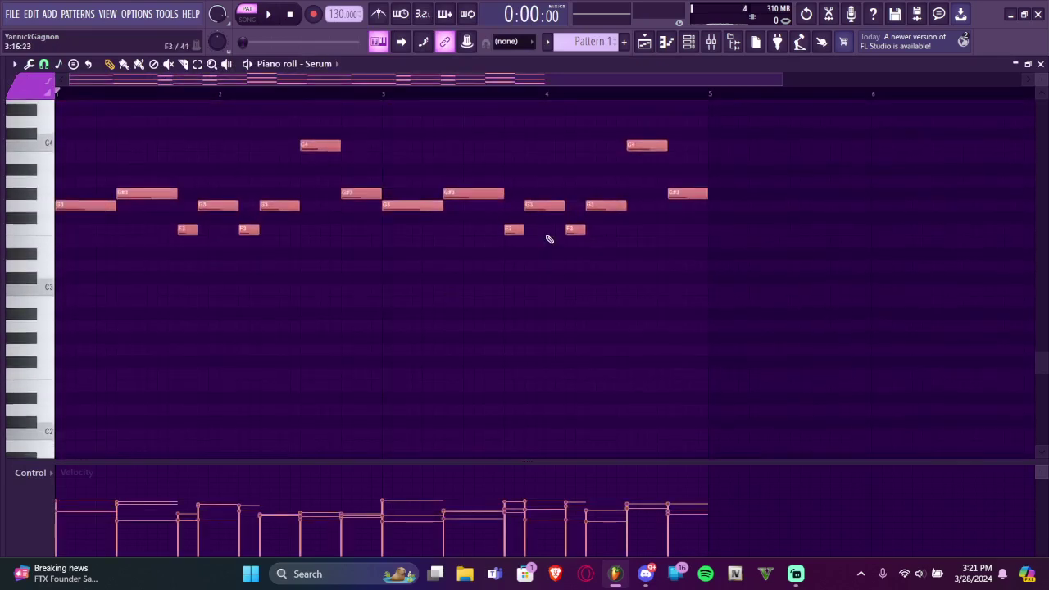
{"action": "left_click", "coordinate": [695, 45]}
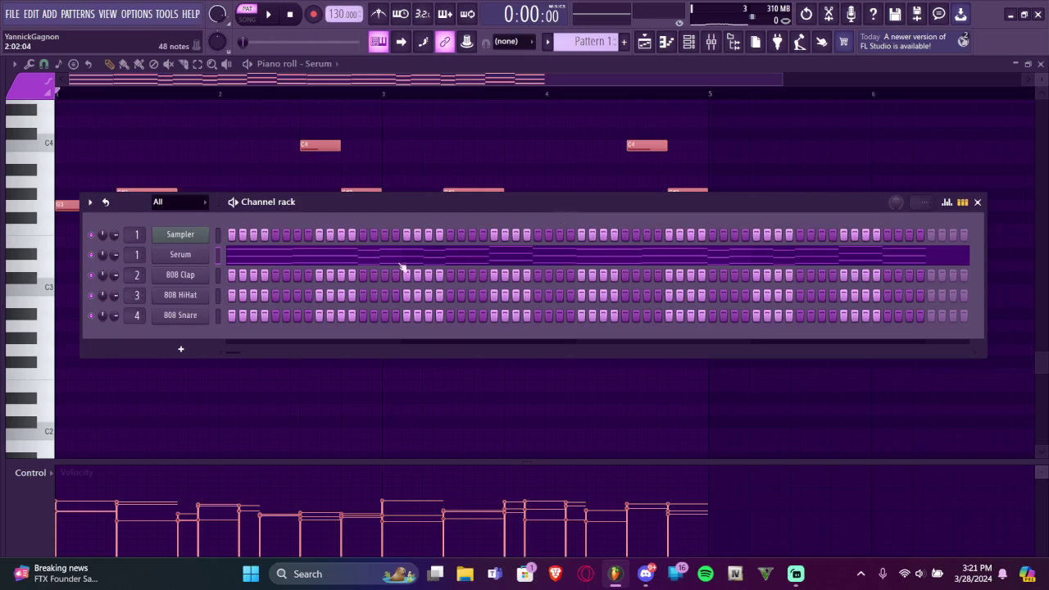
Paste the melody into the Sampler channel's piano roll and move one note of each pitch to the start of bar 1
{"action": "right_click", "coordinate": [188, 236]}
{"action": "left_click", "coordinate": [226, 231]}
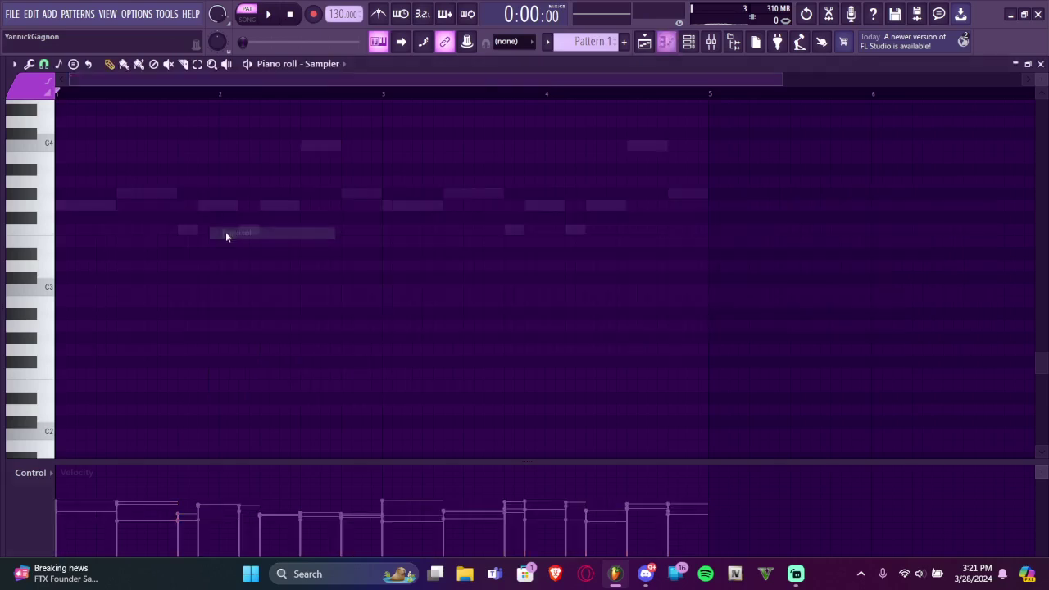
{"action": "key", "text": "ctrl+v"}
{"action": "key", "text": "ctrl+d"}
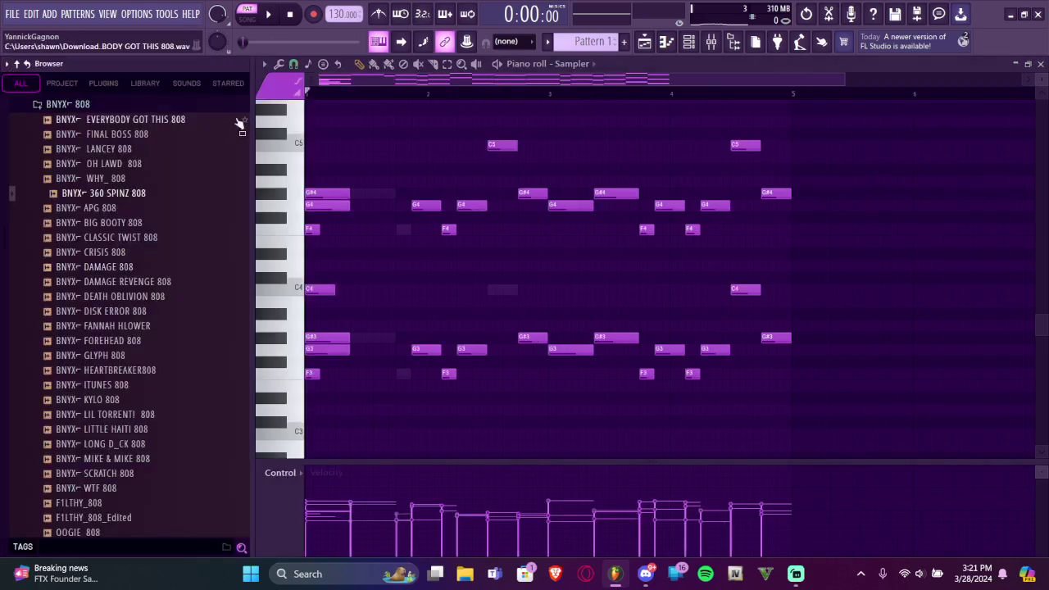
{"action": "left_click", "coordinate": [14, 64]}
{"action": "mouse_move", "coordinate": [27, 126]}
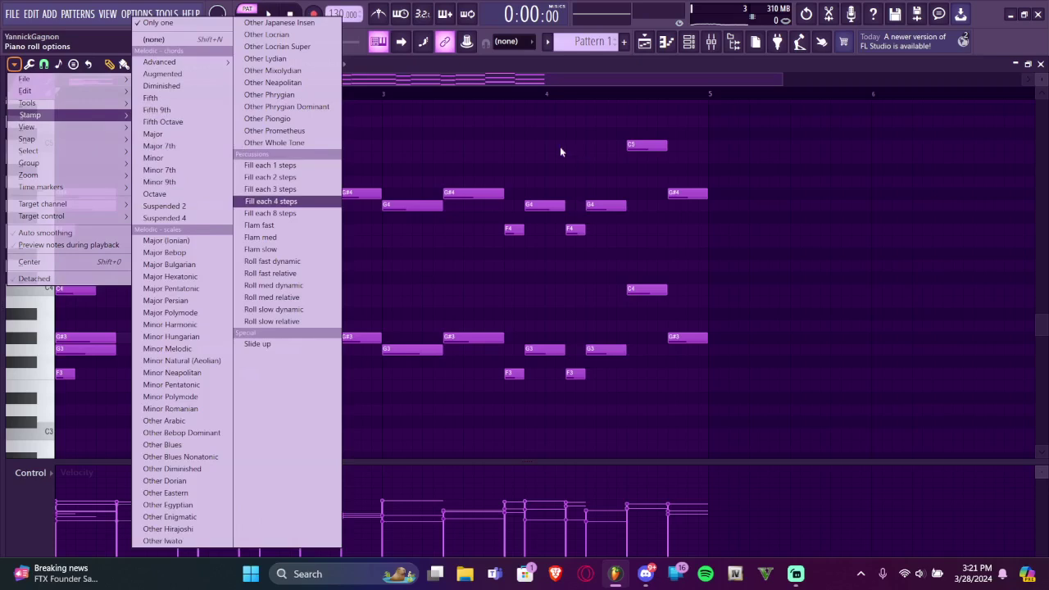
{"action": "left_click", "coordinate": [582, 162]}
Delete every Sampler note that follows the stack at the start of bar 1, across all octaves
{"action": "scroll", "coordinate": [304, 219], "scroll_direction": "up", "scroll_amount": 3}
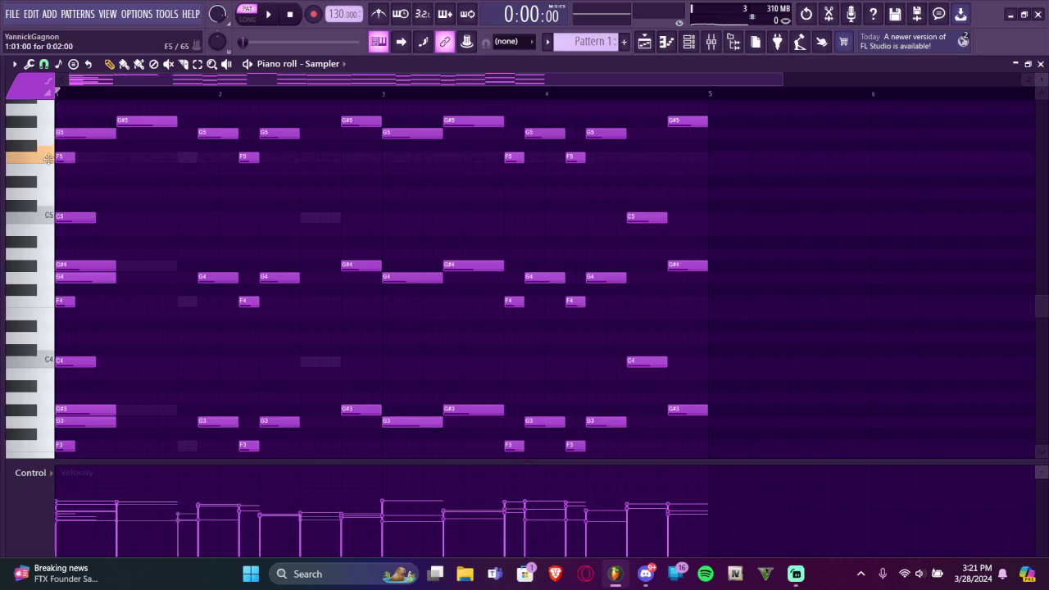
{"action": "scroll", "coordinate": [135, 179], "scroll_direction": "up", "scroll_amount": 3}
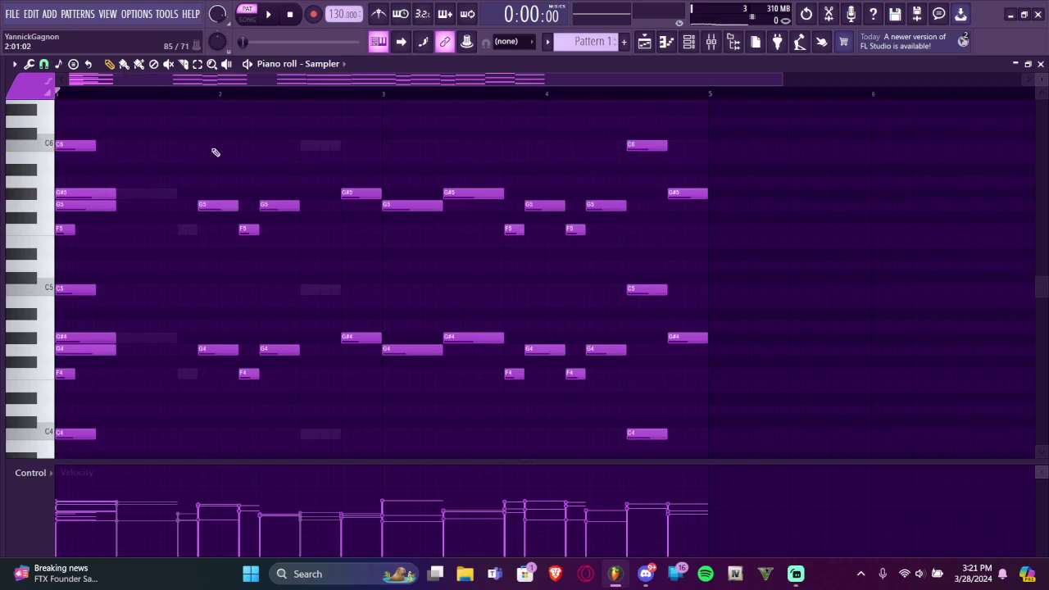
{"action": "scroll", "coordinate": [190, 138], "scroll_direction": "up", "scroll_amount": 1}
{"action": "left_click_drag", "start_coordinate": [169, 129], "coordinate": [857, 458]}
{"action": "key", "text": "Delete"}
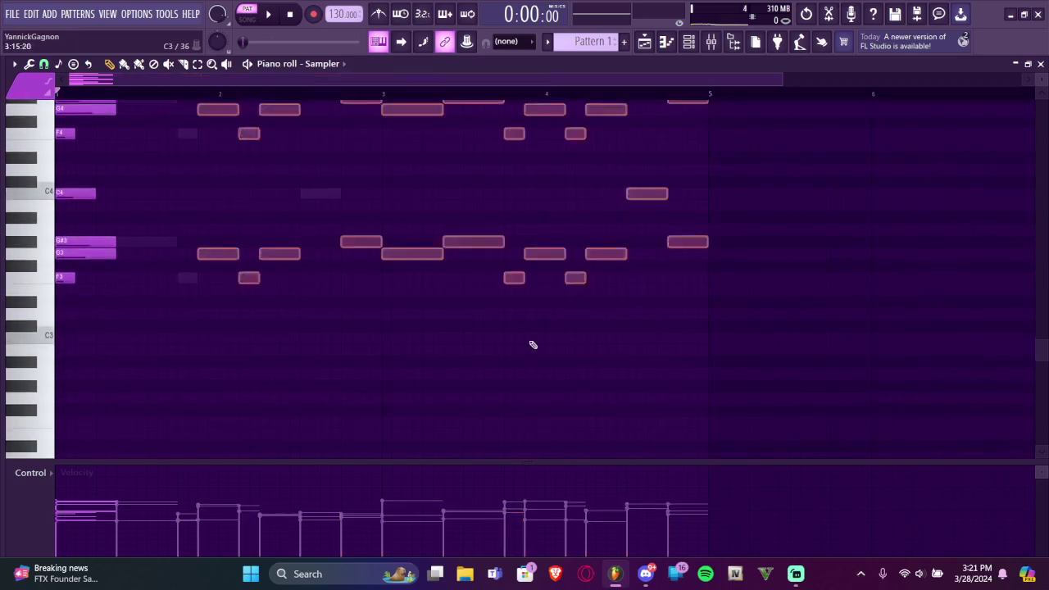
Stretch the whole stack of Sampler notes so each one lasts the full four bars
{"action": "key", "text": "ctrl+l"}
{"action": "scroll", "coordinate": [536, 341], "scroll_direction": "up", "scroll_amount": 7}
{"action": "scroll", "coordinate": [361, 273], "scroll_direction": "up", "scroll_amount": 3}
{"action": "left_click_drag", "start_coordinate": [173, 185], "coordinate": [238, 413]}
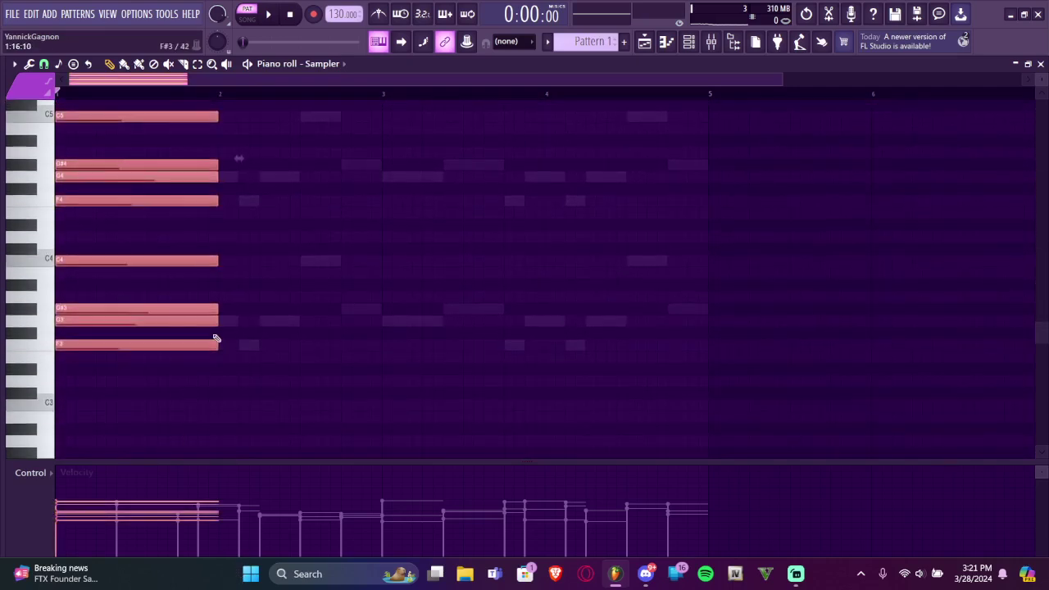
{"action": "left_click_drag", "start_coordinate": [213, 326], "coordinate": [700, 331]}
Duplicate the four-bar note stack, transpose the copy up three octaves and shift it back to start at bar 1
{"action": "scroll", "coordinate": [700, 333], "scroll_direction": "up", "scroll_amount": 5}
{"action": "left_click", "coordinate": [785, 293], "text": "ctrl"}
{"action": "key", "text": "ctrl+b"}
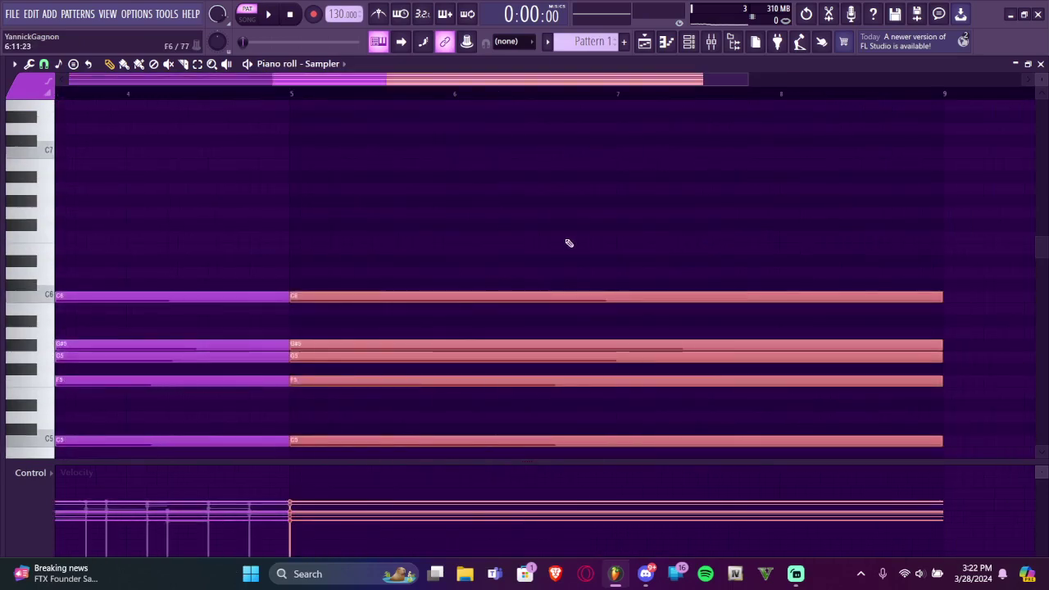
{"action": "key", "text": "ctrl+Up"}
{"action": "key", "text": "ctrl+Up"}
{"action": "key", "text": "ctrl+Up"}
{"action": "key", "text": "ctrl+Down"}
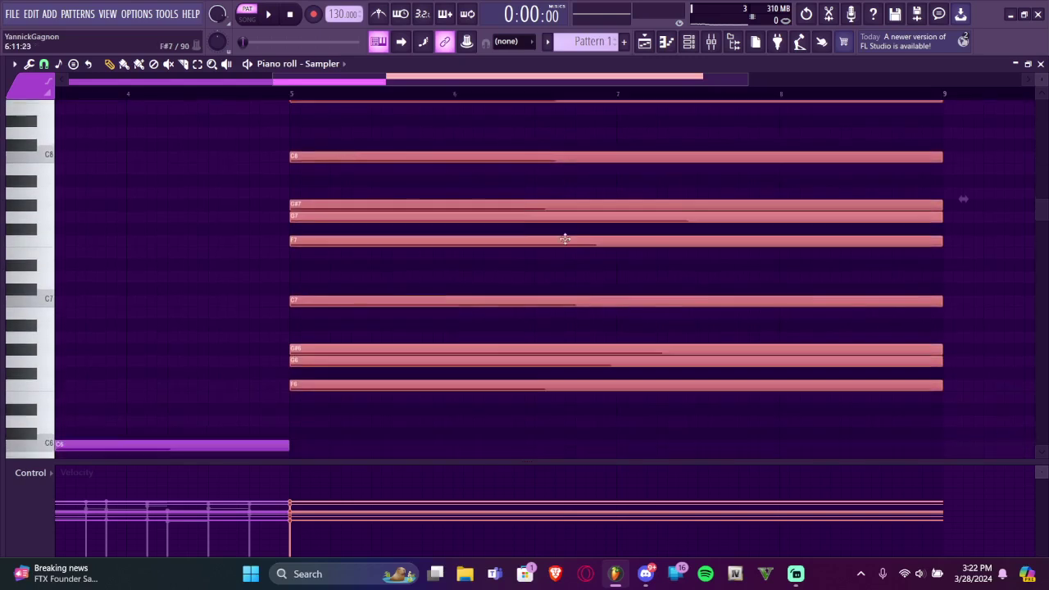
{"action": "key", "text": "shift+Left"}
{"action": "key", "text": "shift+Left"}
{"action": "key", "text": "shift+Left"}
{"action": "key", "text": "shift+Left"}
{"action": "key", "text": "shift+Left"}
{"action": "key", "text": "shift+Left"}
{"action": "key", "text": "shift+Left"}
{"action": "key", "text": "shift+Left"}
{"action": "key", "text": "shift+Left"}
{"action": "key", "text": "shift+Left"}
{"action": "key", "text": "shift+Left"}
{"action": "key", "text": "shift+Left"}
{"action": "key", "text": "shift+Left"}
{"action": "key", "text": "shift+Left"}
{"action": "key", "text": "shift+Left"}
{"action": "key", "text": "shift+Left"}
{"action": "key", "text": "shift+Left"}
{"action": "key", "text": "shift+Left"}
{"action": "key", "text": "shift+Left"}
{"action": "key", "text": "shift+Left"}
{"action": "key", "text": "shift+Left"}
{"action": "key", "text": "shift+Left"}
{"action": "key", "text": "shift+Left"}
{"action": "key", "text": "shift+Left"}
{"action": "key", "text": "shift+Left"}
{"action": "key", "text": "shift+Left"}
{"action": "key", "text": "shift+Left"}
{"action": "key", "text": "shift+Left"}
{"action": "key", "text": "shift+Left"}
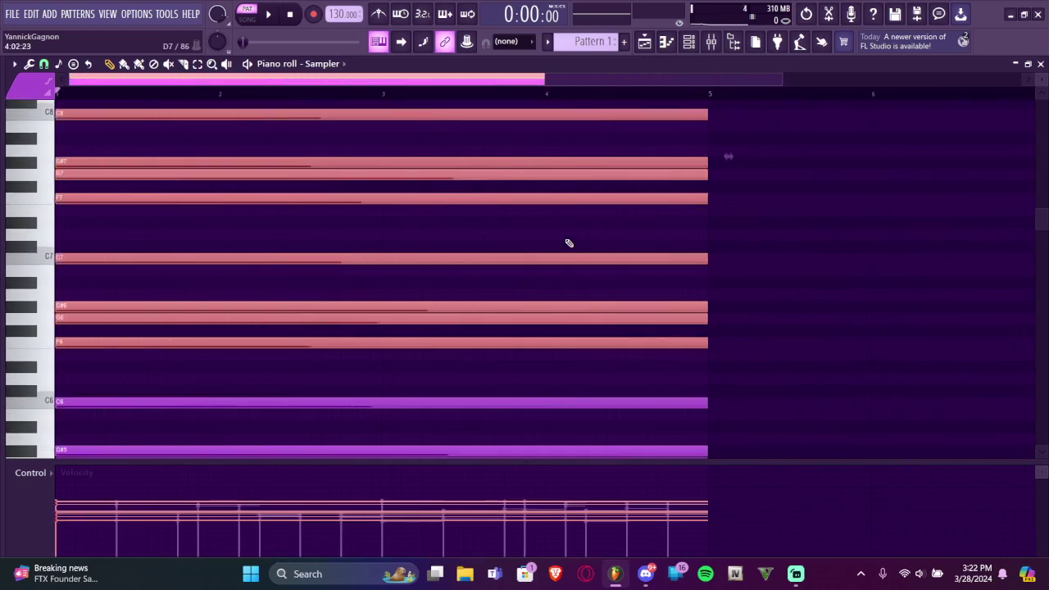
Duplicate the high note stack, transpose the copy down to span F0 to C3, align it with bar 1 and deselect it
{"action": "key", "text": "ctrl+b"}
{"action": "key", "text": "ctrl+Down"}
{"action": "key", "text": "ctrl+Down"}
{"action": "key", "text": "ctrl+Down"}
{"action": "key", "text": "ctrl+Down"}
{"action": "key", "text": "ctrl+Down"}
{"action": "key", "text": "shift+Left"}
{"action": "key", "text": "shift+Left"}
{"action": "key", "text": "shift+Left"}
{"action": "key", "text": "shift+Left"}
{"action": "key", "text": "shift+Left"}
{"action": "key", "text": "shift+Left"}
{"action": "key", "text": "shift+Left"}
{"action": "key", "text": "shift+Left"}
{"action": "key", "text": "shift+Left"}
{"action": "key", "text": "shift+Left"}
{"action": "key", "text": "shift+Left"}
{"action": "key", "text": "shift+Left"}
{"action": "key", "text": "shift+Left"}
{"action": "key", "text": "shift+Left"}
{"action": "key", "text": "shift+Left"}
{"action": "key", "text": "shift+Left"}
{"action": "key", "text": "shift+Left"}
{"action": "key", "text": "shift+Left"}
{"action": "key", "text": "shift+Left"}
{"action": "key", "text": "shift+Left"}
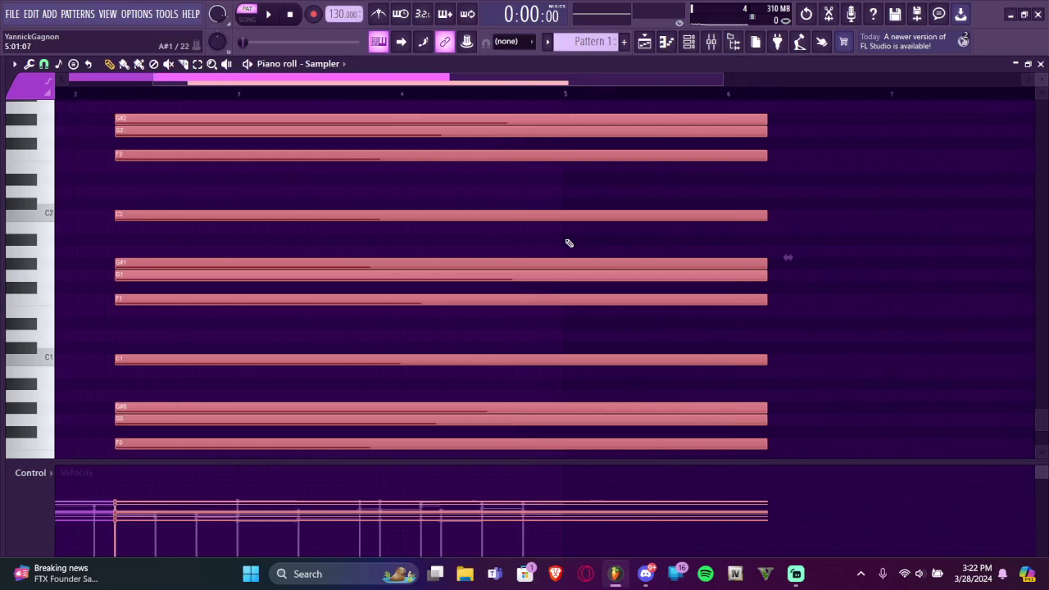
{"action": "key", "text": "shift+Left"}
{"action": "key", "text": "shift+Left"}
{"action": "key", "text": "shift+Left"}
{"action": "key", "text": "shift+Left"}
{"action": "key", "text": "shift+Left"}
{"action": "key", "text": "shift+Left"}
{"action": "key", "text": "shift+Left"}
{"action": "key", "text": "shift+Left"}
{"action": "key", "text": "shift+Left"}
{"action": "key", "text": "shift+Left"}
{"action": "key", "text": "shift+Left"}
{"action": "key", "text": "shift+Left"}
{"action": "key", "text": "shift+Left"}
{"action": "key", "text": "shift+Left"}
{"action": "key", "text": "shift+Left"}
{"action": "key", "text": "shift+Left"}
{"action": "key", "text": "shift+Left"}
{"action": "key", "text": "shift+Left"}
{"action": "key", "text": "shift+Left"}
{"action": "key", "text": "shift+Left"}
{"action": "scroll", "coordinate": [570, 244], "scroll_direction": "up", "scroll_amount": 5}
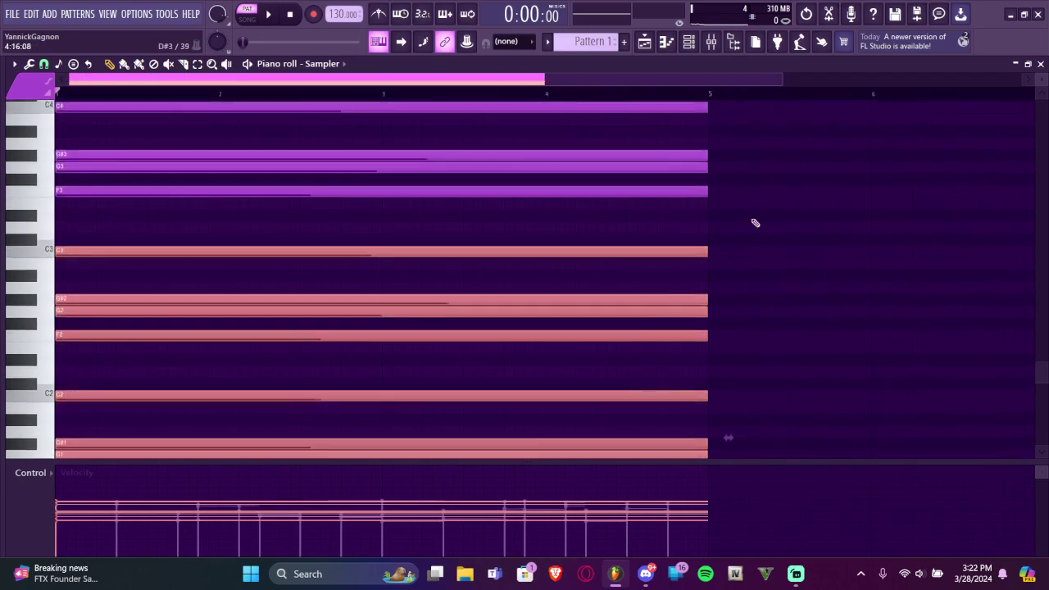
{"action": "key", "text": "ctrl+d"}
Mute the Sampler channel in the channel rack and take it off its mixer track
{"action": "left_click", "coordinate": [691, 45]}
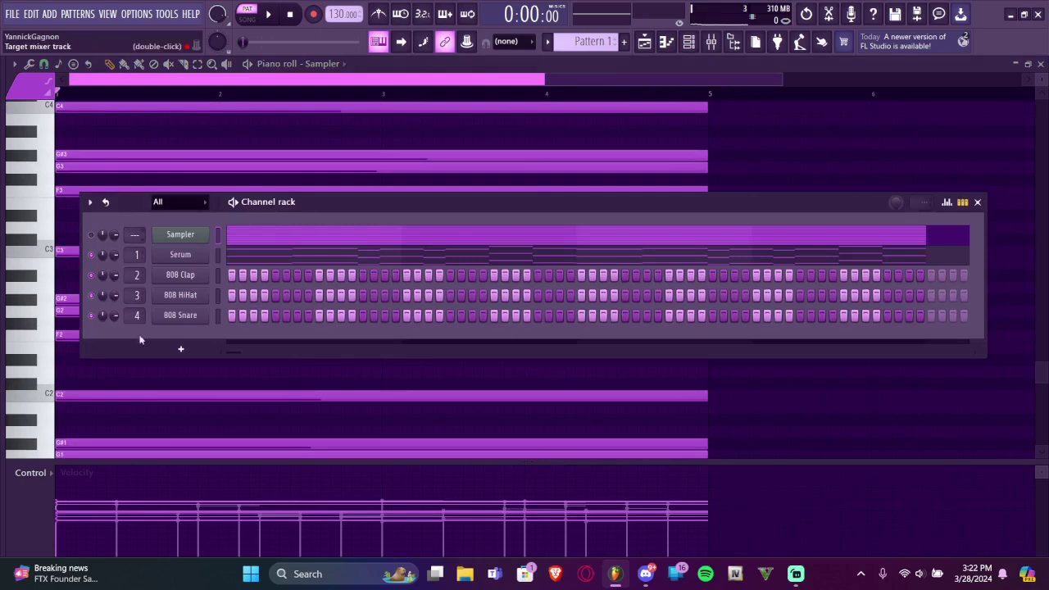
{"action": "left_click_drag", "start_coordinate": [293, 207], "coordinate": [319, 150]}
Play the pattern while viewing the Serum notes in the piano roll, then stop and return to the channel rack
{"action": "key", "text": "space"}
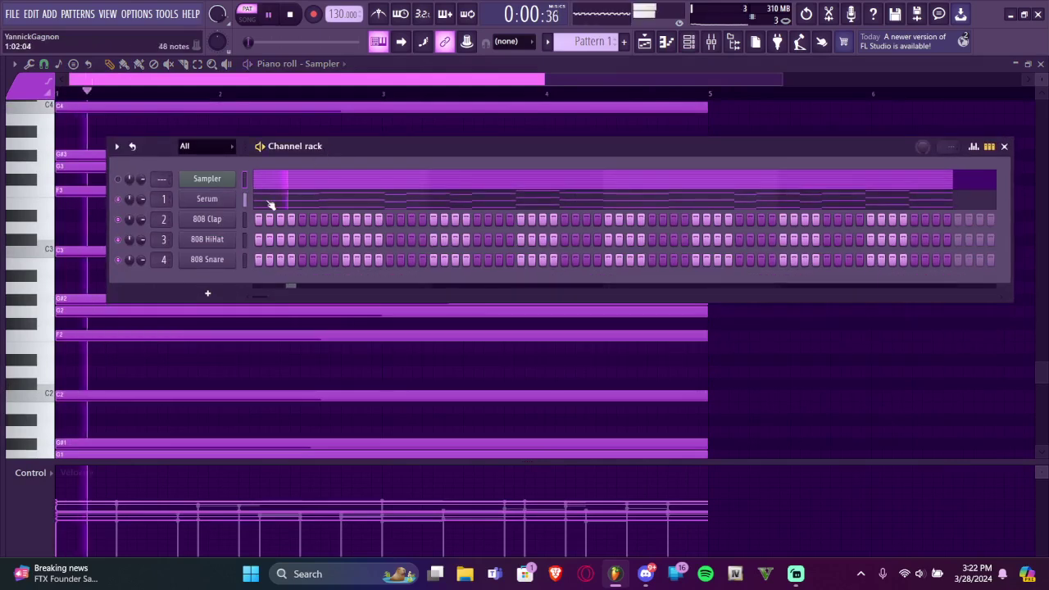
{"action": "left_click", "coordinate": [272, 206]}
{"action": "scroll", "coordinate": [330, 213], "scroll_direction": "up", "scroll_amount": 3}
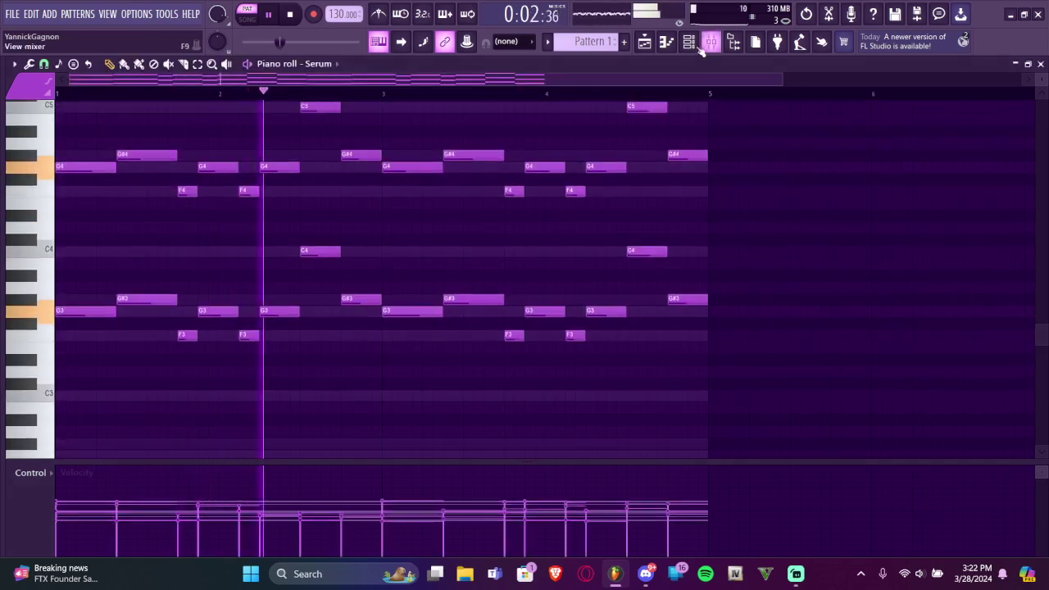
{"action": "left_click", "coordinate": [668, 44]}
{"action": "left_click", "coordinate": [691, 44]}
{"action": "key", "text": "space"}
{"action": "key", "text": "F6"}
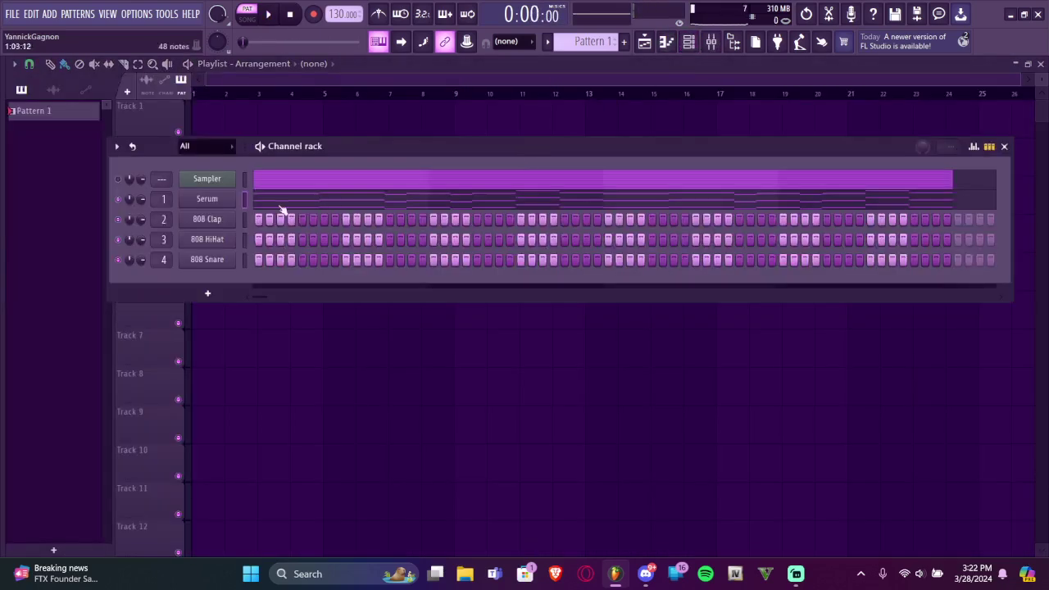
Replace the 808 Clap channel with Nexus, load the Cold Shadows bell preset and close the plugin window
{"action": "right_click", "coordinate": [238, 221]}
{"action": "mouse_move", "coordinate": [261, 328]}
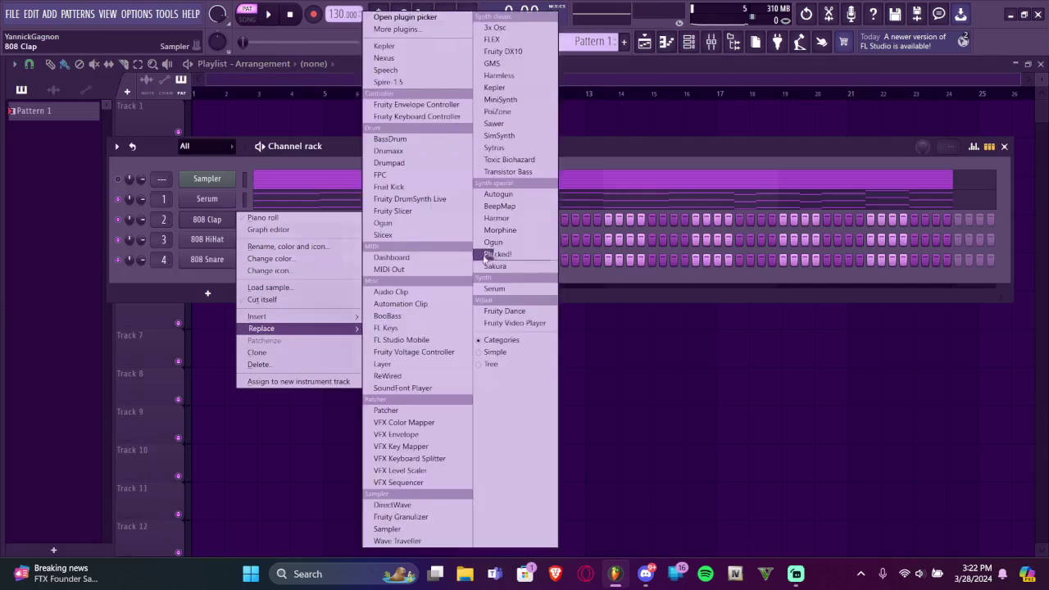
{"action": "left_click", "coordinate": [426, 60]}
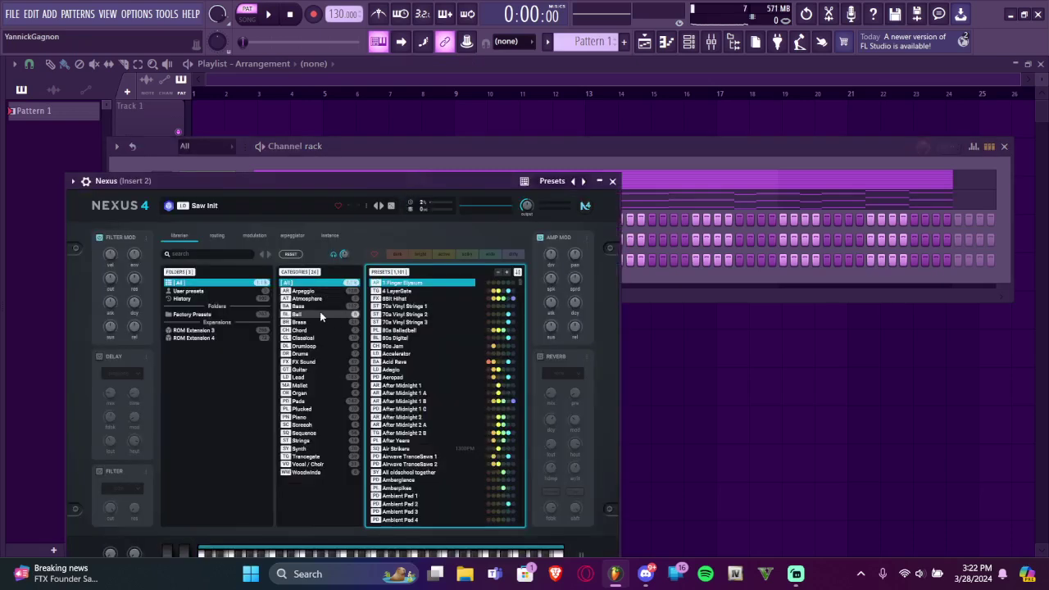
{"action": "left_click", "coordinate": [321, 314]}
{"action": "left_click", "coordinate": [398, 316]}
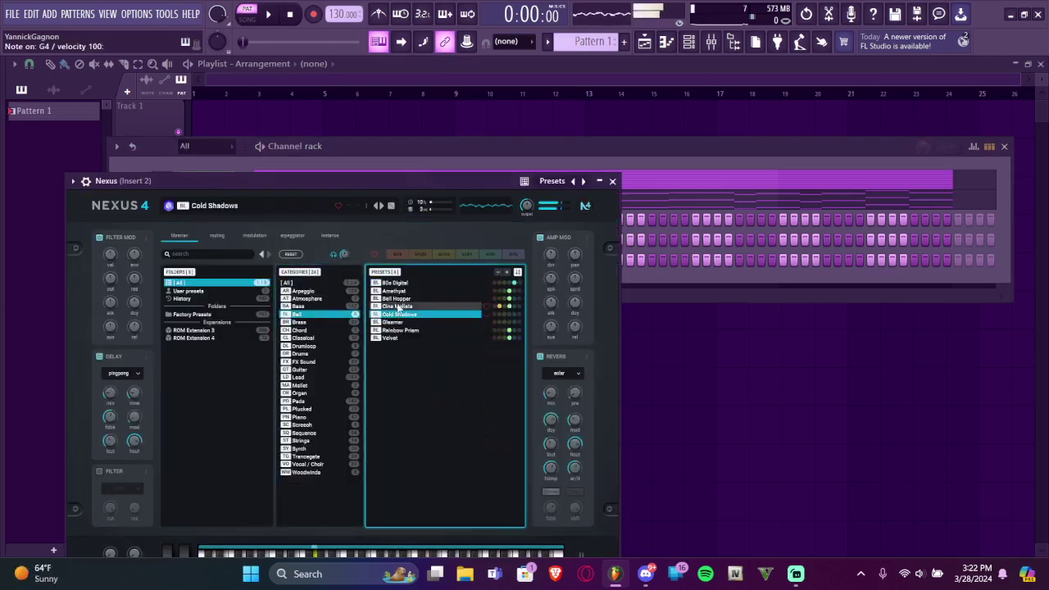
{"action": "left_click", "coordinate": [613, 182]}
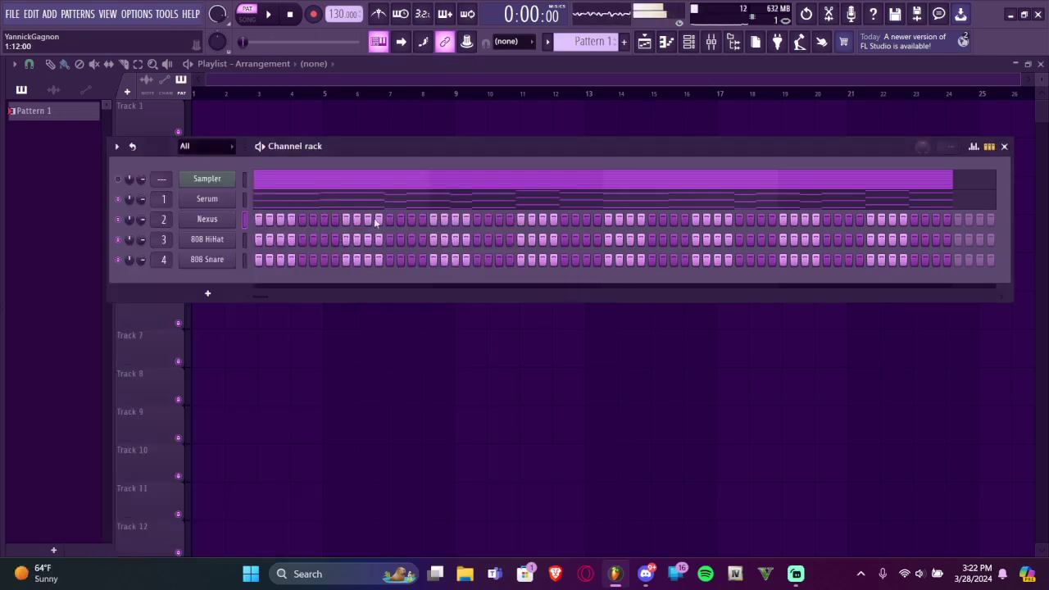
In the Nexus piano roll, place a C4 on beat 3 and an F4 on beat 4 of bar 1, auditioning them with playback
{"action": "right_click", "coordinate": [232, 223]}
{"action": "left_click", "coordinate": [257, 230]}
{"action": "right_click", "coordinate": [228, 220]}
{"action": "left_click", "coordinate": [256, 217]}
{"action": "key", "text": "space"}
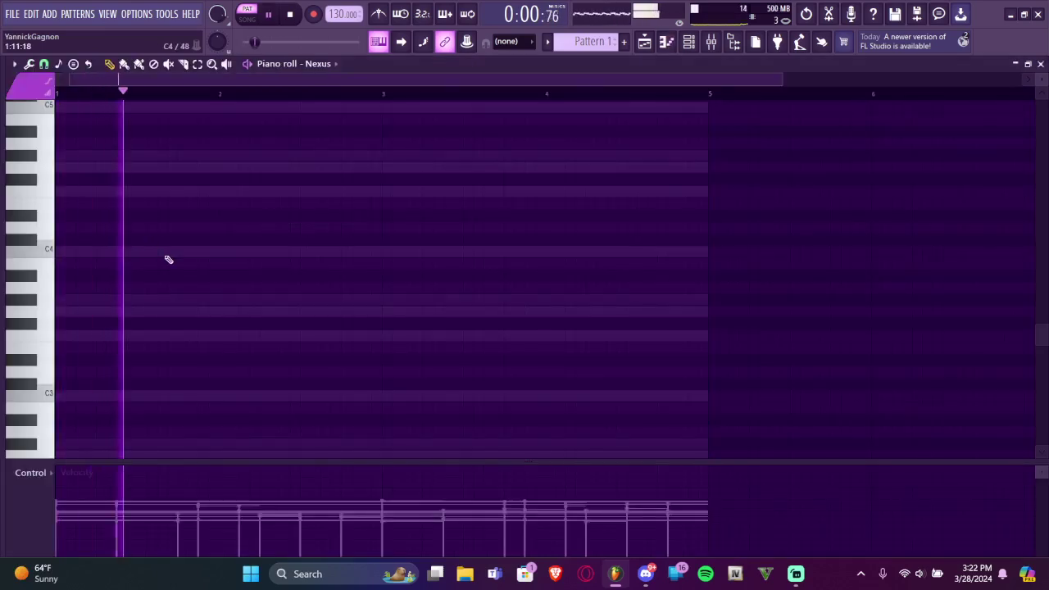
{"action": "left_click", "coordinate": [140, 252]}
{"action": "key", "text": "space"}
{"action": "key", "text": "space"}
{"action": "left_click_drag", "start_coordinate": [788, 255], "coordinate": [177, 256]}
{"action": "key", "text": "space"}
{"action": "key", "text": "ctrl+a"}
{"action": "right_click", "coordinate": [193, 266]}
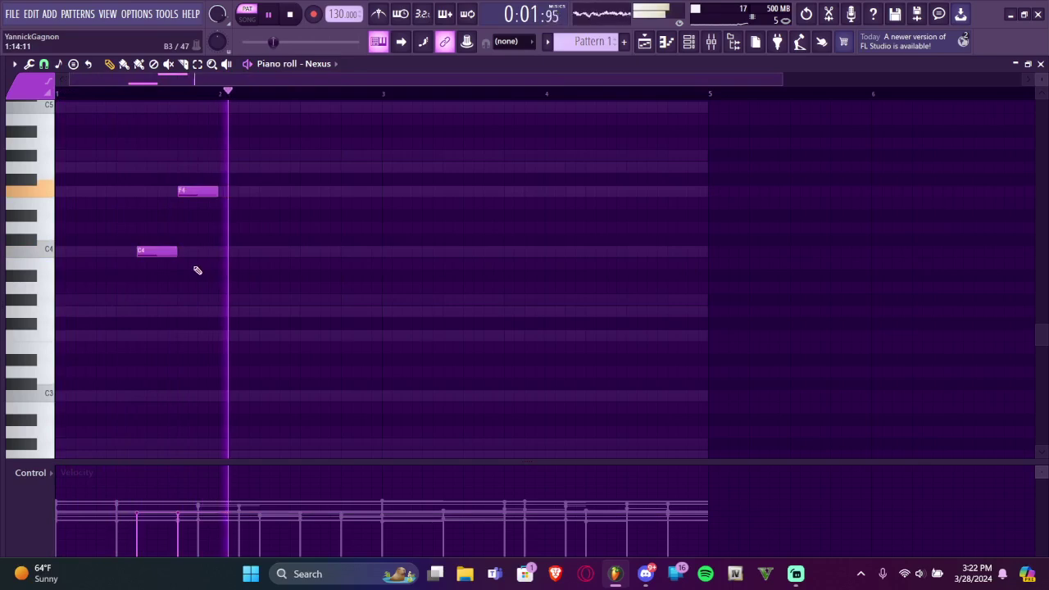
Add a G3 on beat 2 of bar 2 and a longer G#3 ending at bar 3, auditioning the counter-melody
{"action": "key", "text": "space"}
{"action": "left_click", "coordinate": [266, 254]}
{"action": "key", "text": "space"}
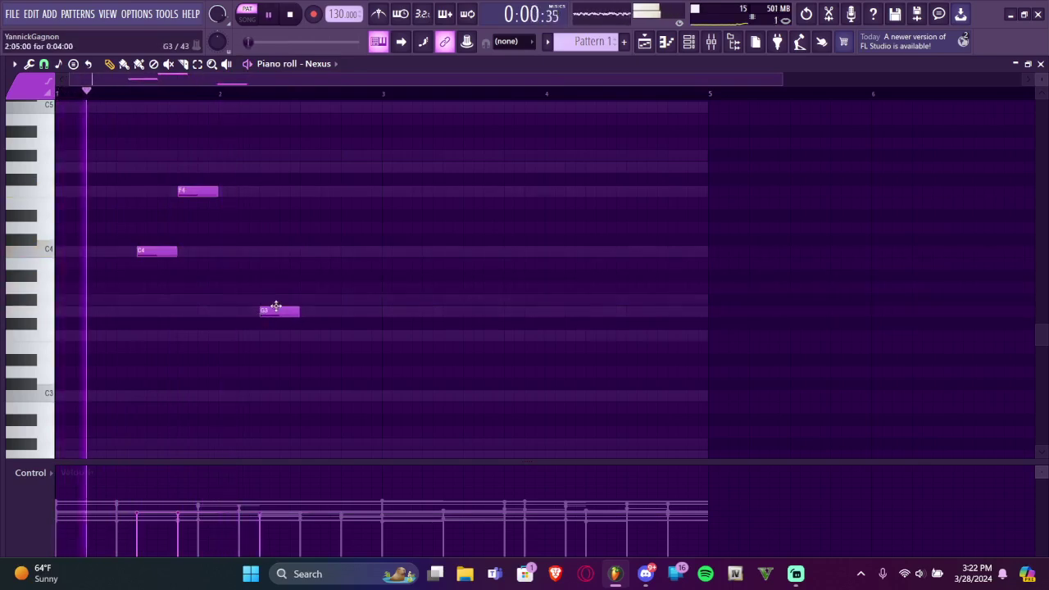
{"action": "scroll", "coordinate": [278, 316], "scroll_direction": "up", "scroll_amount": 1}
{"action": "scroll", "coordinate": [279, 317], "scroll_direction": "up", "scroll_amount": 1, "text": "ctrl"}
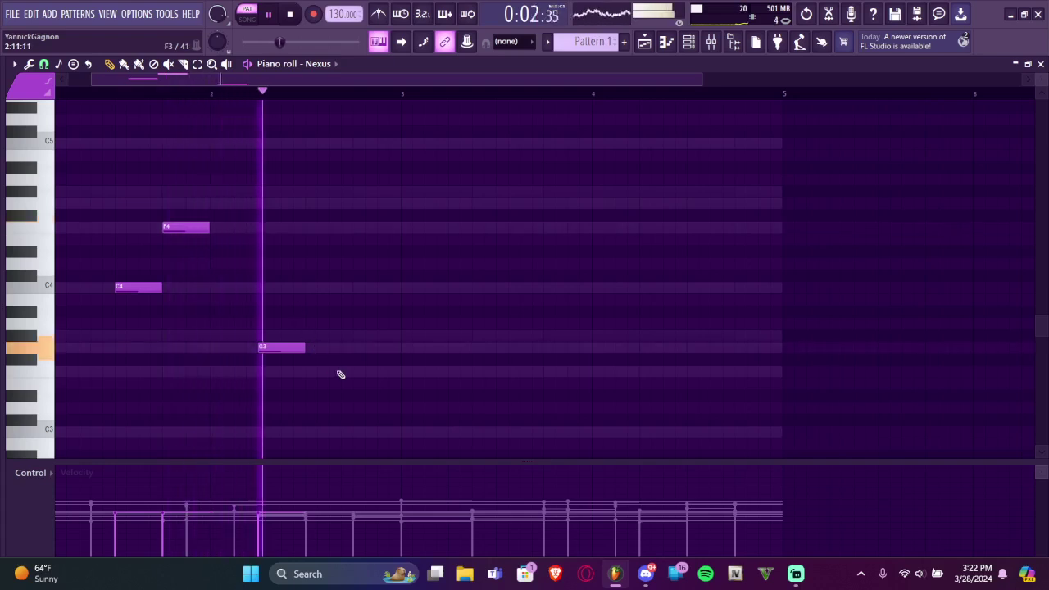
{"action": "left_click_drag", "start_coordinate": [365, 376], "coordinate": [415, 344]}
{"action": "key", "text": "space"}
{"action": "key", "text": "space"}
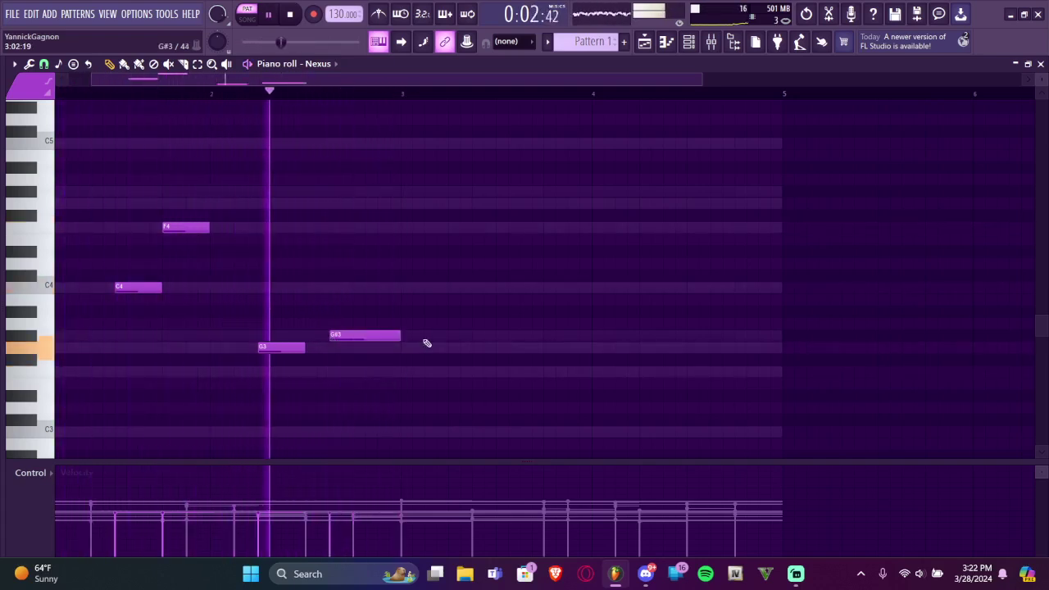
Copy the two-bar Nexus phrase into bars 3 and 4
{"action": "scroll", "coordinate": [363, 194], "scroll_direction": "down", "scroll_amount": 2, "text": "ctrl"}
{"action": "key", "text": "ctrl+a"}
{"action": "left_click_drag", "start_coordinate": [131, 287], "coordinate": [375, 289], "text": "shift"}
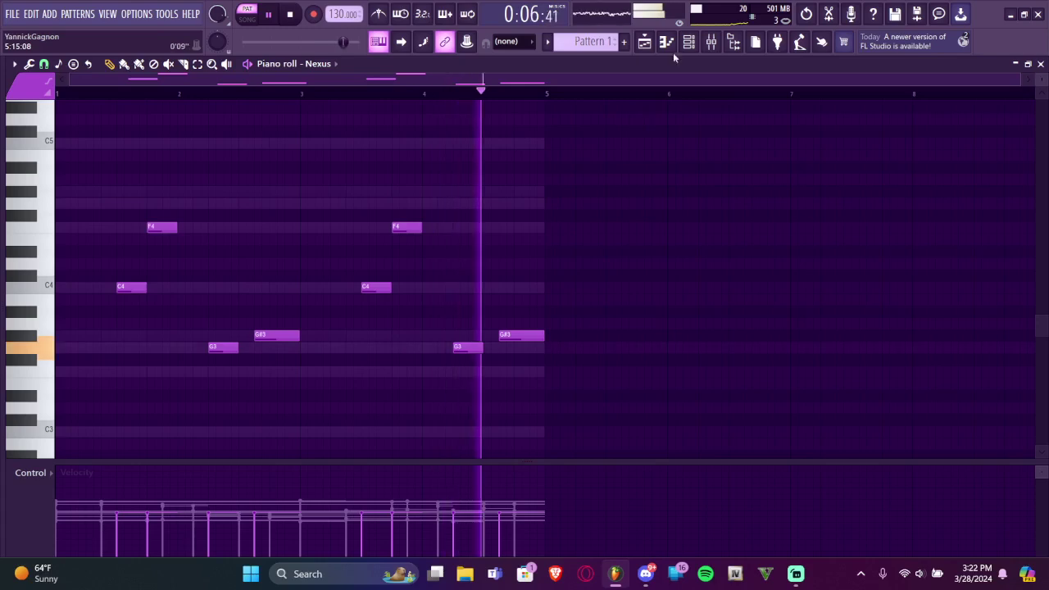
Add a second Nexus channel directly below the first one and close its plugin window
{"action": "key", "text": "F6"}
{"action": "left_click", "coordinate": [240, 227]}
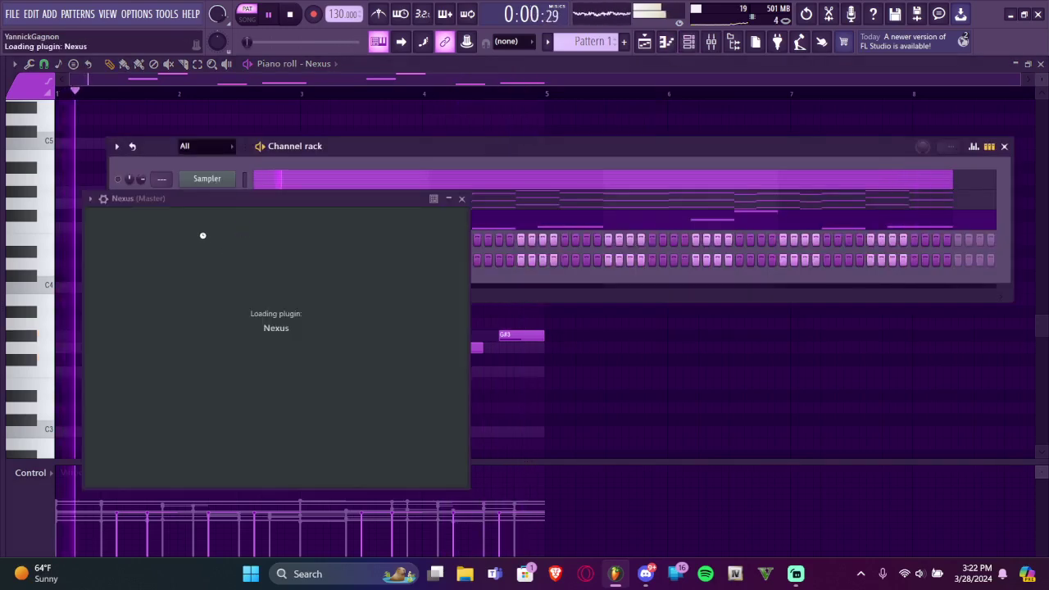
{"action": "key", "text": "Escape"}
{"action": "scroll", "coordinate": [162, 240], "scroll_direction": "down", "scroll_amount": 2}
{"action": "scroll", "coordinate": [162, 260], "scroll_direction": "up", "scroll_amount": 1}
{"action": "scroll", "coordinate": [164, 259], "scroll_direction": "down", "scroll_amount": 3}
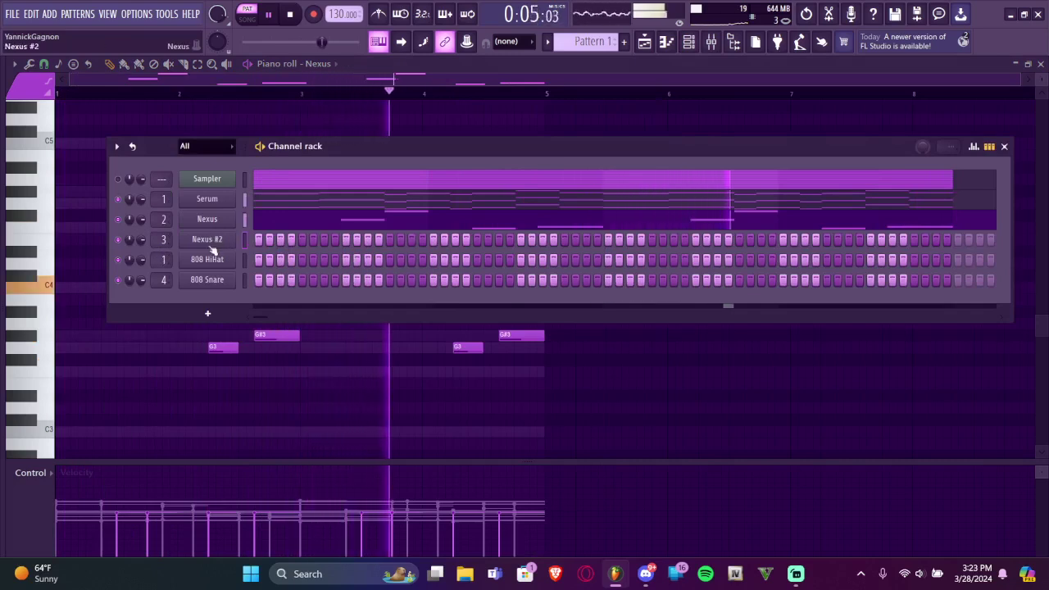
Slightly lower the velocity of all the notes in the first Nexus channel and stop playback
{"action": "key", "text": "F6"}
{"action": "key", "text": "ctrl+a"}
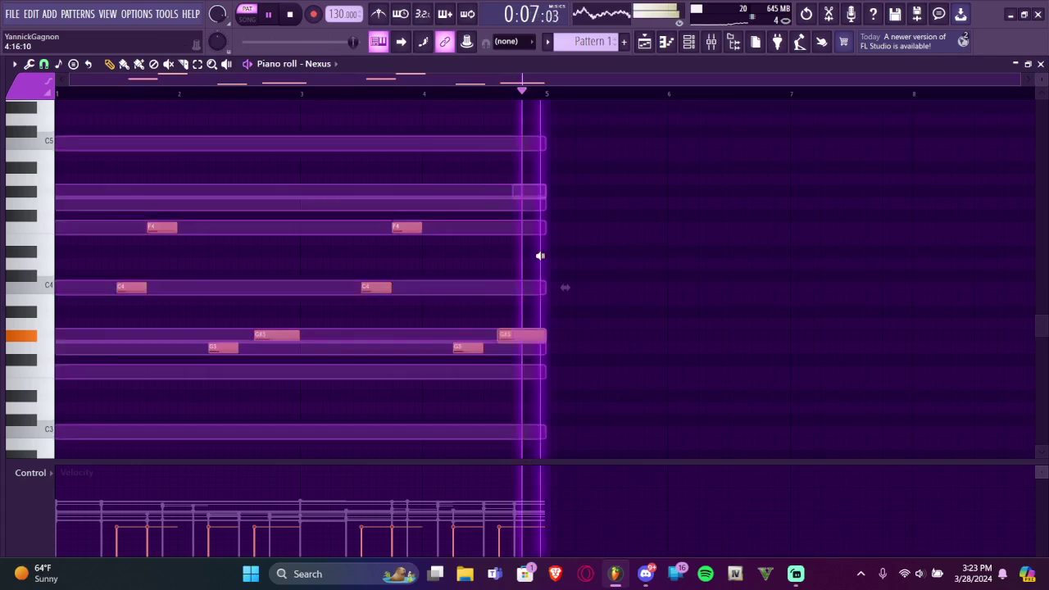
{"action": "key", "text": "F6"}
{"action": "key", "text": "space"}
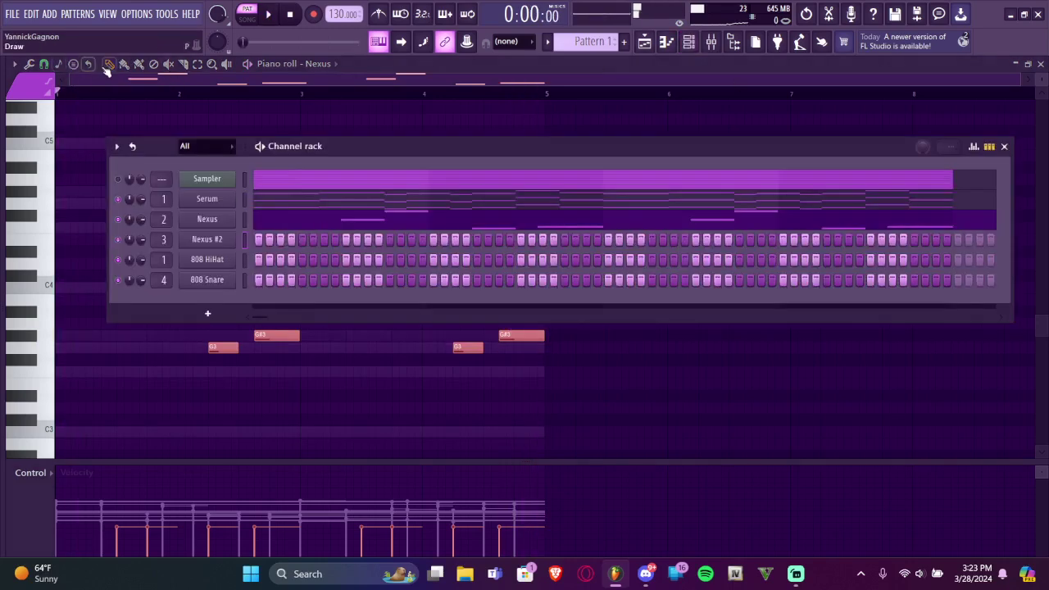
Replace the second Nexus channel with a Serum instrument
{"action": "key", "text": "F6"}
{"action": "key", "text": "F6"}
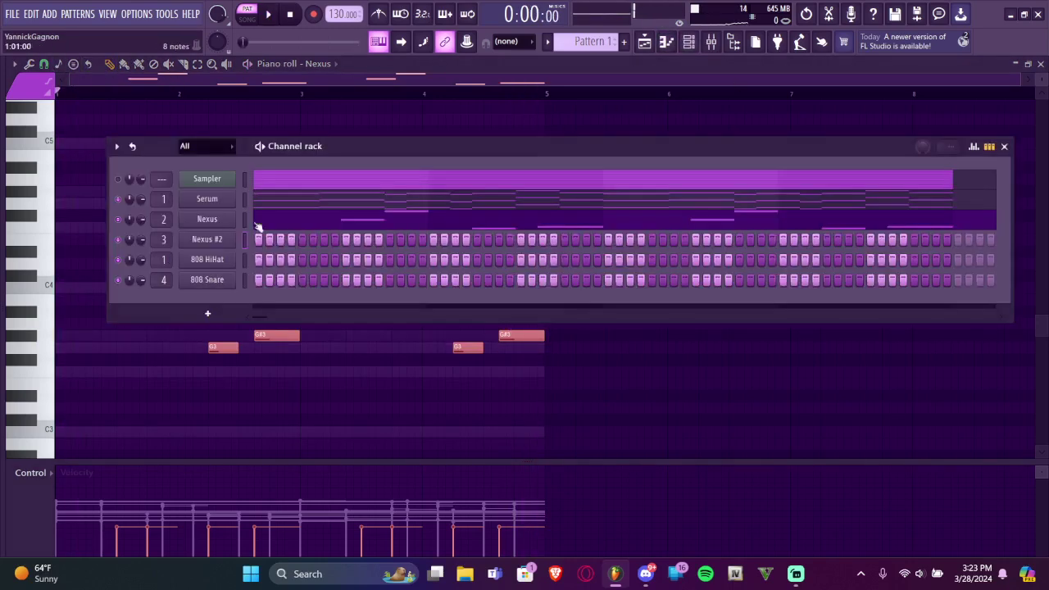
{"action": "key", "text": "space"}
{"action": "right_click", "coordinate": [236, 234]}
{"action": "mouse_move", "coordinate": [292, 338]}
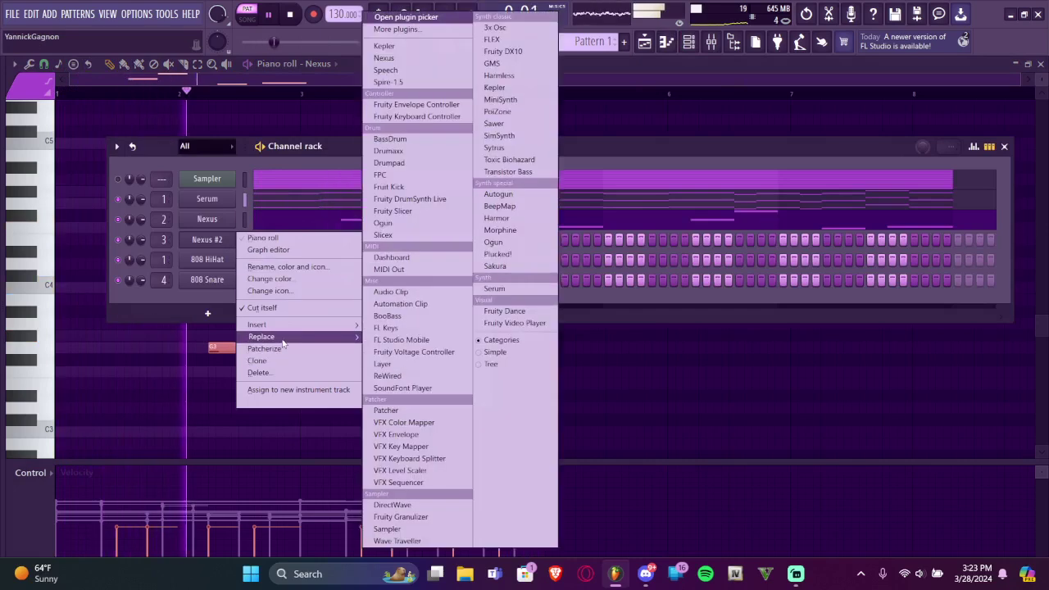
{"action": "left_click", "coordinate": [504, 292]}
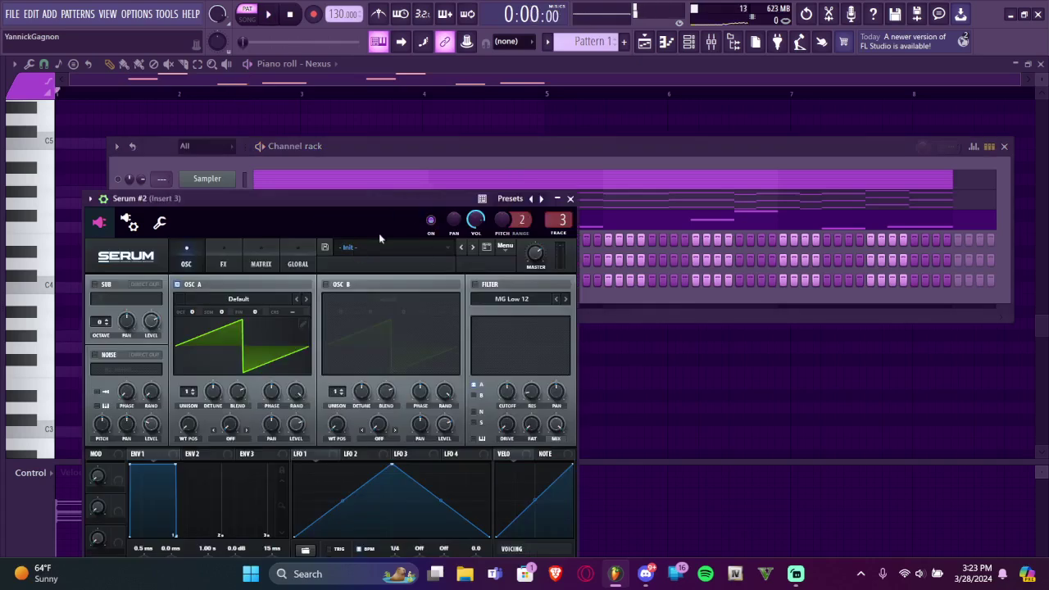
Load the PL FMmy [SD] plucked preset in the second Serum and close its plugin window
{"action": "left_click_drag", "start_coordinate": [322, 205], "coordinate": [385, 153]}
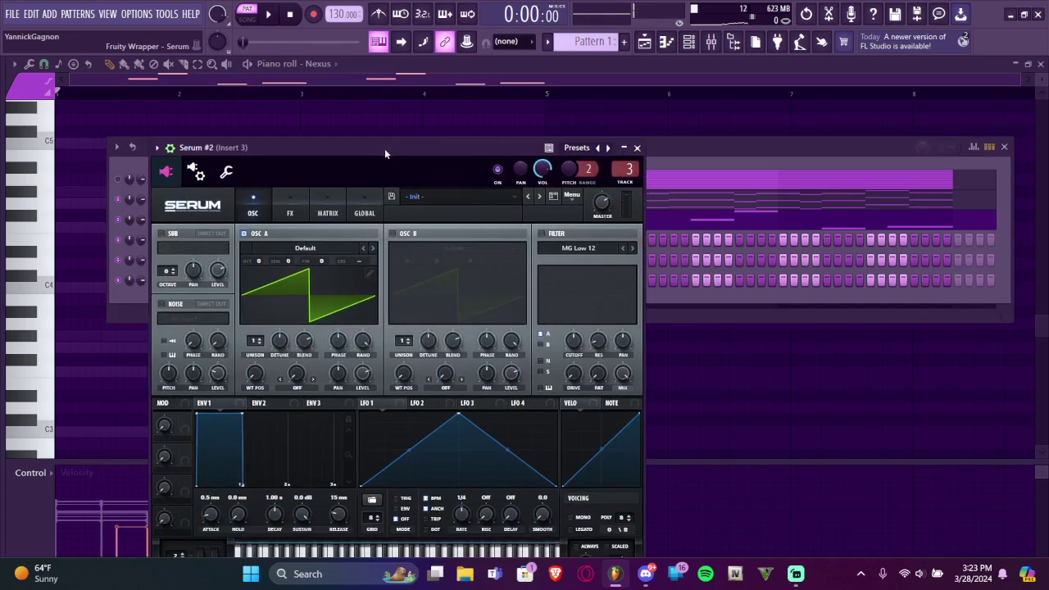
{"action": "left_click", "coordinate": [435, 197]}
{"action": "mouse_move", "coordinate": [453, 311]}
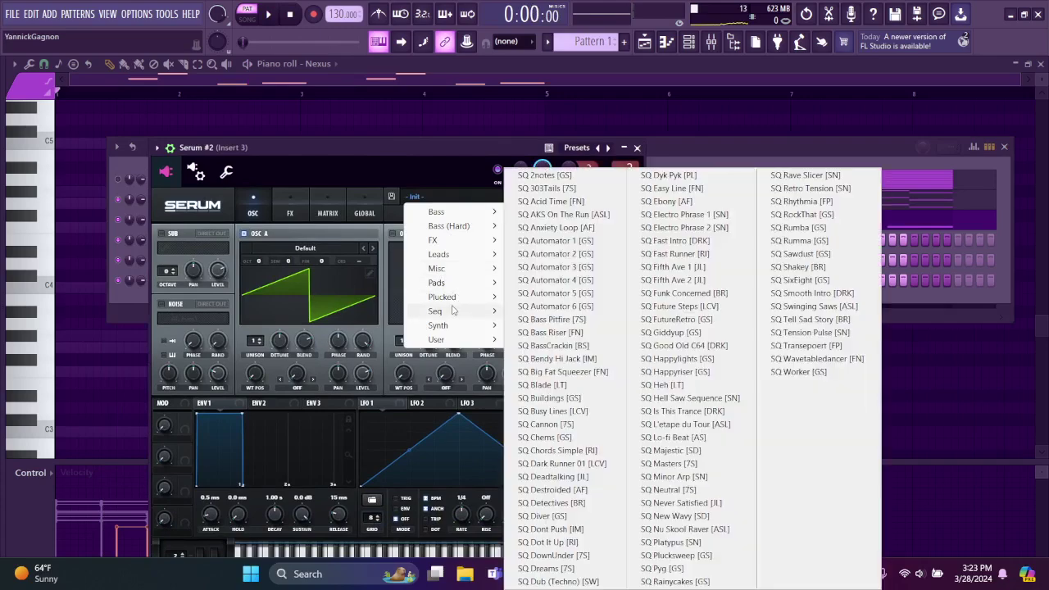
{"action": "left_click", "coordinate": [539, 285]}
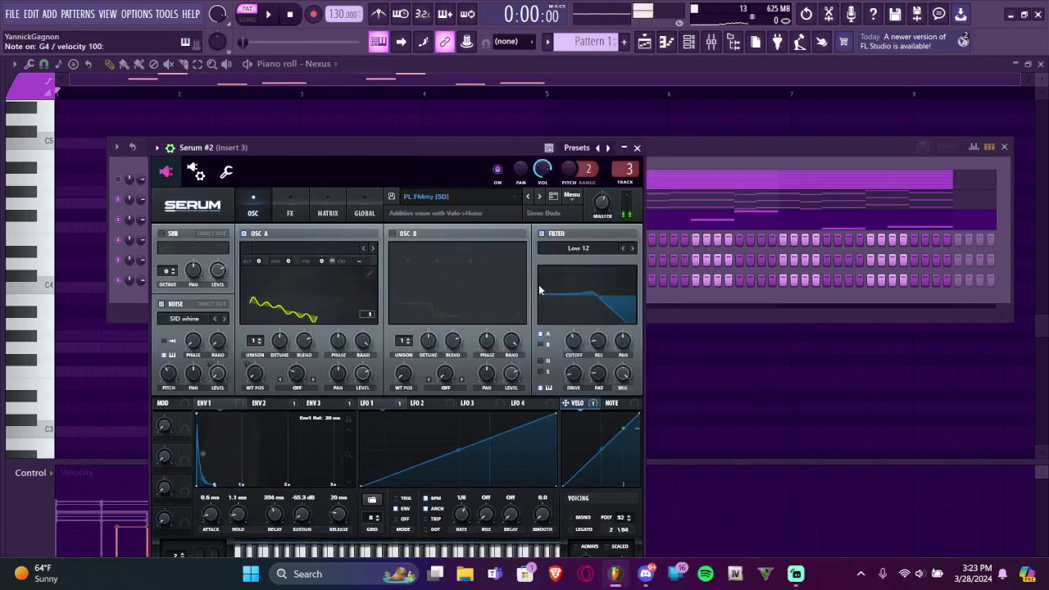
{"action": "left_click", "coordinate": [638, 147]}
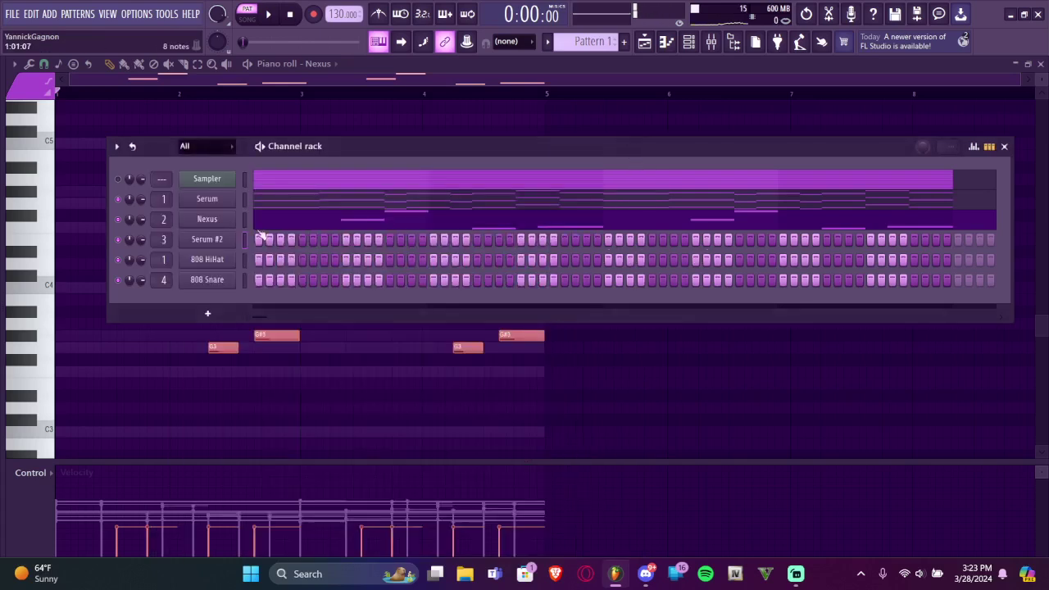
In the second Serum's piano roll, write an ascending sixteenth-note run F5, G5, G#5, C6 on beat 1 of bar 1
{"action": "right_click", "coordinate": [241, 239]}
{"action": "left_click", "coordinate": [250, 242]}
{"action": "scroll", "coordinate": [115, 271], "scroll_direction": "up", "scroll_amount": 3}
{"action": "left_click", "coordinate": [80, 231]}
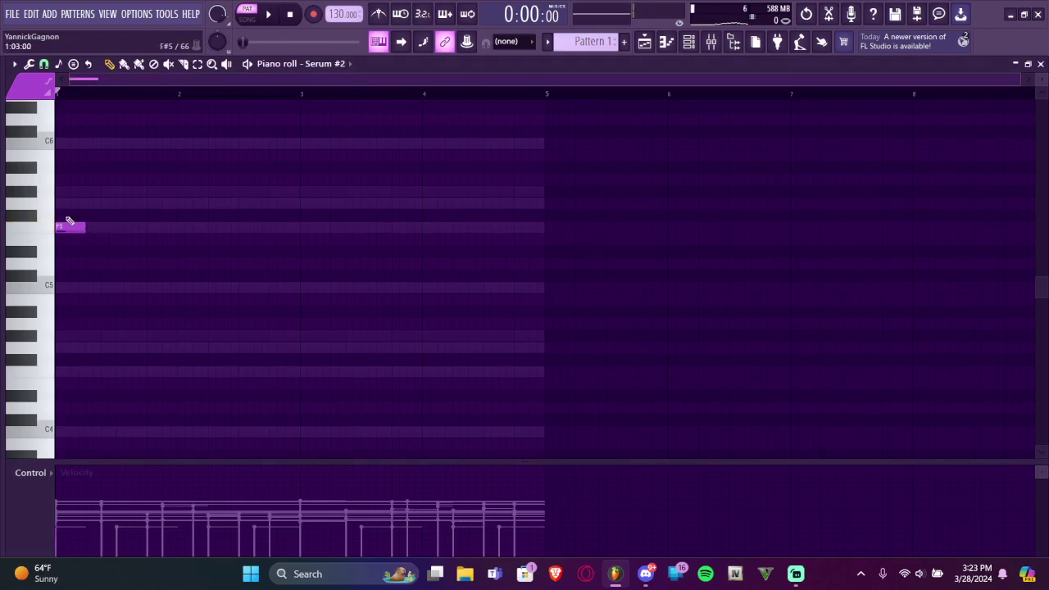
{"action": "scroll", "coordinate": [59, 230], "scroll_direction": "up", "scroll_amount": 3}
{"action": "key", "text": "space"}
{"action": "key", "text": "space"}
{"action": "left_click_drag", "start_coordinate": [120, 231], "coordinate": [69, 226]}
{"action": "key", "text": "space"}
{"action": "left_click", "coordinate": [78, 202]}
{"action": "left_click", "coordinate": [95, 190]}
{"action": "left_click", "coordinate": [111, 143]}
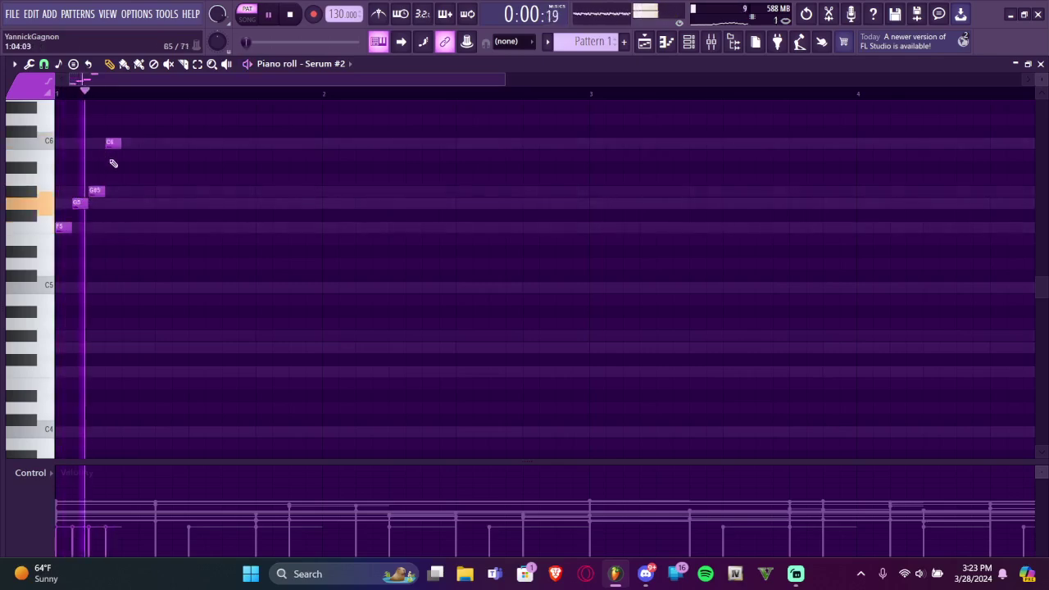
Add a second ascending run C5, F5, G5, G#5 on the last beat of bar 1 and audition it
{"action": "scroll", "coordinate": [184, 239], "scroll_direction": "up", "scroll_amount": 2}
{"action": "key", "text": "space"}
{"action": "left_click", "coordinate": [297, 230]}
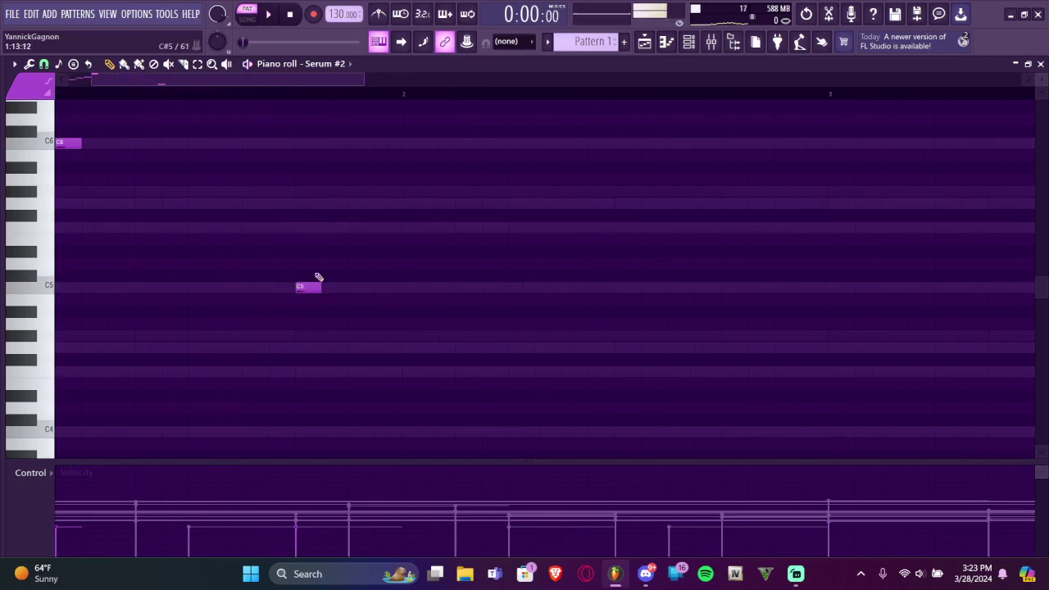
{"action": "left_click", "coordinate": [382, 193]}
{"action": "scroll", "coordinate": [369, 205], "scroll_direction": "down", "scroll_amount": 4}
{"action": "key", "text": "space"}
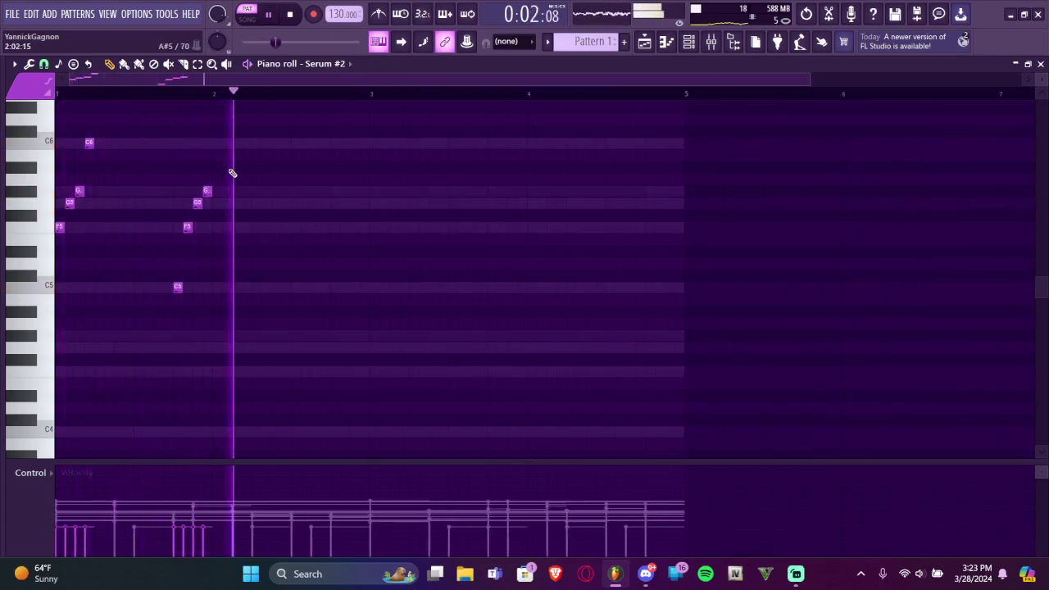
Duplicate the runs onto the last two beats of bar 2, copy the two-bar phrase into bars 3 and 4, and audition it
{"action": "key", "text": "space"}
{"action": "left_click_drag", "start_coordinate": [165, 127], "coordinate": [295, 239]}
{"action": "key", "text": "ctrl+b"}
{"action": "left_click", "coordinate": [337, 292], "text": "ctrl"}
{"action": "key", "text": "ctrl+b"}
{"action": "left_click", "coordinate": [351, 313], "text": "ctrl"}
{"action": "key", "text": "space"}
Stop playback and delete the 808 HiHat and 808 Snare channels from the channel rack
{"action": "left_click", "coordinate": [689, 41]}
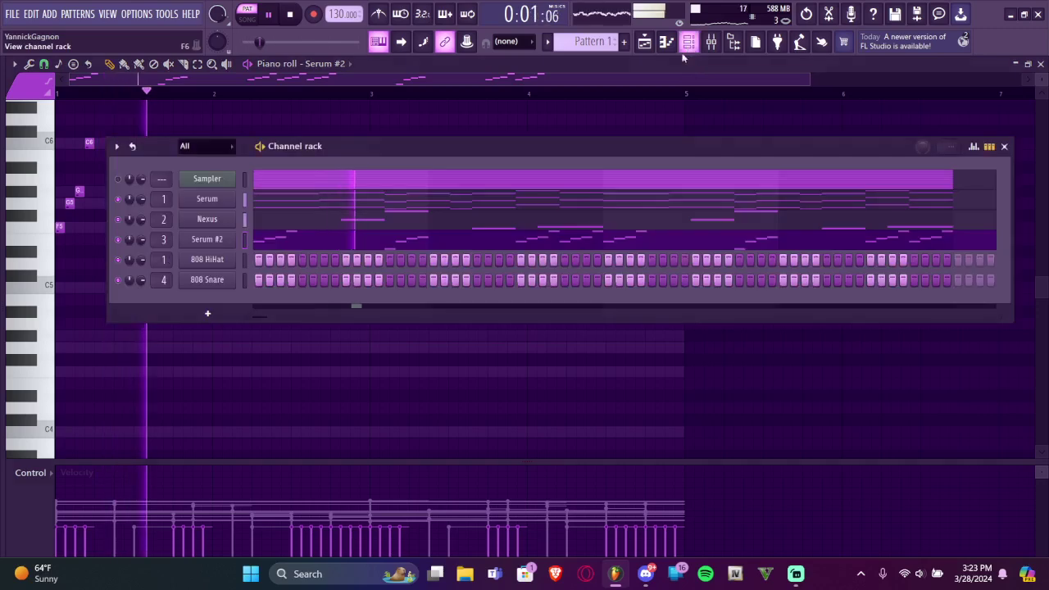
{"action": "key", "text": "space"}
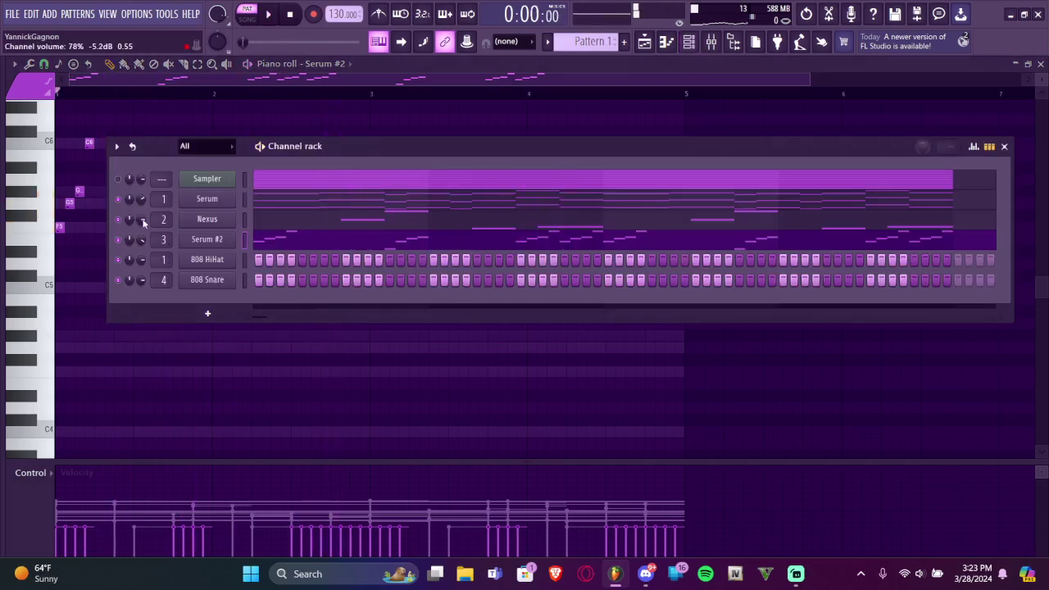
{"action": "right_click", "coordinate": [199, 262]}
{"action": "left_click", "coordinate": [259, 405]}
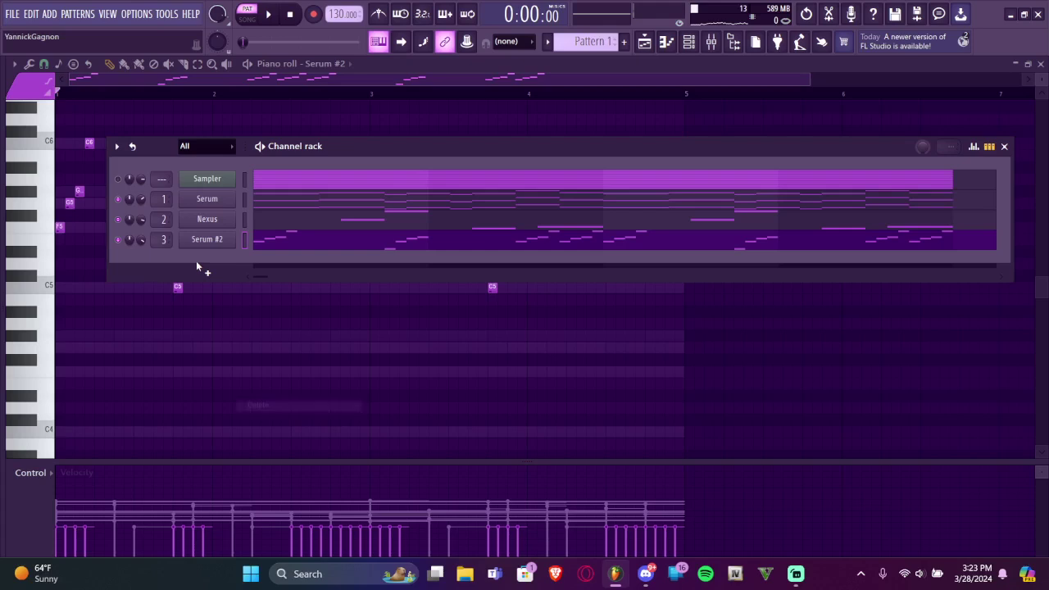
Solo mixer Insert 1, lower its volume to about 91%, and set its stereo separation to about 69% separated
{"action": "left_click", "coordinate": [712, 42]}
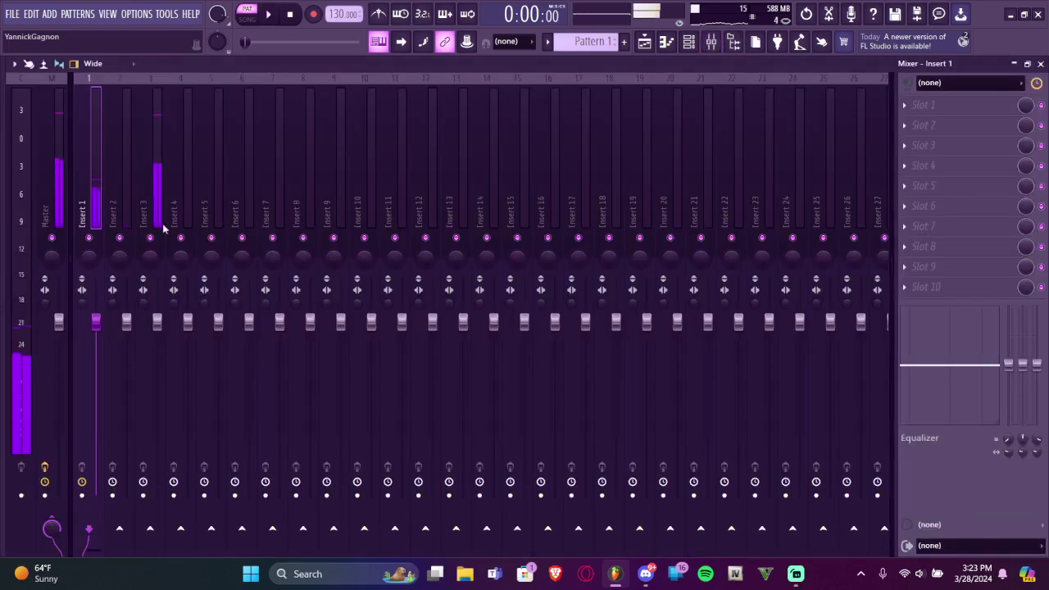
{"action": "right_click", "coordinate": [90, 238]}
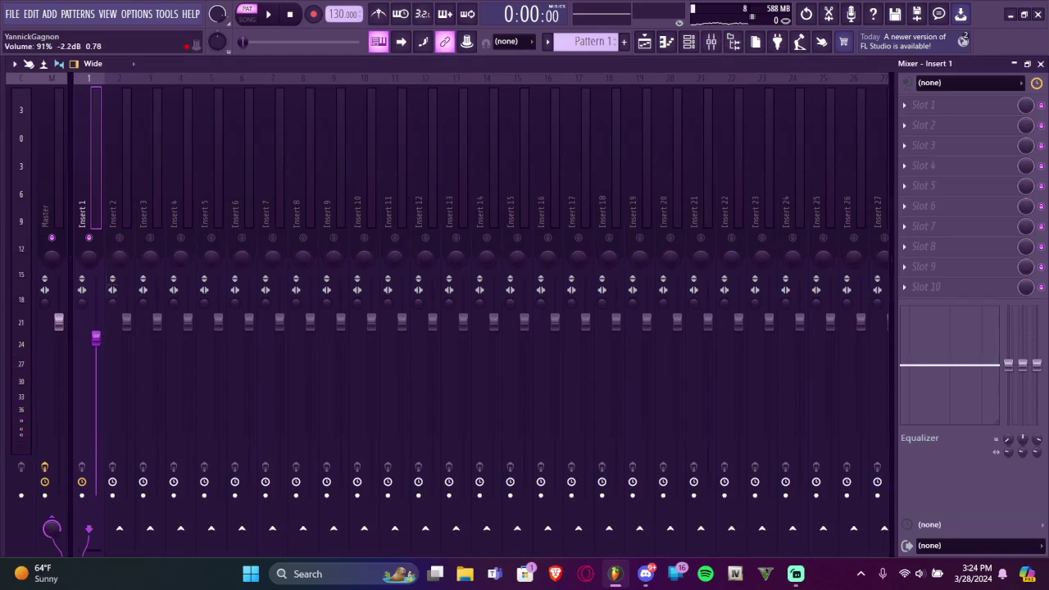
{"action": "key", "text": "space"}
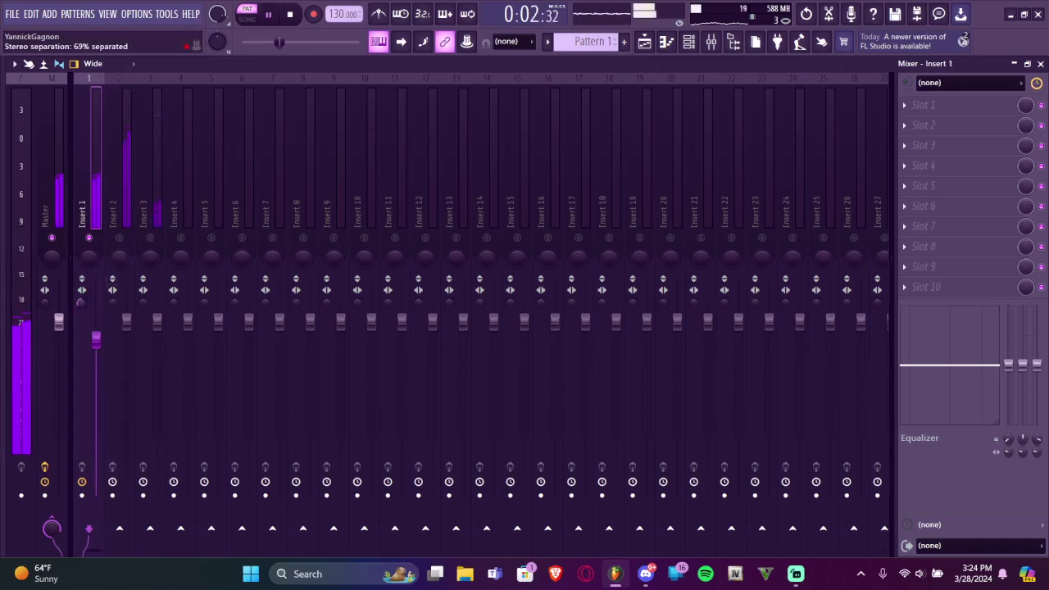
Add Fruity Parametric EQ 2 to Insert 1, cutting the lows with band 1 and slightly boosting bands 4 and 7
{"action": "left_click", "coordinate": [933, 111]}
{"action": "left_click", "coordinate": [669, 469]}
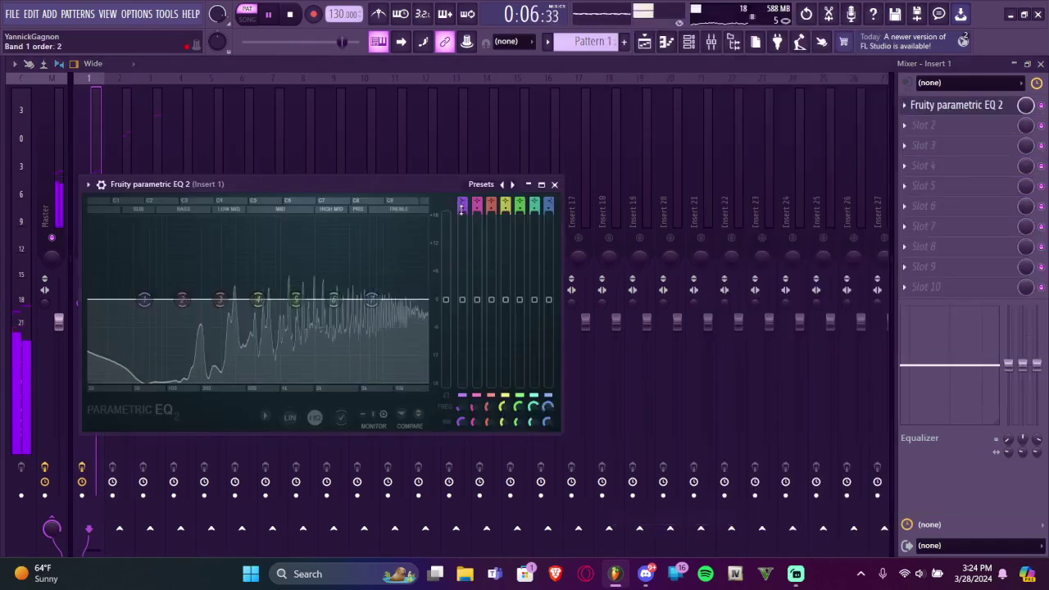
{"action": "left_click_drag", "start_coordinate": [145, 300], "coordinate": [195, 381]}
{"action": "left_click_drag", "start_coordinate": [257, 301], "coordinate": [245, 281]}
{"action": "key", "text": "space"}
{"action": "mouse_move", "coordinate": [372, 301]}
{"action": "left_mouse_down"}
{"action": "mouse_move", "coordinate": [366, 330]}
{"action": "mouse_move", "coordinate": [363, 282]}
{"action": "left_mouse_up"}
{"action": "key", "text": "space"}
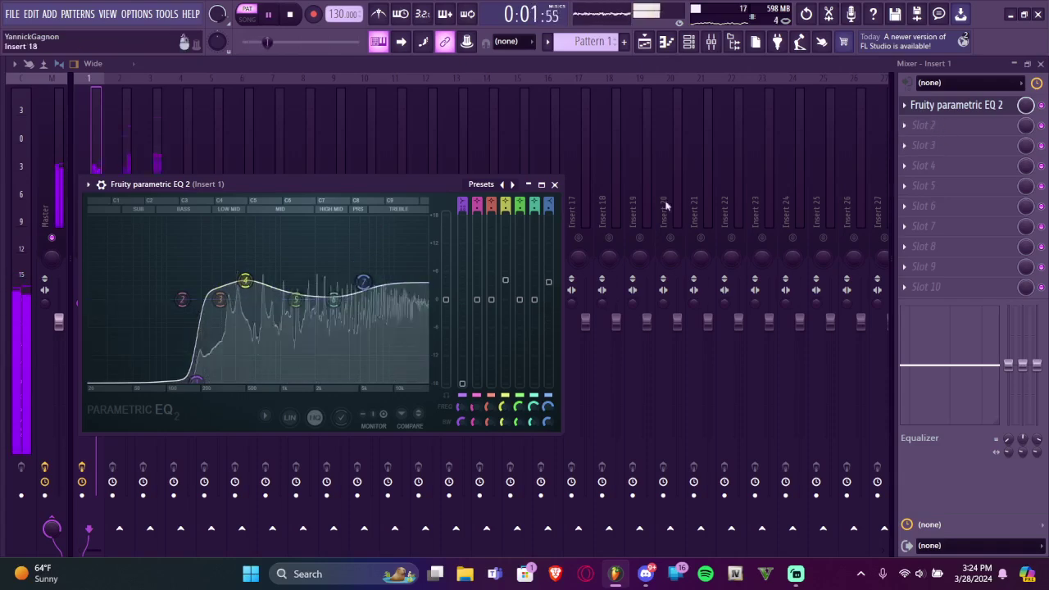
Add Hyper Chorus to slot 2 of Insert 1, step through its presets, and lower the track volume to about 85%
{"action": "left_click", "coordinate": [924, 125]}
{"action": "left_click", "coordinate": [656, 59]}
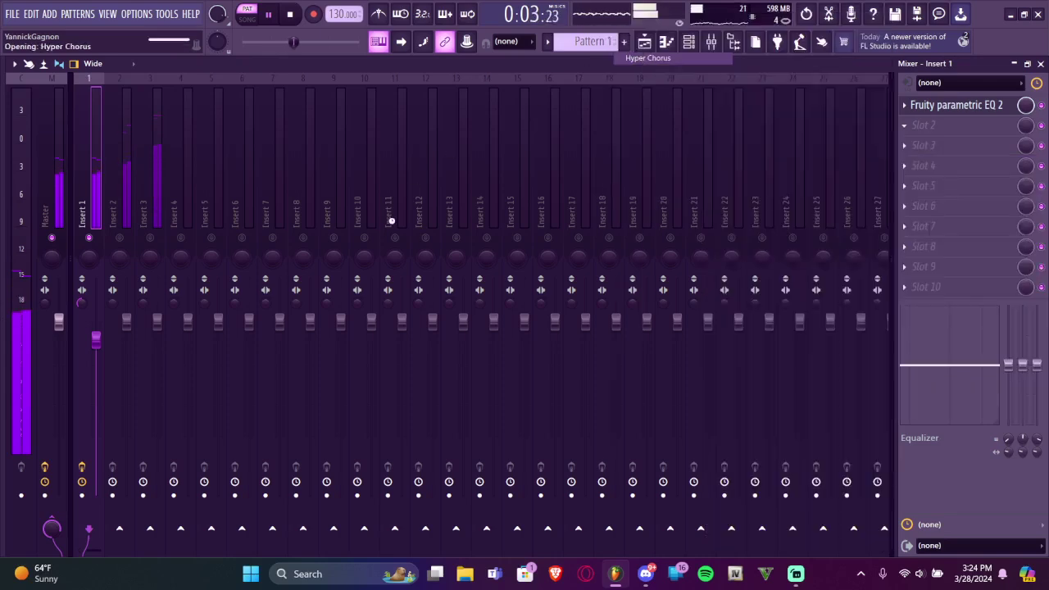
{"action": "left_click", "coordinate": [573, 202]}
{"action": "left_click", "coordinate": [574, 203]}
{"action": "left_click", "coordinate": [574, 202]}
{"action": "left_click", "coordinate": [565, 203]}
{"action": "left_click", "coordinate": [565, 203]}
{"action": "left_click", "coordinate": [606, 203]}
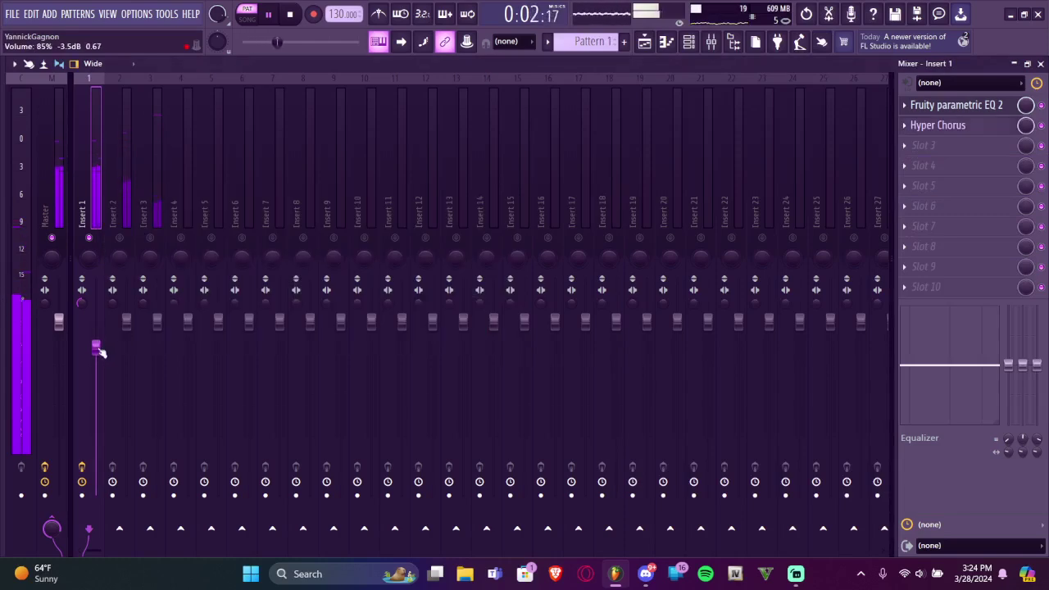
{"action": "key", "text": "space"}
Add Gross Beat to slot 3 of Insert 1 with the Momentary preset and its 1/2 Speed time effect, then audition it
{"action": "left_click", "coordinate": [912, 167]}
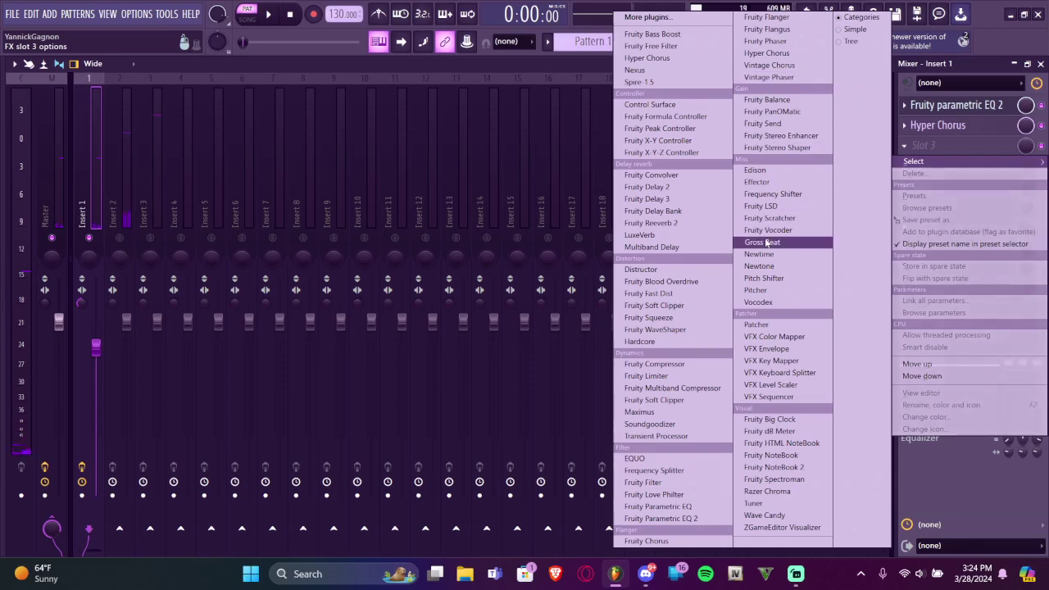
{"action": "left_click", "coordinate": [761, 239]}
{"action": "left_click", "coordinate": [636, 220]}
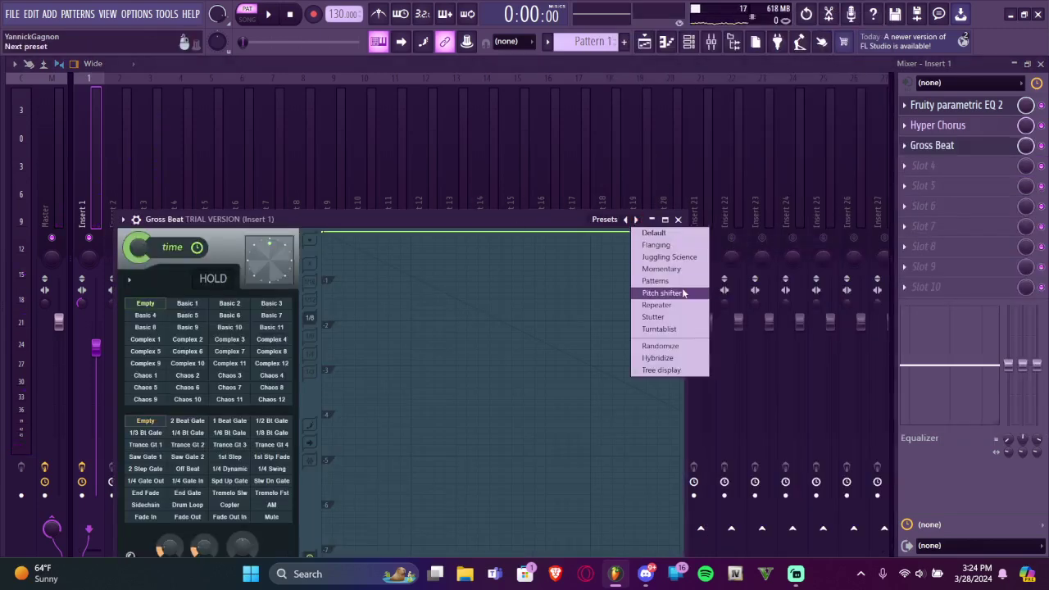
{"action": "left_click", "coordinate": [663, 269]}
{"action": "left_click", "coordinate": [230, 389]}
{"action": "key", "text": "space"}
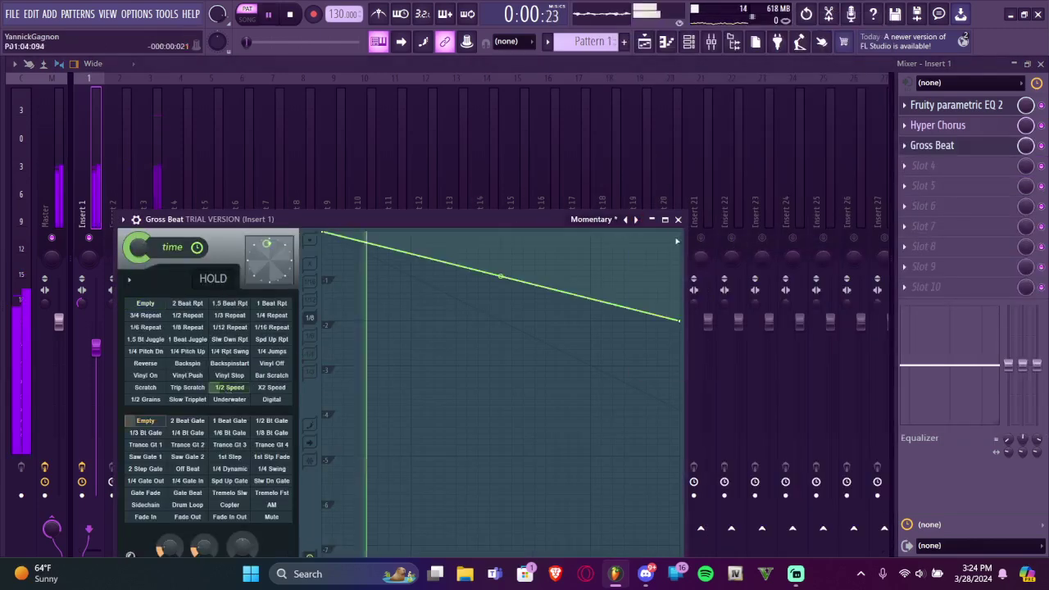
Close the Gross Beat window and reduce its mix level to about 42%
{"action": "left_click", "coordinate": [678, 220]}
{"action": "key", "text": "space"}
{"action": "mouse_move", "coordinate": [1029, 147]}
{"action": "left_mouse_down"}
{"action": "mouse_move", "coordinate": [1028, 185]}
{"action": "mouse_move", "coordinate": [1026, 165]}
{"action": "left_mouse_up"}
{"action": "key", "text": "space"}
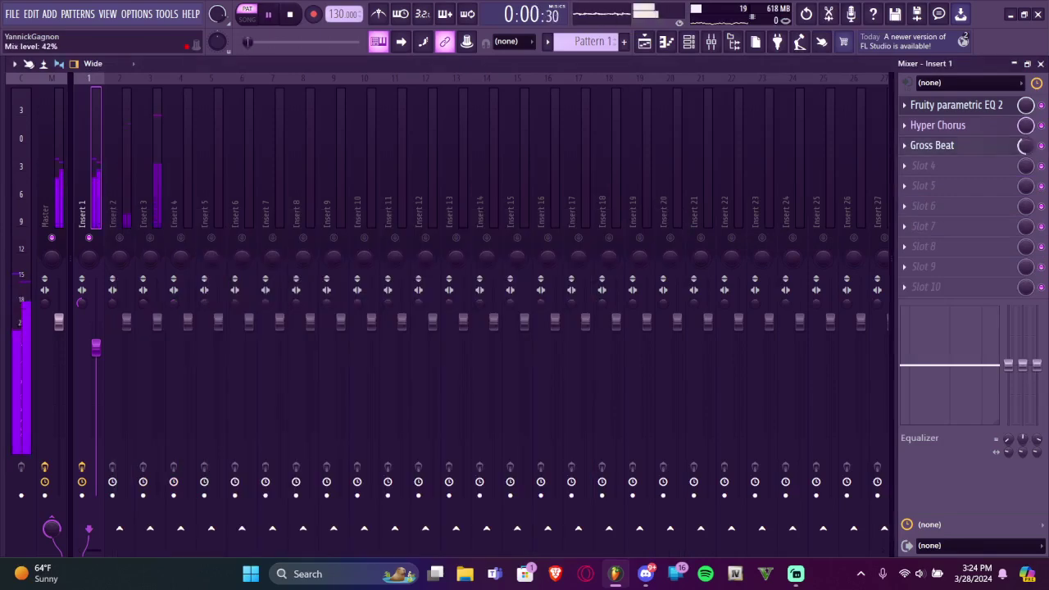
Unmute Insert 2, lower its fader, and raise Insert 1's volume to about 91%
{"action": "left_click", "coordinate": [123, 242]}
{"action": "left_click_drag", "start_coordinate": [127, 319], "coordinate": [96, 339]}
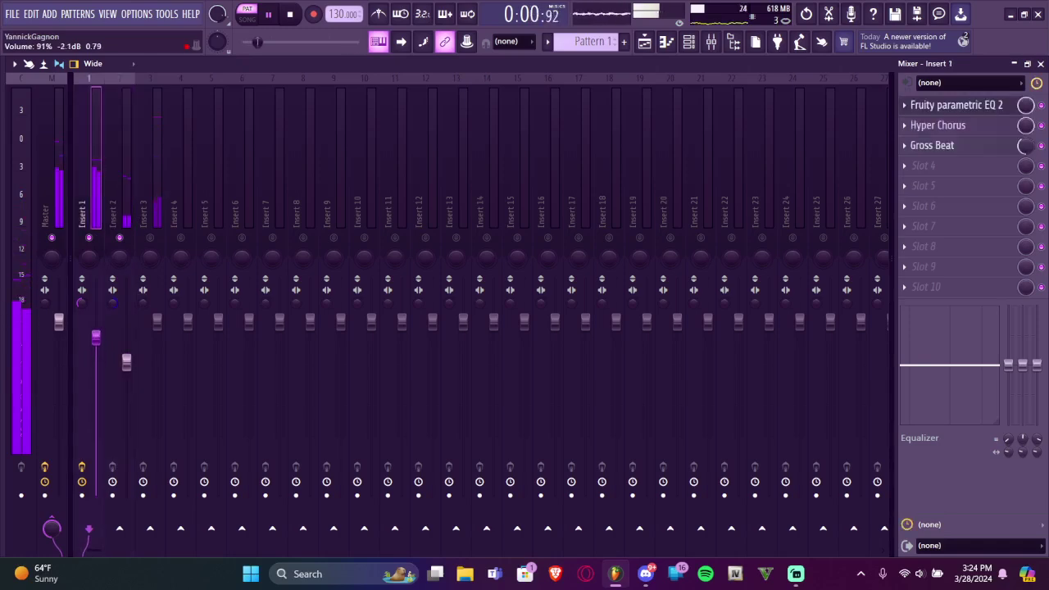
Add Fruity Multiband Compressor with the Comp 4.4 preset to slot 4 of Insert 1 and lower the track volume to about 78%
{"action": "left_click", "coordinate": [927, 166]}
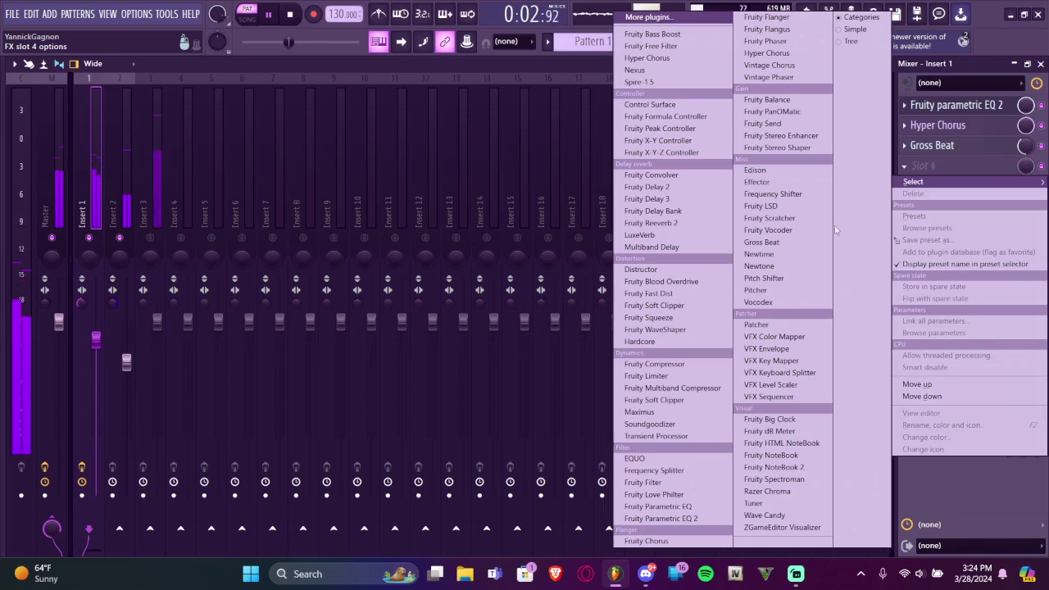
{"action": "left_click", "coordinate": [671, 363]}
{"action": "right_click", "coordinate": [646, 237]}
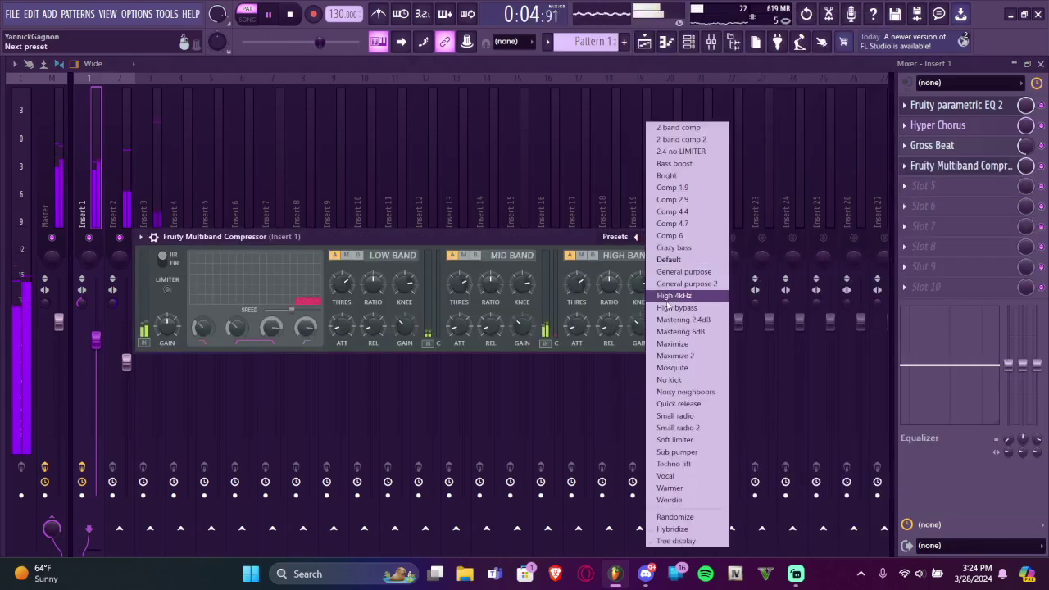
{"action": "left_click", "coordinate": [684, 212]}
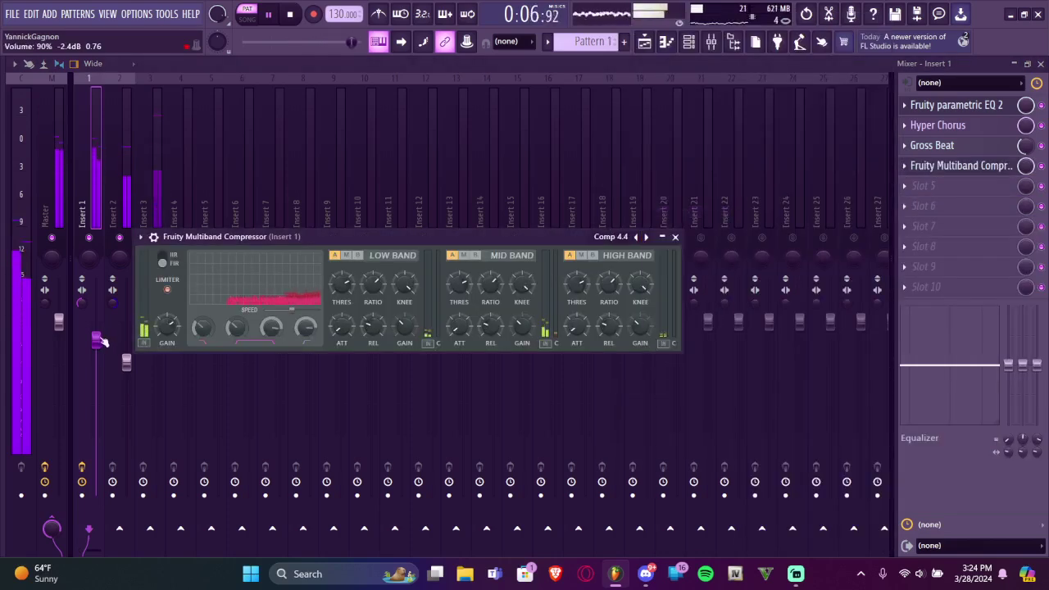
{"action": "key", "text": "space"}
{"action": "left_click", "coordinate": [99, 342]}
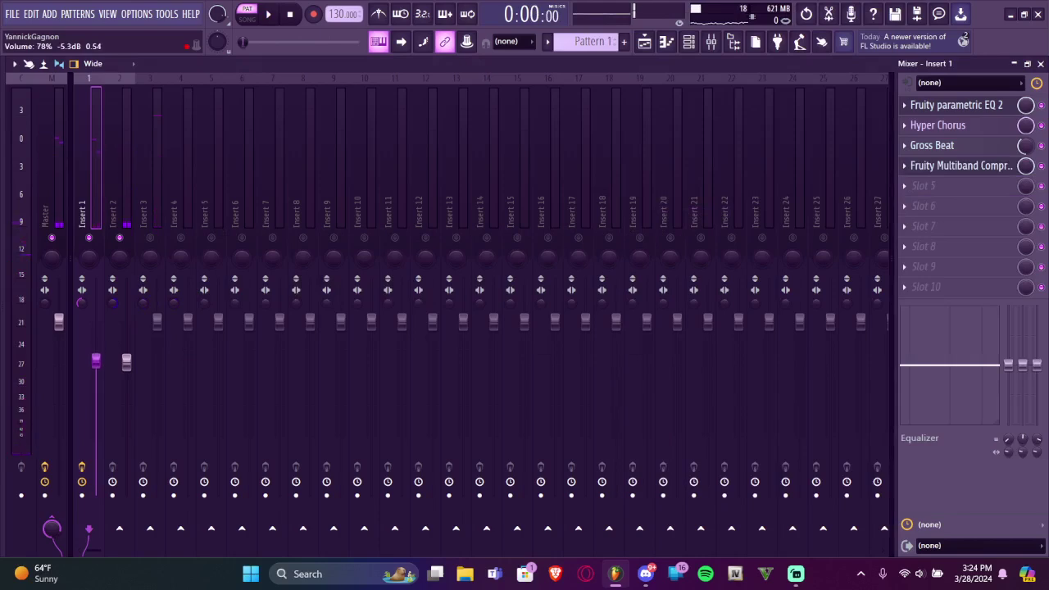
Balance Insert 2 against Insert 1 during playback, setting Insert 2's volume to about 78%
{"action": "left_click", "coordinate": [119, 236]}
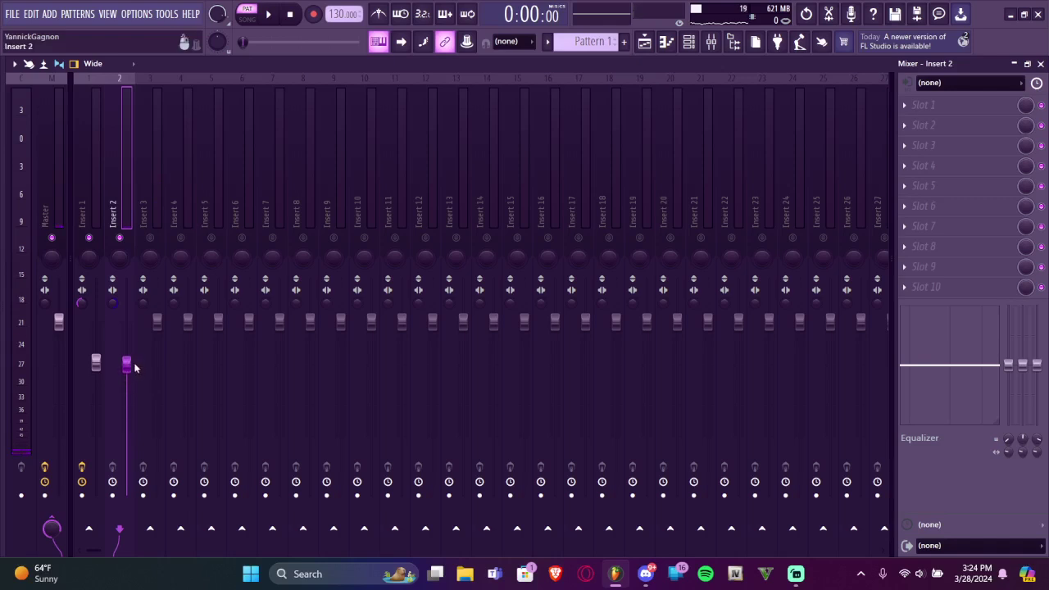
{"action": "key", "text": "space"}
{"action": "left_click_drag", "start_coordinate": [131, 368], "coordinate": [132, 382]}
{"action": "key", "text": "space"}
{"action": "key", "text": "space"}
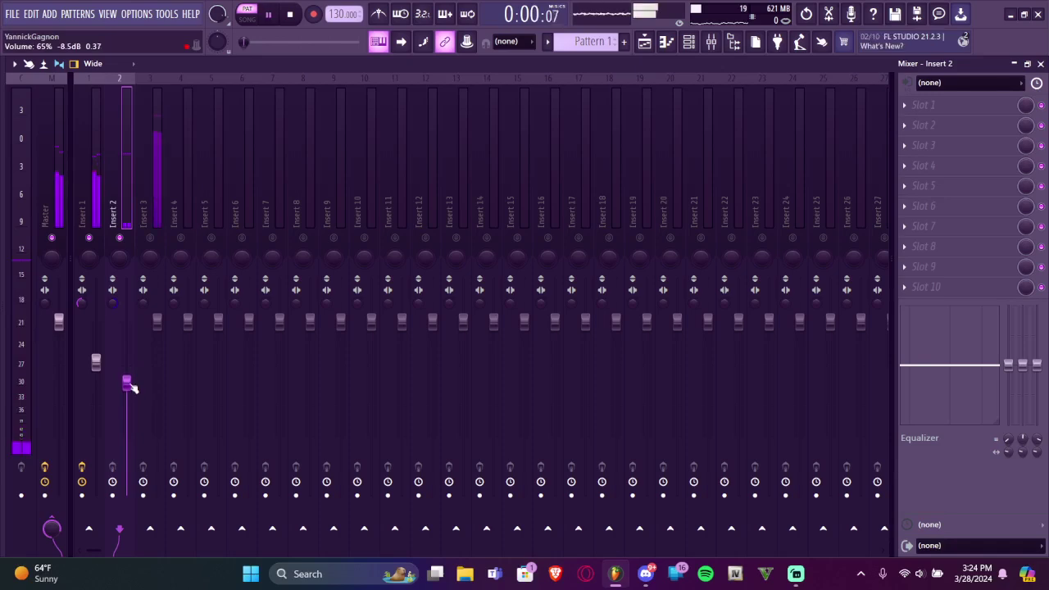
{"action": "left_click_drag", "start_coordinate": [127, 383], "coordinate": [126, 359]}
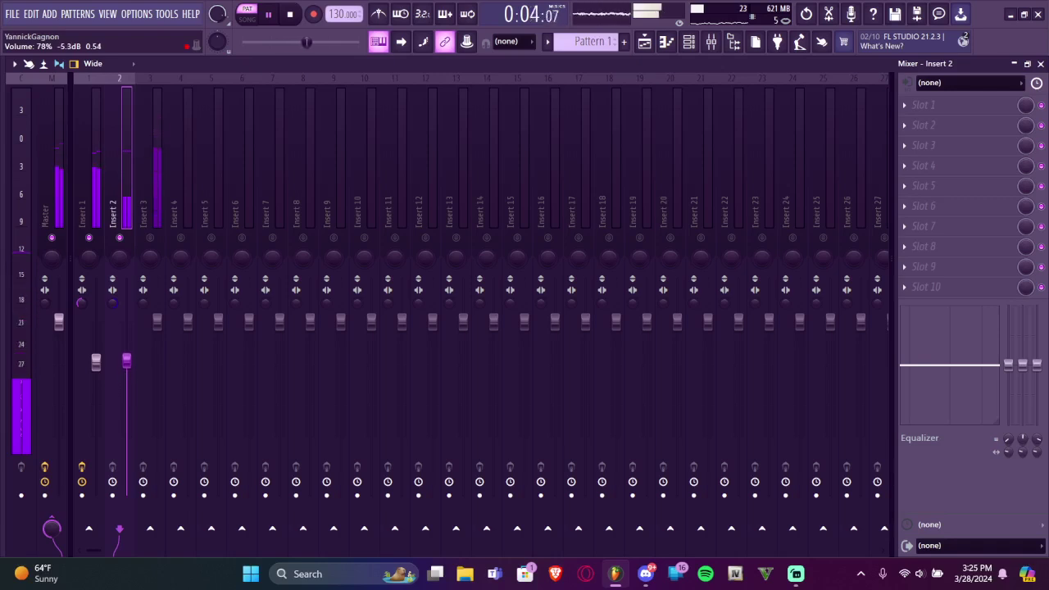
Unmute Insert 3, turn its stereo separation toward separated, and set Insert 1's stereo separation to about 39% separated
{"action": "left_click", "coordinate": [154, 215]}
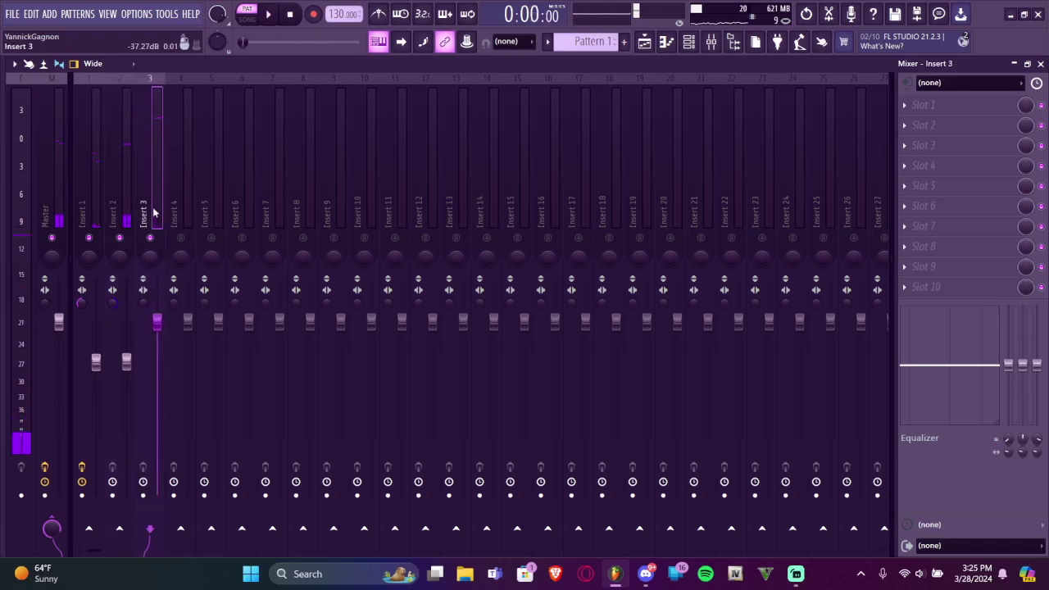
{"action": "left_click_drag", "start_coordinate": [142, 304], "coordinate": [142, 324]}
{"action": "left_click_drag", "start_coordinate": [82, 303], "coordinate": [82, 301]}
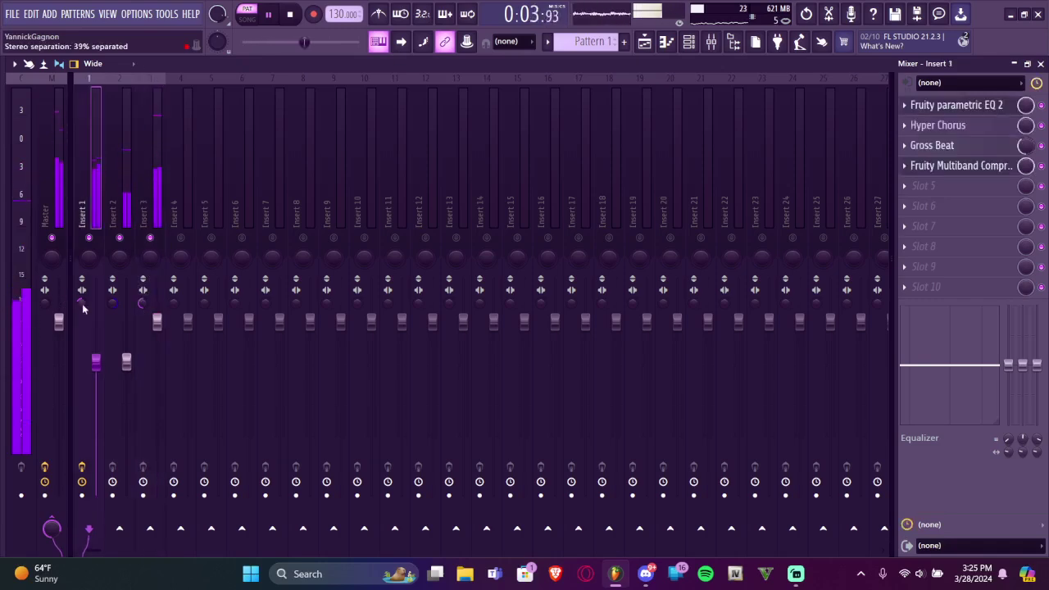
Lower Insert 3's volume and add Fruity Parametric EQ 2 in slot 1, cutting lows below about 200 Hz and boosting band 5 near 2 kHz
{"action": "left_click_drag", "start_coordinate": [156, 322], "coordinate": [156, 359]}
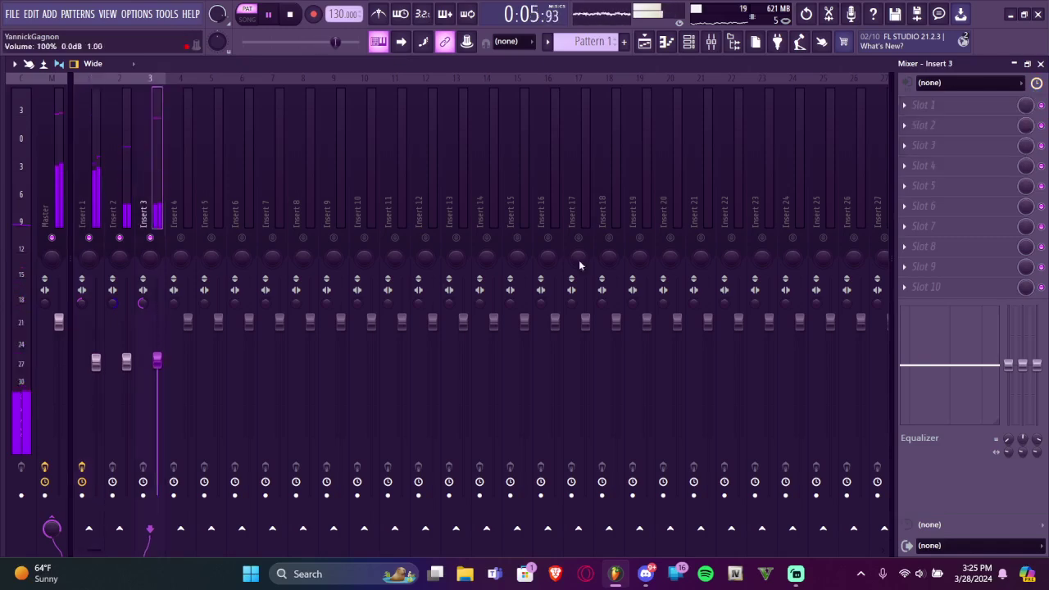
{"action": "left_click", "coordinate": [946, 115]}
{"action": "left_click", "coordinate": [671, 510]}
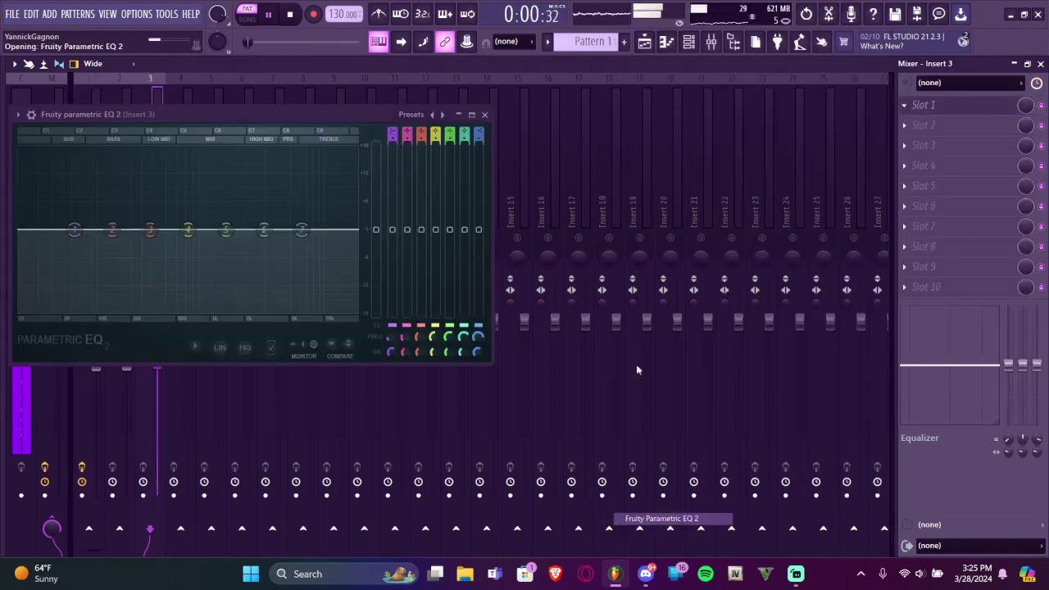
{"action": "left_click_drag", "start_coordinate": [73, 230], "coordinate": [137, 318]}
{"action": "left_click_drag", "start_coordinate": [226, 229], "coordinate": [250, 203]}
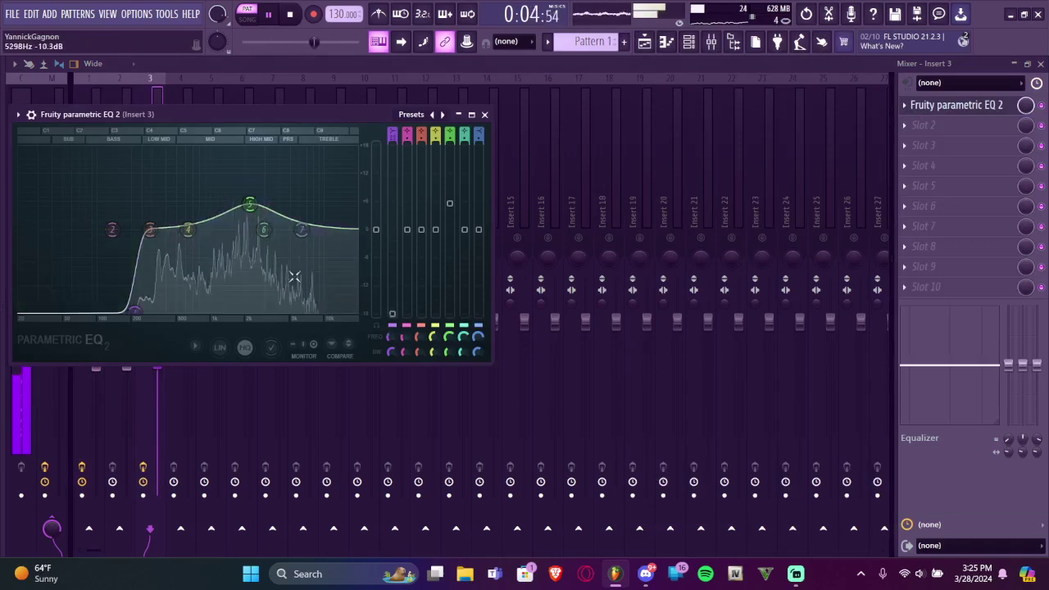
{"action": "left_click", "coordinate": [484, 115]}
Add Fruity Free Filter to slot 2 of Insert 3 as a high shelf at about 2305 Hz with 7.5 dB gain
{"action": "left_click", "coordinate": [942, 124]}
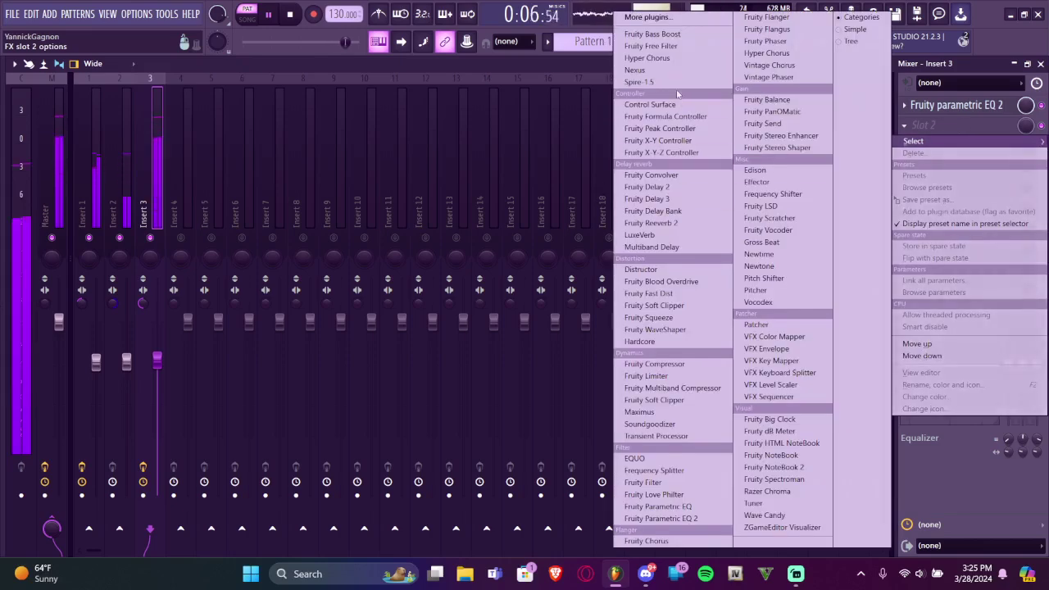
{"action": "left_click", "coordinate": [656, 47]}
{"action": "left_click_drag", "start_coordinate": [55, 161], "coordinate": [135, 64]}
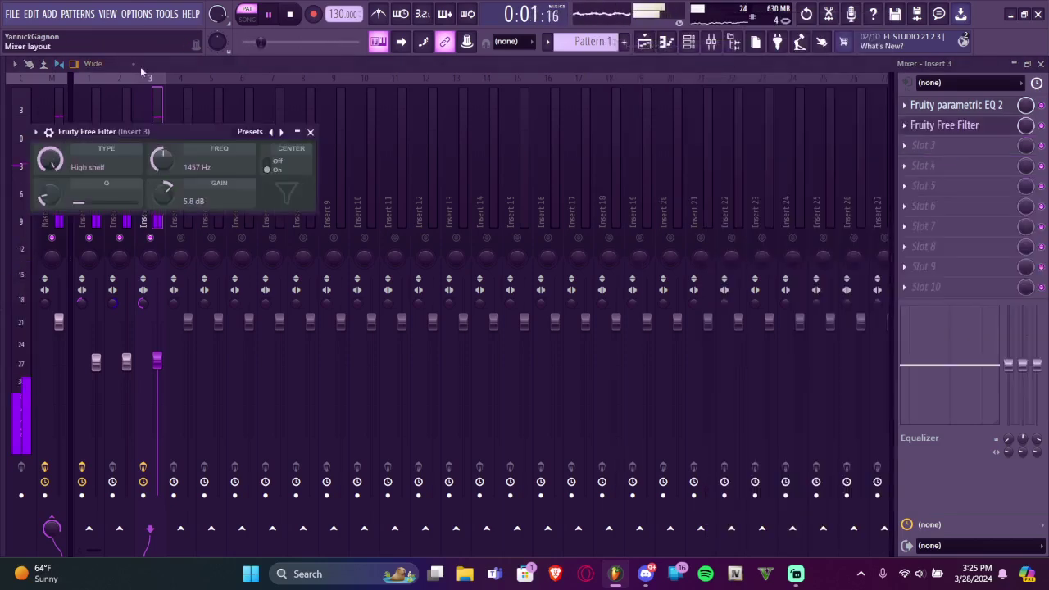
{"action": "key", "text": "space"}
{"action": "left_click_drag", "start_coordinate": [161, 168], "coordinate": [161, 151]}
{"action": "left_click_drag", "start_coordinate": [164, 202], "coordinate": [164, 196]}
Review Insert 3's EQ curve, then raise the Free Filter's Q and set its frequency to about 2144 Hz
{"action": "left_click", "coordinate": [988, 105]}
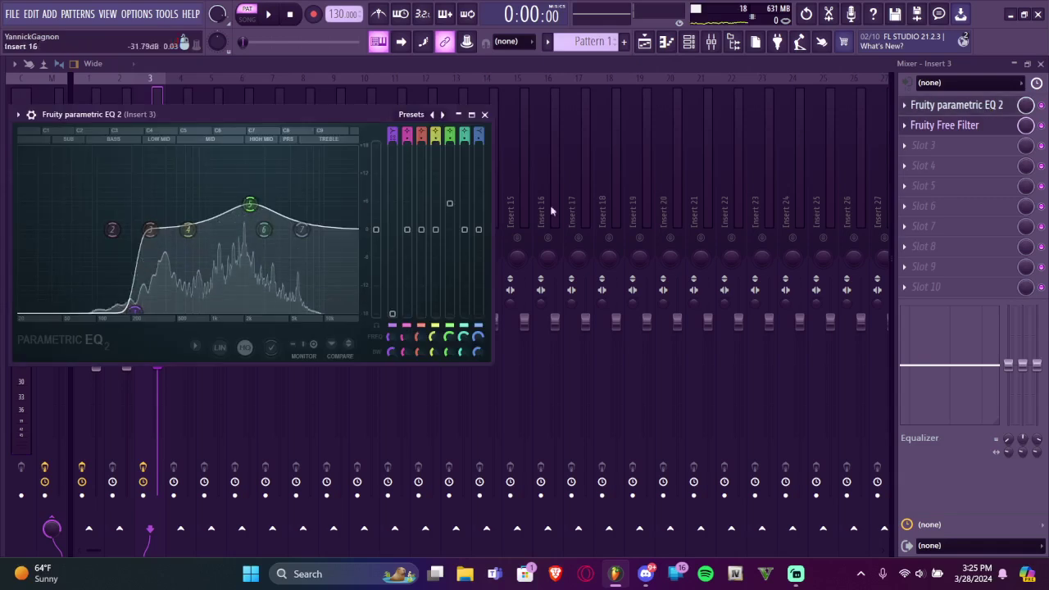
{"action": "key", "text": "space"}
{"action": "left_click", "coordinate": [945, 128]}
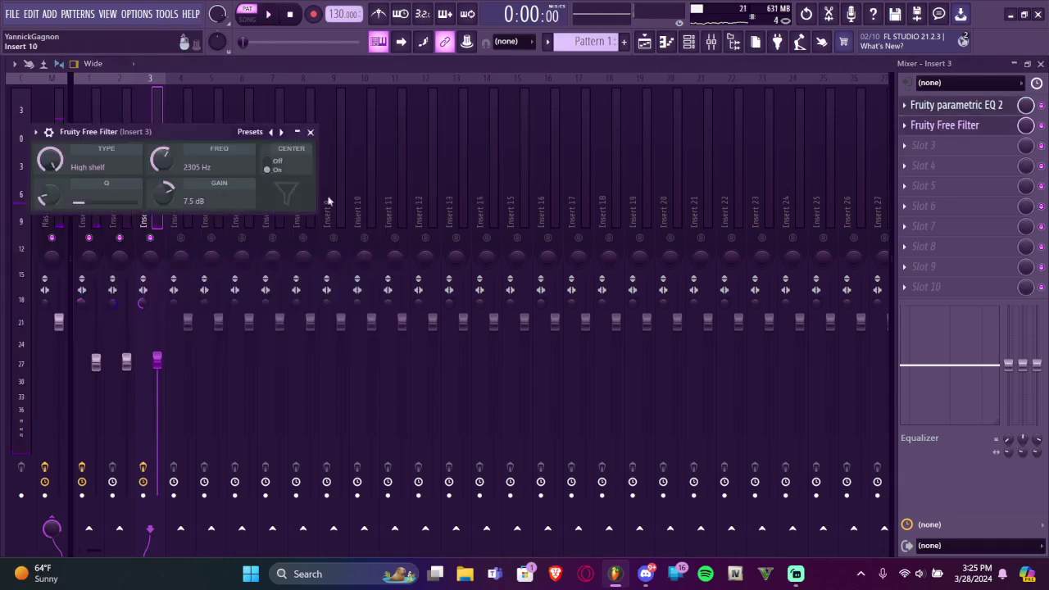
{"action": "left_click_drag", "start_coordinate": [51, 198], "coordinate": [50, 185]}
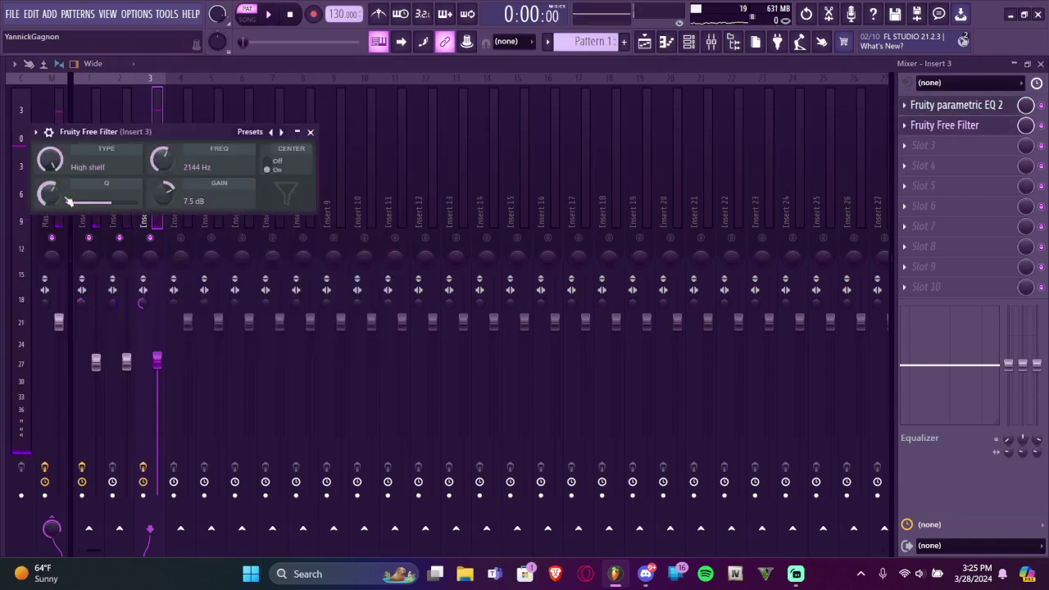
{"action": "left_click", "coordinate": [310, 131]}
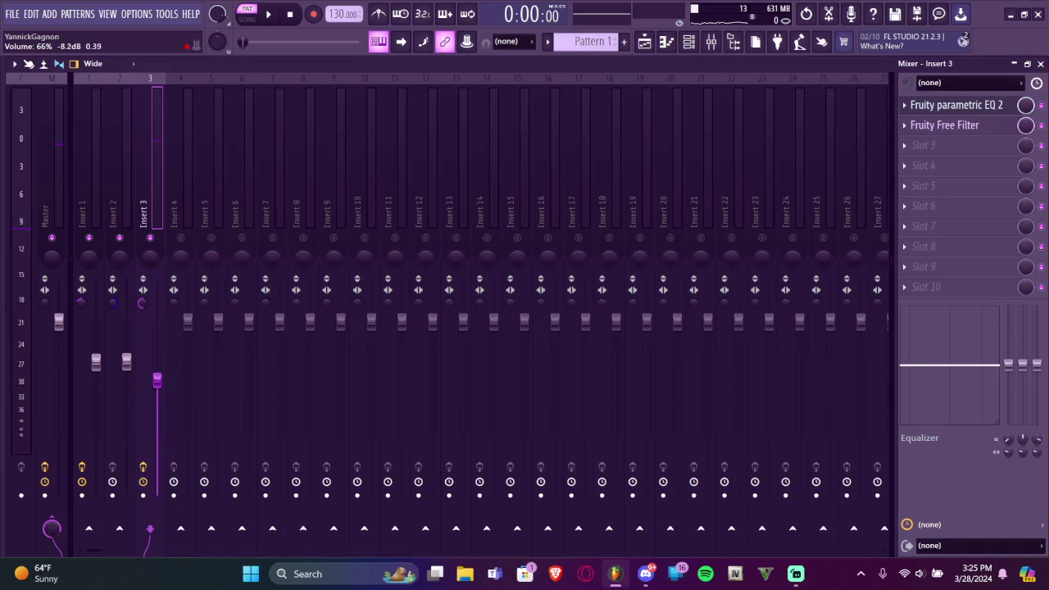
Lower Insert 3's volume to about 61% during playback
{"action": "key", "text": "space"}
{"action": "mouse_move", "coordinate": [158, 378]}
{"action": "left_mouse_down"}
{"action": "mouse_move", "coordinate": [158, 396]}
{"action": "mouse_move", "coordinate": [158, 386]}
{"action": "left_mouse_up"}
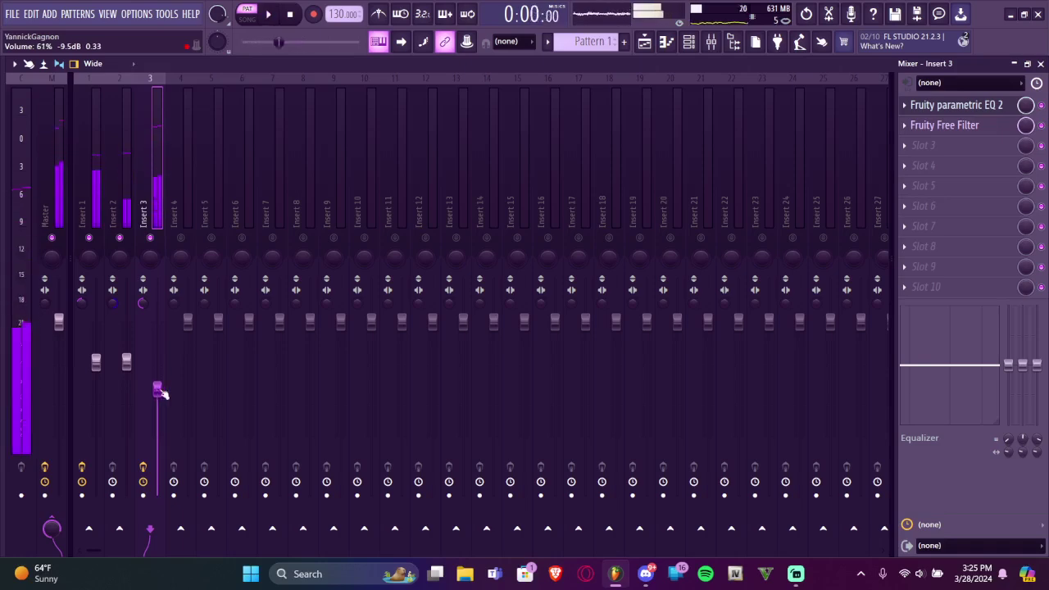
{"action": "key", "text": "space"}
Add Fruity Multiband Compressor to slot 3 of Insert 3 and load its Comp 1.9 preset
{"action": "left_click", "coordinate": [924, 145]}
{"action": "left_click", "coordinate": [674, 388]}
{"action": "left_click_drag", "start_coordinate": [309, 167], "coordinate": [620, 220]}
{"action": "left_click", "coordinate": [864, 204]}
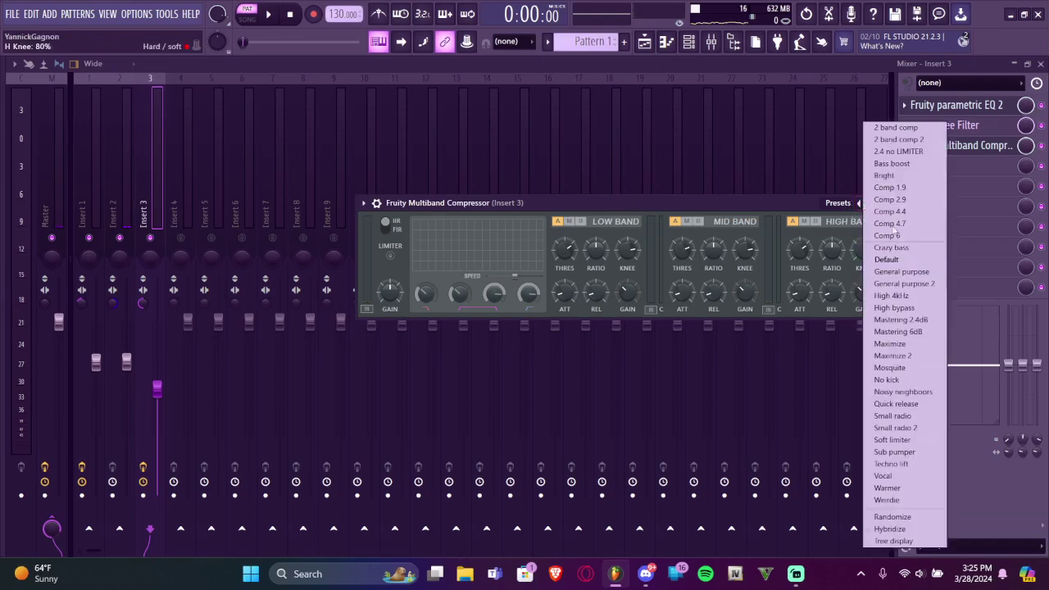
{"action": "left_click", "coordinate": [894, 189]}
Play the pattern and set Insert 3's volume to about 73%
{"action": "left_click", "coordinate": [156, 220]}
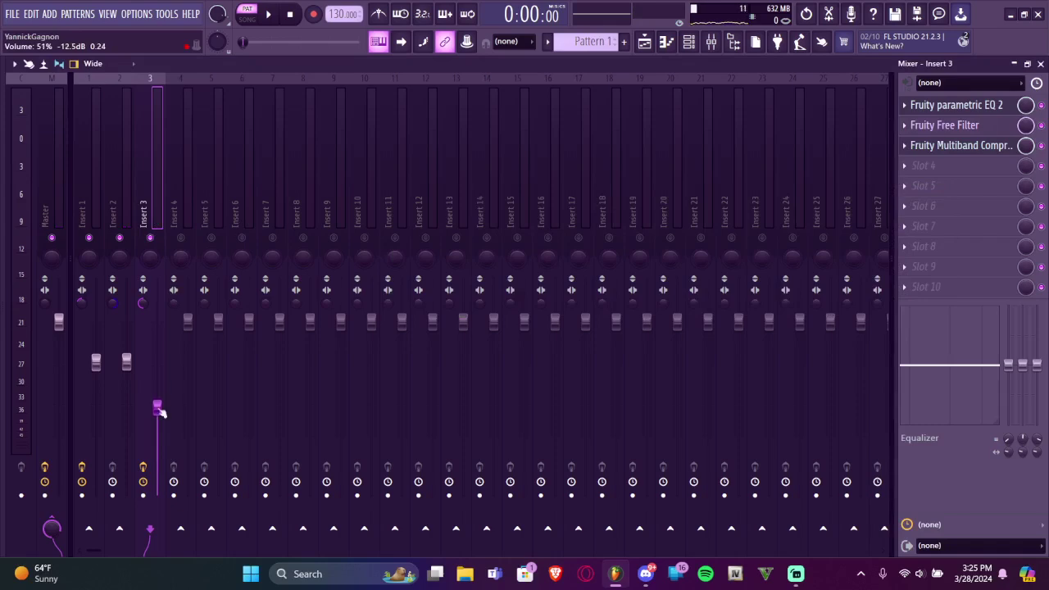
{"action": "key", "text": "space"}
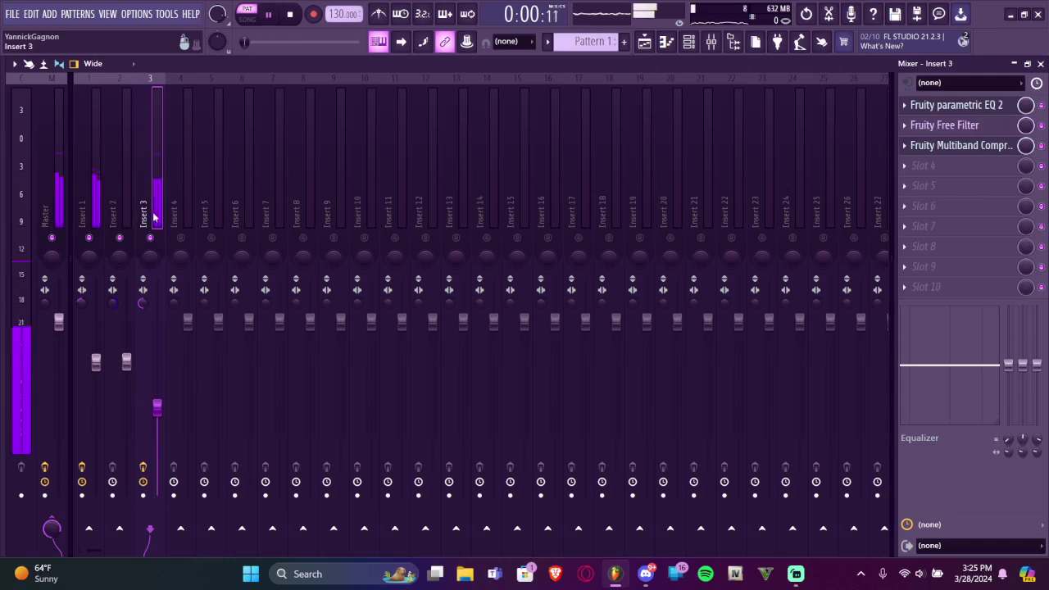
{"action": "left_click_drag", "start_coordinate": [157, 406], "coordinate": [162, 373]}
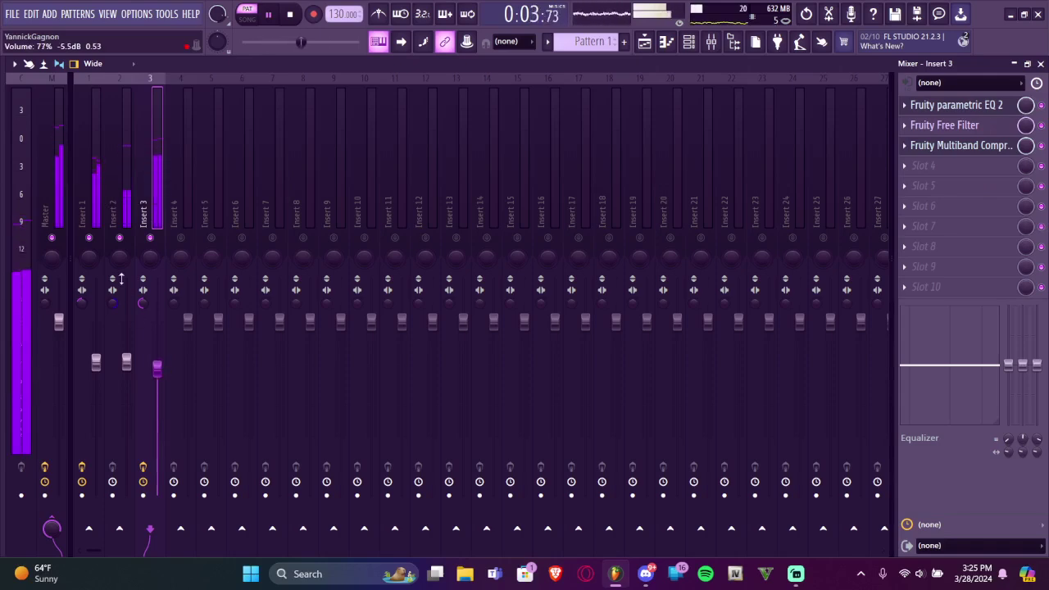
Solo Insert 1, shift its EQ low cut to about 437 Hz, and raise its volume to about 91%
{"action": "left_click", "coordinate": [86, 218]}
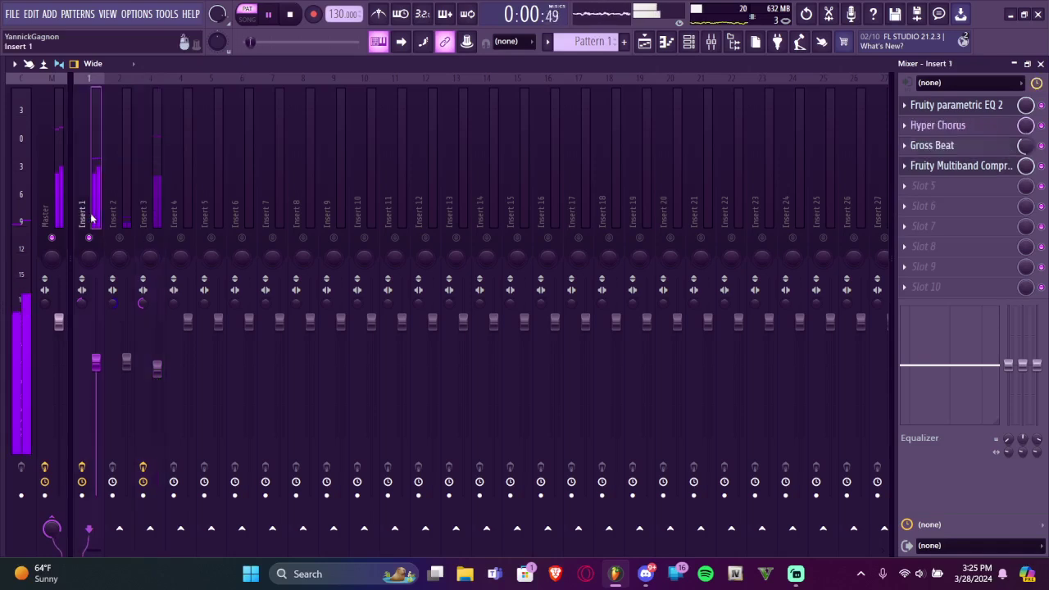
{"action": "left_click", "coordinate": [957, 106]}
{"action": "left_click_drag", "start_coordinate": [196, 381], "coordinate": [242, 383]}
{"action": "key", "text": "space"}
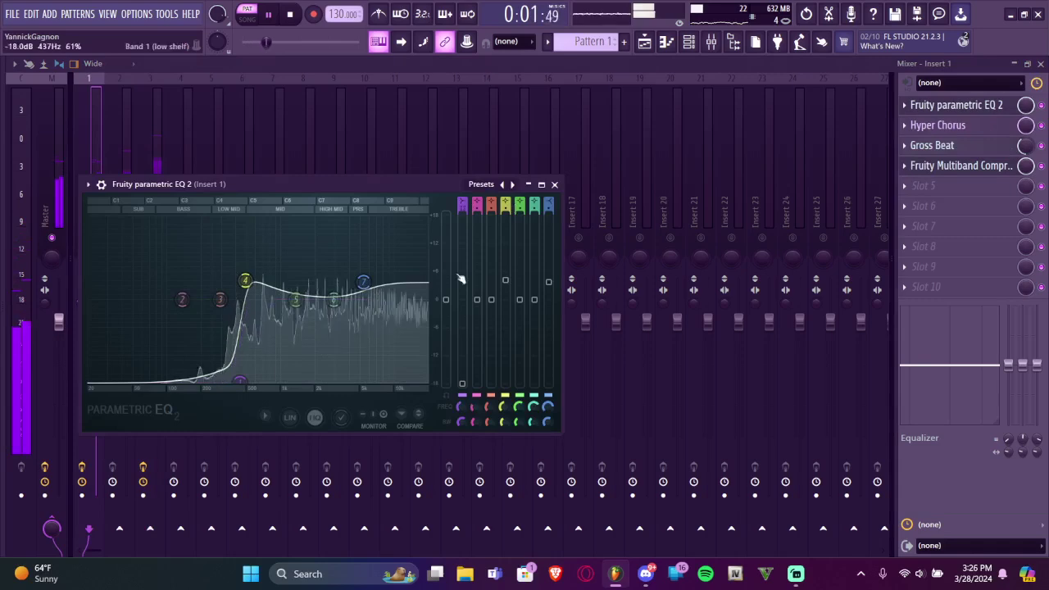
{"action": "left_click", "coordinate": [554, 184]}
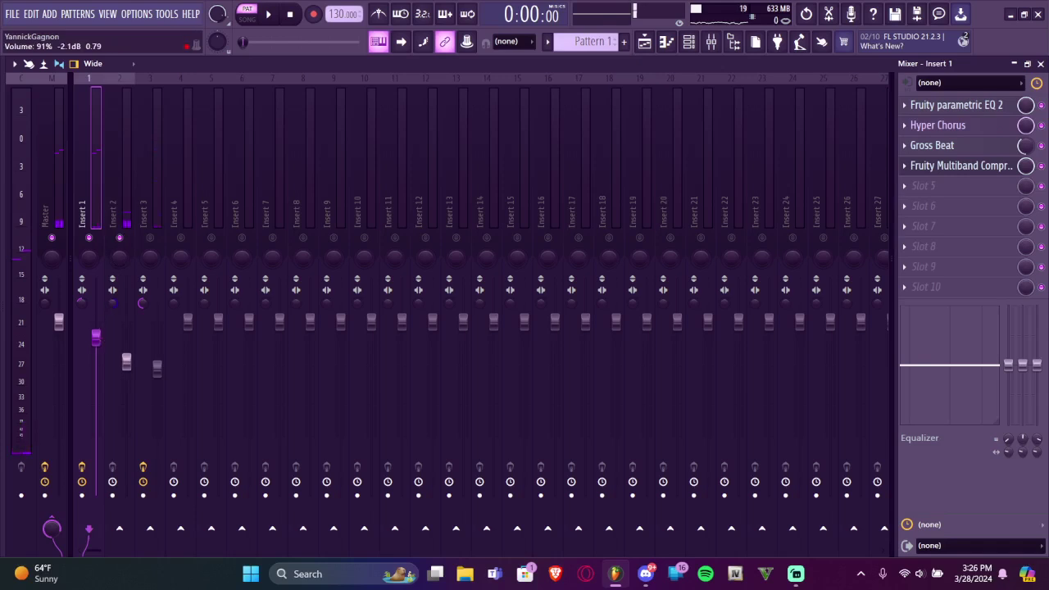
Balance the layers during playback by raising Insert 2's volume slightly, bringing Insert 3 back in and lowering its volume slightly
{"action": "key", "text": "space"}
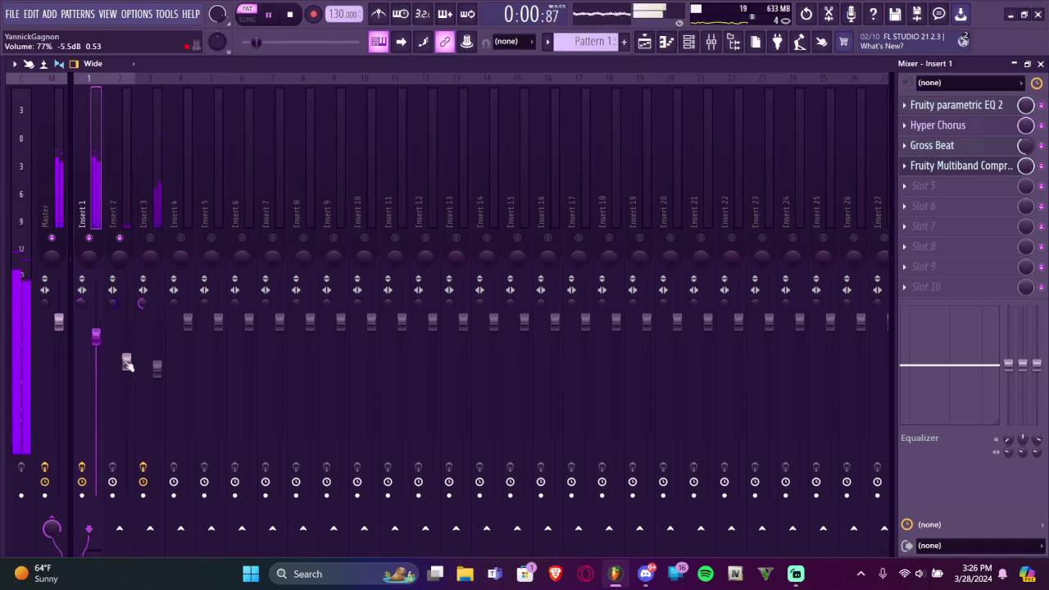
{"action": "left_click", "coordinate": [127, 364]}
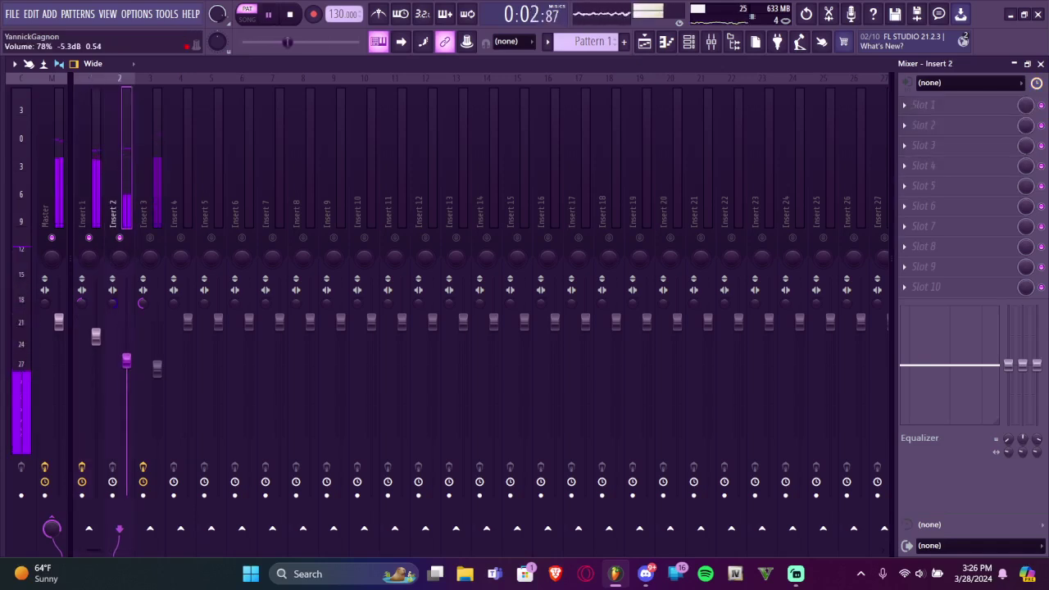
{"action": "left_click_drag", "start_coordinate": [127, 358], "coordinate": [127, 354]}
{"action": "key", "text": "space"}
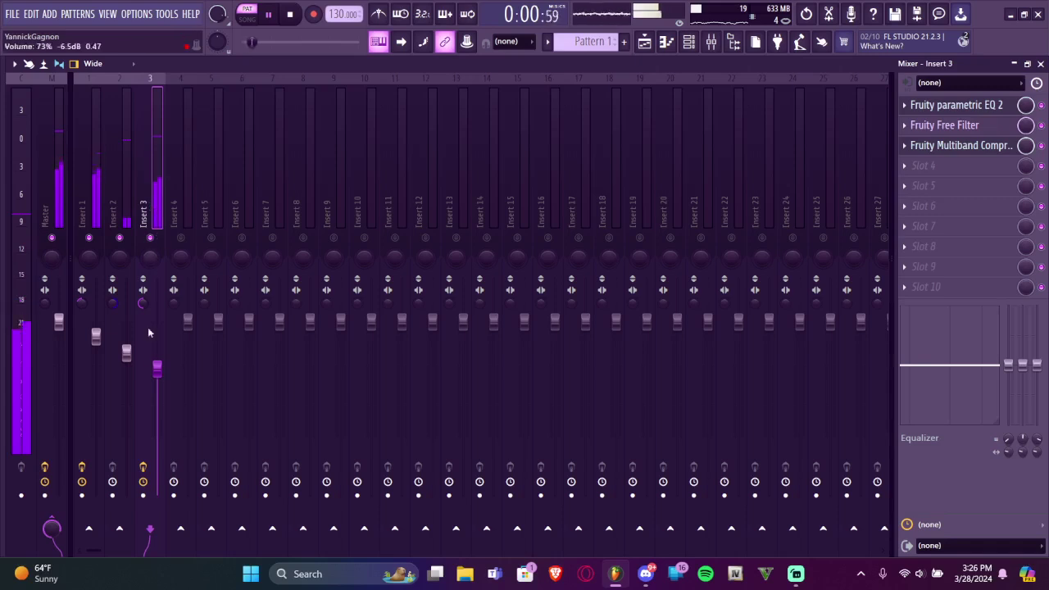
{"action": "left_click_drag", "start_coordinate": [157, 369], "coordinate": [157, 375]}
{"action": "key", "text": "space"}
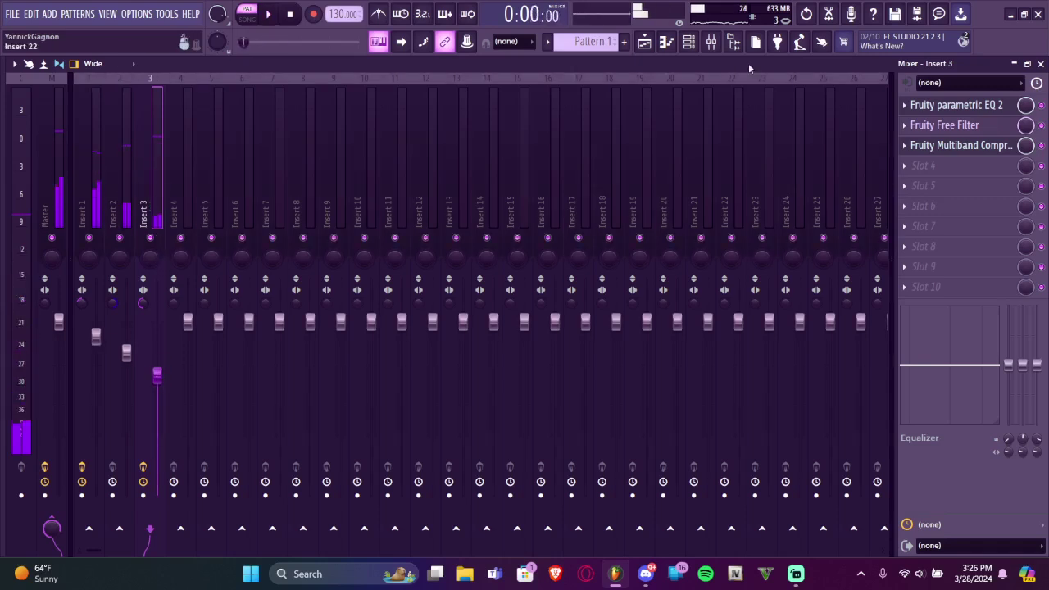
Split Pattern 1 by channel in the playlist and delete the resulting Sampler pattern
{"action": "left_click", "coordinate": [645, 47]}
{"action": "right_click", "coordinate": [64, 115]}
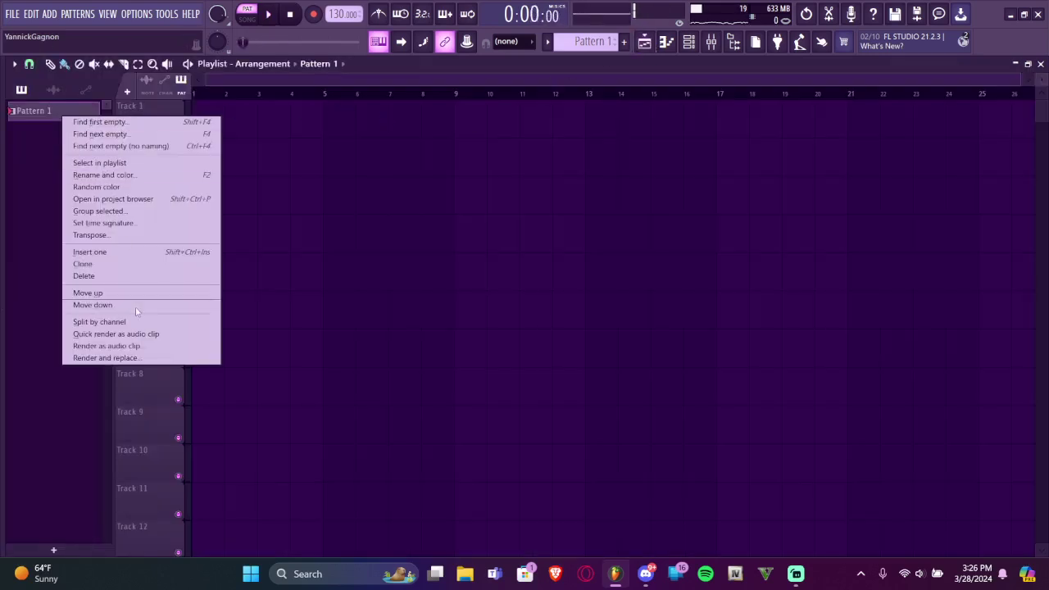
{"action": "left_click", "coordinate": [133, 324]}
{"action": "right_click", "coordinate": [74, 113]}
{"action": "left_click", "coordinate": [103, 310]}
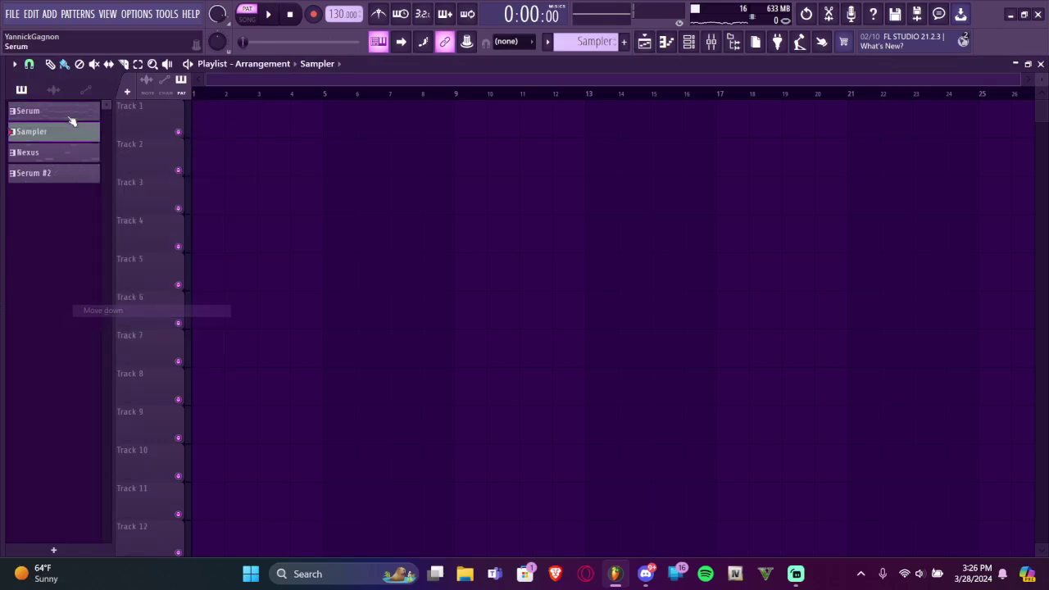
{"action": "right_click", "coordinate": [61, 135]}
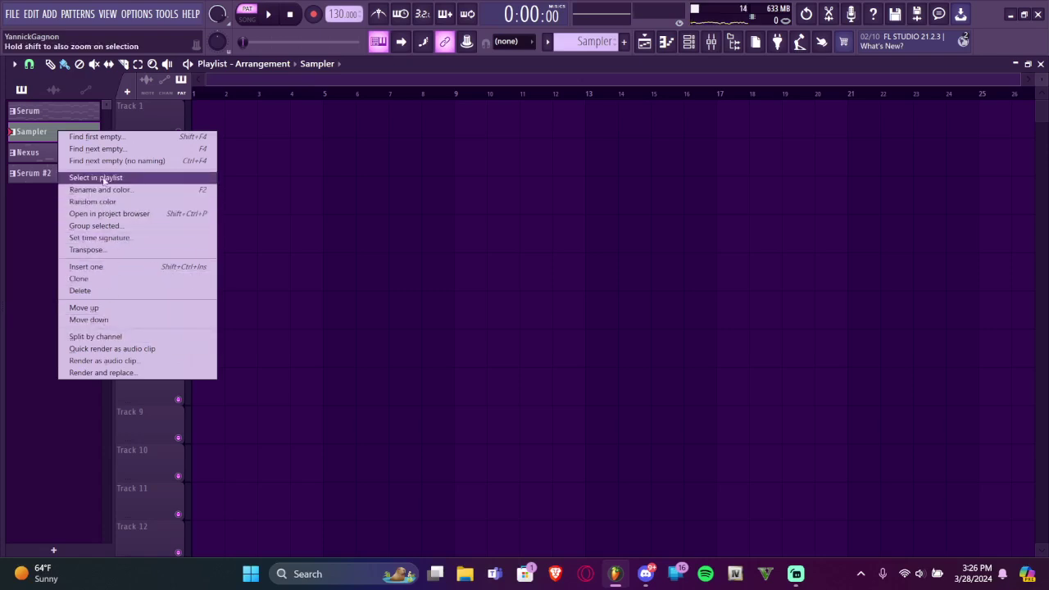
{"action": "left_click", "coordinate": [100, 293]}
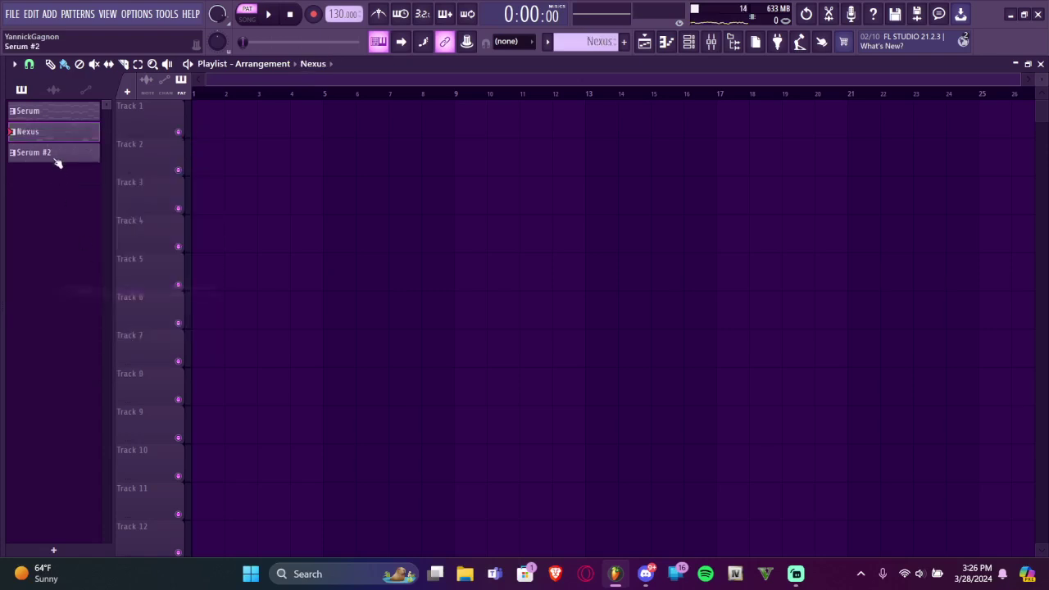
Place the Serum, Nexus and Serum #2 patterns on Tracks 1 to 3 at bar 1 and repeat them up to bar 25
{"action": "left_click_drag", "start_coordinate": [54, 115], "coordinate": [156, 110]}
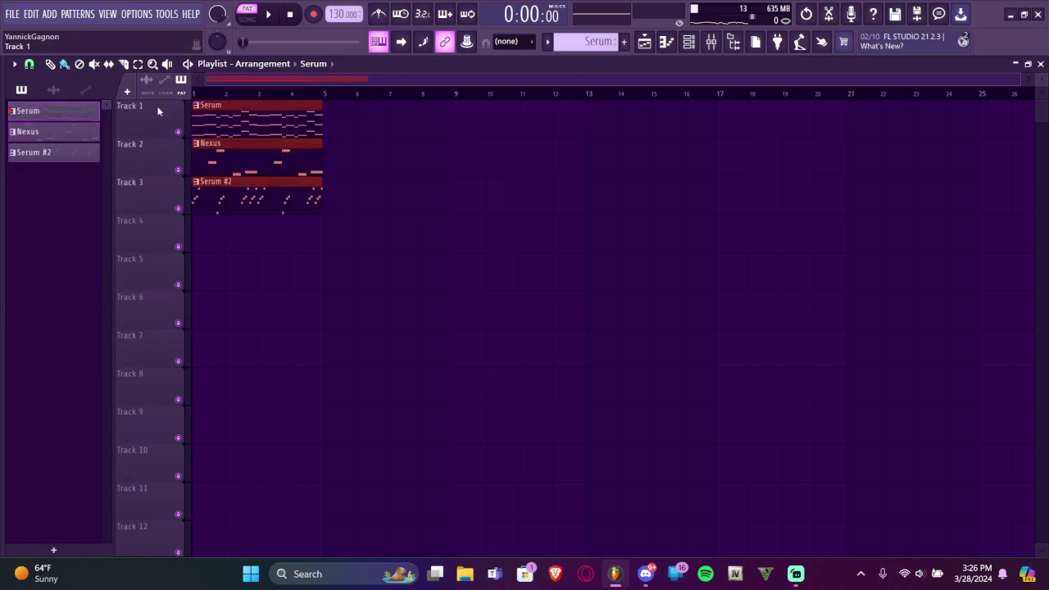
{"action": "left_click", "coordinate": [412, 198]}
{"action": "key", "text": "ctrl+b"}
{"action": "key", "text": "ctrl+b"}
{"action": "key", "text": "ctrl+b"}
{"action": "key", "text": "ctrl+b"}
{"action": "key", "text": "ctrl+b"}
Start song playback and delete the first two Nexus clips and the first Serum #2 clip
{"action": "right_click", "coordinate": [243, 156]}
{"action": "key", "text": "space"}
{"action": "right_click", "coordinate": [248, 185]}
{"action": "right_click", "coordinate": [368, 160]}
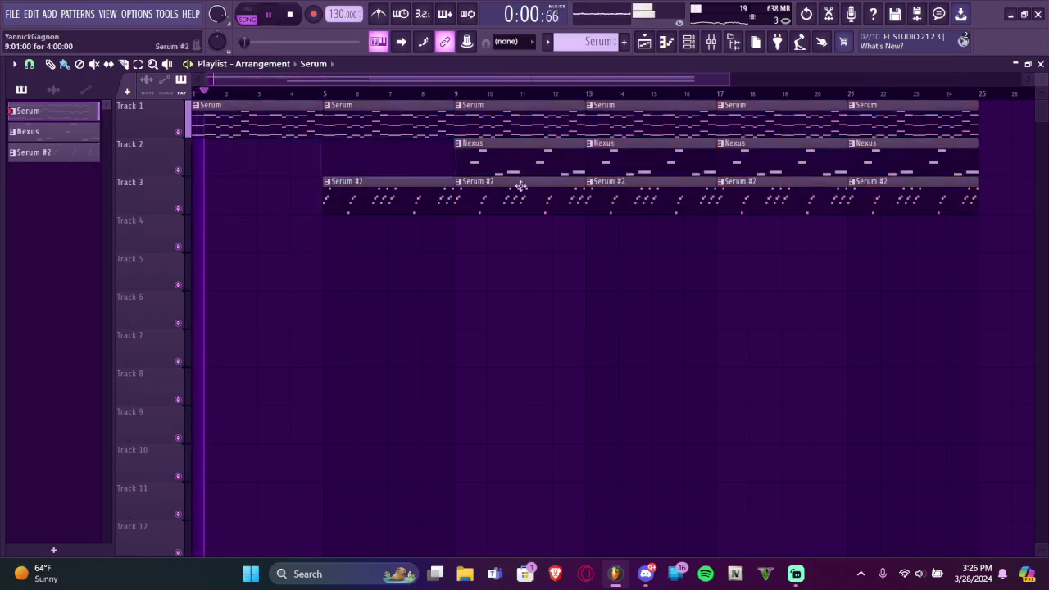
Delete the Serum #2 clip at bar 9 and all clips on every track from bar 13 onward
{"action": "right_click", "coordinate": [531, 206]}
{"action": "right_click", "coordinate": [674, 209]}
{"action": "left_click_drag", "start_coordinate": [693, 123], "coordinate": [941, 272]}
{"action": "key", "text": "Delete"}
{"action": "key", "text": "Delete"}
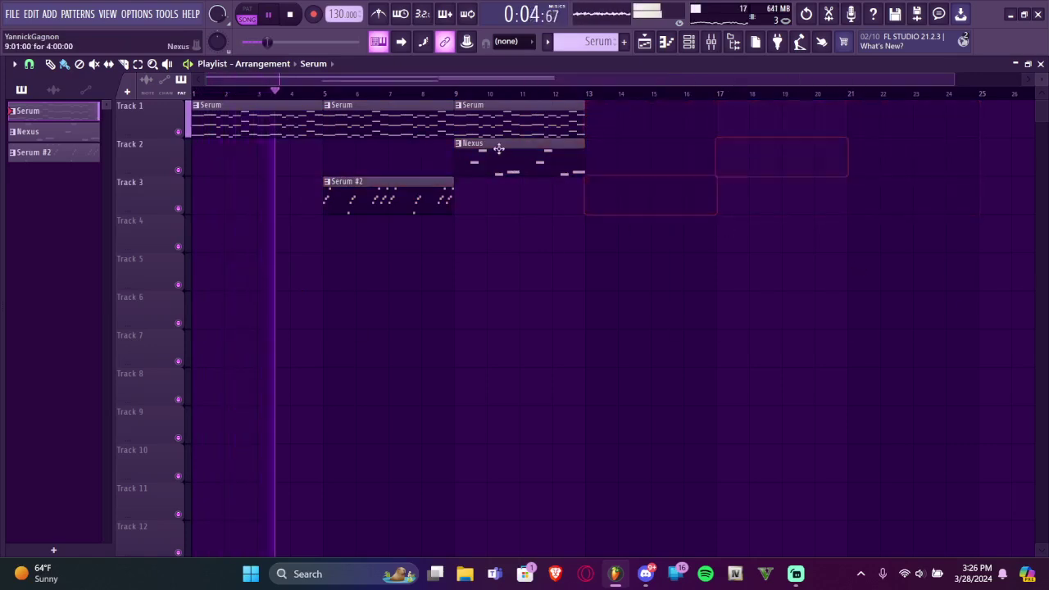
Duplicate the Nexus clip at bar 9 so that a copy starts at bar 13
{"action": "key", "text": "ctrl+a"}
{"action": "left_click", "coordinate": [457, 227], "text": "ctrl"}
{"action": "left_click", "coordinate": [480, 155], "text": "ctrl"}
{"action": "key", "text": "ctrl+b"}
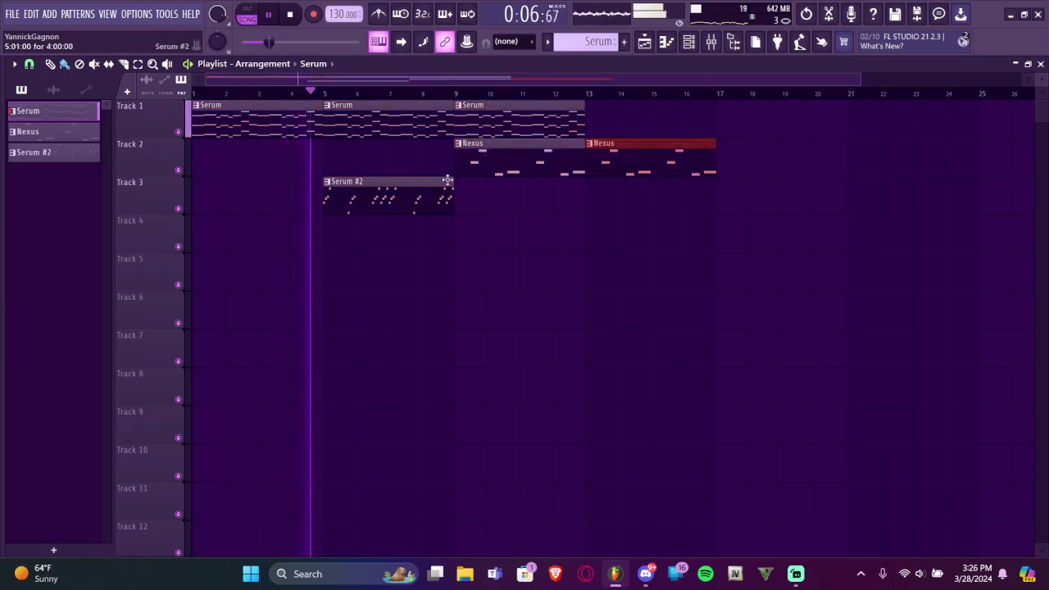
Duplicate the Serum #2 clip twice and delete the copy at bar 9, keeping the one at bar 13
{"action": "left_click", "coordinate": [441, 194], "text": "ctrl"}
{"action": "key", "text": "ctrl+b"}
{"action": "key", "text": "ctrl+b"}
{"action": "right_click", "coordinate": [532, 196]}
{"action": "left_click_drag", "start_coordinate": [661, 126], "coordinate": [237, 285]}
{"action": "left_click", "coordinate": [238, 285], "text": "ctrl"}
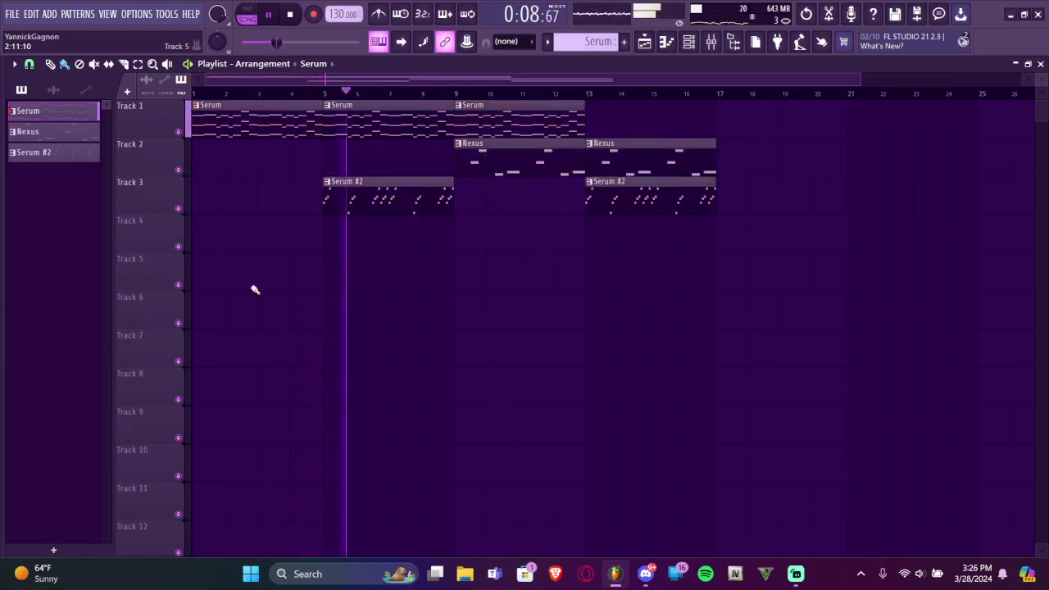
Duplicate the whole 16-bar arrangement three times to extend it to bar 65, and restart playback
{"action": "key", "text": "ctrl+a"}
{"action": "key", "text": "ctrl+b"}
{"action": "key", "text": "ctrl+b"}
{"action": "key", "text": "ctrl+b"}
{"action": "scroll", "coordinate": [433, 321], "scroll_direction": "down", "scroll_amount": 5}
{"action": "left_click", "coordinate": [442, 309], "text": "ctrl"}
{"action": "key", "text": "space"}
{"action": "key", "text": "space"}
Duplicate all playlist clips once more to extend the arrangement past bar 65, and stop playback
{"action": "key", "text": "ctrl+a"}
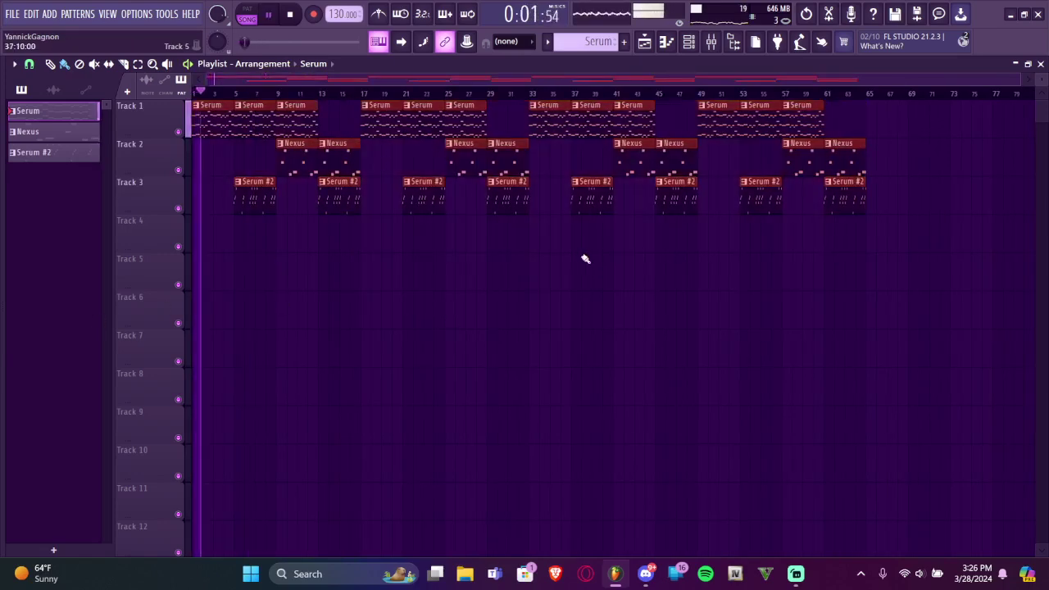
{"action": "key", "text": "ctrl+b"}
{"action": "scroll", "coordinate": [583, 261], "scroll_direction": "down", "scroll_amount": 3}
{"action": "left_click", "coordinate": [597, 282], "text": "ctrl"}
{"action": "key", "text": "space"}
Create an automation clip for Insert 1's Gross Beat mix level and copy the value of its first point in the playlist
{"action": "left_click", "coordinate": [712, 41]}
{"action": "left_click", "coordinate": [100, 214]}
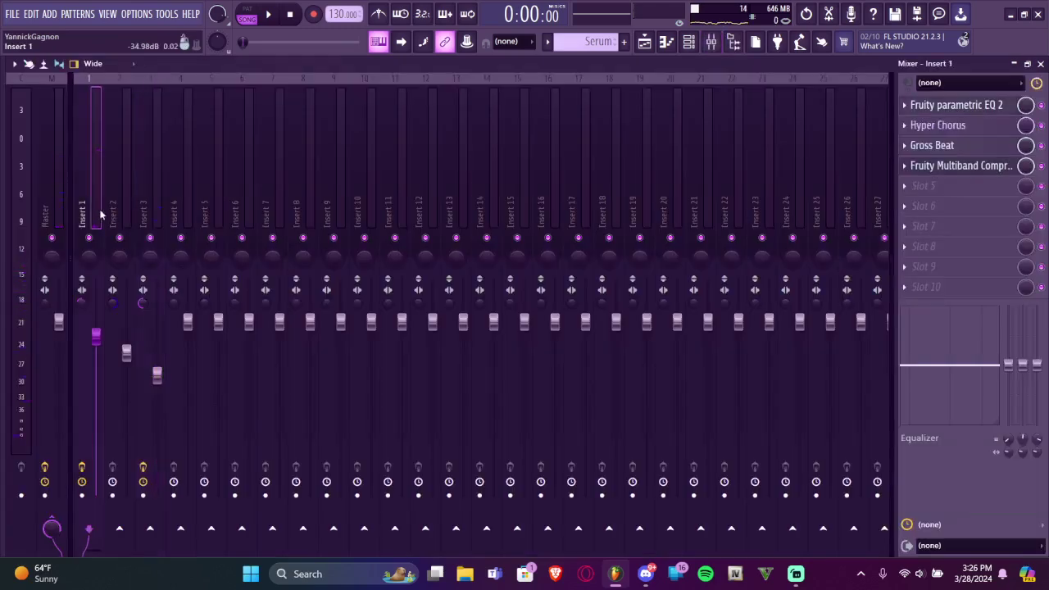
{"action": "right_click", "coordinate": [1020, 145]}
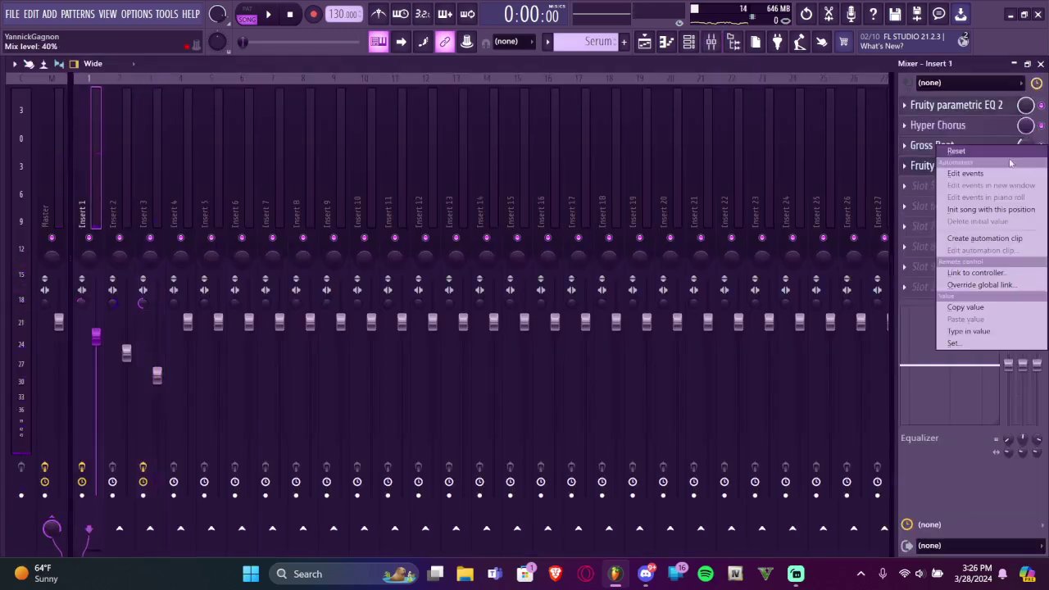
{"action": "left_click", "coordinate": [980, 237]}
{"action": "left_click", "coordinate": [649, 46]}
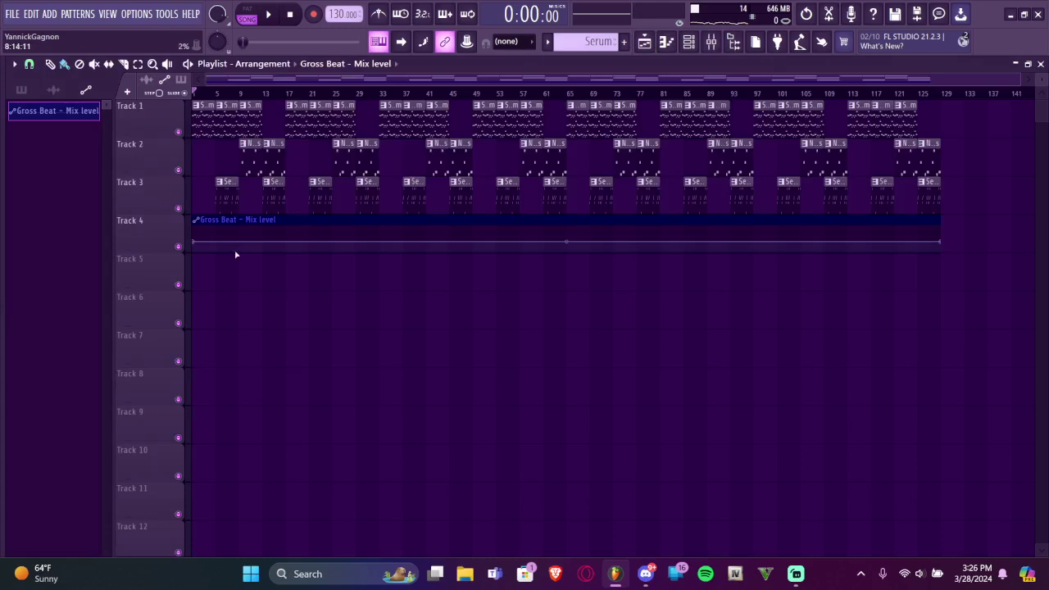
{"action": "right_click", "coordinate": [197, 246]}
{"action": "left_click", "coordinate": [232, 446]}
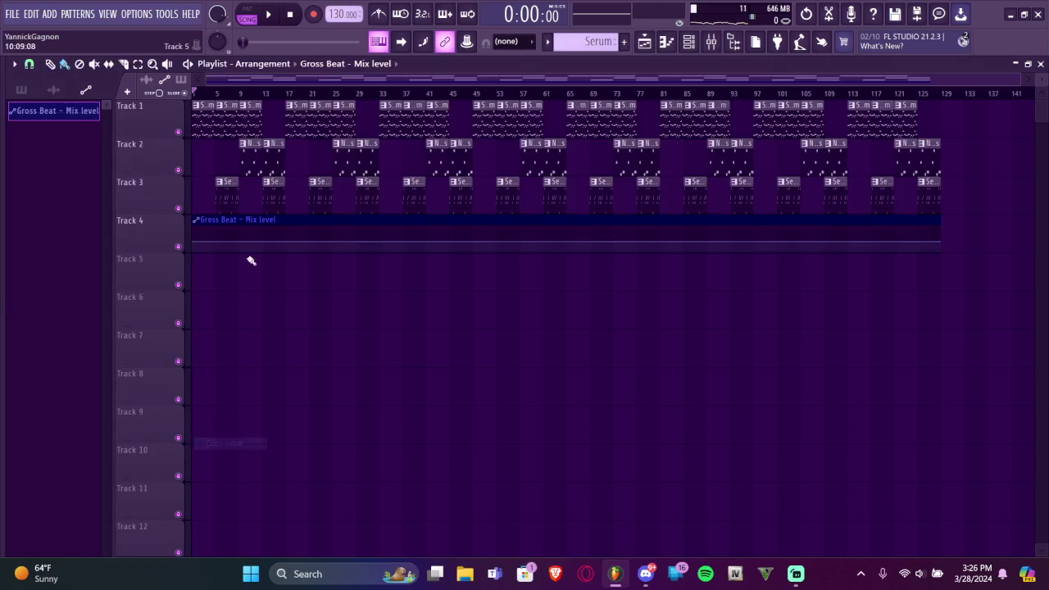
Hold the Gross Beat mix automation at the pasted 40% value until bar 17, and raise it from there to bar 33
{"action": "scroll", "coordinate": [287, 268], "scroll_direction": "up", "scroll_amount": 4}
{"action": "scroll", "coordinate": [266, 264], "scroll_direction": "down", "scroll_amount": 3}
{"action": "scroll", "coordinate": [295, 256], "scroll_direction": "up", "scroll_amount": 5}
{"action": "scroll", "coordinate": [421, 249], "scroll_direction": "up", "scroll_amount": 2}
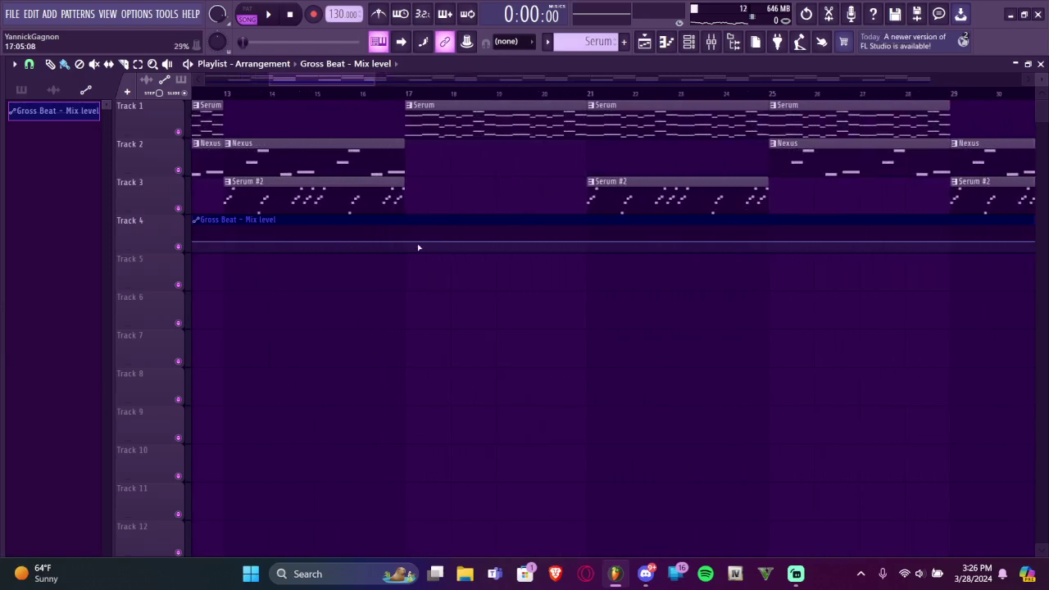
{"action": "right_click", "coordinate": [407, 245]}
{"action": "left_click", "coordinate": [447, 455]}
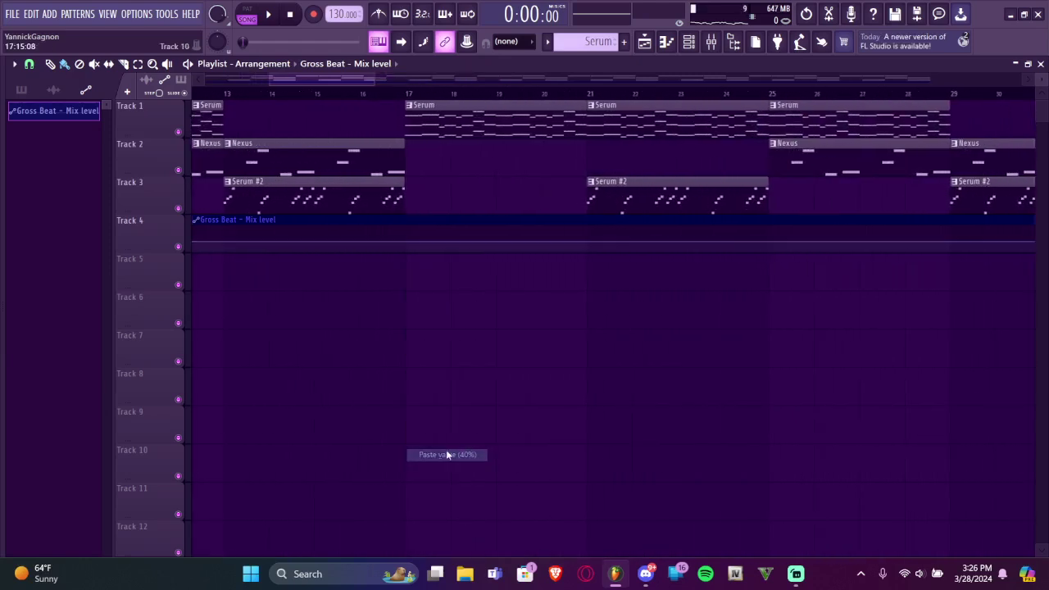
{"action": "scroll", "coordinate": [726, 237], "scroll_direction": "down", "scroll_amount": 4}
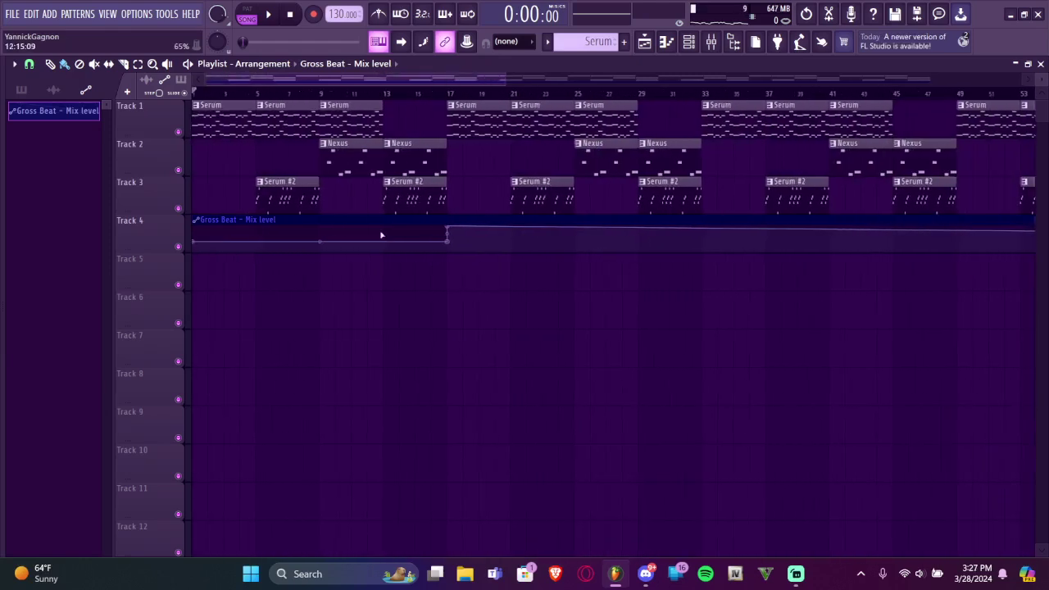
{"action": "scroll", "coordinate": [771, 210], "scroll_direction": "up", "scroll_amount": 3}
{"action": "scroll", "coordinate": [633, 216], "scroll_direction": "down", "scroll_amount": 5}
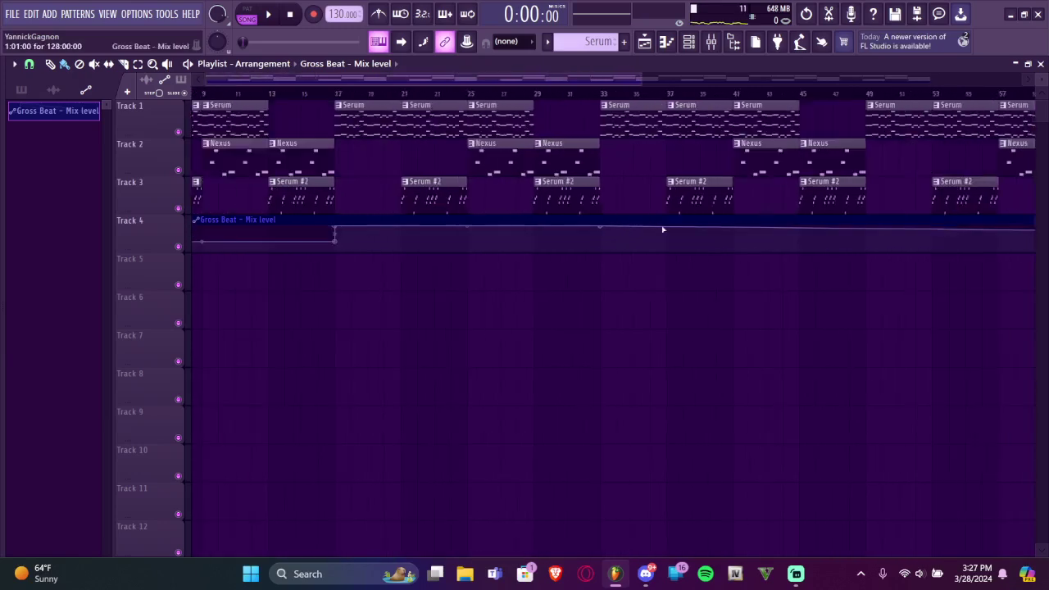
Shorten the Gross Beat mix level automation clip so that it ends at bar 33
{"action": "left_click_drag", "start_coordinate": [969, 217], "coordinate": [465, 221]}
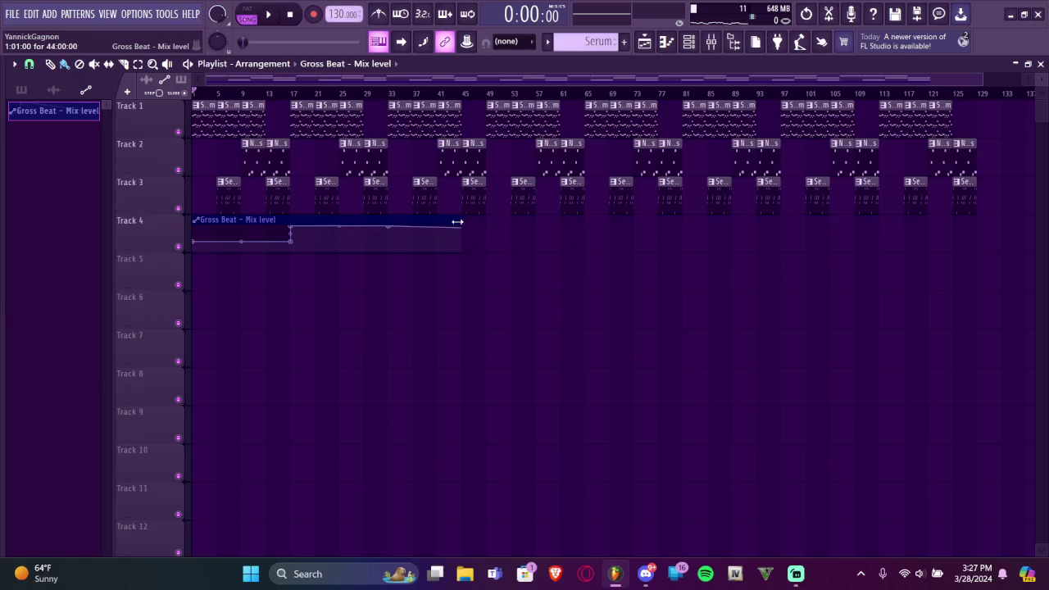
{"action": "scroll", "coordinate": [412, 228], "scroll_direction": "up", "scroll_amount": 4}
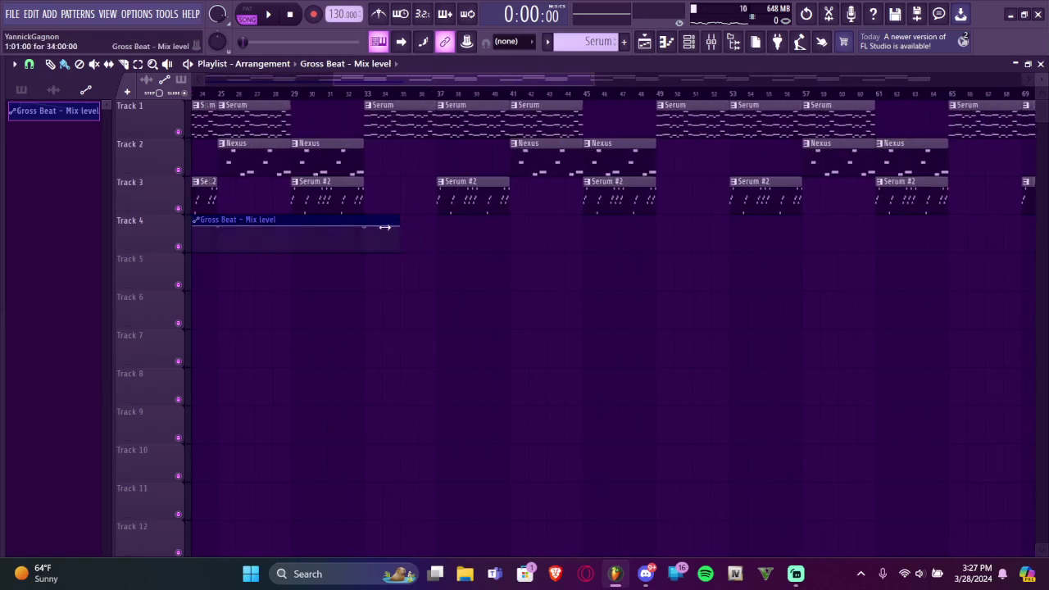
{"action": "scroll", "coordinate": [364, 237], "scroll_direction": "down", "scroll_amount": 4}
Delete the playlist clips after bar 33 and duplicate the remaining 32-bar arrangement twice, extending it to bar 97
{"action": "left_click_drag", "start_coordinate": [392, 118], "coordinate": [1035, 314]}
{"action": "key", "text": "Delete"}
{"action": "key", "text": "ctrl+a"}
{"action": "key", "text": "ctrl+b"}
{"action": "scroll", "coordinate": [422, 328], "scroll_direction": "down", "scroll_amount": 3}
{"action": "key", "text": "ctrl+b"}
{"action": "key", "text": "ctrl+d"}
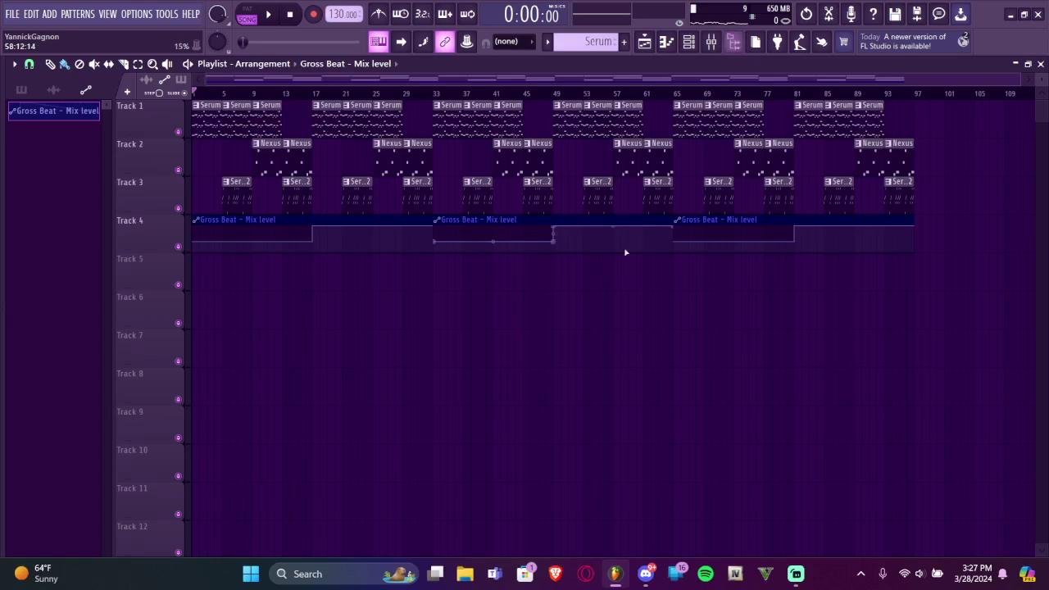
Create a new pattern named beet
{"action": "left_click", "coordinate": [689, 42]}
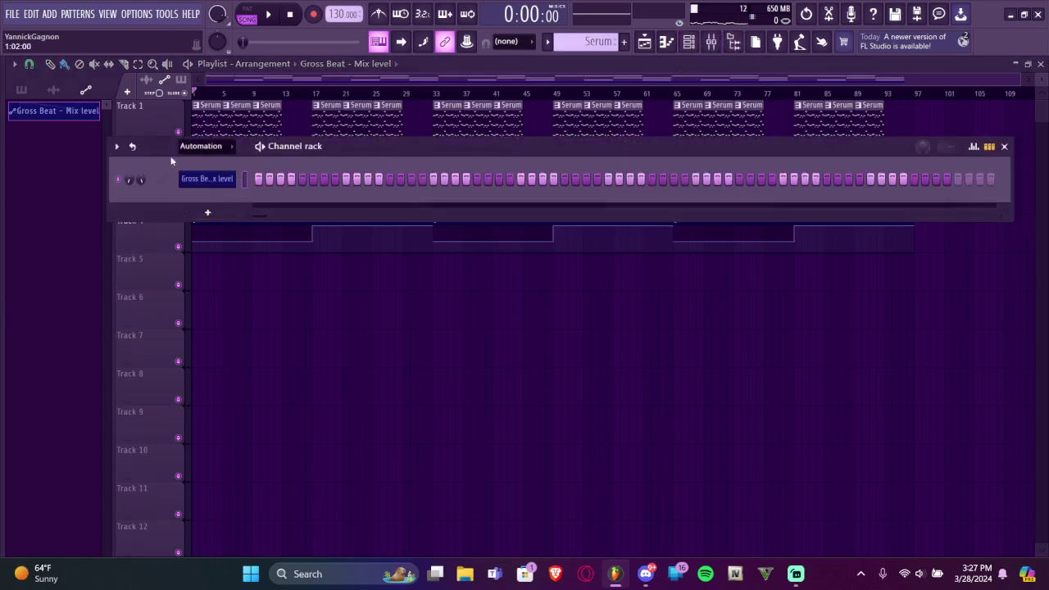
{"action": "left_click", "coordinate": [626, 41]}
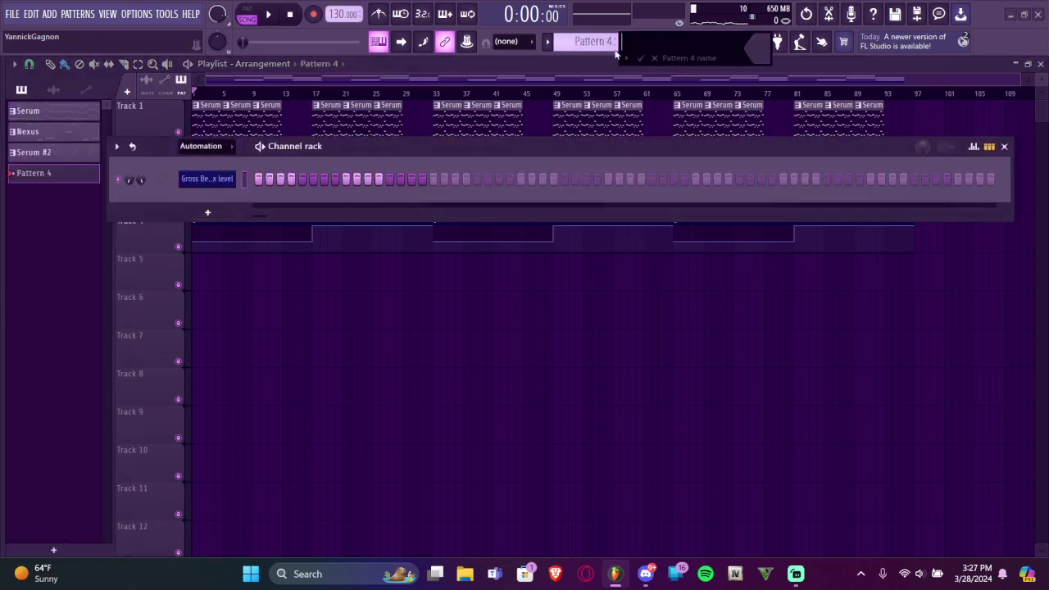
{"action": "key", "text": "Return"}
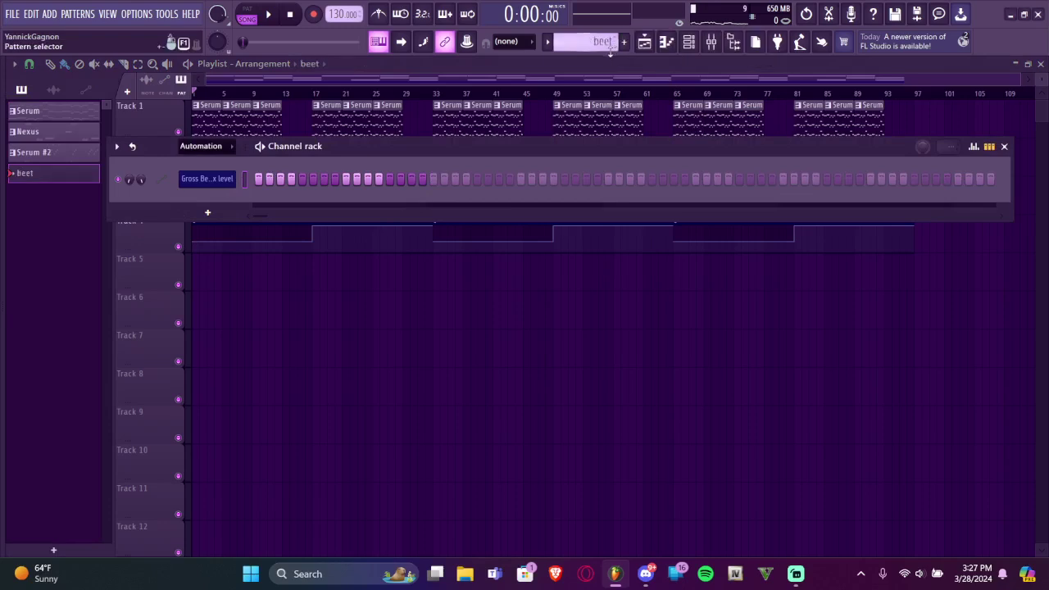
{"action": "right_click", "coordinate": [588, 347]}
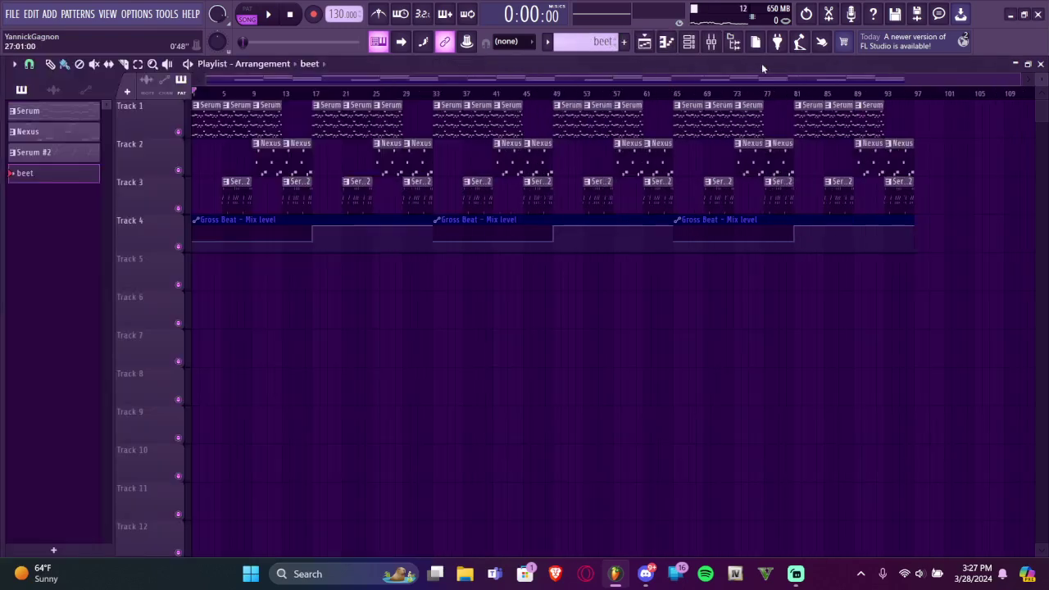
Show the channel rack and sample browser, collapse the BNYX 808 folder and return to the Death Oblivion drum kit folders
{"action": "left_click", "coordinate": [696, 42]}
{"action": "double_click", "coordinate": [63, 174]}
{"action": "mouse_move", "coordinate": [14, 247]}
{"action": "left_click", "coordinate": [28, 85]}
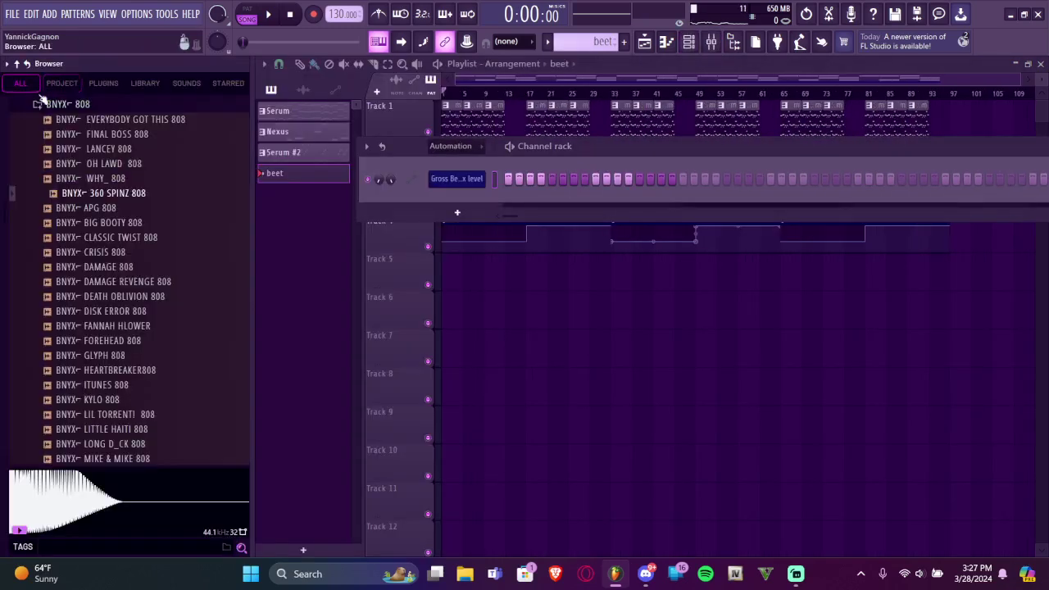
{"action": "scroll", "coordinate": [109, 211], "scroll_direction": "up", "scroll_amount": 2}
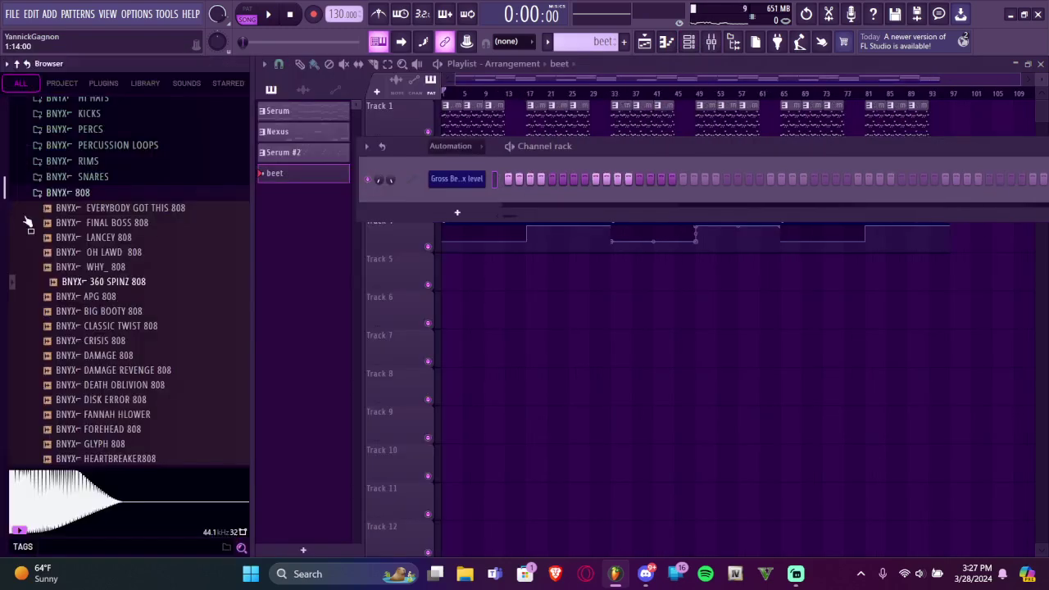
{"action": "left_click", "coordinate": [103, 198]}
{"action": "scroll", "coordinate": [104, 202], "scroll_direction": "down", "scroll_amount": 10}
{"action": "scroll", "coordinate": [104, 204], "scroll_direction": "up", "scroll_amount": 4}
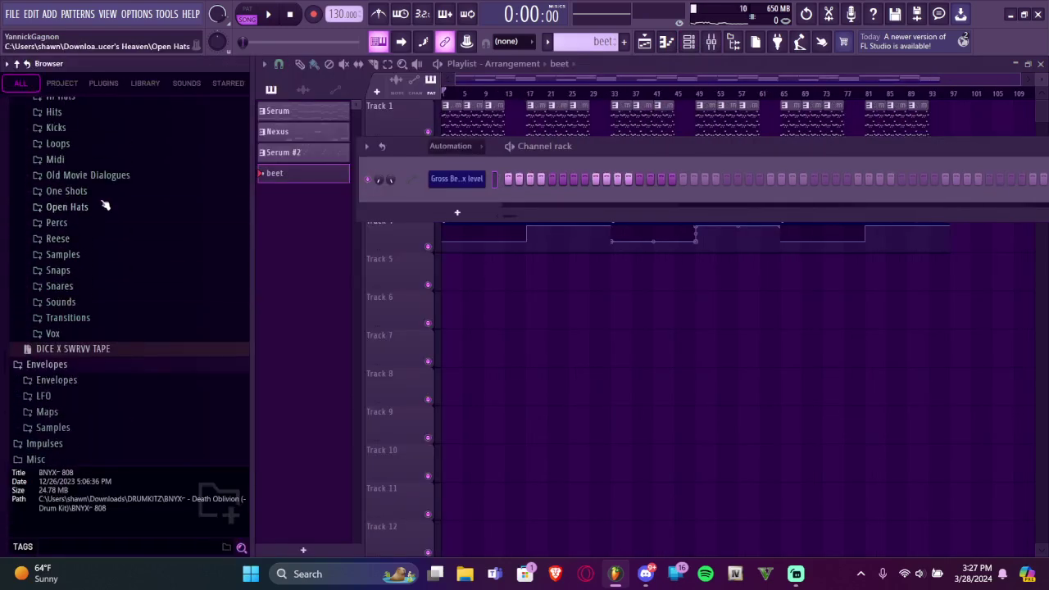
{"action": "scroll", "coordinate": [105, 210], "scroll_direction": "up", "scroll_amount": 15}
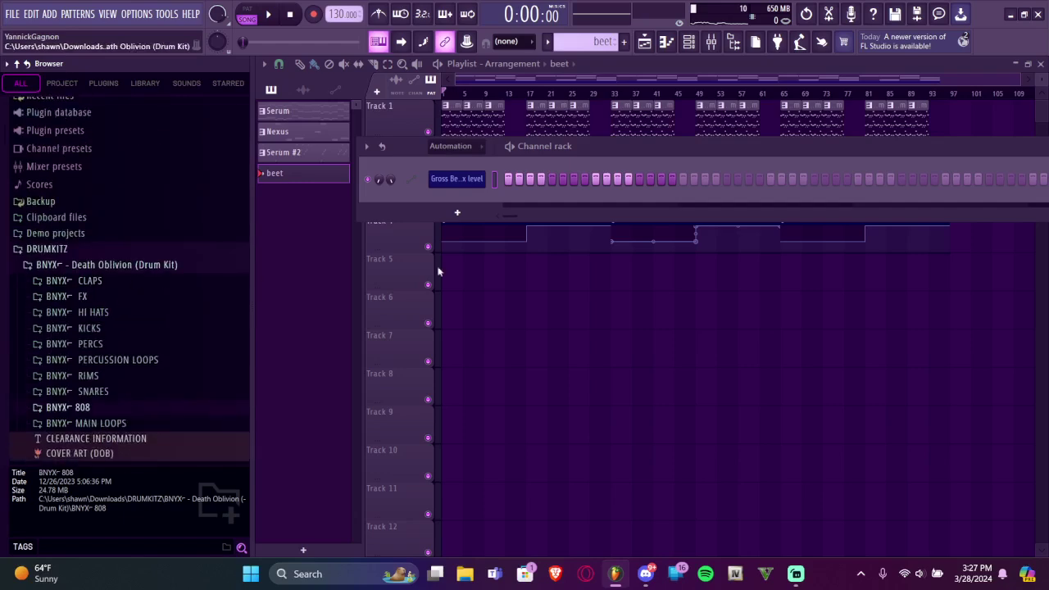
{"action": "key", "text": "alt+F8"}
{"action": "left_click_drag", "start_coordinate": [411, 146], "coordinate": [421, 194]}
{"action": "mouse_move", "coordinate": [7, 365]}
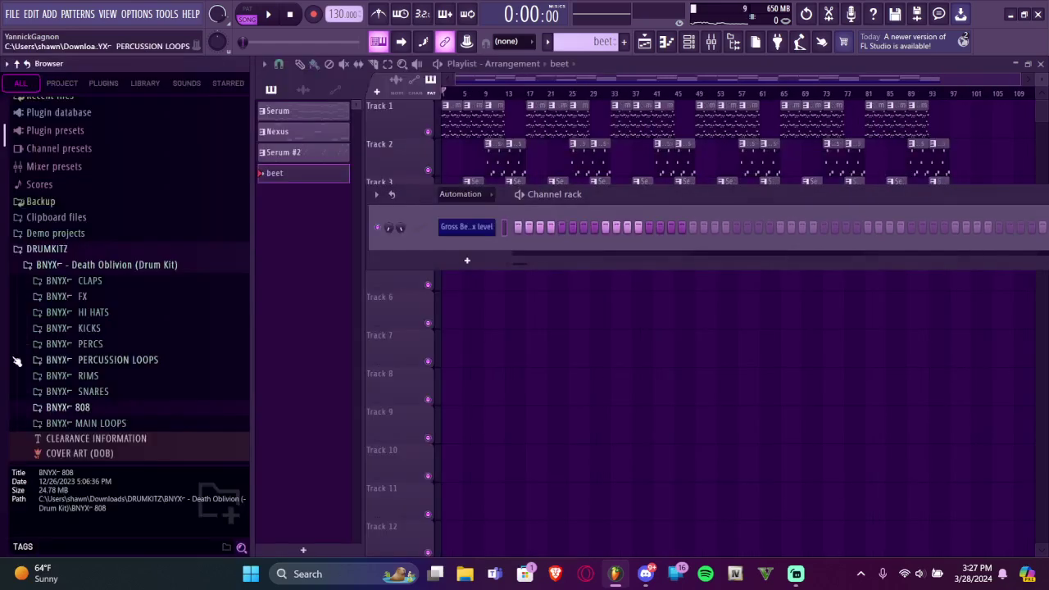
Audition samples in the BNYX CLAPS folder over playback and add CRISPY CLAP as a new channel
{"action": "left_click", "coordinate": [72, 286]}
{"action": "key", "text": "space"}
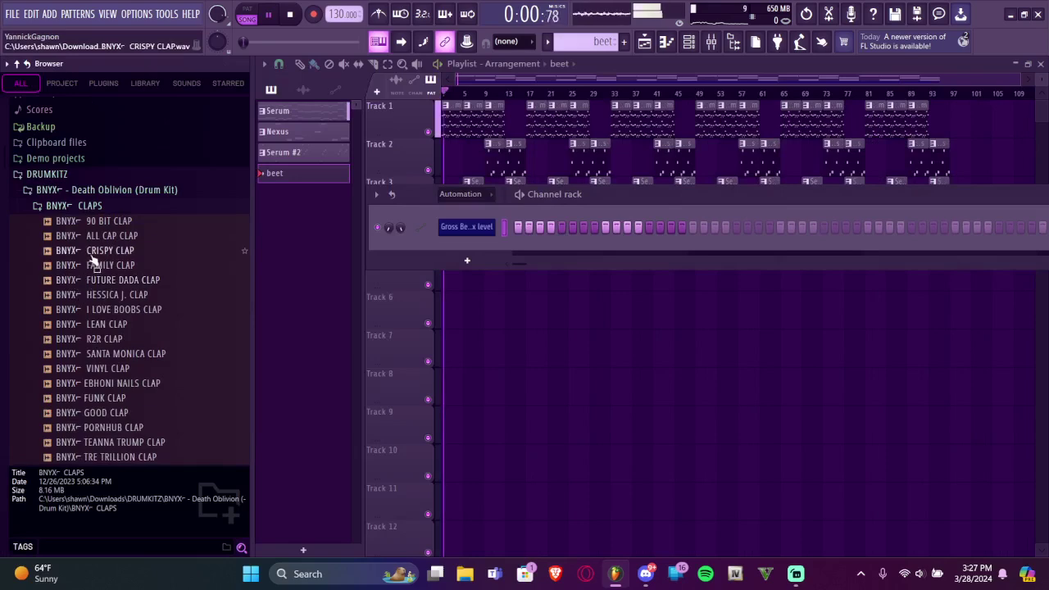
{"action": "left_click", "coordinate": [88, 256]}
{"action": "left_click", "coordinate": [88, 266]}
{"action": "left_click", "coordinate": [94, 281]}
{"action": "left_click_drag", "start_coordinate": [92, 253], "coordinate": [305, 249]}
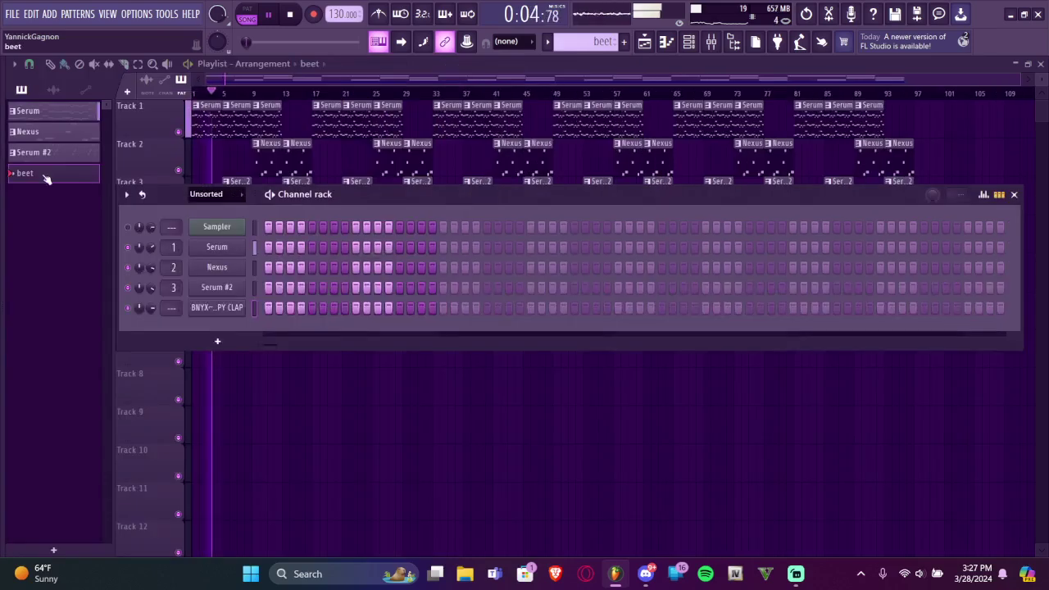
Place a four-bar beet pattern clip on Track 5 starting at bar 9
{"action": "left_click", "coordinate": [44, 174]}
{"action": "scroll", "coordinate": [276, 279], "scroll_direction": "up", "scroll_amount": 3}
{"action": "left_click", "coordinate": [368, 270]}
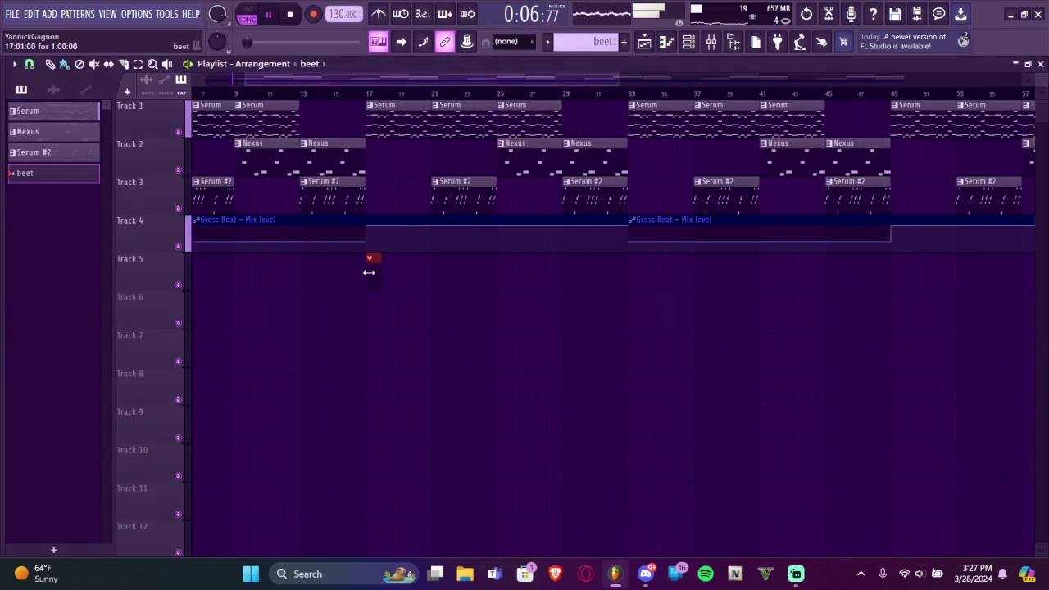
{"action": "scroll", "coordinate": [313, 280], "scroll_direction": "down", "scroll_amount": 3}
{"action": "scroll", "coordinate": [300, 279], "scroll_direction": "up", "scroll_amount": 3}
{"action": "scroll", "coordinate": [299, 279], "scroll_direction": "up", "scroll_amount": 1}
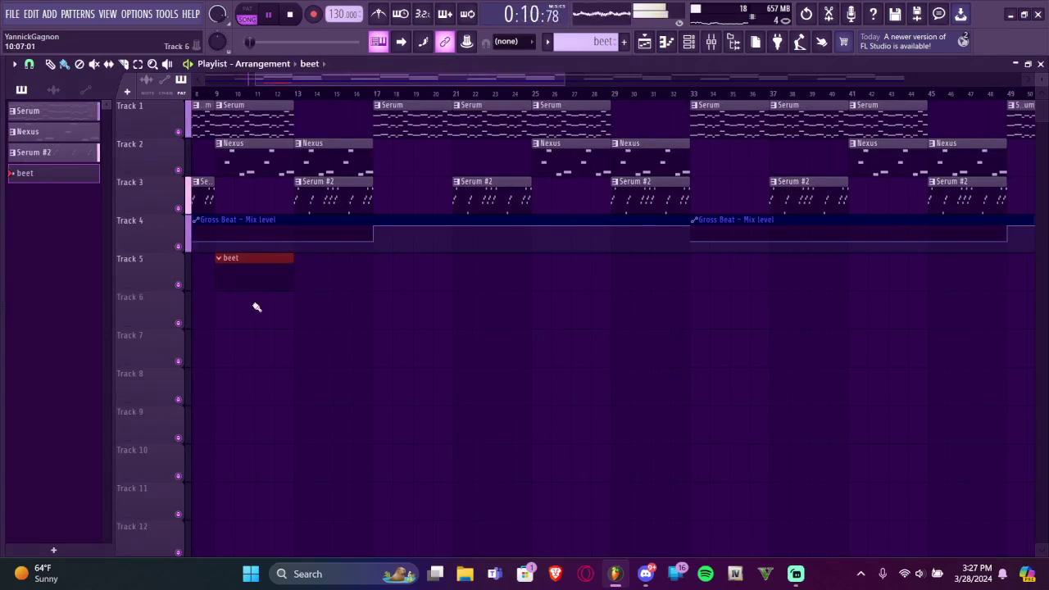
Duplicate the beet clip five times so the clips fill Track 5 from bar 9 to bar 33
{"action": "scroll", "coordinate": [302, 304], "scroll_direction": "down", "scroll_amount": 3}
{"action": "key", "text": "ctrl+b"}
{"action": "key", "text": "ctrl+b"}
{"action": "key", "text": "ctrl+b"}
{"action": "key", "text": "ctrl+b"}
{"action": "key", "text": "ctrl+b"}
Copy the block of six beet clips to bar 41 and bar 73 on Track 5, and stop playback
{"action": "right_click", "coordinate": [450, 271]}
{"action": "left_click_drag", "start_coordinate": [456, 297], "coordinate": [524, 278]}
{"action": "key", "text": "space"}
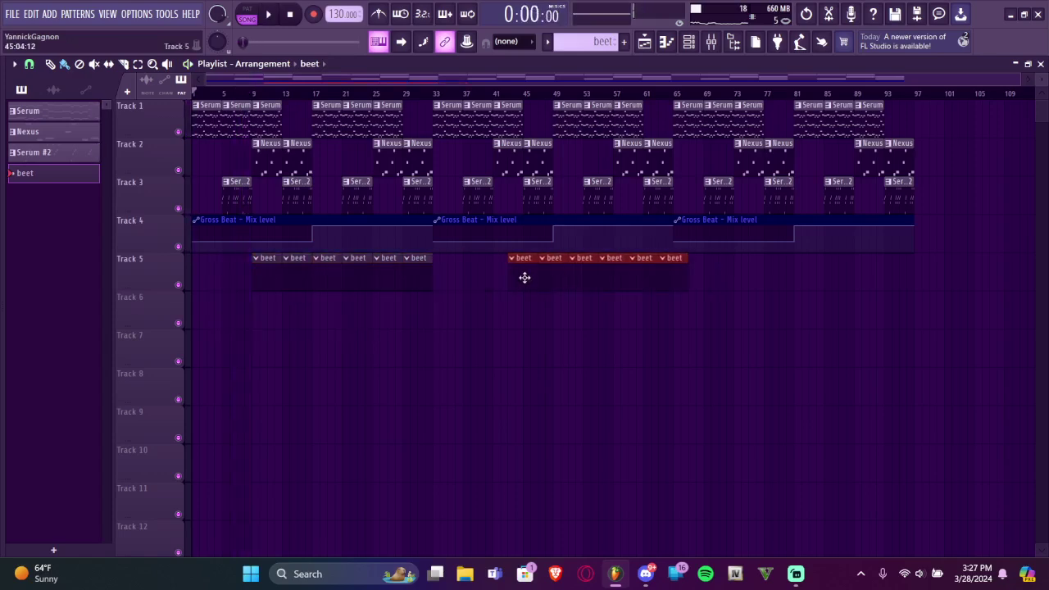
{"action": "scroll", "coordinate": [524, 277], "scroll_direction": "up", "scroll_amount": 2}
{"action": "scroll", "coordinate": [492, 281], "scroll_direction": "down", "scroll_amount": 2}
{"action": "left_click_drag", "start_coordinate": [771, 274], "coordinate": [502, 287]}
{"action": "left_click_drag", "start_coordinate": [506, 283], "coordinate": [746, 283]}
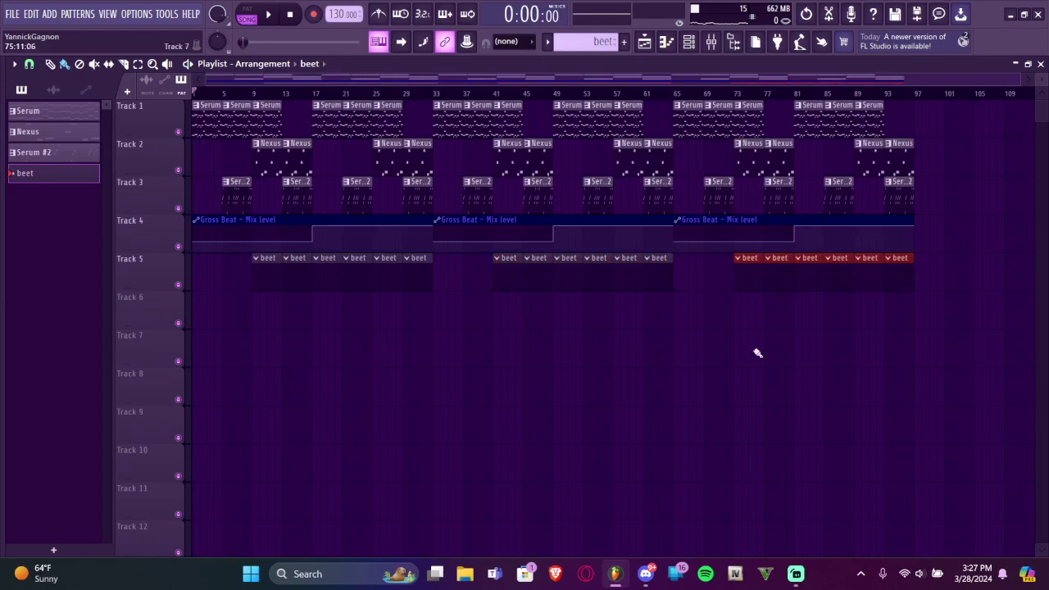
Start playback from bar 9 and route the CRISPY CLAP channel to mixer track 4
{"action": "scroll", "coordinate": [246, 265], "scroll_direction": "up", "scroll_amount": 4}
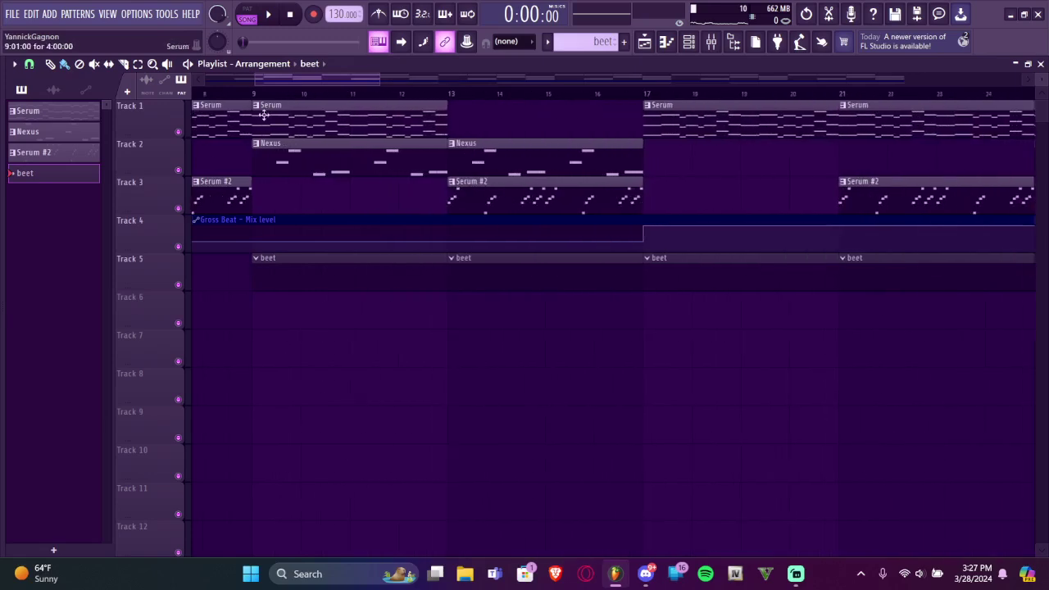
{"action": "scroll", "coordinate": [394, 113], "scroll_direction": "down", "scroll_amount": 2}
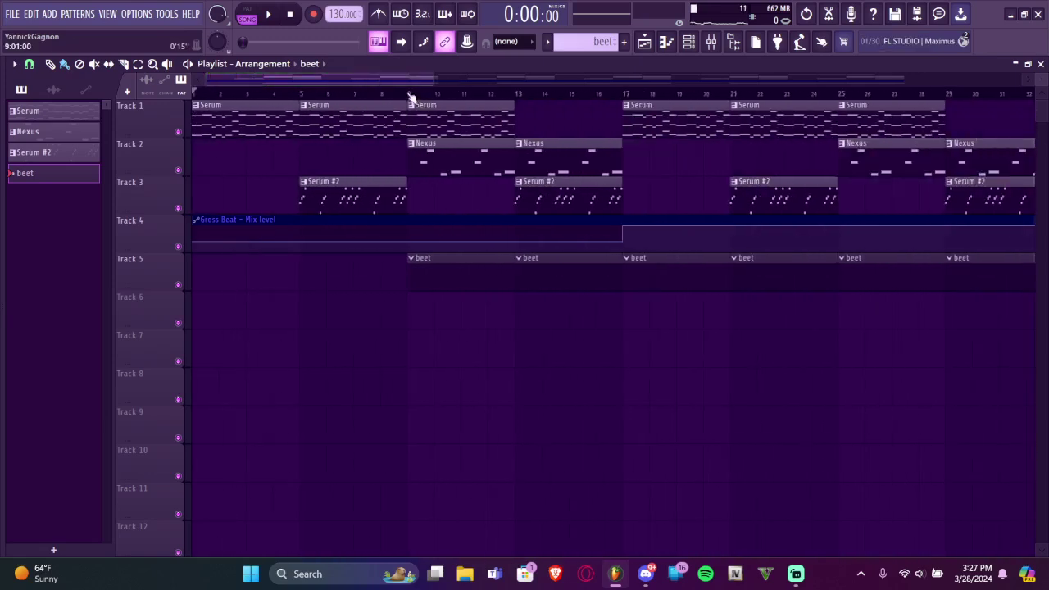
{"action": "left_click", "coordinate": [690, 41]}
{"action": "mouse_move", "coordinate": [2, 237]}
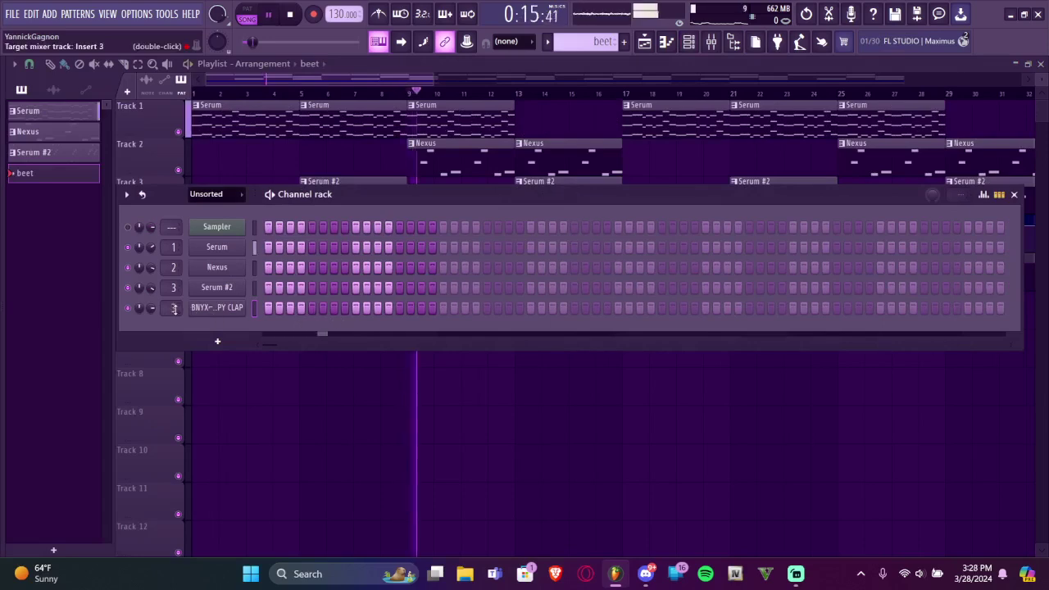
{"action": "key", "text": "space"}
{"action": "key", "text": "space"}
Program CRISPY CLAP hits on steps 9, 21 and 25, and move the channel rack below the playlist clips
{"action": "left_click", "coordinate": [530, 309]}
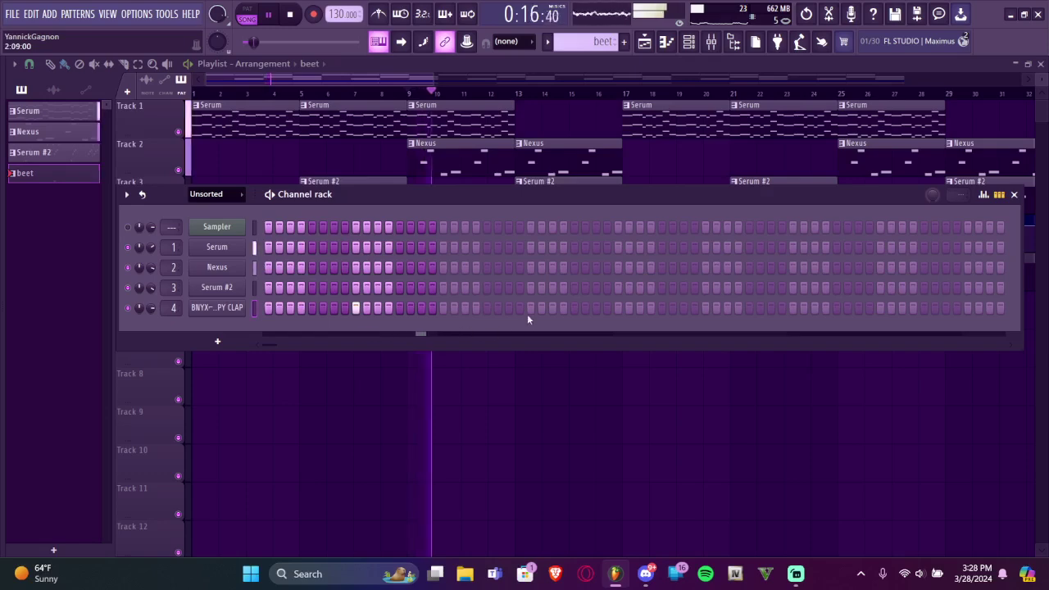
{"action": "left_click", "coordinate": [486, 309]}
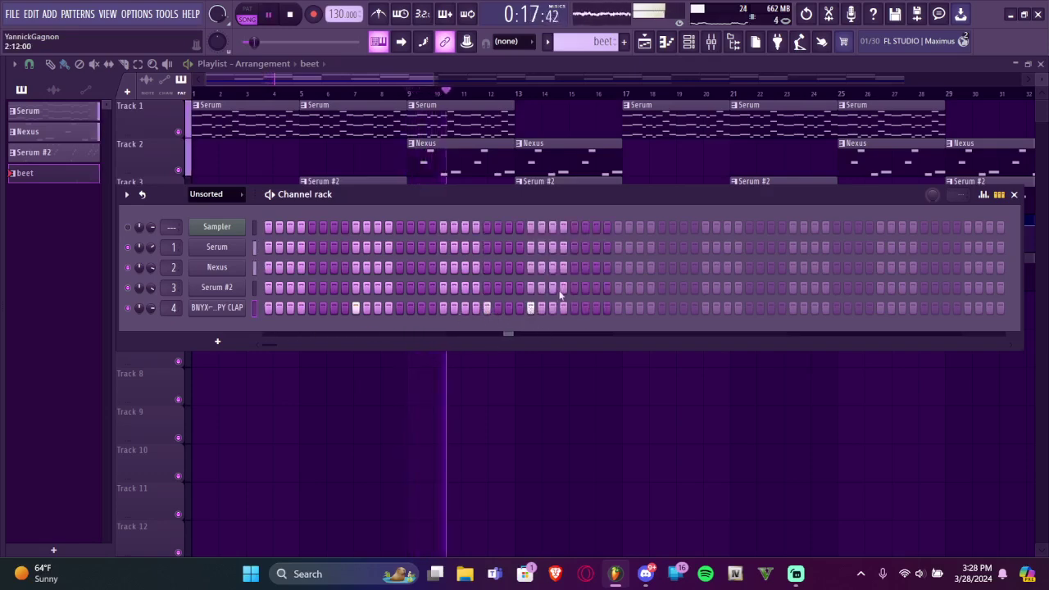
{"action": "left_click_drag", "start_coordinate": [587, 210], "coordinate": [544, 297]}
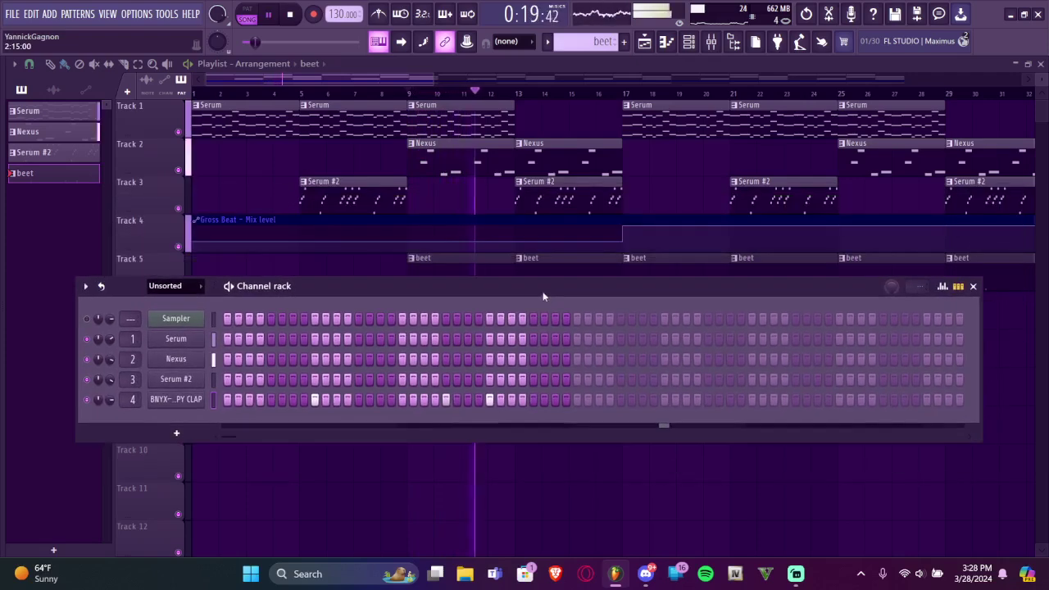
Open the CRISPY CLAP notes in the piano roll and duplicate the two-bar pattern into bars 3 and 4
{"action": "right_click", "coordinate": [213, 400]}
{"action": "left_click", "coordinate": [223, 378]}
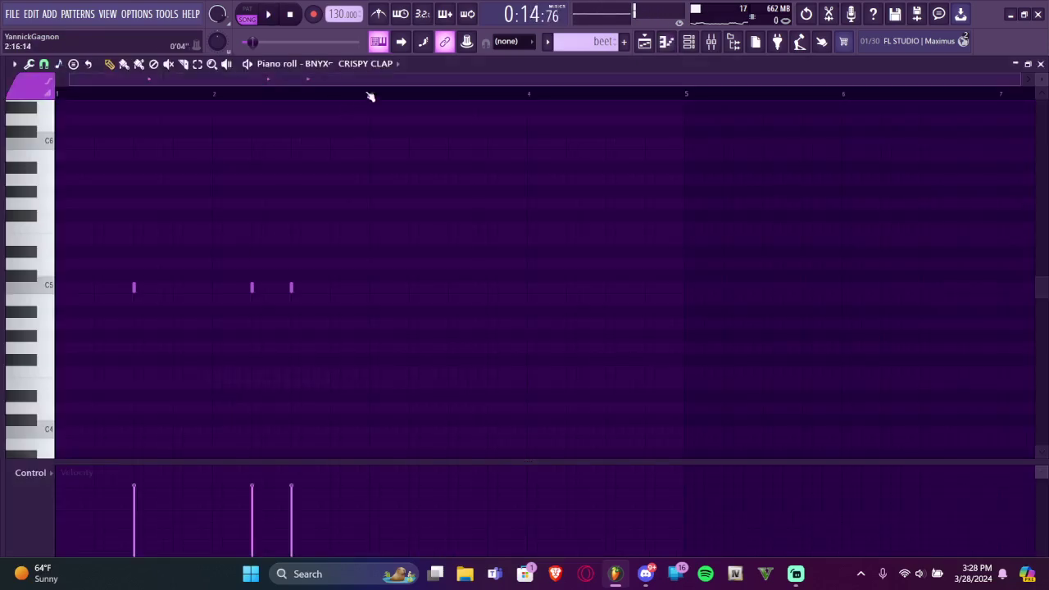
{"action": "left_click_drag", "start_coordinate": [369, 97], "coordinate": [9, 98]}
{"action": "key", "text": "ctrl+b"}
{"action": "scroll", "coordinate": [279, 121], "scroll_direction": "down", "scroll_amount": 2}
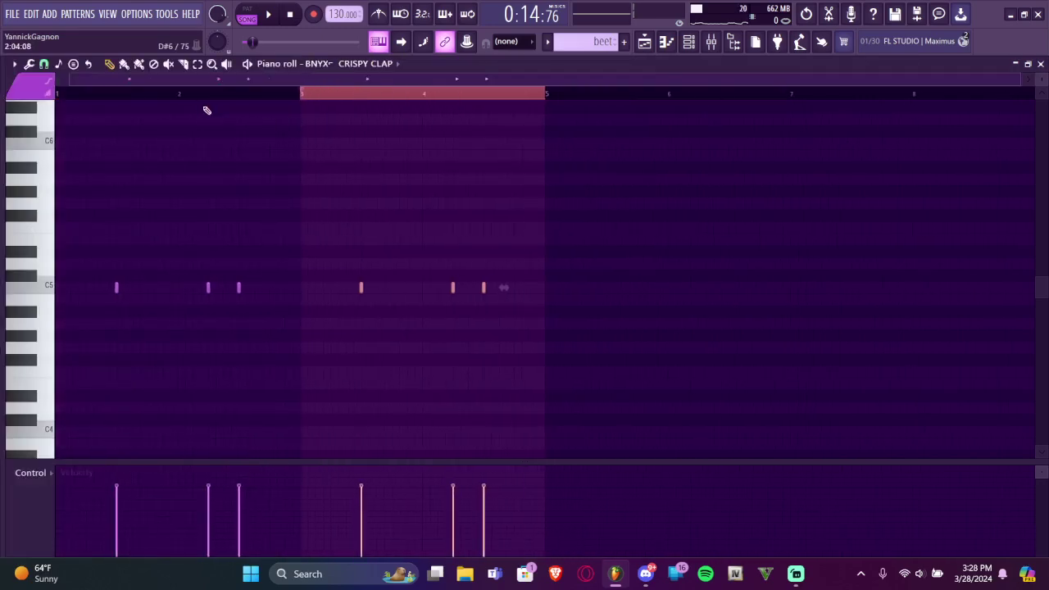
Raise the velocity of the clap notes to maximum and play the result
{"action": "left_click", "coordinate": [197, 99], "text": "ctrl"}
{"action": "left_click_drag", "start_coordinate": [577, 149], "coordinate": [164, 336]}
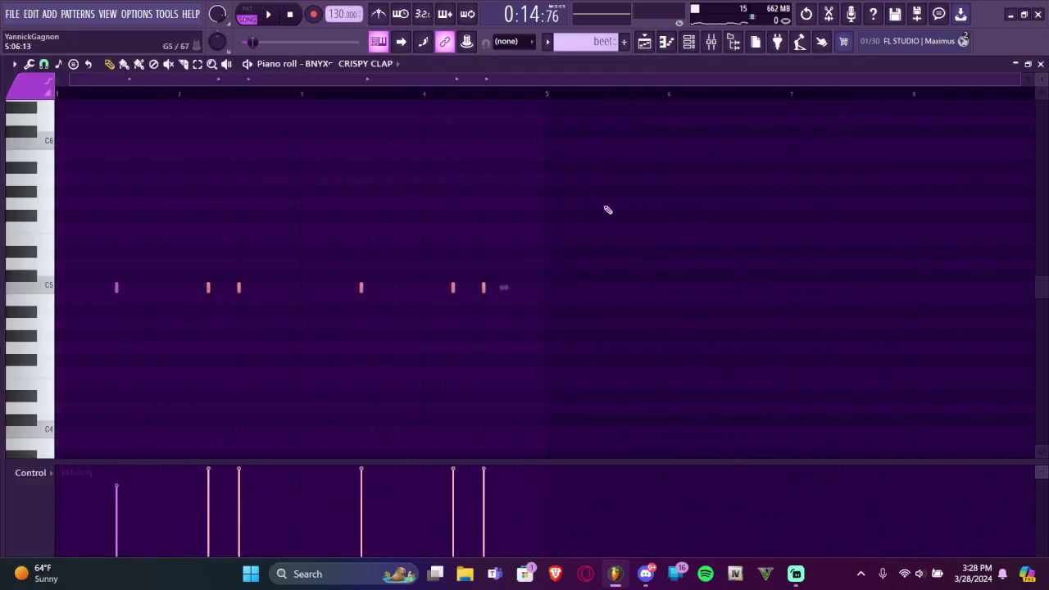
{"action": "key", "text": "space"}
Add KICK4 from the BNYX KICKS folder as a new channel and place a kick on step 1
{"action": "left_click", "coordinate": [693, 44]}
{"action": "mouse_move", "coordinate": [2, 274]}
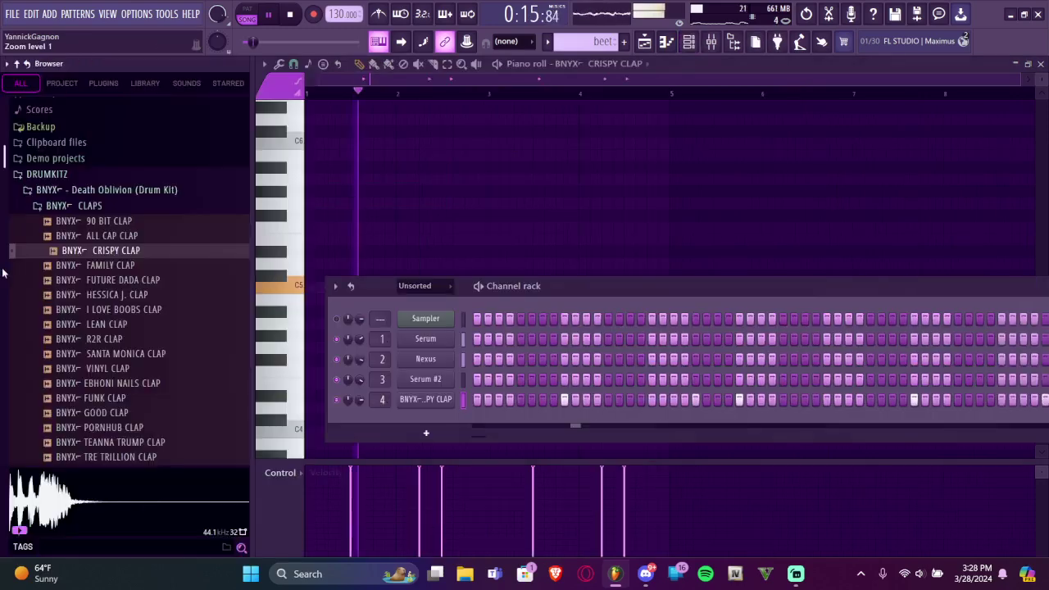
{"action": "left_click", "coordinate": [74, 206]}
{"action": "left_click", "coordinate": [73, 249]}
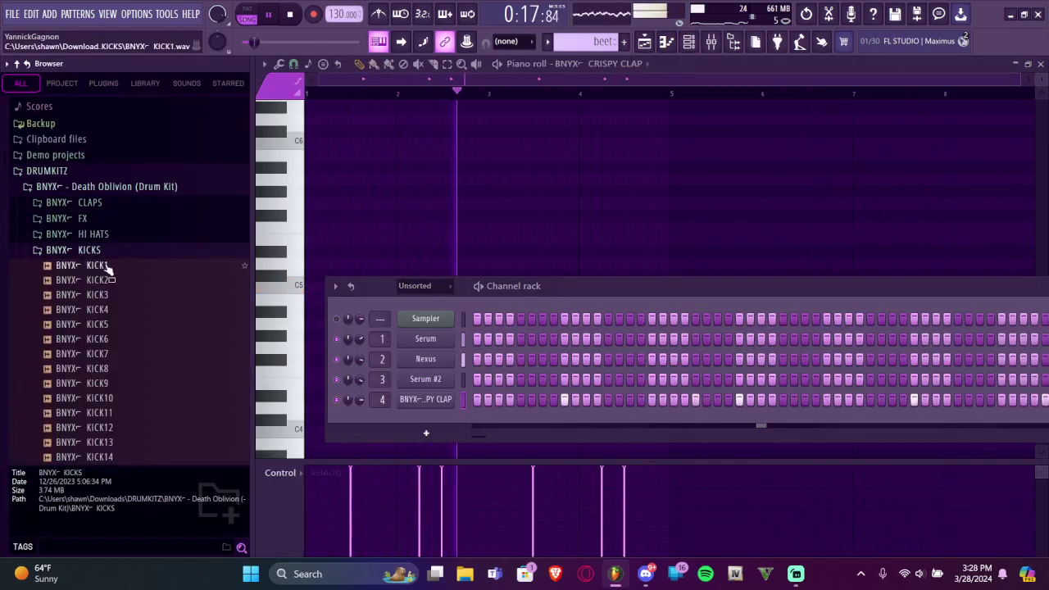
{"action": "left_click_drag", "start_coordinate": [102, 311], "coordinate": [205, 422]}
{"action": "left_click", "coordinate": [229, 420]}
Review the KICK4 channel's sampler settings and close them
{"action": "left_click", "coordinate": [176, 420]}
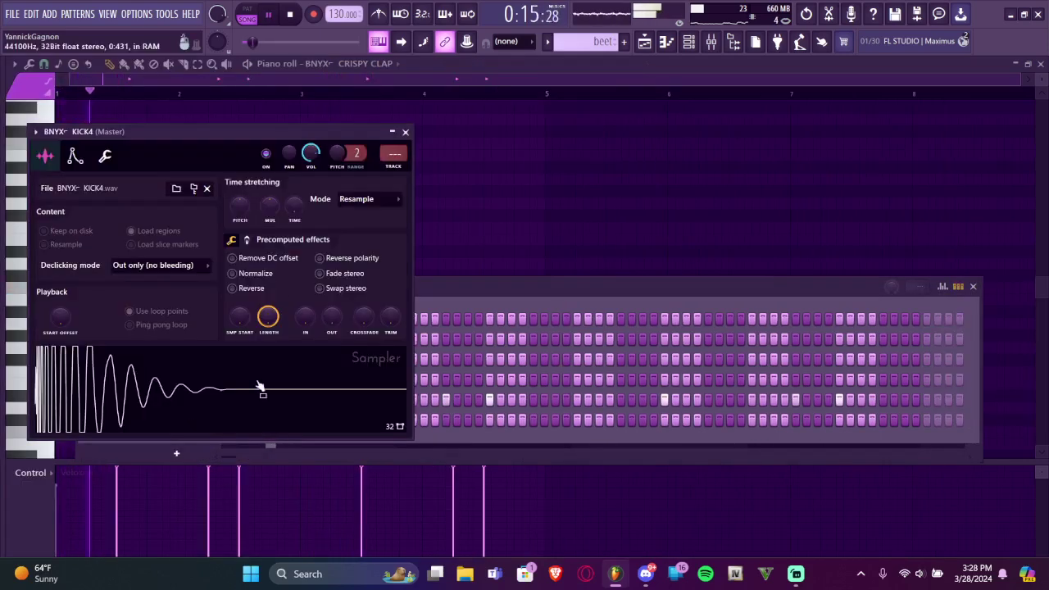
{"action": "left_click", "coordinate": [258, 239]}
{"action": "left_click", "coordinate": [406, 132]}
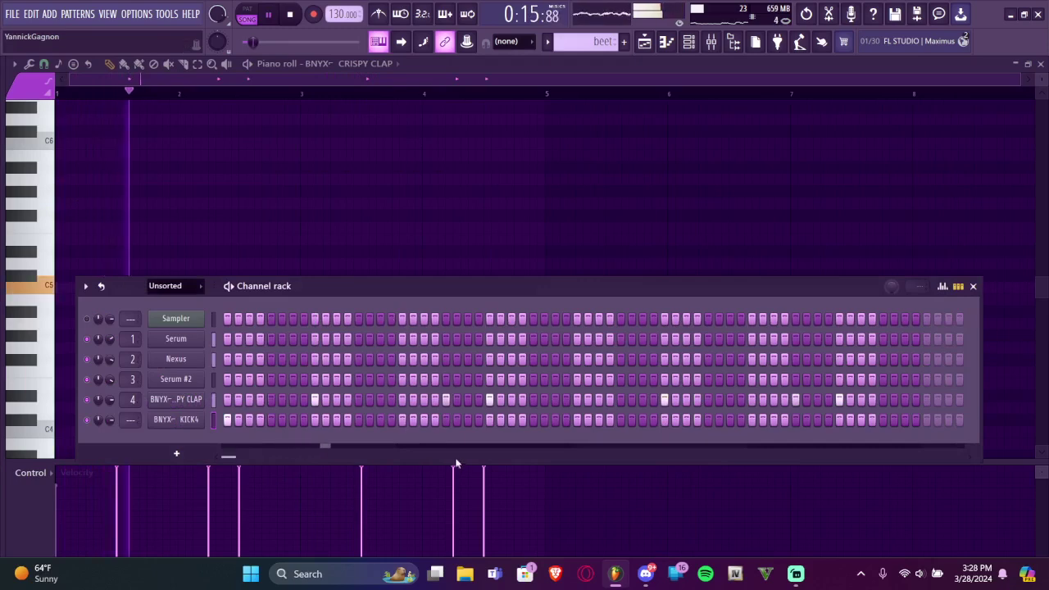
Place further KICK4 hits on steps 13, 19 and 23
{"action": "left_click", "coordinate": [359, 419]}
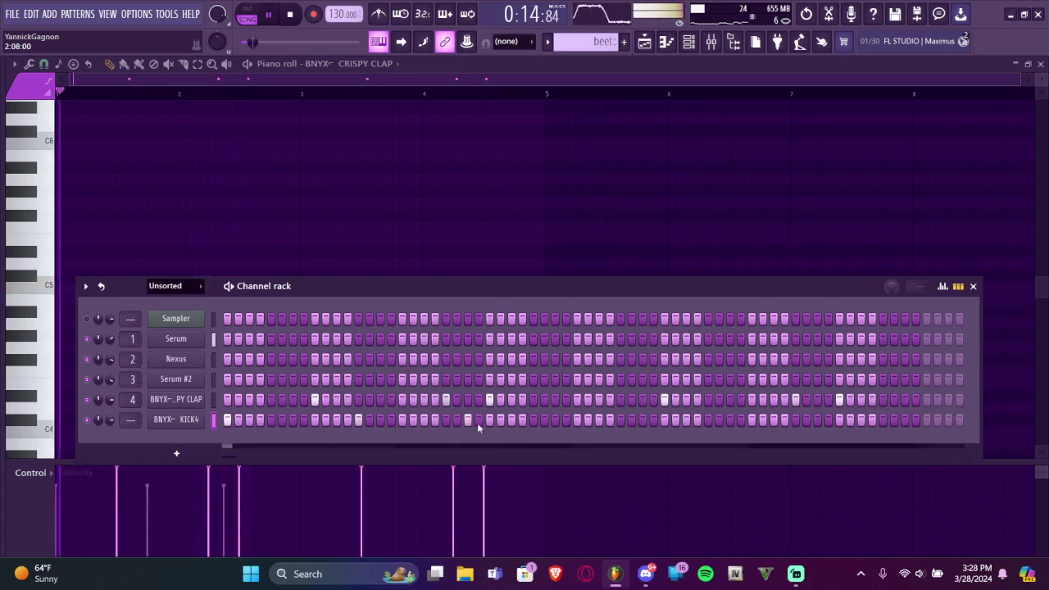
{"action": "left_click", "coordinate": [425, 419]}
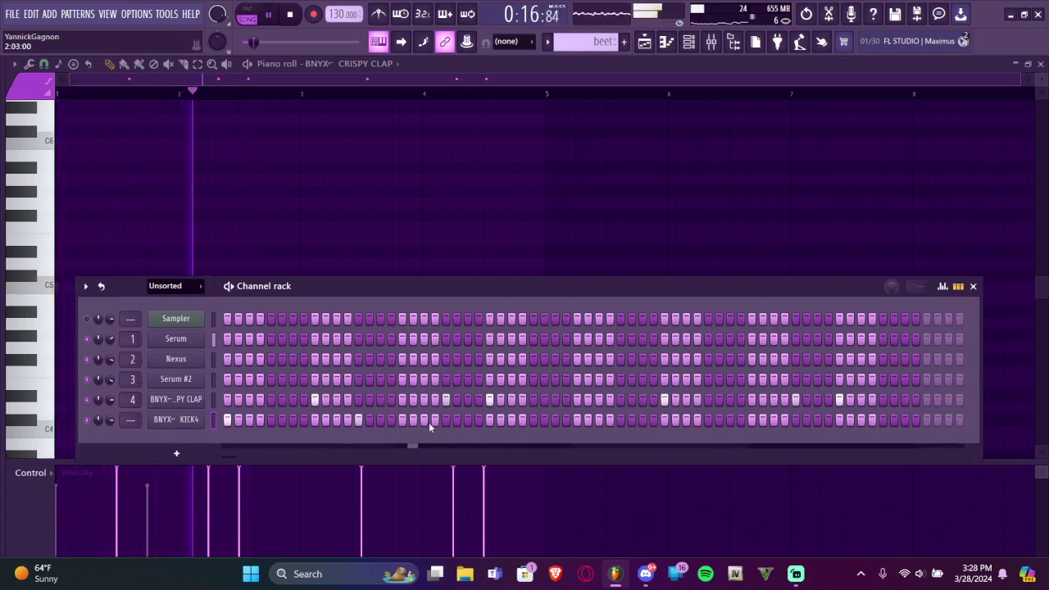
{"action": "left_click", "coordinate": [457, 420]}
{"action": "left_click", "coordinate": [466, 419]}
Open the KICK4 notes in the piano roll and add ten C5 kicks across bars 3 and 4, with all kicks at maximum velocity
{"action": "right_click", "coordinate": [175, 419]}
{"action": "left_click", "coordinate": [230, 381]}
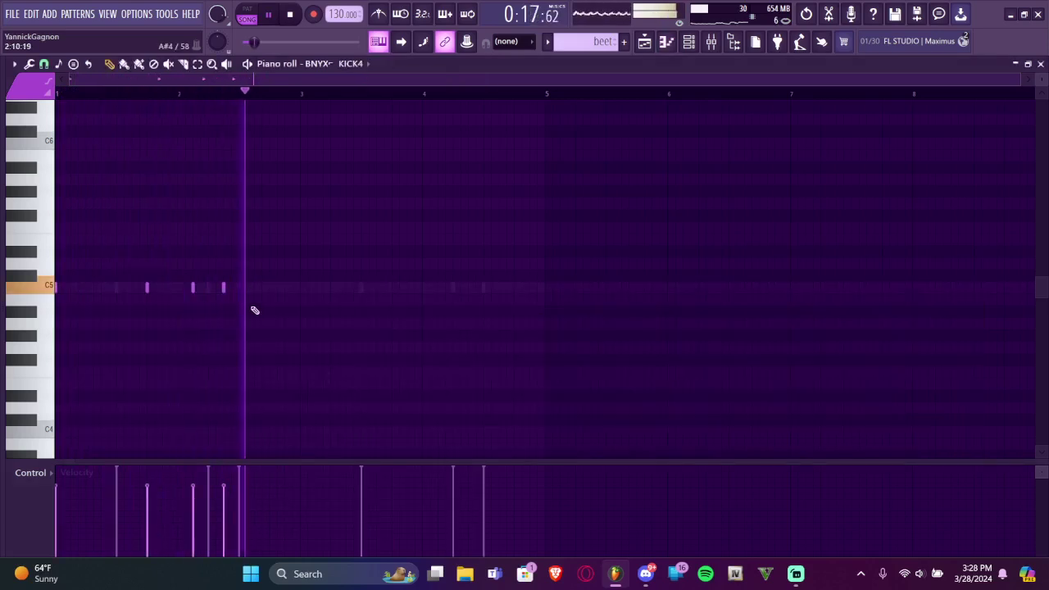
{"action": "scroll", "coordinate": [306, 302], "scroll_direction": "up", "scroll_amount": 3}
{"action": "left_click", "coordinate": [304, 289]}
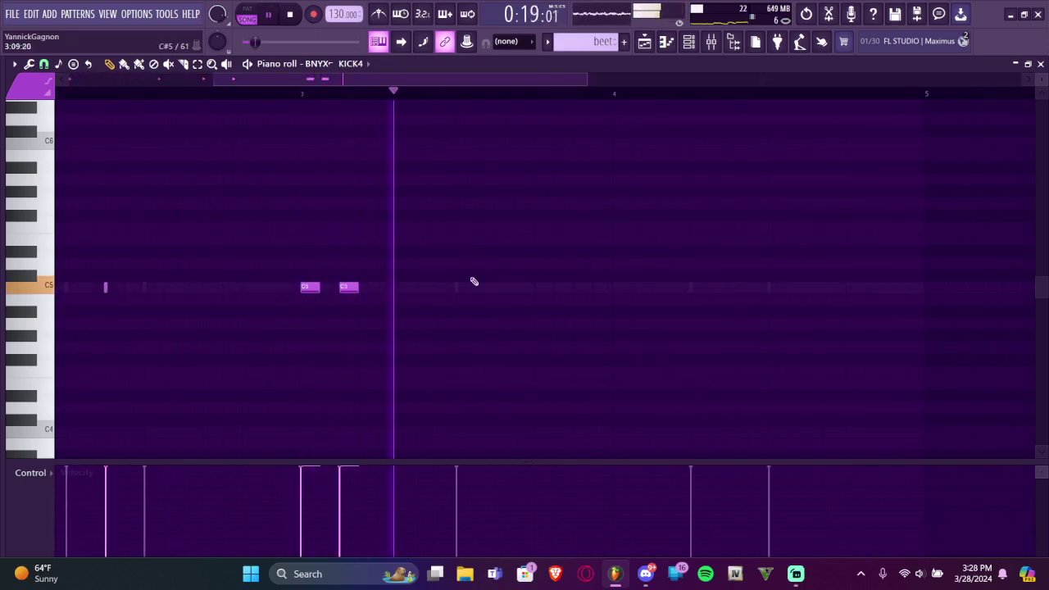
{"action": "scroll", "coordinate": [549, 292], "scroll_direction": "right", "scroll_amount": 3}
{"action": "left_click", "coordinate": [359, 287]}
{"action": "left_click", "coordinate": [399, 287]}
{"action": "left_click", "coordinate": [478, 288]}
{"action": "left_click", "coordinate": [557, 289]}
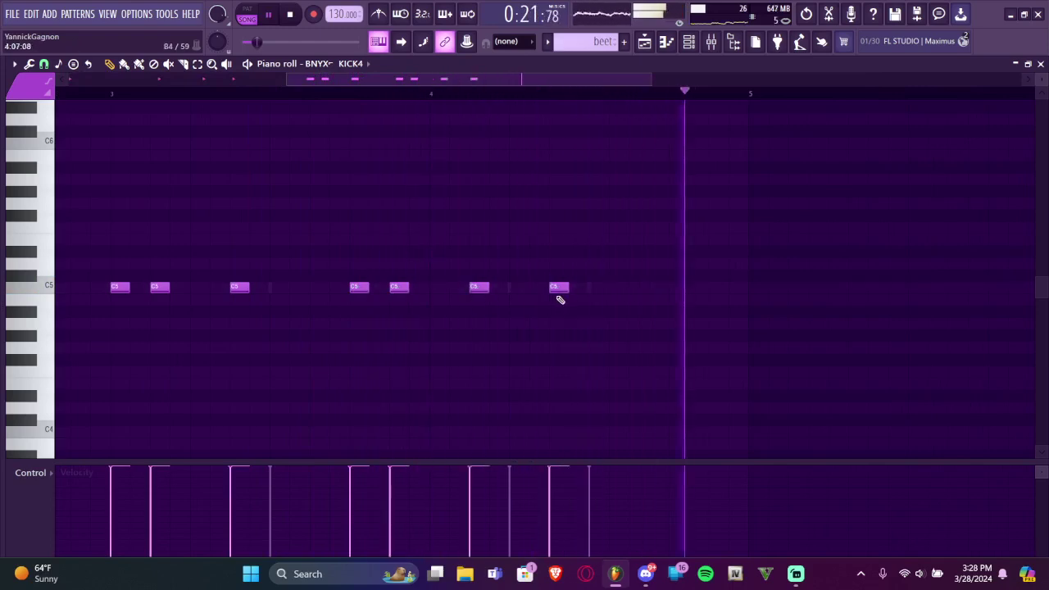
{"action": "scroll", "coordinate": [640, 293], "scroll_direction": "down", "scroll_amount": 3}
{"action": "scroll", "coordinate": [639, 294], "scroll_direction": "up", "scroll_amount": 3}
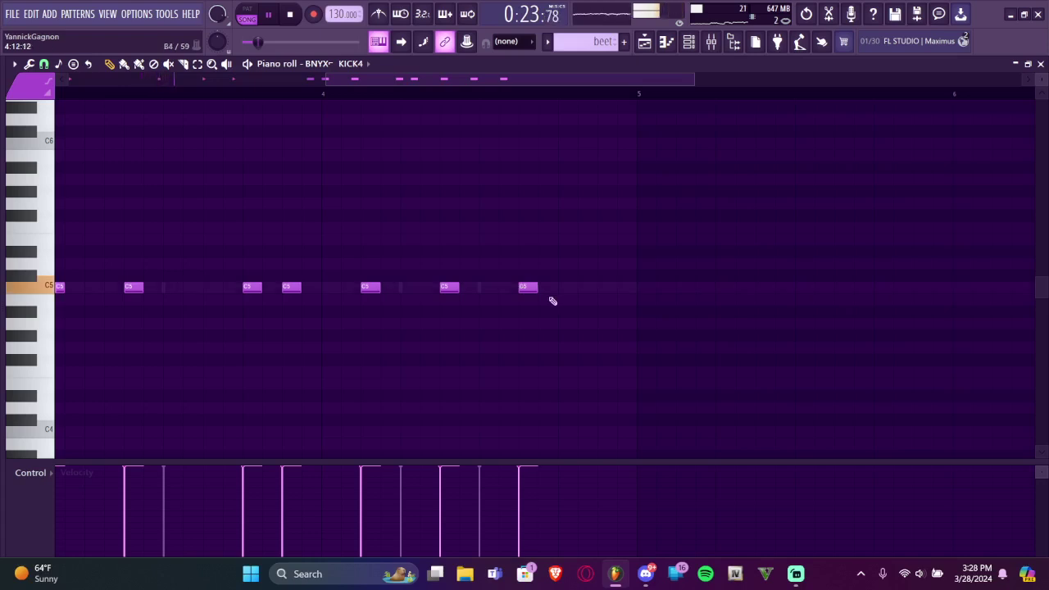
{"action": "scroll", "coordinate": [594, 293], "scroll_direction": "down", "scroll_amount": 3}
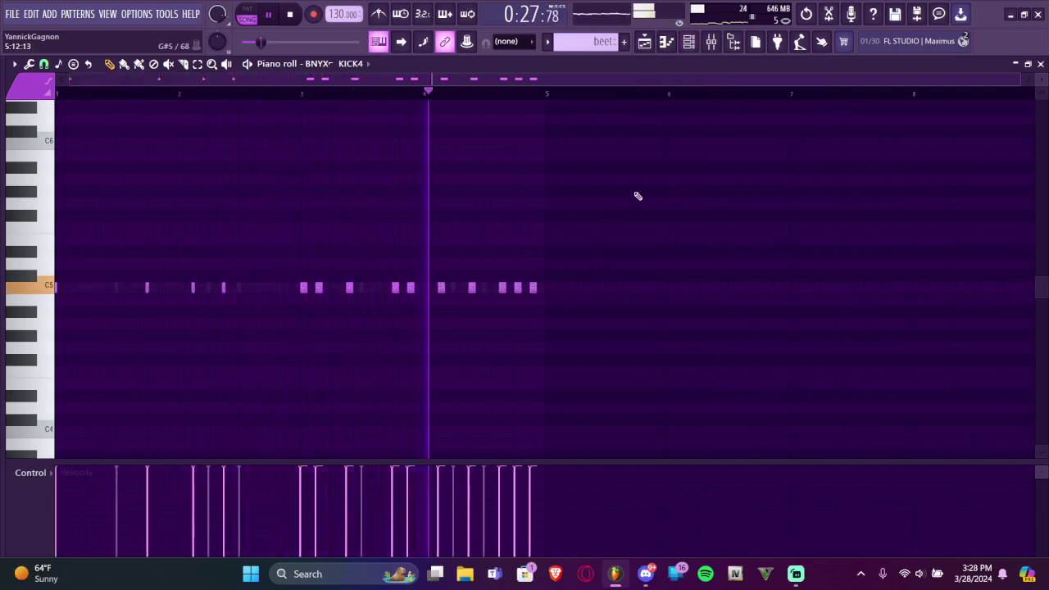
Add the Open HH 3 sample from the OPEN HAT subfolder of BNYX HI HATS as a new channel
{"action": "left_click", "coordinate": [689, 43]}
{"action": "left_click", "coordinate": [96, 251]}
{"action": "left_click", "coordinate": [96, 250]}
{"action": "left_click", "coordinate": [85, 234]}
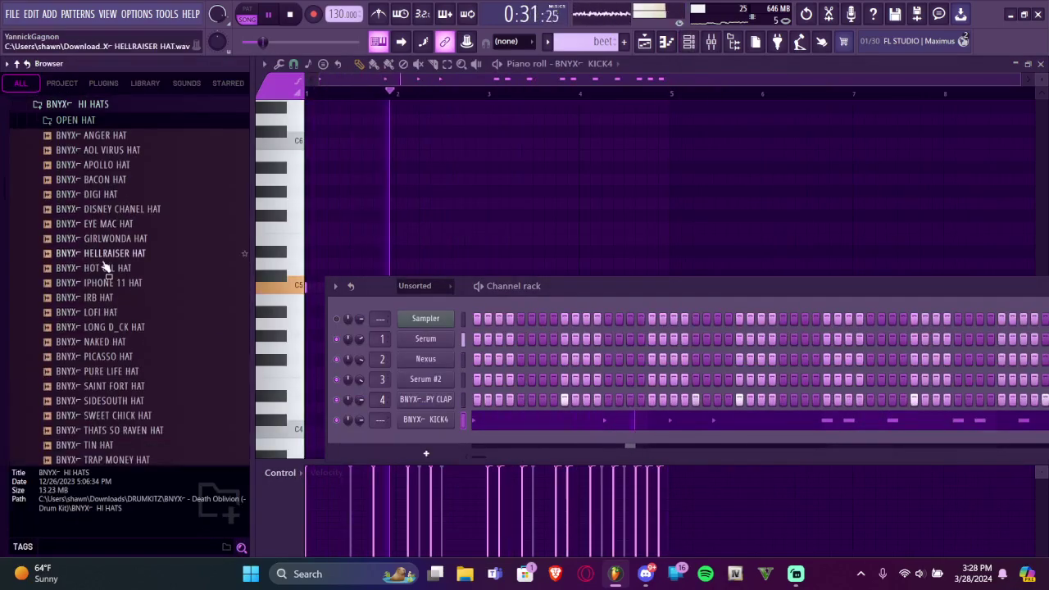
{"action": "left_click", "coordinate": [103, 123]}
{"action": "left_click", "coordinate": [104, 124]}
{"action": "left_click", "coordinate": [104, 125]}
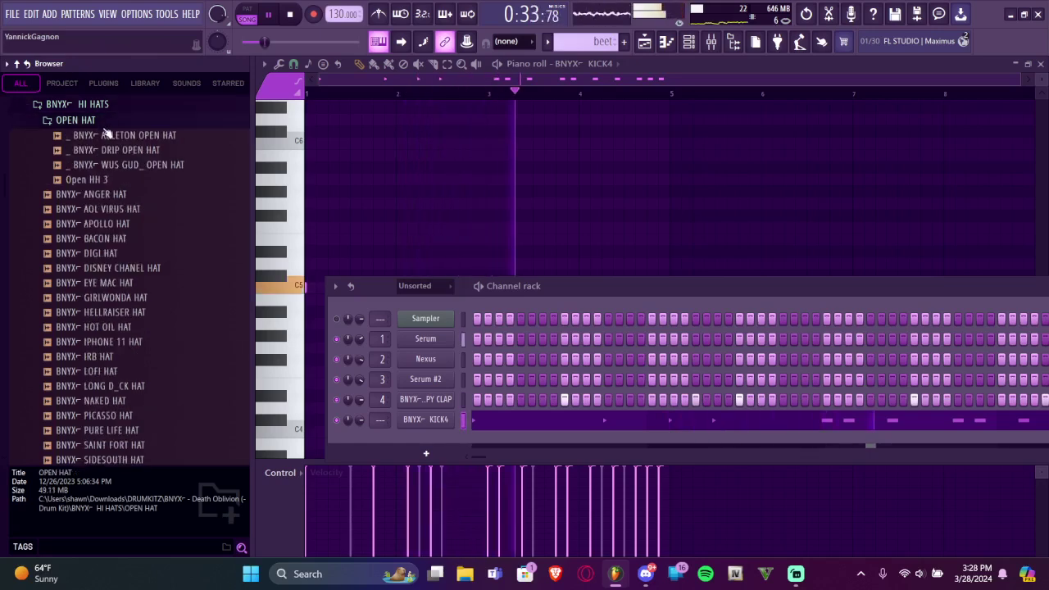
{"action": "left_click_drag", "start_coordinate": [105, 180], "coordinate": [227, 447]}
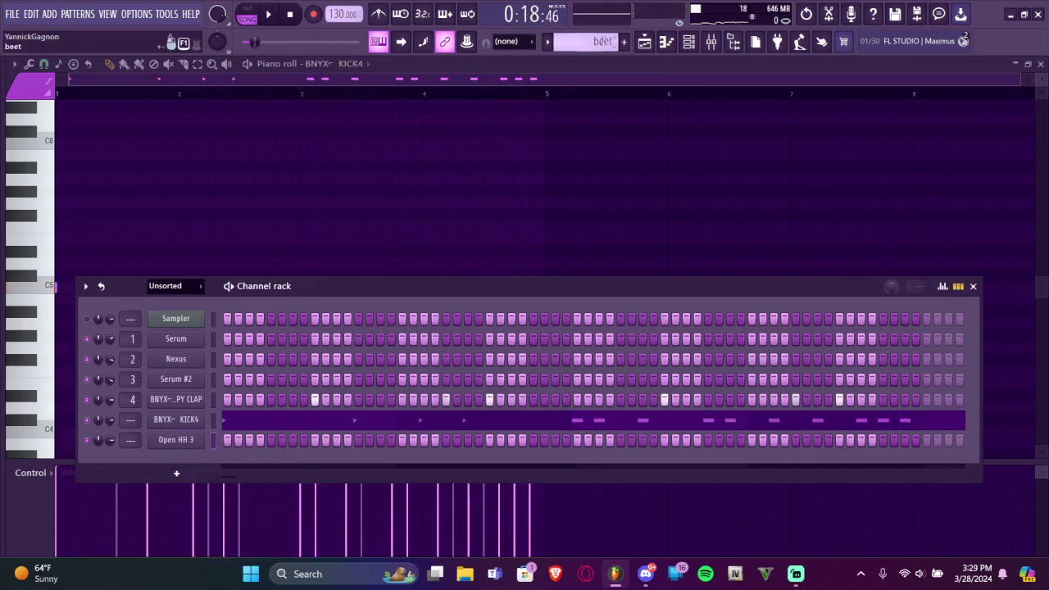
Play the arrangement from bar 9 and place Open HH 3 hits on steps 5 and 17
{"action": "left_click", "coordinate": [644, 42]}
{"action": "scroll", "coordinate": [367, 148], "scroll_direction": "up", "scroll_amount": 3}
{"action": "key", "text": "space"}
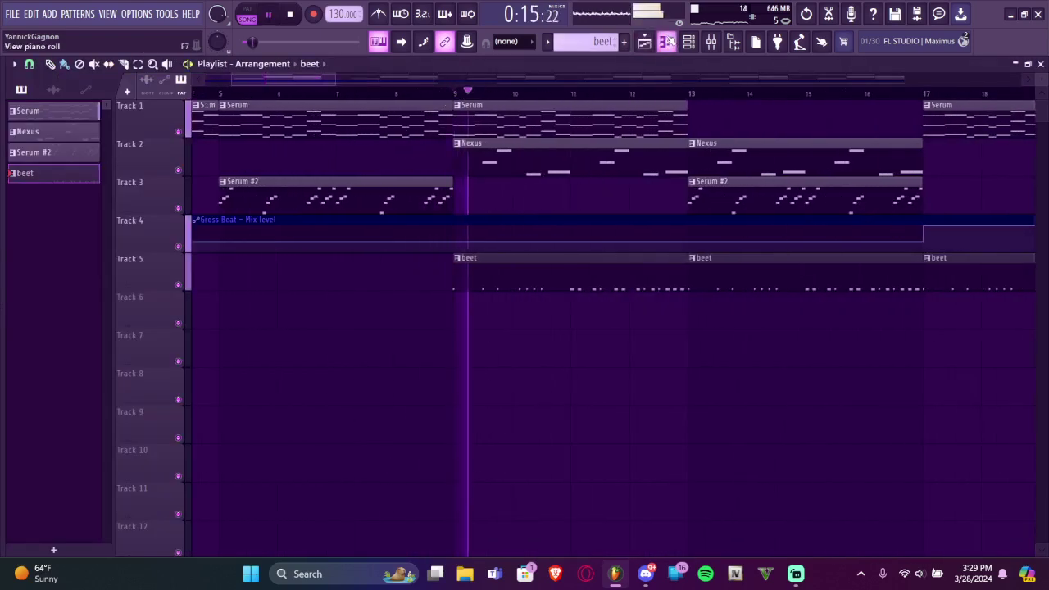
{"action": "left_click", "coordinate": [689, 42]}
{"action": "key", "text": "space"}
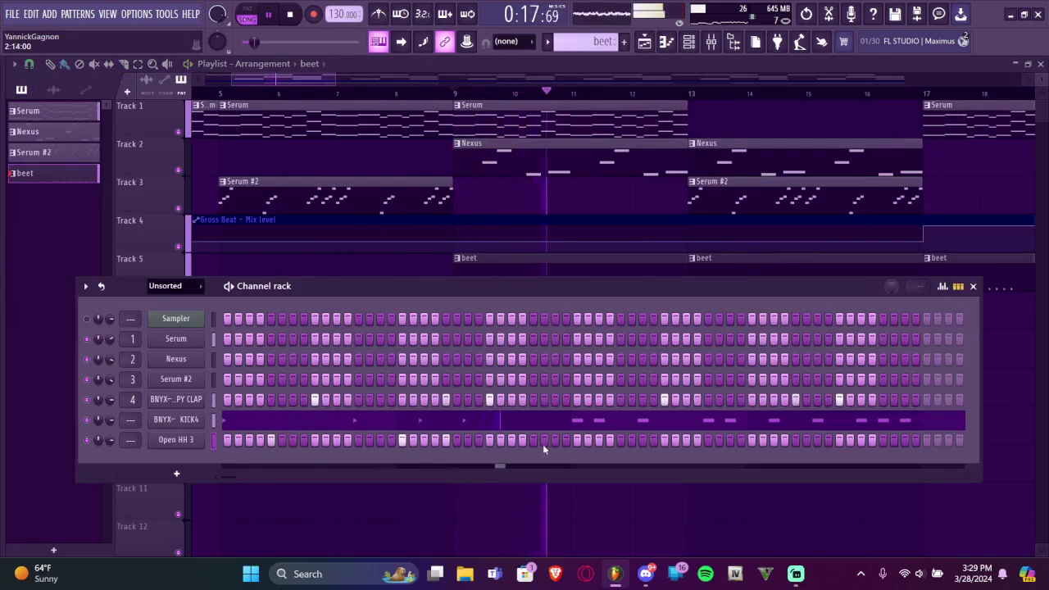
Open the Open HH 3 notes in the piano roll and duplicate the two-bar hat pattern into bars 3 and 4
{"action": "right_click", "coordinate": [175, 439]}
{"action": "left_click", "coordinate": [222, 375]}
{"action": "mouse_move", "coordinate": [282, 223]}
{"action": "left_mouse_down"}
{"action": "mouse_move", "coordinate": [84, 306]}
{"action": "mouse_move", "coordinate": [333, 286]}
{"action": "left_mouse_up"}
{"action": "left_click_drag", "start_coordinate": [610, 206], "coordinate": [41, 377]}
{"action": "scroll", "coordinate": [499, 266], "scroll_direction": "down", "scroll_amount": 3}
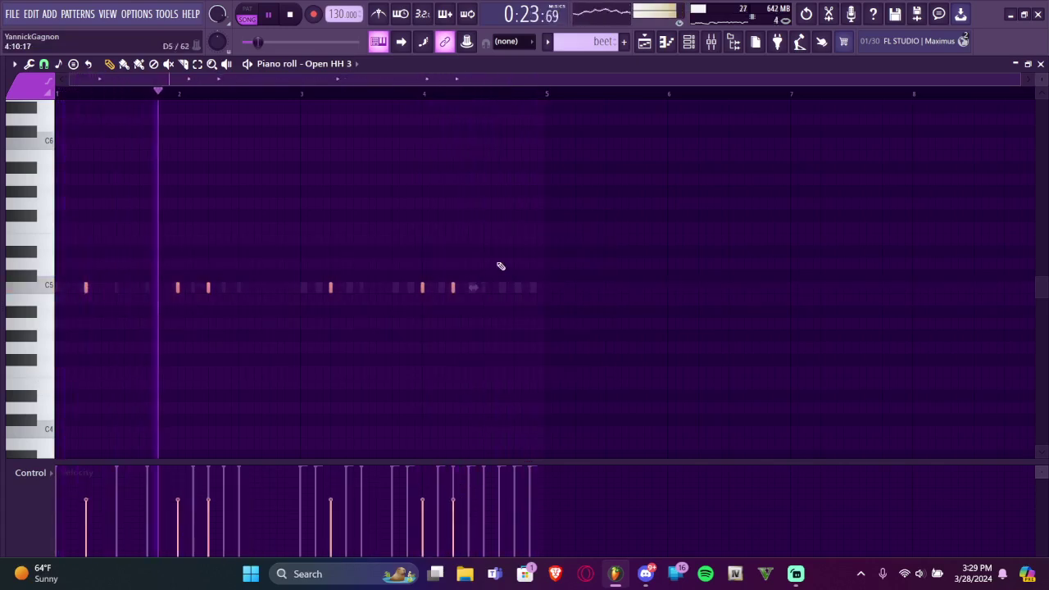
{"action": "left_click", "coordinate": [690, 43]}
{"action": "left_click", "coordinate": [646, 43]}
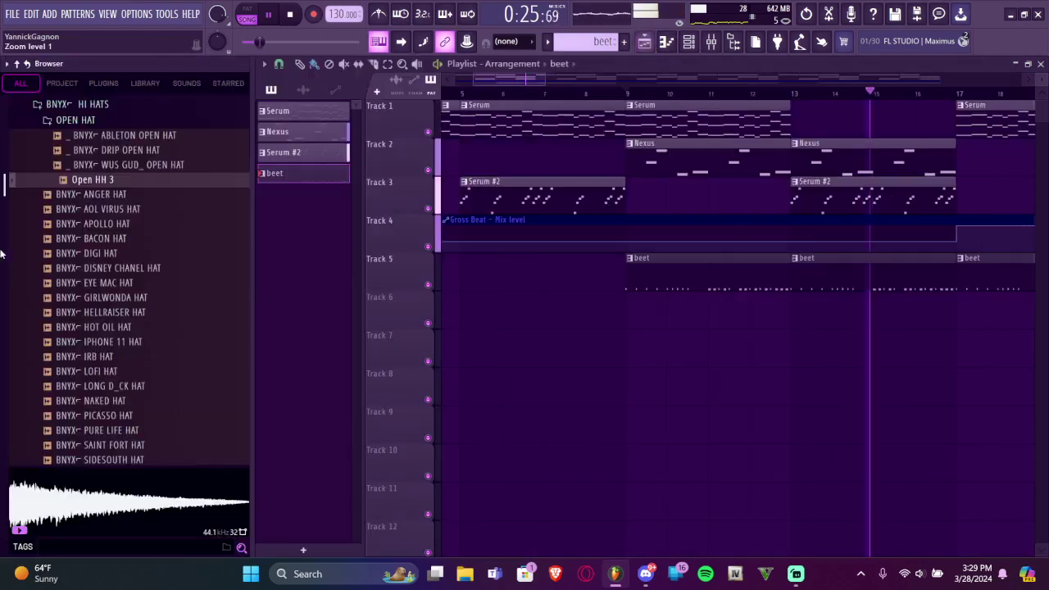
{"action": "key", "text": "alt+F8"}
{"action": "key", "text": "F6"}
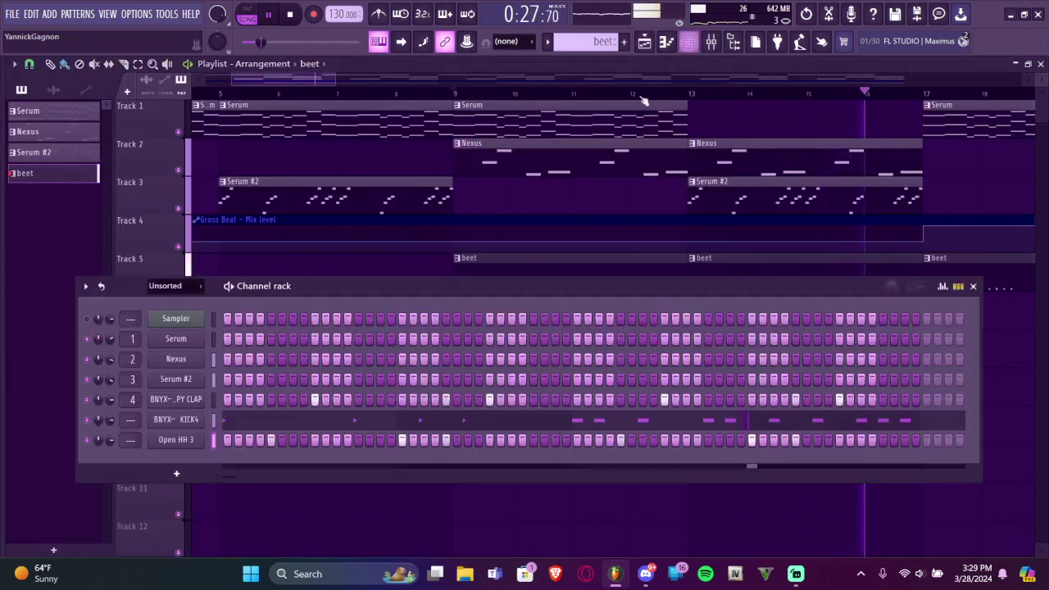
{"action": "right_click", "coordinate": [190, 443]}
{"action": "left_click", "coordinate": [375, 346]}
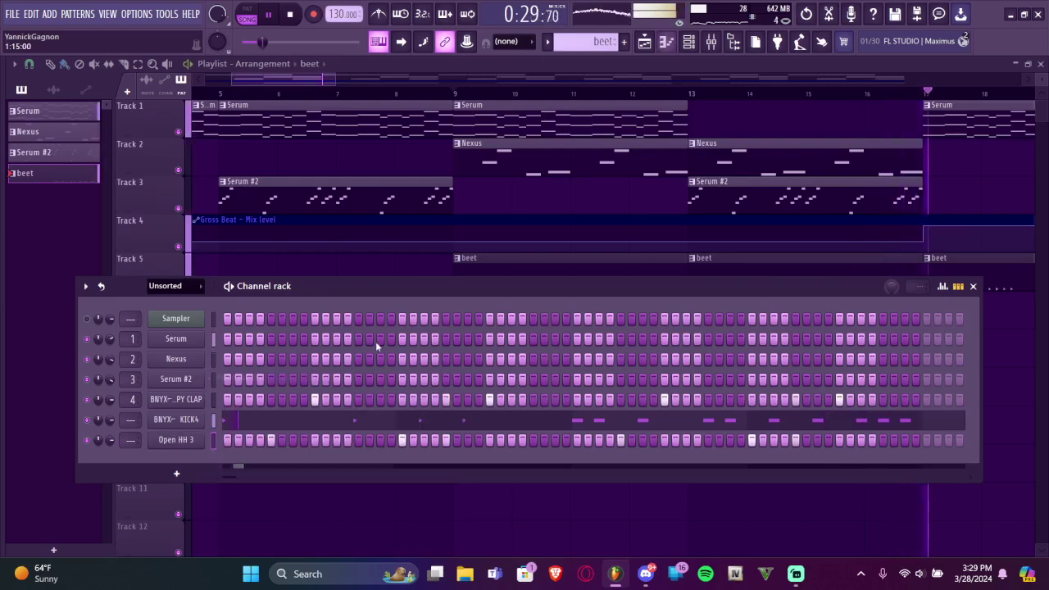
Add lower-pitched F#4 Open HH 3 notes on the fourth beat of bars 2 and 4, and stop playback
{"action": "right_click", "coordinate": [180, 438]}
{"action": "left_click", "coordinate": [229, 385]}
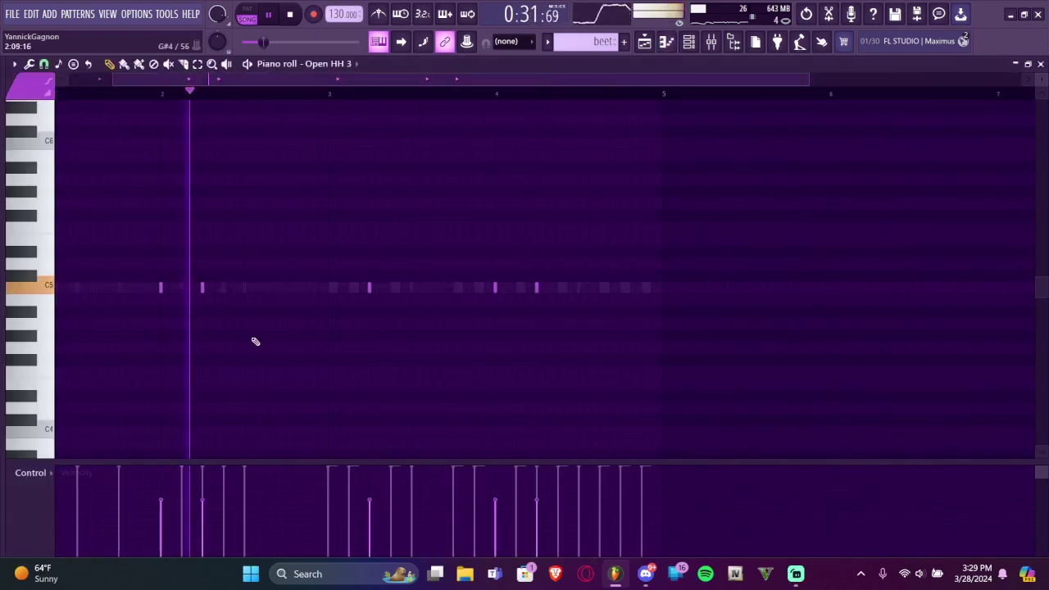
{"action": "left_click", "coordinate": [287, 359]}
{"action": "scroll", "coordinate": [492, 369], "scroll_direction": "up", "scroll_amount": 1}
{"action": "left_click", "coordinate": [644, 360]}
{"action": "scroll", "coordinate": [600, 379], "scroll_direction": "down", "scroll_amount": 2}
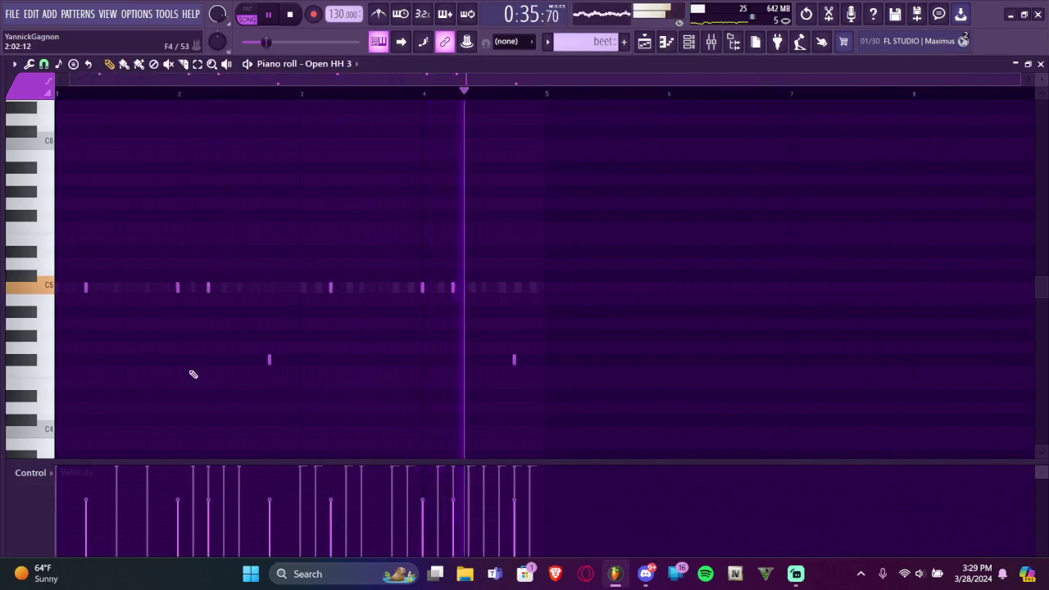
{"action": "key", "text": "space"}
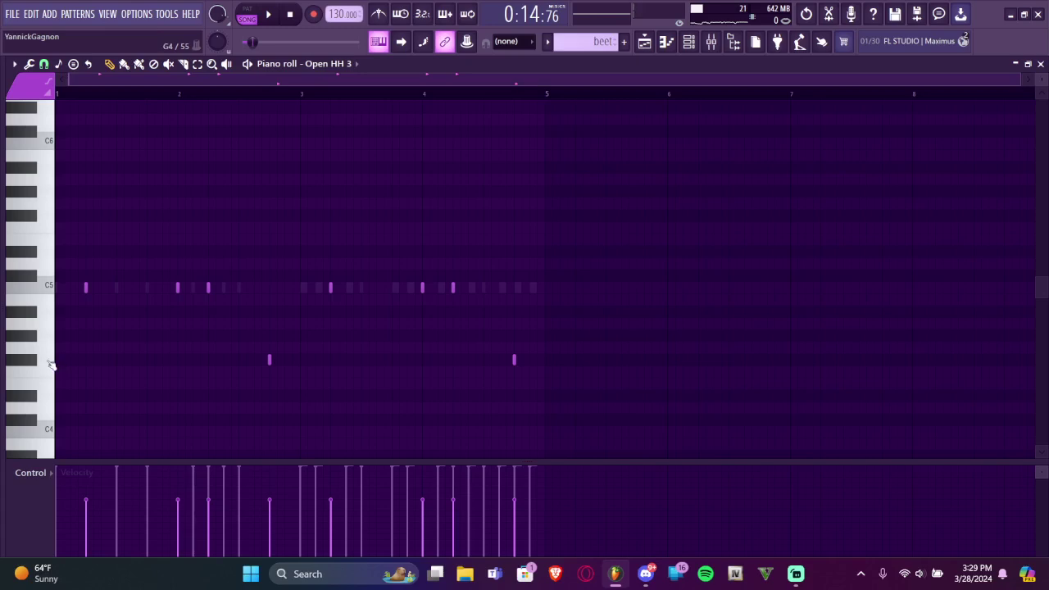
Open the Serum clip's notes from the playlist to look them over and return to the arrangement
{"action": "left_click", "coordinate": [653, 37]}
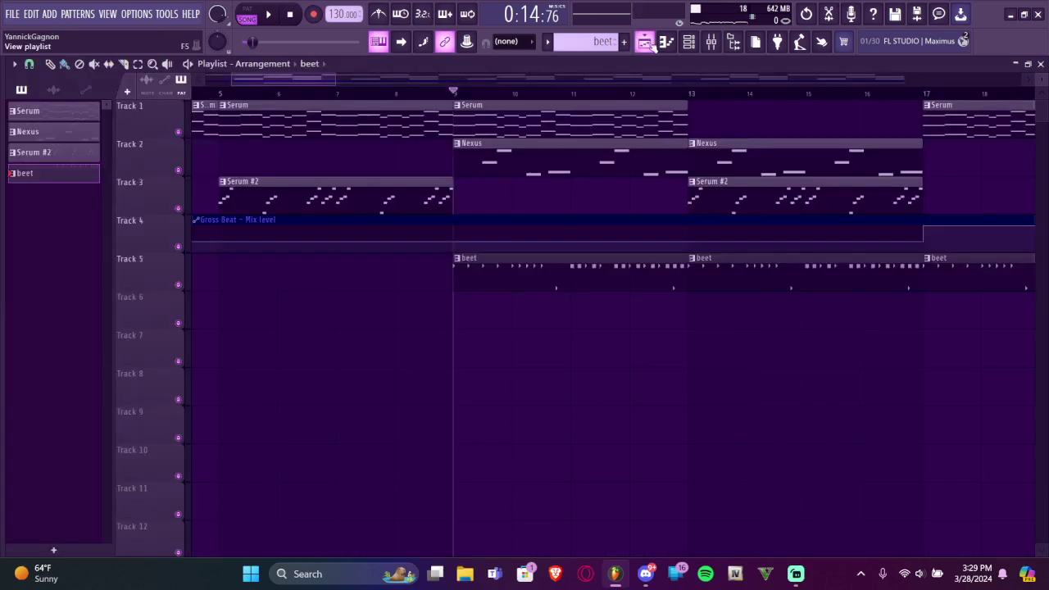
{"action": "scroll", "coordinate": [469, 228], "scroll_direction": "up", "scroll_amount": 2}
{"action": "double_click", "coordinate": [460, 128]}
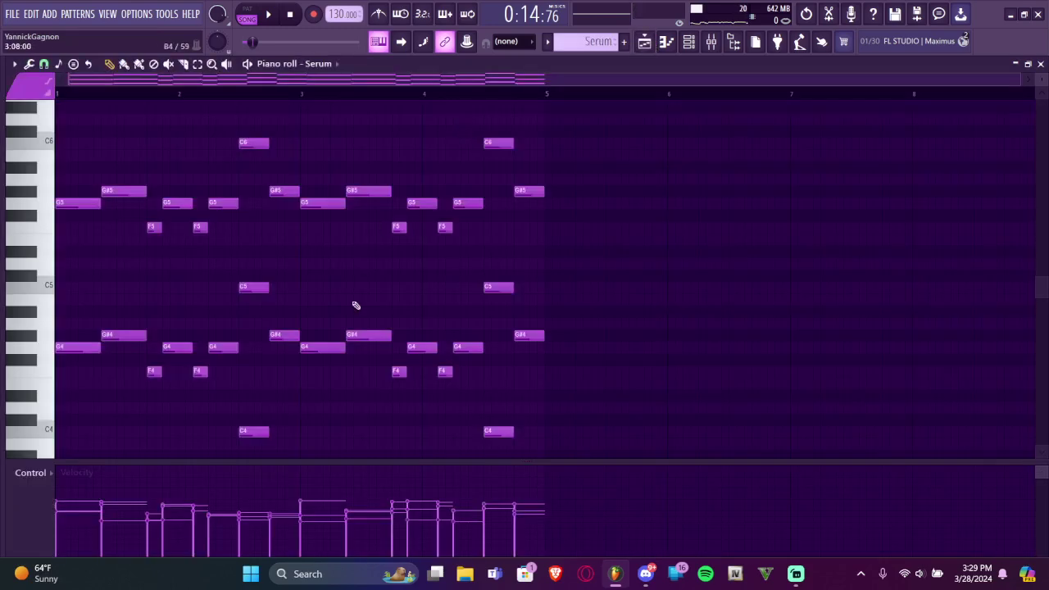
{"action": "left_click", "coordinate": [645, 43]}
{"action": "scroll", "coordinate": [630, 102], "scroll_direction": "down", "scroll_amount": 2}
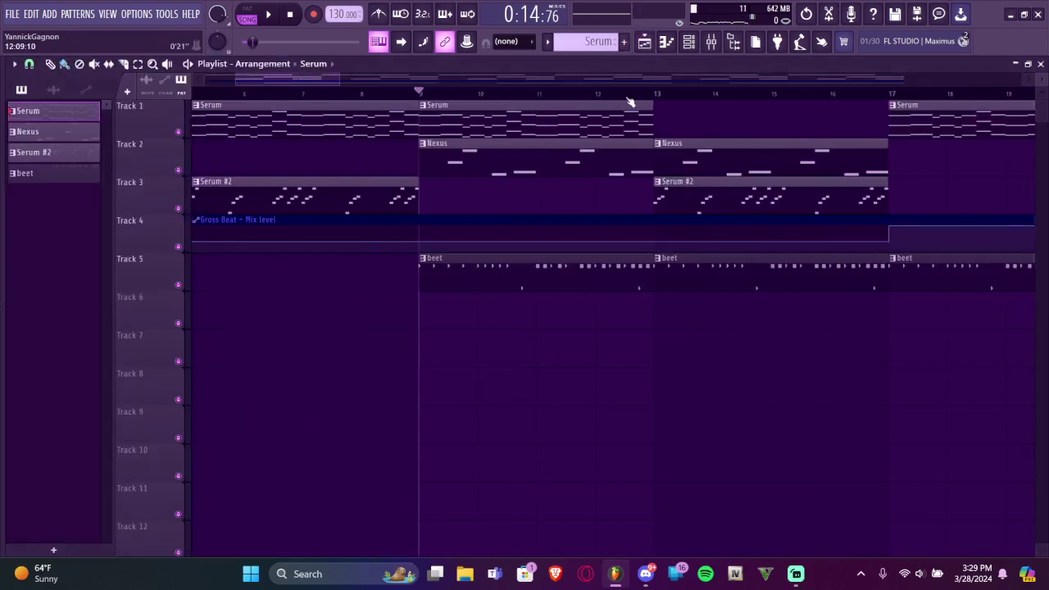
Move the channel rack higher and add the BNYX DISNEY CHANEL HAT sample as a new channel
{"action": "left_click_drag", "start_coordinate": [352, 301], "coordinate": [362, 189]}
{"action": "key", "text": "alt+F8"}
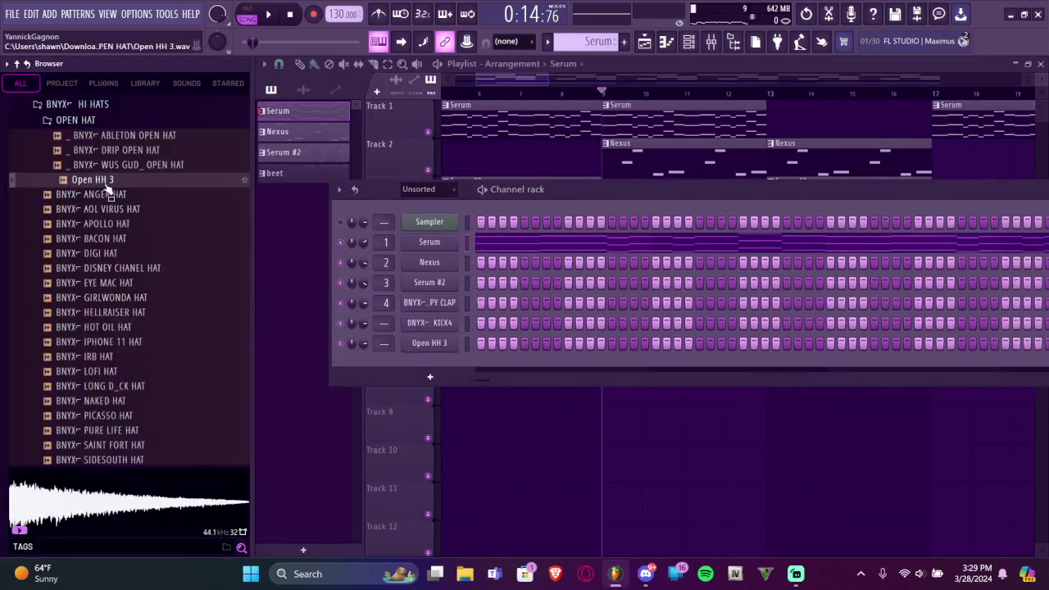
{"action": "left_click_drag", "start_coordinate": [100, 269], "coordinate": [223, 368]}
Open the DISNEY CHANEL HAT notes in the piano roll, repeat the C5 hat pattern across four bars and play the result
{"action": "right_click", "coordinate": [198, 365]}
{"action": "left_click", "coordinate": [233, 361]}
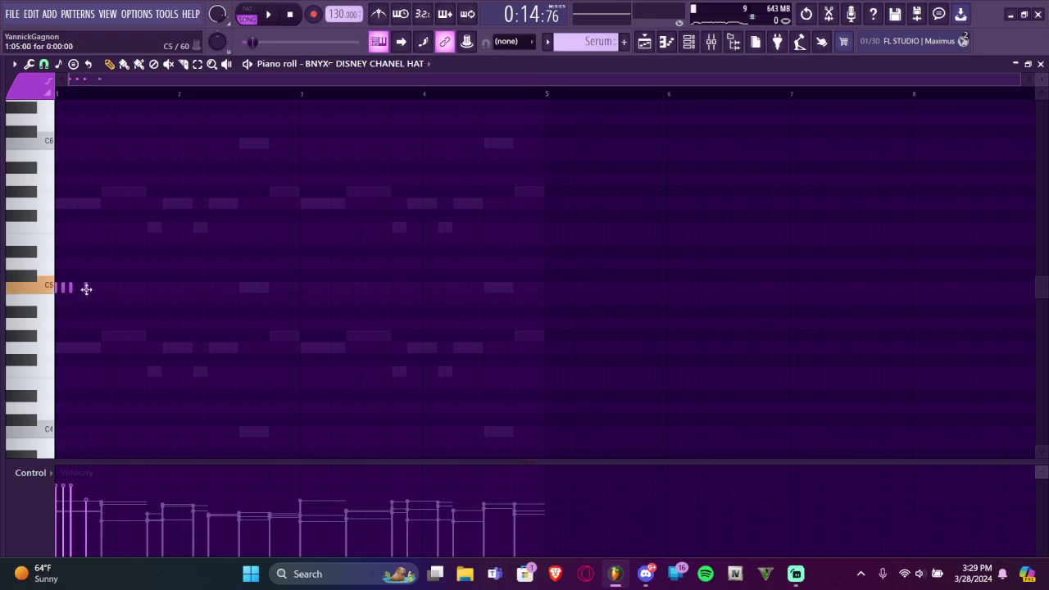
{"action": "mouse_move", "coordinate": [141, 344]}
{"action": "left_mouse_down"}
{"action": "mouse_move", "coordinate": [249, 320]}
{"action": "mouse_move", "coordinate": [377, 312]}
{"action": "mouse_move", "coordinate": [325, 312]}
{"action": "mouse_move", "coordinate": [516, 308]}
{"action": "left_mouse_up"}
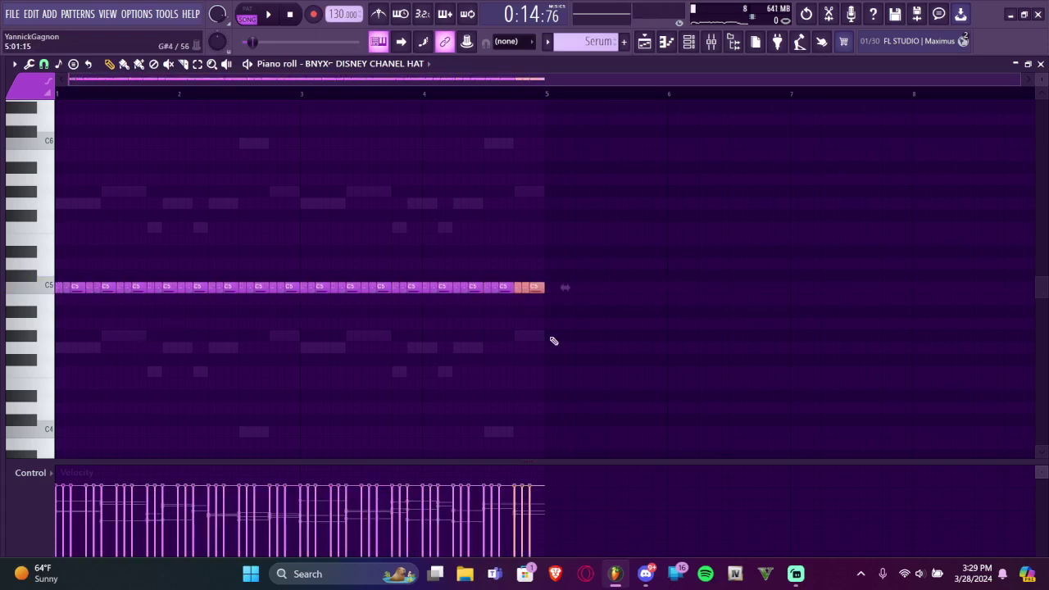
{"action": "key", "text": "space"}
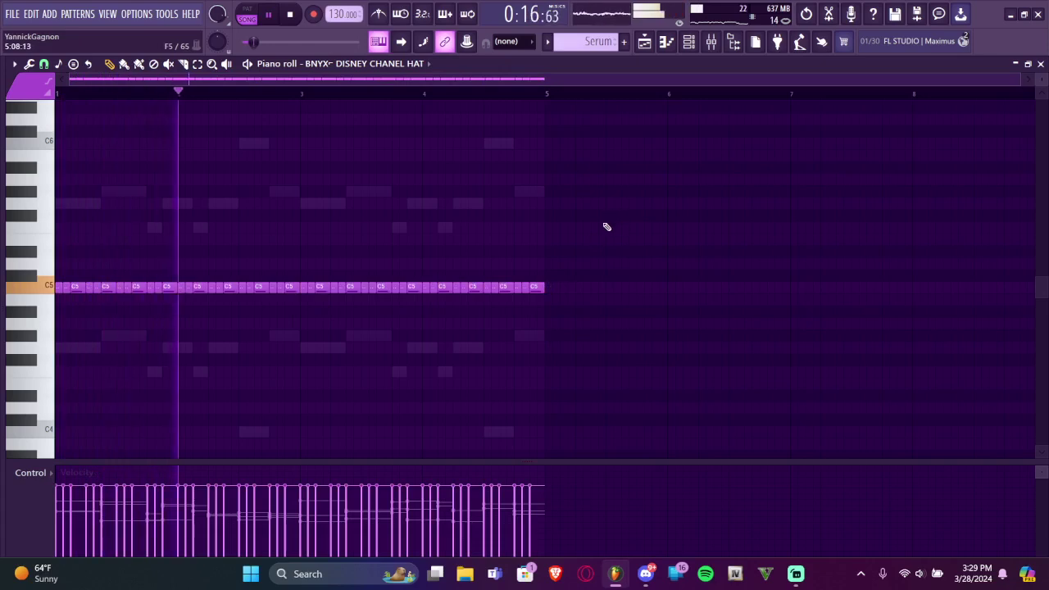
{"action": "scroll", "coordinate": [352, 308], "scroll_direction": "up", "scroll_amount": 3}
{"action": "scroll", "coordinate": [377, 305], "scroll_direction": "down", "scroll_amount": 3}
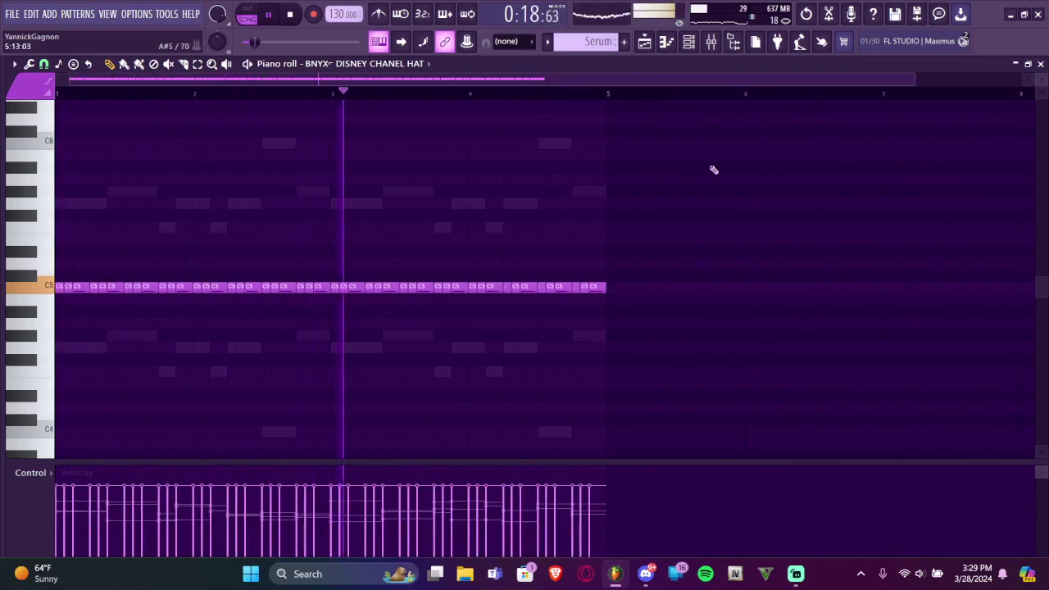
Close the HI HATS folder, audition the BNYX SNARES samples and add BOUNCE SNARE as a new channel
{"action": "key", "text": "F6"}
{"action": "left_click", "coordinate": [2, 219]}
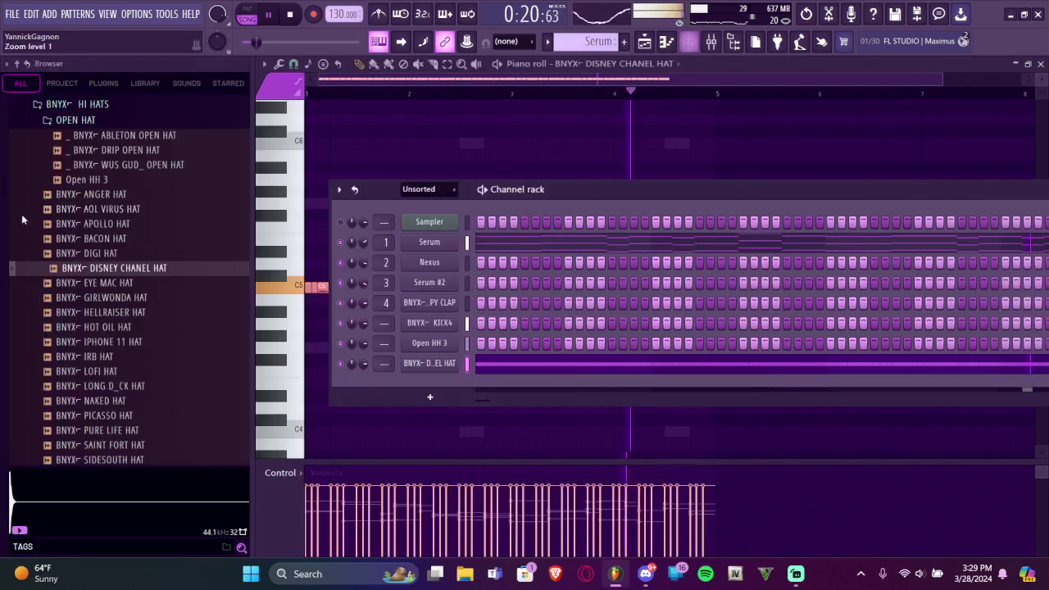
{"action": "left_click", "coordinate": [87, 106]}
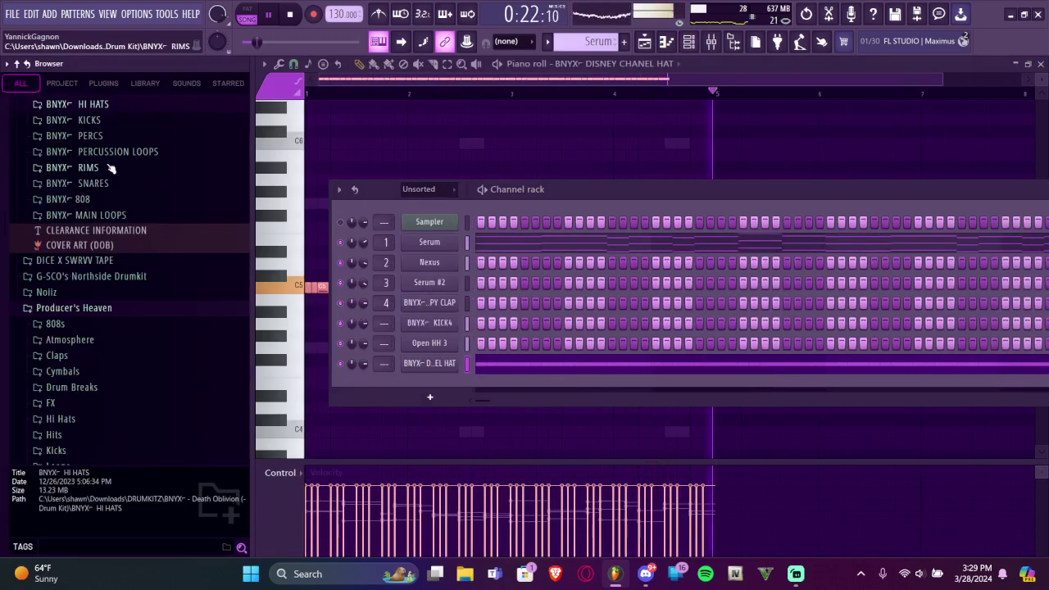
{"action": "left_click", "coordinate": [105, 186]}
{"action": "key", "text": "space"}
{"action": "left_click", "coordinate": [111, 180]}
{"action": "left_click", "coordinate": [102, 164]}
{"action": "left_click", "coordinate": [97, 136]}
{"action": "left_click_drag", "start_coordinate": [100, 153], "coordinate": [246, 383]}
Place BOUNCE SNARE hits on steps 3, 15 and 31, and duplicate the two-bar pattern into bars 3 and 4 in the piano roll
{"action": "left_click", "coordinate": [254, 383]}
{"action": "left_click", "coordinate": [351, 382]}
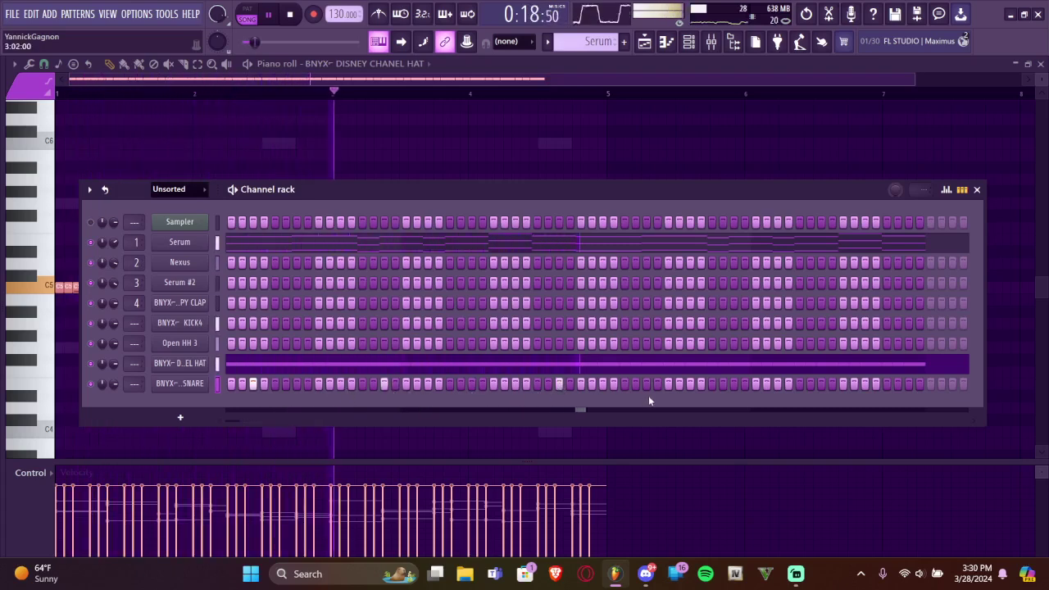
{"action": "right_click", "coordinate": [186, 384]}
{"action": "left_click", "coordinate": [238, 376]}
{"action": "left_click_drag", "start_coordinate": [450, 258], "coordinate": [348, 284]}
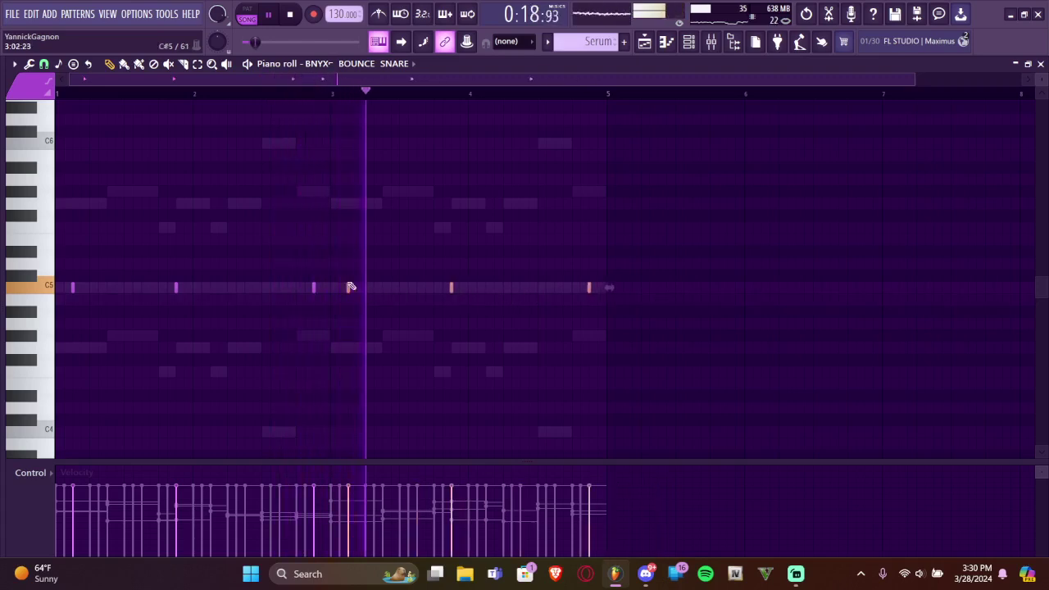
{"action": "left_click", "coordinate": [371, 282], "text": "ctrl"}
{"action": "scroll", "coordinate": [370, 283], "scroll_direction": "down", "scroll_amount": 1}
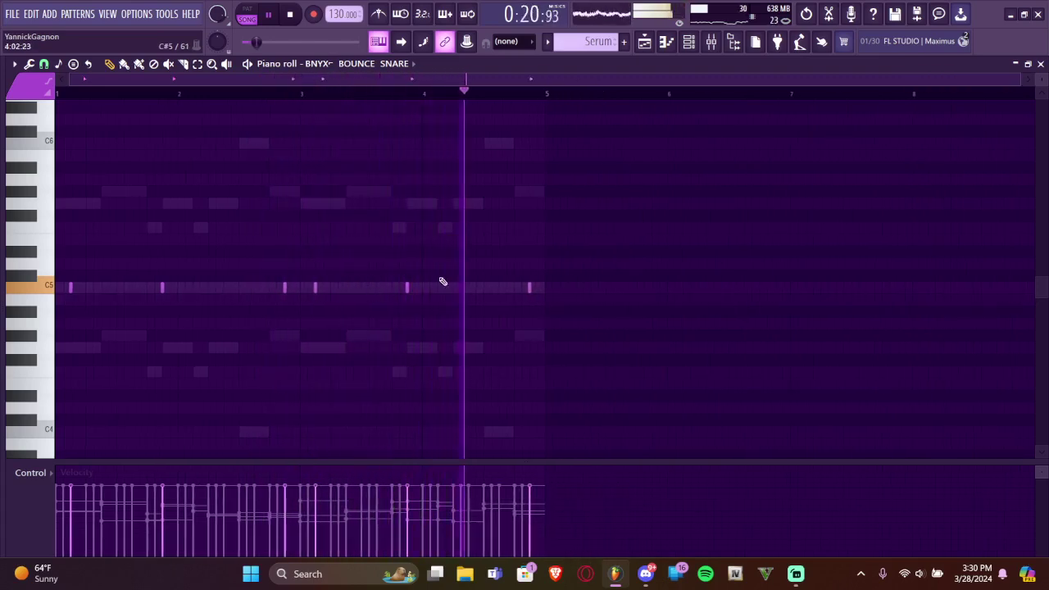
Delete the snare note near the end of bar 3 and raise the remaining snare notes to maximum velocity
{"action": "right_click", "coordinate": [407, 287]}
{"action": "left_click_drag", "start_coordinate": [626, 223], "coordinate": [61, 365]}
{"action": "left_click_drag", "start_coordinate": [62, 470], "coordinate": [559, 467]}
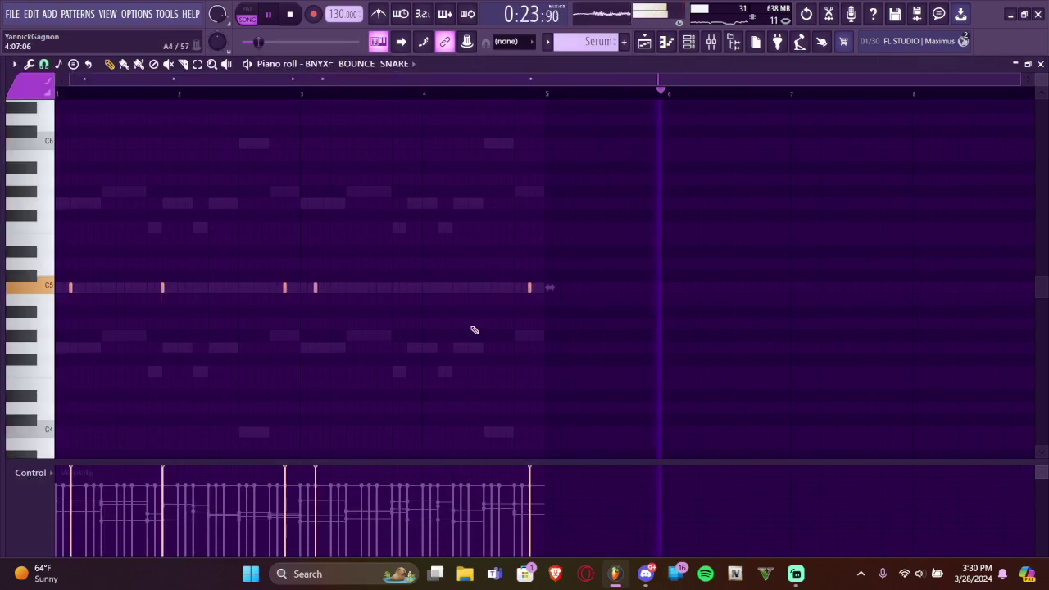
Audition the samples in the BNYX 808 folder and add FINAL BOSS 808 as a new channel
{"action": "left_click", "coordinate": [694, 42]}
{"action": "mouse_move", "coordinate": [3, 210]}
{"action": "scroll", "coordinate": [67, 227], "scroll_direction": "up", "scroll_amount": 4}
{"action": "key", "text": "space"}
{"action": "left_click", "coordinate": [100, 282]}
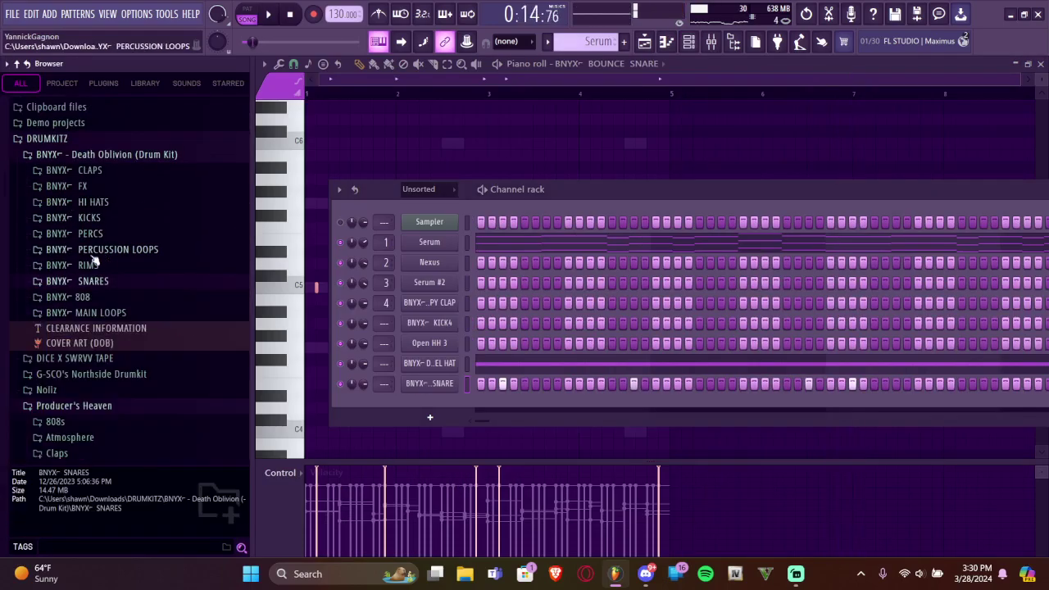
{"action": "left_click", "coordinate": [92, 296]}
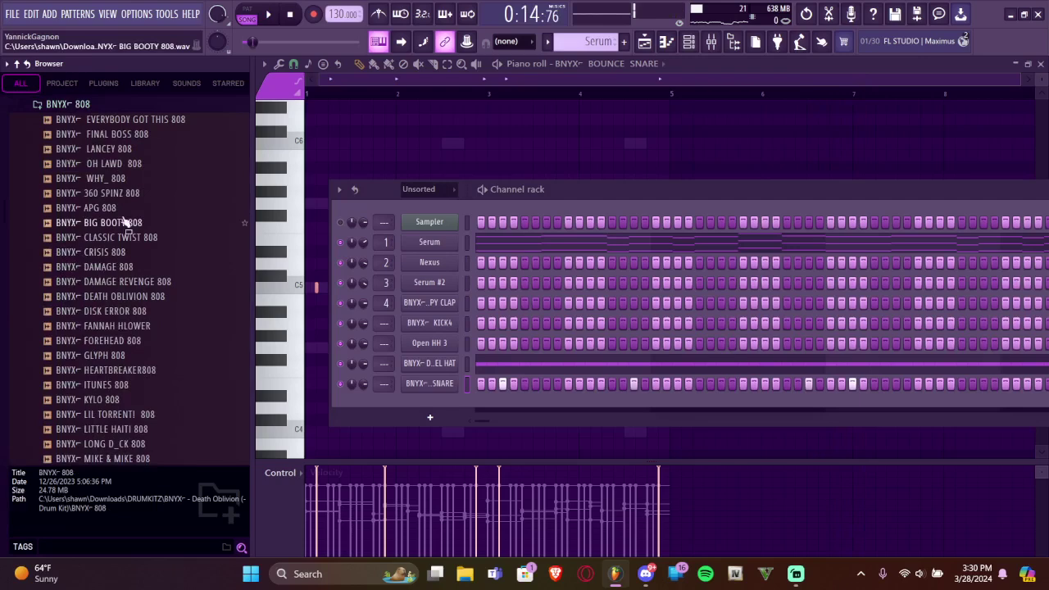
{"action": "left_click", "coordinate": [106, 125]}
{"action": "left_click", "coordinate": [106, 134]}
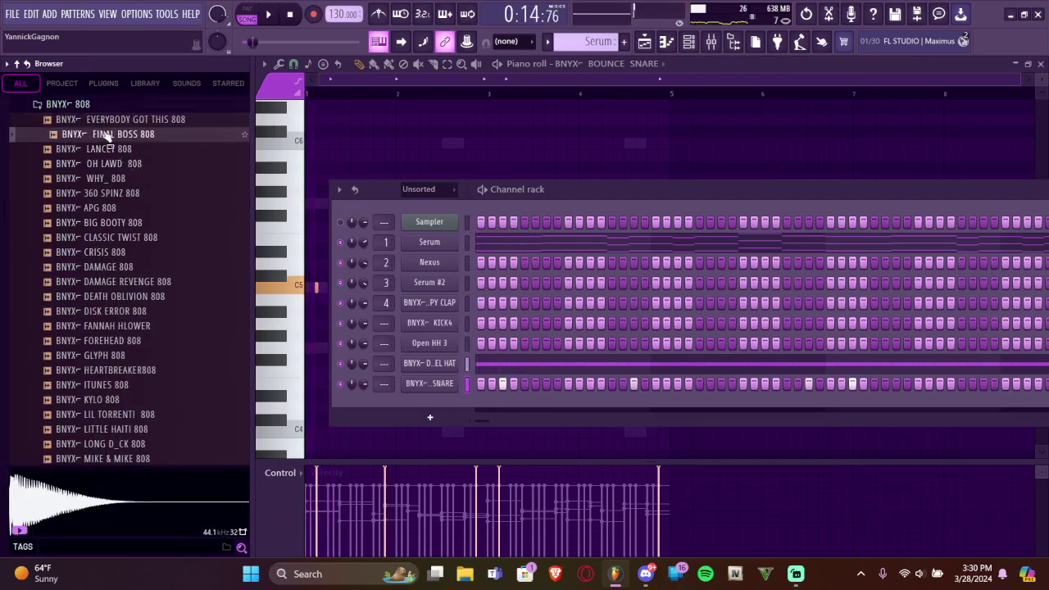
{"action": "left_click", "coordinate": [113, 149]}
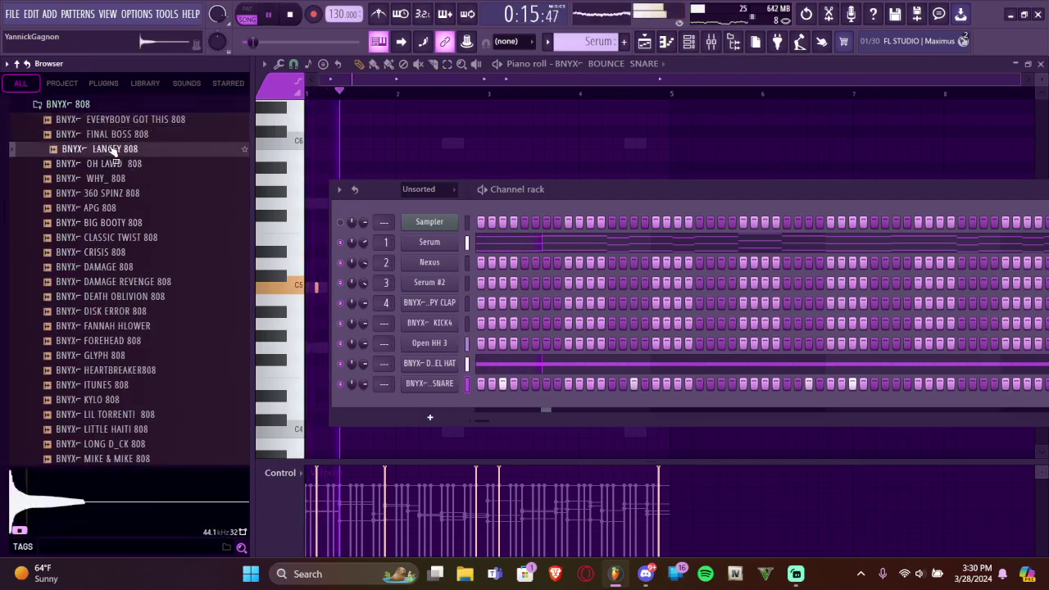
{"action": "left_click", "coordinate": [115, 141]}
{"action": "left_click_drag", "start_coordinate": [494, 342], "coordinate": [236, 403]}
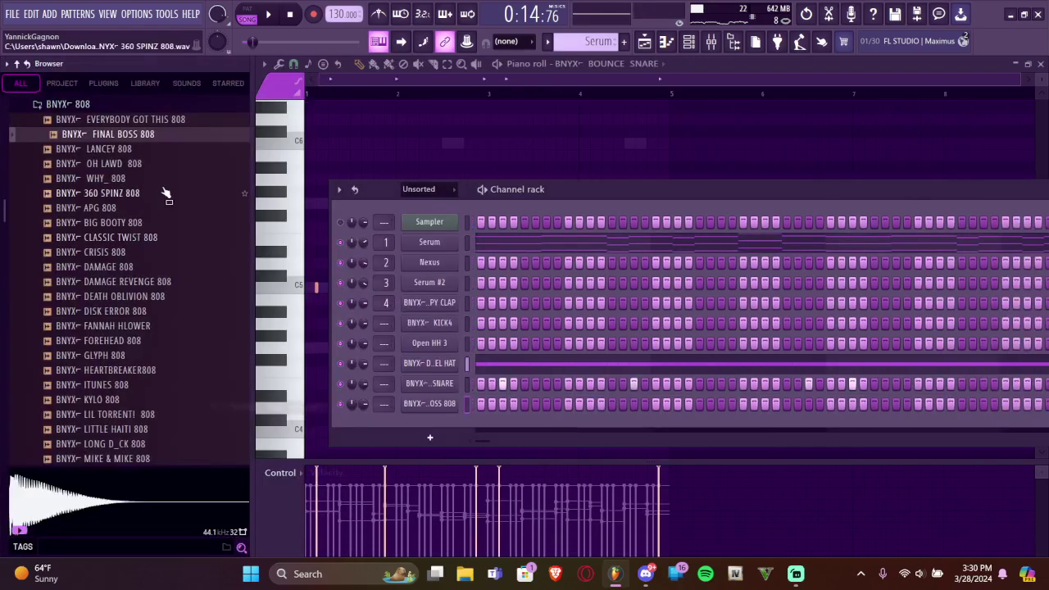
Find the OOGIE_808_2 sample in the drum kits and add it as a new channel
{"action": "scroll", "coordinate": [164, 197], "scroll_direction": "down", "scroll_amount": 9}
{"action": "scroll", "coordinate": [147, 217], "scroll_direction": "up", "scroll_amount": 4}
{"action": "left_click_drag", "start_coordinate": [114, 194], "coordinate": [201, 435]}
Enable FINAL BOSS 808's volume envelope and run pitch region detection on its sample in Edison
{"action": "left_click", "coordinate": [190, 407]}
{"action": "left_click", "coordinate": [145, 226]}
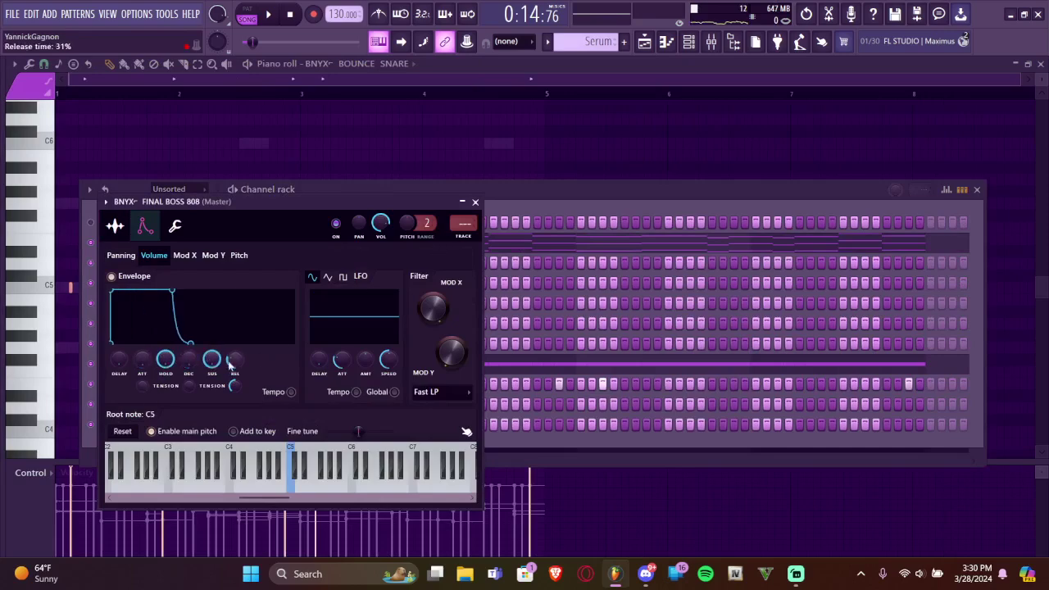
{"action": "left_click", "coordinate": [115, 226]}
{"action": "right_click", "coordinate": [227, 502]}
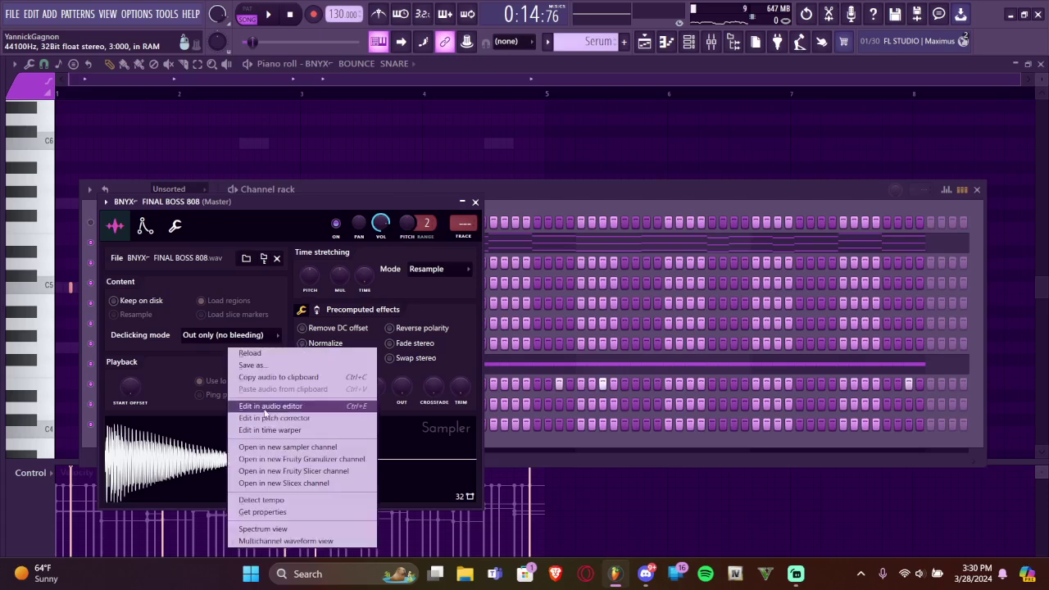
{"action": "left_click", "coordinate": [270, 406]}
{"action": "right_click", "coordinate": [255, 359]}
{"action": "mouse_move", "coordinate": [280, 387]}
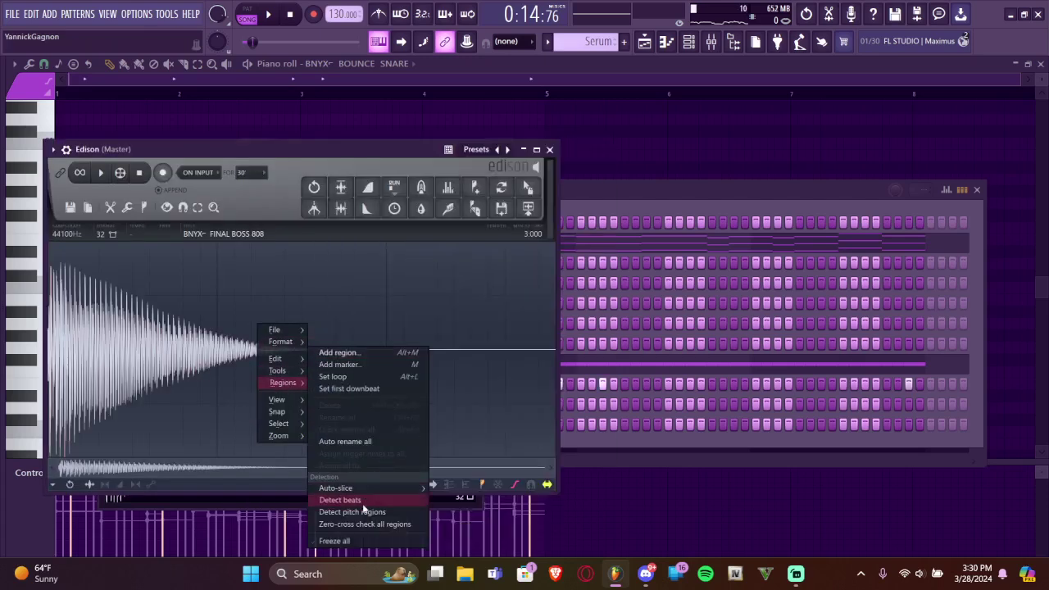
{"action": "left_click", "coordinate": [361, 512]}
{"action": "left_click", "coordinate": [550, 150]}
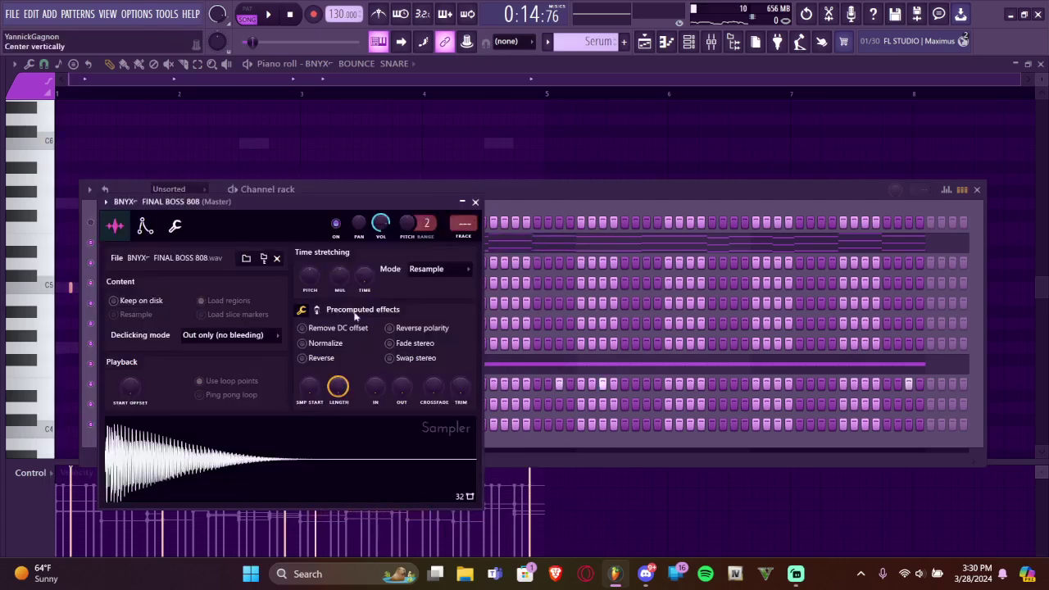
{"action": "left_click", "coordinate": [476, 203]}
Run pitch region detection on the OOGIE_808_2 sample in Edison and raise its precomputed Boost
{"action": "left_click", "coordinate": [194, 426]}
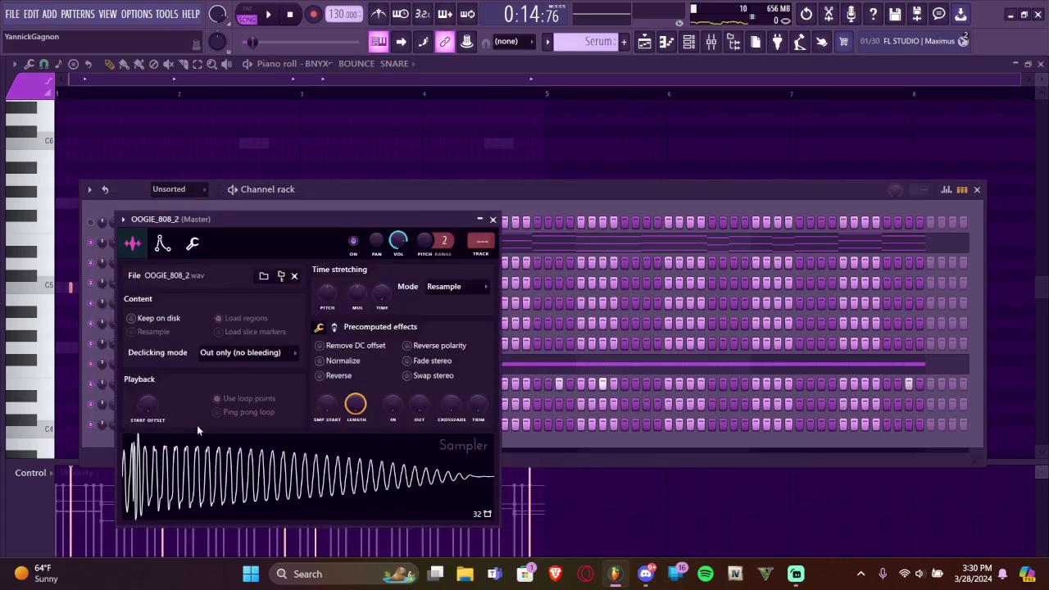
{"action": "right_click", "coordinate": [206, 451]}
{"action": "left_click", "coordinate": [237, 407]}
{"action": "right_click", "coordinate": [228, 362]}
{"action": "mouse_move", "coordinate": [248, 425]}
{"action": "left_click", "coordinate": [315, 512]}
{"action": "left_click", "coordinate": [549, 149]}
{"action": "left_click", "coordinate": [320, 327]}
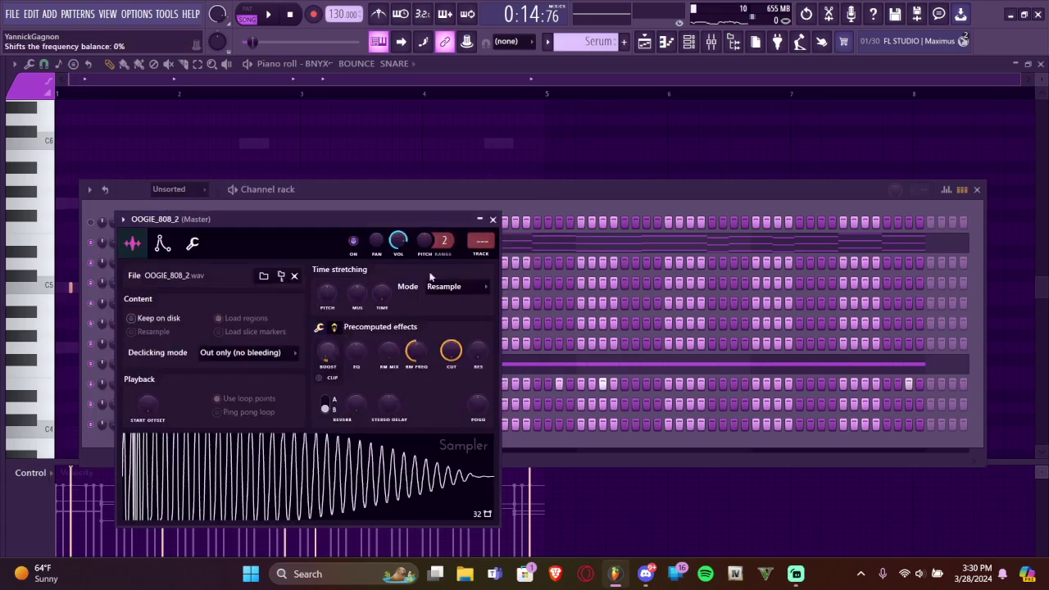
{"action": "left_click", "coordinate": [493, 219]}
Check the precomputed effects in FINAL BOSS 808's channel settings
{"action": "left_click", "coordinate": [209, 401]}
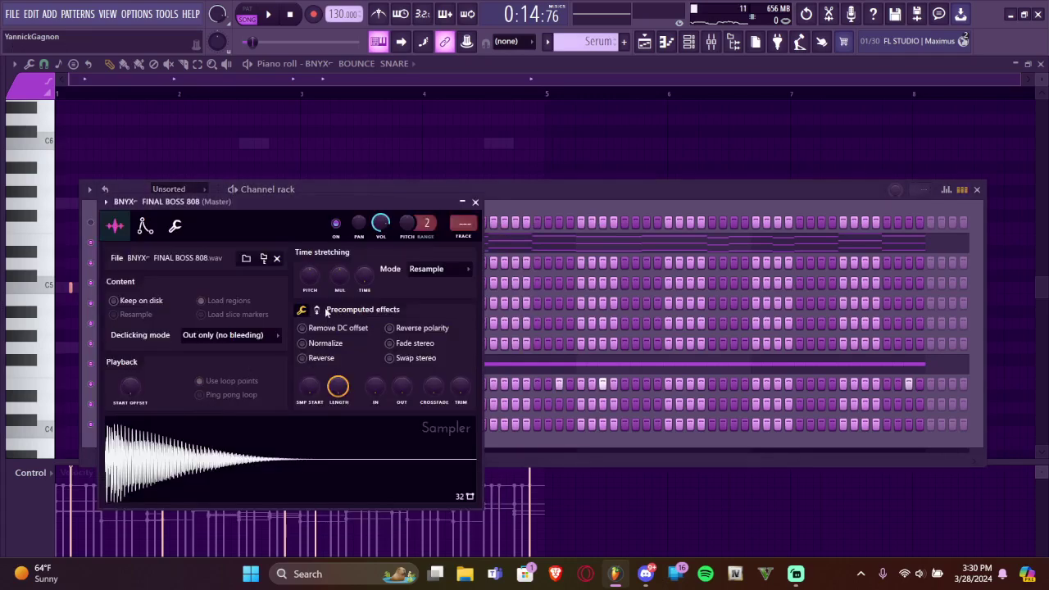
{"action": "left_click", "coordinate": [327, 311]}
{"action": "left_click", "coordinate": [476, 202]}
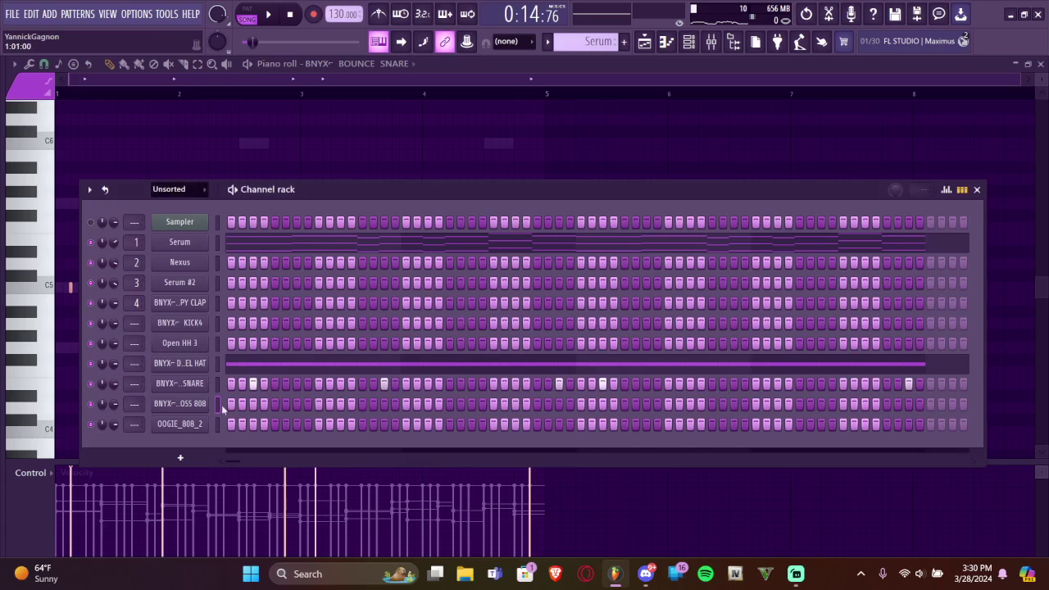
Set OOGIE_808_2 to cut itself, place its hits on steps 1, 7 and 13, and add FINAL BOSS 808 hits in bar 2
{"action": "right_click", "coordinate": [187, 431]}
{"action": "left_click", "coordinate": [258, 460]}
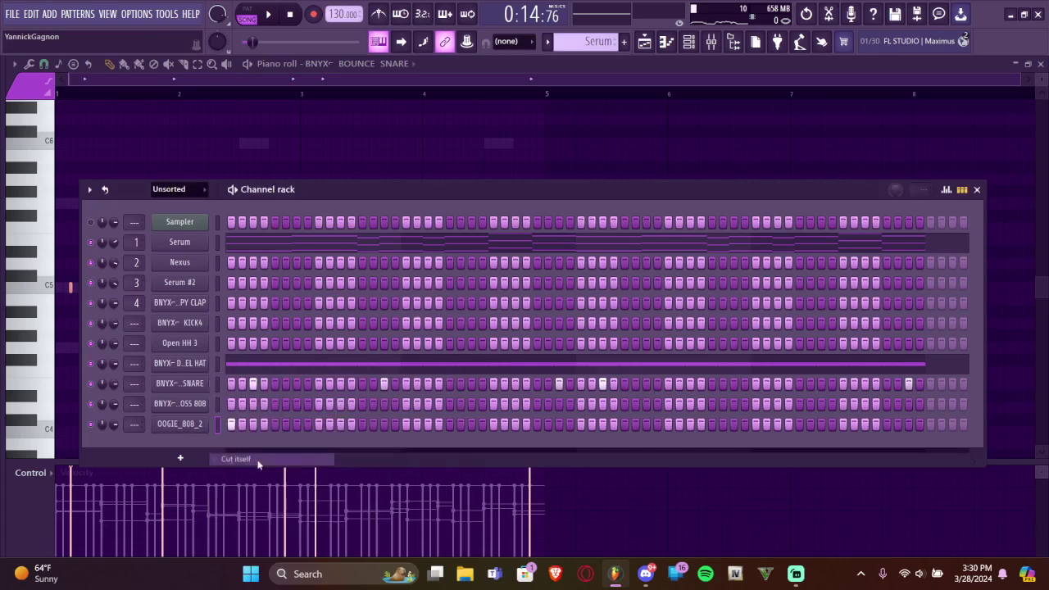
{"action": "key", "text": "space"}
{"action": "left_click", "coordinate": [296, 426]}
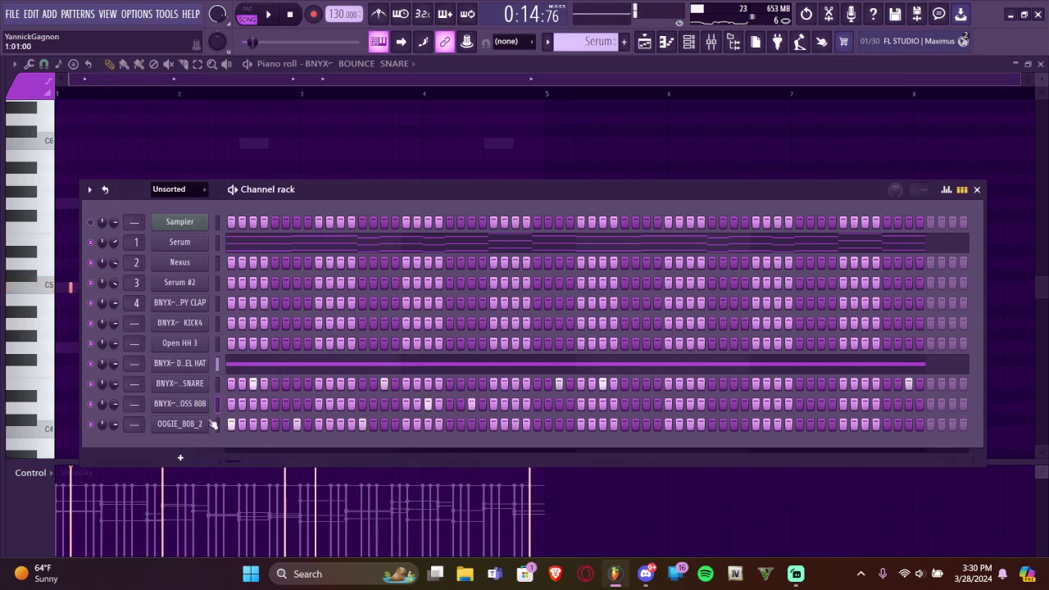
Show FINAL BOSS 808 in the piano roll and arrange its C5 hits on steps 3, 9 and 13 of bar 2
{"action": "right_click", "coordinate": [180, 424]}
{"action": "left_click", "coordinate": [238, 385]}
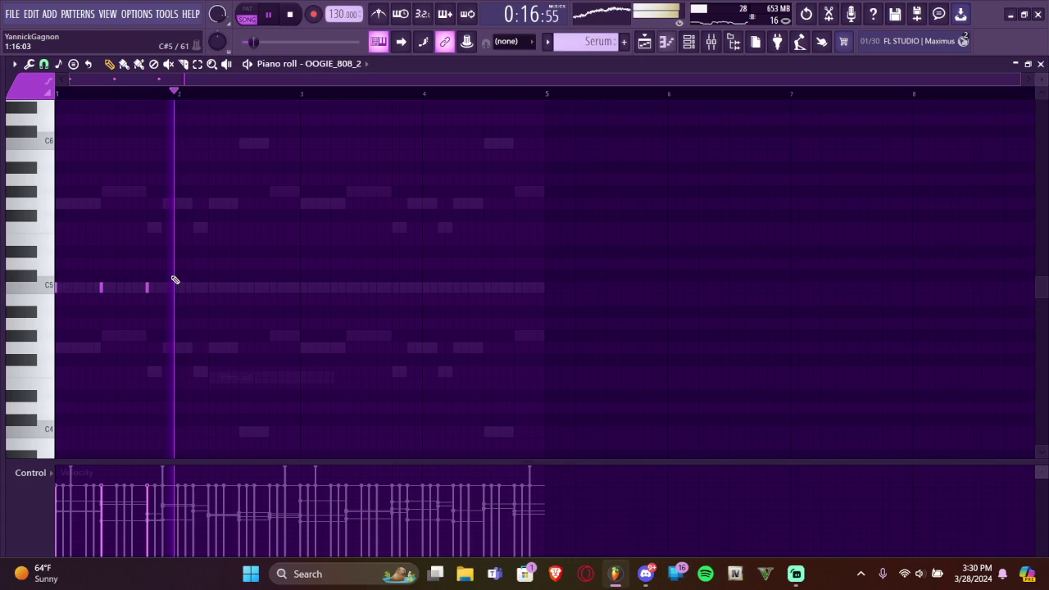
{"action": "left_click", "coordinate": [336, 63]}
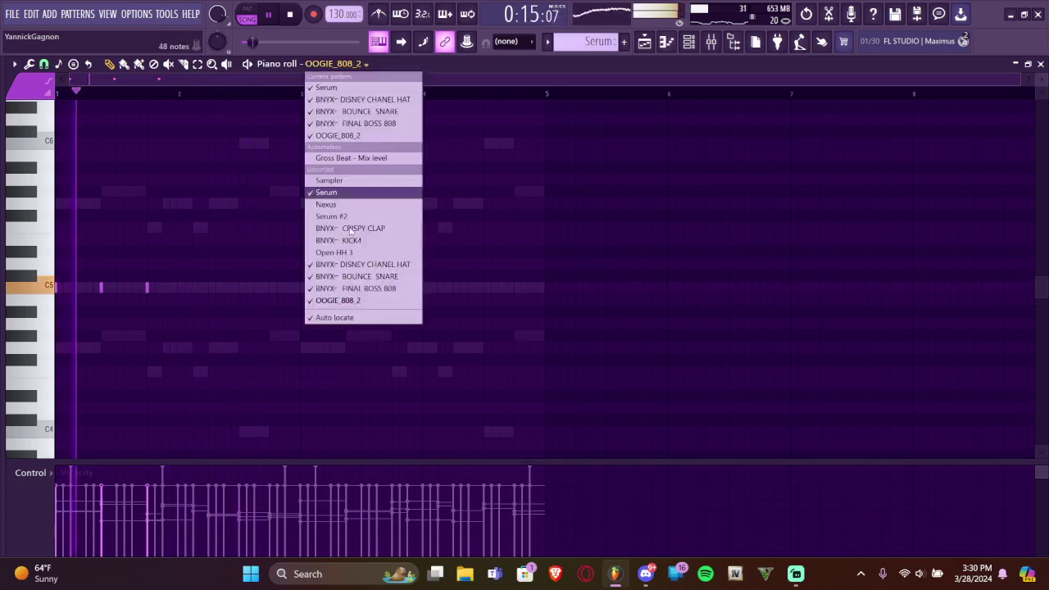
{"action": "left_click", "coordinate": [356, 288]}
{"action": "left_click_drag", "start_coordinate": [302, 247], "coordinate": [70, 363]}
{"action": "scroll", "coordinate": [261, 295], "scroll_direction": "up", "scroll_amount": 2}
{"action": "scroll", "coordinate": [279, 293], "scroll_direction": "down", "scroll_amount": 3}
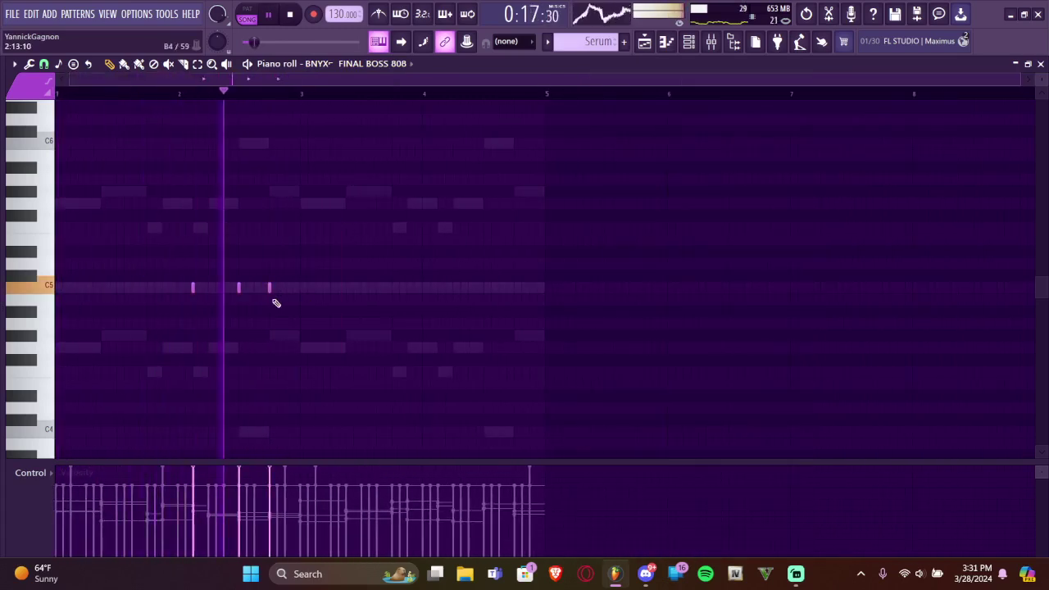
Try the last FINAL BOSS 808 note at F5, return it to C5 and lengthen all three notes to run end to end
{"action": "left_click_drag", "start_coordinate": [270, 287], "coordinate": [275, 373]}
{"action": "key", "text": "space"}
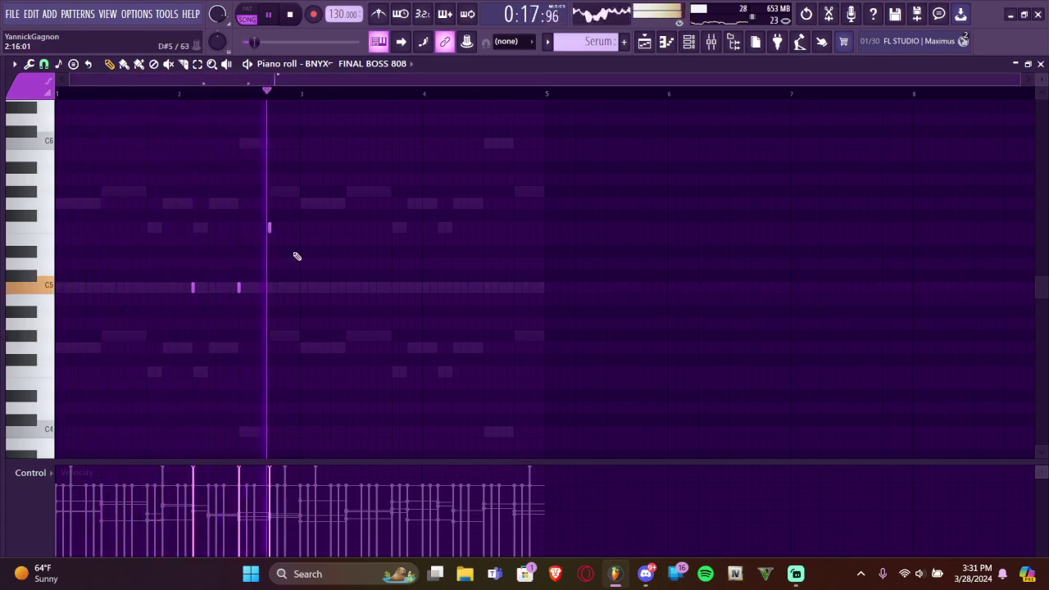
{"action": "key", "text": "space"}
{"action": "key", "text": "space"}
{"action": "scroll", "coordinate": [300, 248], "scroll_direction": "up", "scroll_amount": 3}
{"action": "left_click_drag", "start_coordinate": [283, 227], "coordinate": [279, 286]}
{"action": "scroll", "coordinate": [677, 72], "scroll_direction": "down", "scroll_amount": 2}
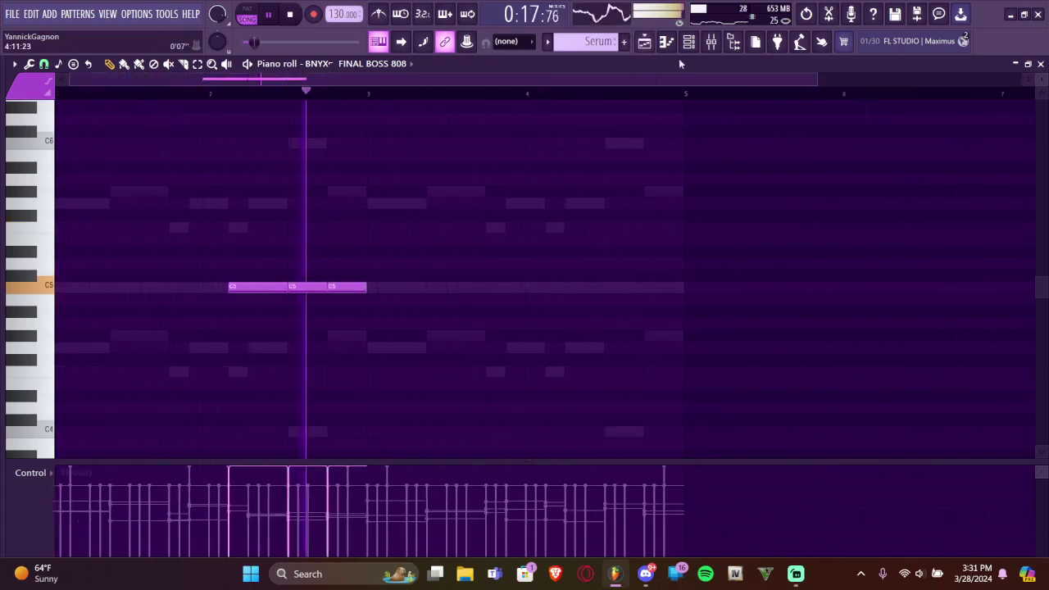
Delete the third FINAL BOSS 808 note and place a G#5 note in OOGIE_808_2 on the last beat of bar 2
{"action": "left_click", "coordinate": [689, 43]}
{"action": "key", "text": "F6"}
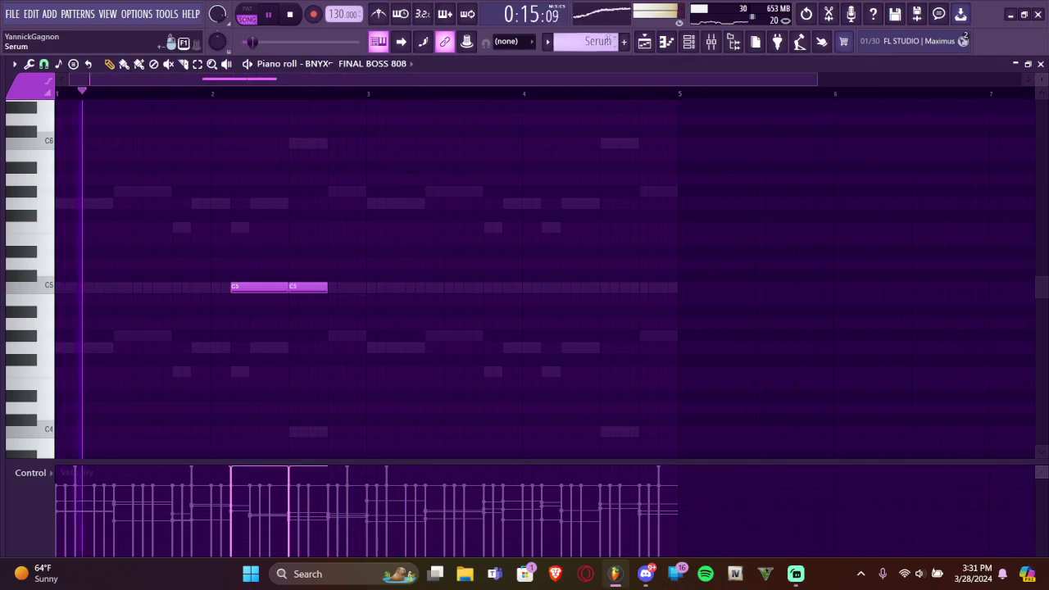
{"action": "left_click", "coordinate": [343, 65]}
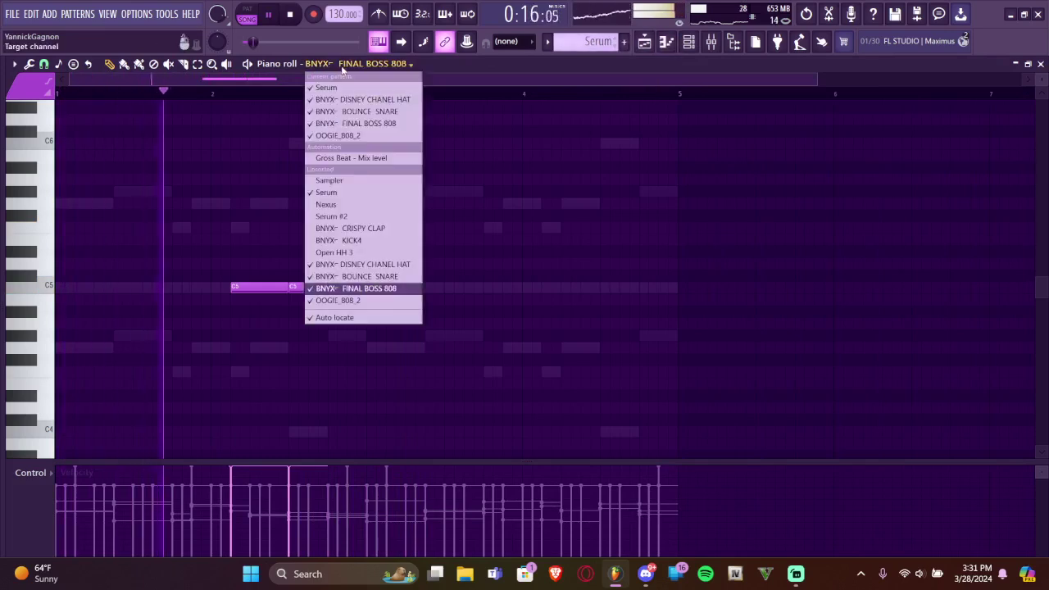
{"action": "left_click", "coordinate": [339, 300]}
{"action": "left_click_drag", "start_coordinate": [373, 264], "coordinate": [355, 167]}
Turn the OOGIE_808_2 note at the end of bar 2 into a rising F5, G5, G#5 run and play it
{"action": "key", "text": "space"}
{"action": "left_click", "coordinate": [283, 191]}
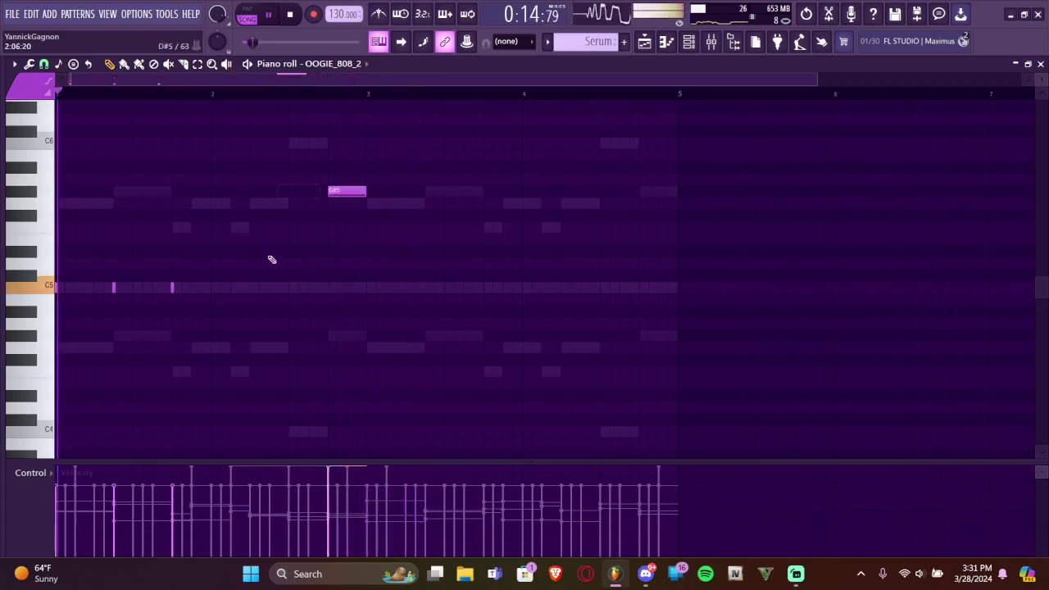
{"action": "scroll", "coordinate": [349, 204], "scroll_direction": "up", "scroll_amount": 2}
{"action": "mouse_move", "coordinate": [335, 193]}
{"action": "left_mouse_down"}
{"action": "mouse_move", "coordinate": [330, 227]}
{"action": "mouse_move", "coordinate": [354, 193]}
{"action": "mouse_move", "coordinate": [339, 204]}
{"action": "left_mouse_up"}
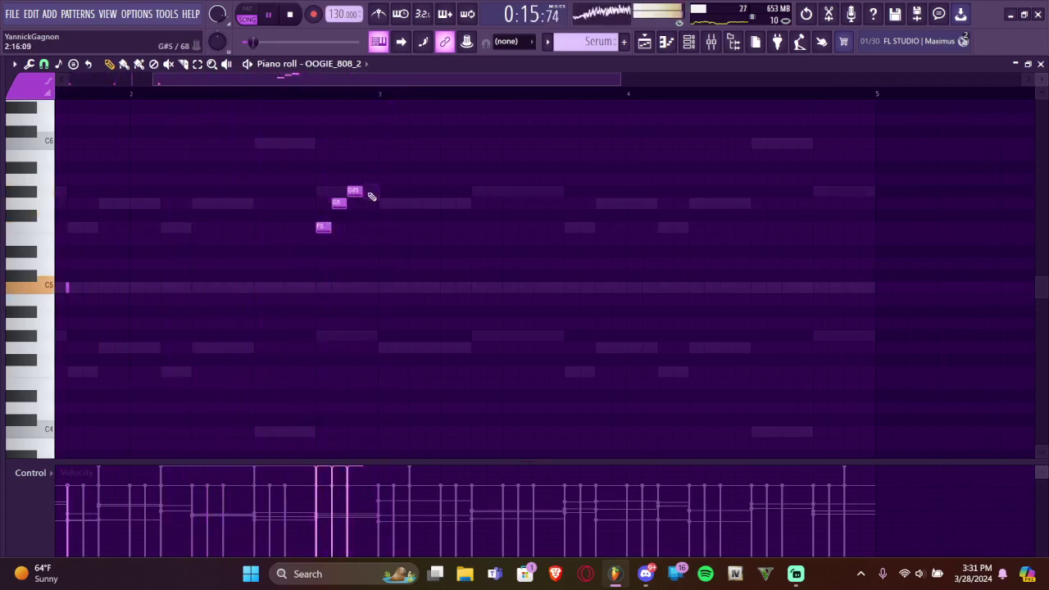
{"action": "key", "text": "space"}
{"action": "scroll", "coordinate": [420, 205], "scroll_direction": "down", "scroll_amount": 3}
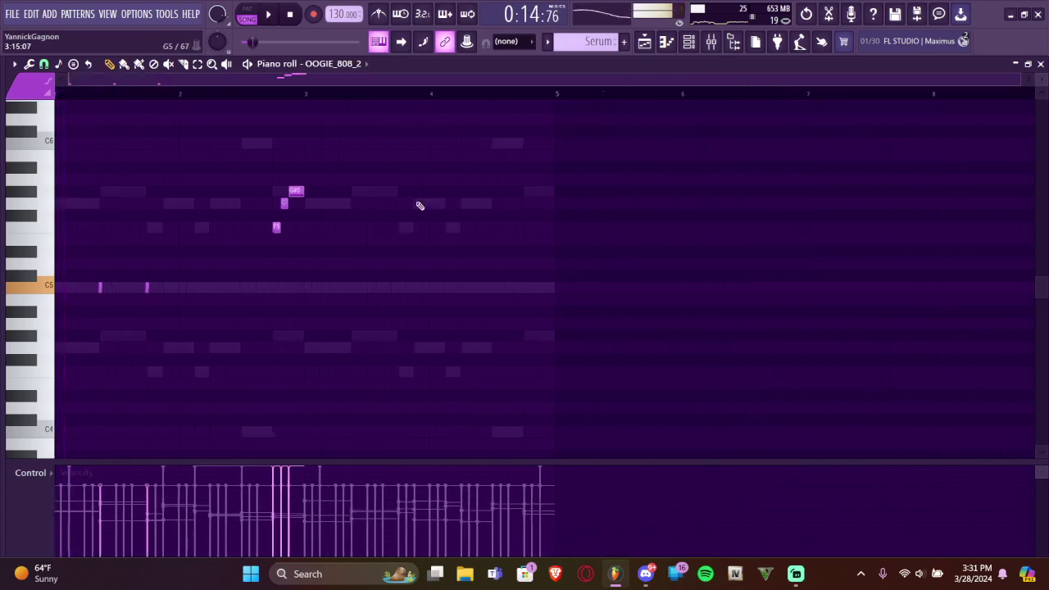
Lengthen the OOGIE_808_2 C5 notes to run end to end up to step 3 of bar 2, and show FINAL BOSS 808's notes
{"action": "key", "text": "space"}
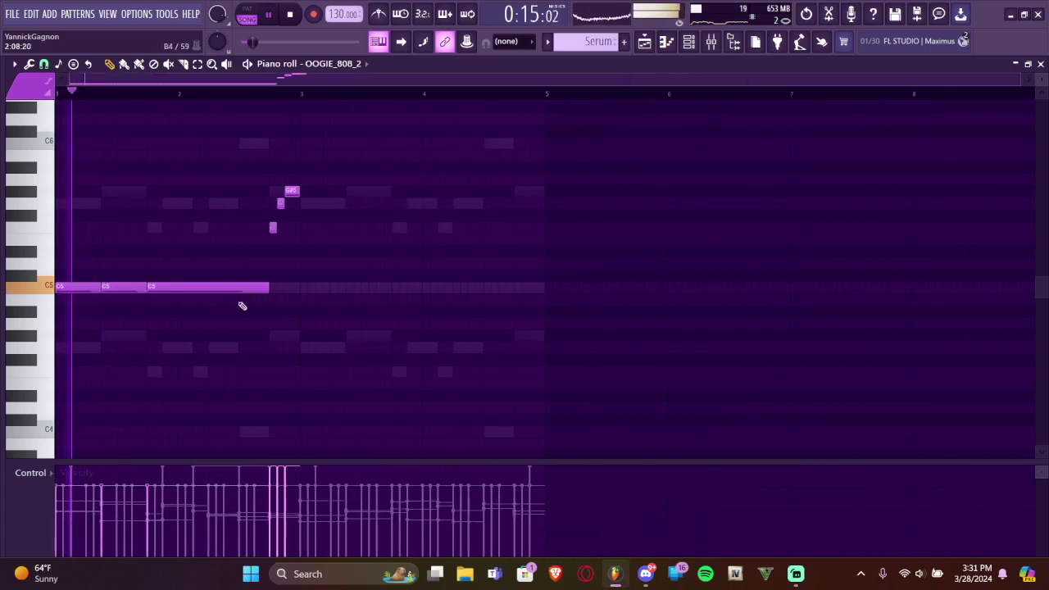
{"action": "left_click_drag", "start_coordinate": [267, 287], "coordinate": [193, 287]}
{"action": "left_click", "coordinate": [332, 66]}
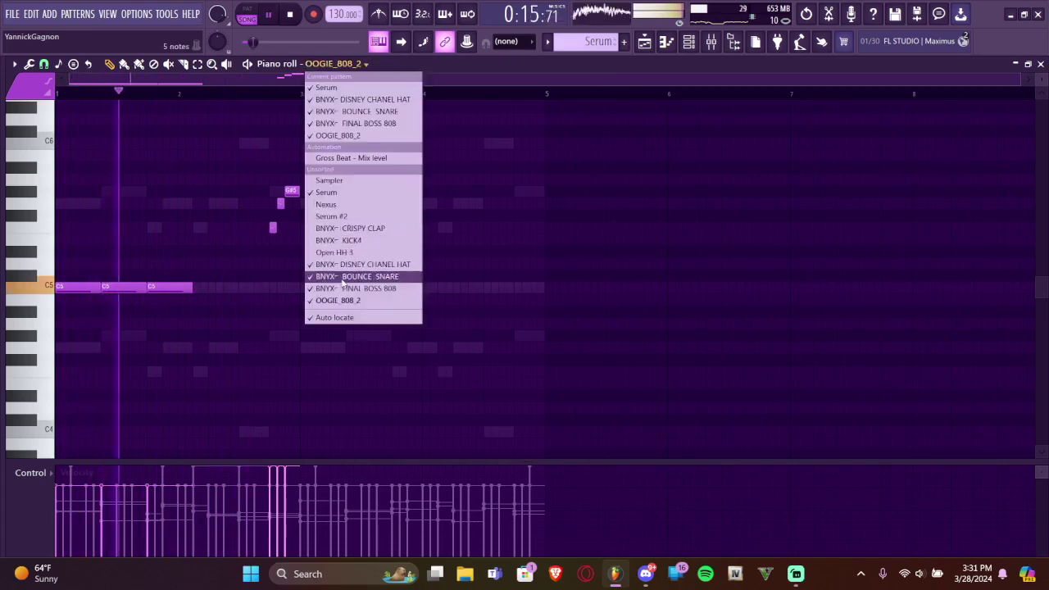
{"action": "left_click", "coordinate": [341, 289]}
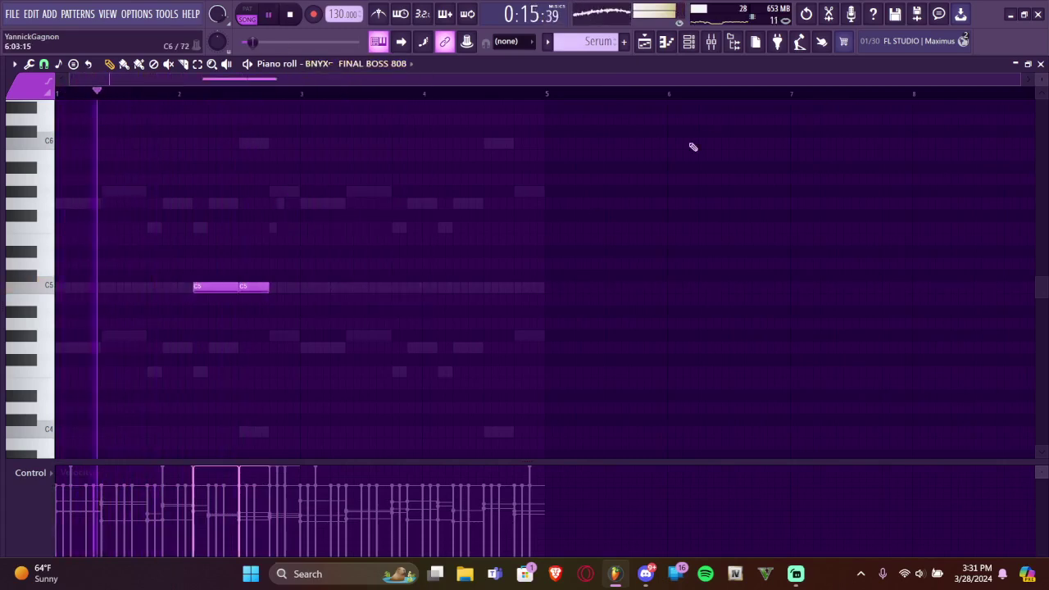
Lower the volume envelope release of FINAL BOSS 808 to its minimum
{"action": "left_click", "coordinate": [689, 42]}
{"action": "left_click", "coordinate": [189, 405]}
{"action": "key", "text": "space"}
{"action": "left_click", "coordinate": [145, 226]}
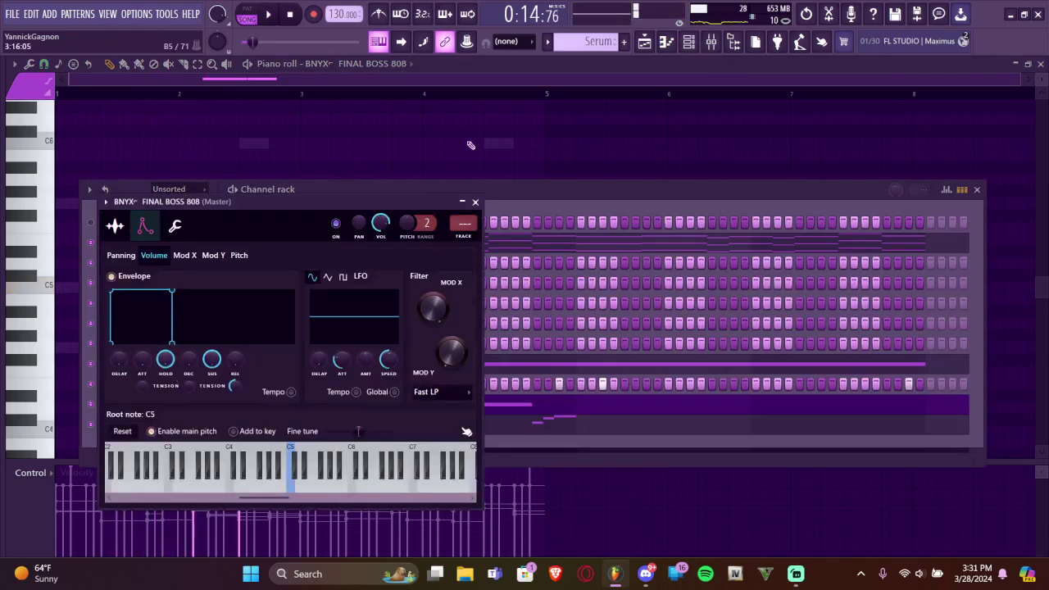
{"action": "left_click", "coordinate": [475, 202]}
Set OOGIE_808_2's volume envelope to maximum sustain and minimum release, and play the result
{"action": "left_click", "coordinate": [197, 425]}
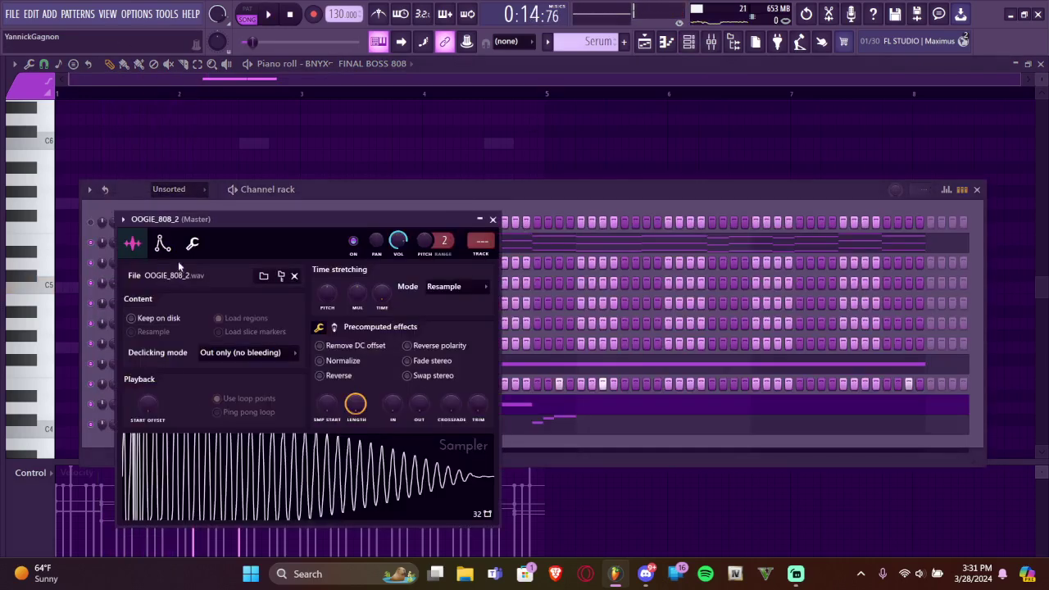
{"action": "left_click", "coordinate": [162, 244]}
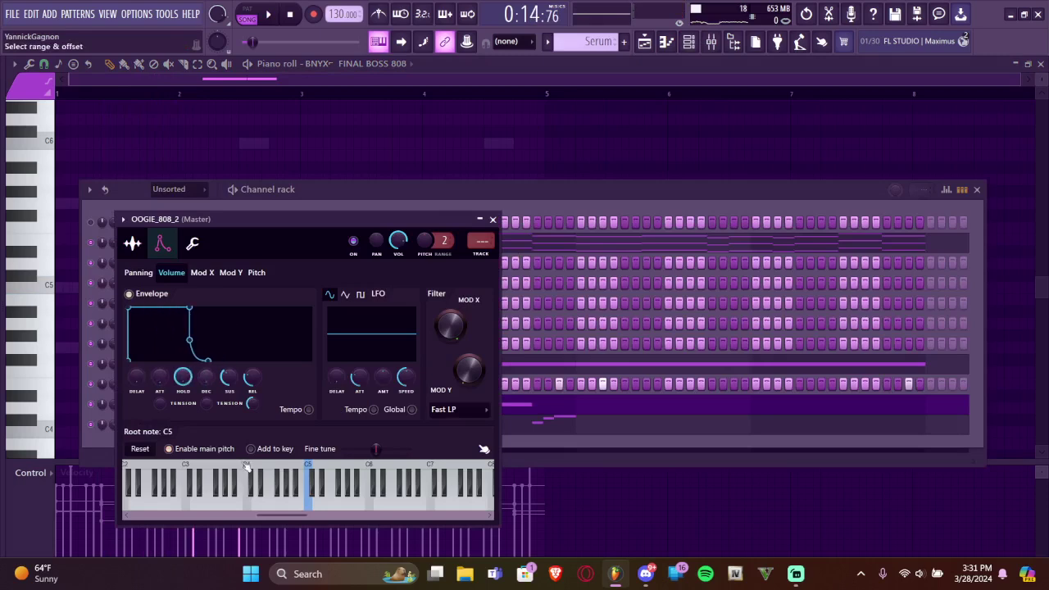
{"action": "left_click_drag", "start_coordinate": [259, 377], "coordinate": [259, 407]}
{"action": "key", "text": "space"}
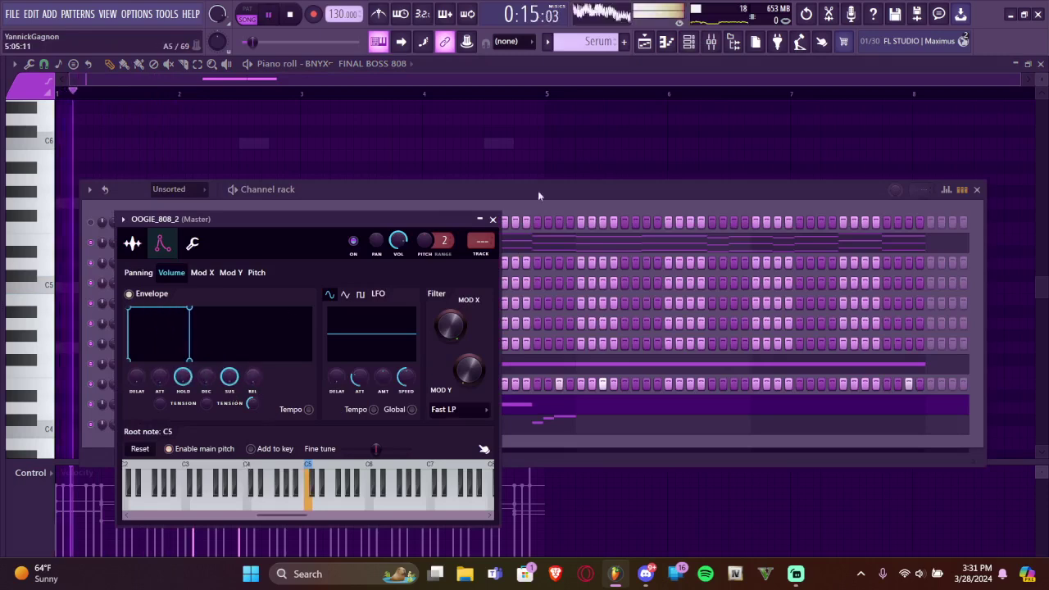
{"action": "left_click", "coordinate": [493, 218]}
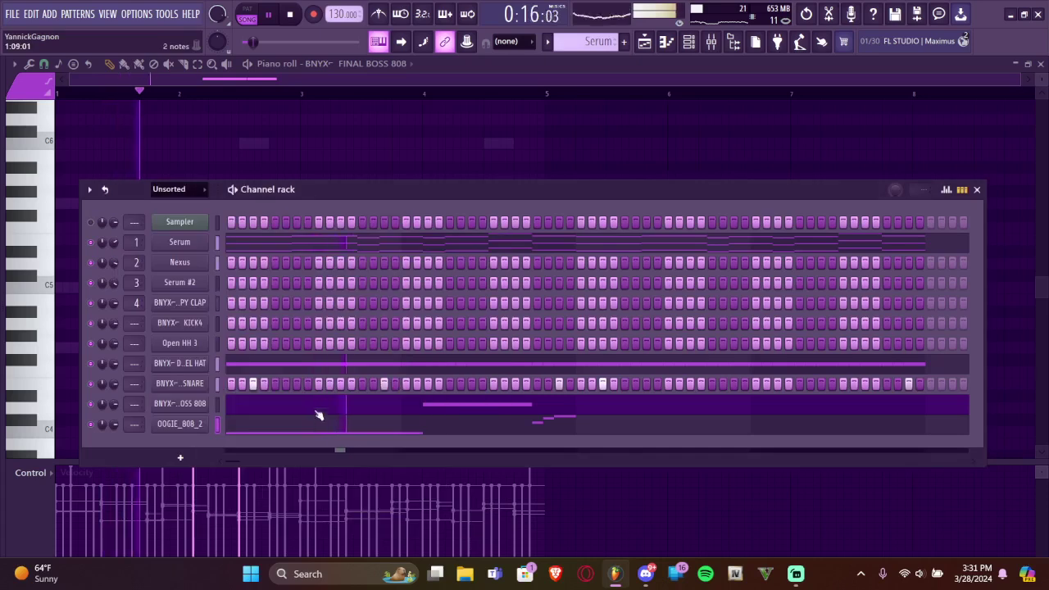
Duplicate the OOGIE_808_2 pattern into bars 3 and 4, and copy the two FINAL BOSS 808 notes into bar 4 at F5 and F4
{"action": "left_click", "coordinate": [358, 428]}
{"action": "left_click", "coordinate": [327, 65]}
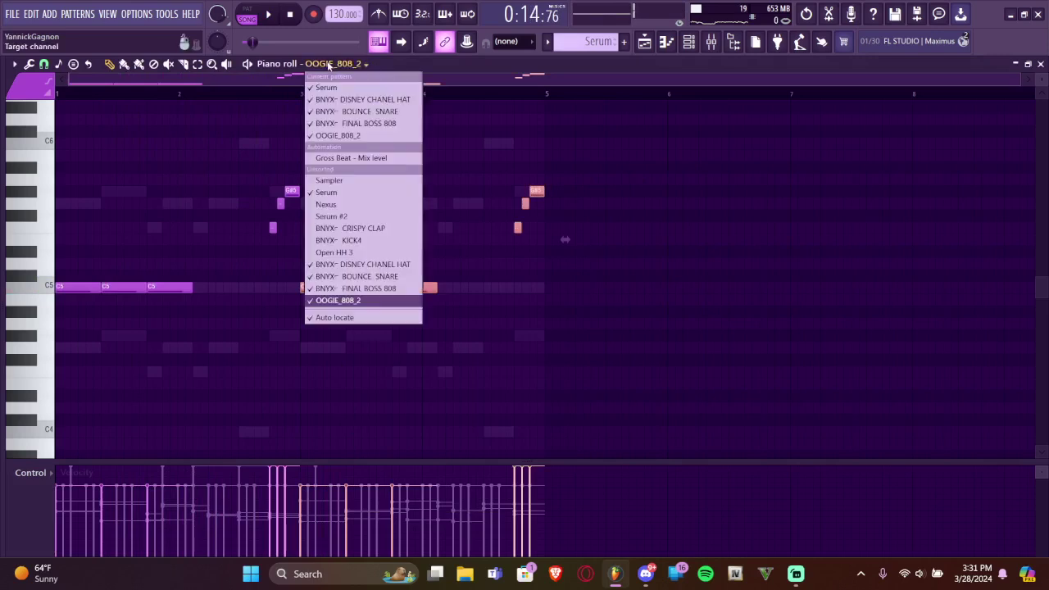
{"action": "left_click", "coordinate": [357, 295]}
{"action": "left_click_drag", "start_coordinate": [215, 287], "coordinate": [501, 238]}
{"action": "left_click", "coordinate": [475, 314], "text": "ctrl"}
{"action": "key", "text": "space"}
{"action": "key", "text": "ctrl+Down"}
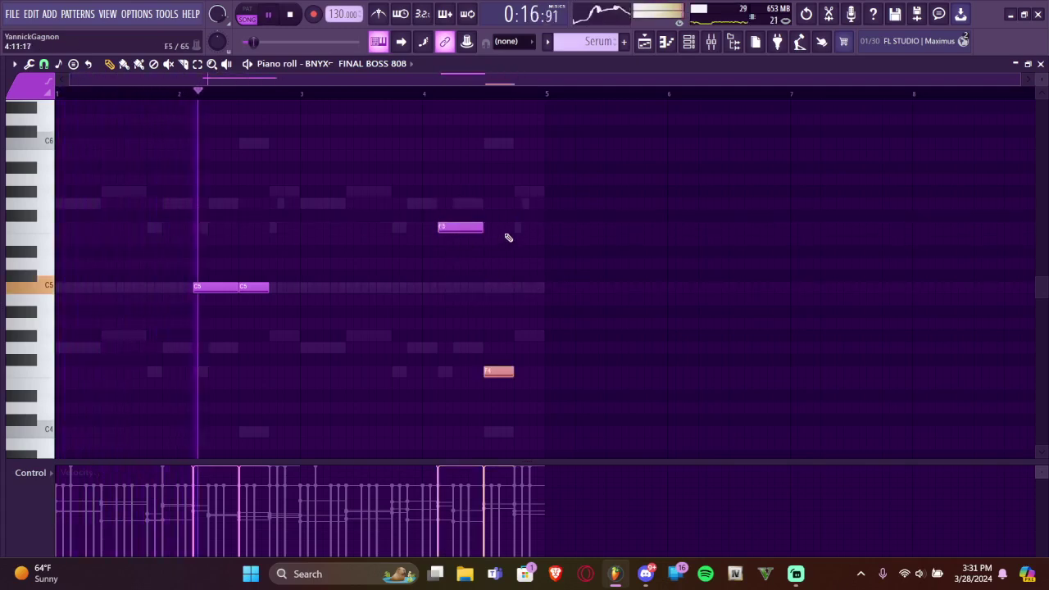
Move both FINAL BOSS 808 notes in bar 4 to G#4
{"action": "left_click_drag", "start_coordinate": [500, 370], "coordinate": [499, 335]}
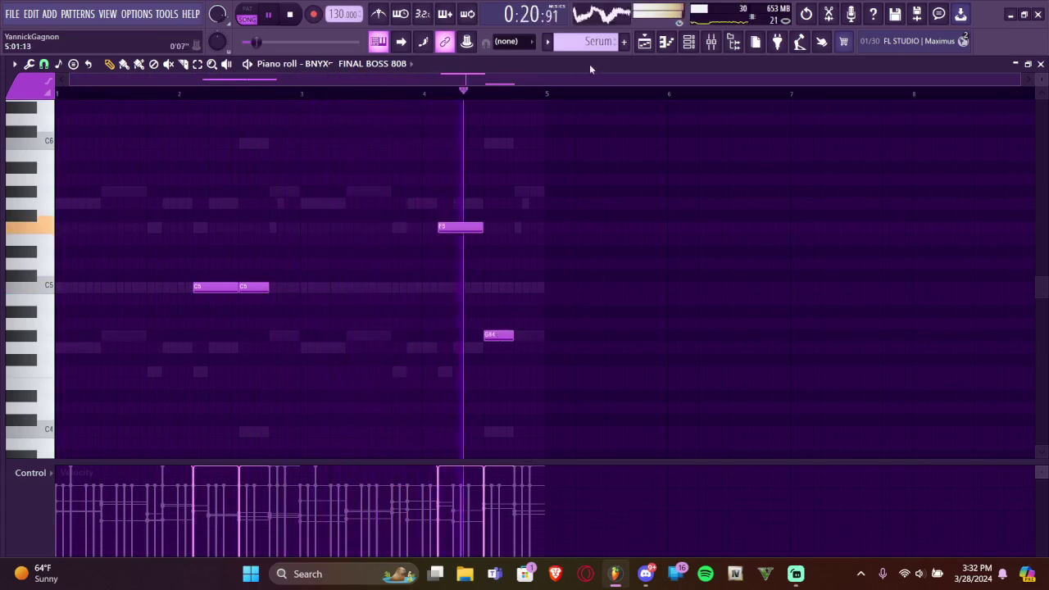
{"action": "key", "text": "space"}
{"action": "scroll", "coordinate": [497, 208], "scroll_direction": "up", "scroll_amount": 2}
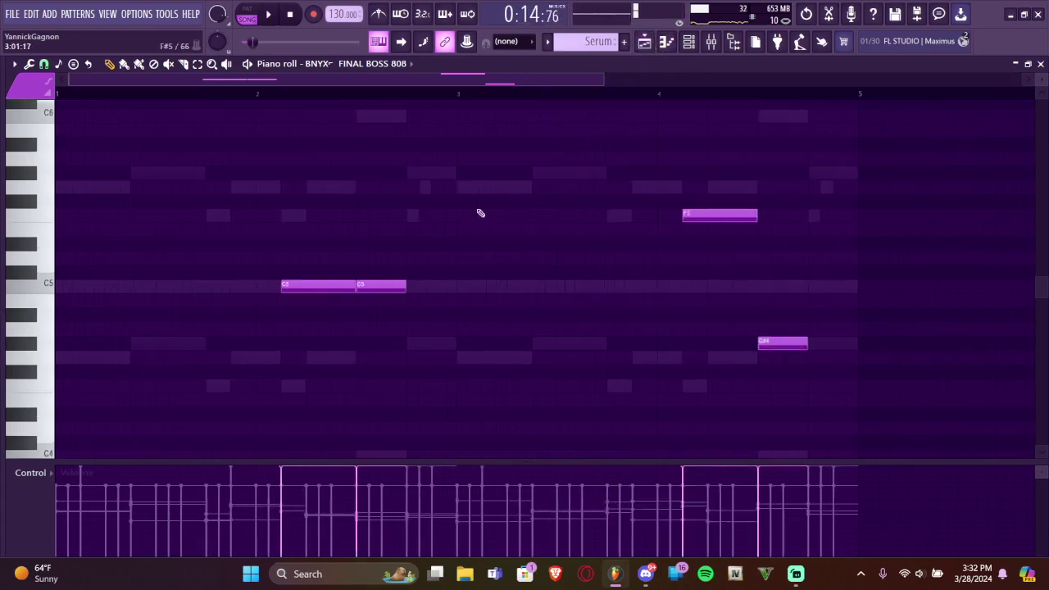
{"action": "left_click_drag", "start_coordinate": [766, 214], "coordinate": [748, 346]}
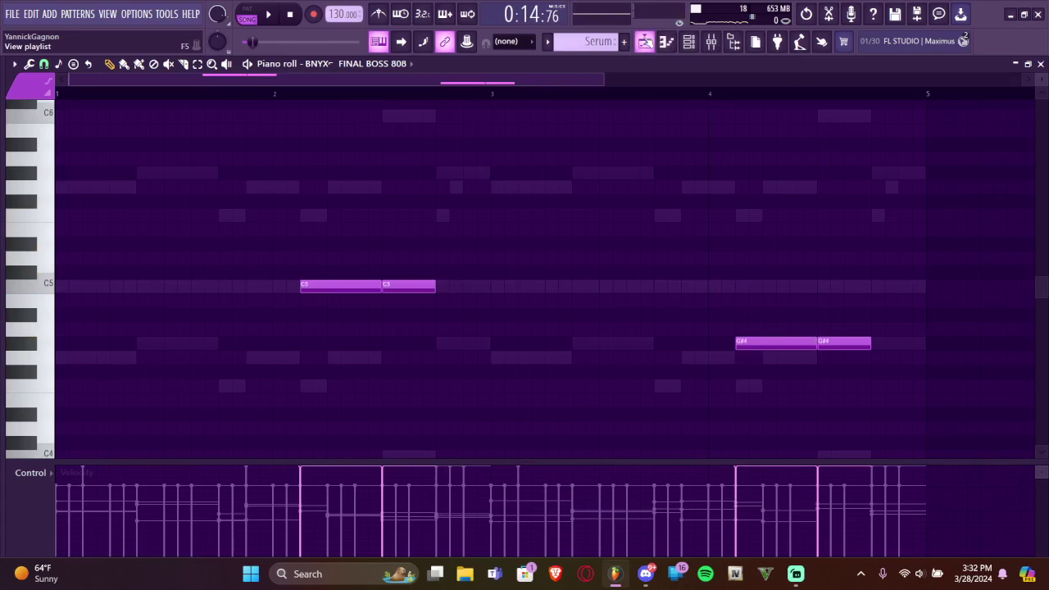
Show the Serum pattern's notes, play from partway through bar 2, and return to the playlist
{"action": "left_click", "coordinate": [378, 41]}
{"action": "double_click", "coordinate": [424, 120]}
{"action": "scroll", "coordinate": [220, 282], "scroll_direction": "down", "scroll_amount": 3}
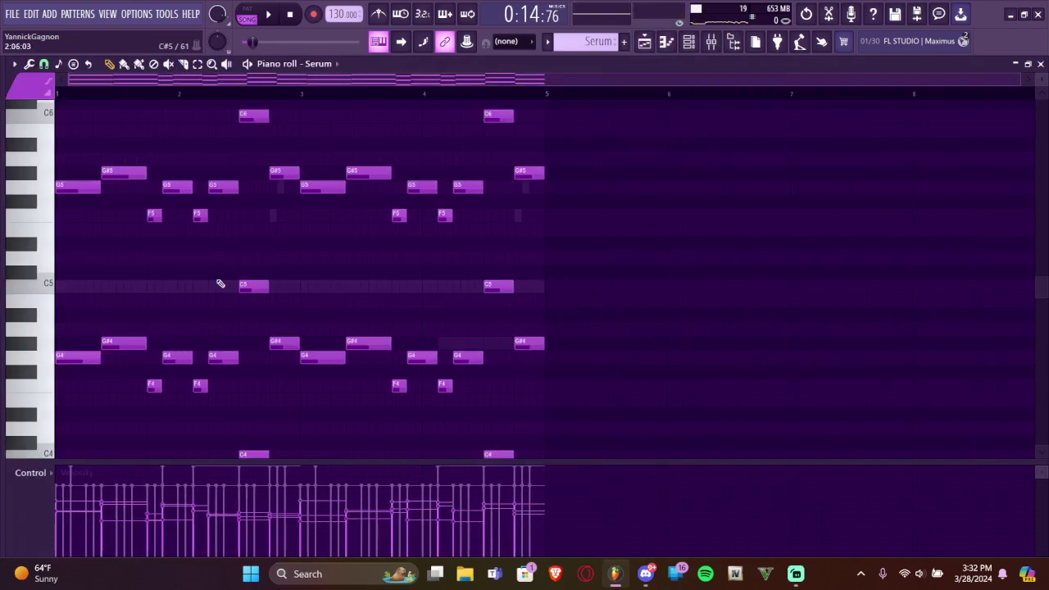
{"action": "key", "text": "alt+F8"}
{"action": "key", "text": "alt+F8"}
{"action": "left_click", "coordinate": [226, 96]}
{"action": "scroll", "coordinate": [239, 171], "scroll_direction": "up", "scroll_amount": 3}
{"action": "key", "text": "space"}
{"action": "key", "text": "space"}
{"action": "scroll", "coordinate": [256, 222], "scroll_direction": "down", "scroll_amount": 3}
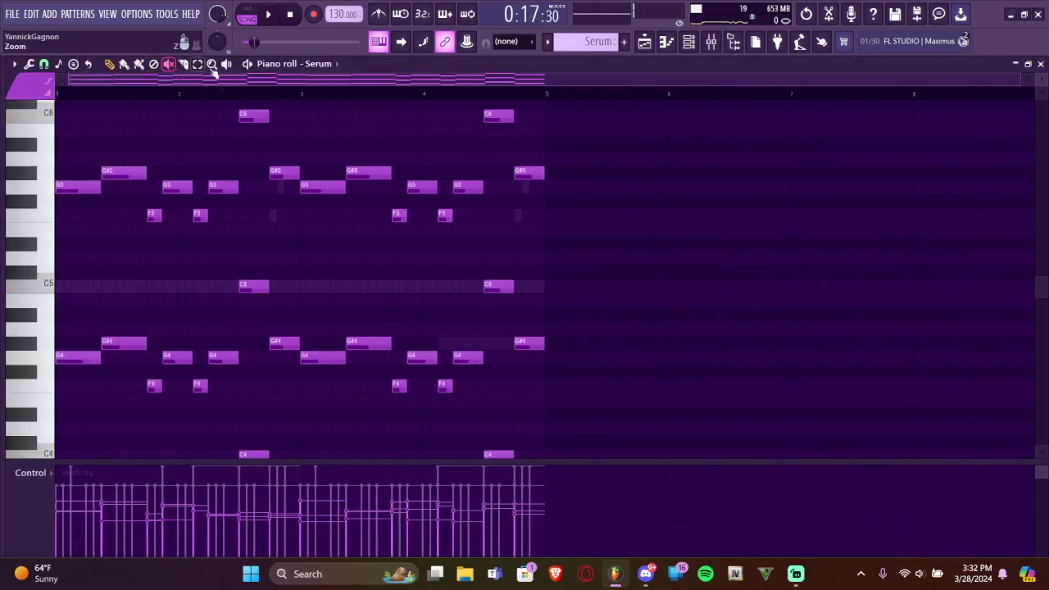
{"action": "left_click", "coordinate": [251, 227]}
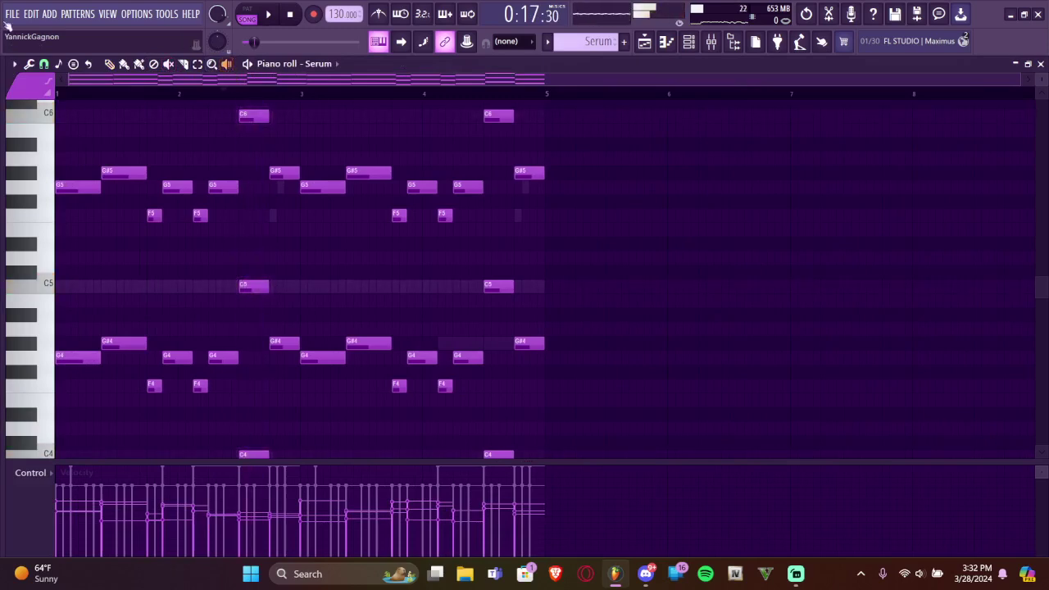
{"action": "key", "text": "space"}
{"action": "key", "text": "F5"}
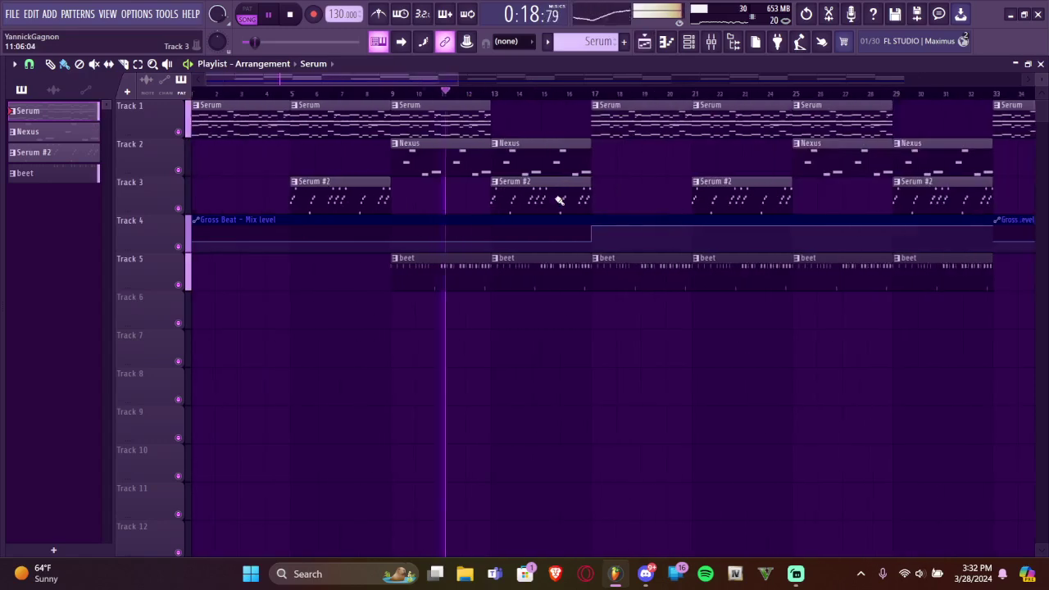
Stop playback, show the mixer with the channel rack, and route the KICK4 channel to mixer track 5
{"action": "left_click", "coordinate": [711, 42]}
{"action": "left_click", "coordinate": [687, 43]}
{"action": "left_click", "coordinate": [688, 41]}
{"action": "left_click", "coordinate": [688, 41]}
{"action": "key", "text": "space"}
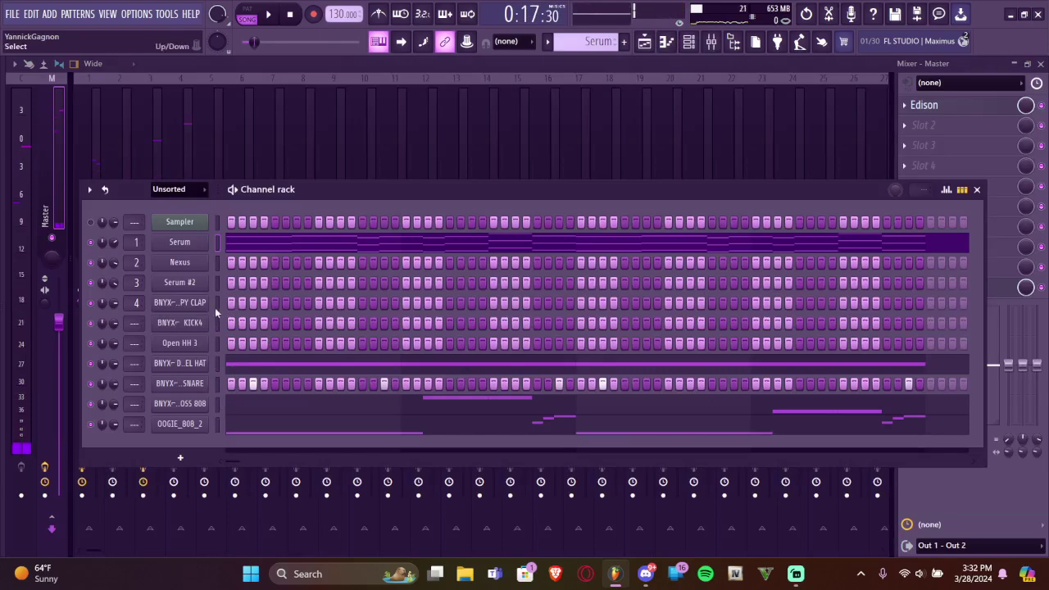
{"action": "scroll", "coordinate": [125, 322], "scroll_direction": "up", "scroll_amount": 1}
{"action": "scroll", "coordinate": [125, 322], "scroll_direction": "up", "scroll_amount": 5}
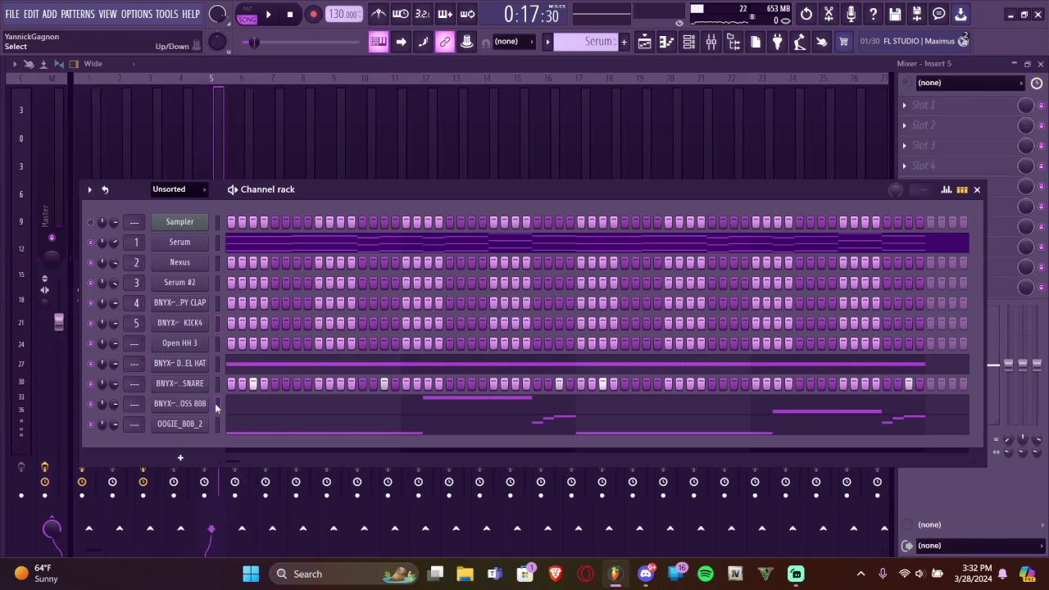
Move FINAL BOSS 808 and OOGIE_808_2 directly below KICK4 and route them to mixer tracks 6 and 7
{"action": "key", "text": "alt+Up"}
{"action": "key", "text": "alt+Up"}
{"action": "key", "text": "alt+Up"}
{"action": "key", "text": "Down"}
{"action": "key", "text": "Down"}
{"action": "key", "text": "Down"}
{"action": "key", "text": "Down"}
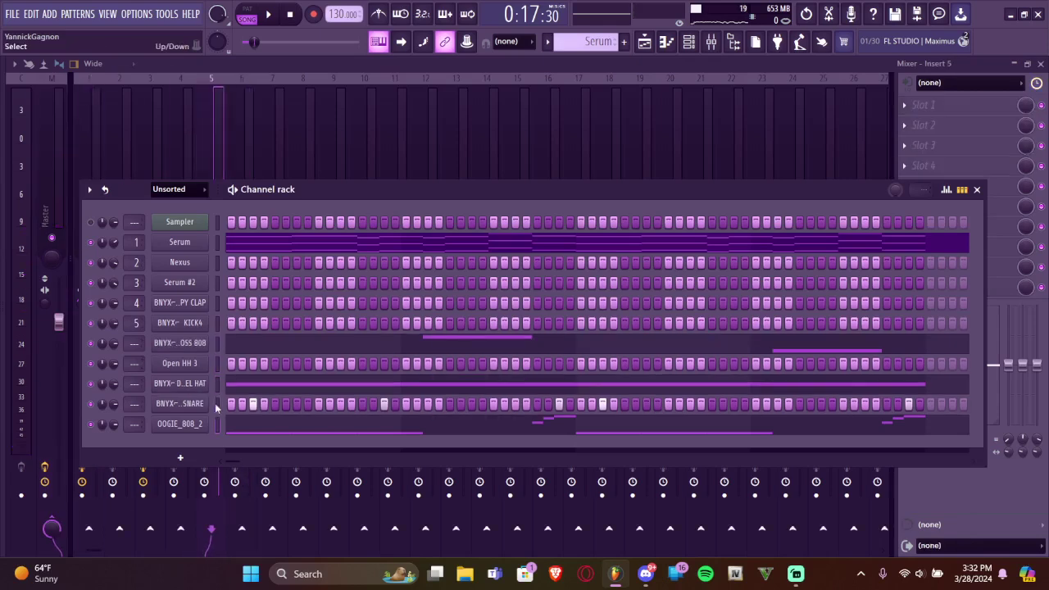
{"action": "key", "text": "alt+Up"}
{"action": "key", "text": "alt+Up"}
{"action": "key", "text": "alt+Up"}
{"action": "scroll", "coordinate": [131, 344], "scroll_direction": "up", "scroll_amount": 5}
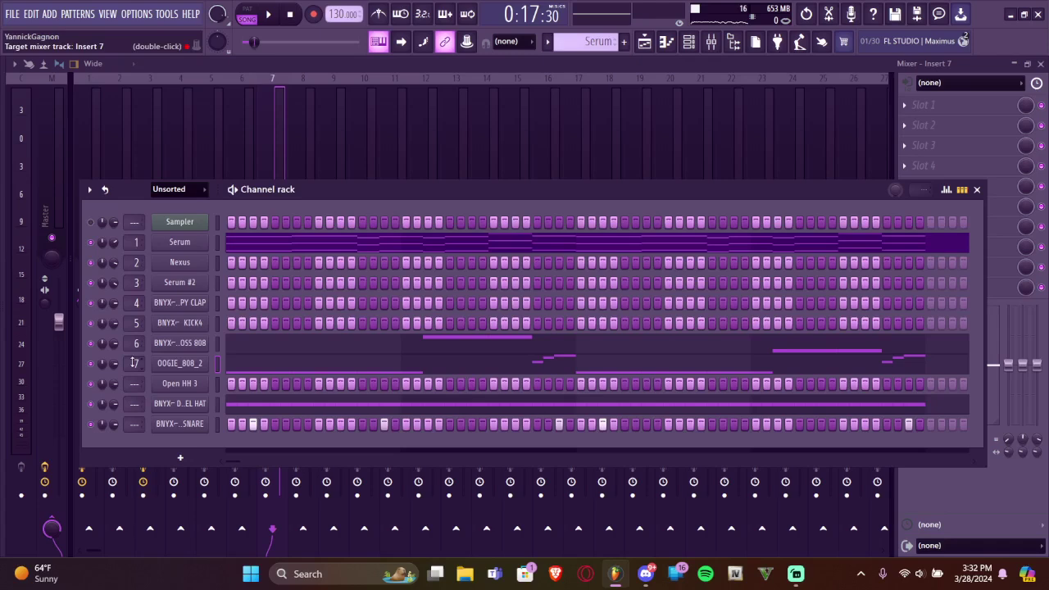
Order BOUNCE SNARE, DISNEY CHANEL HAT and Open HH 3 below the 808s and route them to mixer tracks 8, 9 and 10
{"action": "left_click", "coordinate": [208, 407]}
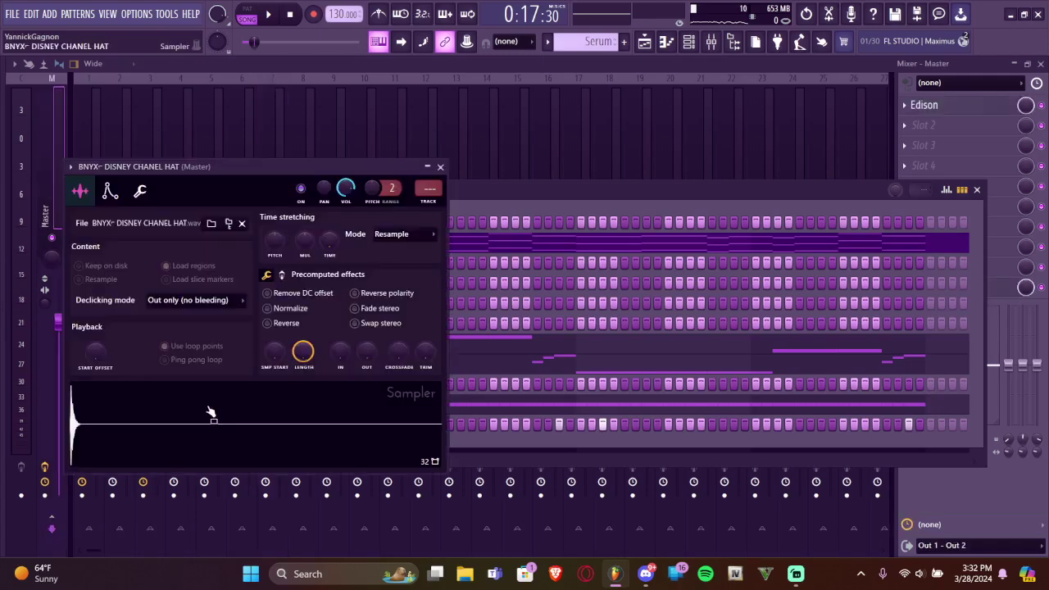
{"action": "key", "text": "Escape"}
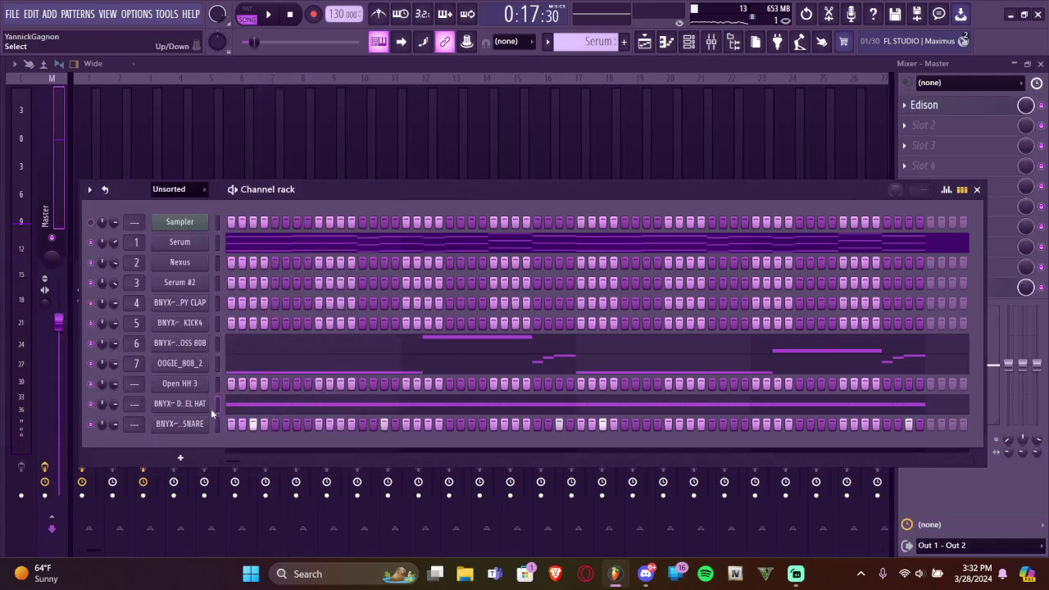
{"action": "key", "text": "alt+Up"}
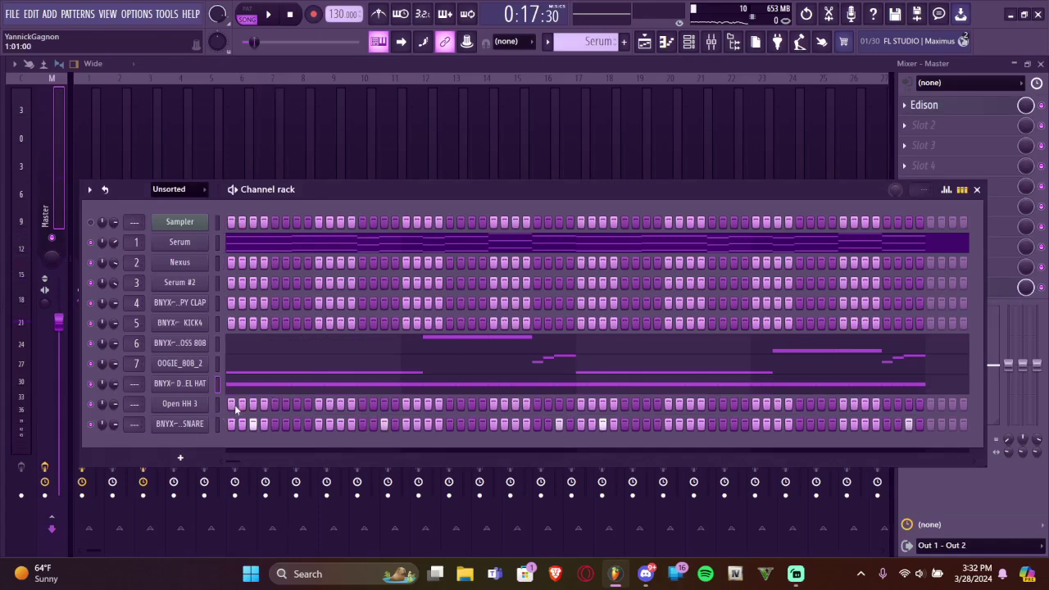
{"action": "scroll", "coordinate": [136, 380], "scroll_direction": "up", "scroll_amount": 4}
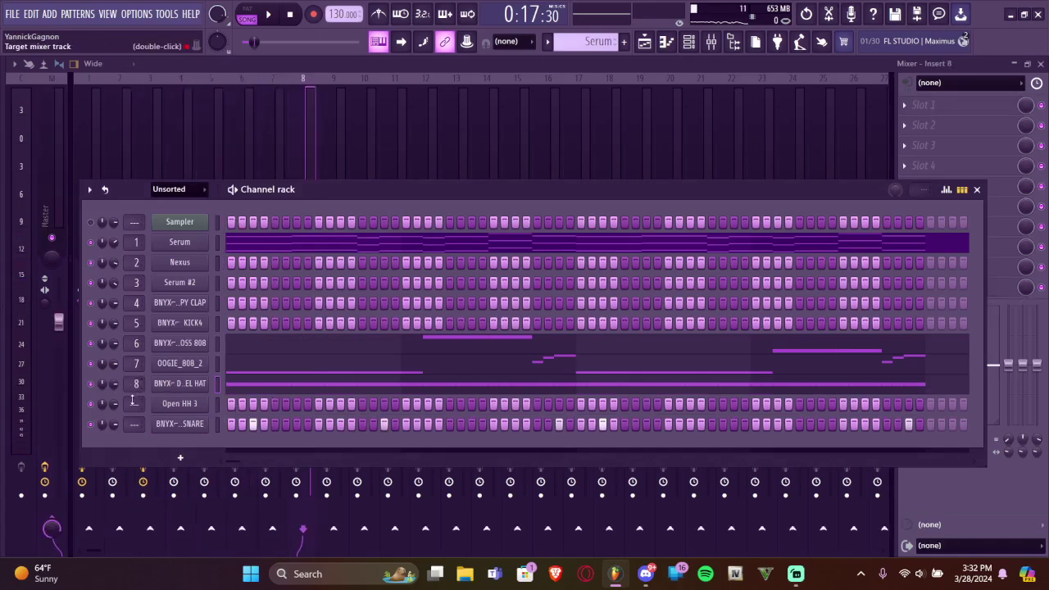
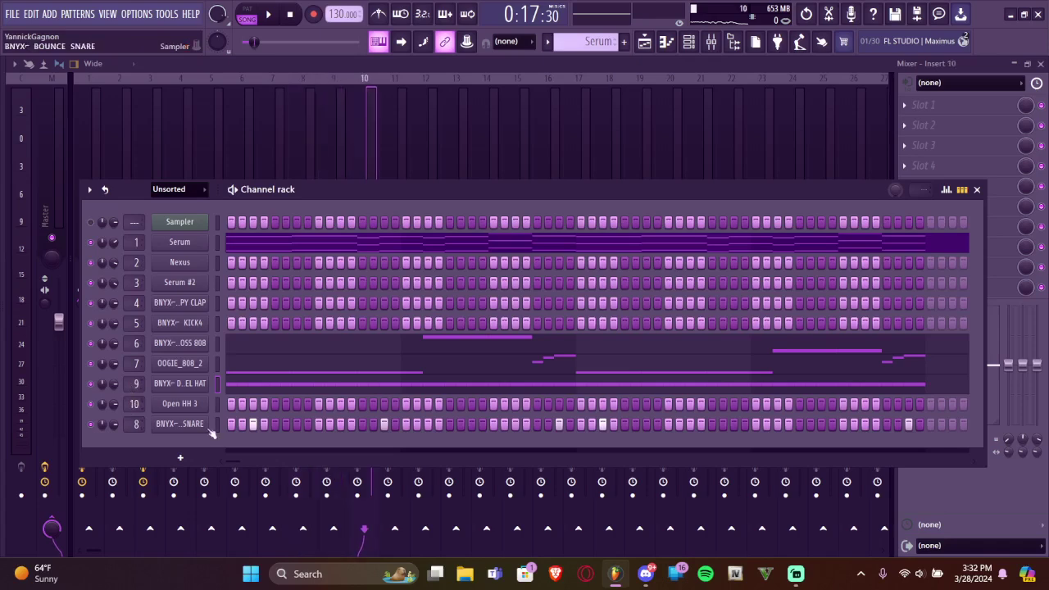
{"action": "key", "text": "alt+Up"}
{"action": "key", "text": "alt+Up"}
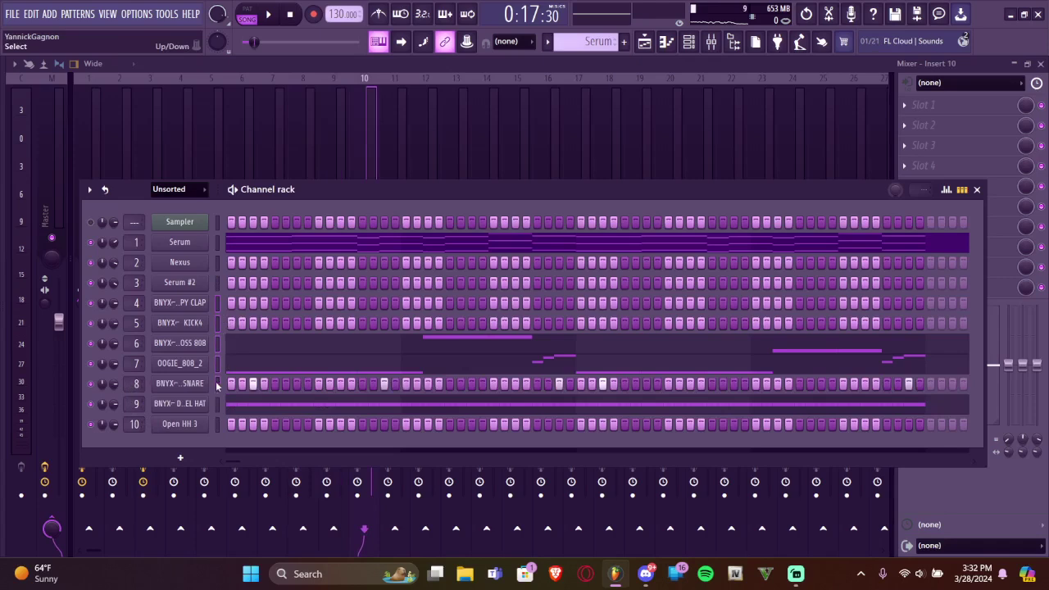
Link the channels from CRISPY CLAP through Open HH 3 to mixer tracks 4 to 10 with their names, and solo the clap track
{"action": "left_click", "coordinate": [709, 46]}
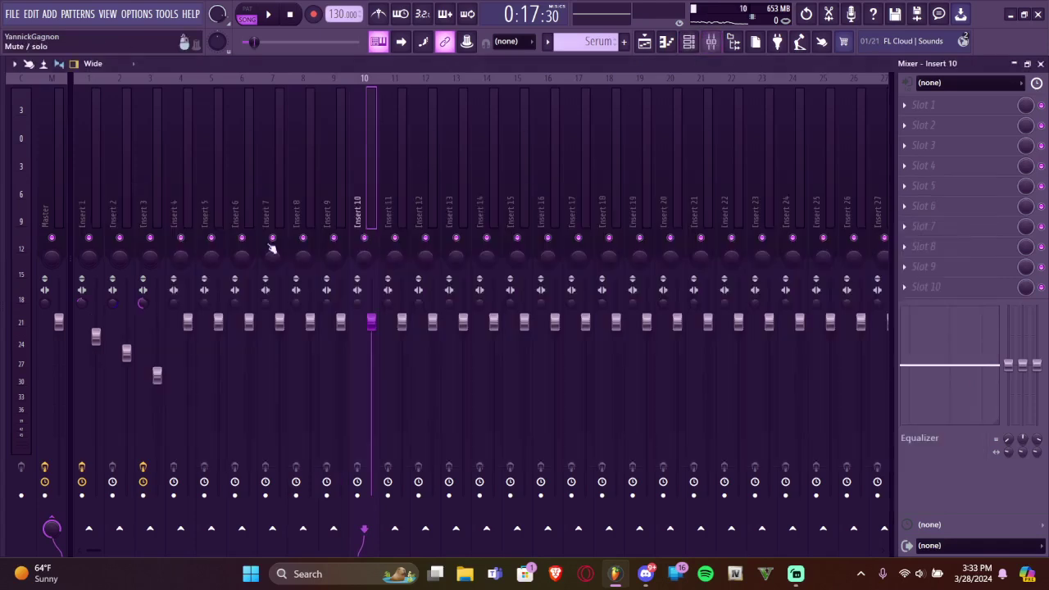
{"action": "left_click", "coordinate": [693, 45]}
{"action": "left_click", "coordinate": [694, 45]}
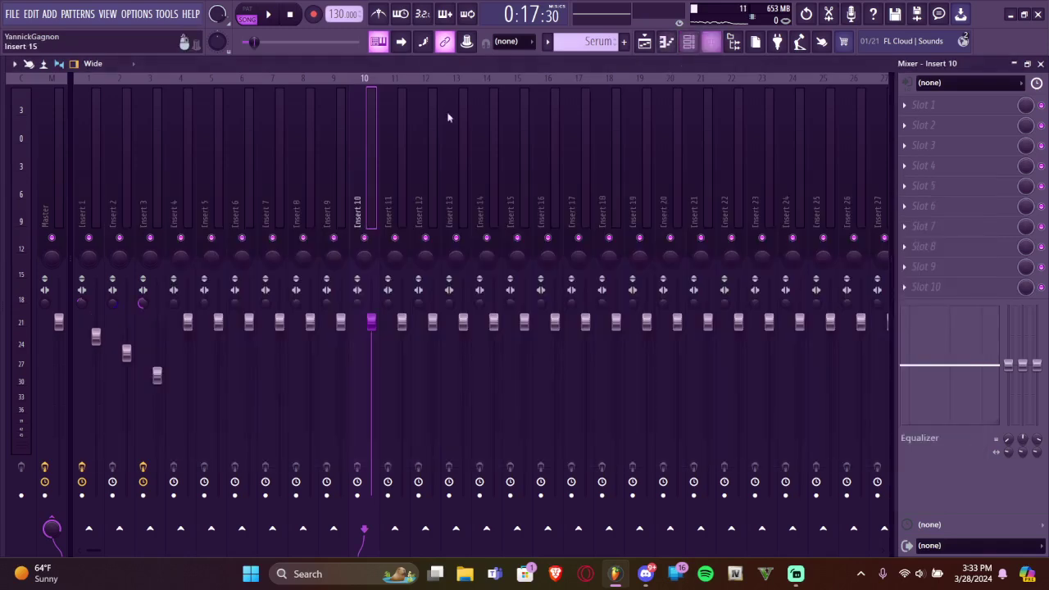
{"action": "left_click", "coordinate": [182, 209]}
{"action": "key", "text": "ctrl+shift+l"}
{"action": "key", "text": "space"}
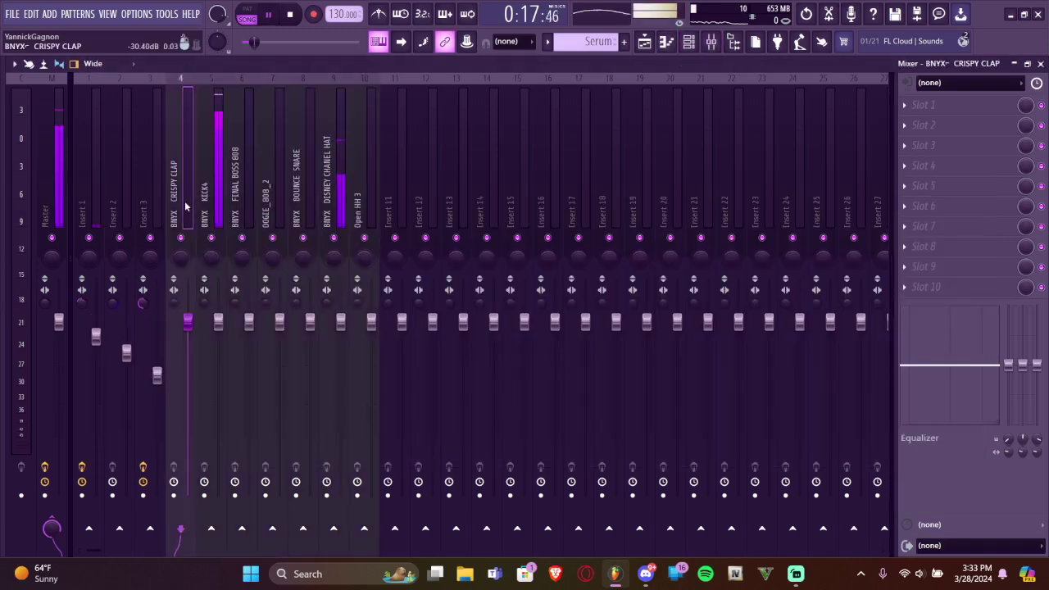
{"action": "key", "text": "space"}
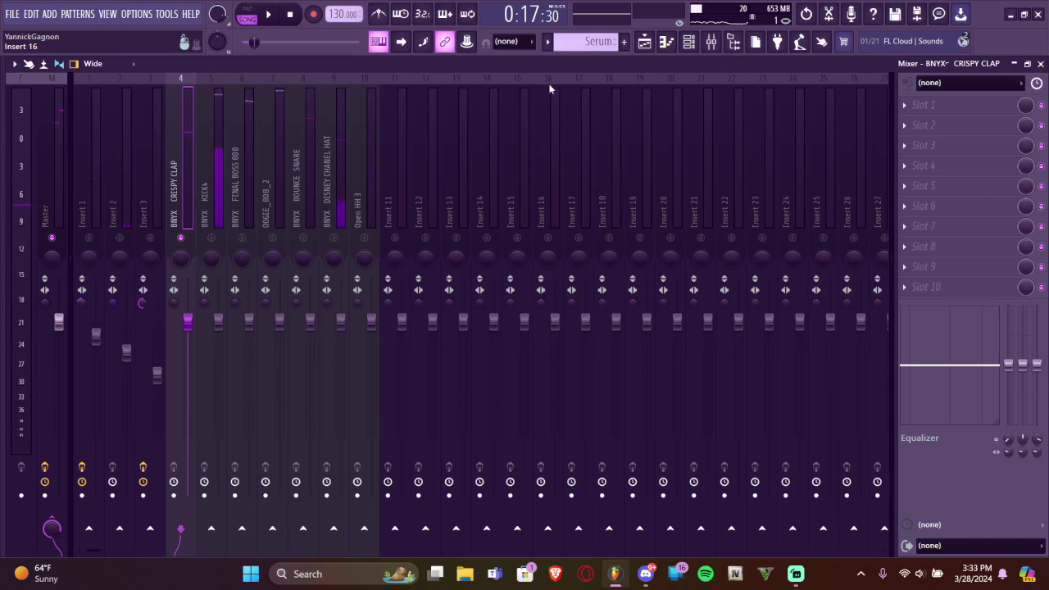
Select bars 9 to 12 in the playlist as the playback range, play it briefly, and return to the mixer
{"action": "left_click", "coordinate": [644, 41]}
{"action": "scroll", "coordinate": [285, 199], "scroll_direction": "up", "scroll_amount": 5}
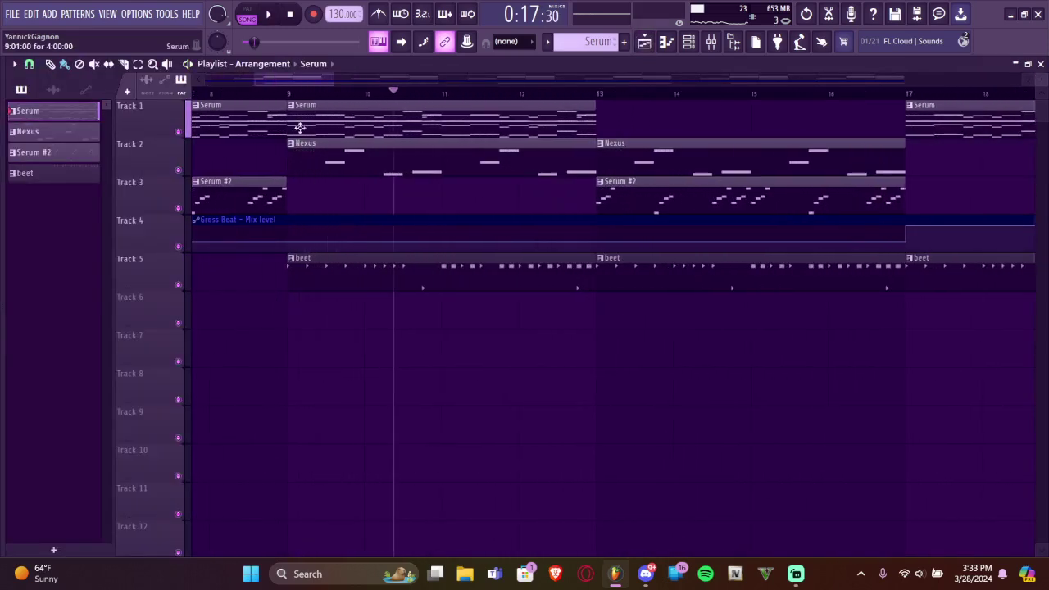
{"action": "left_click_drag", "start_coordinate": [293, 93], "coordinate": [542, 109]}
{"action": "key", "text": "space"}
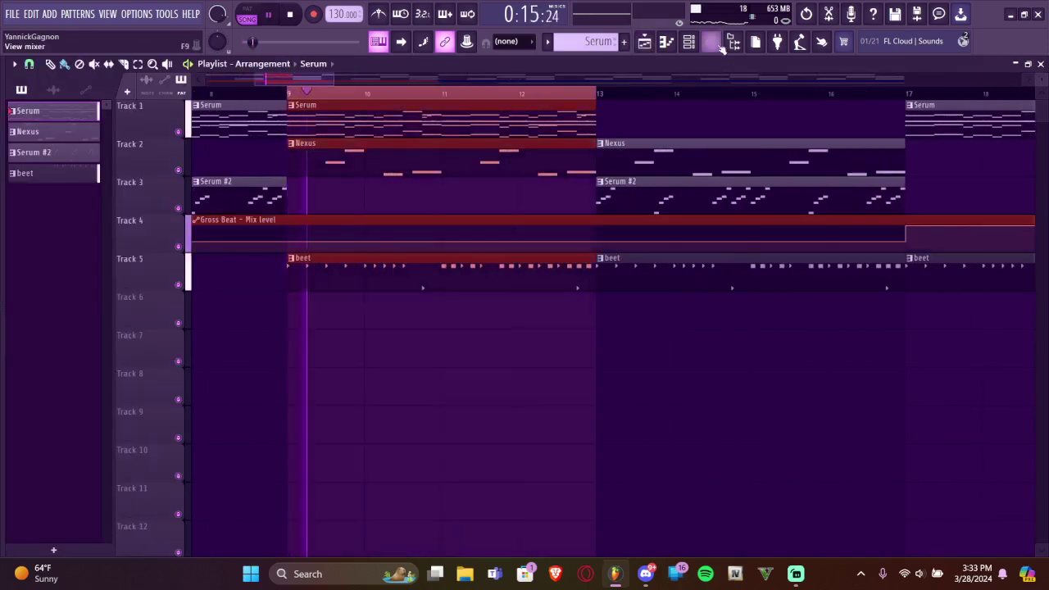
{"action": "key", "text": "F9"}
{"action": "key", "text": "space"}
Load the Claps.fst mixer track state onto the clap's track 4 and play the result
{"action": "left_click", "coordinate": [14, 64]}
{"action": "mouse_move", "coordinate": [34, 224]}
{"action": "left_click", "coordinate": [189, 227]}
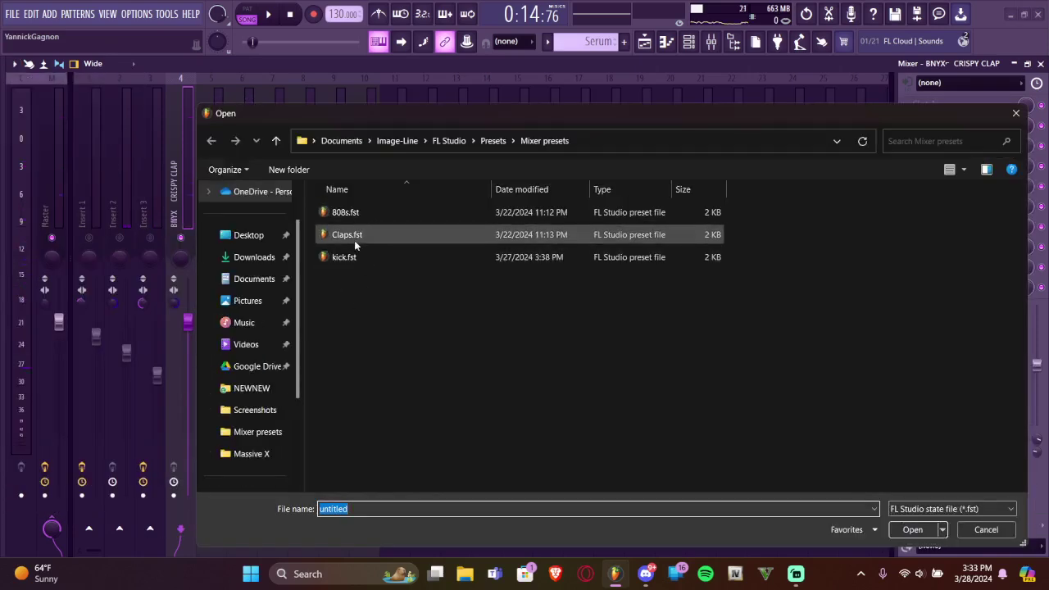
{"action": "double_click", "coordinate": [354, 240]}
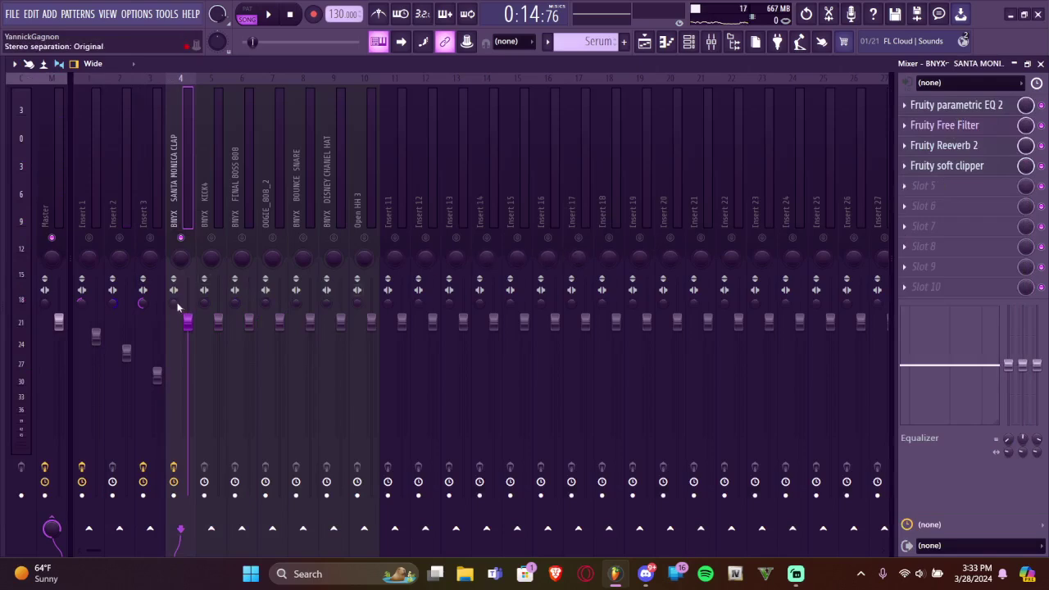
{"action": "key", "text": "space"}
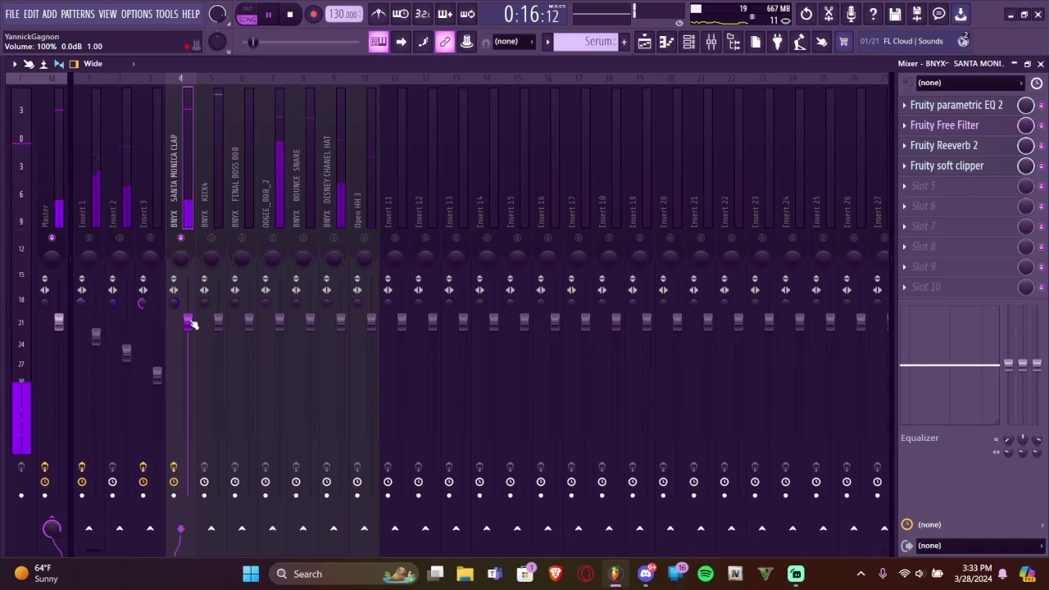
{"action": "key", "text": "space"}
Unmute the KICK4 mixer track 5 and load the kick.fst mixer track state onto it
{"action": "left_click", "coordinate": [218, 238]}
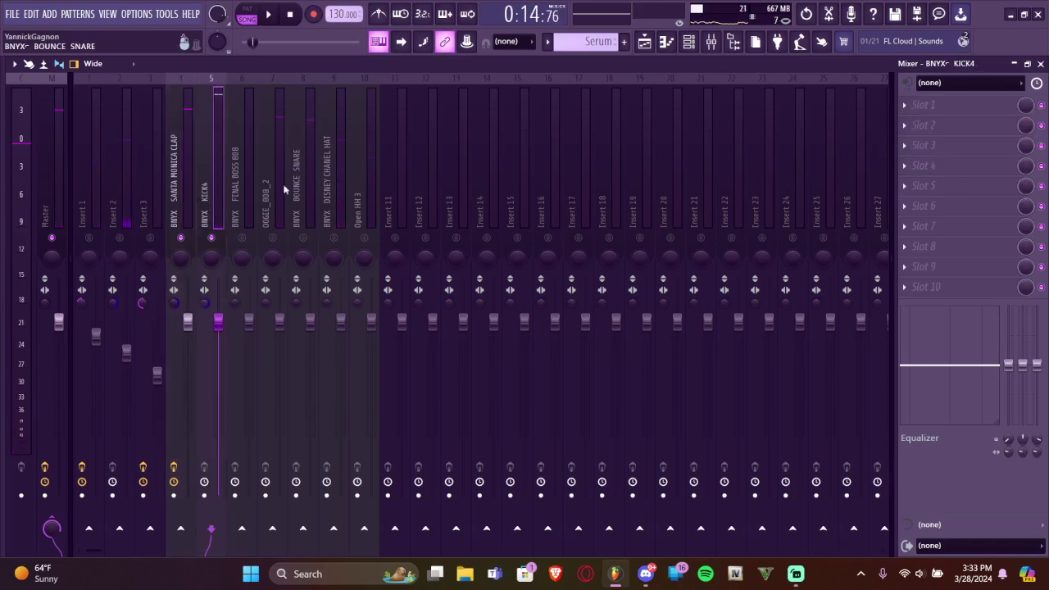
{"action": "left_click", "coordinate": [14, 64]}
{"action": "mouse_move", "coordinate": [49, 225]}
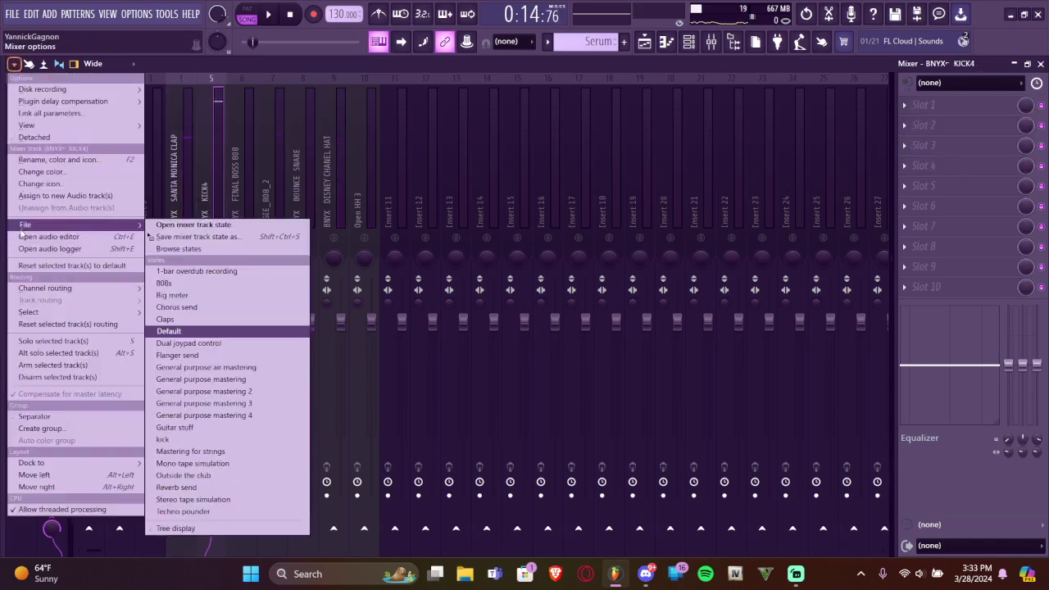
{"action": "left_click", "coordinate": [230, 224]}
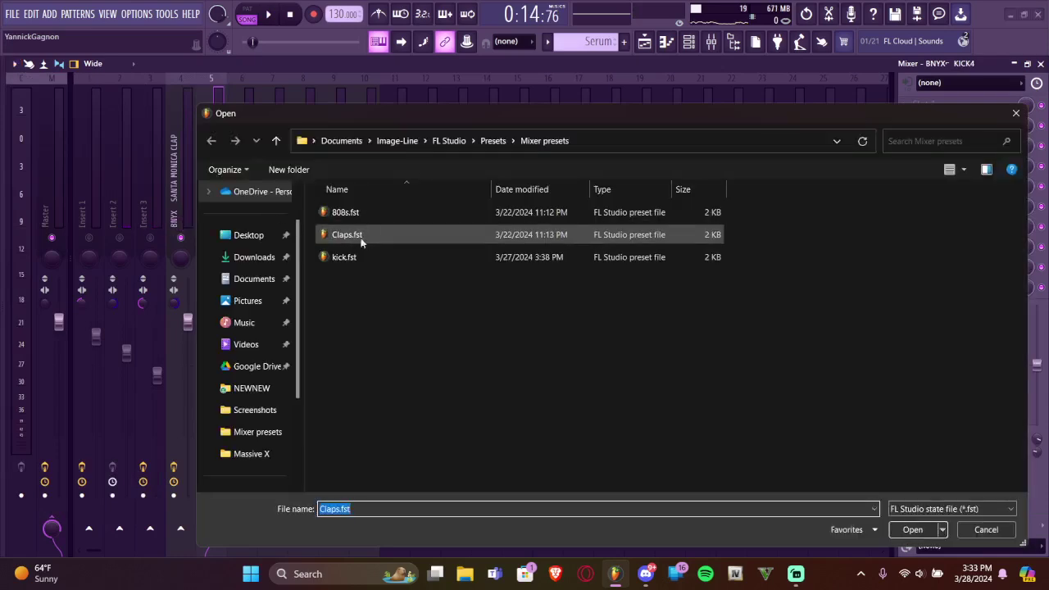
{"action": "double_click", "coordinate": [350, 257]}
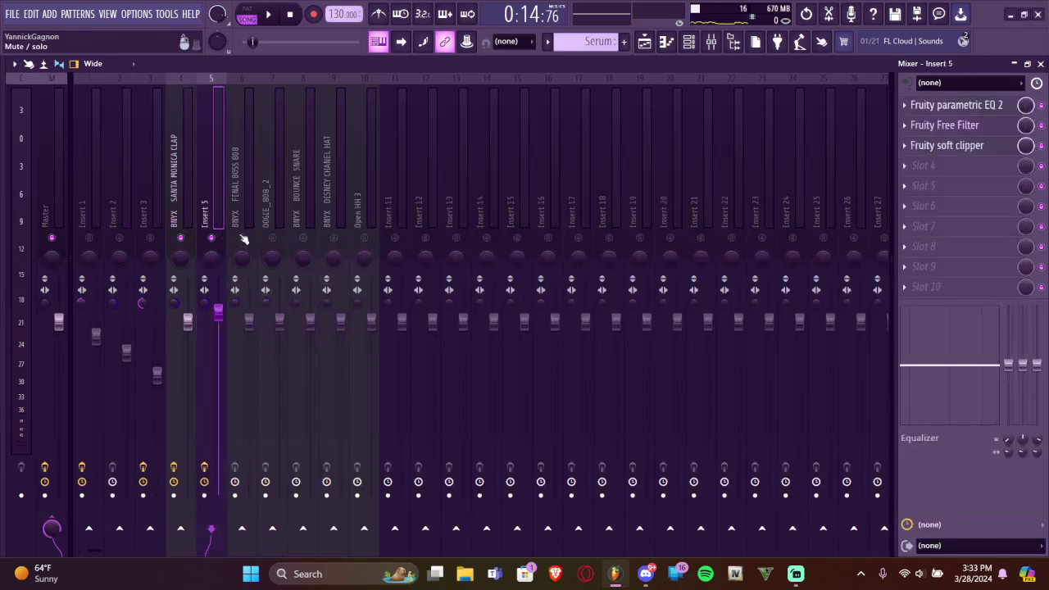
Unmute the FINAL BOSS 808 mixer track, load the 808s.fst state onto it, lower its volume slightly, and play the result
{"action": "left_click", "coordinate": [241, 234]}
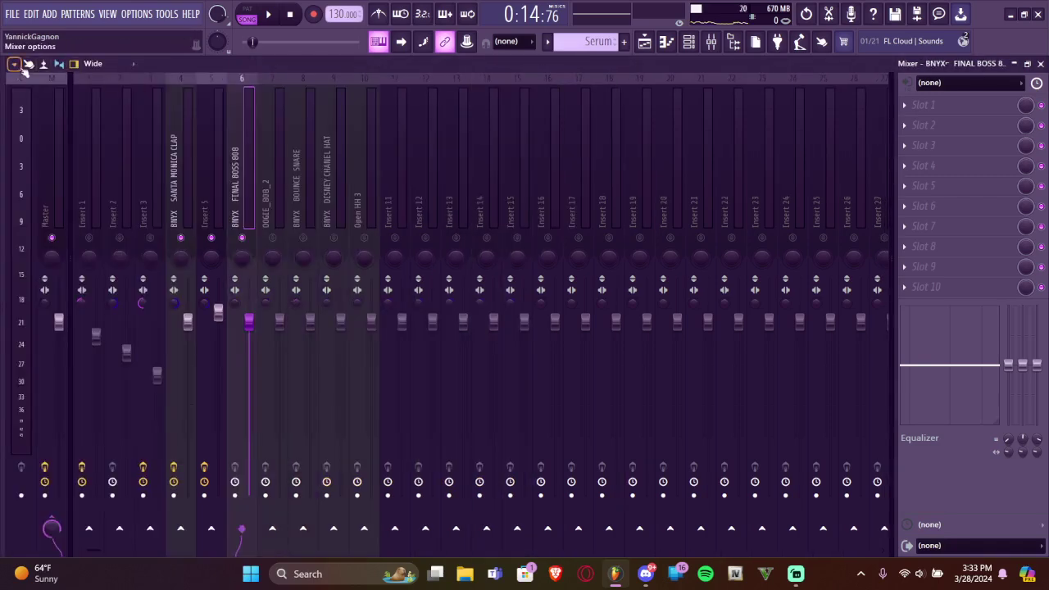
{"action": "left_click", "coordinate": [16, 65]}
{"action": "mouse_move", "coordinate": [65, 230]}
{"action": "left_click", "coordinate": [179, 234]}
{"action": "double_click", "coordinate": [328, 211]}
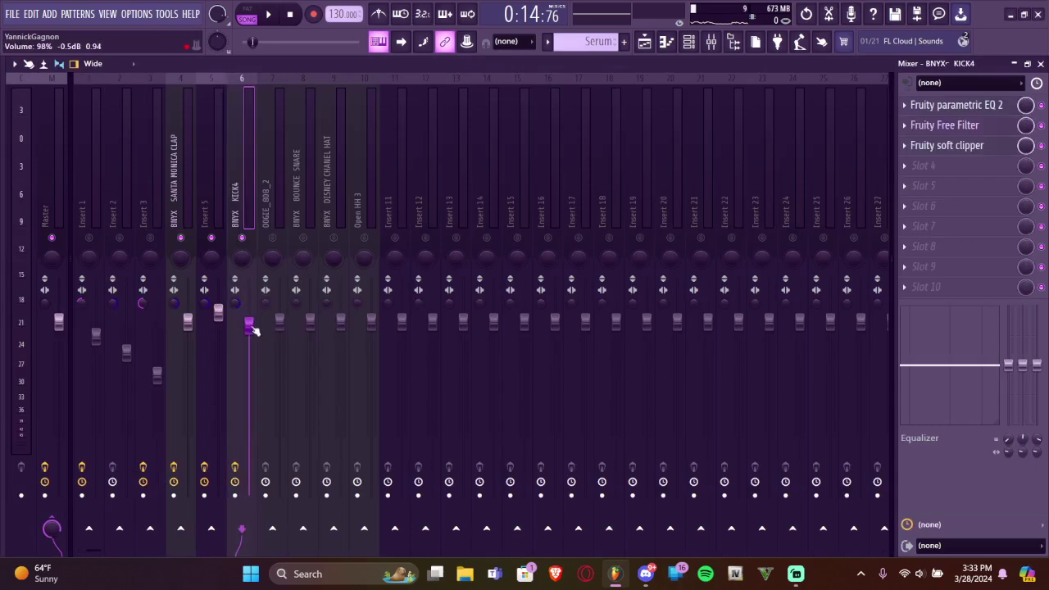
{"action": "left_click", "coordinate": [184, 207]}
{"action": "key", "text": "space"}
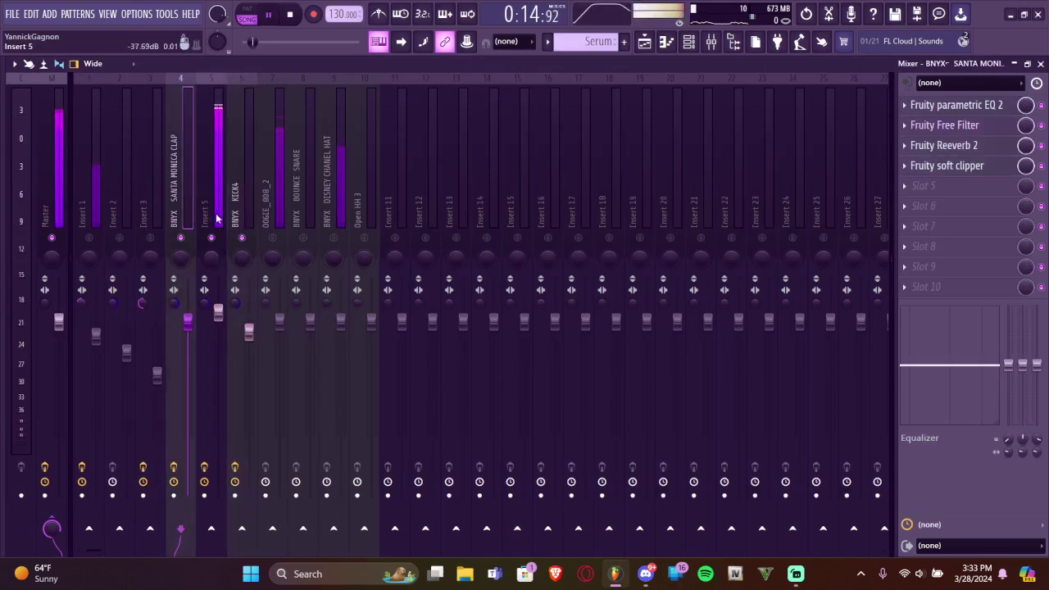
Unmute the OOGIE_808_2 mixer track 7, load the 808s.fst mixer track state onto it, and play the result
{"action": "left_click", "coordinate": [279, 242]}
{"action": "key", "text": "space"}
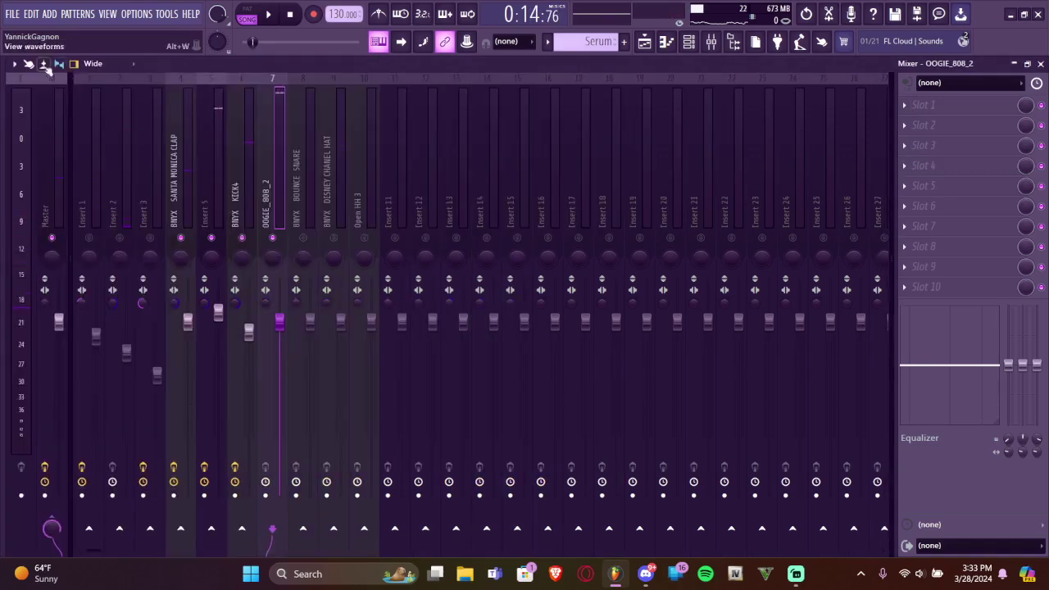
{"action": "left_click", "coordinate": [15, 64]}
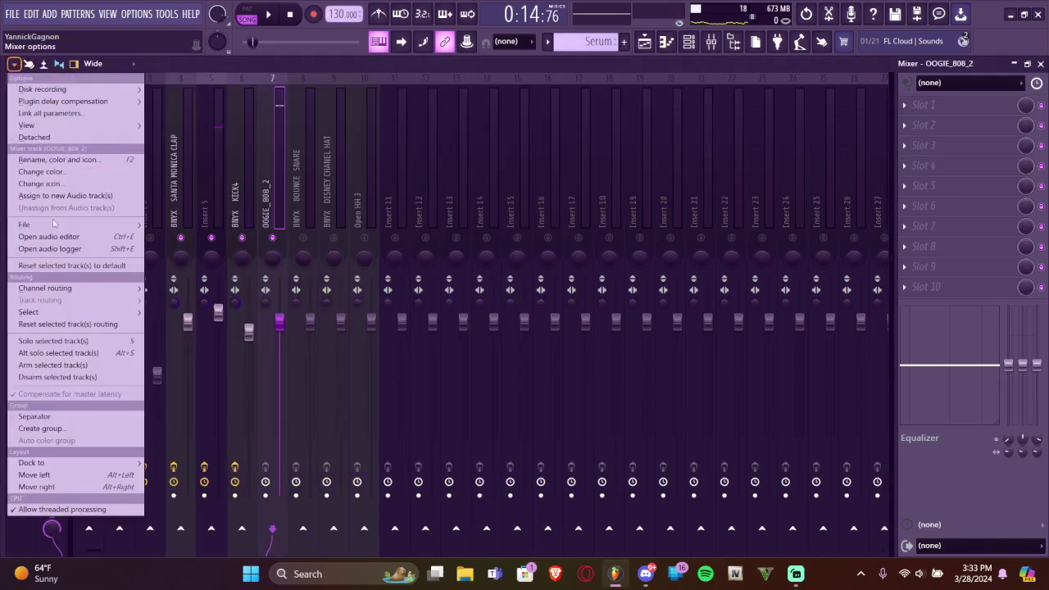
{"action": "mouse_move", "coordinate": [49, 224]}
{"action": "left_click", "coordinate": [185, 224]}
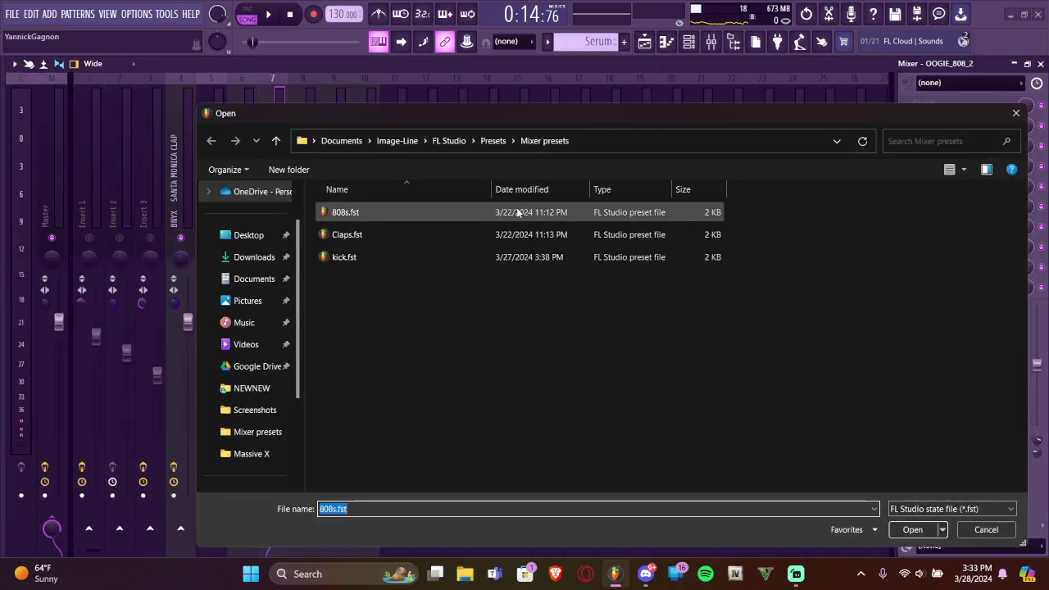
{"action": "double_click", "coordinate": [369, 213]}
{"action": "key", "text": "space"}
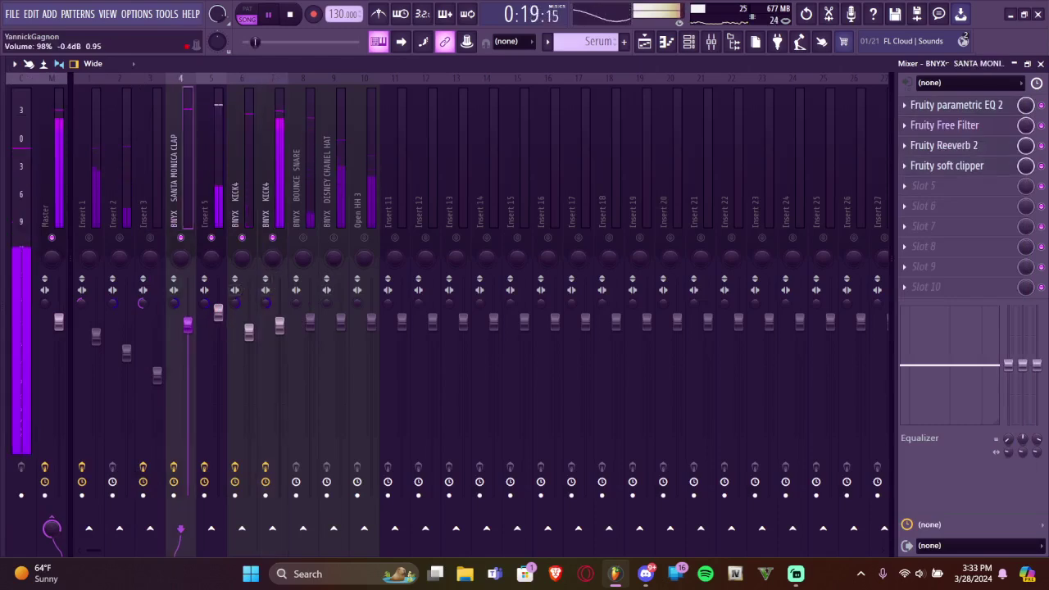
Slightly lower the volume of mixer tracks 4 to 7 together during playback
{"action": "left_click", "coordinate": [223, 213], "text": "shift"}
{"action": "left_click", "coordinate": [191, 222], "text": "ctrl+shift"}
{"action": "key", "text": "space"}
{"action": "left_click_drag", "start_coordinate": [219, 314], "coordinate": [219, 323]}
Route 808 tracks 6 and 7 only to Insert 11, and sidechain Insert 5 to Insert 11
{"action": "left_click", "coordinate": [255, 208]}
{"action": "left_click", "coordinate": [259, 210]}
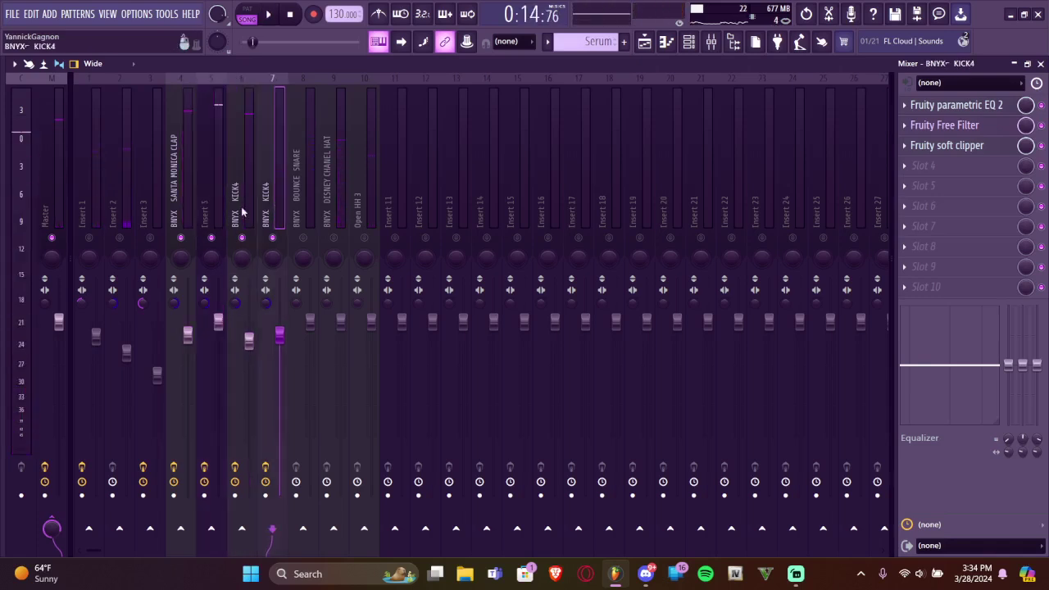
{"action": "right_click", "coordinate": [397, 525]}
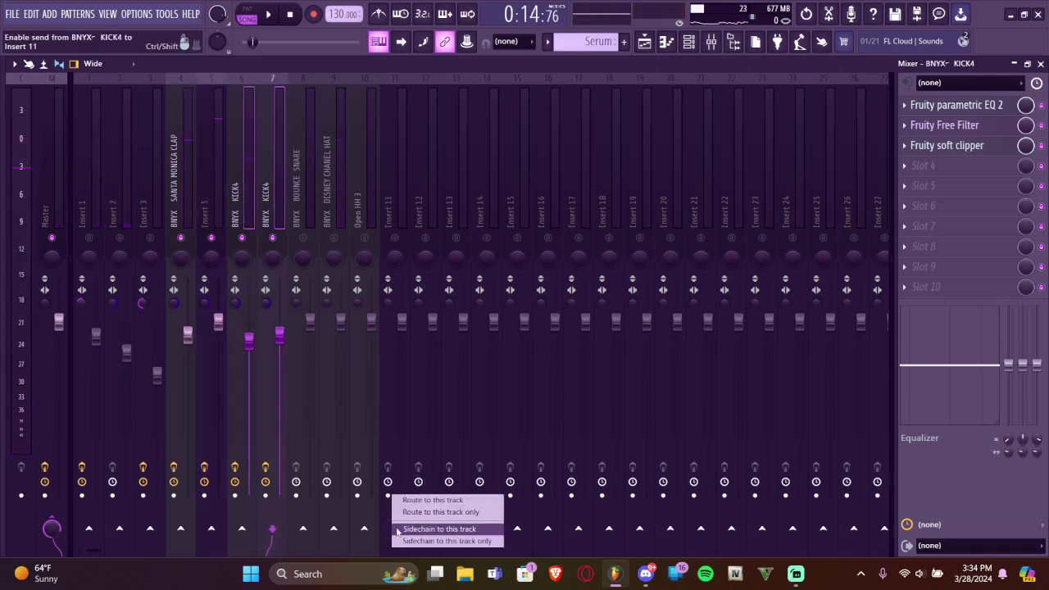
{"action": "left_click", "coordinate": [406, 513]}
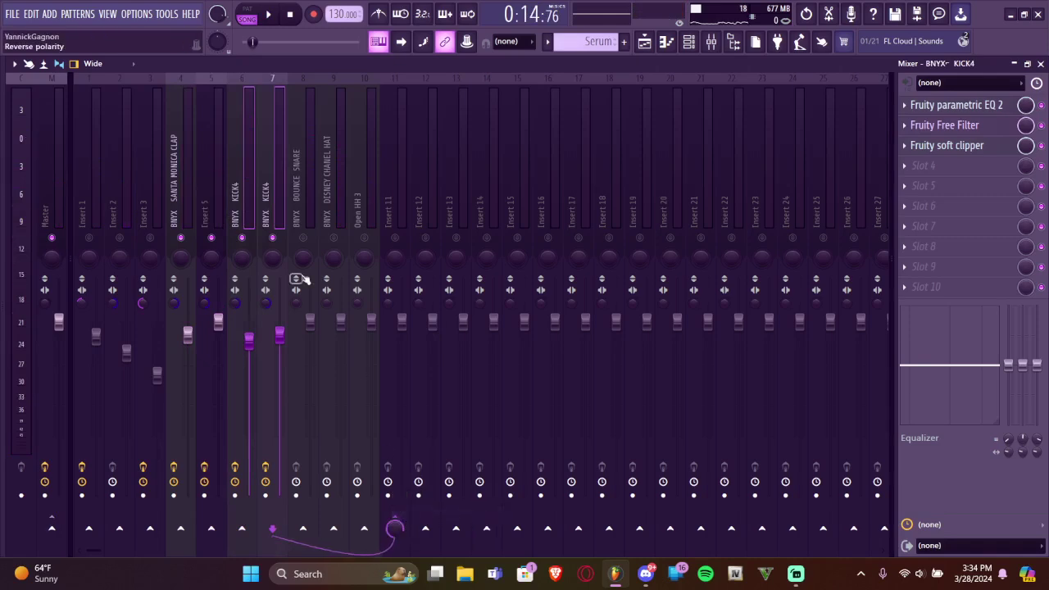
{"action": "left_click", "coordinate": [217, 207]}
{"action": "right_click", "coordinate": [397, 527]}
{"action": "left_click", "coordinate": [402, 529]}
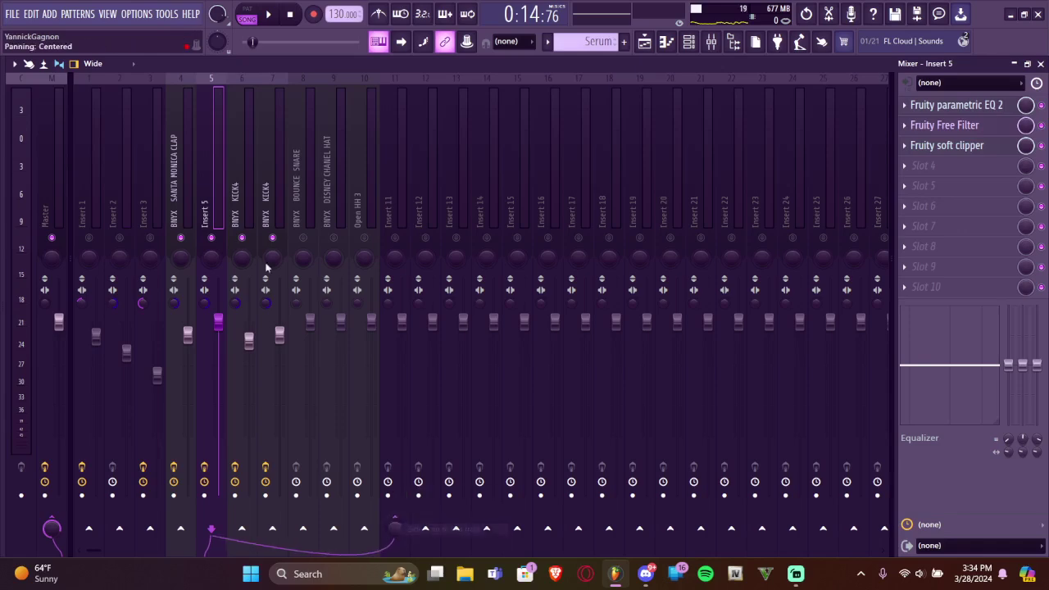
Add Fruity Limiter to Insert 11 and lower its soft saturation threshold to about -11.5 dB during playback
{"action": "left_click", "coordinate": [396, 224]}
{"action": "left_click", "coordinate": [909, 105]}
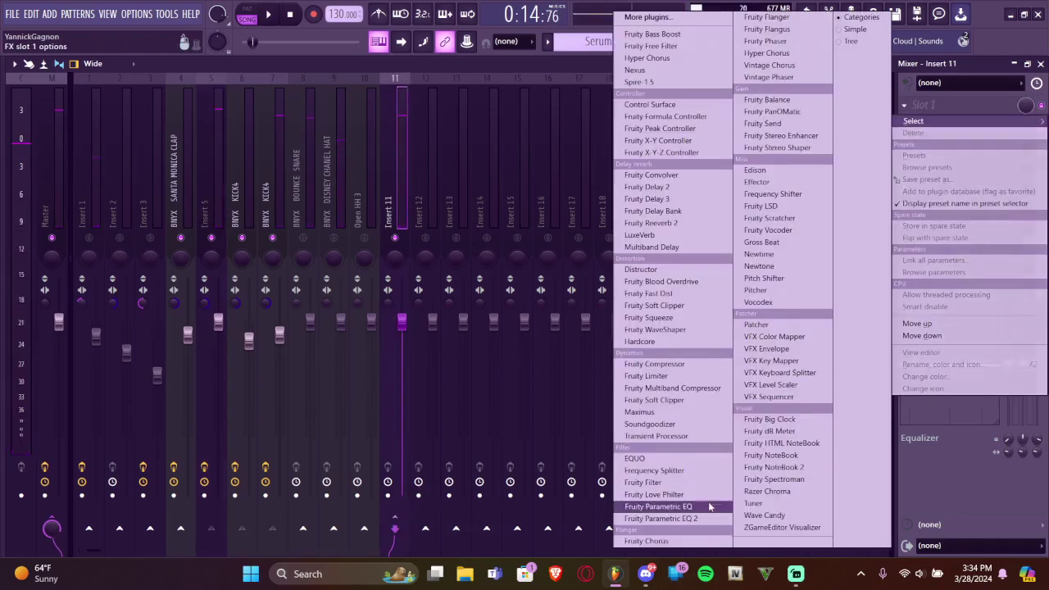
{"action": "left_click", "coordinate": [655, 375]}
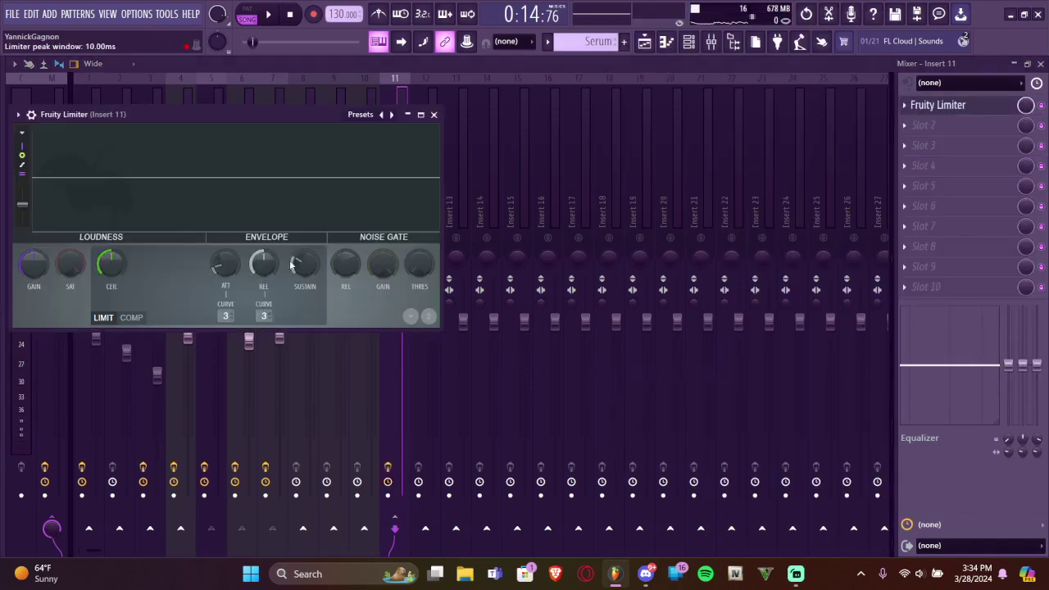
{"action": "left_click_drag", "start_coordinate": [305, 265], "coordinate": [305, 233]}
{"action": "key", "text": "space"}
{"action": "left_click_drag", "start_coordinate": [74, 267], "coordinate": [74, 324]}
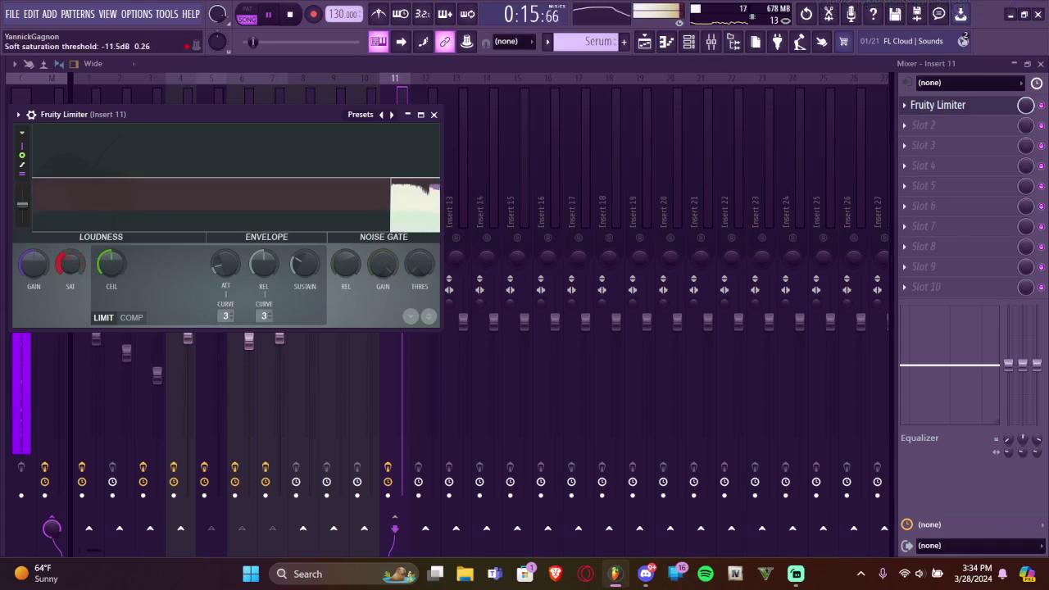
Switch the limiter to compressor mode with sidechain 3, maximize its knee and ratio, and lower its threshold during playback
{"action": "left_click", "coordinate": [130, 317]}
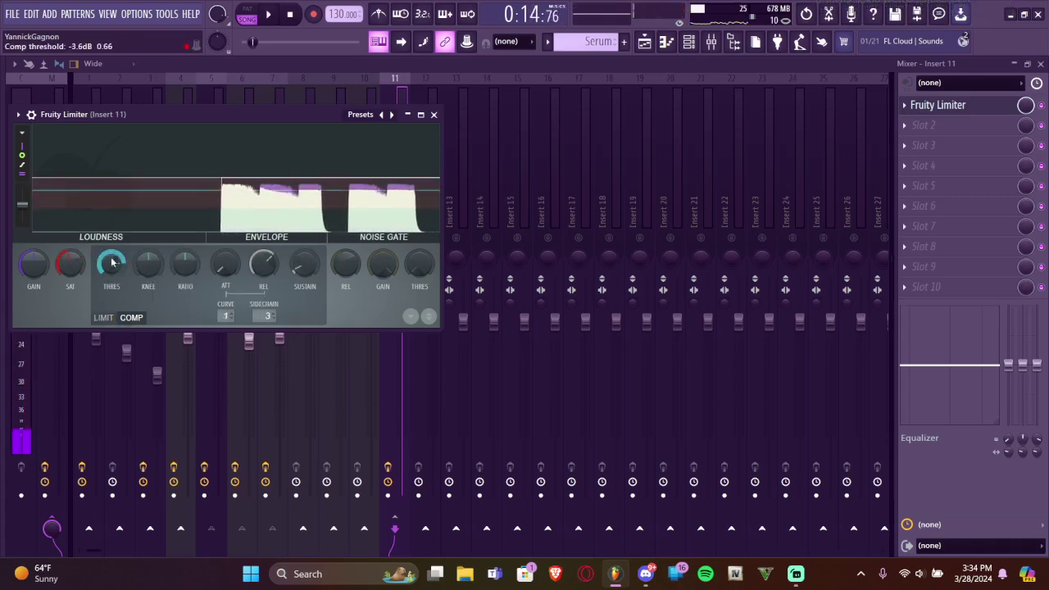
{"action": "left_click_drag", "start_coordinate": [149, 265], "coordinate": [197, 213]}
{"action": "left_click_drag", "start_coordinate": [182, 267], "coordinate": [182, 215]}
{"action": "key", "text": "space"}
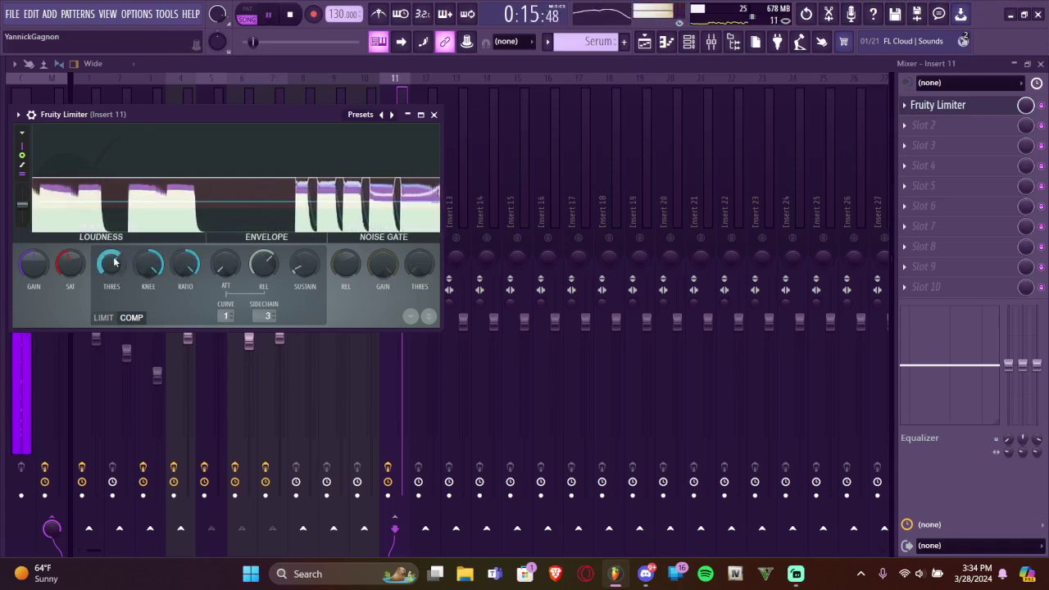
{"action": "left_click_drag", "start_coordinate": [286, 123], "coordinate": [605, 124]}
{"action": "left_click_drag", "start_coordinate": [404, 130], "coordinate": [615, 149]}
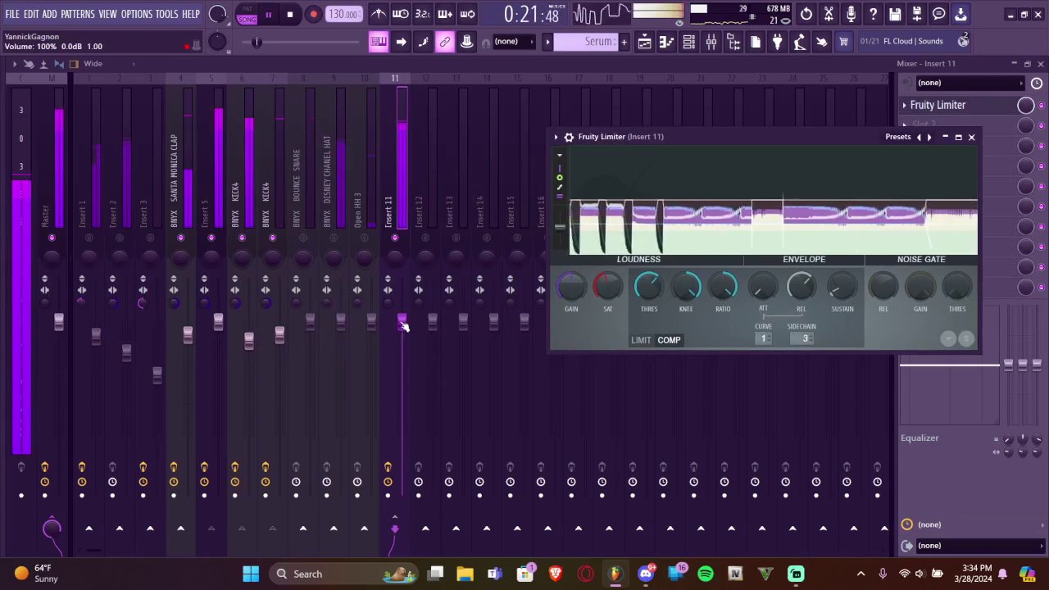
{"action": "left_click_drag", "start_coordinate": [790, 138], "coordinate": [671, 141]}
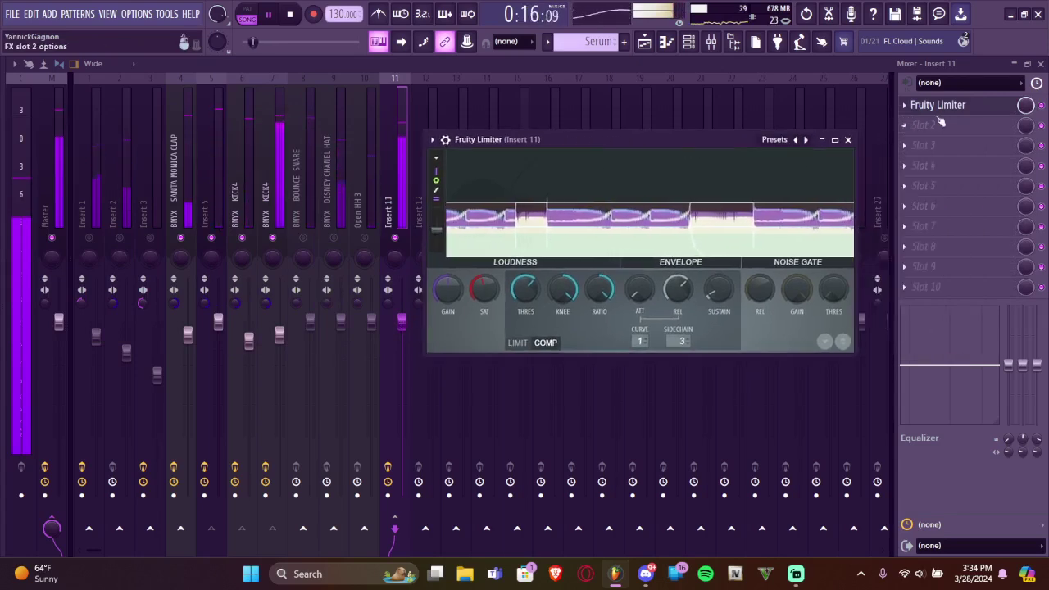
Insert Maximus before the limiter on Insert 11 and load its Warmness (no latency) preset
{"action": "scroll", "coordinate": [946, 108], "scroll_direction": "down", "scroll_amount": 1}
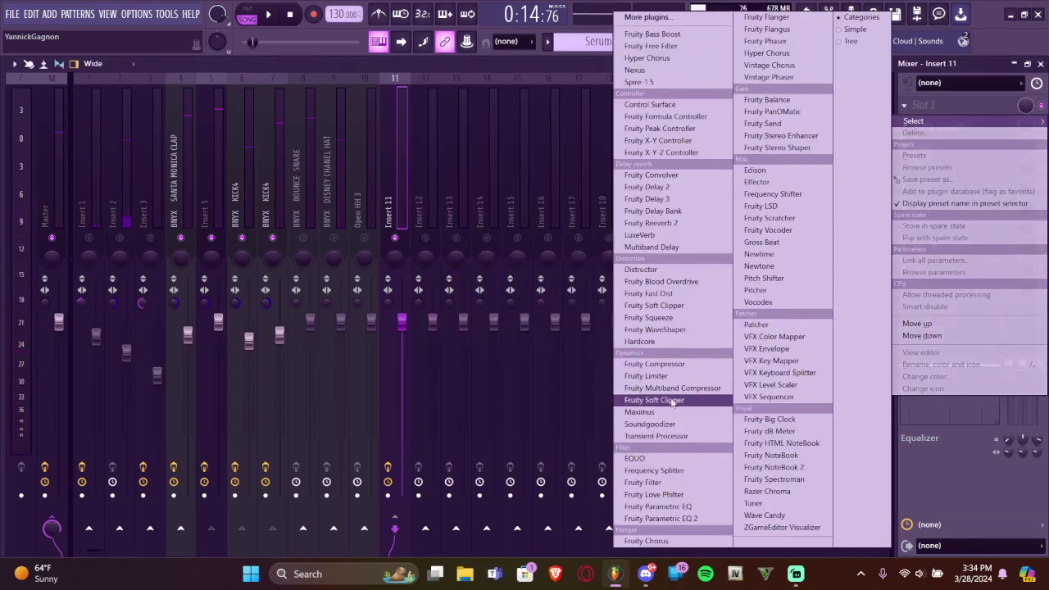
{"action": "left_click", "coordinate": [639, 412]}
{"action": "right_click", "coordinate": [409, 132]}
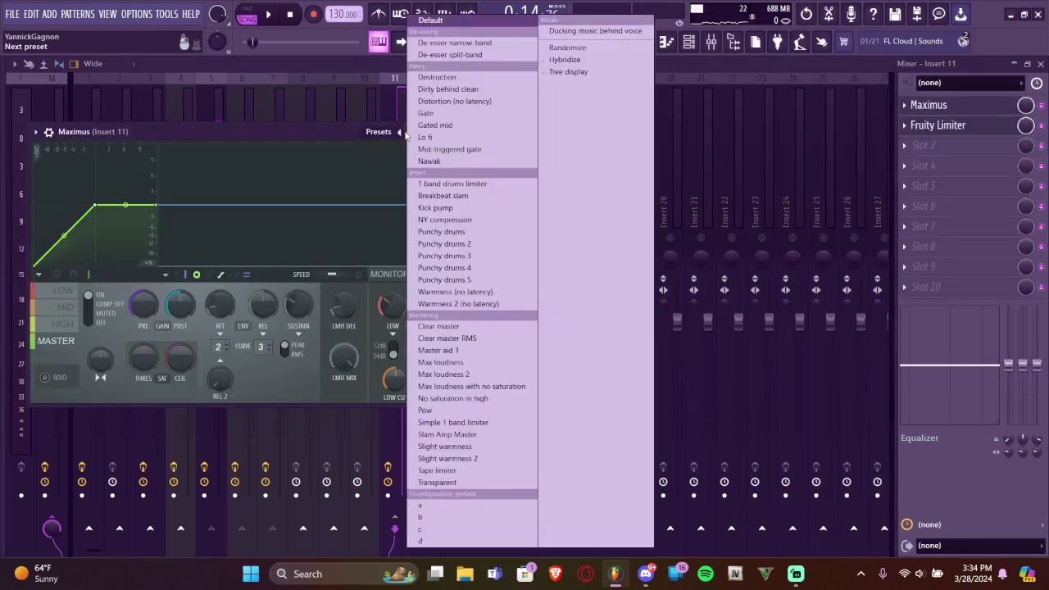
{"action": "left_click", "coordinate": [455, 291]}
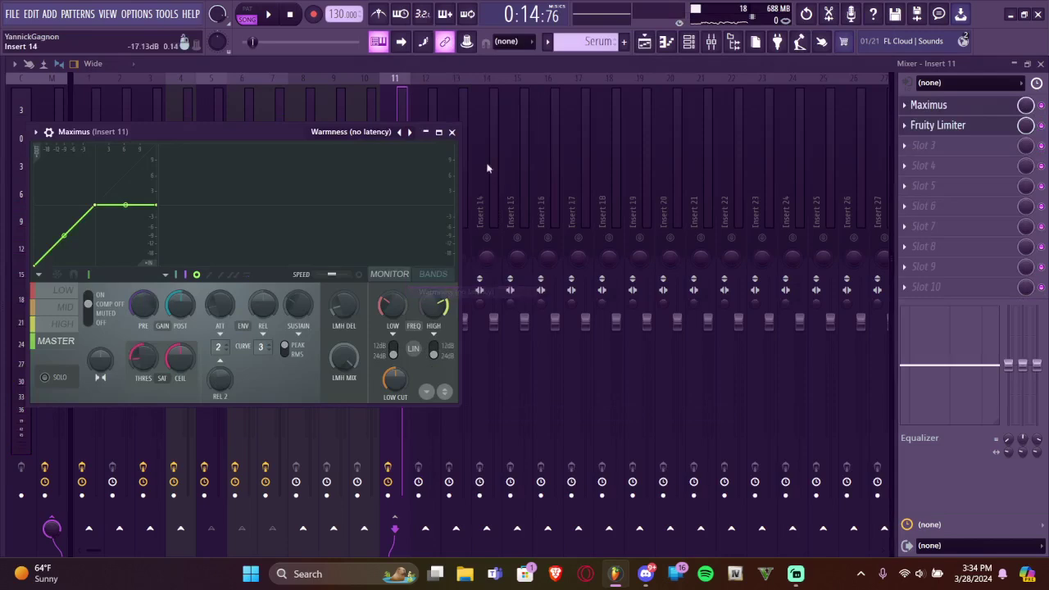
{"action": "left_click", "coordinate": [453, 133]}
Play the song while lowering the volume of mixer track 6 and slightly raising that of track 7
{"action": "key", "text": "space"}
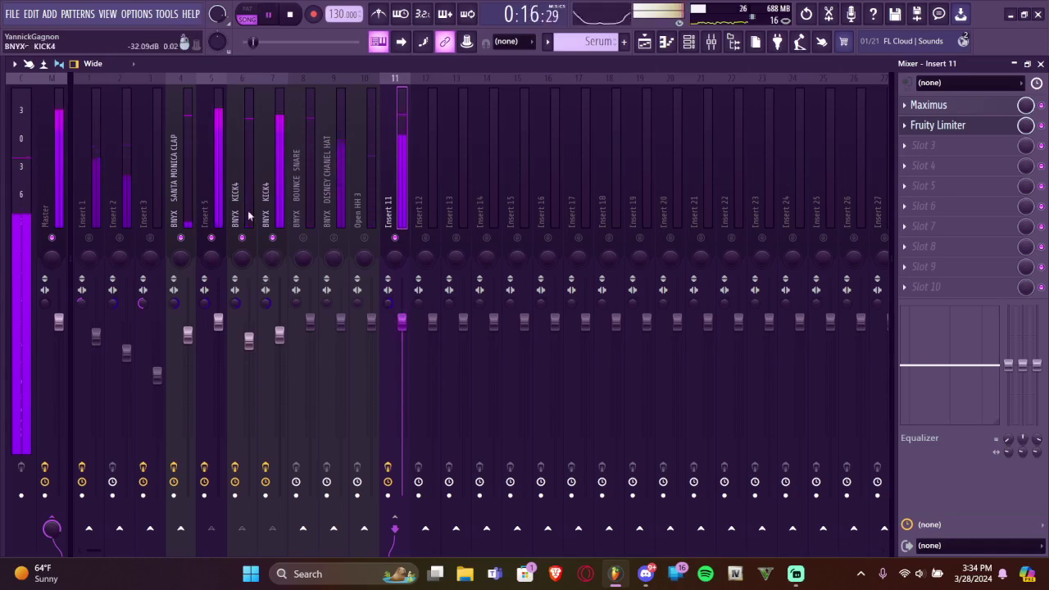
{"action": "left_click_drag", "start_coordinate": [249, 341], "coordinate": [281, 331]}
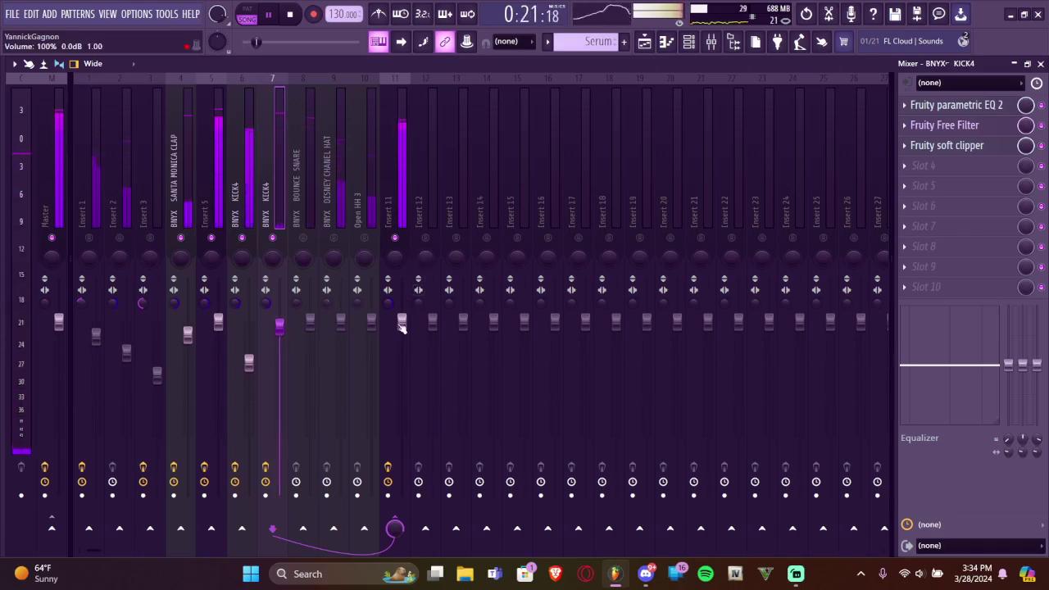
Open the FINAL BOSS 808 channel's sampler, set its volume envelope release time to 0%, and go through its sample settings
{"action": "key", "text": "F6"}
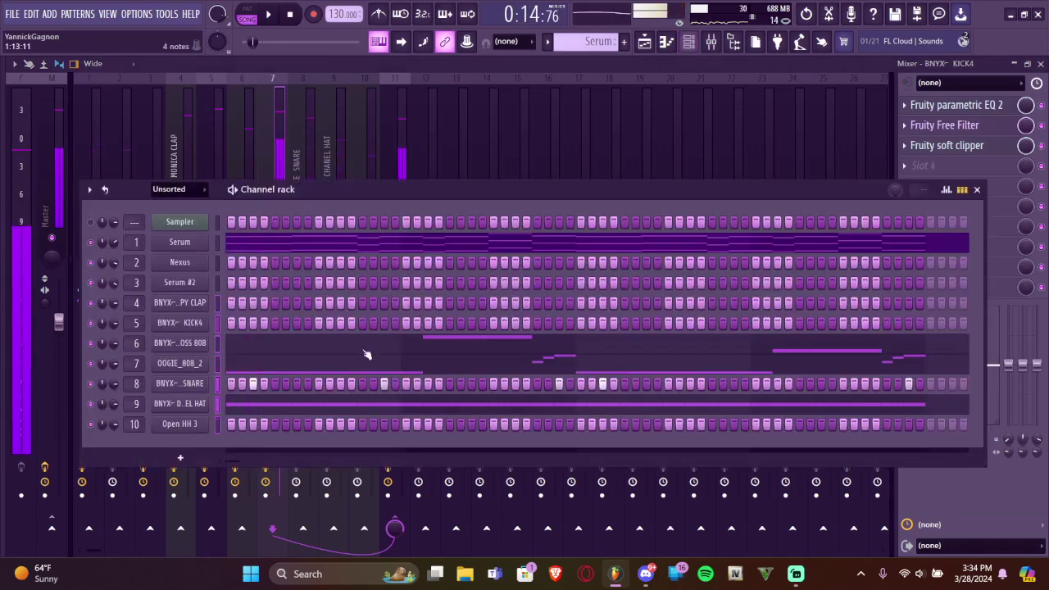
{"action": "left_click", "coordinate": [192, 343]}
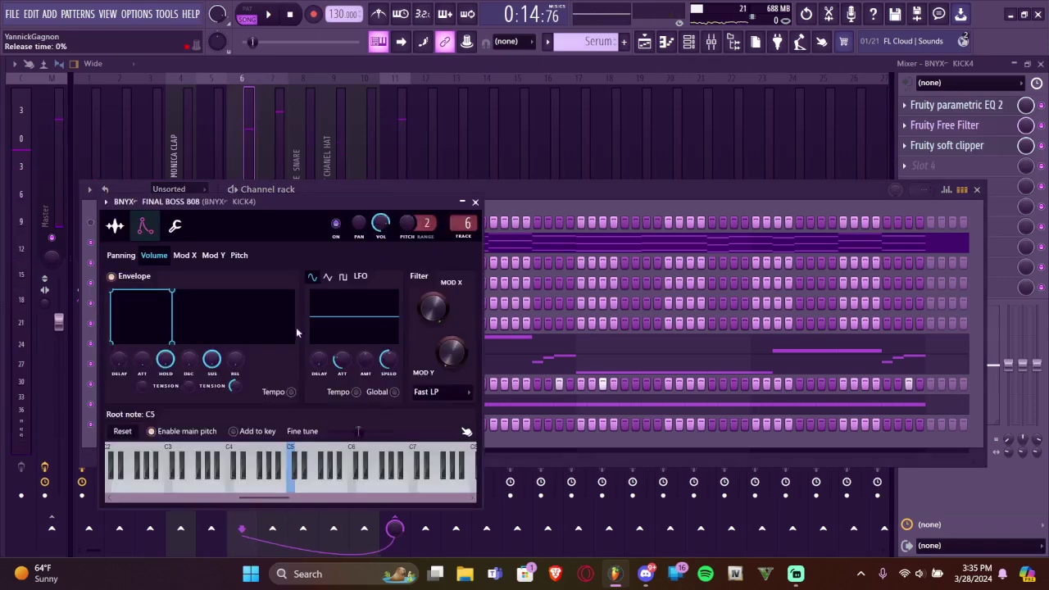
{"action": "left_click", "coordinate": [116, 238]}
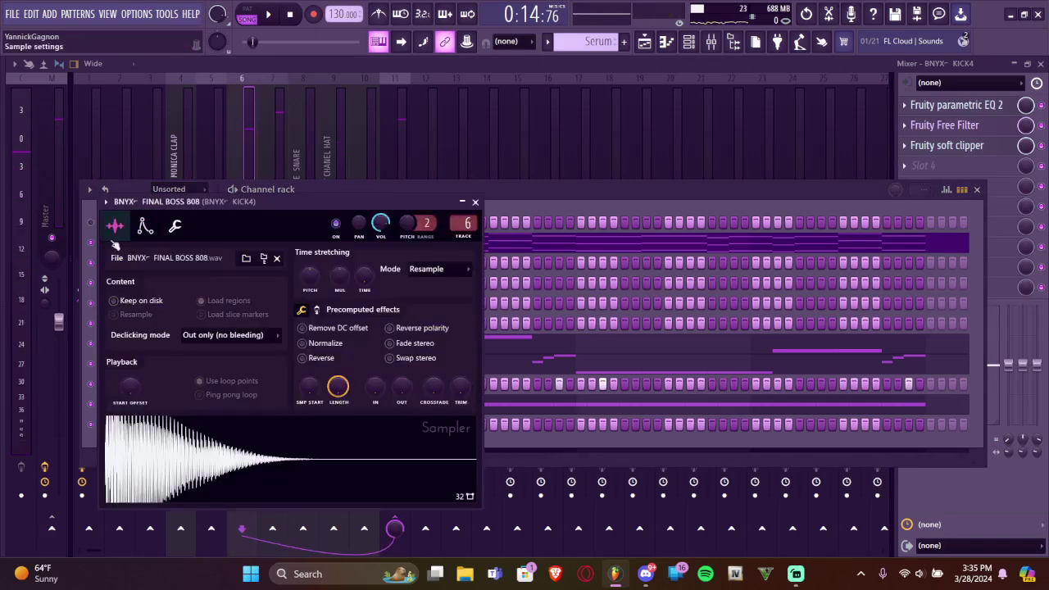
{"action": "left_click", "coordinate": [318, 310]}
{"action": "left_click", "coordinate": [474, 202]}
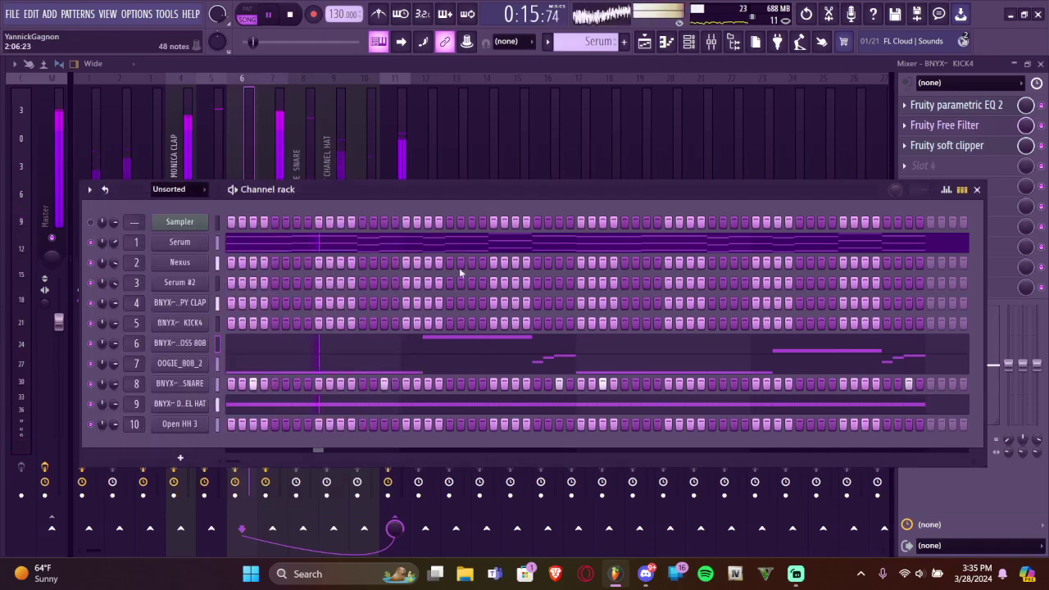
Return to the mixer from the channel rack, play the result, and raise mixer track 6's volume slightly
{"action": "left_click_drag", "start_coordinate": [281, 188], "coordinate": [343, 300]}
{"action": "left_click", "coordinate": [298, 216]}
{"action": "key", "text": "space"}
{"action": "key", "text": "space"}
{"action": "key", "text": "space"}
{"action": "left_click_drag", "start_coordinate": [249, 360], "coordinate": [249, 352]}
Add Fruity Parametric EQ 2 to the BOUNCE SNARE track, cutting the lows, slightly boosting the low mids, and boosting the highs
{"action": "left_click", "coordinate": [306, 215]}
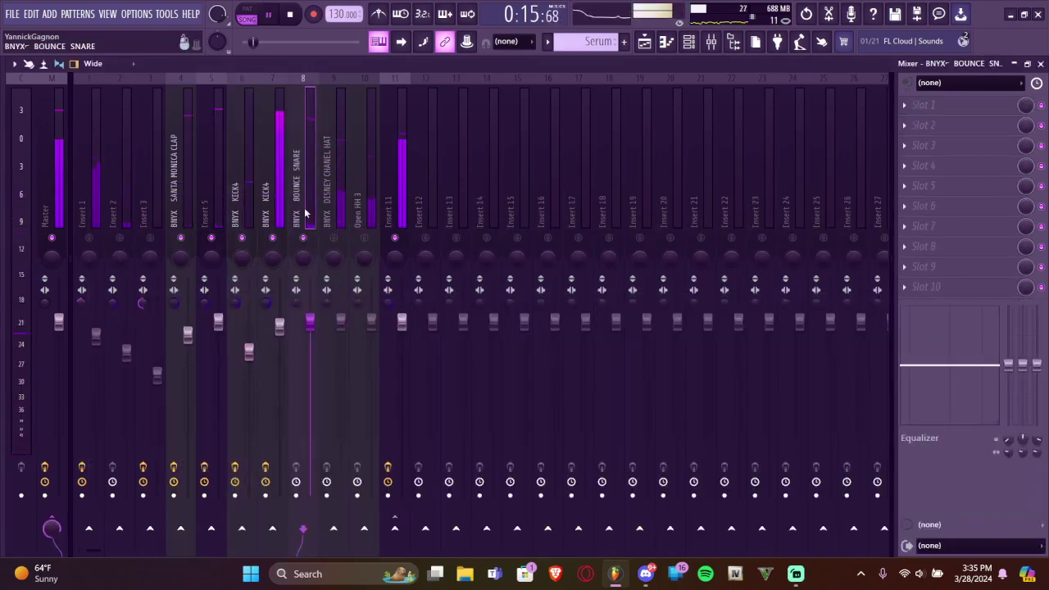
{"action": "left_click", "coordinate": [926, 105]}
{"action": "left_click", "coordinate": [672, 521]}
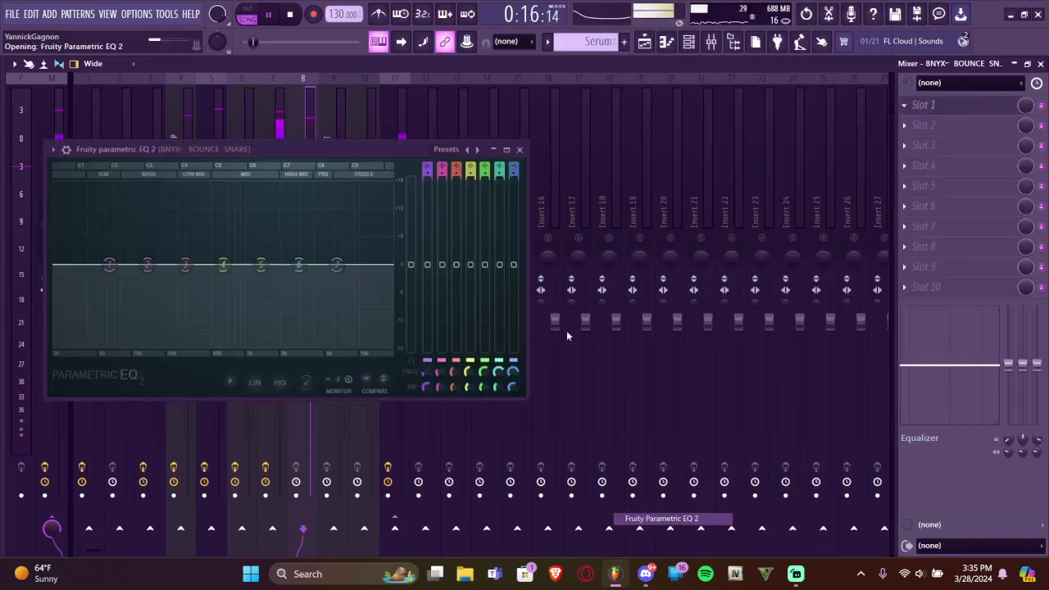
{"action": "left_click_drag", "start_coordinate": [109, 264], "coordinate": [166, 352]}
{"action": "left_click_drag", "start_coordinate": [186, 265], "coordinate": [184, 250]}
{"action": "left_click_drag", "start_coordinate": [334, 267], "coordinate": [352, 224]}
Add Fruity Free Filter to the snare as a high shelf at about 3111 Hz with 7.0 dB gain, and lower the snare's volume
{"action": "left_click", "coordinate": [924, 125]}
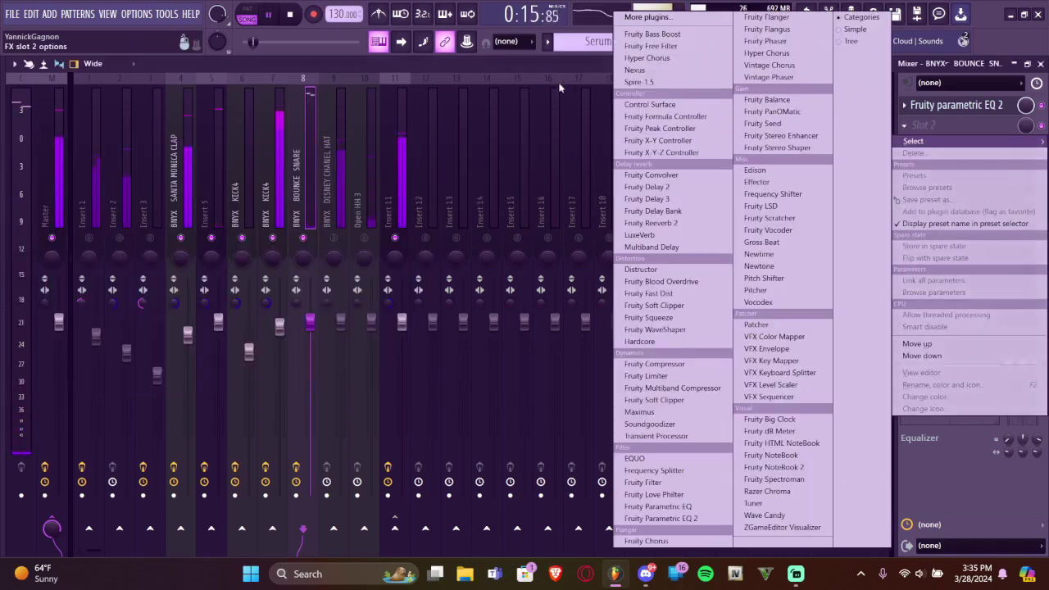
{"action": "left_click", "coordinate": [651, 46]}
{"action": "key", "text": "space"}
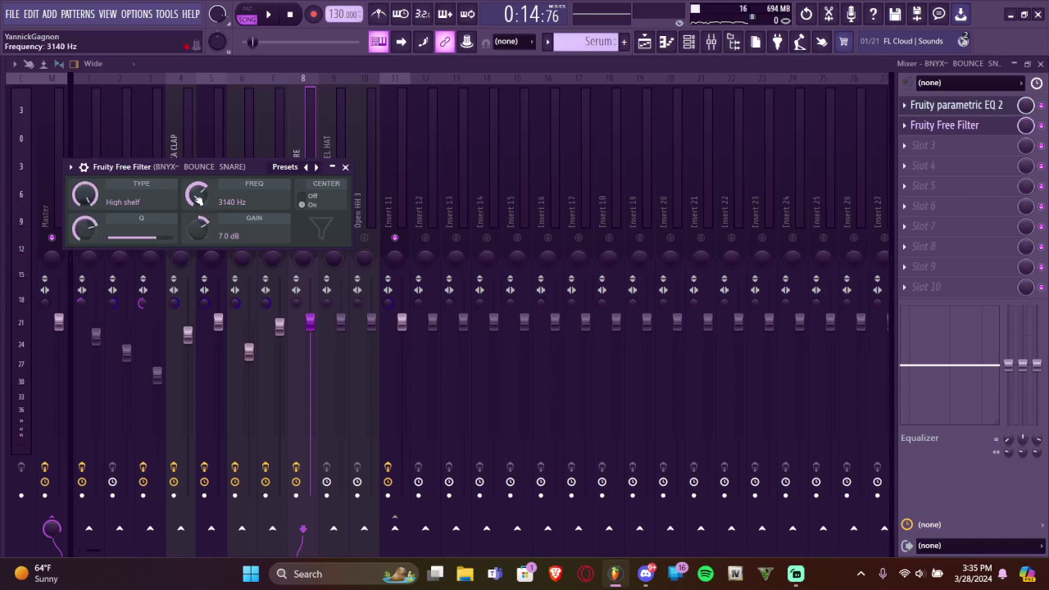
{"action": "key", "text": "space"}
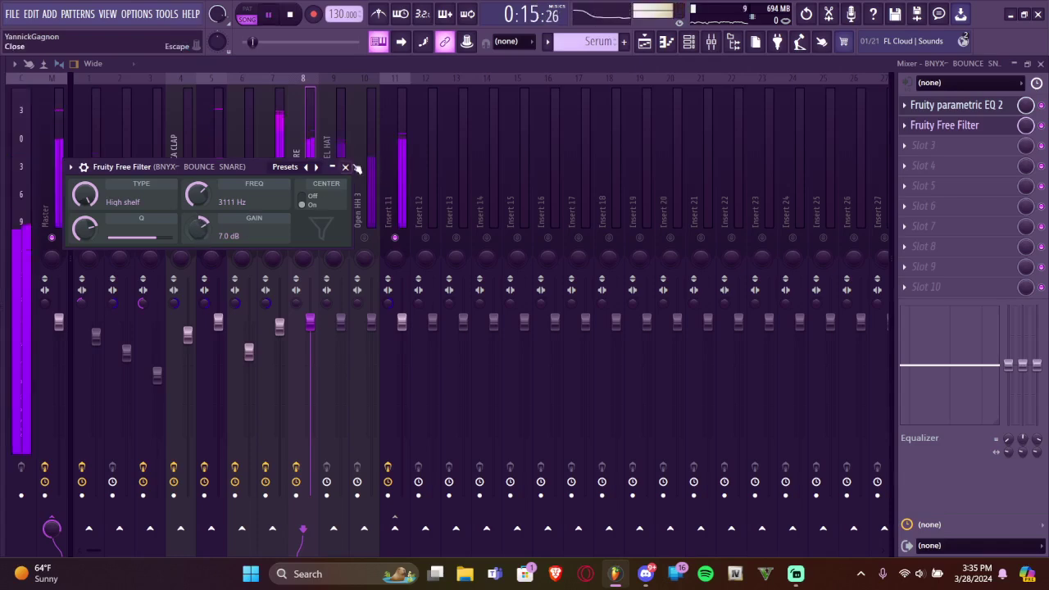
{"action": "left_click", "coordinate": [346, 167]}
{"action": "key", "text": "space"}
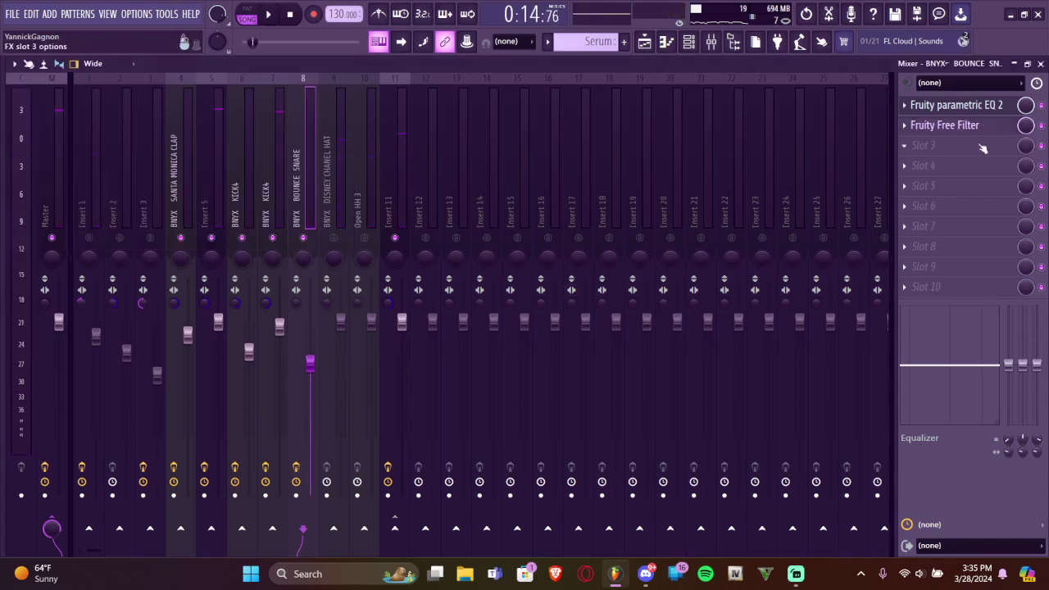
Add Fruity Reeverb 2 to the snare track's third effect slot and load the CLAPS preset
{"action": "left_click", "coordinate": [983, 148]}
{"action": "left_click", "coordinate": [648, 223]}
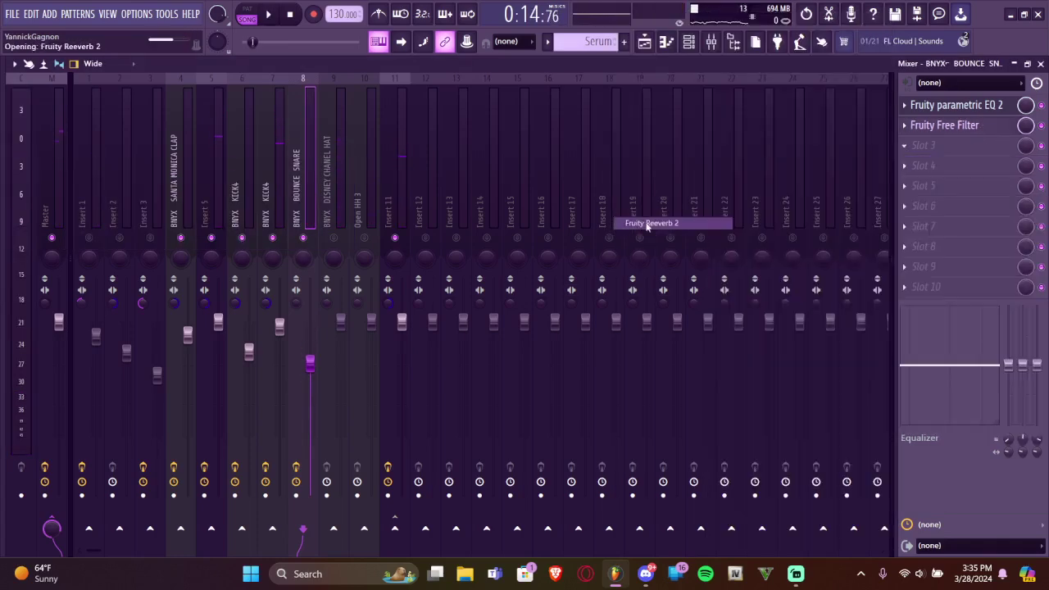
{"action": "left_click", "coordinate": [385, 184]}
{"action": "left_click", "coordinate": [430, 206]}
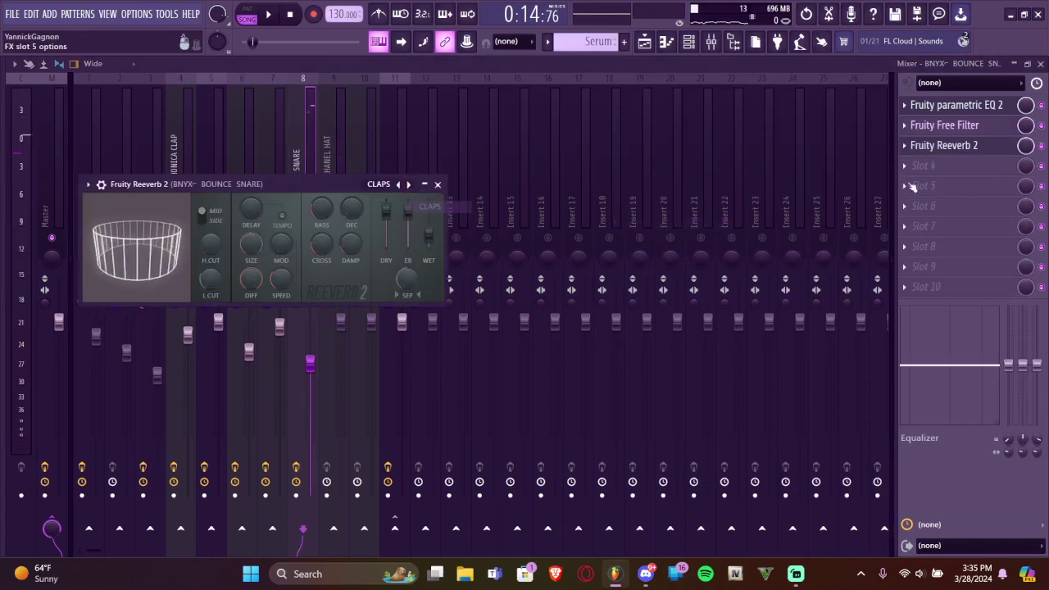
Load Fruity Soft Clipper into the fourth effect slot of the Bounce Snare track
{"action": "left_click", "coordinate": [924, 165]}
{"action": "left_click", "coordinate": [656, 398]}
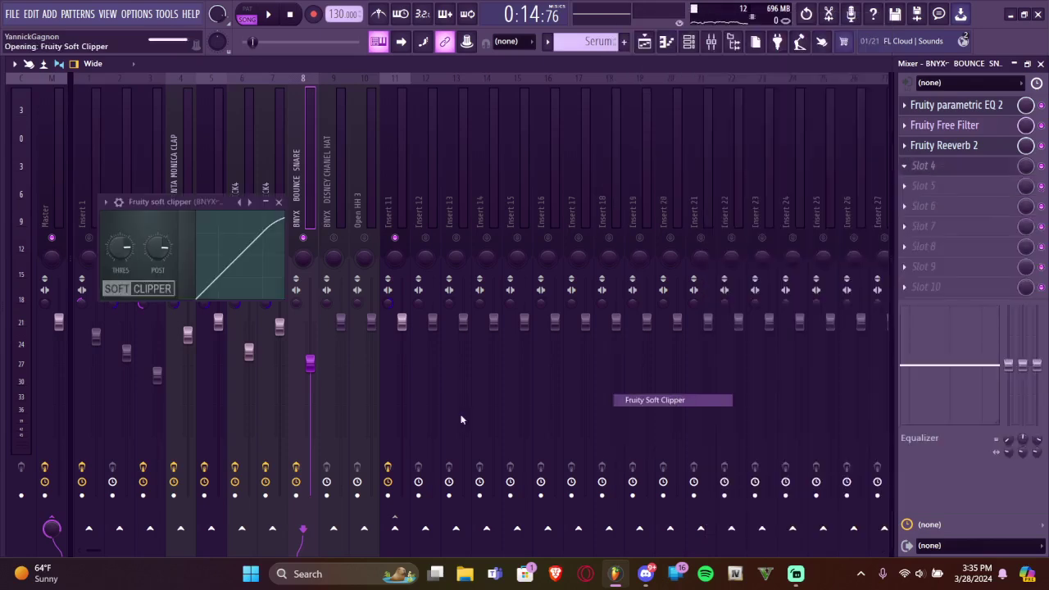
{"action": "key", "text": "space"}
{"action": "left_click", "coordinate": [279, 202]}
Merge the Bounce Snare track's stereo separation and lower the mix level of its Fruity Reeverb 2
{"action": "left_click_drag", "start_coordinate": [297, 304], "coordinate": [297, 283]}
{"action": "key", "text": "space"}
{"action": "key", "text": "space"}
{"action": "key", "text": "space"}
{"action": "left_click_drag", "start_coordinate": [1025, 146], "coordinate": [1026, 172]}
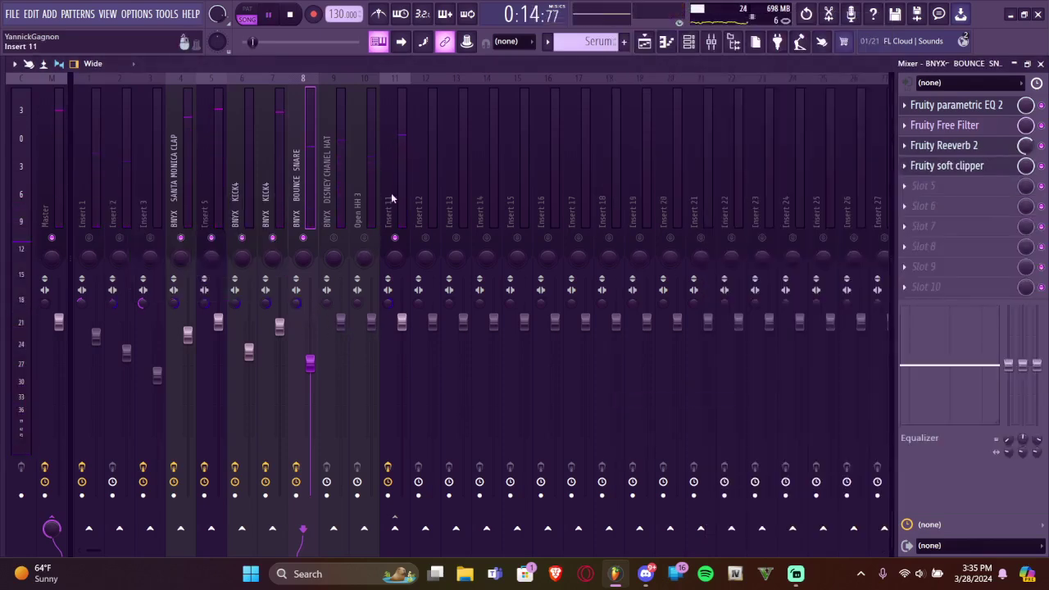
Play back the section to check how the Bounce Snare and Disney Chanel Hat tracks sit in the mix
{"action": "key", "text": "space"}
{"action": "left_click", "coordinate": [341, 223]}
{"action": "key", "text": "space"}
{"action": "key", "text": "space"}
{"action": "left_click", "coordinate": [305, 205]}
{"action": "key", "text": "space"}
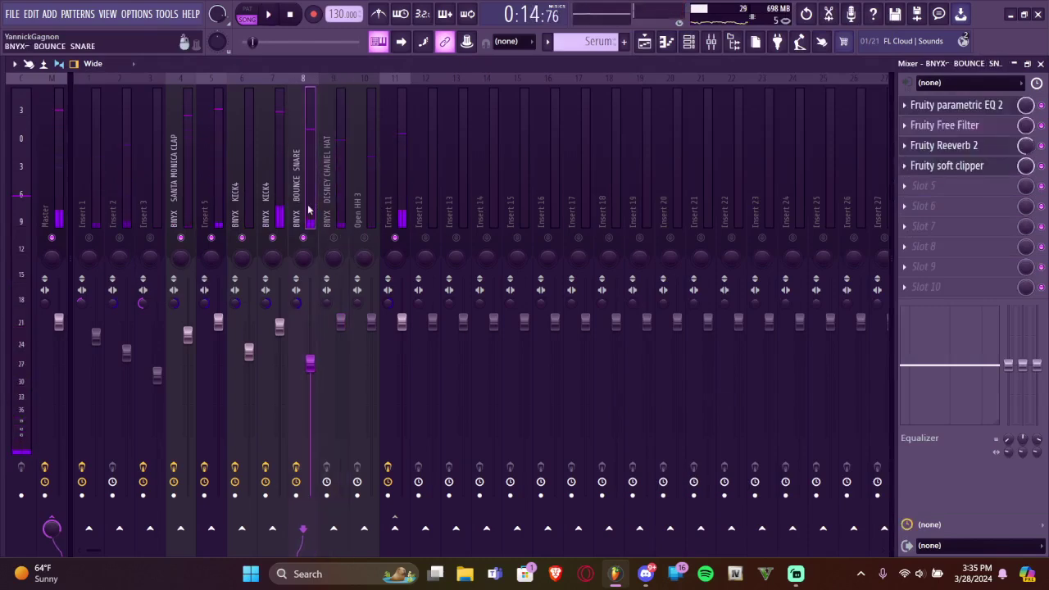
Apply the CLAPS preset to Fruity Reeverb 2 on the Bounce Snare track and audition it
{"action": "left_click", "coordinate": [949, 145]}
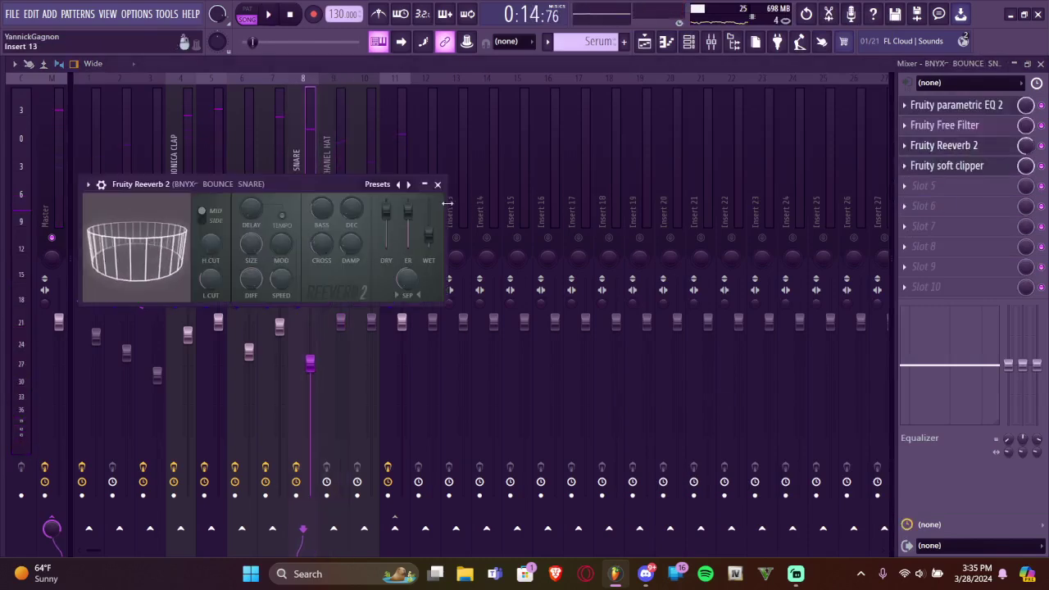
{"action": "left_click", "coordinate": [408, 183]}
{"action": "left_click", "coordinate": [409, 184]}
{"action": "right_click", "coordinate": [411, 184]}
{"action": "left_click", "coordinate": [425, 200]}
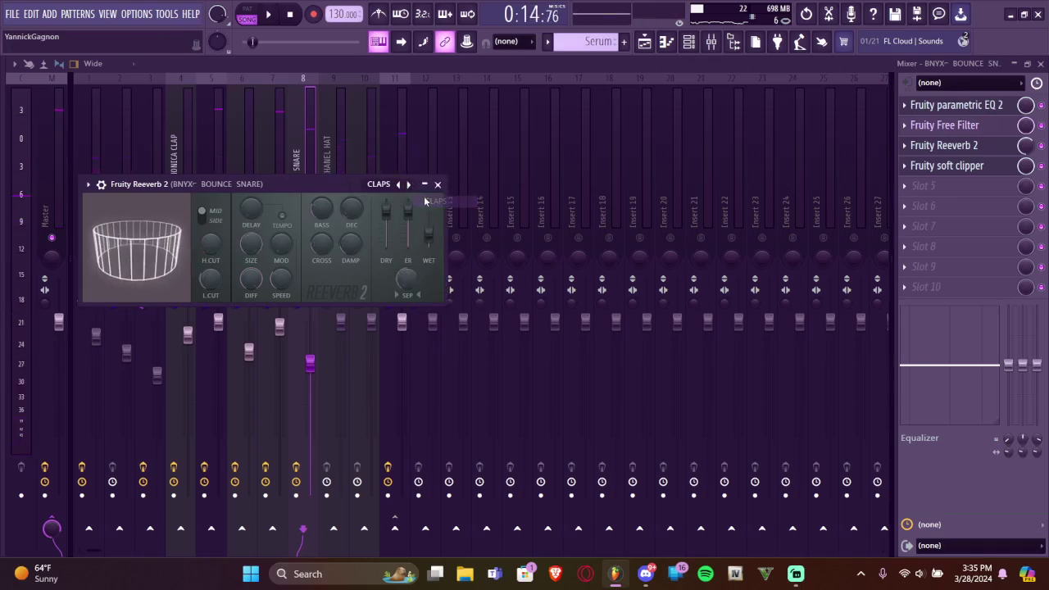
{"action": "key", "text": "space"}
{"action": "left_click", "coordinate": [438, 185]}
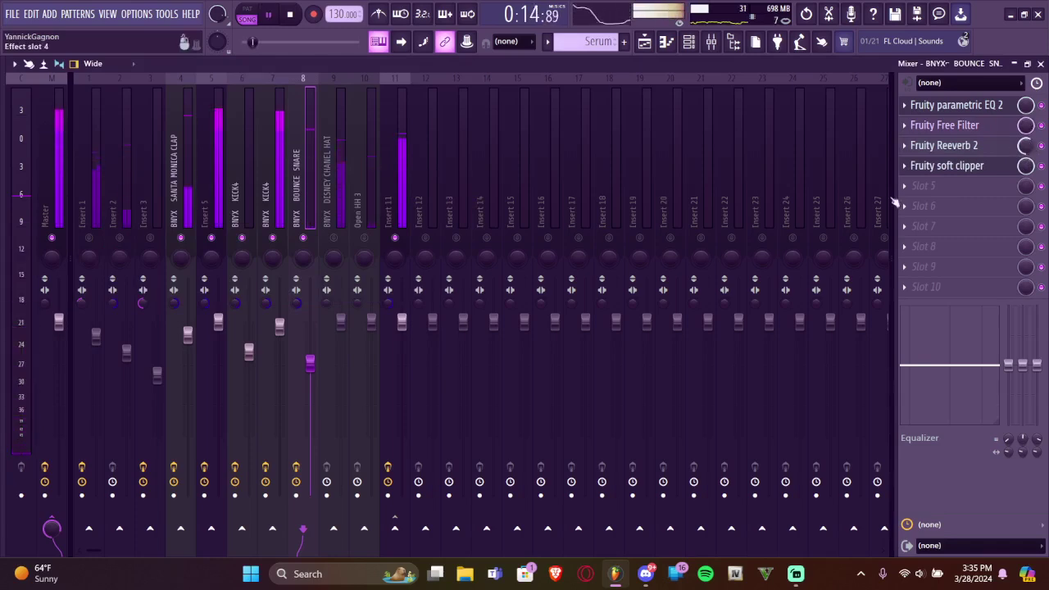
Unmute the Disney Chanel Hat track and set the Santa Monica Clap track's volume to 100%
{"action": "left_click", "coordinate": [335, 244]}
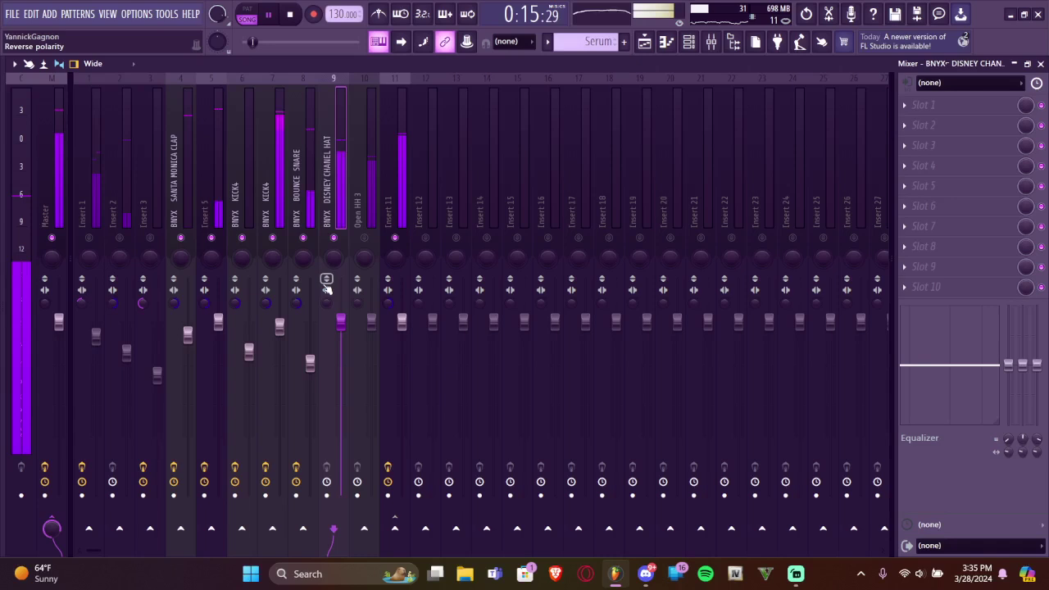
{"action": "left_click_drag", "start_coordinate": [188, 339], "coordinate": [189, 323]}
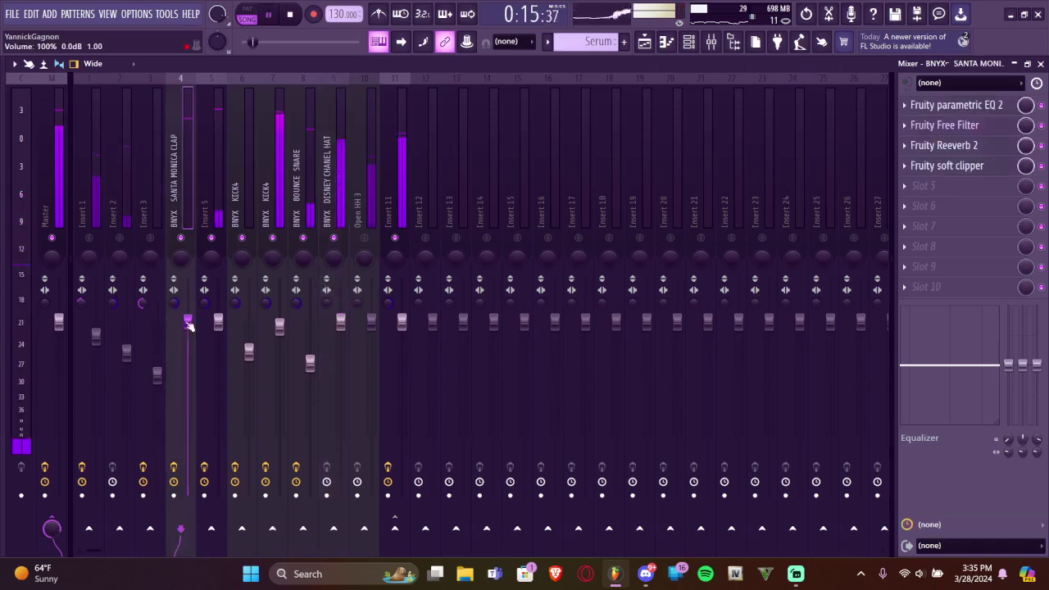
{"action": "key", "text": "space"}
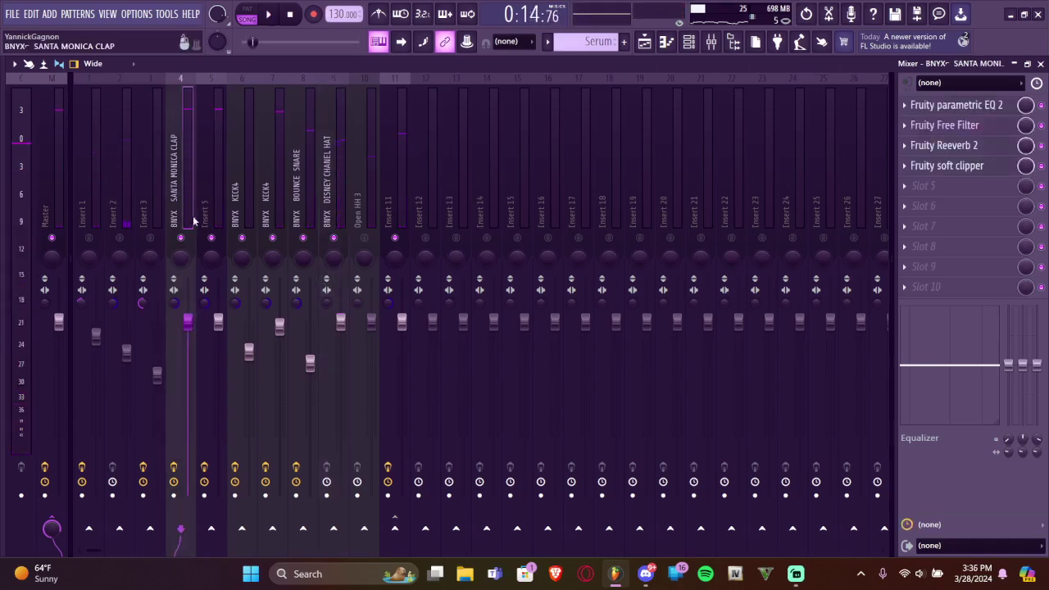
{"action": "key", "text": "space"}
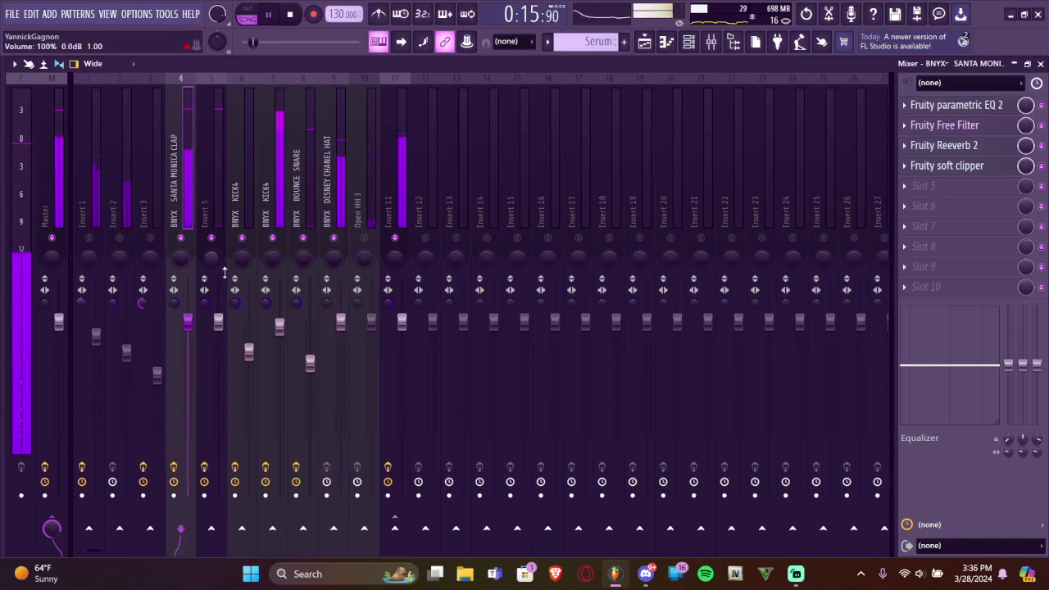
Try lowering the Insert 5 track's volume to 96%
{"action": "left_click_drag", "start_coordinate": [218, 320], "coordinate": [218, 328]}
{"action": "key", "text": "space"}
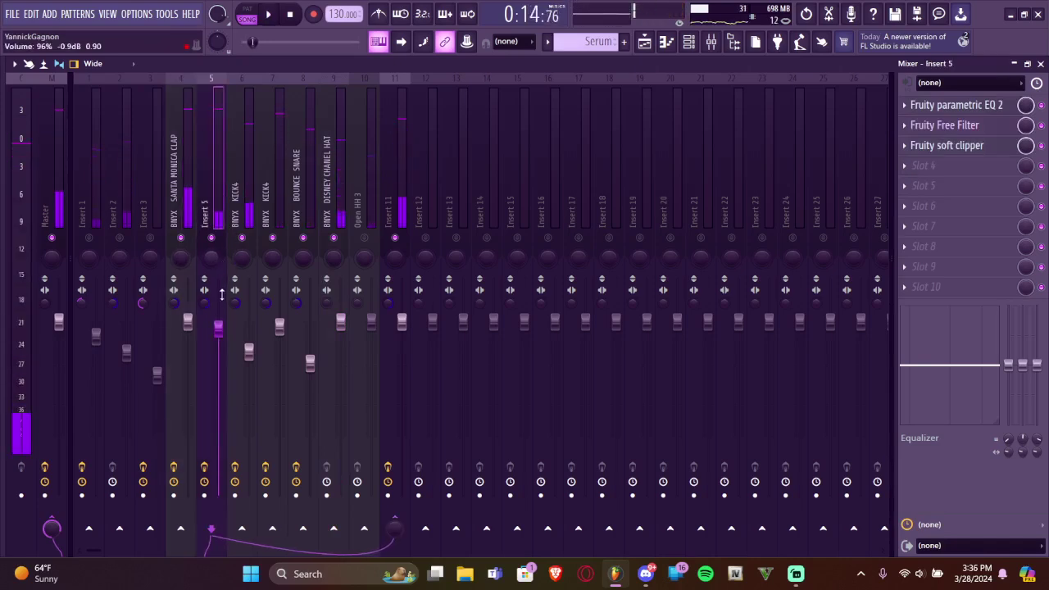
Unmute the Open HH 3 track and adjust the stereo separation of the Open HH 3 and Disney Chanel Hat tracks
{"action": "left_click", "coordinate": [183, 226]}
{"action": "left_click", "coordinate": [371, 322]}
{"action": "key", "text": "space"}
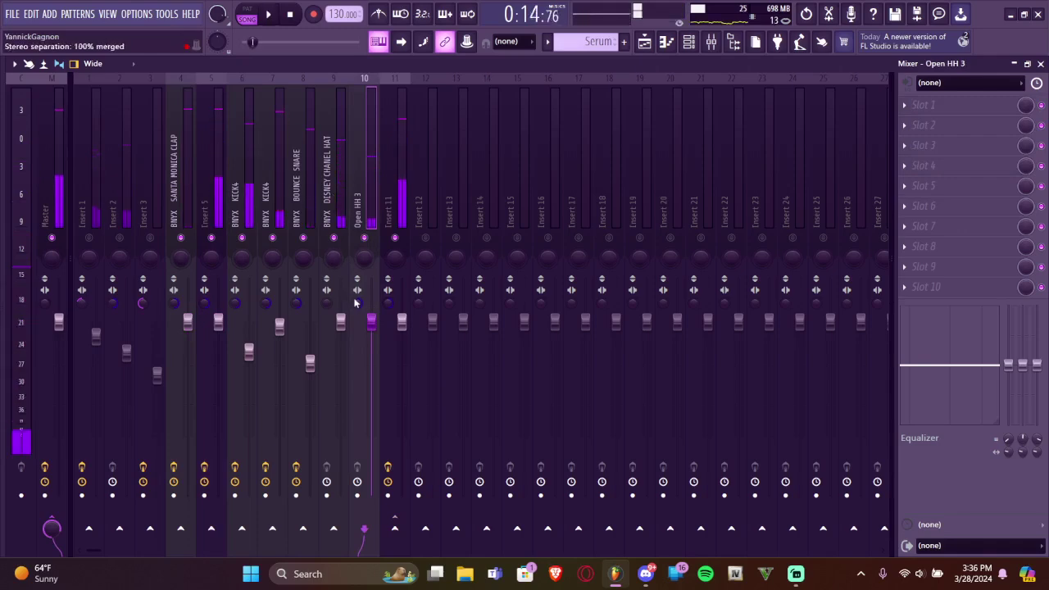
{"action": "left_click_drag", "start_coordinate": [326, 305], "coordinate": [327, 283]}
{"action": "key", "text": "space"}
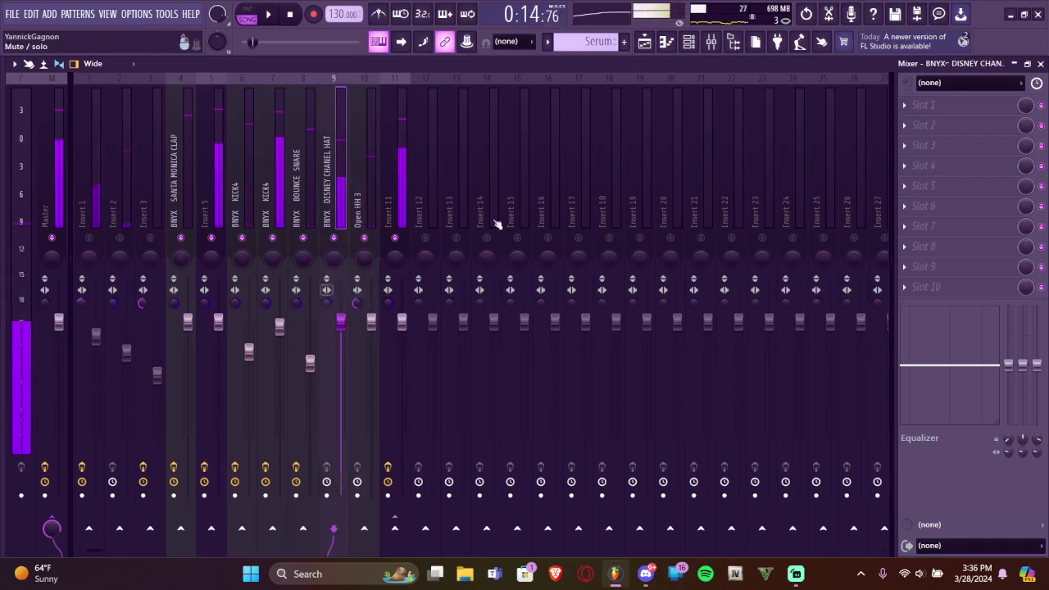
Add Fruity Parametric EQ 2 to the Disney Chanel Hat track, cutting the lows steeply with band 1 and slightly boosting band 6
{"action": "left_click", "coordinate": [947, 107]}
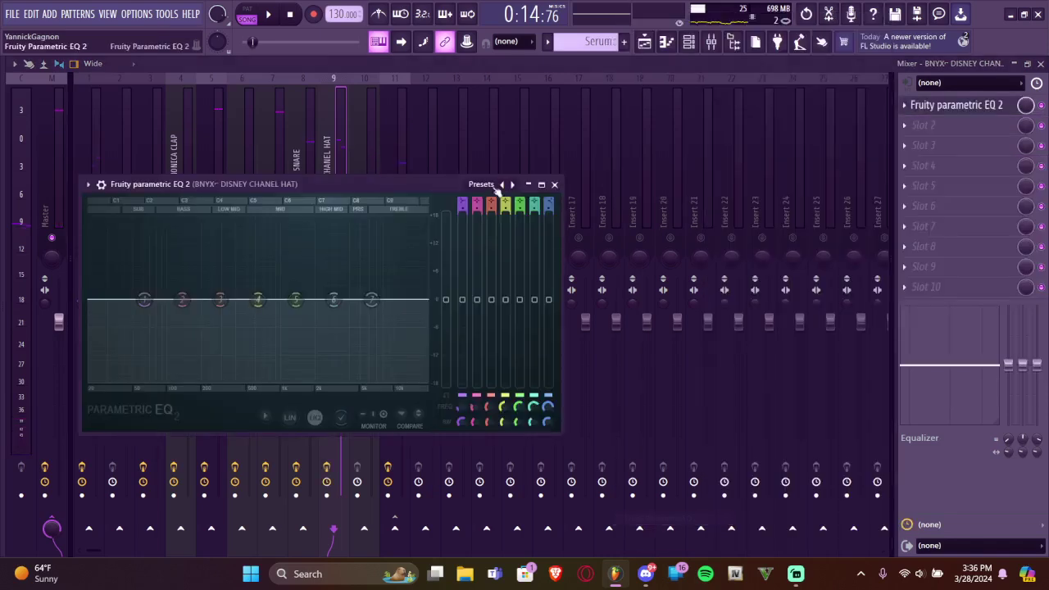
{"action": "key", "text": "space"}
{"action": "key", "text": "space"}
{"action": "left_click_drag", "start_coordinate": [145, 300], "coordinate": [329, 381]}
{"action": "key", "text": "space"}
{"action": "left_click_drag", "start_coordinate": [334, 300], "coordinate": [364, 290]}
{"action": "key", "text": "space"}
{"action": "left_click_drag", "start_coordinate": [335, 379], "coordinate": [341, 379]}
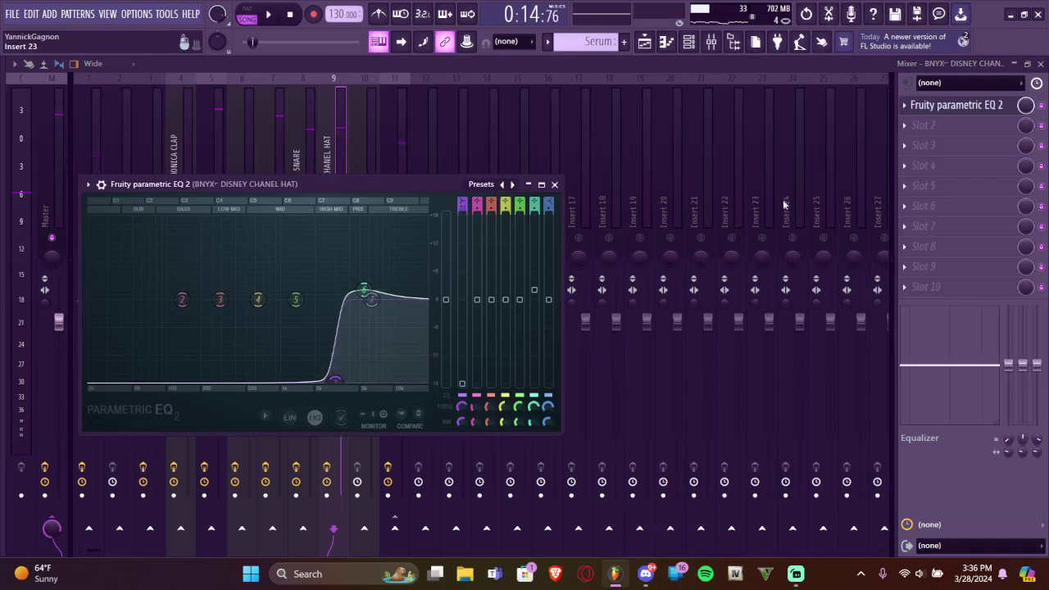
Add a Fruity Free Filter high shelf at 12285 Hz with 7.5 dB gain, followed by Fruity WaveShaper, to the hat track
{"action": "left_click", "coordinate": [962, 123]}
{"action": "left_click", "coordinate": [655, 41]}
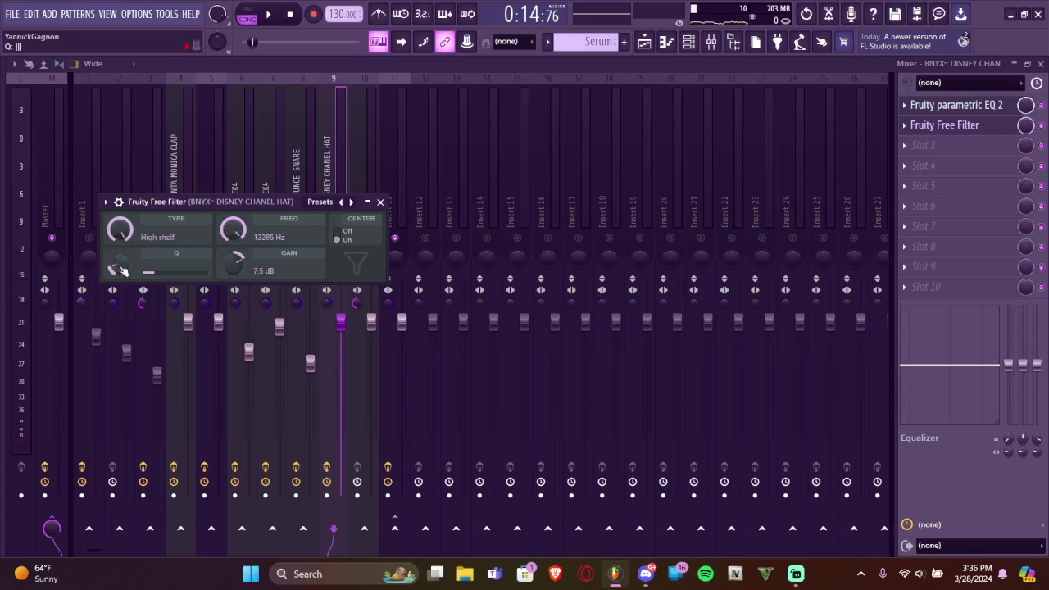
{"action": "left_click", "coordinate": [962, 145]}
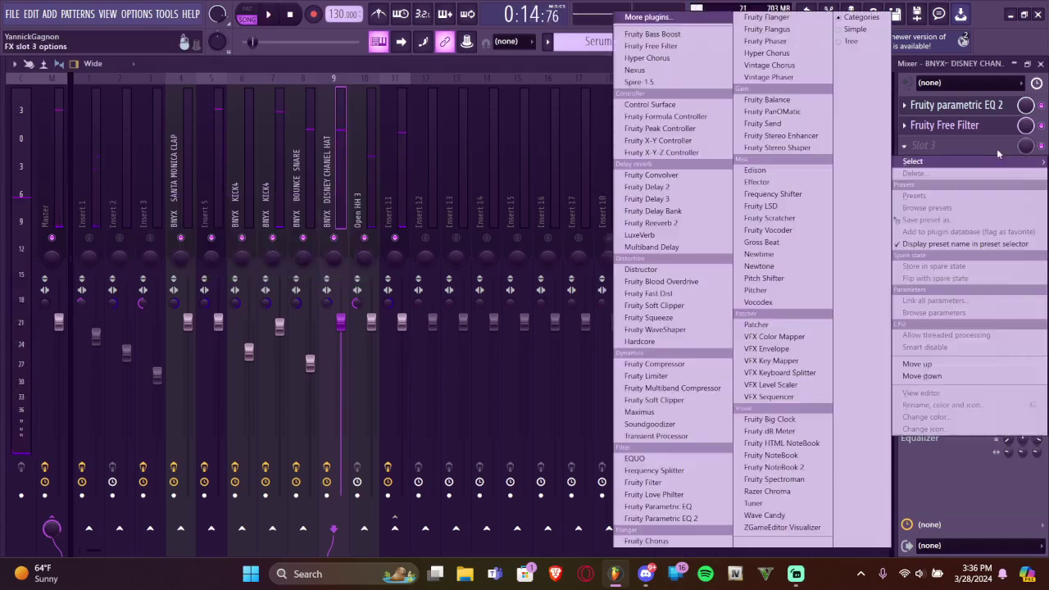
{"action": "left_click", "coordinate": [656, 329]}
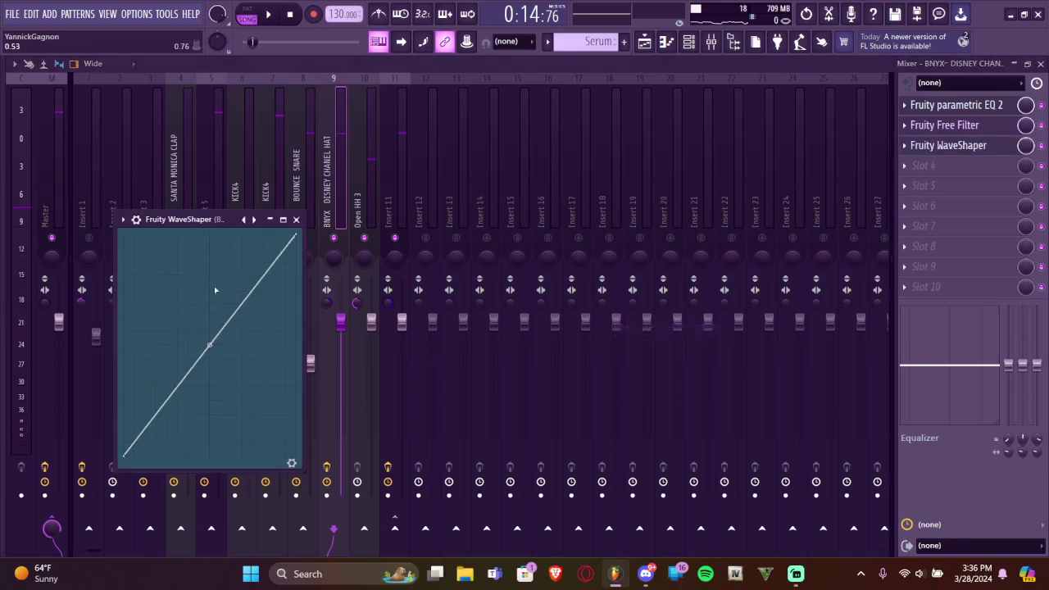
Add Fruity Multiband Compressor to the hat track's fourth slot with the Comp 4.4 preset
{"action": "left_click", "coordinate": [919, 170]}
{"action": "left_click", "coordinate": [672, 390]}
{"action": "left_click", "coordinate": [647, 237]}
{"action": "left_click", "coordinate": [677, 270]}
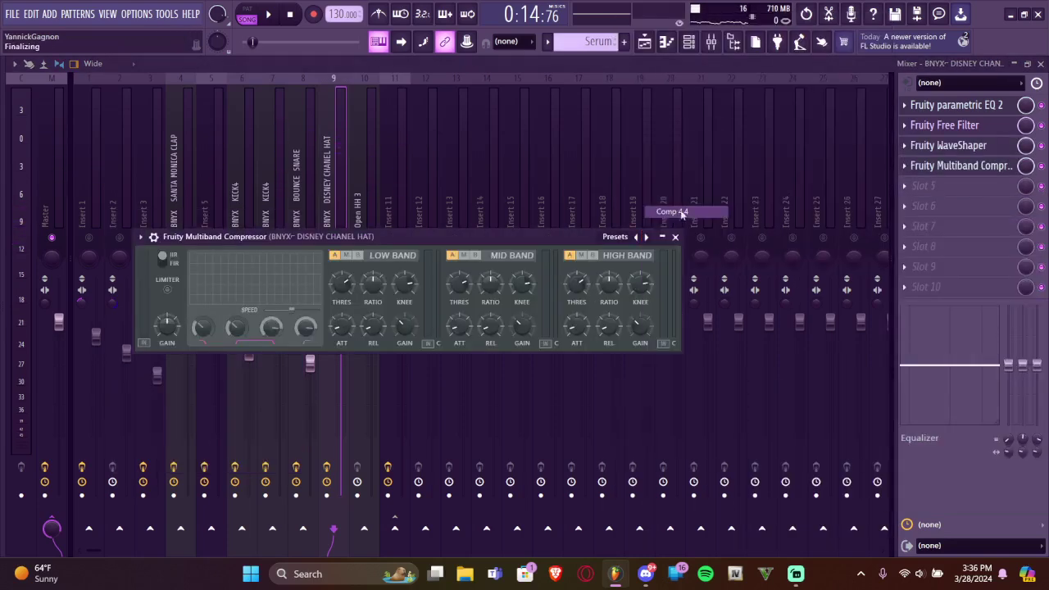
{"action": "key", "text": "space"}
{"action": "left_click", "coordinate": [676, 237]}
Add Fruity Soft Clipper to the hat track's fifth slot and set the track's volume to 88%
{"action": "left_click", "coordinate": [919, 186]}
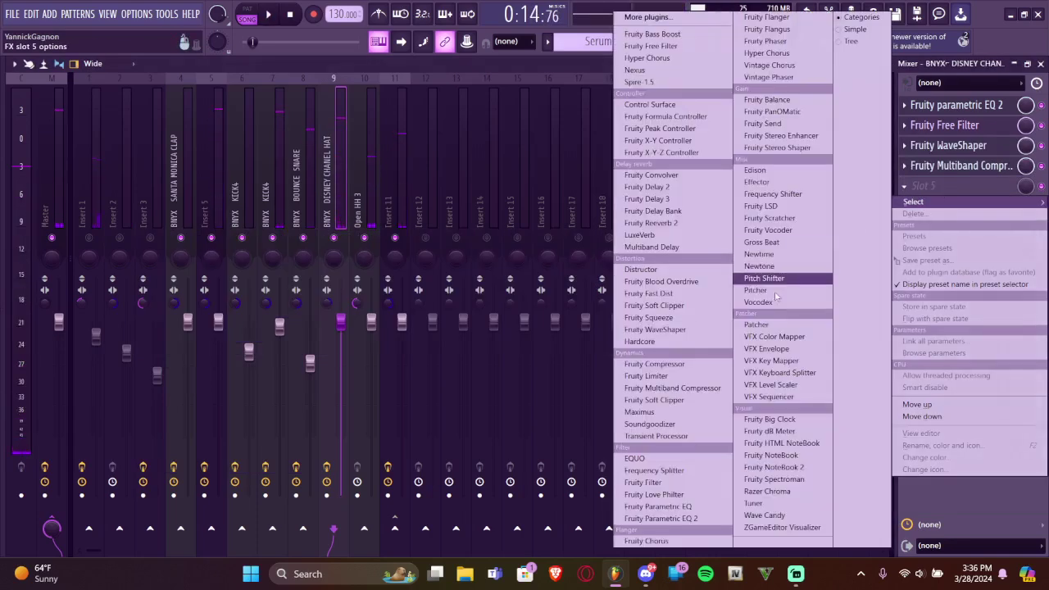
{"action": "left_click", "coordinate": [668, 387]}
{"action": "left_click_drag", "start_coordinate": [344, 322], "coordinate": [346, 344]}
{"action": "key", "text": "space"}
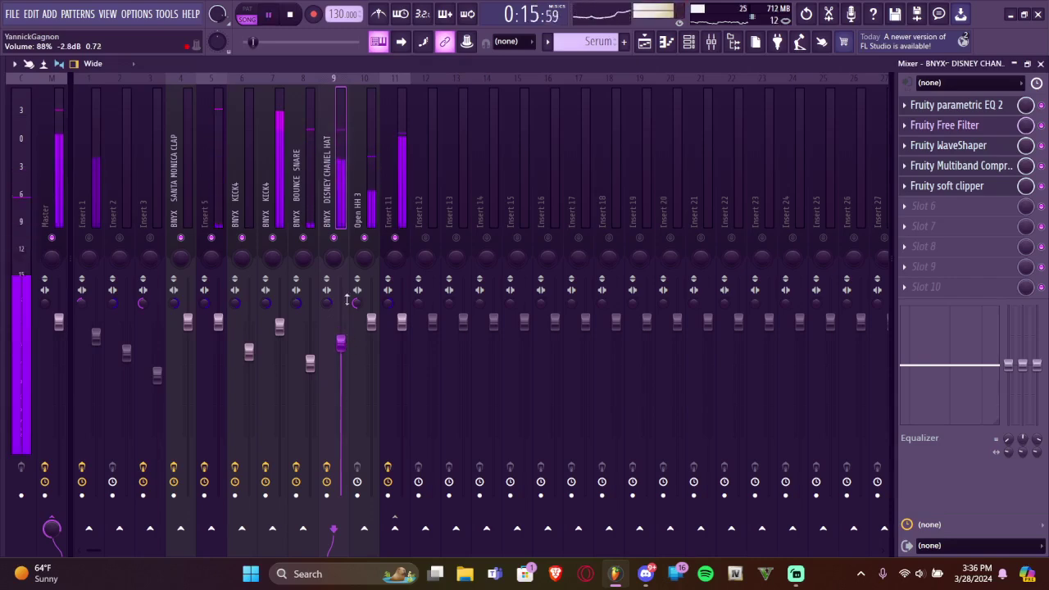
Add Fruity Parametric EQ 2 to the Open HH 3 track and cut its low and mid frequencies steeply with band 1
{"action": "left_click", "coordinate": [363, 209]}
{"action": "left_click", "coordinate": [906, 145]}
{"action": "left_click", "coordinate": [750, 382]}
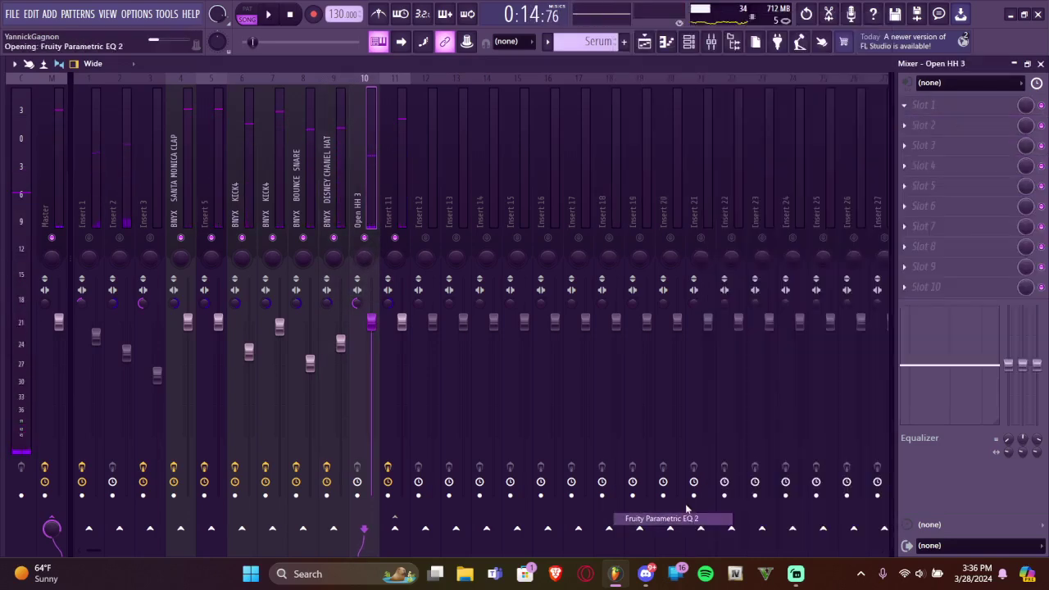
{"action": "key", "text": "space"}
{"action": "left_click_drag", "start_coordinate": [179, 335], "coordinate": [375, 414]}
{"action": "key", "text": "space"}
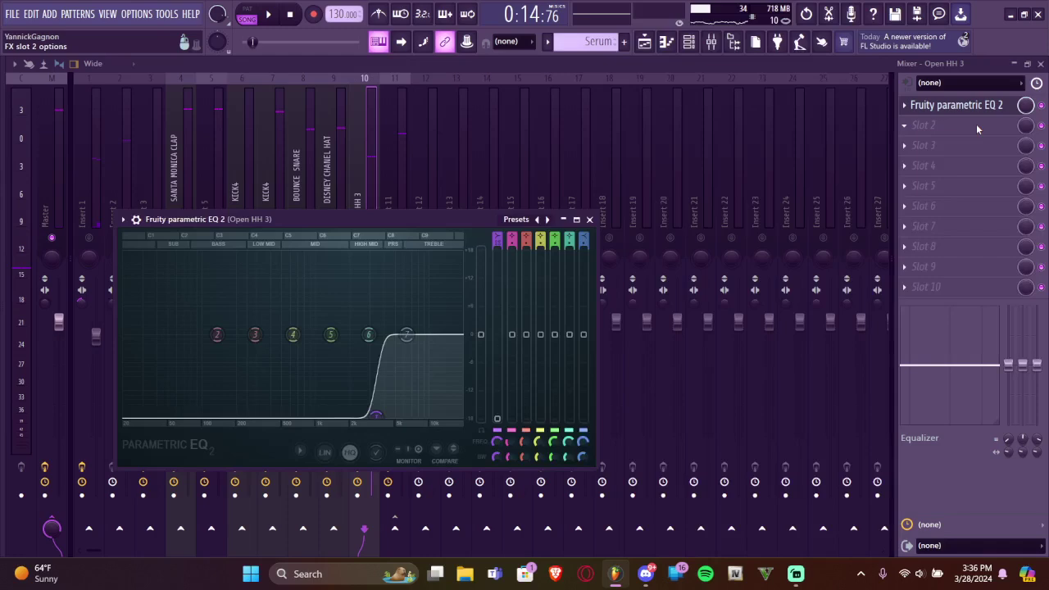
Add Gross Beat to the Open HH 3 track with the Momentary preset and its 1/2 Speed time slot
{"action": "left_click", "coordinate": [981, 131]}
{"action": "left_click", "coordinate": [783, 243]}
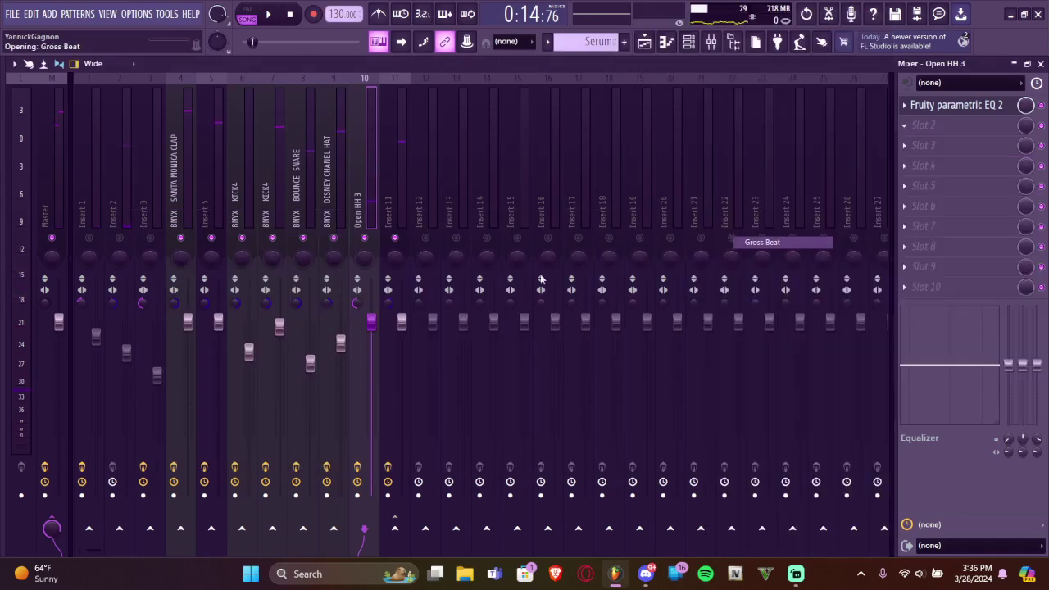
{"action": "left_click", "coordinate": [653, 238]}
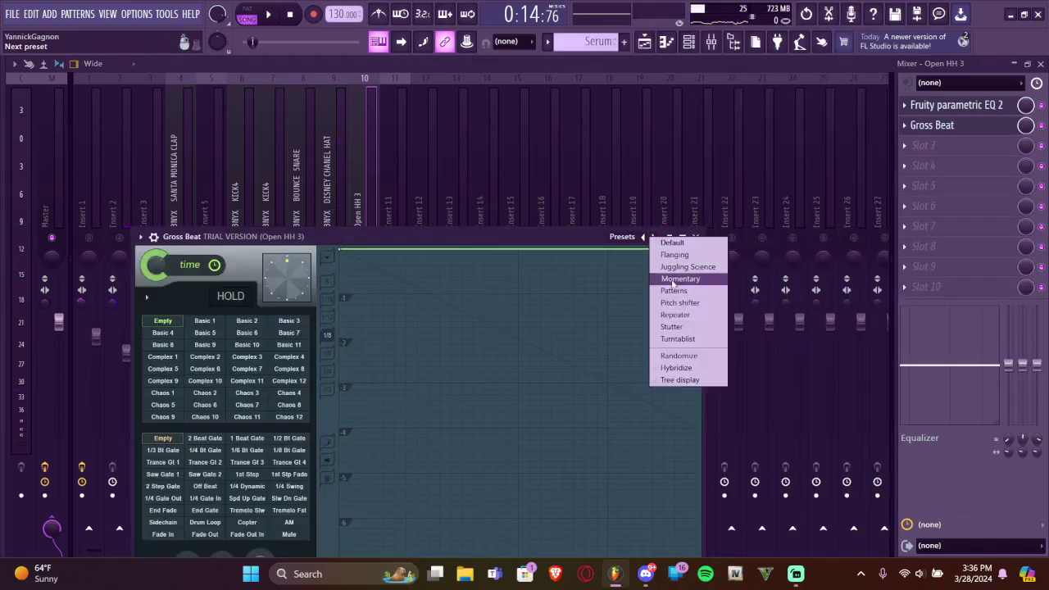
{"action": "left_click", "coordinate": [681, 280]}
{"action": "left_click", "coordinate": [245, 406]}
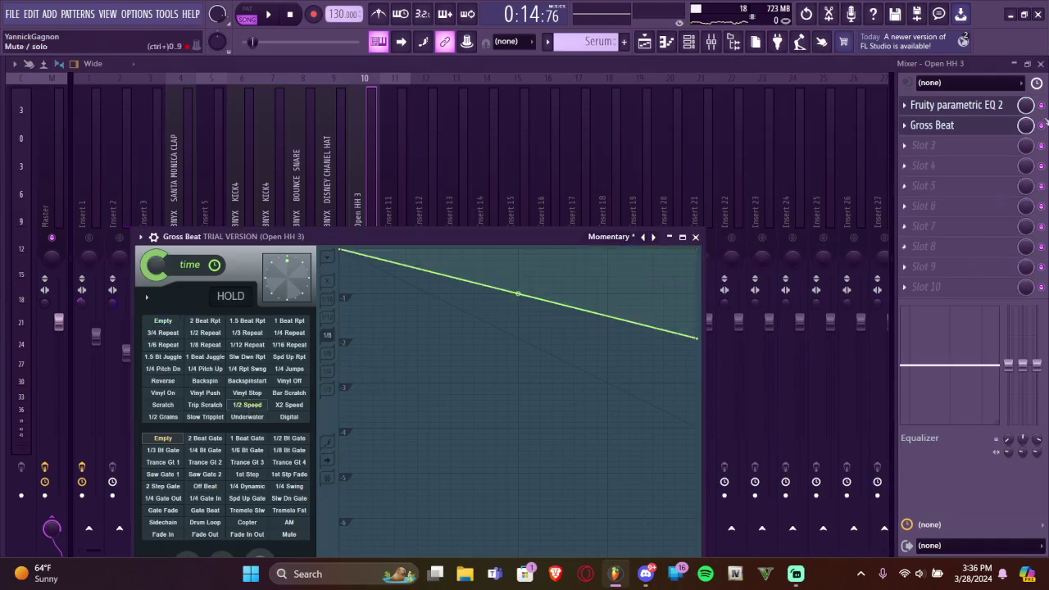
Set Gross Beat's mix level to 50% and the Open HH 3 track's volume to 99%
{"action": "left_click", "coordinate": [1015, 128]}
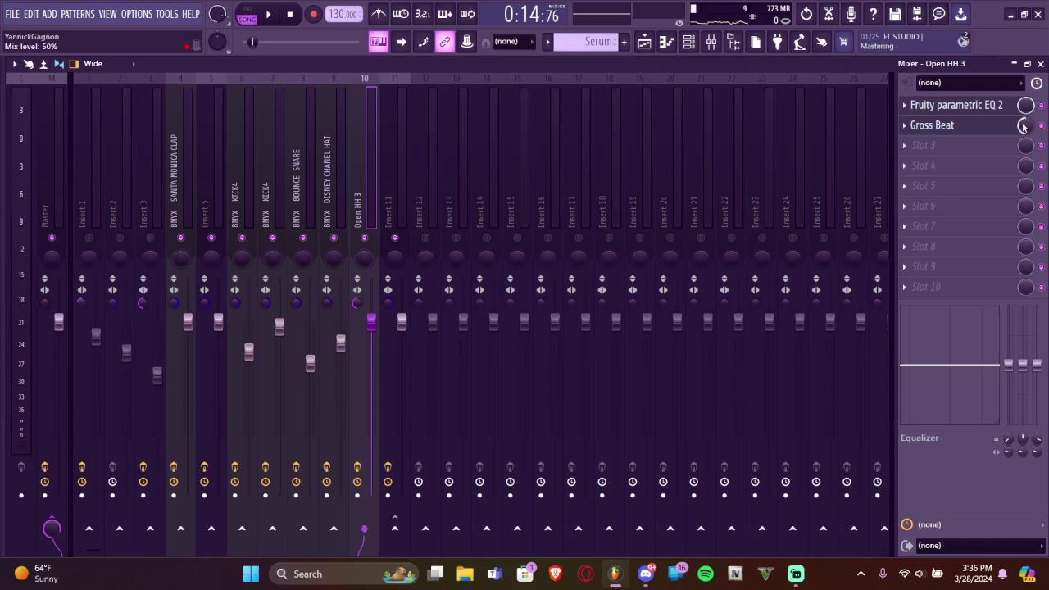
{"action": "key", "text": "space"}
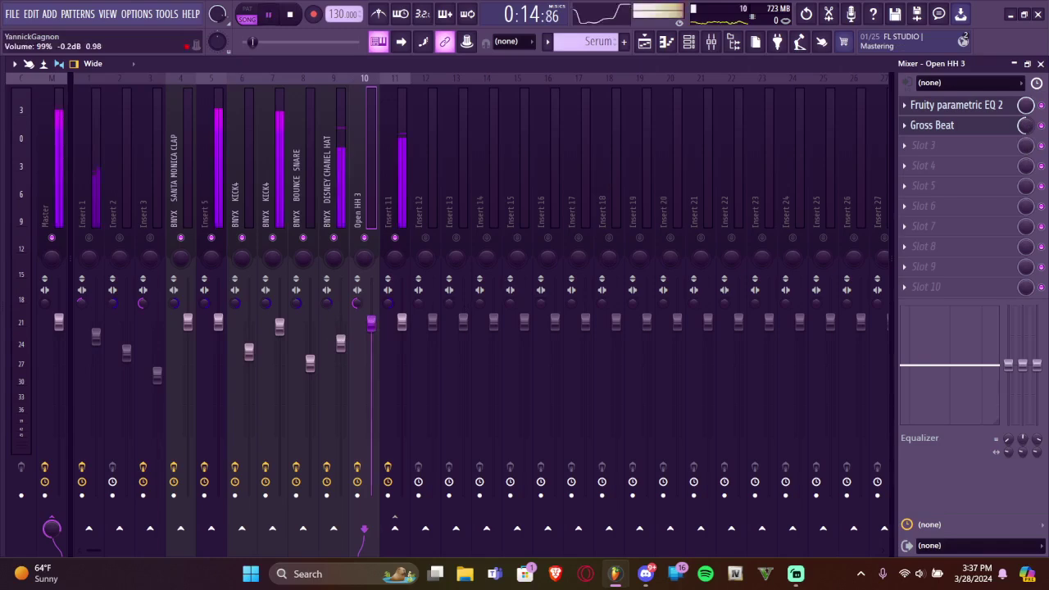
{"action": "key", "text": "space"}
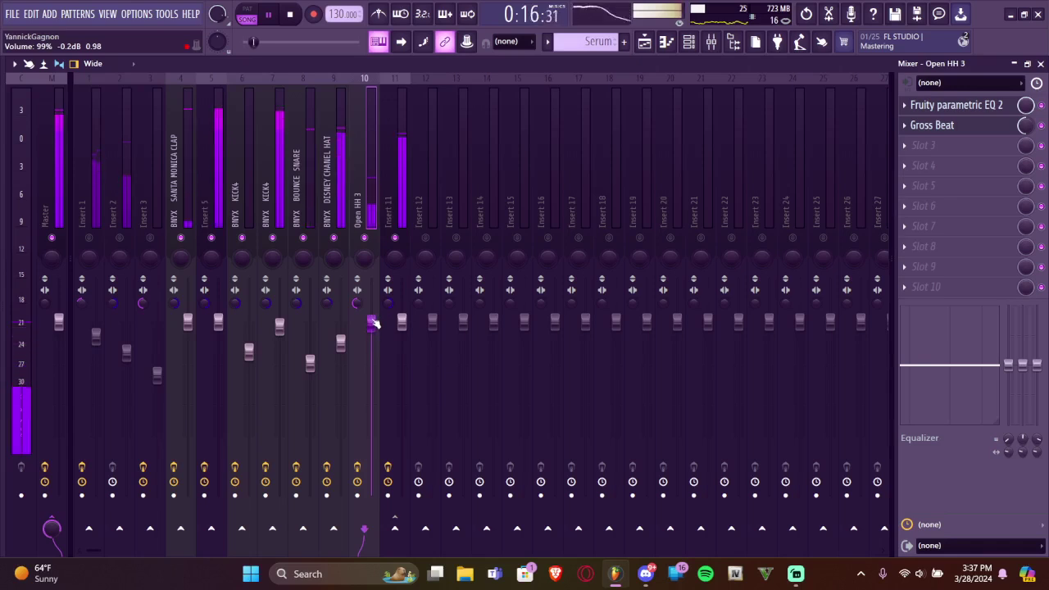
Audition the Insert 11 track in solo and set its volume to 93%
{"action": "left_click", "coordinate": [393, 223]}
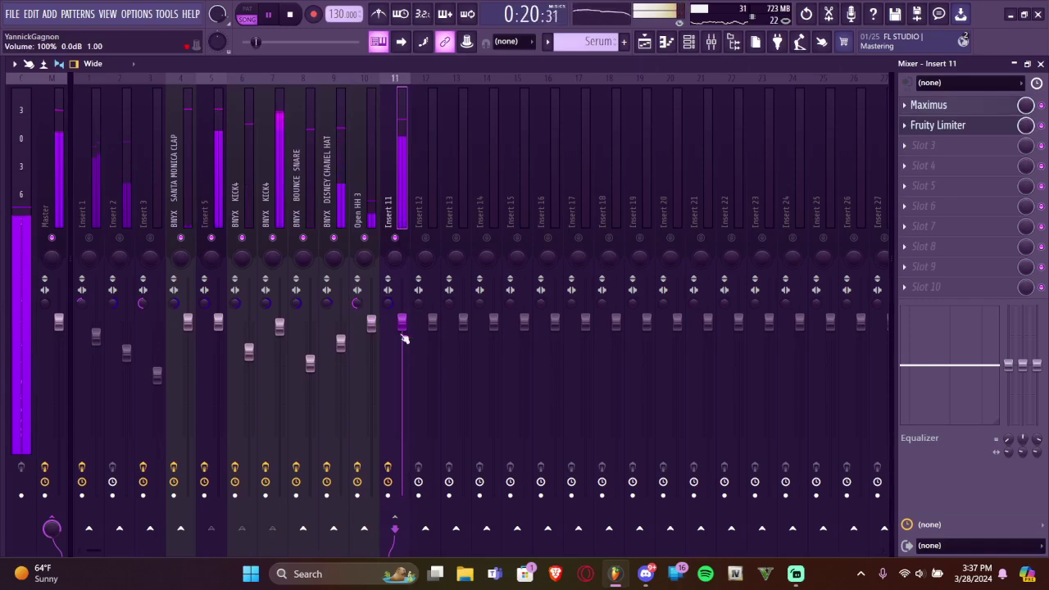
{"action": "key", "text": "space"}
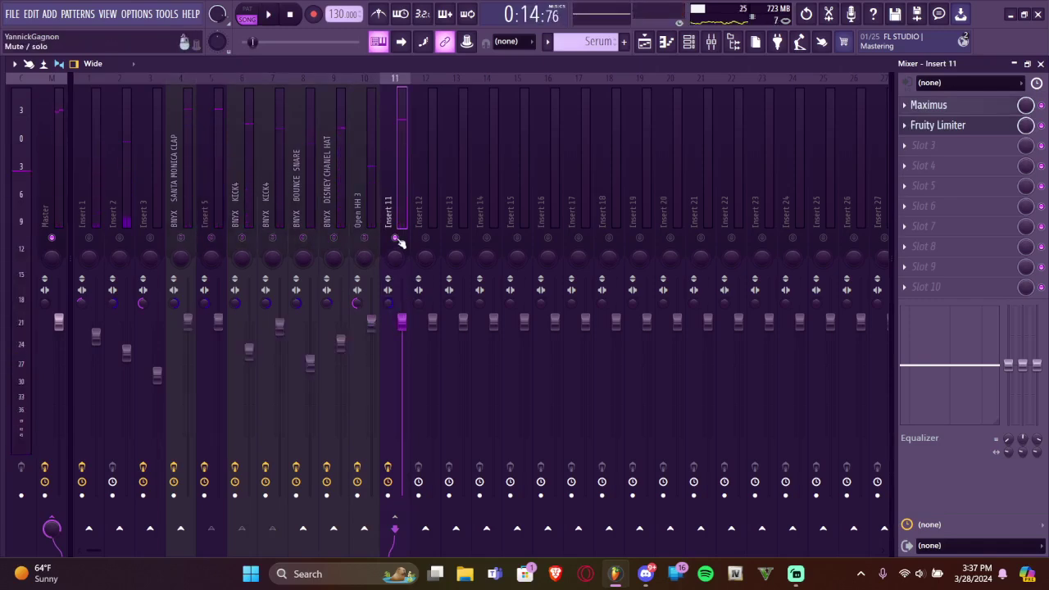
{"action": "key", "text": "space"}
{"action": "key", "text": "space"}
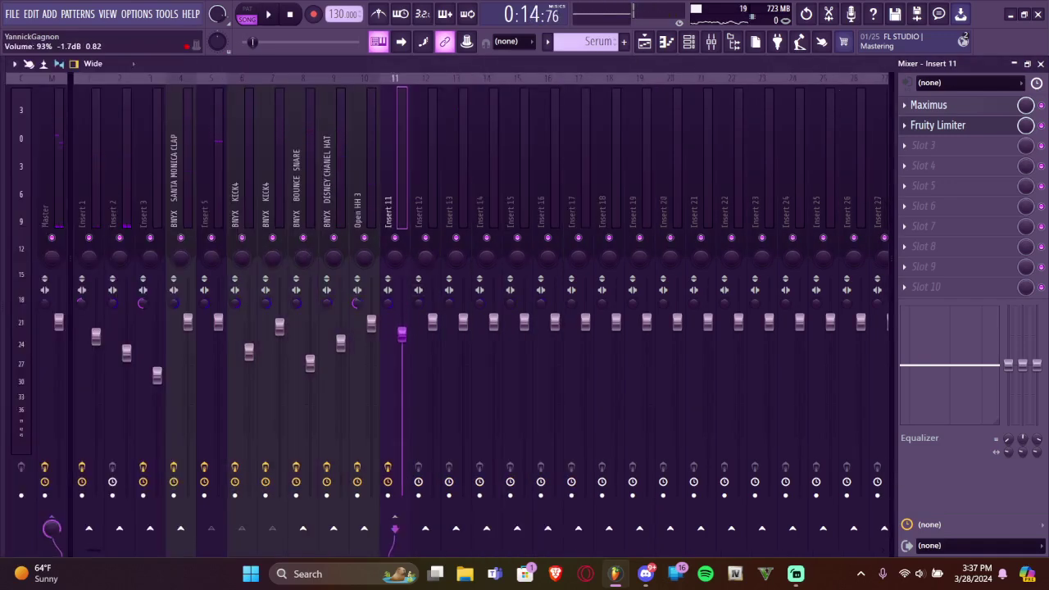
Add Fruity Multiband Compressor with the 2.4 no LIMITER preset to Insert 11 and lower the track's volume further
{"action": "left_click", "coordinate": [952, 151]}
{"action": "left_click", "coordinate": [668, 384]}
{"action": "left_click", "coordinate": [547, 149]}
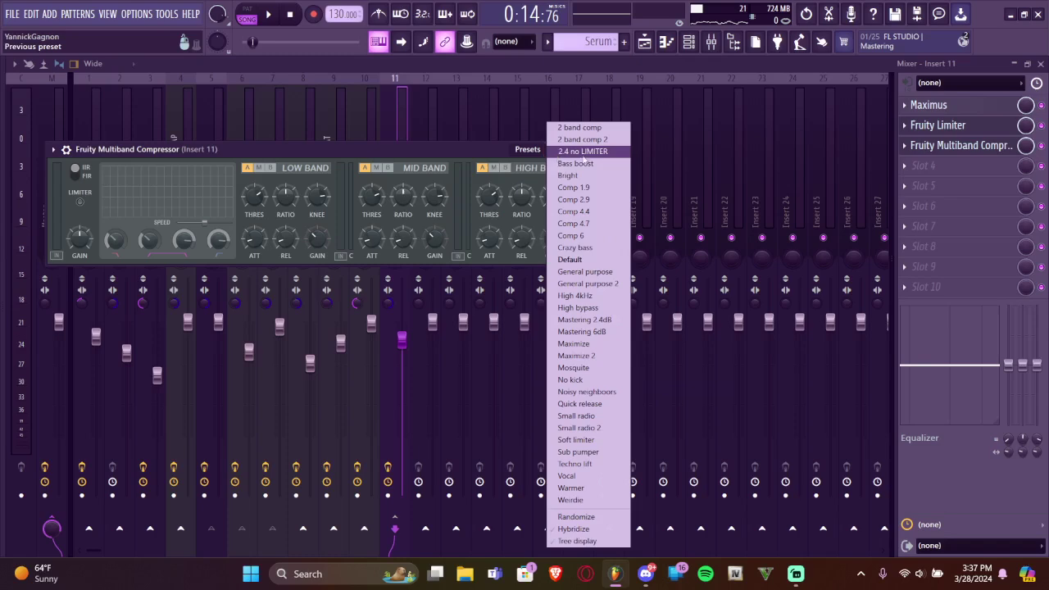
{"action": "left_click", "coordinate": [585, 152]}
{"action": "left_click_drag", "start_coordinate": [401, 338], "coordinate": [402, 346]}
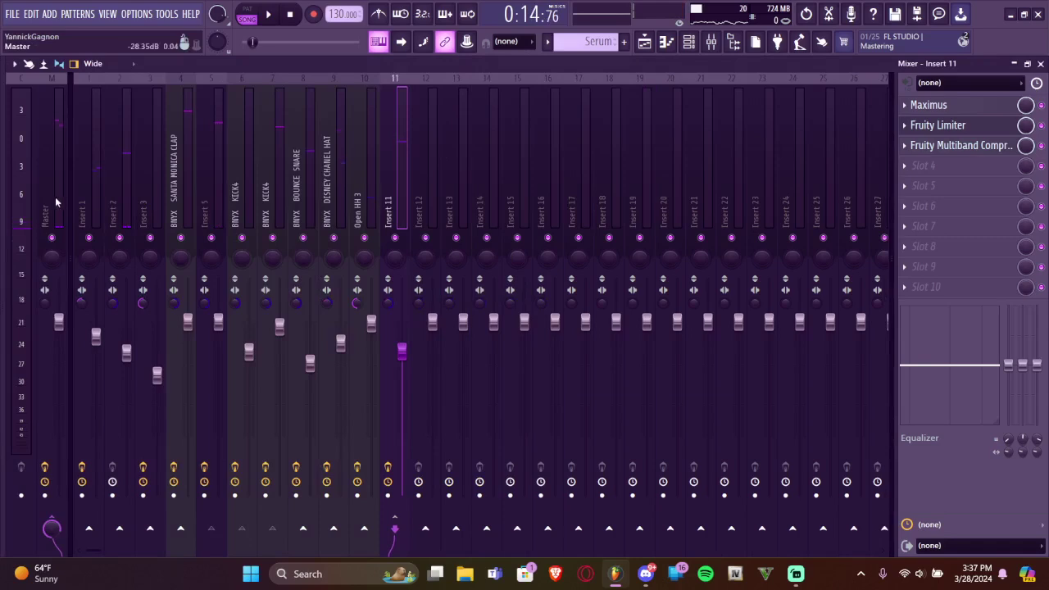
Add a Fruity Limiter to the Master track and place it in effect slot 2
{"action": "left_click", "coordinate": [55, 196]}
{"action": "left_click", "coordinate": [904, 105]}
{"action": "mouse_move", "coordinate": [913, 124]}
{"action": "left_click", "coordinate": [656, 383]}
{"action": "scroll", "coordinate": [953, 106], "scroll_direction": "down", "scroll_amount": 1}
Add Fruity Parametric EQ 2 to the Master's first slot, cutting the lowest sub frequencies with band 1 and slightly boosting the highs with band 7
{"action": "left_click", "coordinate": [941, 107]}
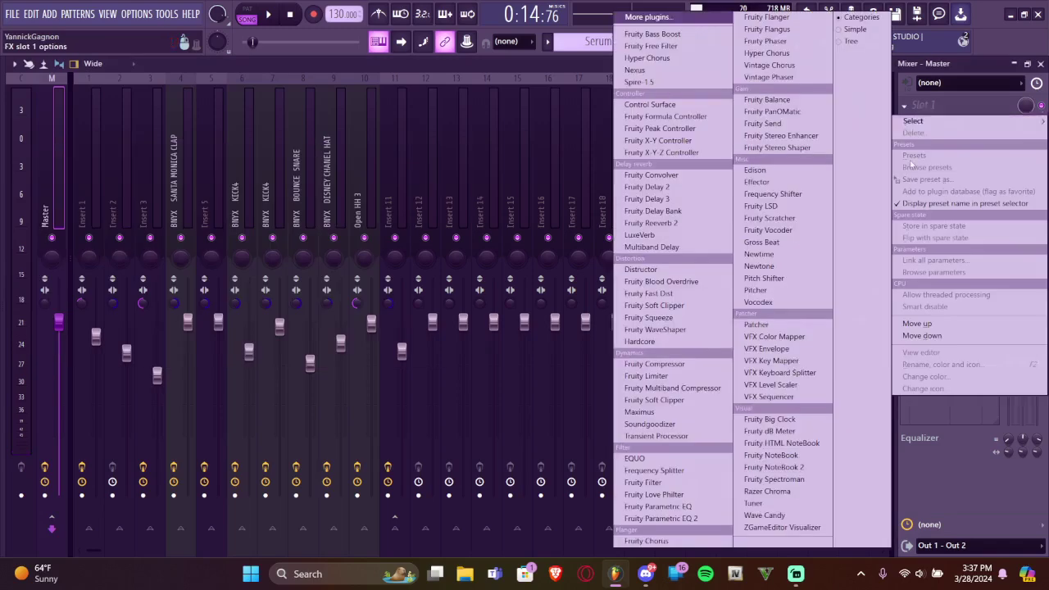
{"action": "left_click", "coordinate": [668, 520]}
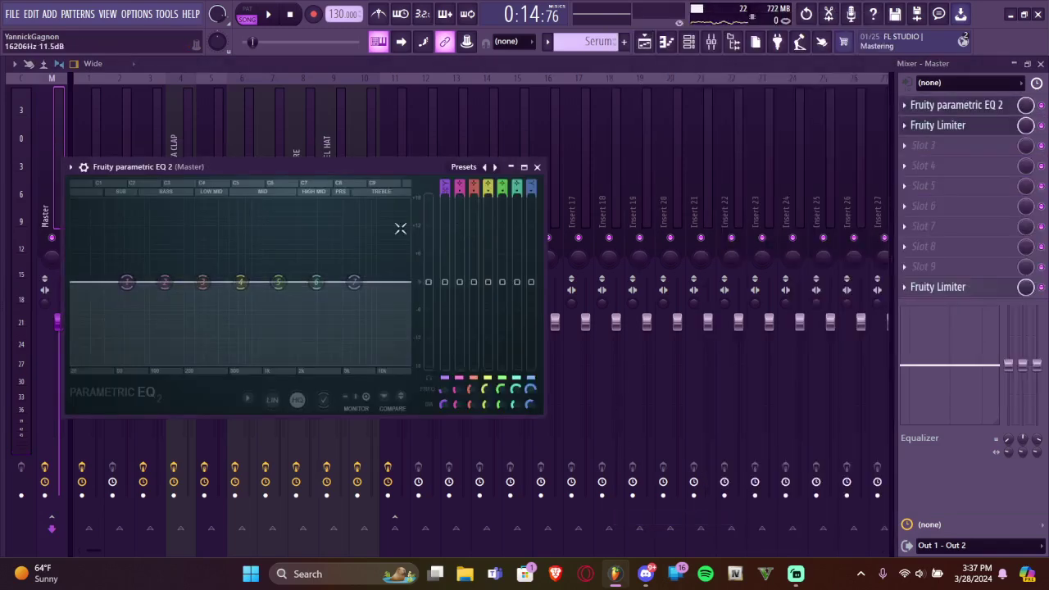
{"action": "left_click_drag", "start_coordinate": [127, 282], "coordinate": [79, 360]}
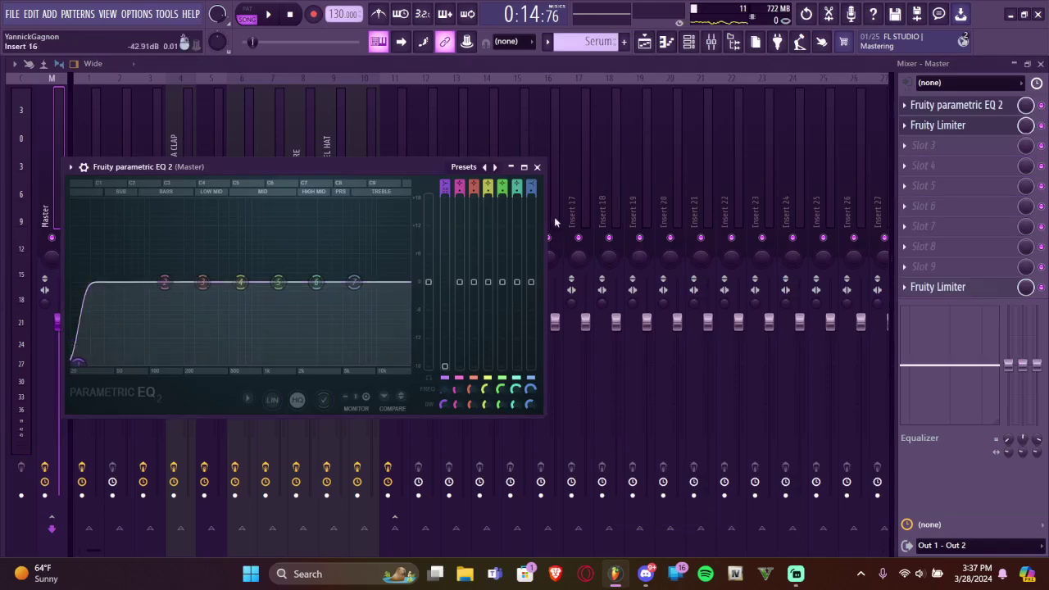
{"action": "left_click_drag", "start_coordinate": [355, 282], "coordinate": [326, 269]}
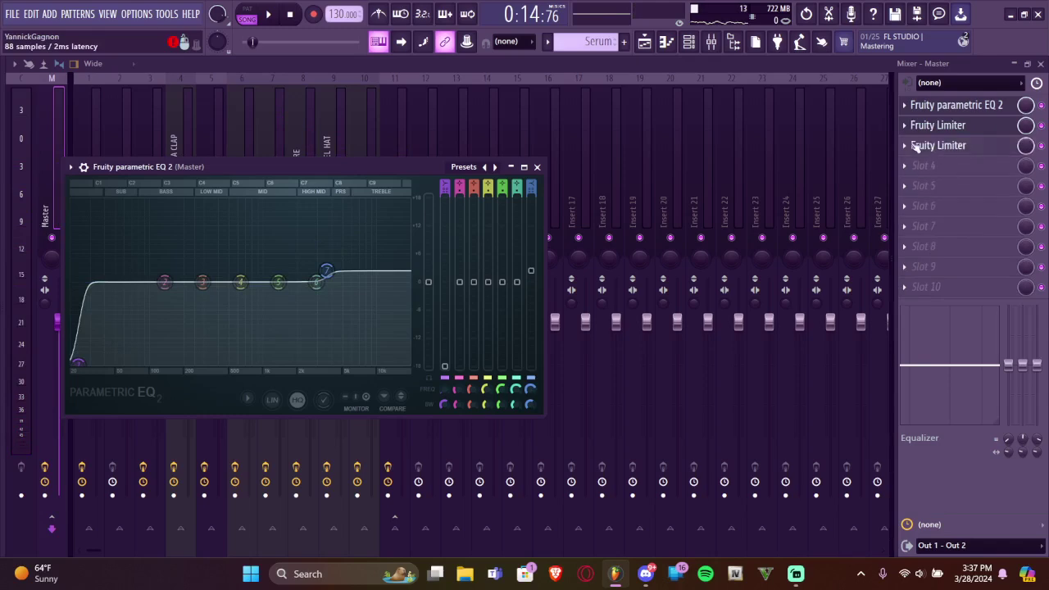
Replace the Master's slot 3 limiter with Fruity Multiband Compressor using the 2.4 no LIMITER preset and audition it
{"action": "right_click", "coordinate": [917, 146]}
{"action": "mouse_move", "coordinate": [912, 162]}
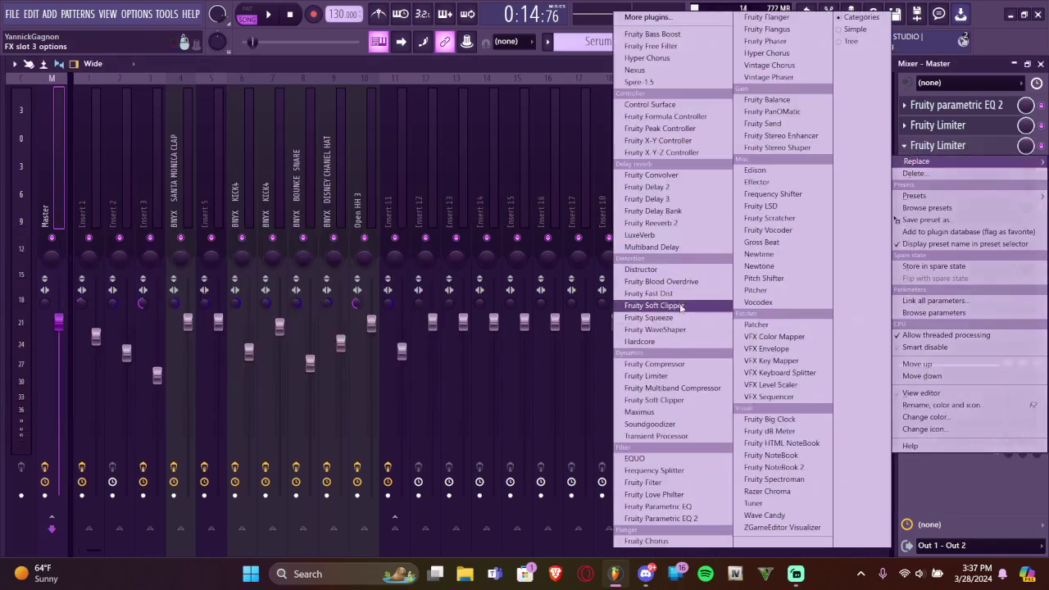
{"action": "left_click", "coordinate": [668, 390]}
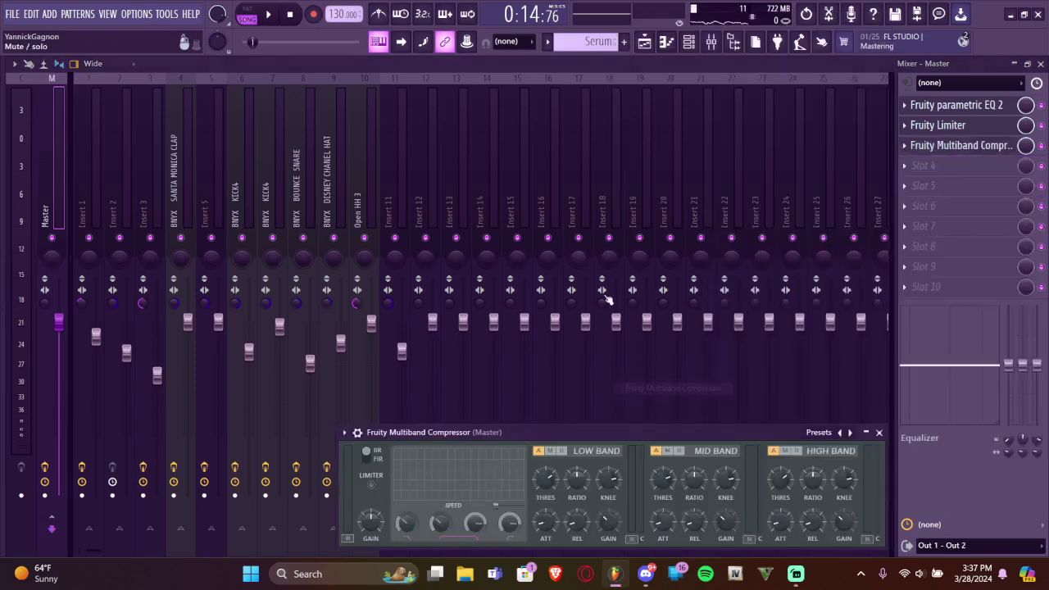
{"action": "left_click", "coordinate": [844, 433]}
{"action": "left_click", "coordinate": [879, 152]}
{"action": "key", "text": "space"}
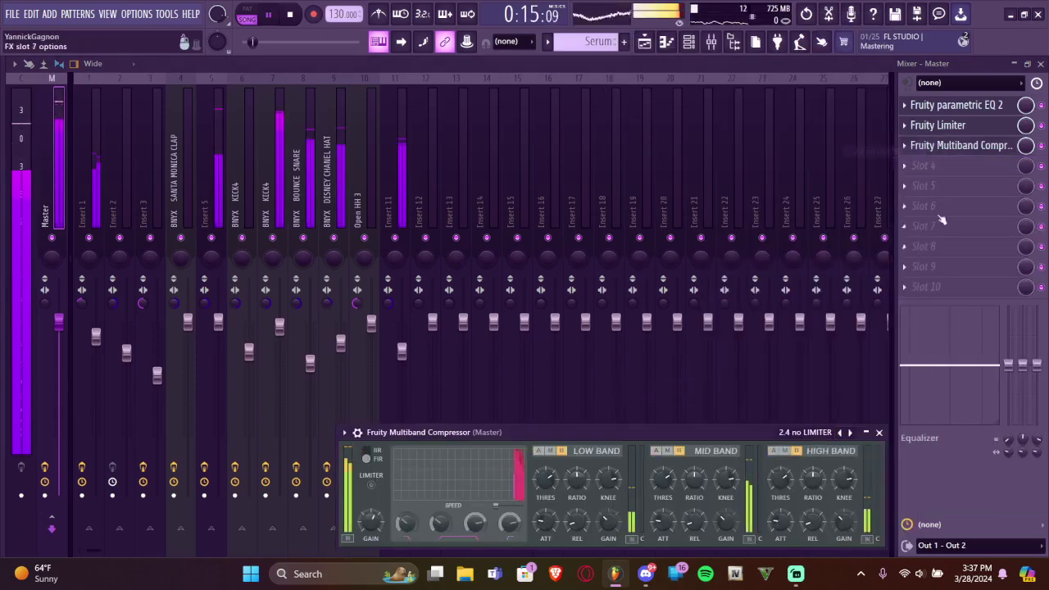
Lower the soft saturation threshold of the Master's Fruity Limiter while auditioning the beat
{"action": "left_click", "coordinate": [945, 128]}
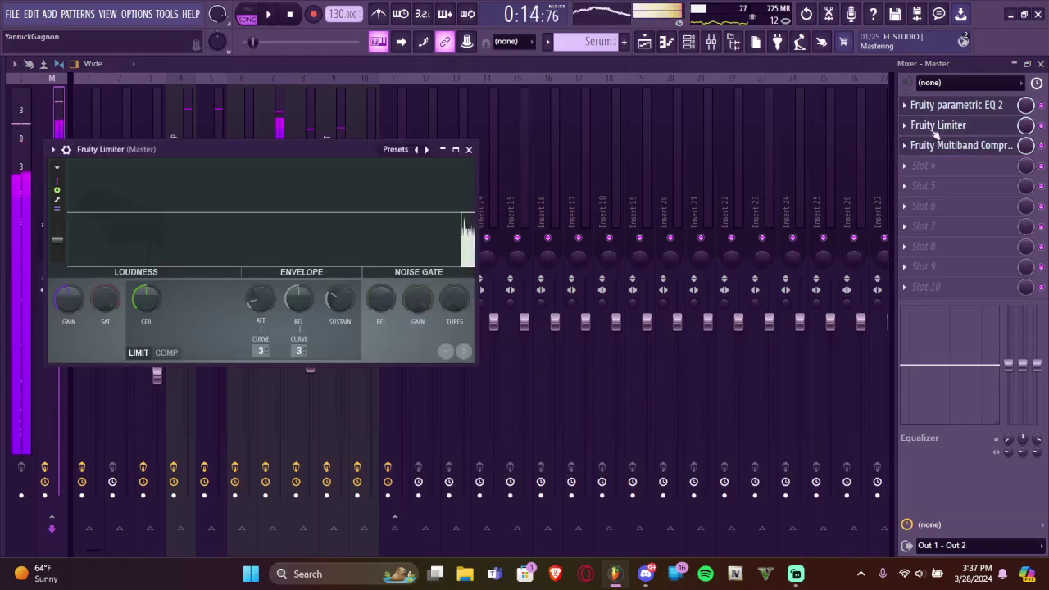
{"action": "key", "text": "space"}
{"action": "left_click_drag", "start_coordinate": [105, 300], "coordinate": [105, 320]}
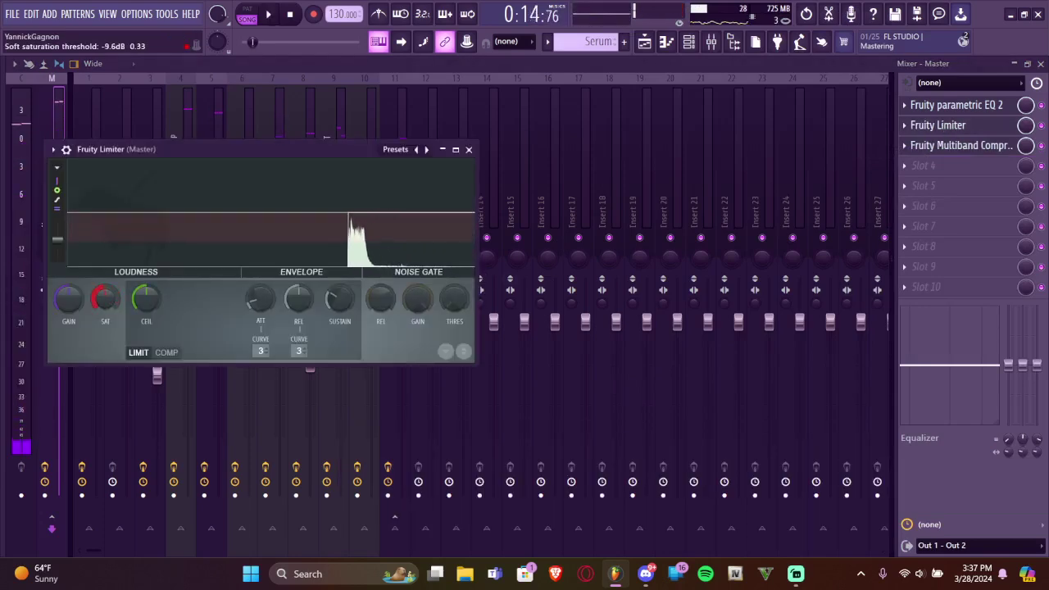
{"action": "key", "text": "space"}
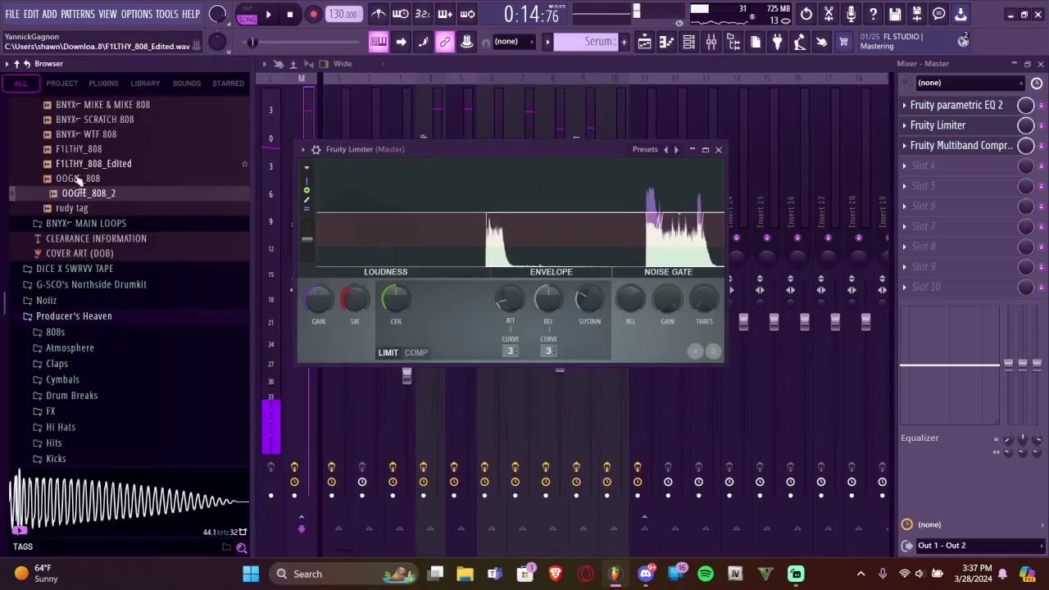
{"action": "key", "text": "space"}
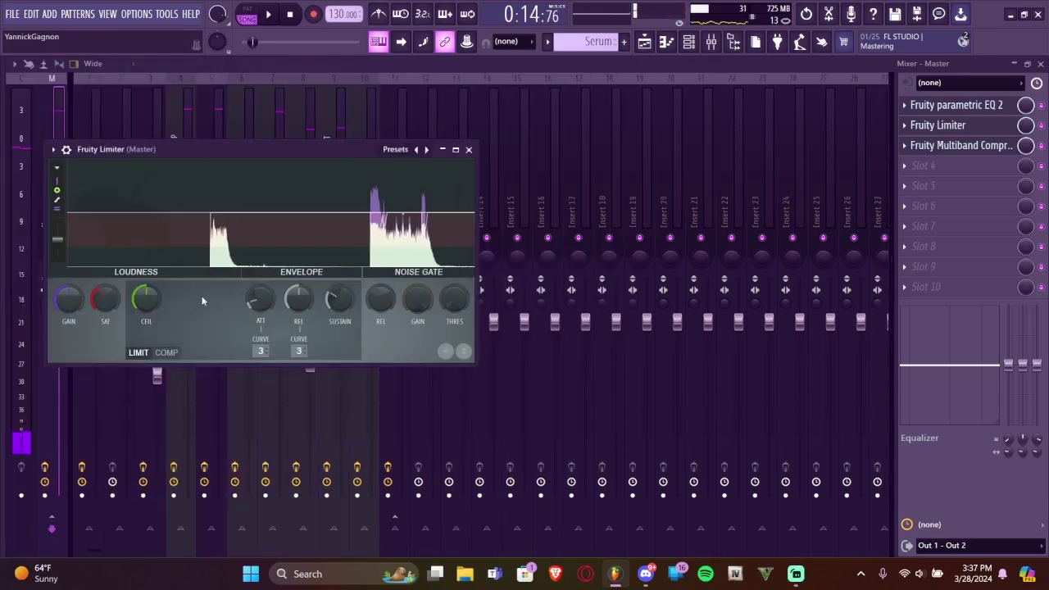
Set the Master limiter's ceiling to -2.4 dB and its gain to about -1.5 dB
{"action": "left_click_drag", "start_coordinate": [146, 299], "coordinate": [146, 309]}
{"action": "key", "text": "space"}
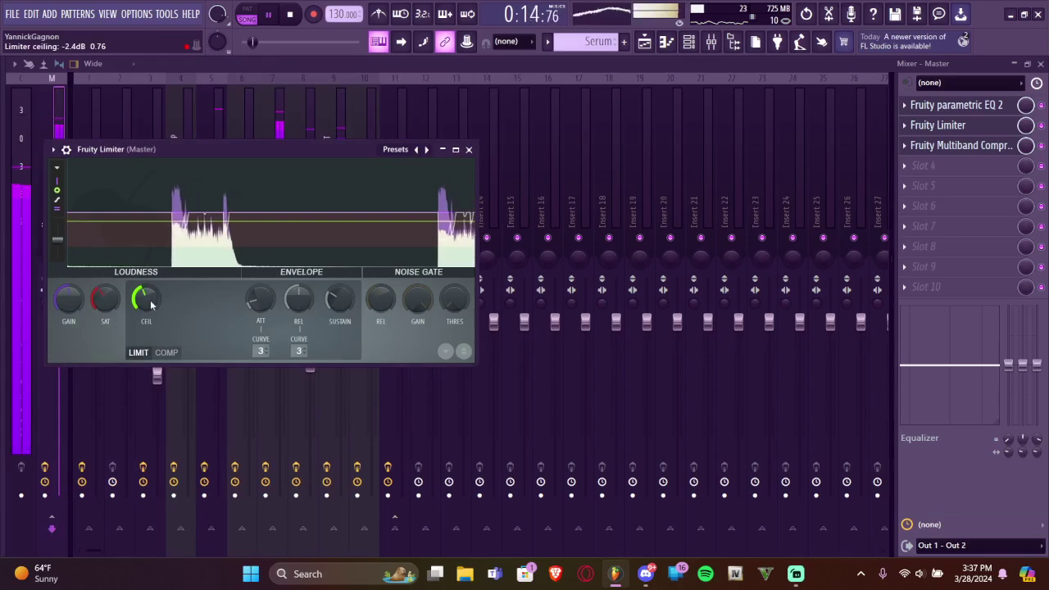
{"action": "key", "text": "space"}
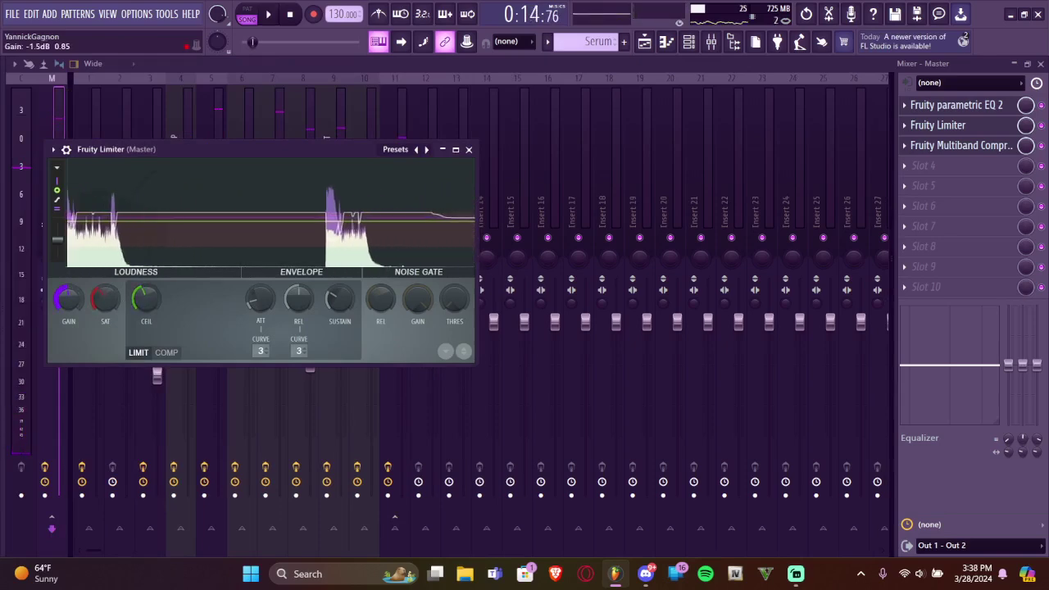
Set the Master limiter's attack to 0.00 ms, reduce release and sustain to minimum, and close the limiter after auditioning
{"action": "key", "text": "space"}
{"action": "key", "text": "space"}
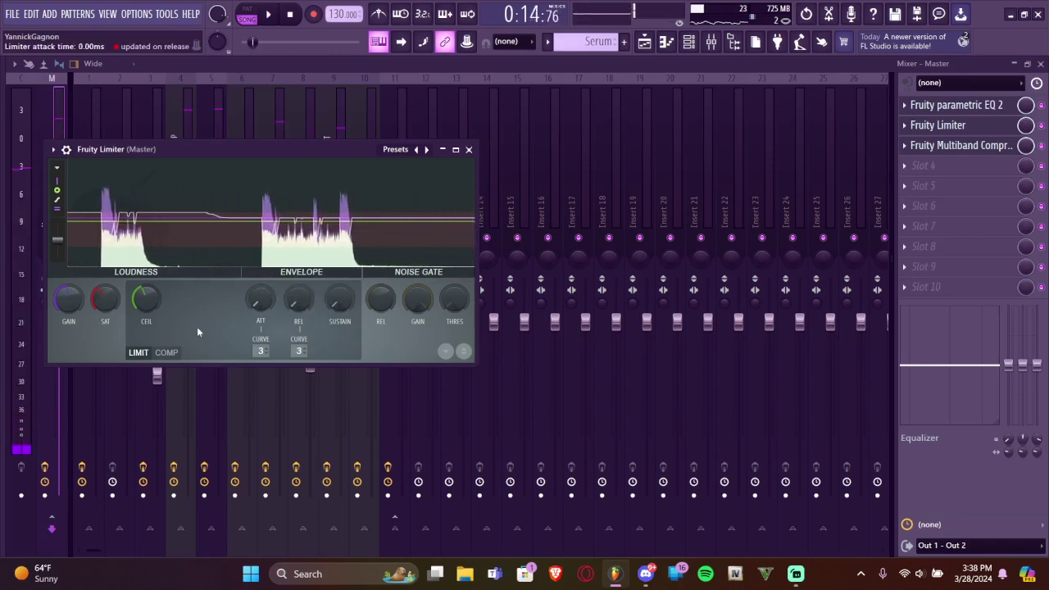
{"action": "key", "text": "space"}
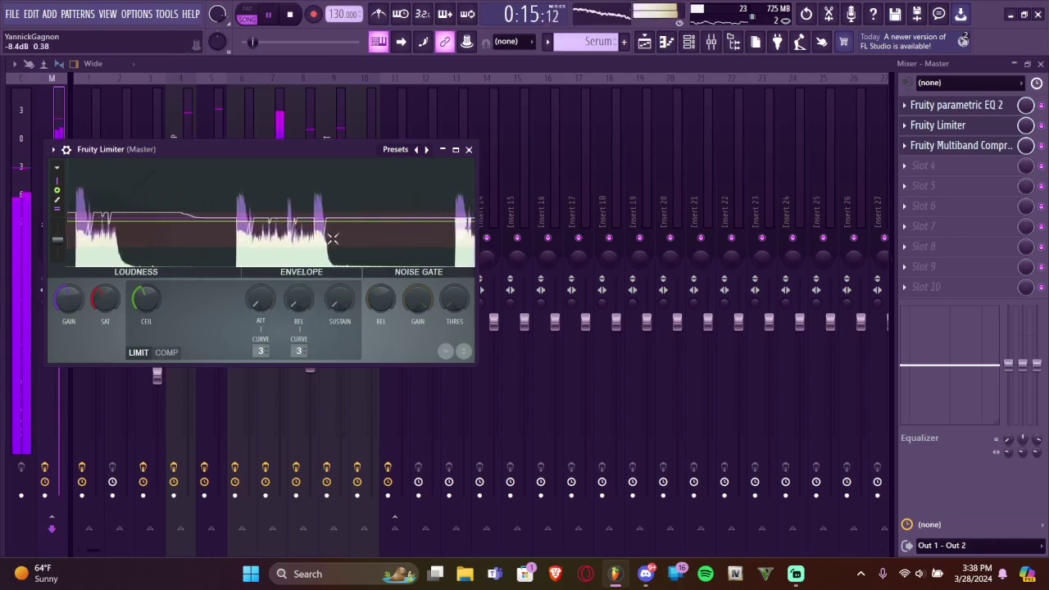
{"action": "left_click", "coordinate": [469, 149]}
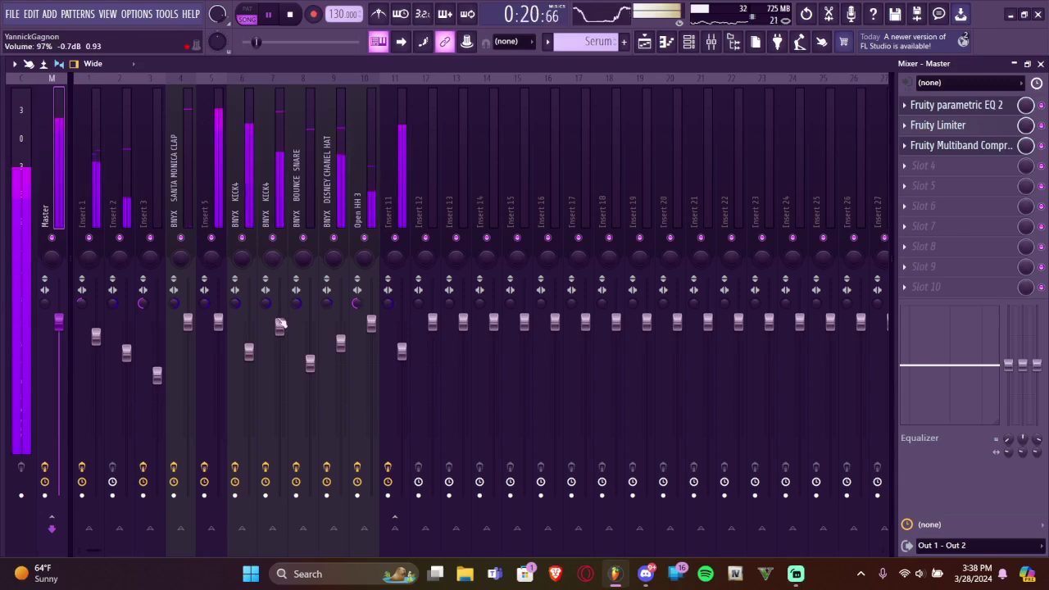
Lower the volumes of both KICK4 tracks during playback
{"action": "left_click_drag", "start_coordinate": [248, 352], "coordinate": [248, 371]}
{"action": "left_click_drag", "start_coordinate": [279, 328], "coordinate": [280, 336]}
{"action": "key", "text": "space"}
Try 100% separated stereo on the KICK4 track on insert 6 and audition it
{"action": "left_click", "coordinate": [241, 306]}
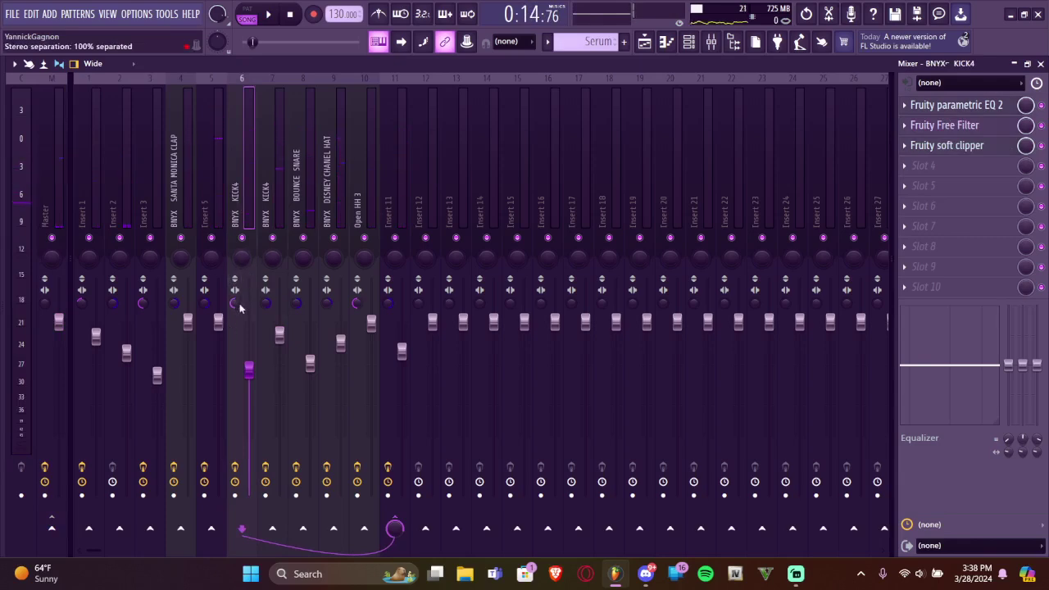
{"action": "key", "text": "space"}
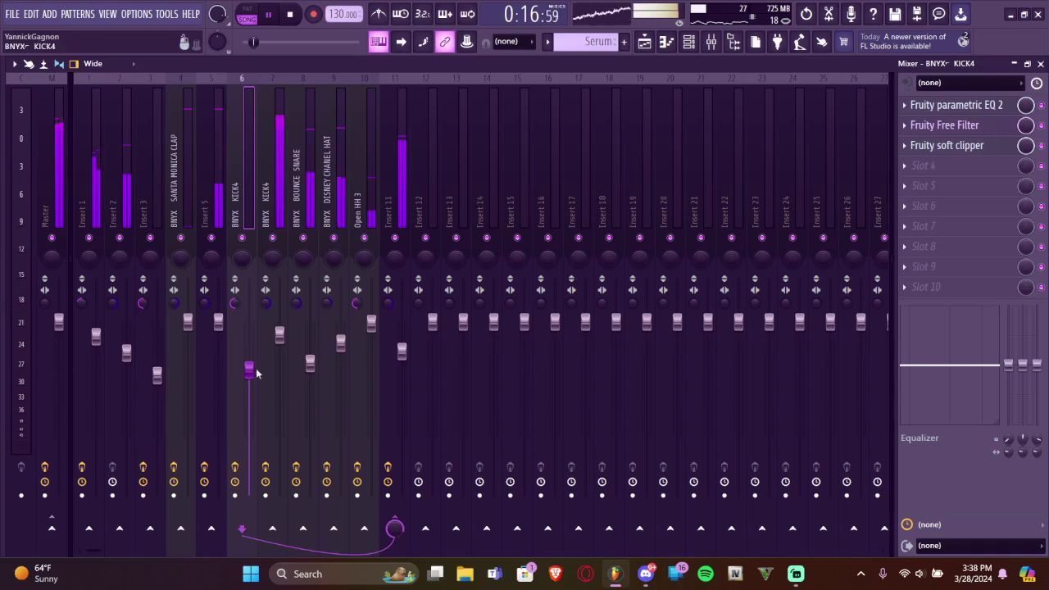
{"action": "key", "text": "space"}
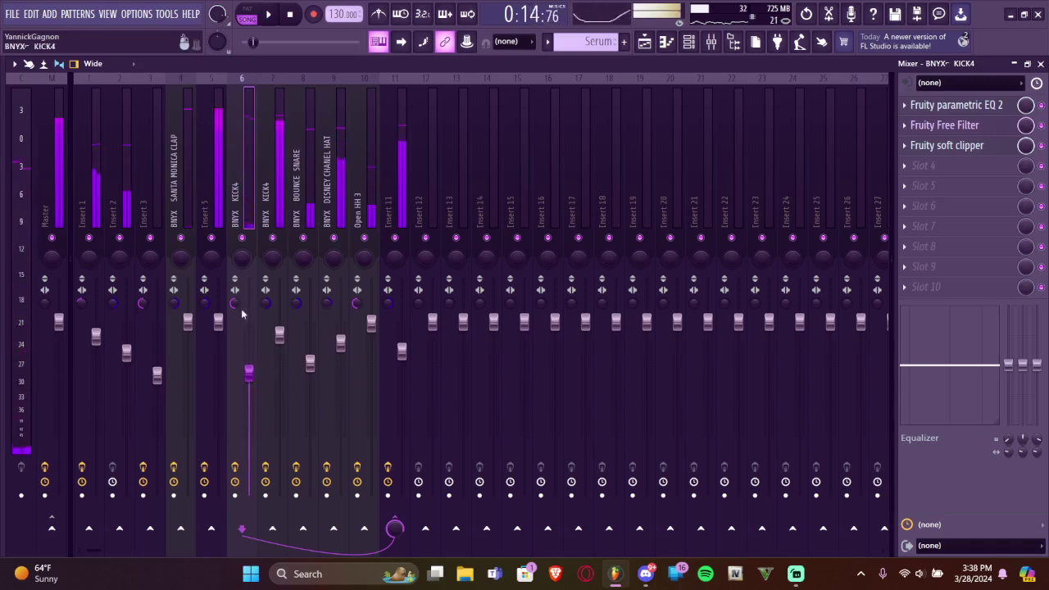
Reset the stereo separation of the KICK4 track on insert 6 and set its volume to 83%
{"action": "right_click", "coordinate": [234, 305]}
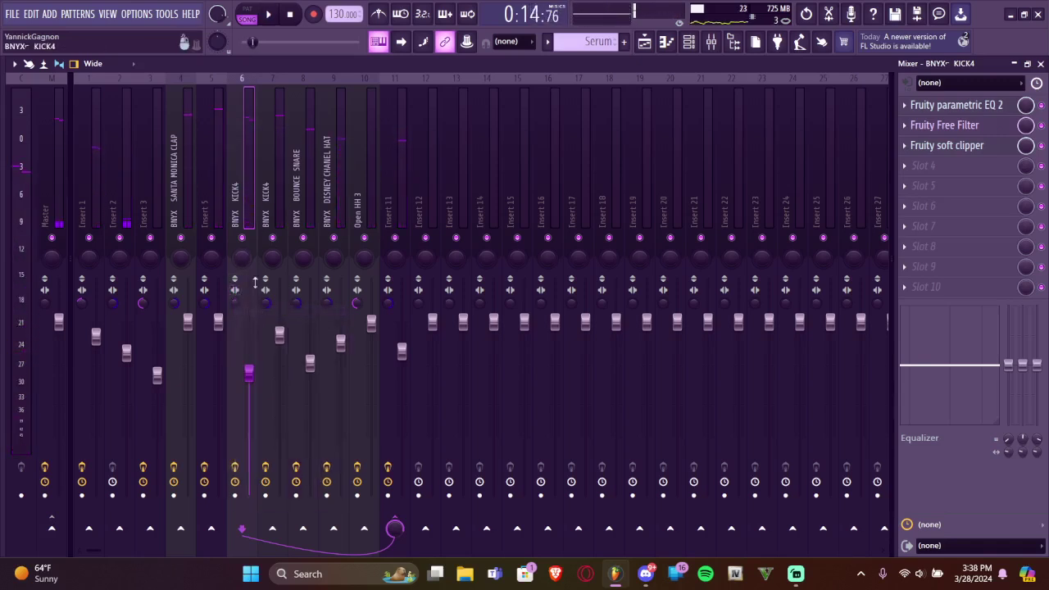
{"action": "key", "text": "space"}
{"action": "left_click_drag", "start_coordinate": [249, 373], "coordinate": [248, 351]}
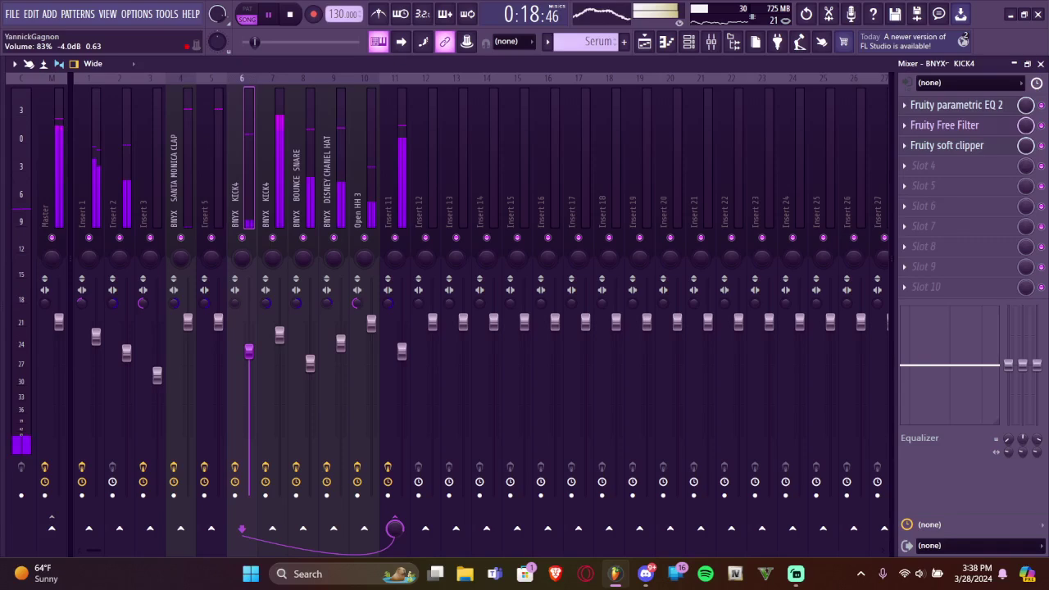
{"action": "key", "text": "space"}
Turn the beet clips at bars 17 and 21 on playlist Track 5 into a unique copy of the pattern
{"action": "key", "text": "F5"}
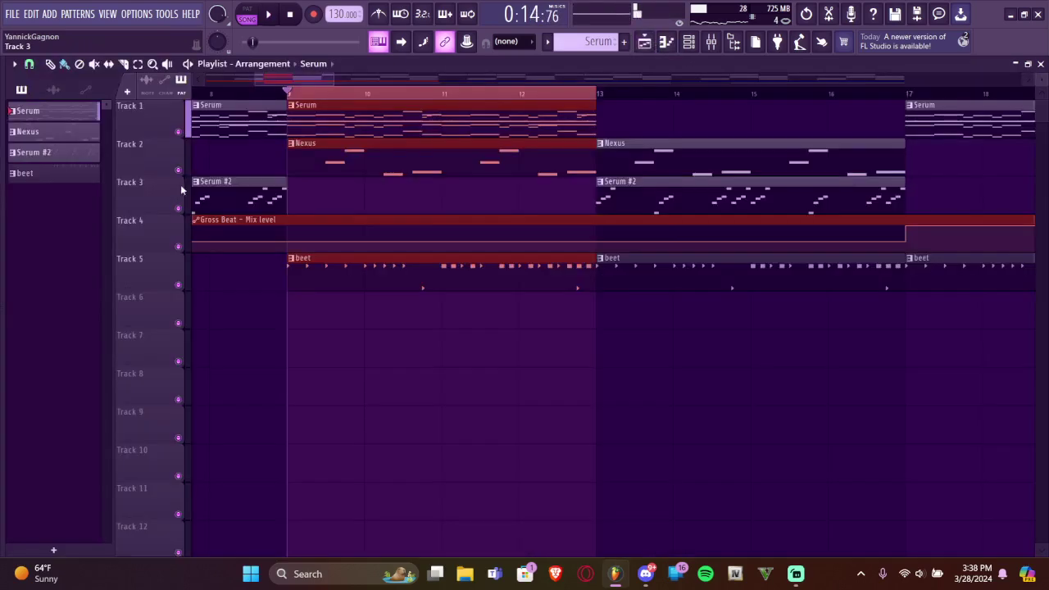
{"action": "scroll", "coordinate": [483, 373], "scroll_direction": "down", "scroll_amount": 5}
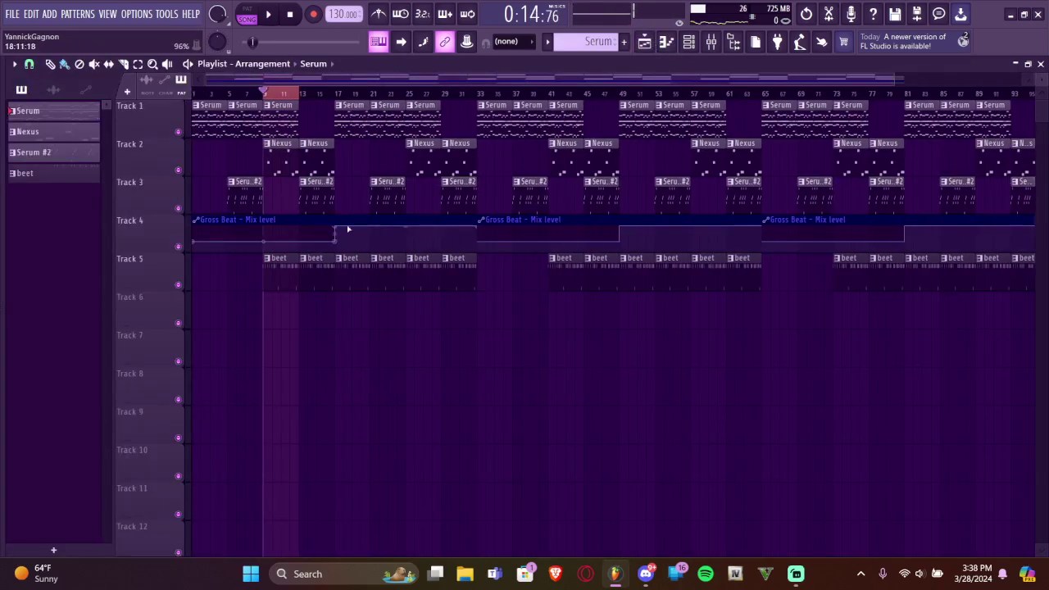
{"action": "scroll", "coordinate": [365, 236], "scroll_direction": "up", "scroll_amount": 3}
{"action": "scroll", "coordinate": [336, 264], "scroll_direction": "up", "scroll_amount": 2}
{"action": "right_click", "coordinate": [312, 264]}
{"action": "key", "text": "ctrl+z"}
{"action": "left_click", "coordinate": [299, 259]}
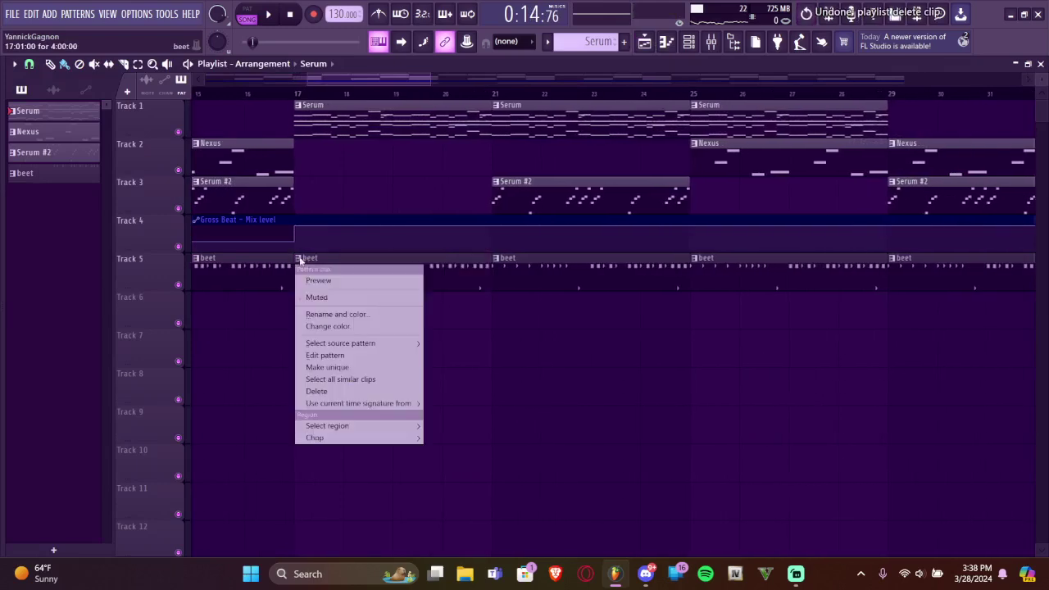
{"action": "left_click", "coordinate": [327, 368]}
{"action": "scroll", "coordinate": [374, 347], "scroll_direction": "down", "scroll_amount": 3}
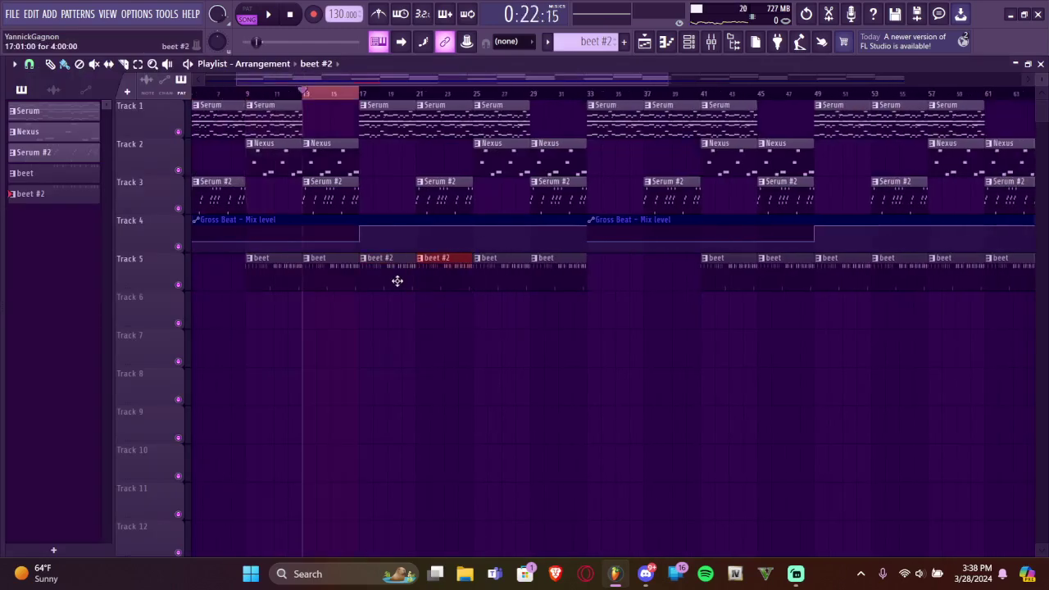
Cut the KICK4 notes from the beet #2 pattern and enable the channel's first three steps
{"action": "double_click", "coordinate": [399, 282]}
{"action": "key", "text": "F6"}
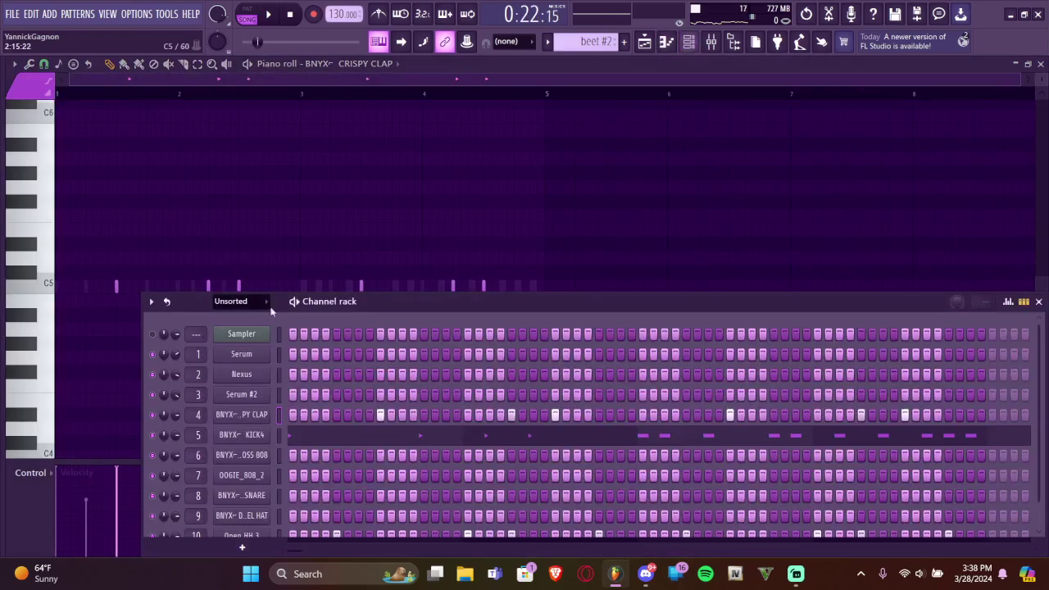
{"action": "left_click", "coordinate": [279, 438]}
{"action": "key", "text": "ctrl+x"}
{"action": "left_click_drag", "start_coordinate": [293, 436], "coordinate": [304, 437]}
{"action": "left_click_drag", "start_coordinate": [373, 320], "coordinate": [351, 171]}
{"action": "scroll", "coordinate": [308, 305], "scroll_direction": "down", "scroll_amount": 1}
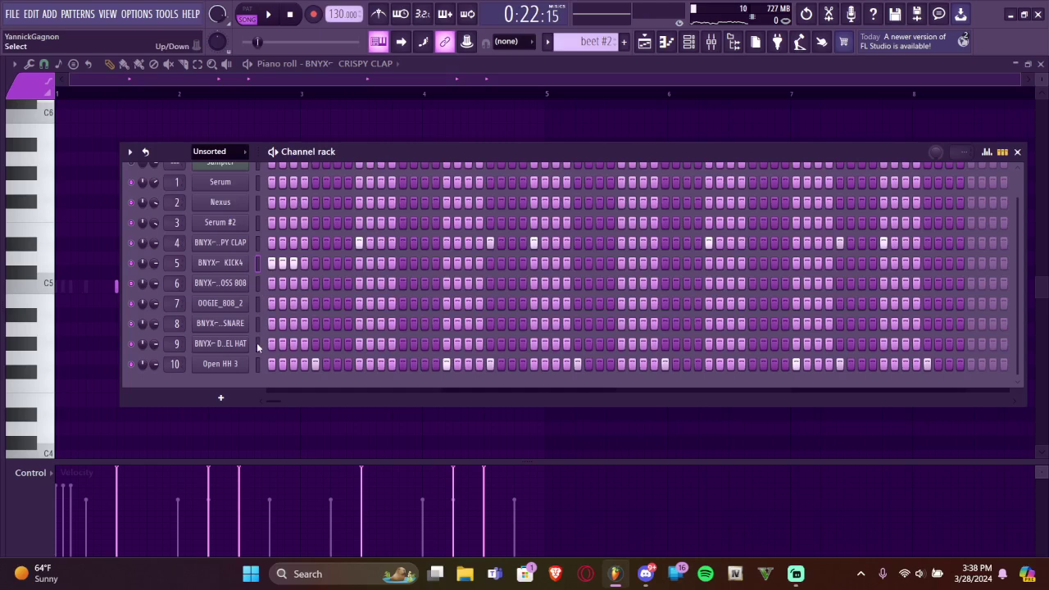
Examine the beet #2 pattern's drum steps and notes alongside its clips in the playlist
{"action": "left_click", "coordinate": [638, 47]}
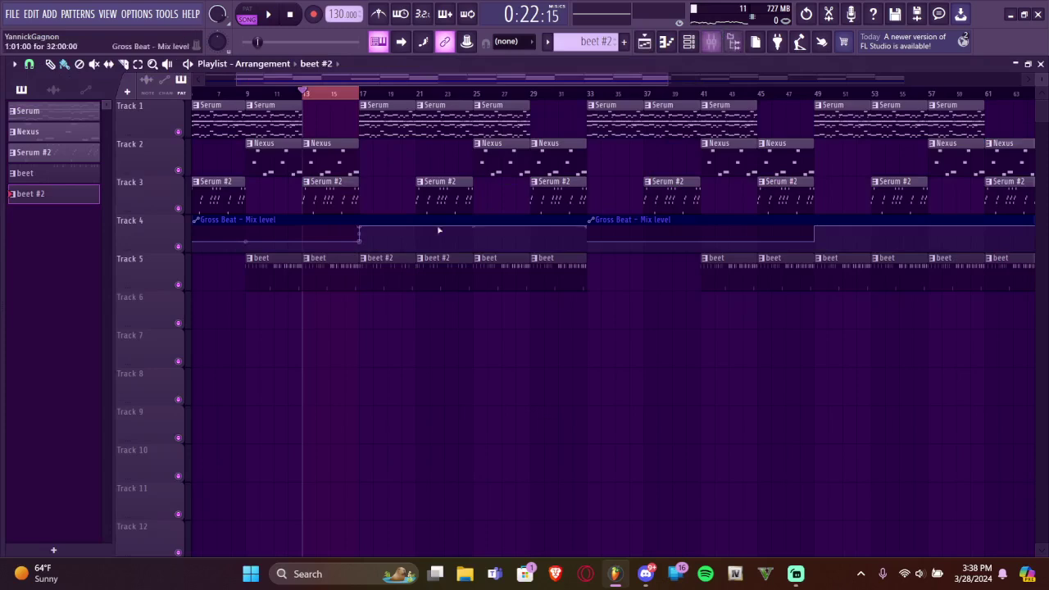
{"action": "left_click", "coordinate": [689, 43]}
{"action": "scroll", "coordinate": [305, 227], "scroll_direction": "up", "scroll_amount": 1}
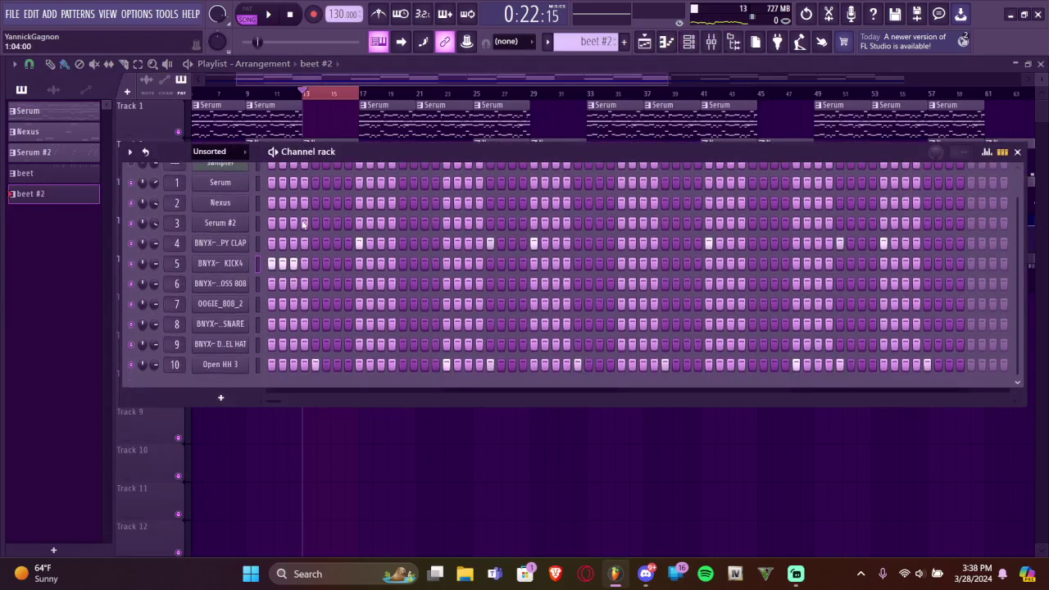
{"action": "left_click", "coordinate": [348, 448]}
{"action": "scroll", "coordinate": [306, 182], "scroll_direction": "up", "scroll_amount": 4}
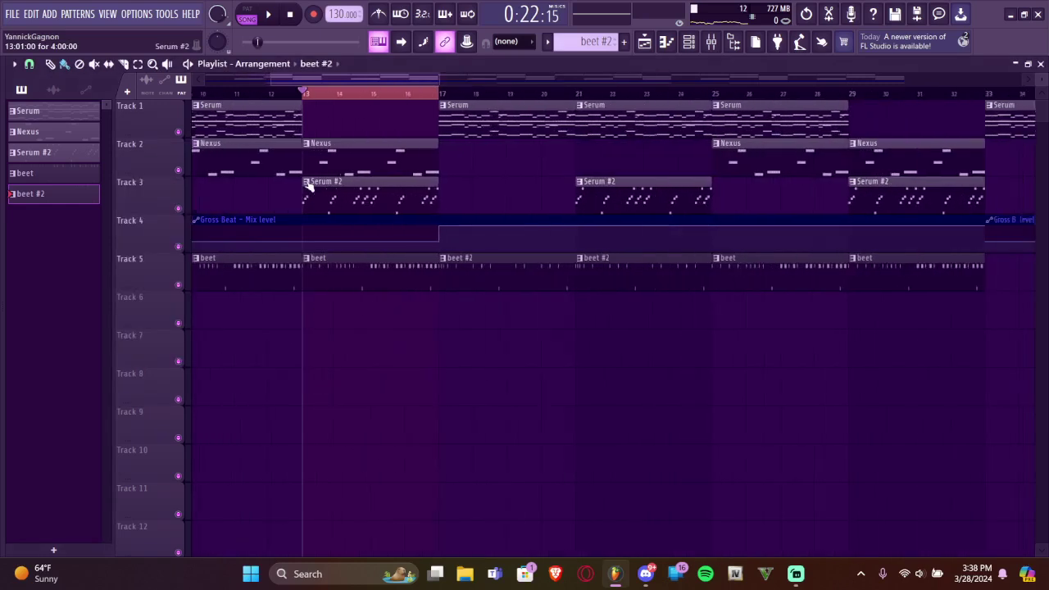
{"action": "double_click", "coordinate": [464, 270]}
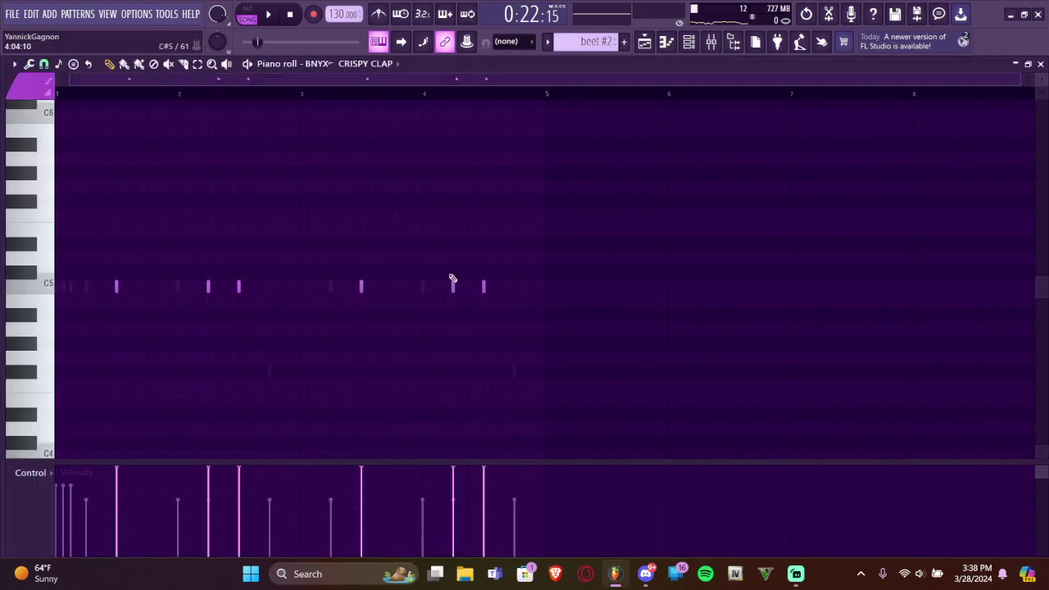
{"action": "left_click", "coordinate": [691, 42]}
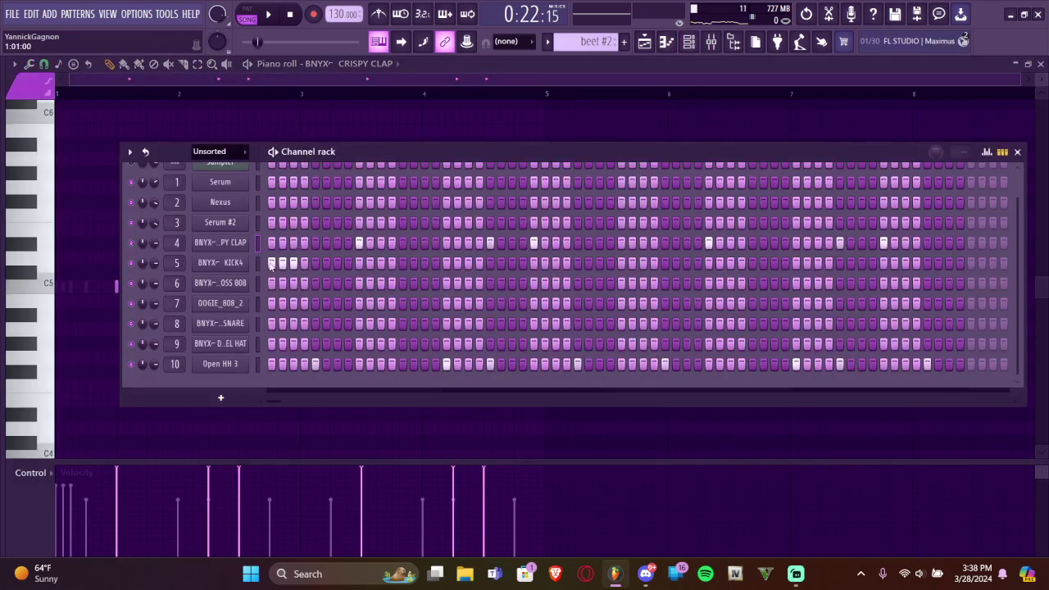
{"action": "left_click", "coordinate": [646, 43]}
Audition the arrangement from bar 13 and again from bar 9
{"action": "key", "text": "space"}
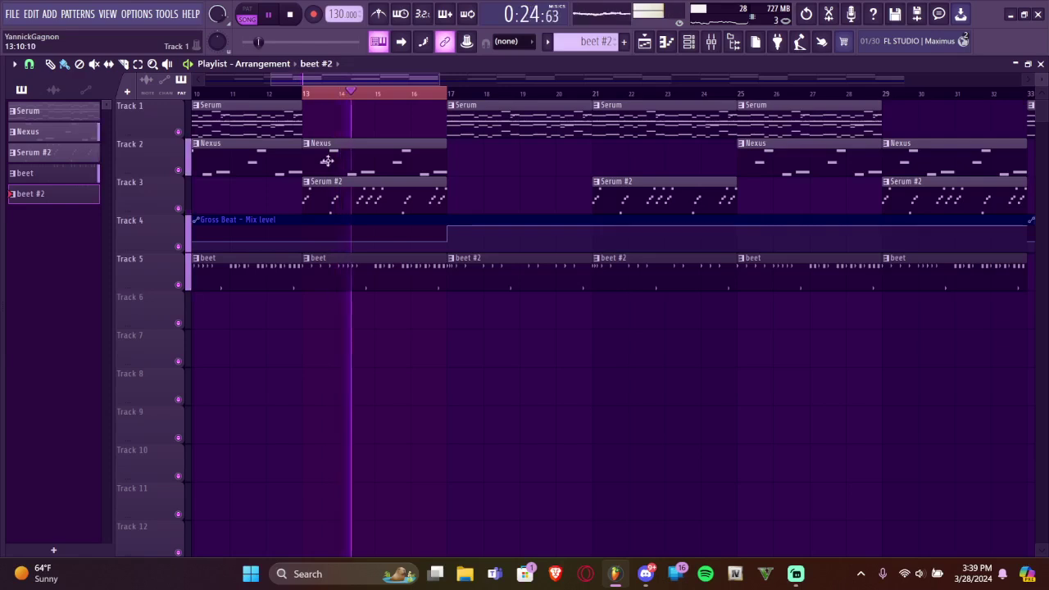
{"action": "scroll", "coordinate": [356, 335], "scroll_direction": "down", "scroll_amount": 2}
{"action": "left_click", "coordinate": [244, 92]}
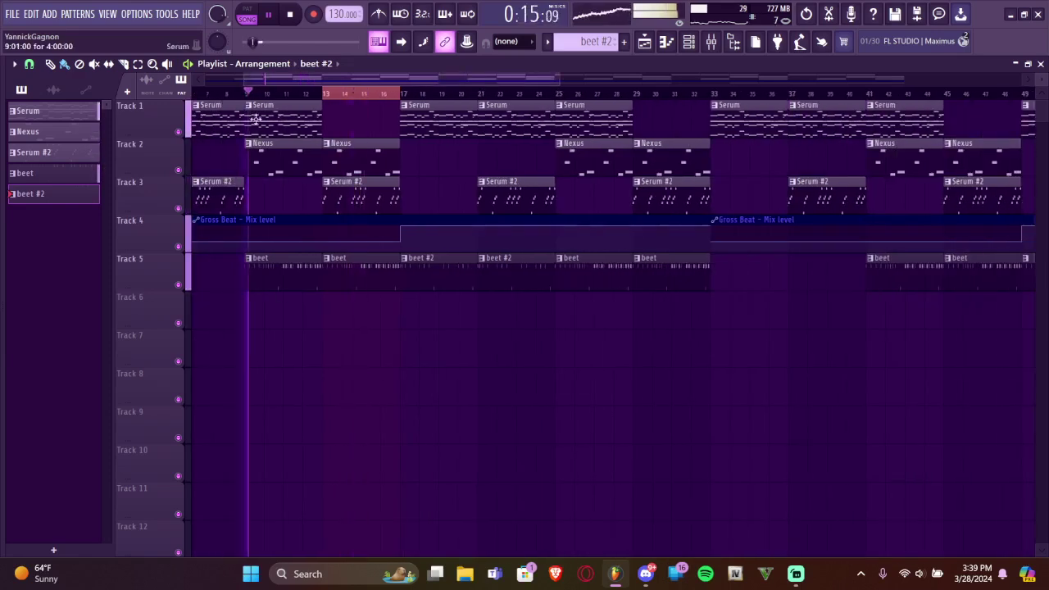
{"action": "scroll", "coordinate": [404, 279], "scroll_direction": "up", "scroll_amount": 2}
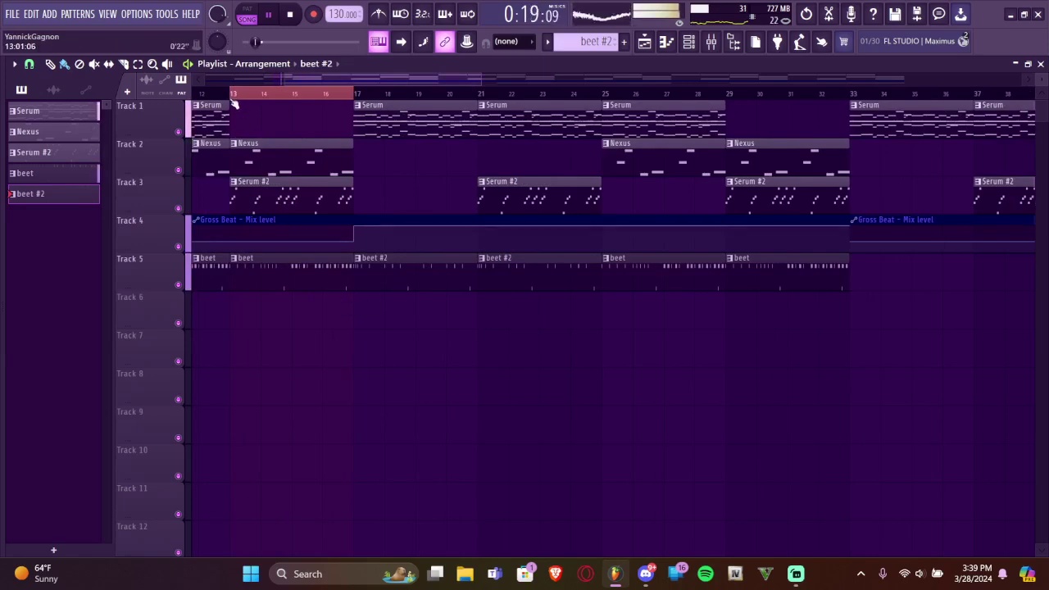
Audition the arrangement from bars 13 and 9, and examine the beet pattern's channels
{"action": "scroll", "coordinate": [304, 234], "scroll_direction": "down", "scroll_amount": 2}
{"action": "scroll", "coordinate": [281, 289], "scroll_direction": "up", "scroll_amount": 2}
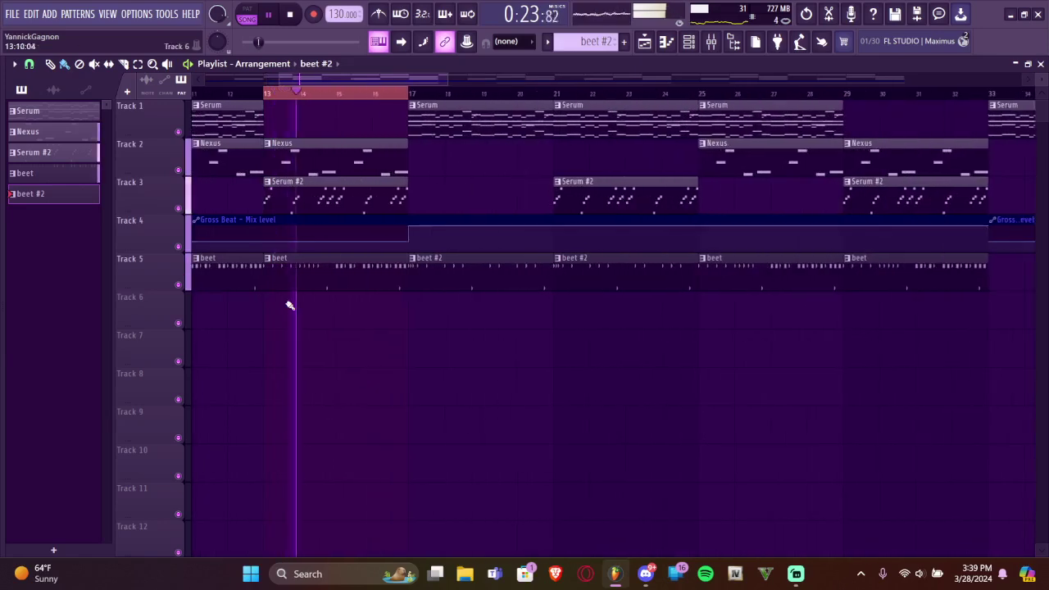
{"action": "scroll", "coordinate": [282, 295], "scroll_direction": "down", "scroll_amount": 3}
{"action": "key", "text": "space"}
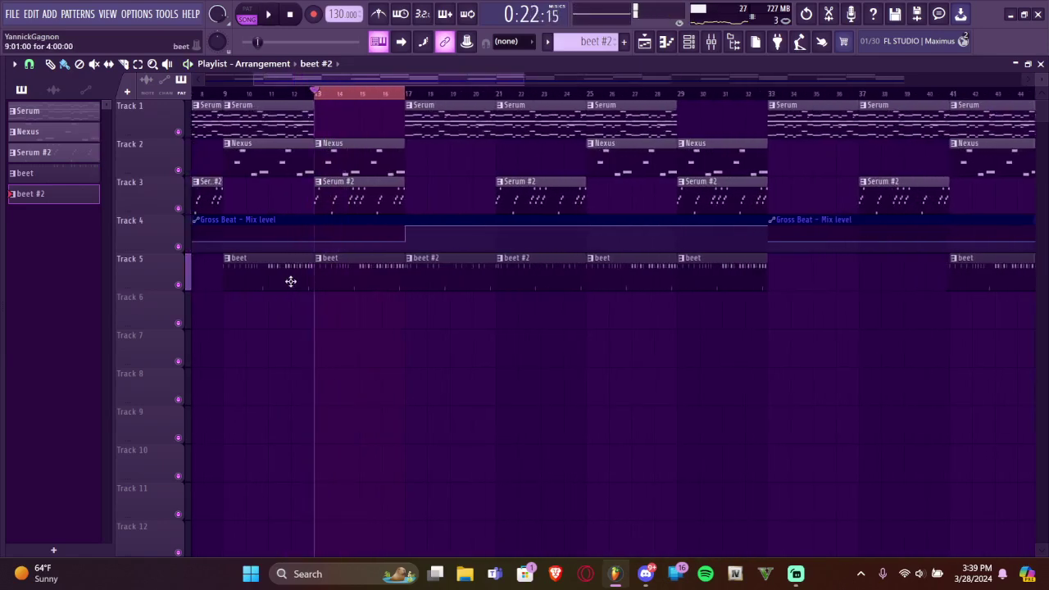
{"action": "left_click", "coordinate": [225, 93]}
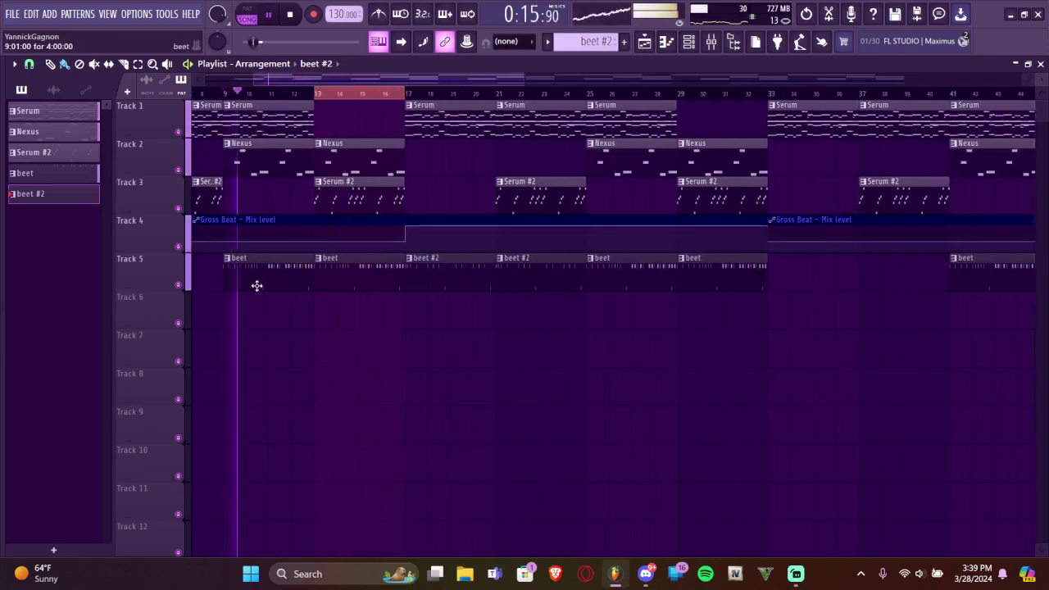
{"action": "double_click", "coordinate": [306, 283]}
{"action": "left_click", "coordinate": [691, 46]}
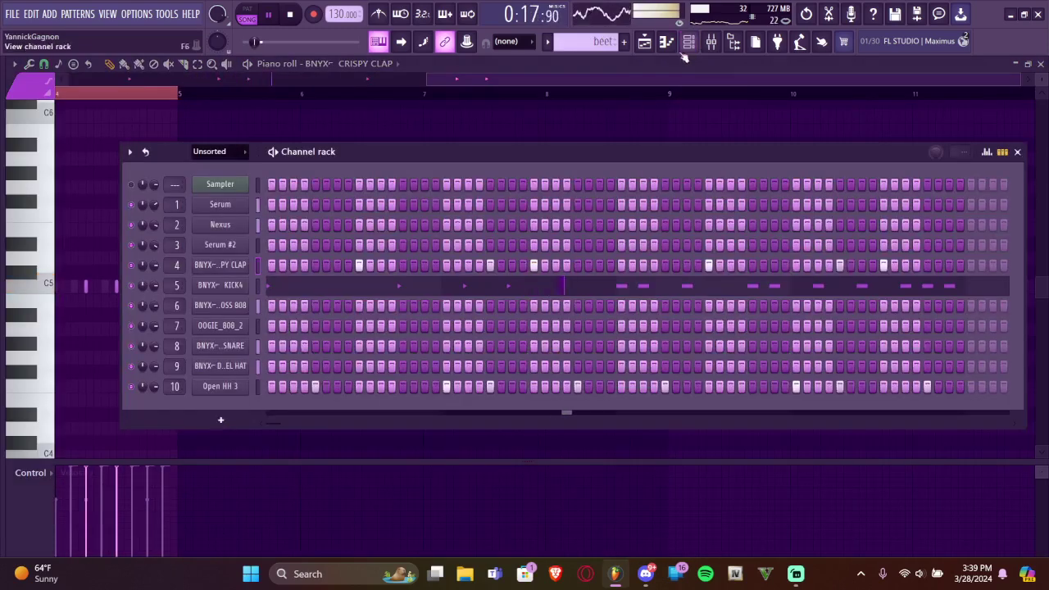
Replace the Track 5 drum clips from bar 13 to bar 33 with copies of the beet clip
{"action": "left_click", "coordinate": [645, 44]}
{"action": "key", "text": "space"}
{"action": "right_click", "coordinate": [375, 274]}
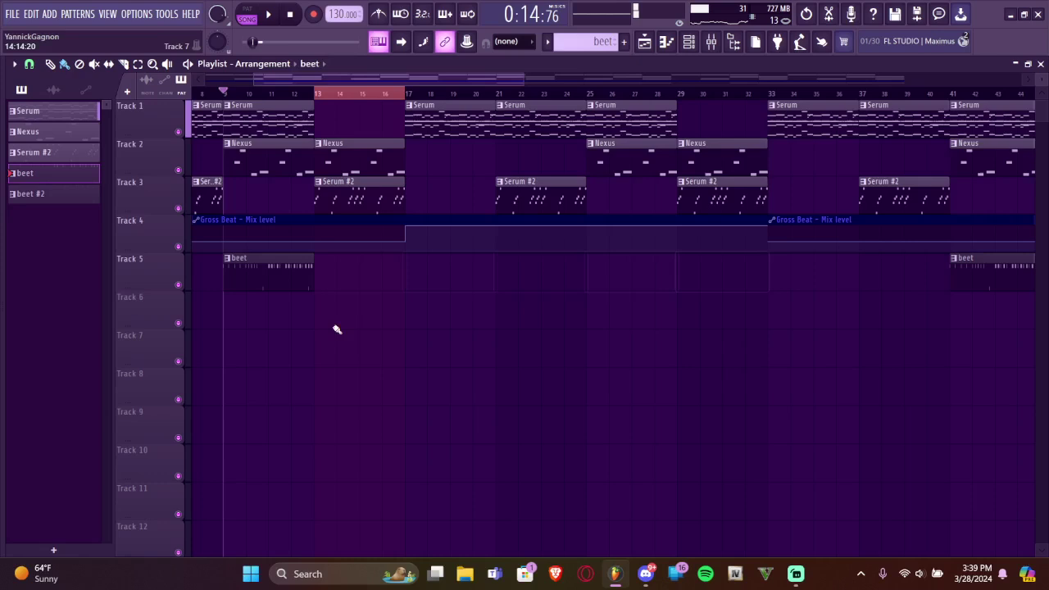
{"action": "key", "text": "ctrl+v"}
{"action": "key", "text": "ctrl+b"}
{"action": "key", "text": "ctrl+b"}
{"action": "key", "text": "ctrl+b"}
{"action": "key", "text": "ctrl+b"}
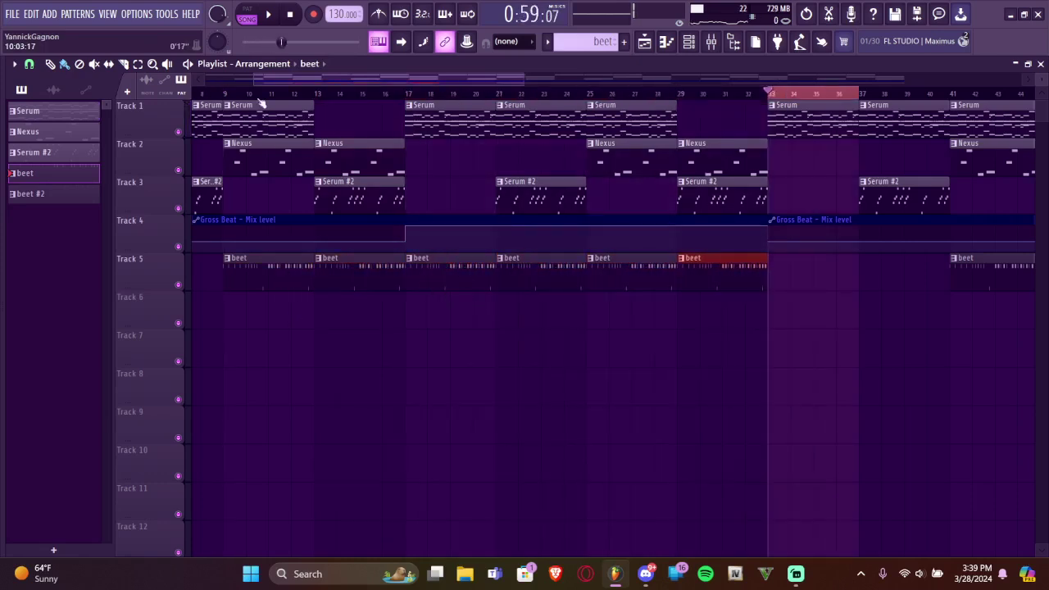
Make the Track 5 beet clip at bar 17 unique and use that new pattern for the bar 21 clip too
{"action": "left_click", "coordinate": [231, 97]}
{"action": "right_click", "coordinate": [412, 259]}
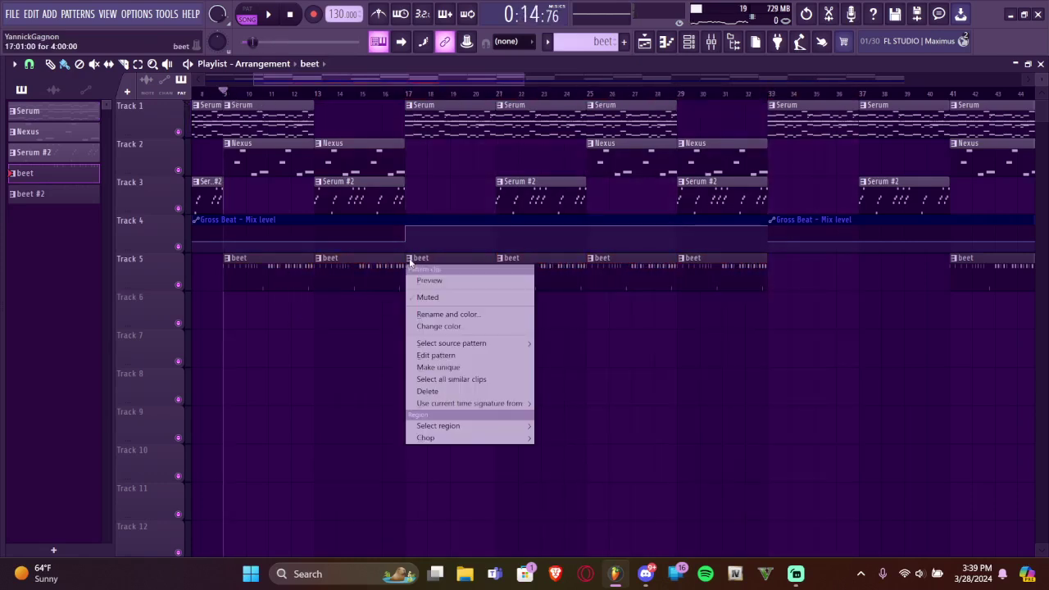
{"action": "left_click", "coordinate": [441, 366]}
{"action": "left_click", "coordinate": [527, 281]}
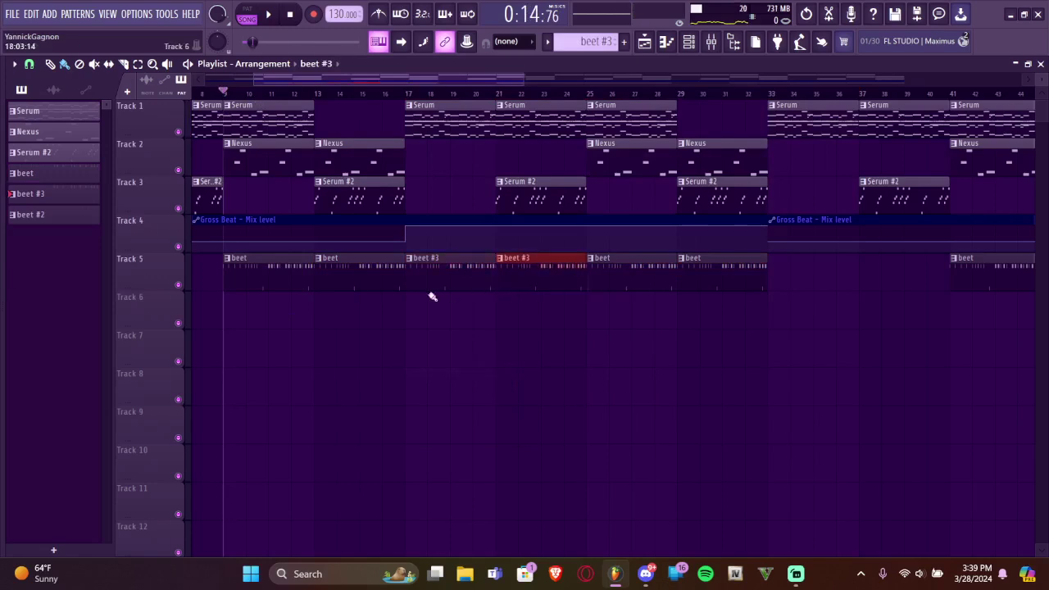
Cut the KICK4 notes from the beet #3 pattern and return to the playlist
{"action": "double_click", "coordinate": [433, 284]}
{"action": "left_click", "coordinate": [692, 46]}
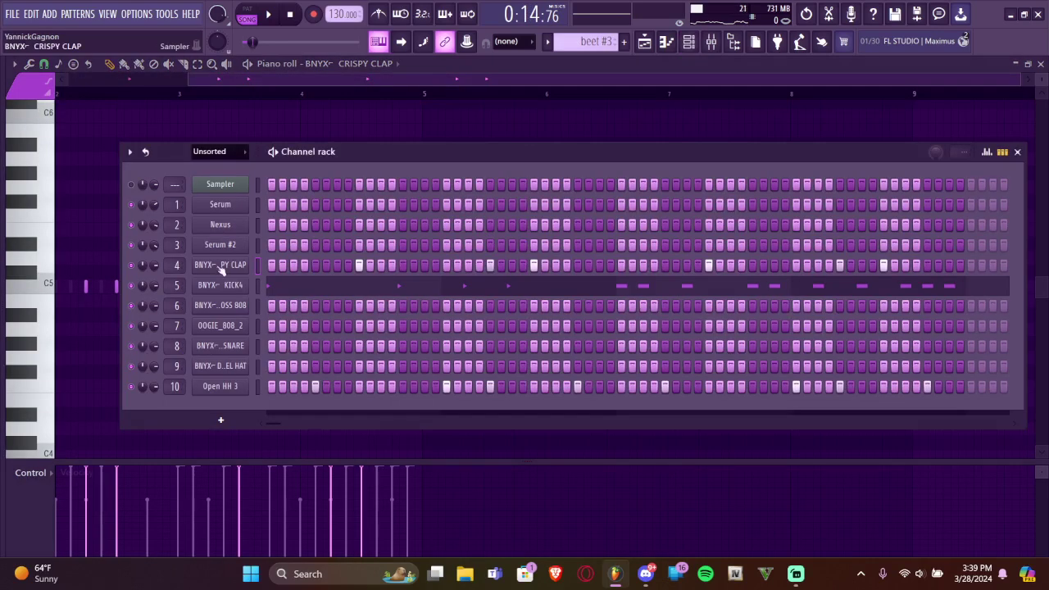
{"action": "key", "text": "ctrl+x"}
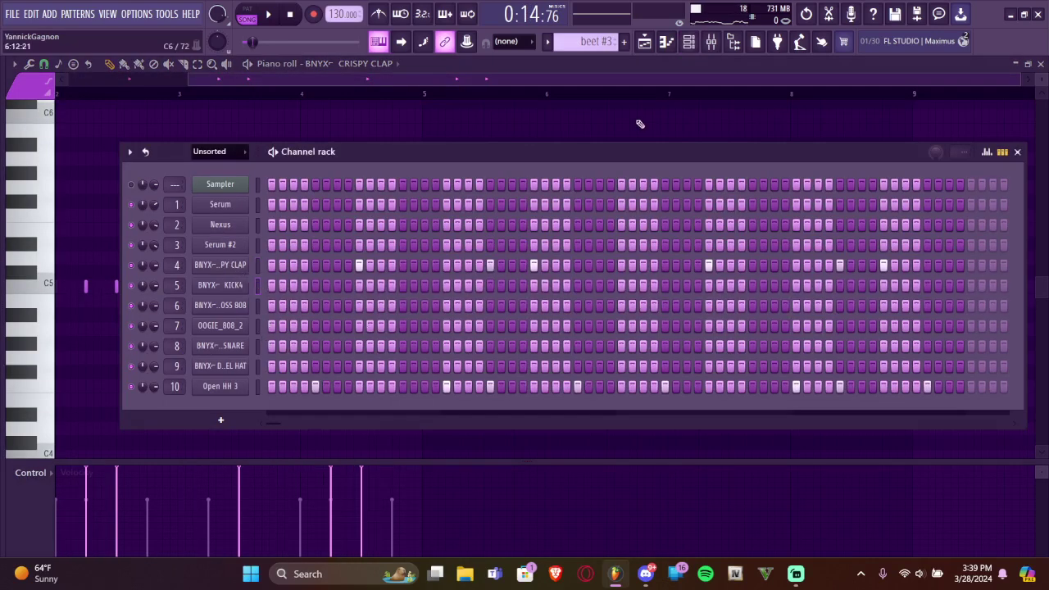
{"action": "left_click", "coordinate": [645, 43]}
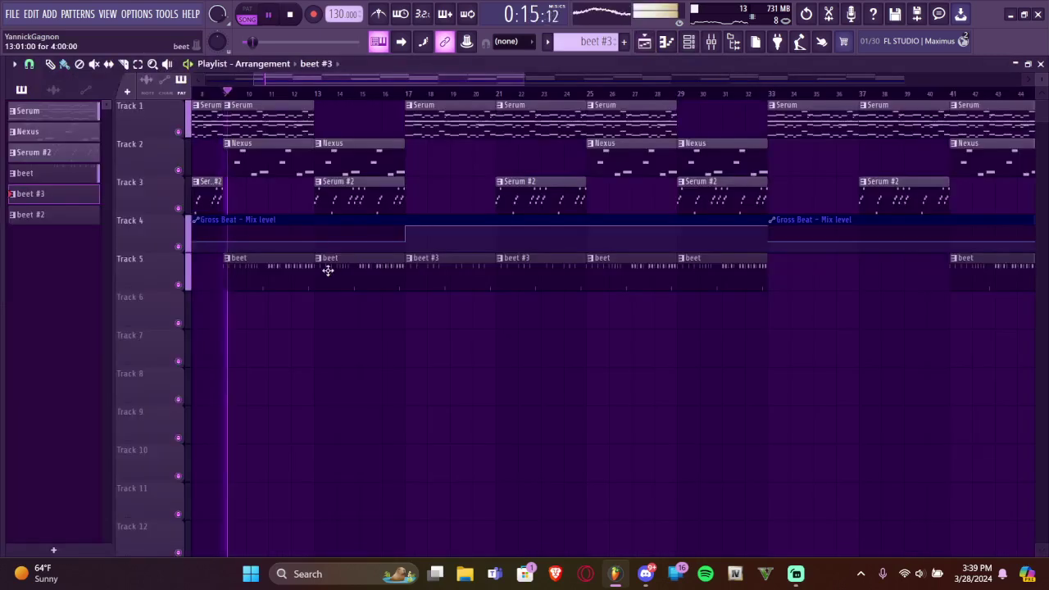
Replace the Track 5 clip at bar 13 with a fresh beet clip and play the section
{"action": "left_click", "coordinate": [312, 92]}
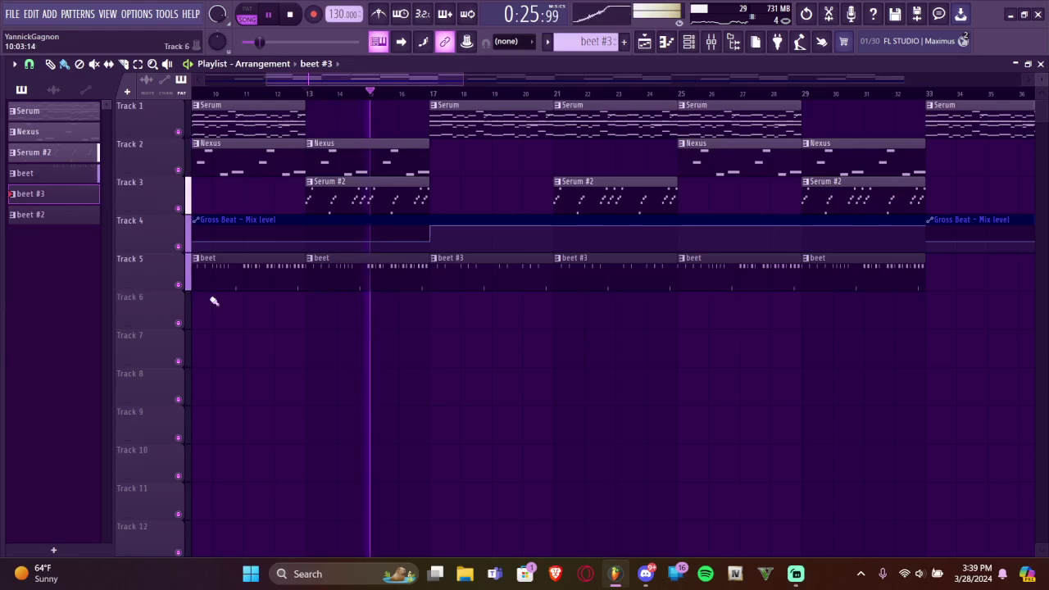
{"action": "left_click", "coordinate": [41, 177]}
{"action": "key", "text": "space"}
{"action": "right_click", "coordinate": [327, 269]}
{"action": "left_click", "coordinate": [319, 265]}
{"action": "key", "text": "space"}
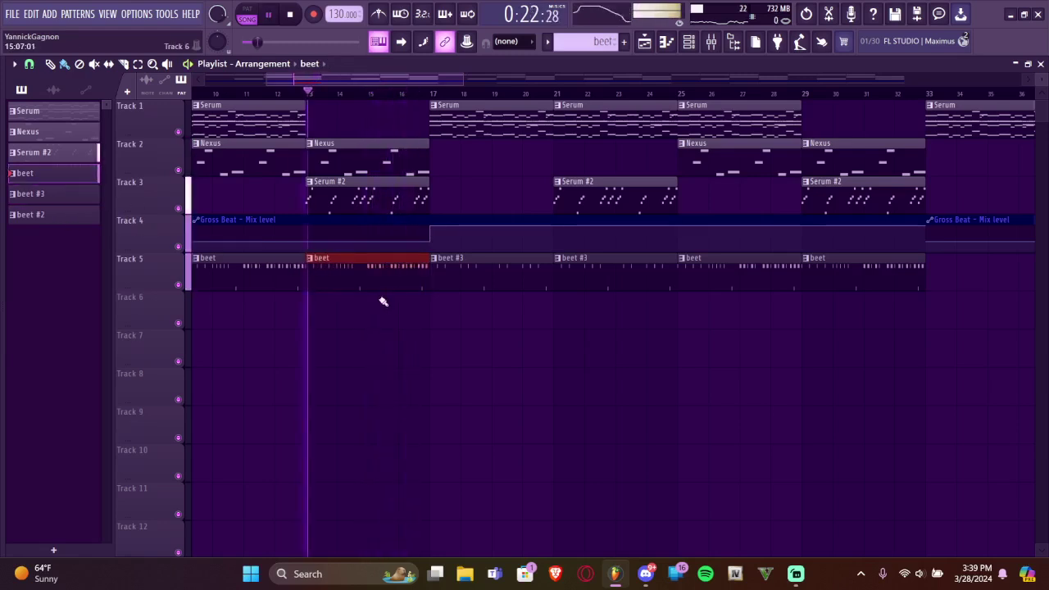
Play from bar 9 and remove the beet clip at that bar from Track 5
{"action": "scroll", "coordinate": [196, 215], "scroll_direction": "left", "scroll_amount": 2}
{"action": "key", "text": "space"}
{"action": "left_click", "coordinate": [254, 93]}
{"action": "key", "text": "space"}
{"action": "key", "text": "space"}
{"action": "right_click", "coordinate": [291, 270]}
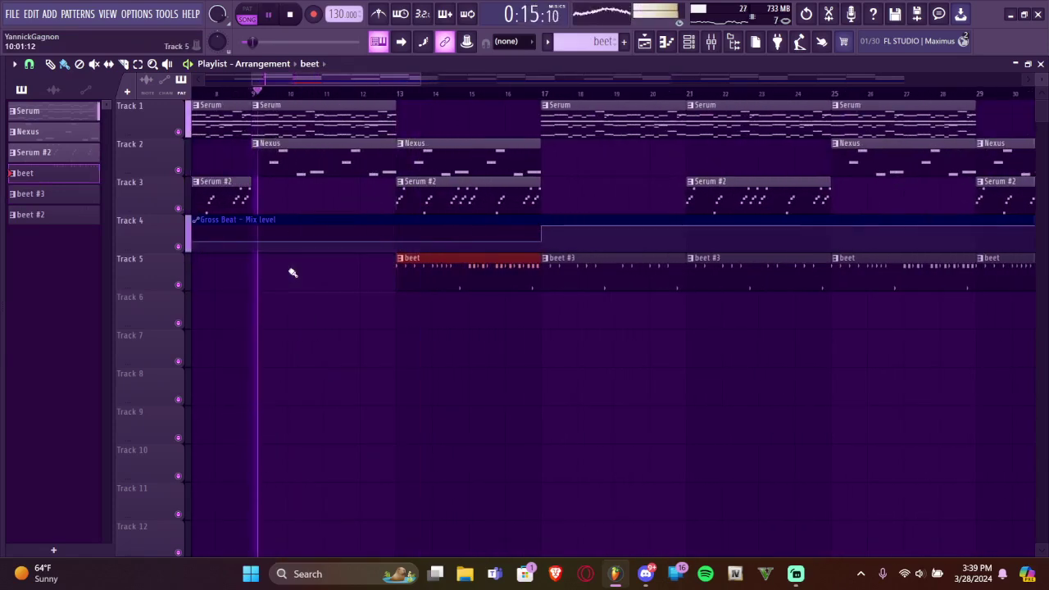
Examine the Serum pattern's melody notes and its drum and 808 channels
{"action": "double_click", "coordinate": [275, 109]}
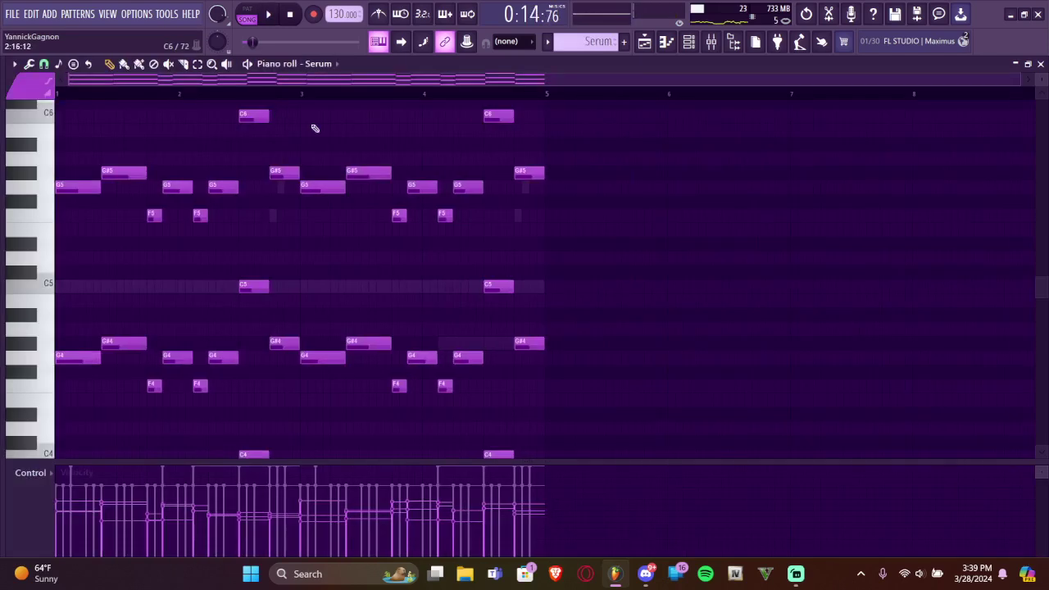
{"action": "left_click", "coordinate": [689, 41]}
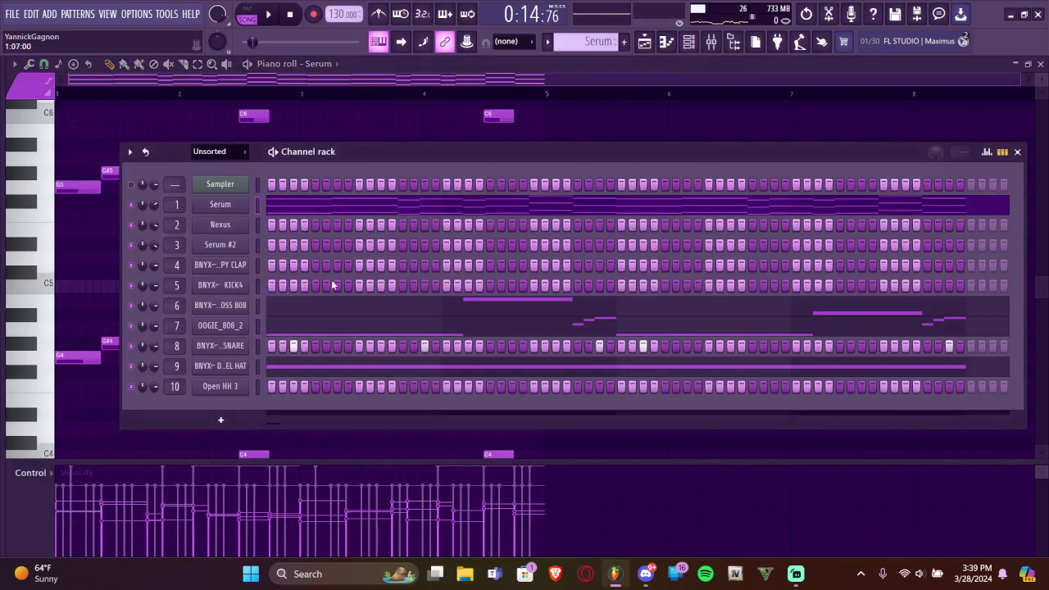
{"action": "left_click", "coordinate": [645, 42]}
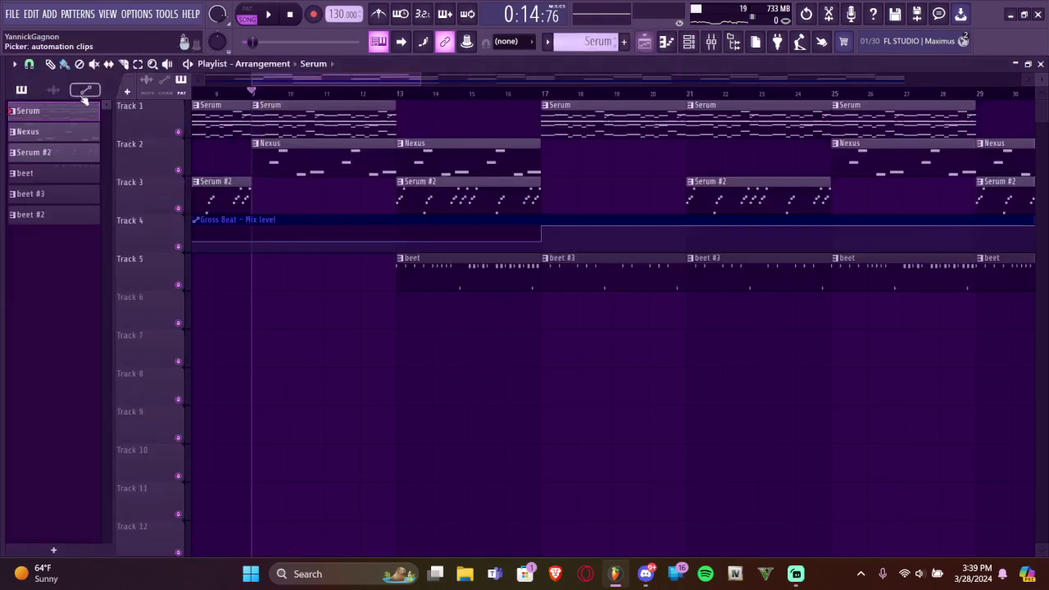
{"action": "scroll", "coordinate": [361, 270], "scroll_direction": "down", "scroll_amount": 4}
{"action": "left_click_drag", "start_coordinate": [334, 275], "coordinate": [527, 302]}
{"action": "key", "text": "Delete"}
{"action": "mouse_move", "coordinate": [2, 101]}
{"action": "key", "text": "alt+F8"}
{"action": "key", "text": "ctrl+z"}
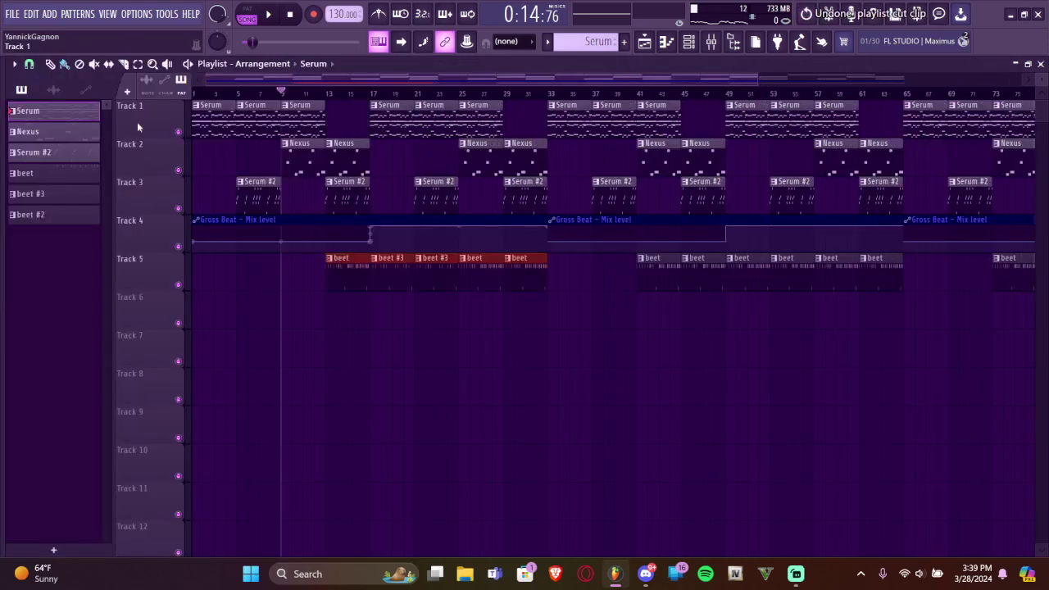
Split the Serum pattern by channel and move its separated 808, snare and hat patterns below the beet patterns
{"action": "right_click", "coordinate": [52, 116]}
{"action": "left_click", "coordinate": [89, 321]}
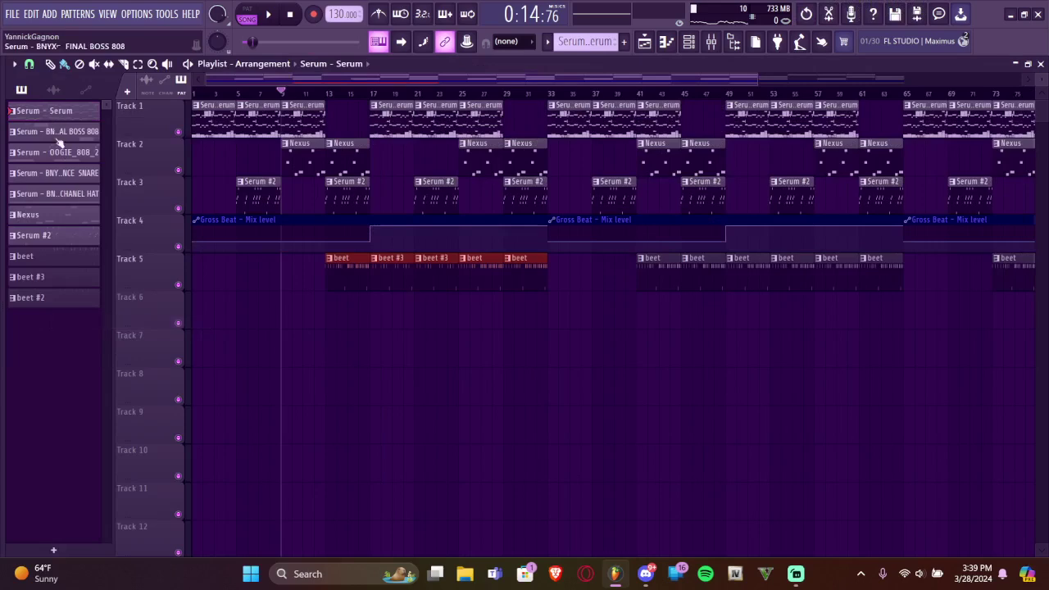
{"action": "left_click", "coordinate": [59, 136]}
{"action": "left_click", "coordinate": [59, 191]}
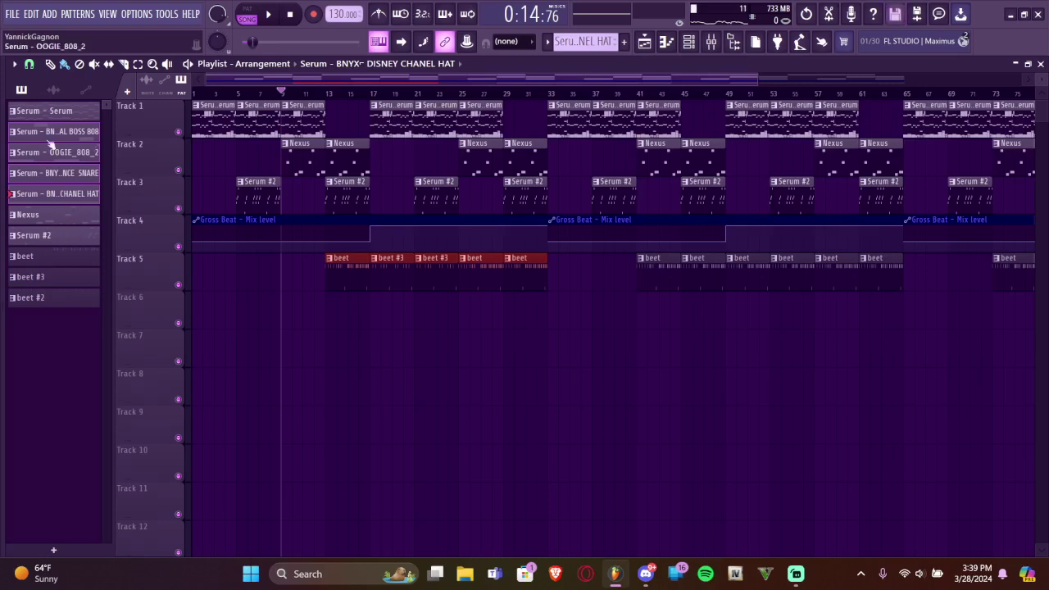
{"action": "left_click_drag", "start_coordinate": [50, 139], "coordinate": [49, 321]}
Split the beet, beet #3 and beet #2 patterns by channel
{"action": "right_click", "coordinate": [46, 179]}
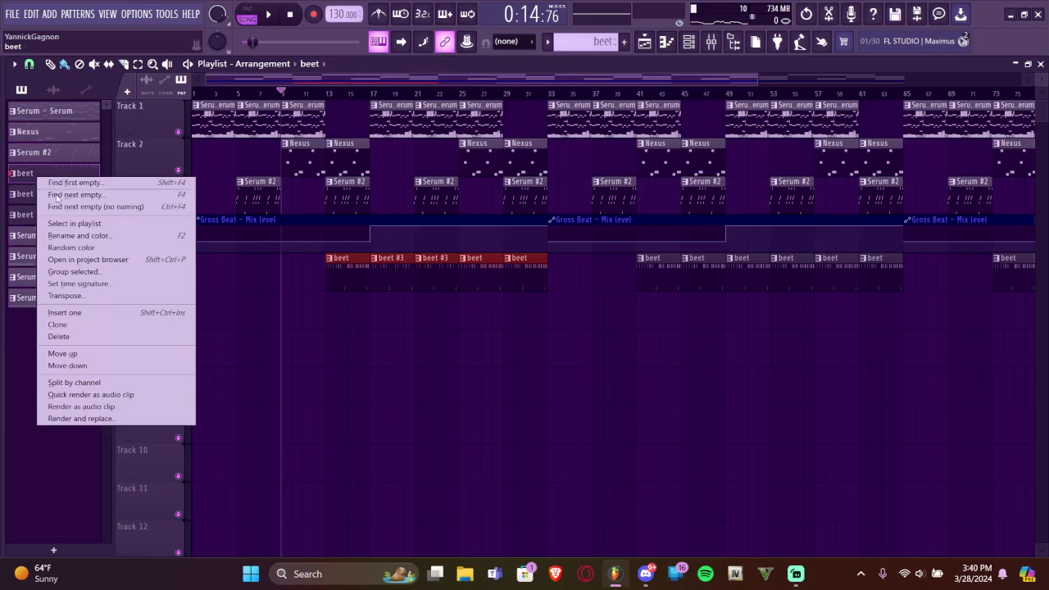
{"action": "left_click", "coordinate": [74, 382]}
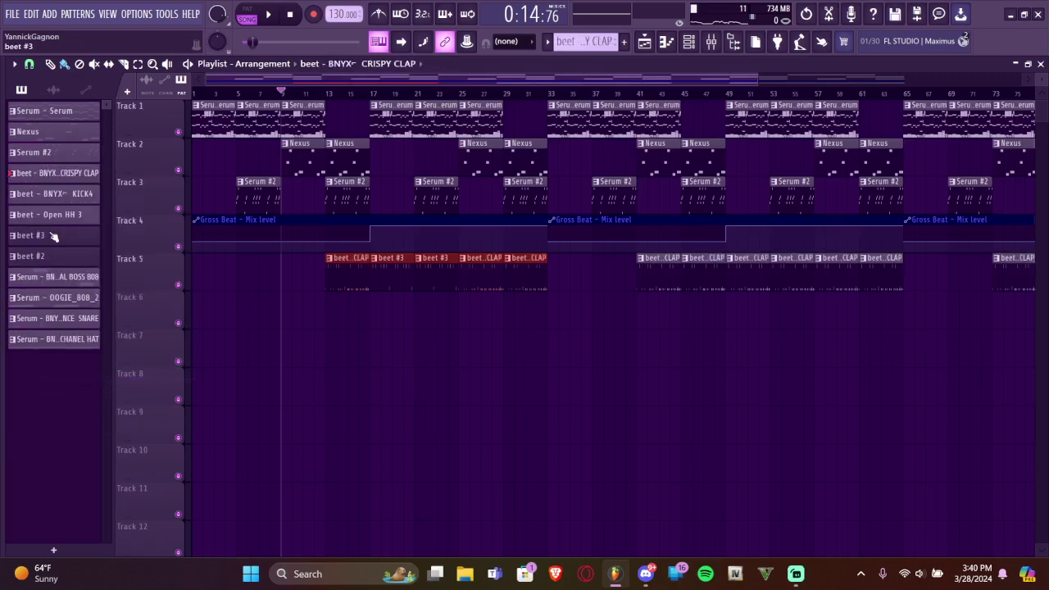
{"action": "right_click", "coordinate": [55, 234]}
{"action": "left_click", "coordinate": [81, 441]}
{"action": "right_click", "coordinate": [58, 281]}
{"action": "left_click", "coordinate": [115, 484]}
{"action": "key", "text": "alt+F8"}
{"action": "key", "text": "alt+F8"}
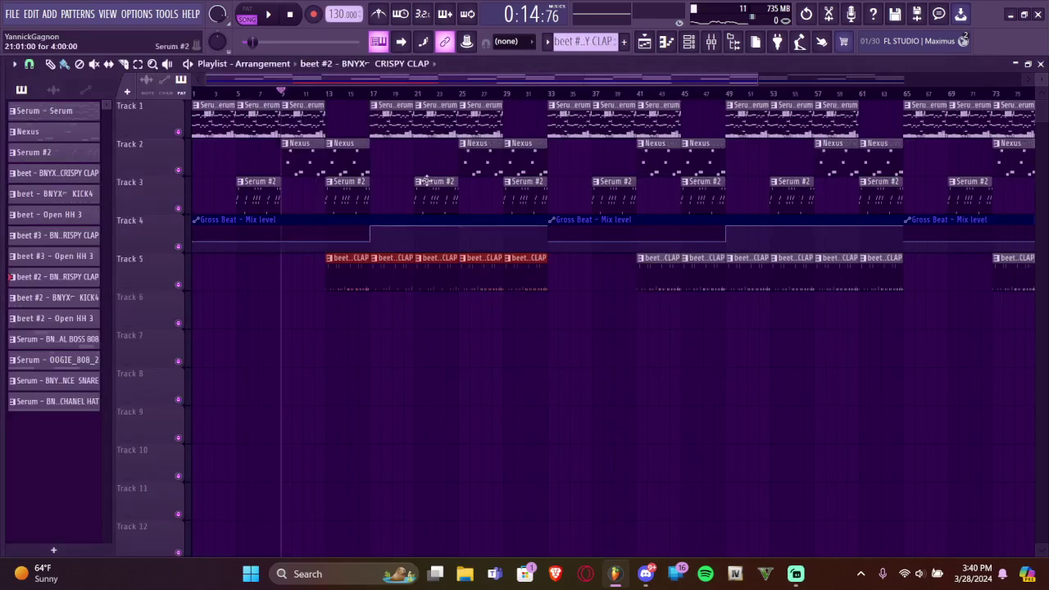
Remove the stacked split clips at bar 17 of Track 1 and place a single Serum - Serum clip there
{"action": "scroll", "coordinate": [365, 120], "scroll_direction": "up", "scroll_amount": 5}
{"action": "right_click", "coordinate": [363, 119]}
{"action": "right_click", "coordinate": [363, 118]}
{"action": "right_click", "coordinate": [364, 120]}
{"action": "right_click", "coordinate": [365, 121]}
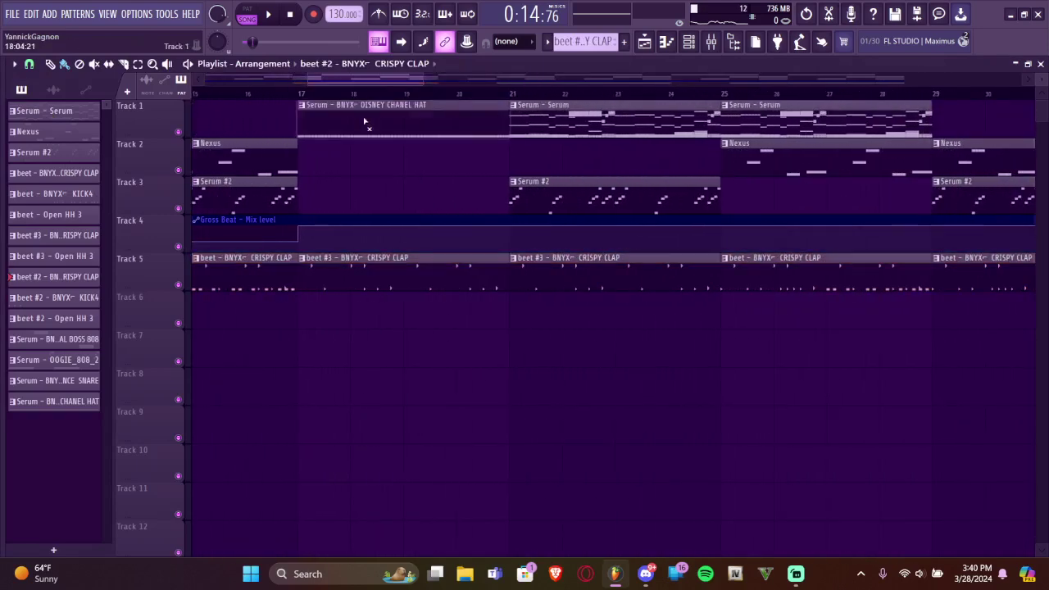
{"action": "right_click", "coordinate": [365, 121]}
{"action": "left_click_drag", "start_coordinate": [80, 119], "coordinate": [309, 113]}
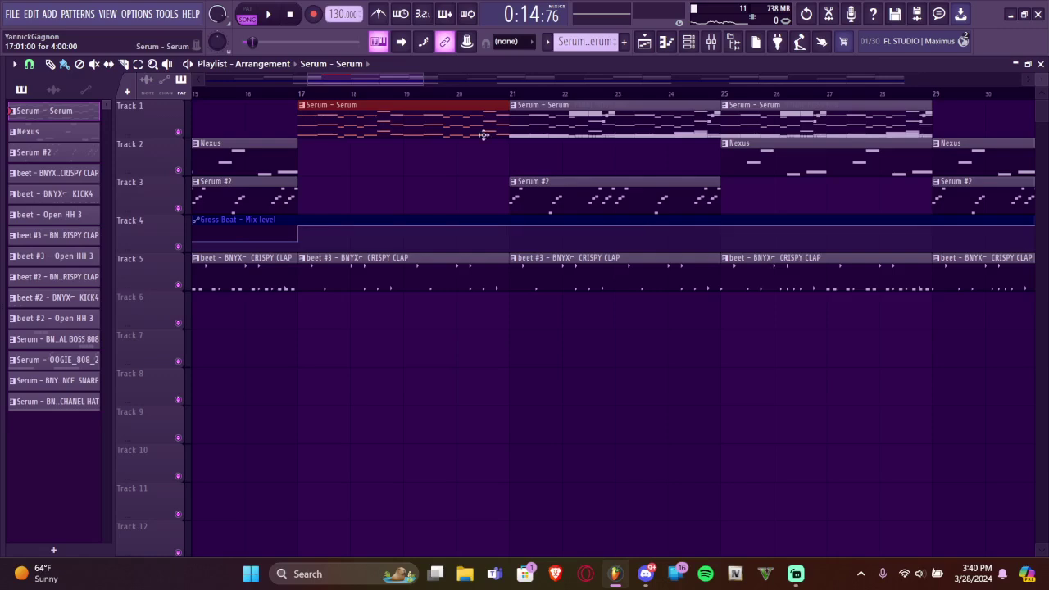
Replace the stacked Track 1 clips at bars 21 and 25 with duplicates of the Serum - Serum clip
{"action": "scroll", "coordinate": [509, 133], "scroll_direction": "down", "scroll_amount": 4}
{"action": "left_click_drag", "start_coordinate": [685, 123], "coordinate": [428, 123]}
{"action": "key", "text": "Delete"}
{"action": "key", "text": "ctrl+b"}
{"action": "key", "text": "ctrl+b"}
Replace the stacked Track 1 clips from bar 1 to bar 13 with copies of the three Serum - Serum clips
{"action": "scroll", "coordinate": [387, 117], "scroll_direction": "down", "scroll_amount": 2}
{"action": "left_click_drag", "start_coordinate": [358, 118], "coordinate": [228, 119]}
{"action": "key", "text": "Delete"}
{"action": "mouse_move", "coordinate": [314, 123]}
{"action": "left_mouse_down"}
{"action": "mouse_move", "coordinate": [492, 124]}
{"action": "mouse_move", "coordinate": [305, 126]}
{"action": "left_mouse_up"}
{"action": "left_click", "coordinate": [422, 151], "text": "ctrl"}
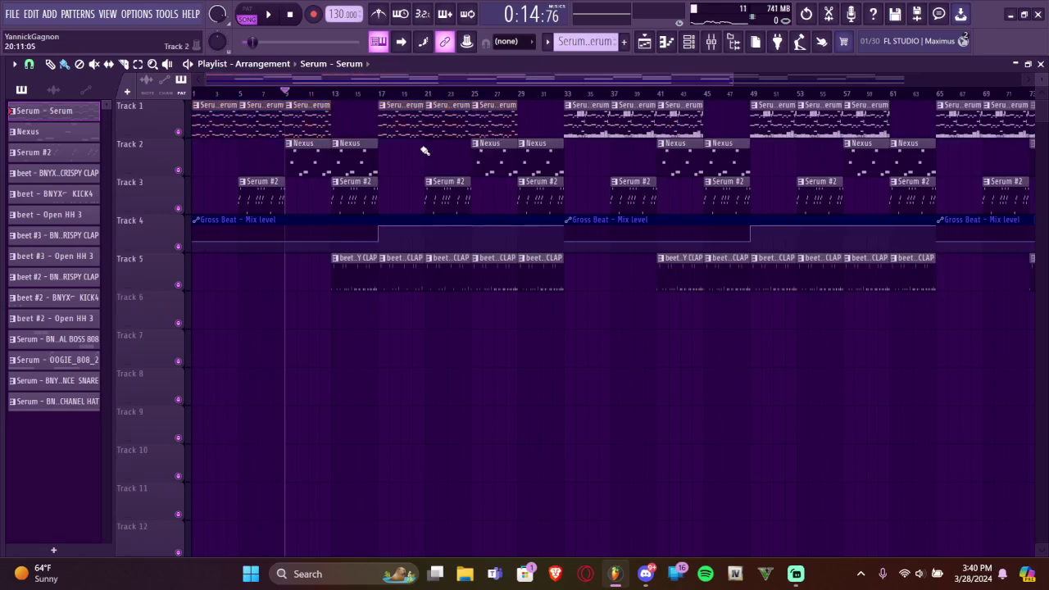
Delete the Track 1 clips from bar 33 onward and copy the Serum - Serum groups to bars 33 and 49
{"action": "scroll", "coordinate": [422, 148], "scroll_direction": "down", "scroll_amount": 2}
{"action": "left_click_drag", "start_coordinate": [427, 127], "coordinate": [986, 89]}
{"action": "key", "text": "Delete"}
{"action": "mouse_move", "coordinate": [447, 124]}
{"action": "left_mouse_down"}
{"action": "mouse_move", "coordinate": [192, 124]}
{"action": "mouse_move", "coordinate": [487, 122]}
{"action": "mouse_move", "coordinate": [449, 121]}
{"action": "left_mouse_up"}
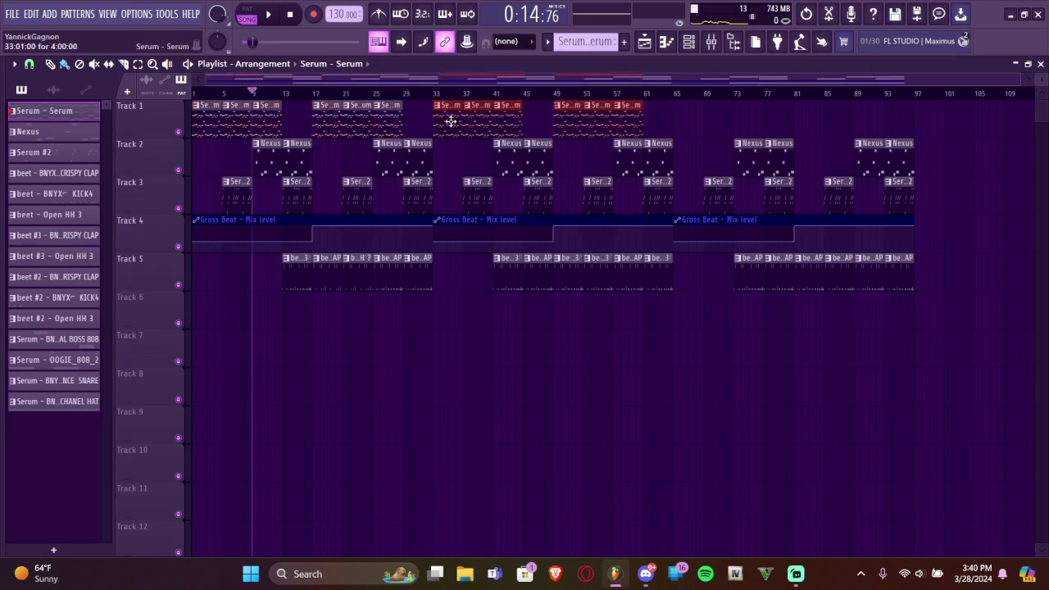
Copy the Serum - Serum clip groups to bars 65 and 81 of Track 1, aligned with the other tracks
{"action": "key", "text": "ctrl+z"}
{"action": "key", "text": "ctrl+z"}
{"action": "key", "text": "ctrl+z"}
{"action": "key", "text": "ctrl+alt+z"}
{"action": "left_click_drag", "start_coordinate": [443, 123], "coordinate": [680, 130]}
{"action": "scroll", "coordinate": [944, 134], "scroll_direction": "up", "scroll_amount": 3}
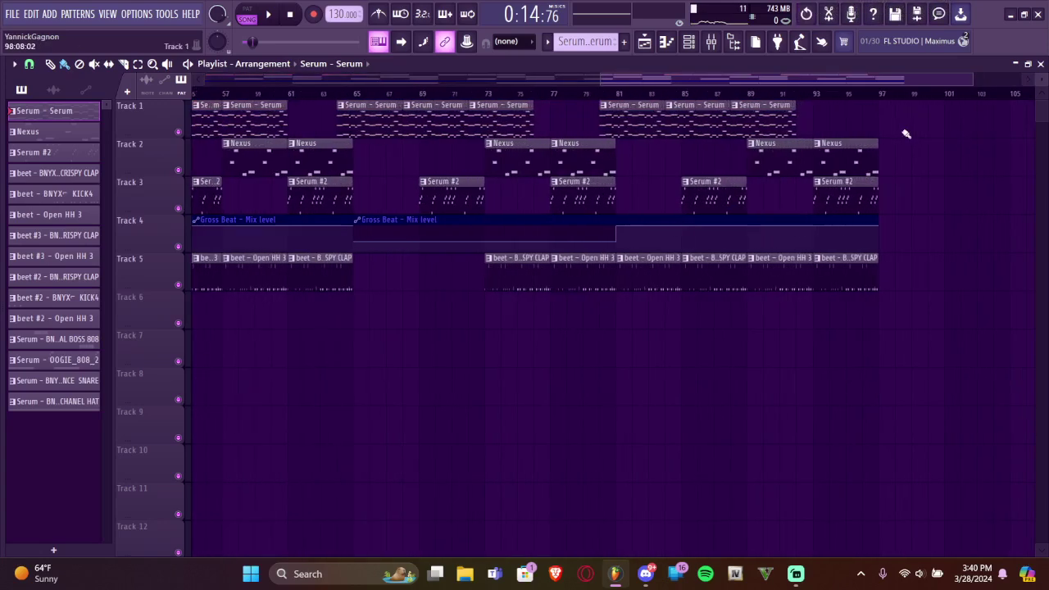
{"action": "left_click_drag", "start_coordinate": [849, 133], "coordinate": [368, 117]}
{"action": "scroll", "coordinate": [369, 132], "scroll_direction": "down", "scroll_amount": 4}
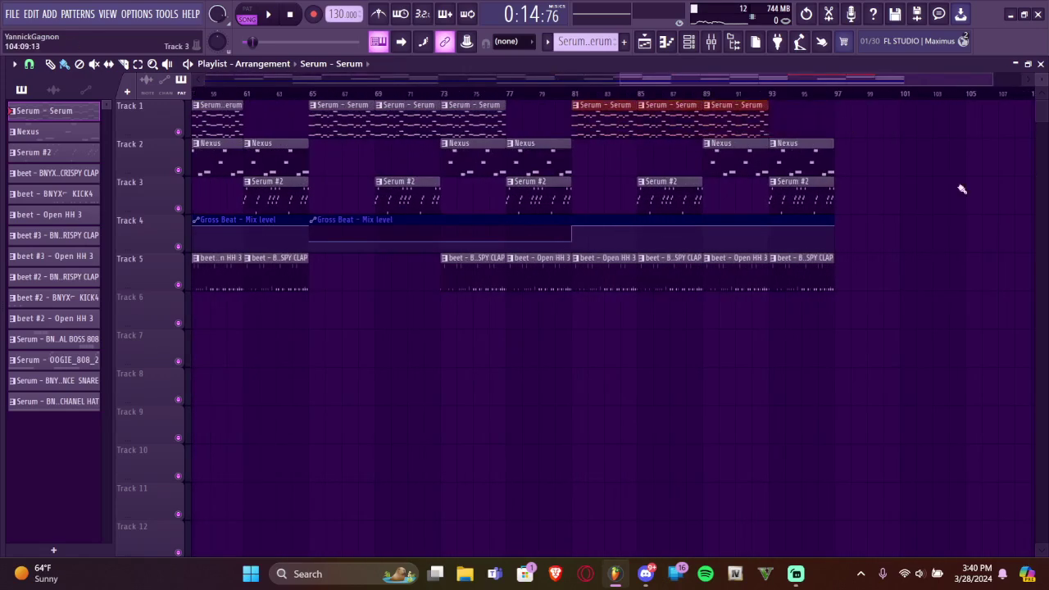
Delete all the drum clips from Track 5
{"action": "key", "text": "space"}
{"action": "scroll", "coordinate": [279, 311], "scroll_direction": "up", "scroll_amount": 5}
{"action": "key", "text": "space"}
{"action": "left_click_drag", "start_coordinate": [265, 283], "coordinate": [714, 288]}
{"action": "key", "text": "Delete"}
{"action": "scroll", "coordinate": [670, 288], "scroll_direction": "down", "scroll_amount": 4}
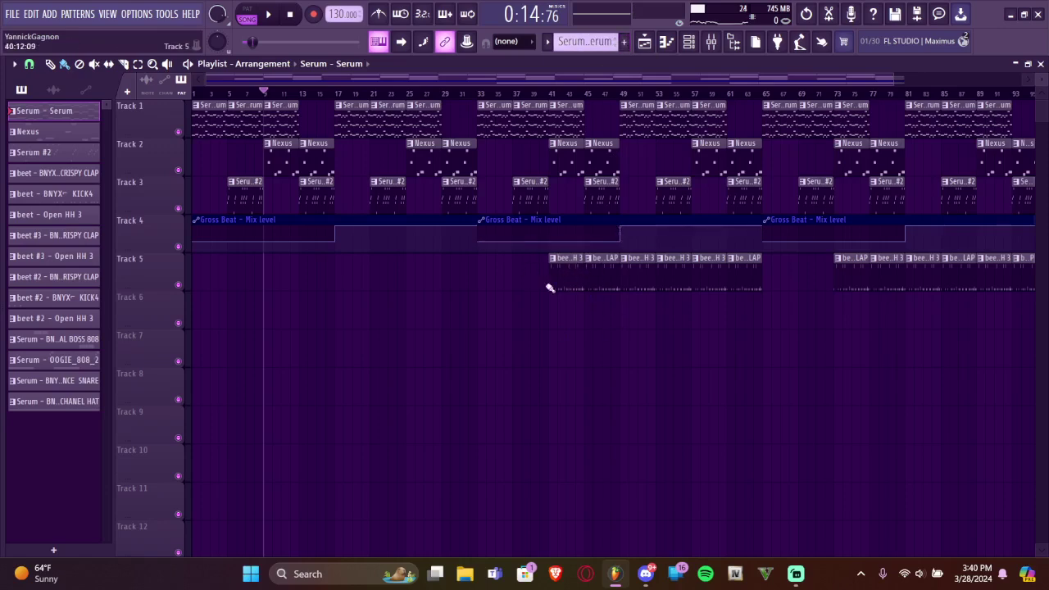
{"action": "scroll", "coordinate": [688, 273], "scroll_direction": "down", "scroll_amount": 1}
{"action": "left_click_drag", "start_coordinate": [449, 281], "coordinate": [1028, 297]}
{"action": "key", "text": "Delete"}
Delete the beet #3 CRISPY CLAP and beet #3 Open HH 3 patterns from the pattern list
{"action": "mouse_move", "coordinate": [23, 229]}
{"action": "key", "text": "alt+F8"}
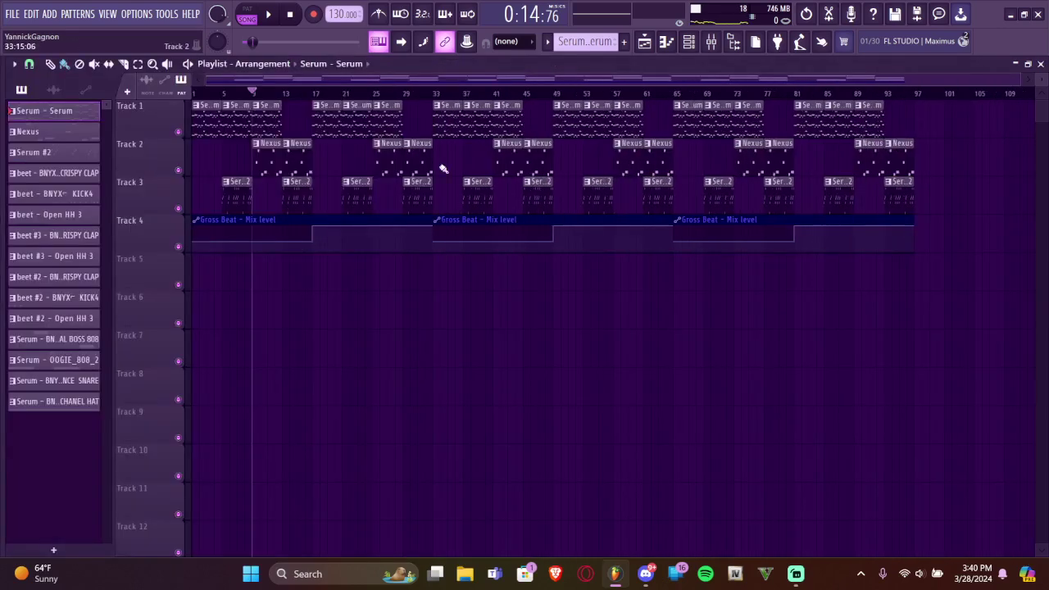
{"action": "left_click", "coordinate": [60, 172]}
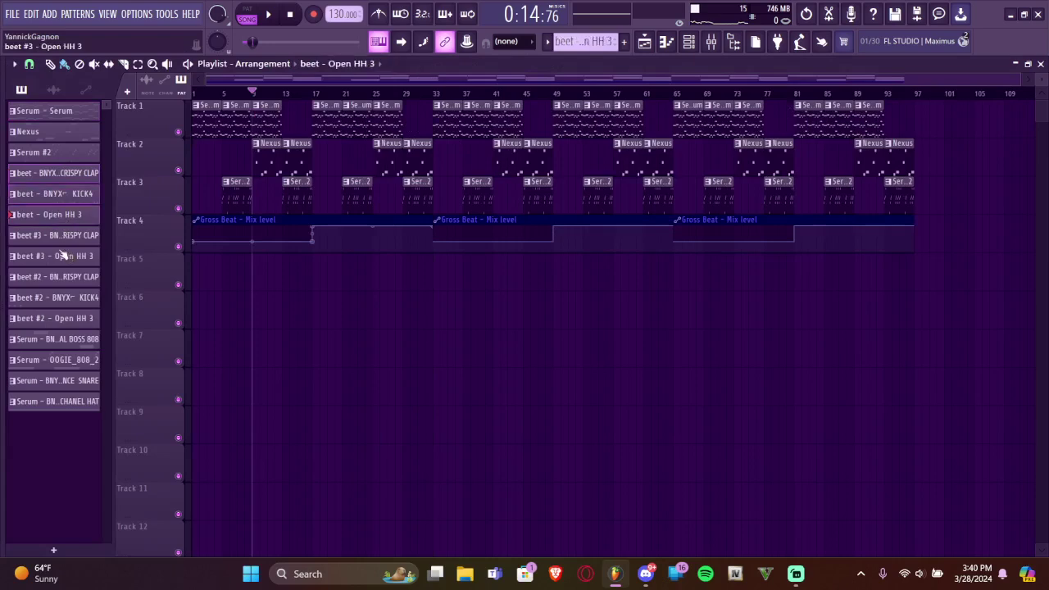
{"action": "key", "text": "alt+F8"}
{"action": "key", "text": "alt+F8"}
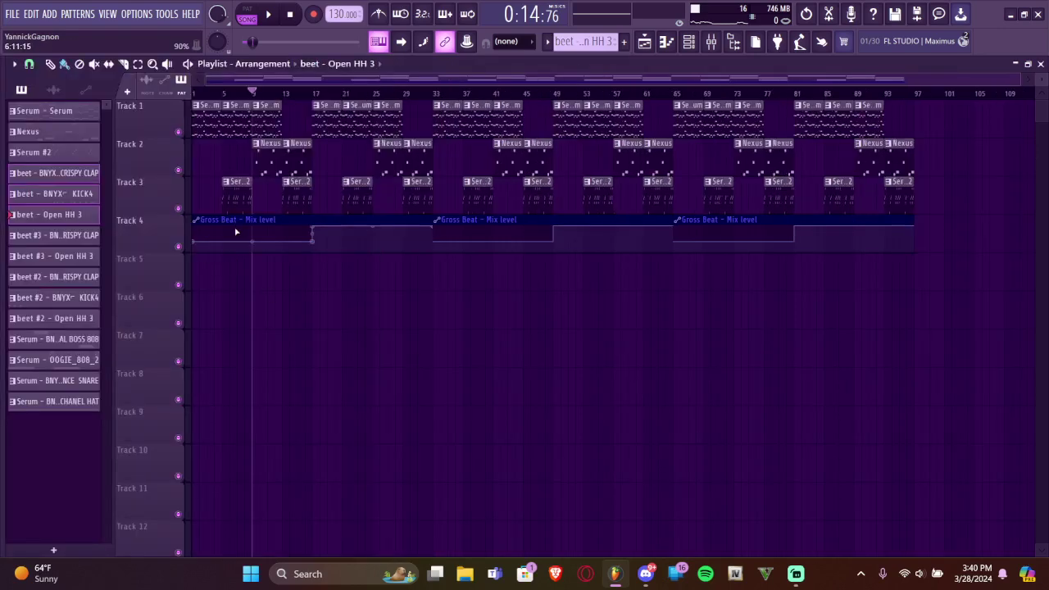
{"action": "left_click", "coordinate": [73, 235]}
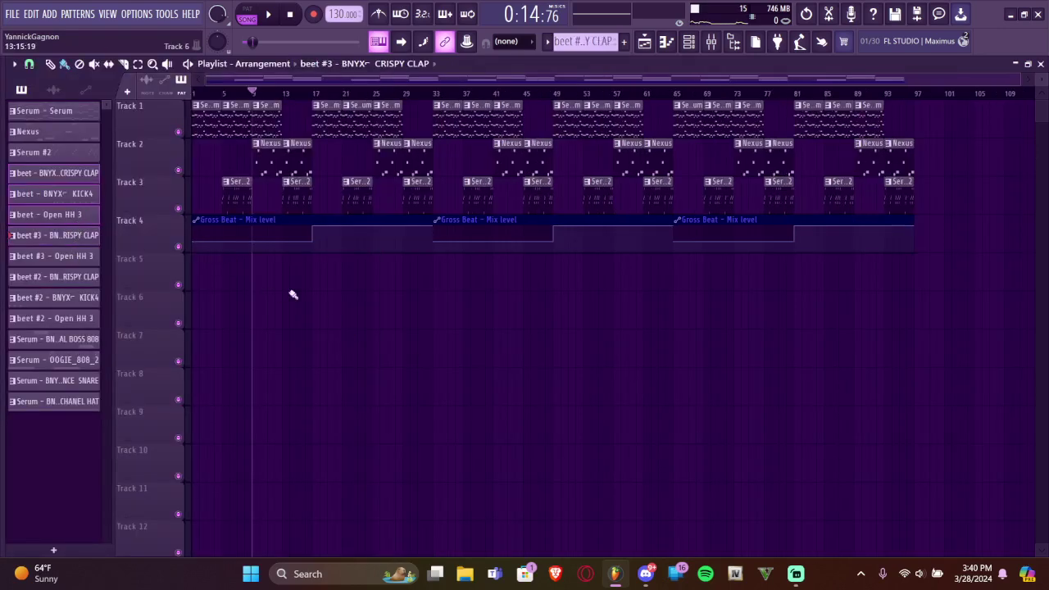
{"action": "right_click", "coordinate": [70, 234]}
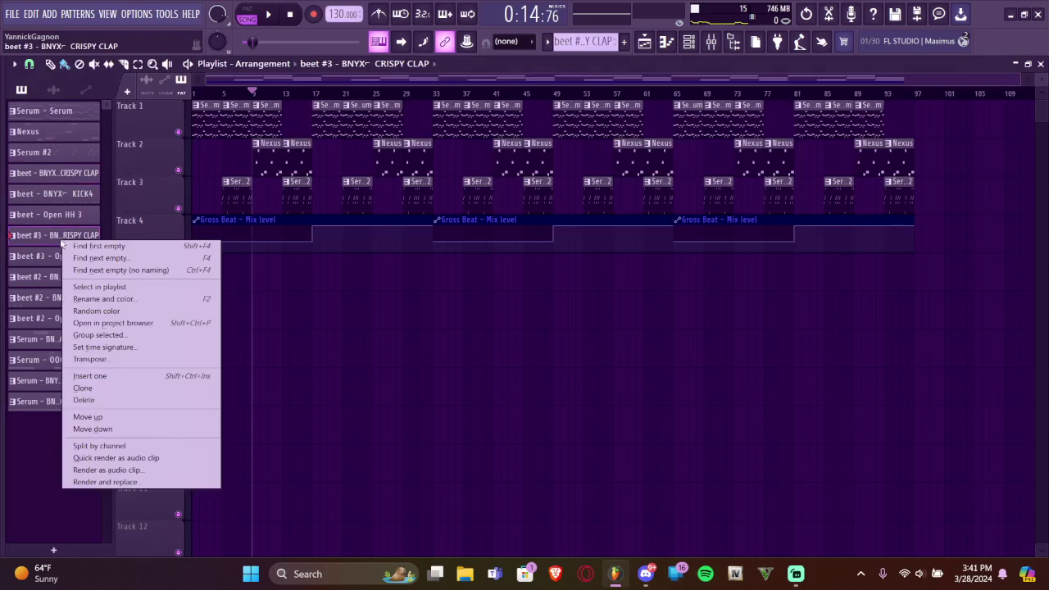
{"action": "left_click", "coordinate": [116, 400]}
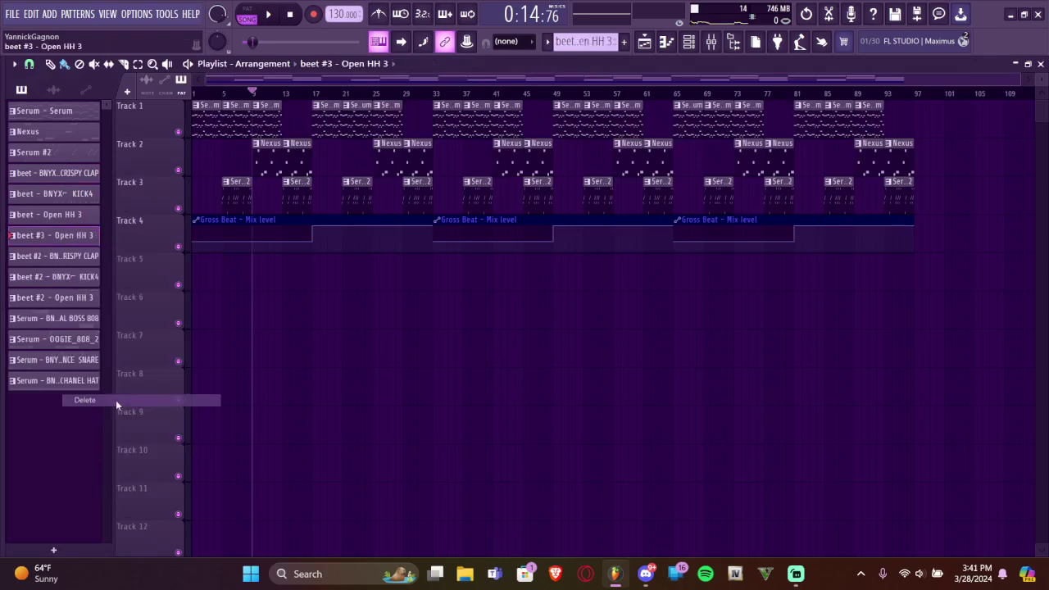
{"action": "right_click", "coordinate": [68, 236]}
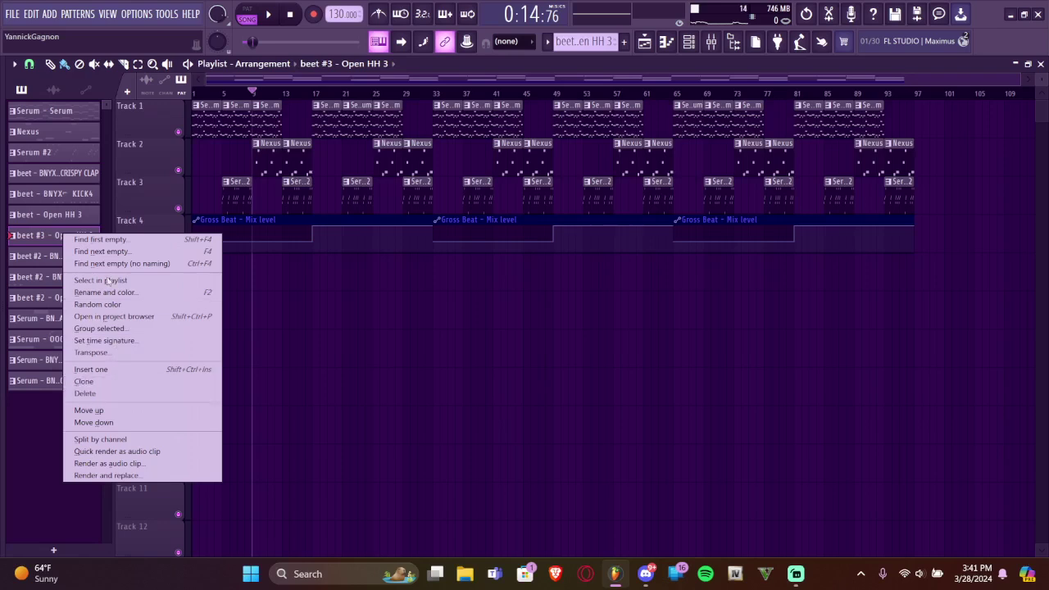
{"action": "left_click", "coordinate": [86, 395]}
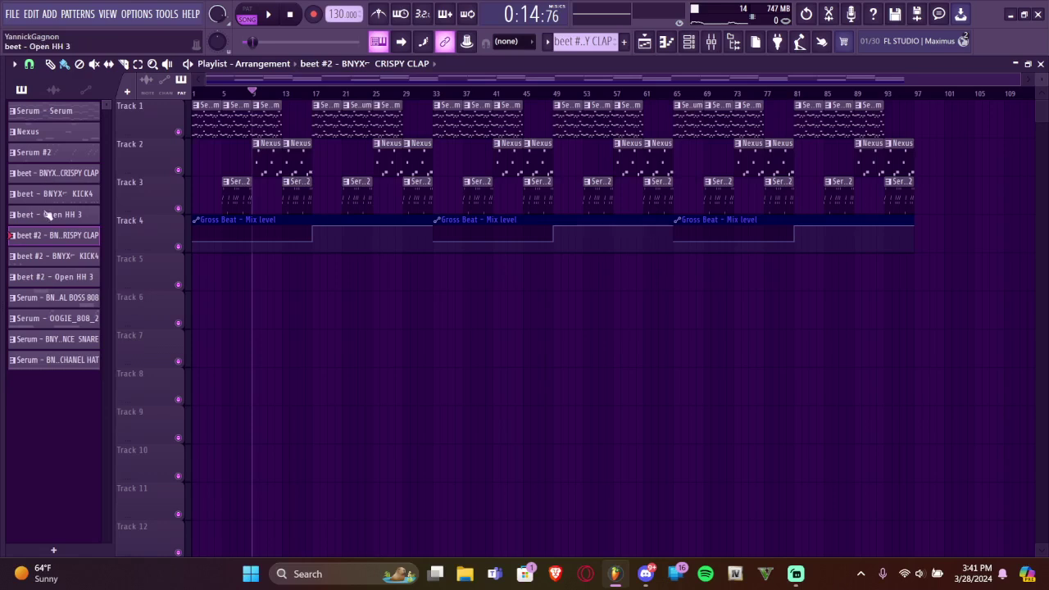
Audition the beet and beet #2 drum patterns, switching playback to pattern mode to compare them
{"action": "key", "text": "space"}
{"action": "key", "text": "space"}
{"action": "left_click", "coordinate": [38, 257]}
{"action": "key", "text": "space"}
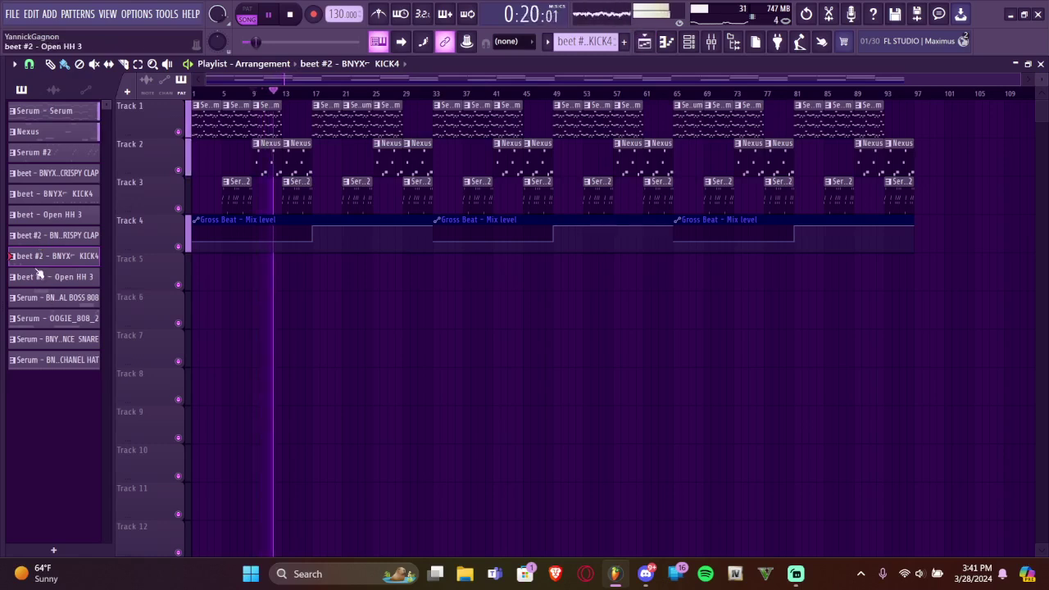
{"action": "key", "text": "space"}
{"action": "left_click", "coordinate": [42, 198]}
{"action": "key", "text": "space"}
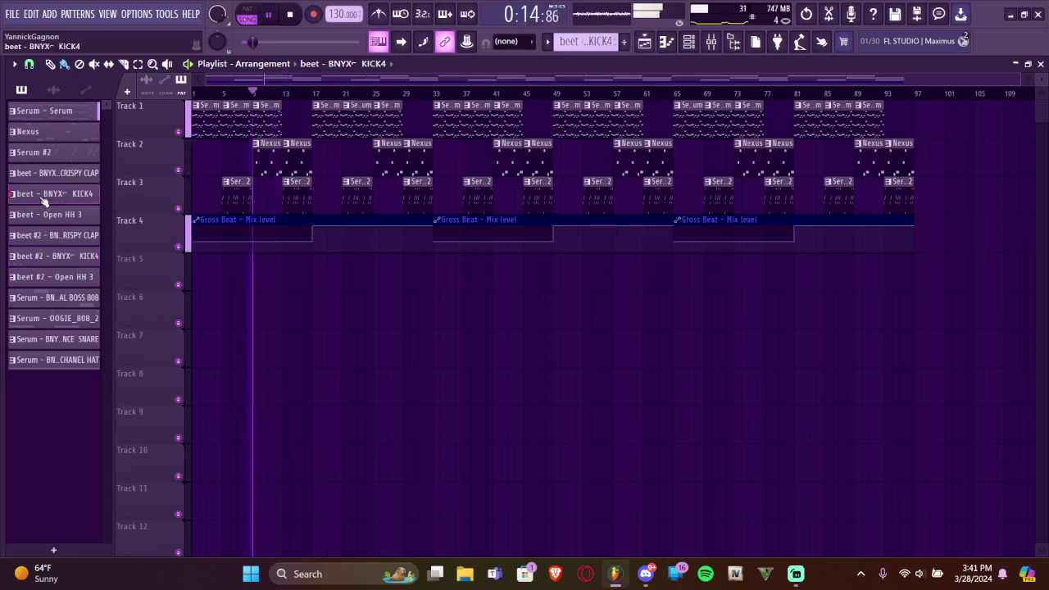
{"action": "key", "text": "space"}
{"action": "left_click", "coordinate": [247, 15]}
{"action": "left_click", "coordinate": [63, 216]}
{"action": "left_click", "coordinate": [56, 237]}
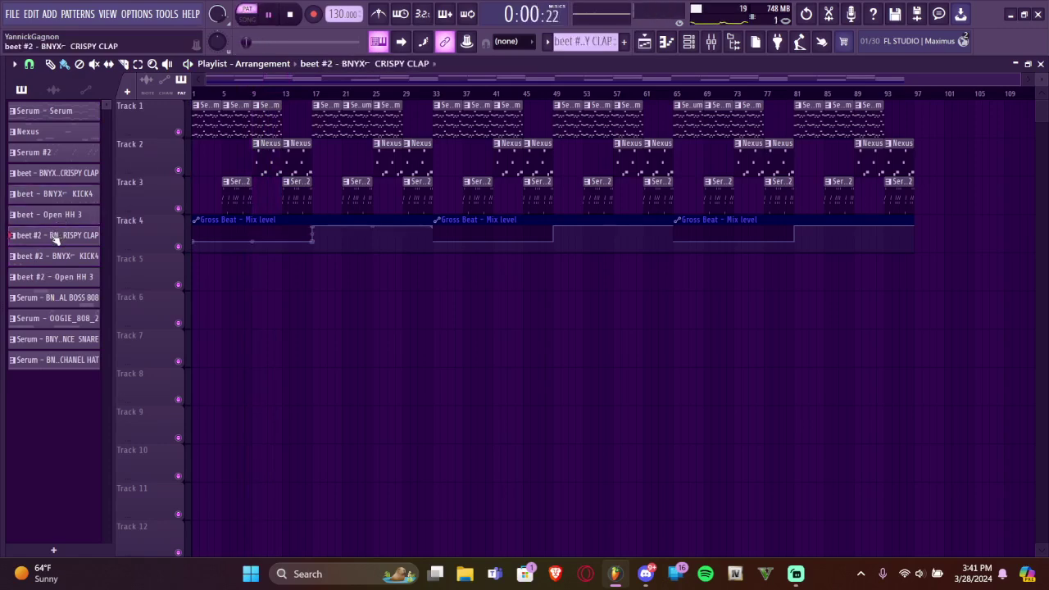
{"action": "left_click", "coordinate": [47, 174]}
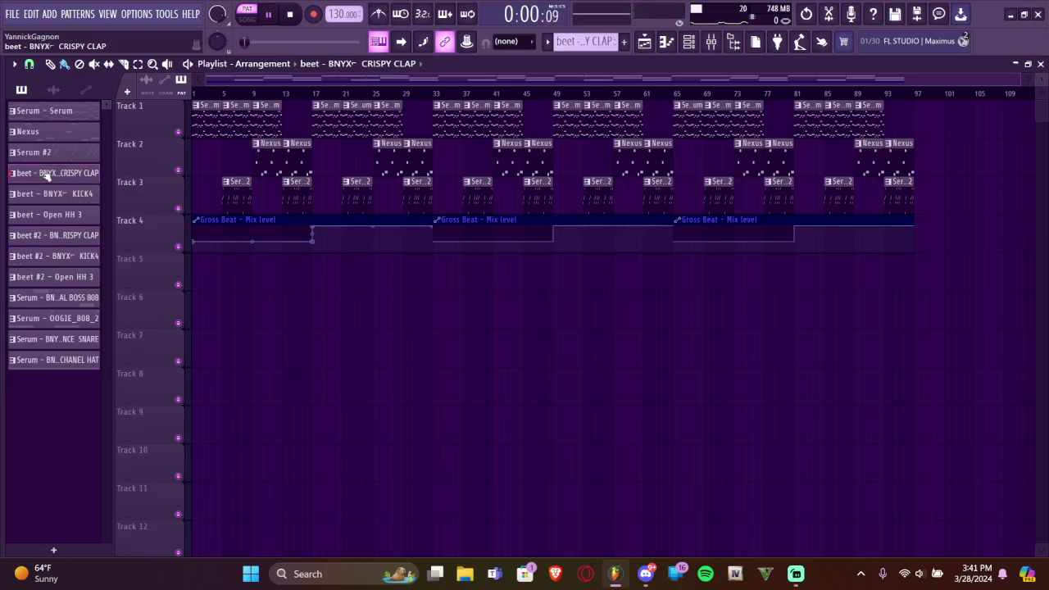
Delete the beet #2 CRISPY CLAP, KICK4 and Open HH 3 patterns from the pattern list
{"action": "right_click", "coordinate": [65, 236]}
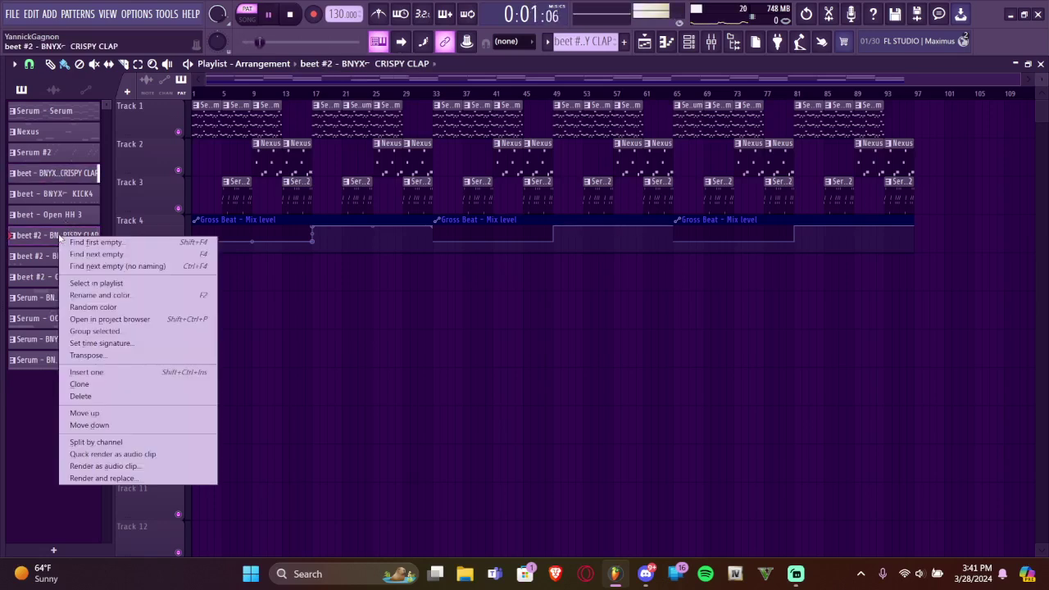
{"action": "left_click", "coordinate": [82, 397]}
{"action": "right_click", "coordinate": [58, 239]}
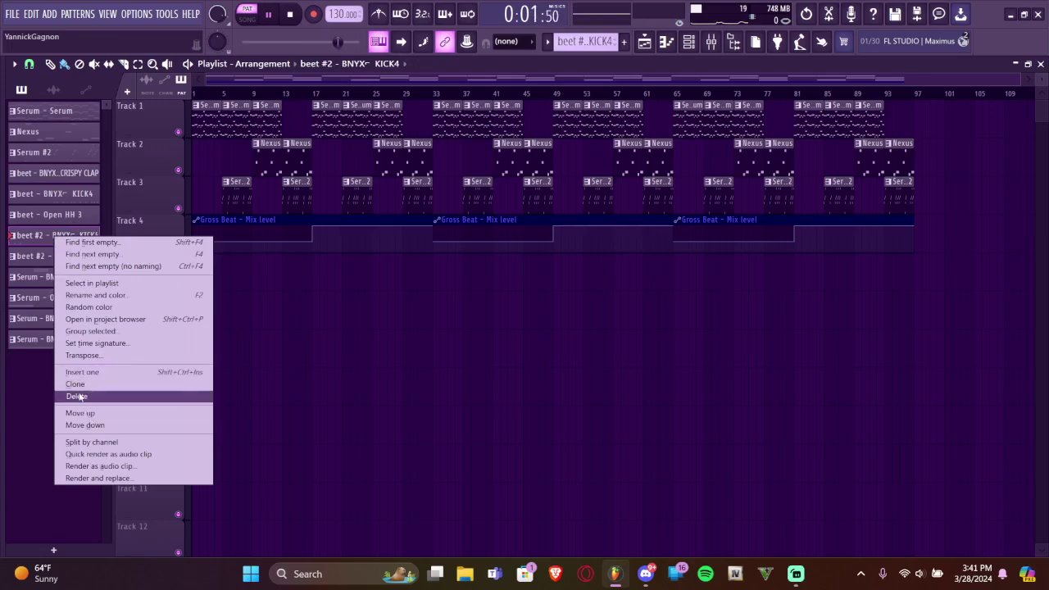
{"action": "left_click", "coordinate": [82, 399]}
{"action": "right_click", "coordinate": [37, 239]}
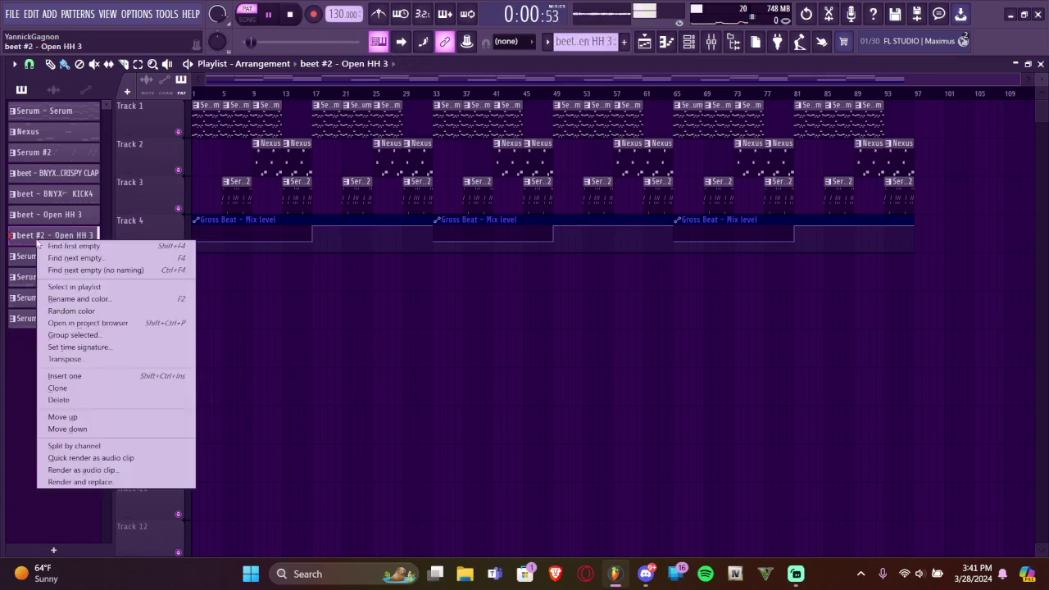
{"action": "left_click", "coordinate": [62, 399]}
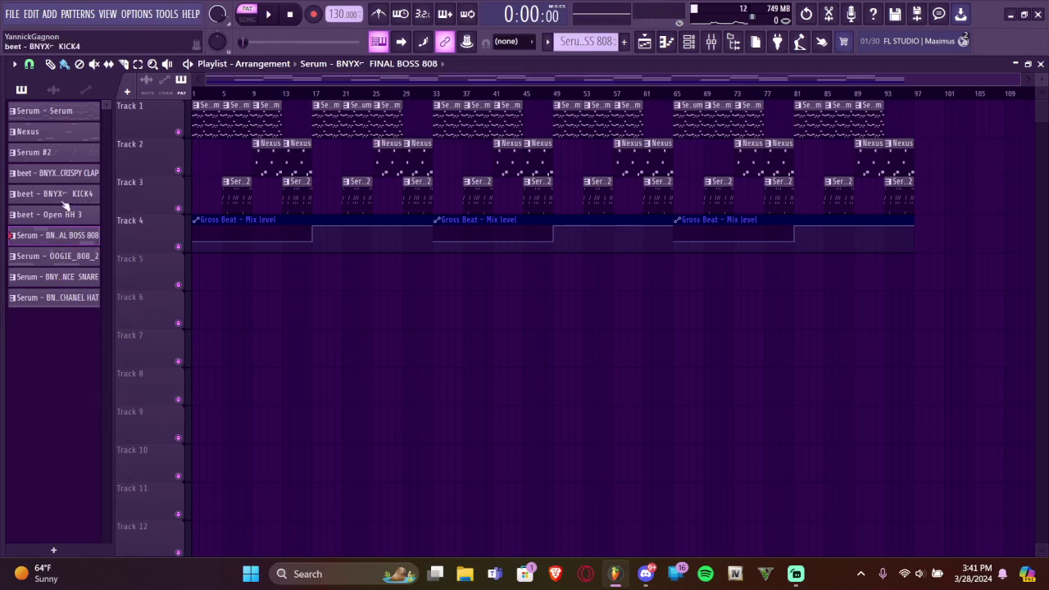
Move the FINAL BOSS 808, OOGIE_808_2, BOUNCE SNARE and DISNEY CHANEL HAT patterns above beet - Open HH 3 in the pattern list
{"action": "left_click_drag", "start_coordinate": [69, 235], "coordinate": [69, 216]}
{"action": "left_click_drag", "start_coordinate": [75, 259], "coordinate": [71, 237]}
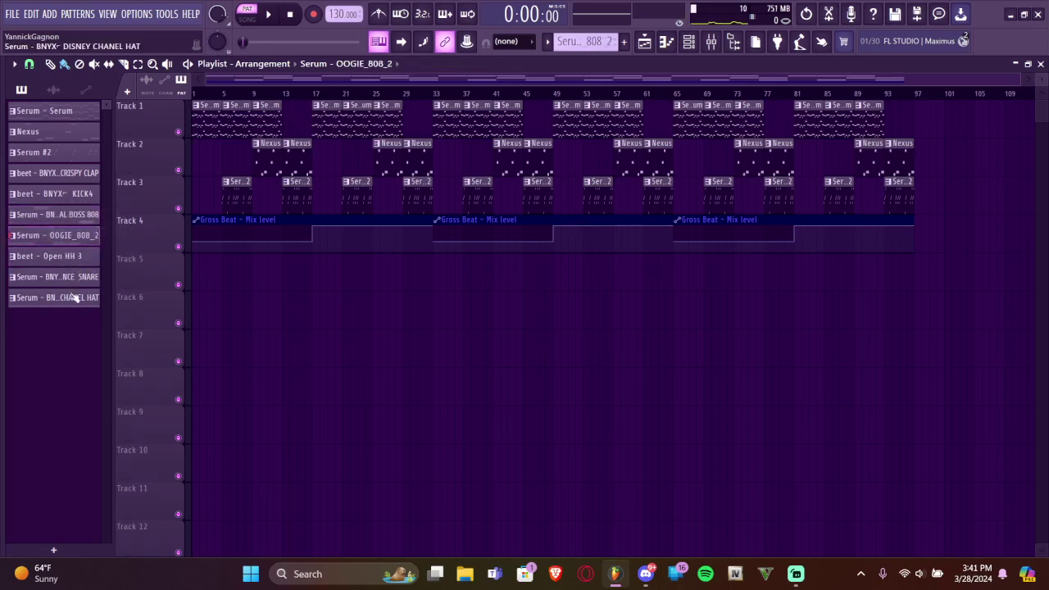
{"action": "left_click_drag", "start_coordinate": [79, 297], "coordinate": [72, 257]}
{"action": "left_click_drag", "start_coordinate": [70, 297], "coordinate": [74, 244]}
Select the seven drum patterns from CRISPY CLAP to Open HH 3 and place them at bar 97 on Tracks 5 to 11
{"action": "left_click", "coordinate": [69, 174]}
{"action": "key", "text": "space"}
{"action": "key", "text": "F2"}
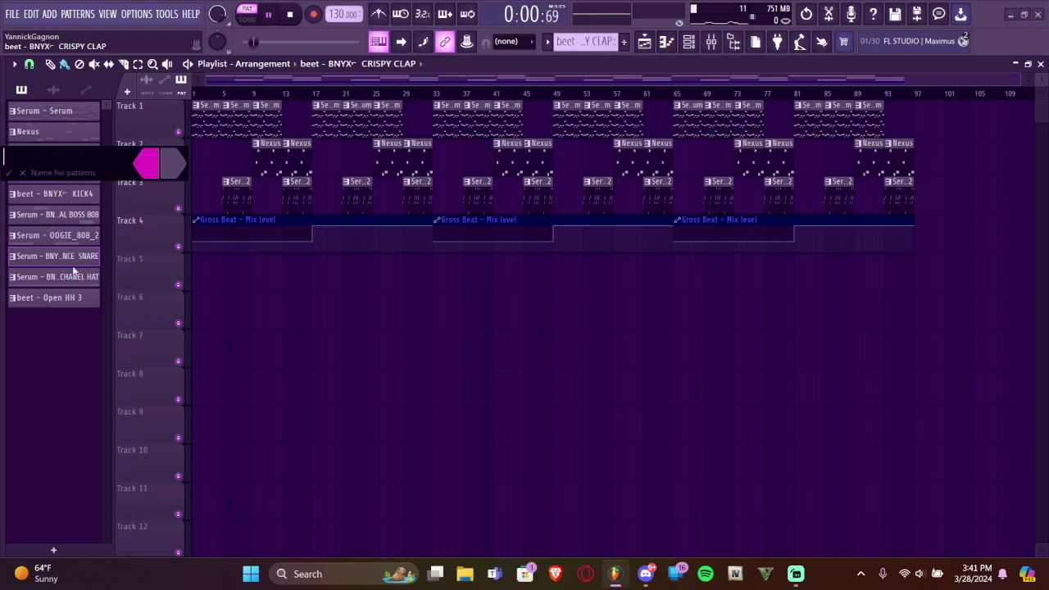
{"action": "key", "text": "Escape"}
{"action": "key", "text": "space"}
{"action": "left_click", "coordinate": [45, 216], "text": "ctrl"}
{"action": "left_click", "coordinate": [42, 197], "text": "ctrl"}
{"action": "key", "text": "KP_Add"}
{"action": "key", "text": "KP_Add"}
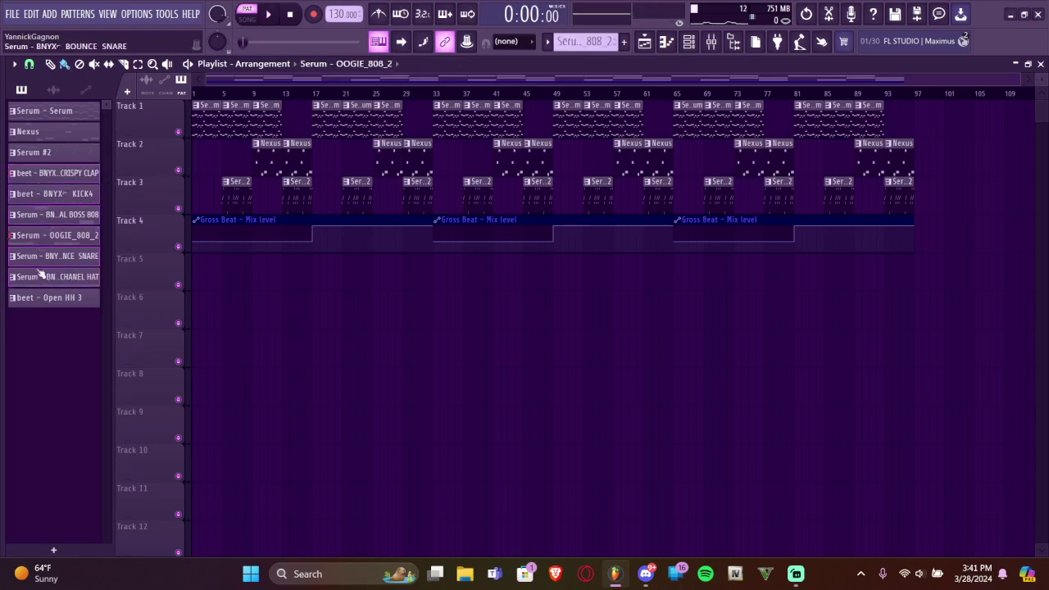
{"action": "left_click_drag", "start_coordinate": [41, 178], "coordinate": [660, 260]}
Play back the stacked drum clips and slightly lower the mixer faders of Open HH 3 and both KICK4 tracks
{"action": "scroll", "coordinate": [957, 265], "scroll_direction": "up", "scroll_amount": 8}
{"action": "key", "text": "space"}
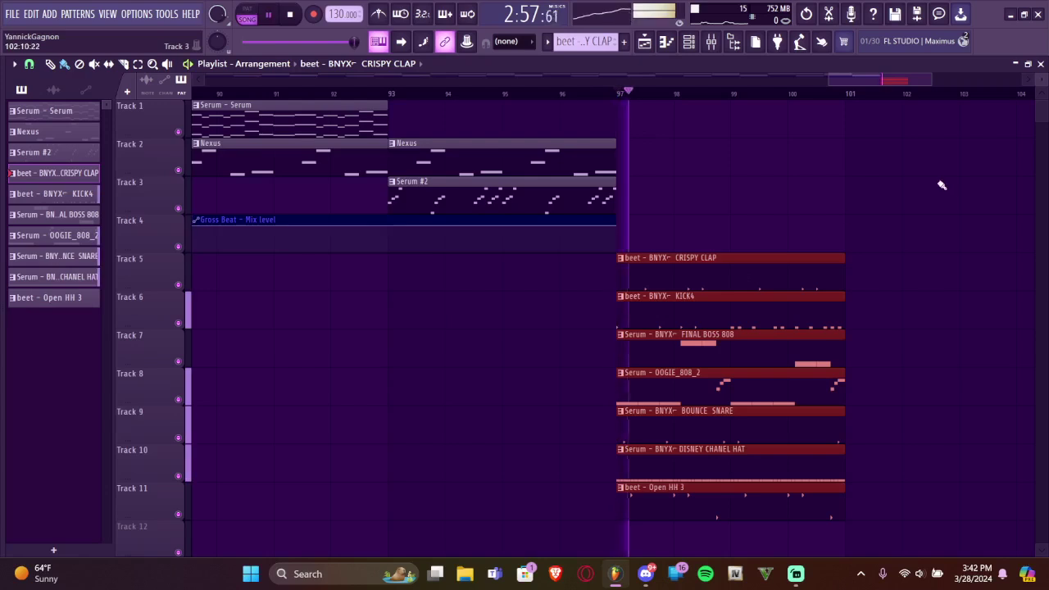
{"action": "scroll", "coordinate": [932, 212], "scroll_direction": "up", "scroll_amount": 3}
{"action": "left_click", "coordinate": [930, 215], "text": "ctrl"}
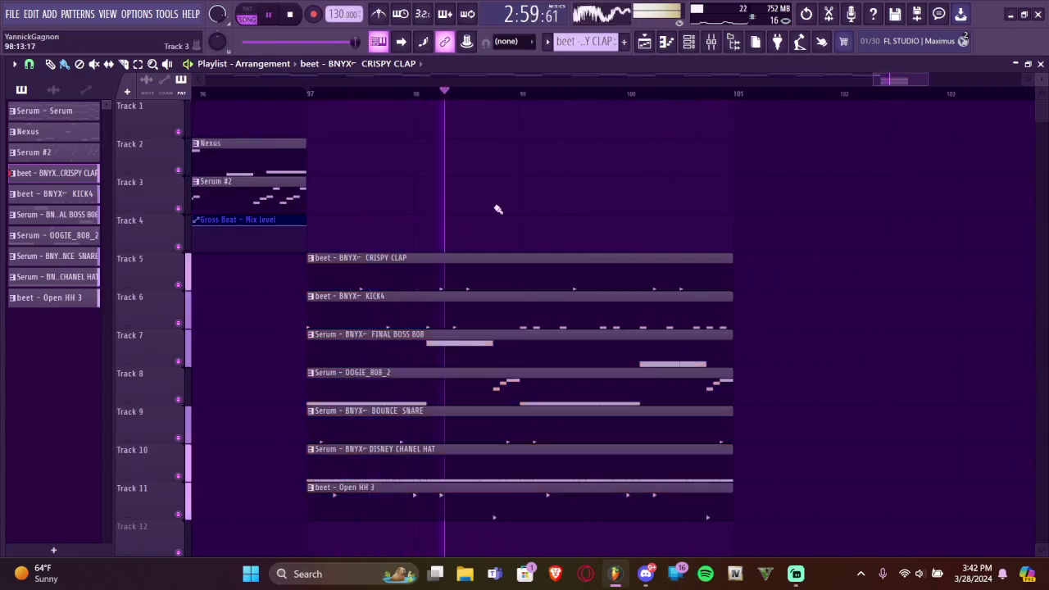
{"action": "scroll", "coordinate": [543, 248], "scroll_direction": "down", "scroll_amount": 2}
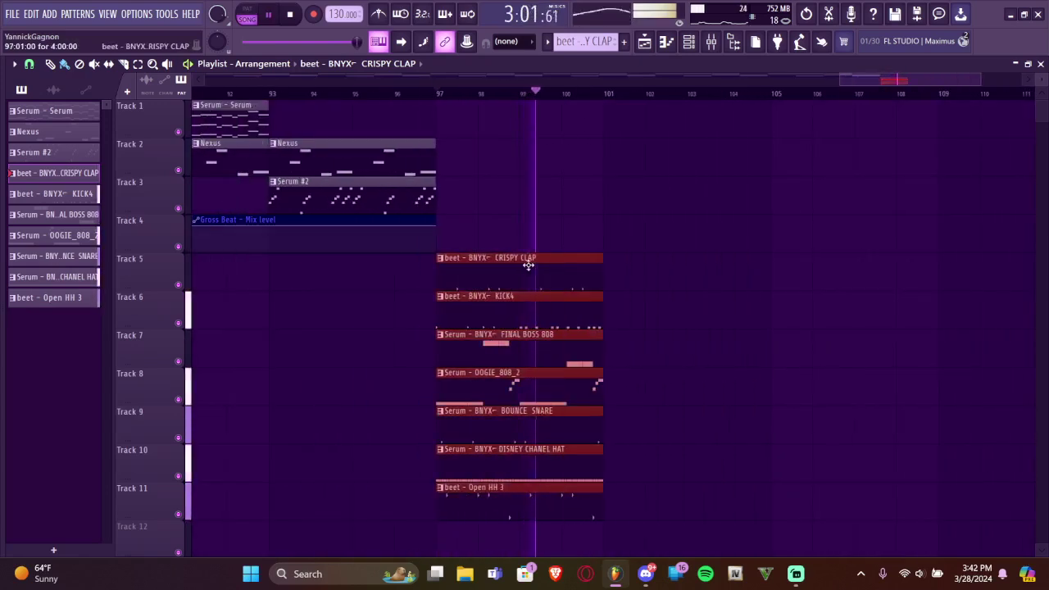
{"action": "left_click", "coordinate": [707, 42]}
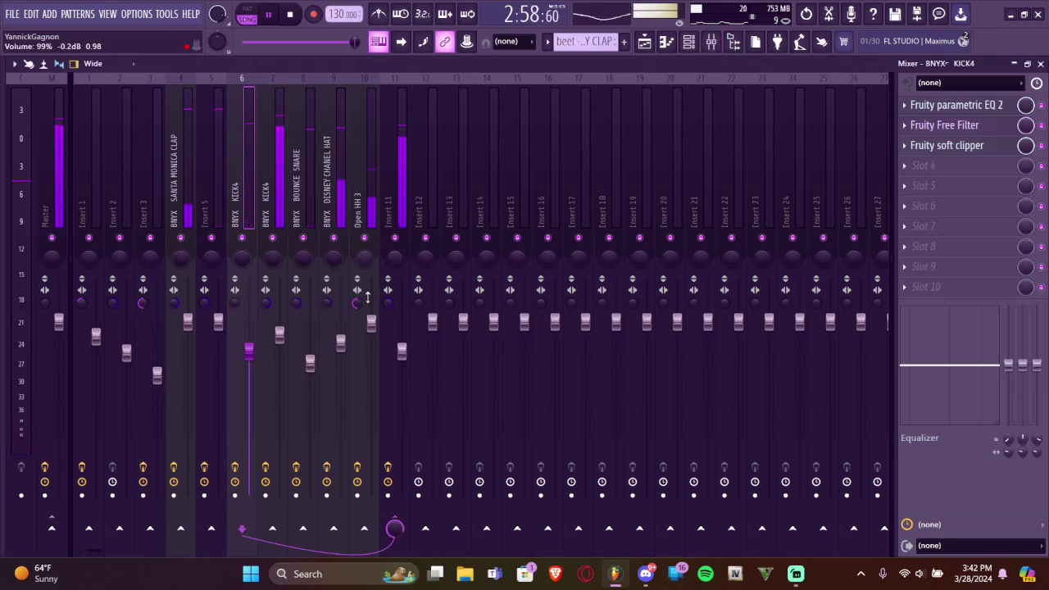
{"action": "left_click", "coordinate": [367, 264]}
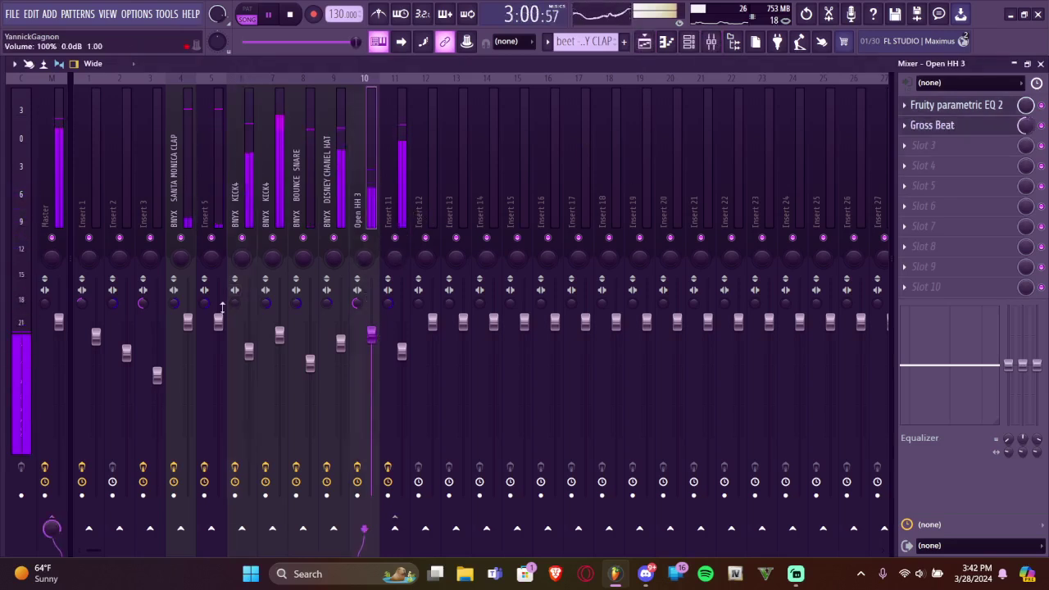
{"action": "left_click_drag", "start_coordinate": [248, 352], "coordinate": [248, 359]}
{"action": "left_click_drag", "start_coordinate": [280, 334], "coordinate": [280, 337]}
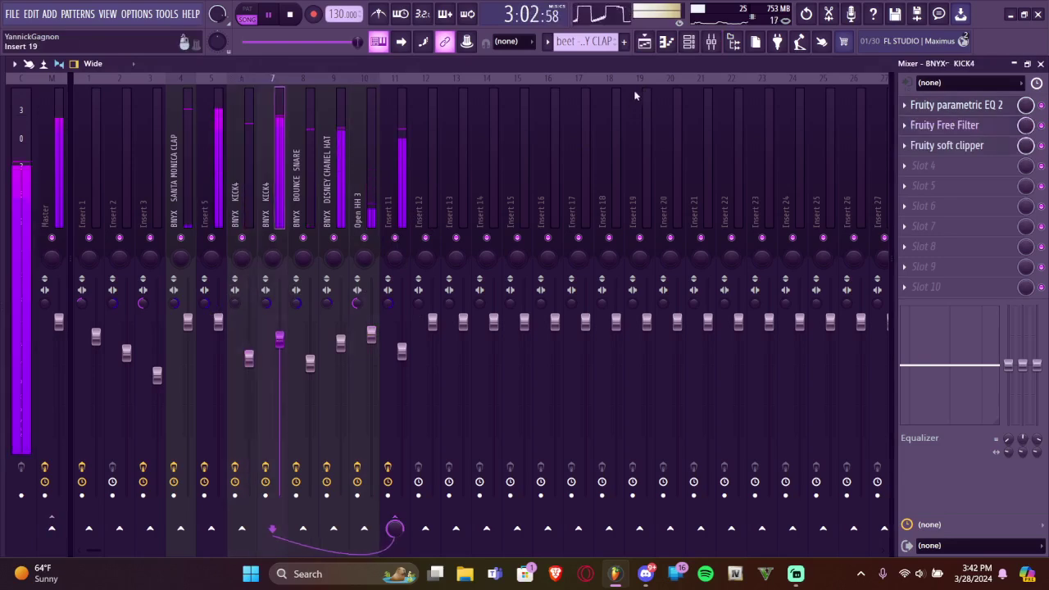
Return to the playlist and move the seven drum clips from bar 97 to bar 9 on Tracks 6 to 12
{"action": "left_click", "coordinate": [645, 43]}
{"action": "key", "text": "space"}
{"action": "scroll", "coordinate": [695, 255], "scroll_direction": "down", "scroll_amount": 5}
{"action": "left_click_drag", "start_coordinate": [883, 271], "coordinate": [930, 452]}
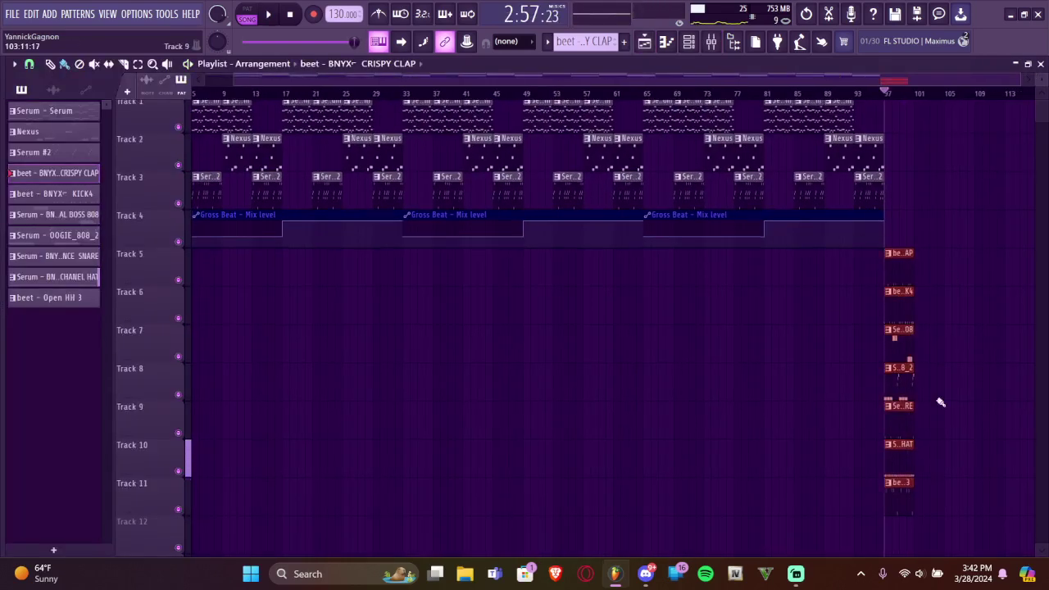
{"action": "left_click_drag", "start_coordinate": [897, 296], "coordinate": [321, 297]}
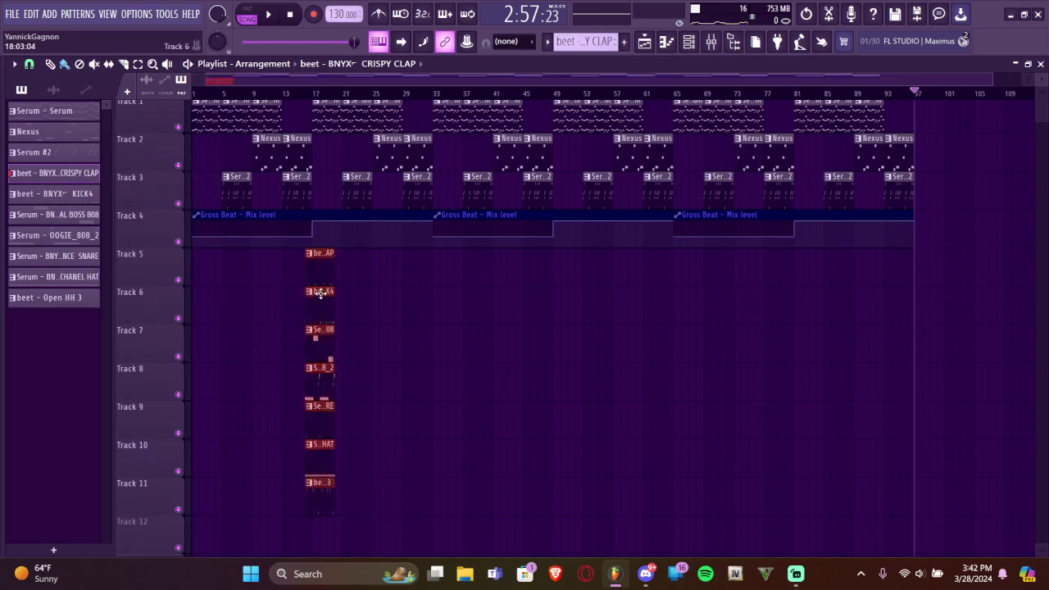
{"action": "scroll", "coordinate": [307, 276], "scroll_direction": "up", "scroll_amount": 4}
{"action": "scroll", "coordinate": [256, 268], "scroll_direction": "down", "scroll_amount": 3}
{"action": "scroll", "coordinate": [255, 268], "scroll_direction": "up", "scroll_amount": 3}
{"action": "left_click_drag", "start_coordinate": [435, 286], "coordinate": [345, 325]}
Shrink the empty Track 5 to a narrow row and play the arrangement from bar 9
{"action": "left_click_drag", "start_coordinate": [163, 291], "coordinate": [164, 251]}
{"action": "scroll", "coordinate": [271, 286], "scroll_direction": "down", "scroll_amount": 3}
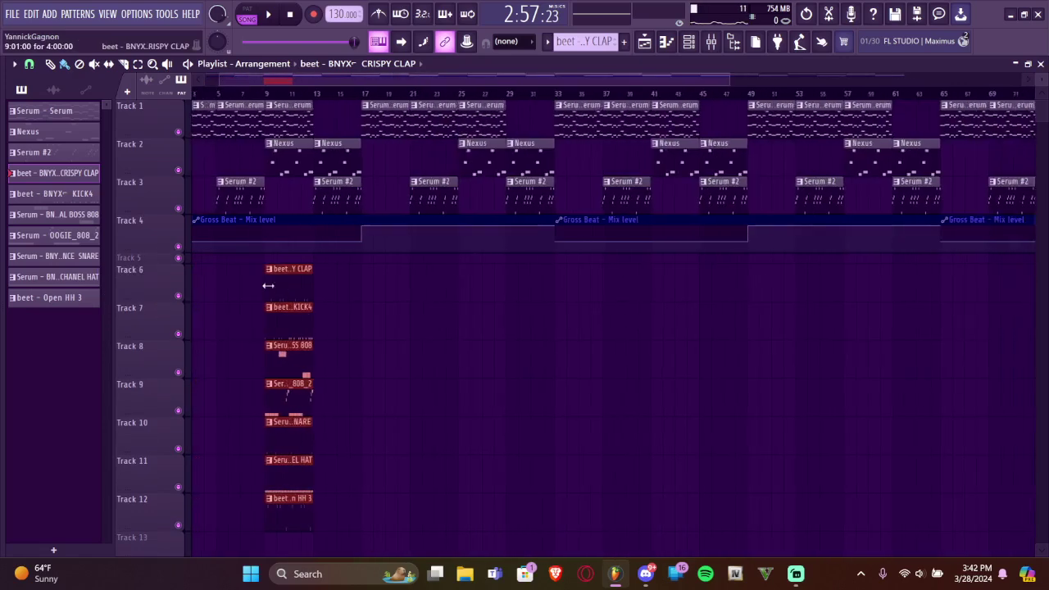
{"action": "scroll", "coordinate": [271, 286], "scroll_direction": "down", "scroll_amount": 2}
{"action": "scroll", "coordinate": [199, 277], "scroll_direction": "up", "scroll_amount": 4}
{"action": "left_click", "coordinate": [349, 94]}
{"action": "key", "text": "space"}
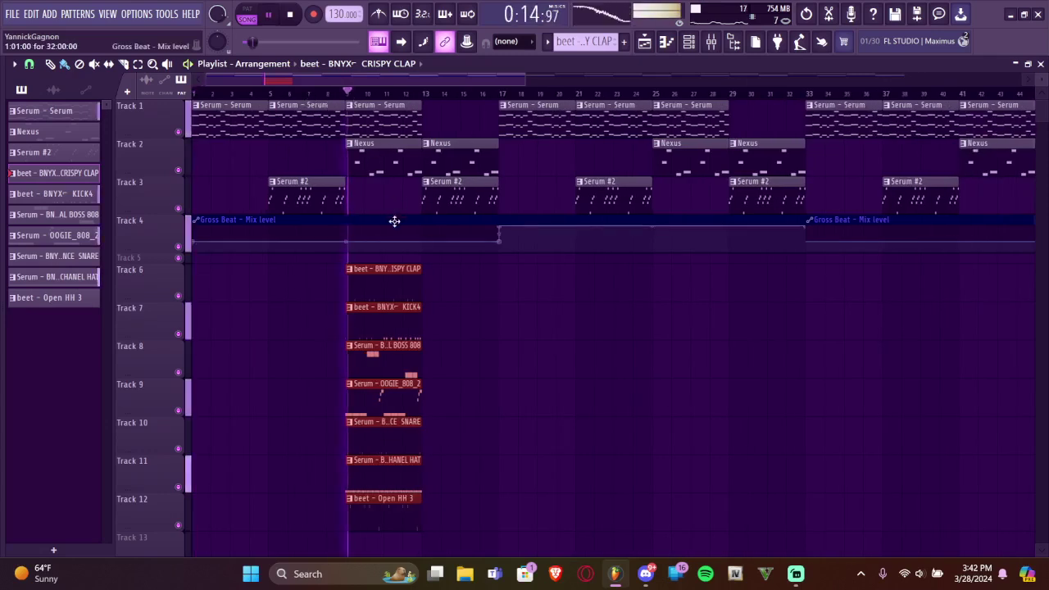
Duplicate the seven drum clips twice so copies start at bars 13 and 17
{"action": "key", "text": "ctrl+b"}
{"action": "key", "text": "ctrl+b"}
{"action": "key", "text": "space"}
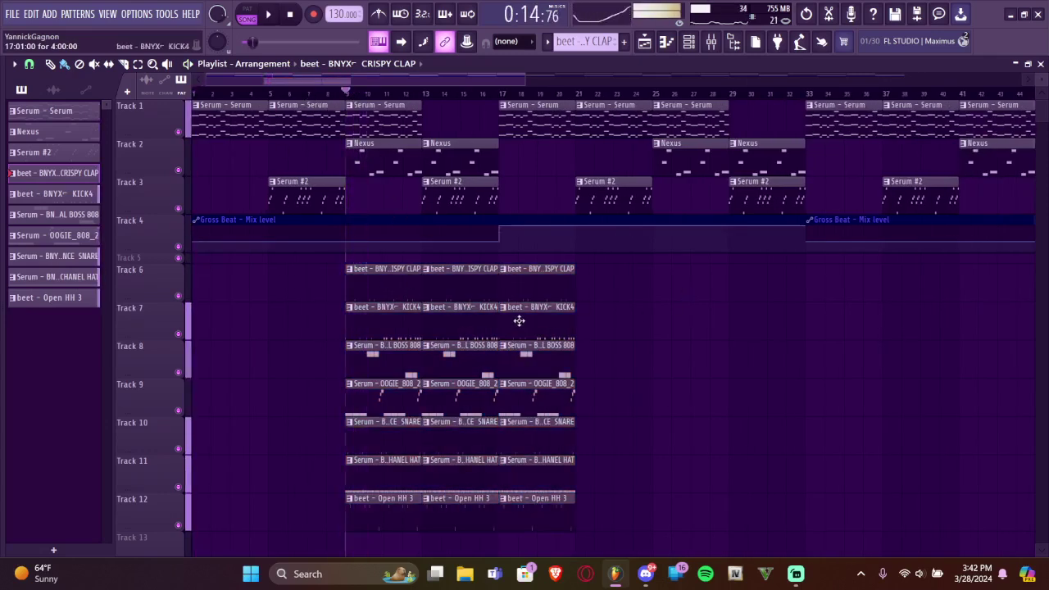
Delete the KICK4 clip at bar 17 and duplicate that bar's clap, 808, snare and hat clips to bar 21
{"action": "right_click", "coordinate": [542, 324]}
{"action": "left_click_drag", "start_coordinate": [533, 285], "coordinate": [571, 465]}
{"action": "key", "text": "ctrl+b"}
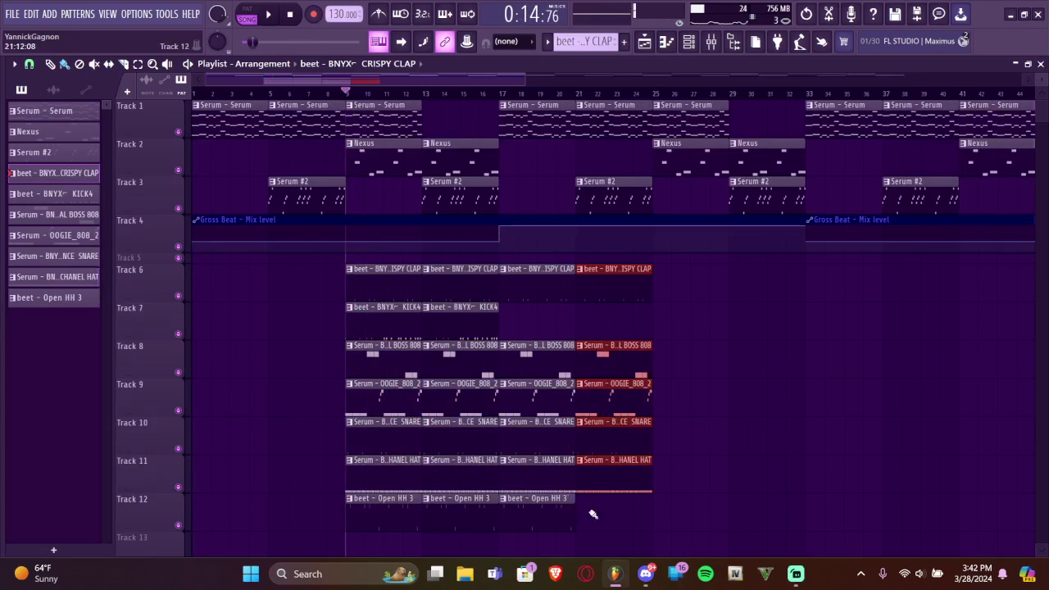
{"action": "key", "text": "ctrl+b"}
{"action": "right_click", "coordinate": [541, 515]}
{"action": "left_click_drag", "start_coordinate": [677, 478], "coordinate": [694, 264]}
{"action": "key", "text": "ctrl+b"}
{"action": "right_click", "coordinate": [472, 519]}
{"action": "key", "text": "ctrl+z"}
{"action": "key", "text": "ctrl+z"}
{"action": "key", "text": "ctrl+z"}
Remove the Open HH 3 clips at bars 9 and 13 and add one at bar 21 on Track 12
{"action": "left_click_drag", "start_coordinate": [390, 515], "coordinate": [463, 516]}
{"action": "left_click", "coordinate": [619, 501]}
{"action": "right_click", "coordinate": [696, 288]}
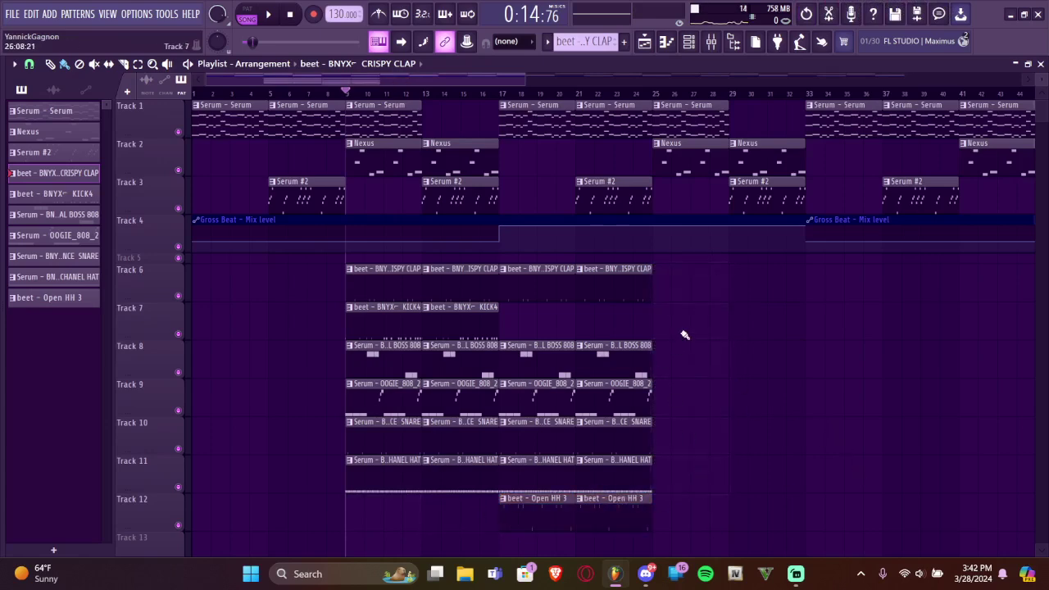
Select the whole drum block from bar 9 to bar 25 and duplicate it three times, filling Tracks 6 to 12 up to bar 73
{"action": "scroll", "coordinate": [682, 335], "scroll_direction": "down", "scroll_amount": 2}
{"action": "scroll", "coordinate": [656, 328], "scroll_direction": "up", "scroll_amount": 4}
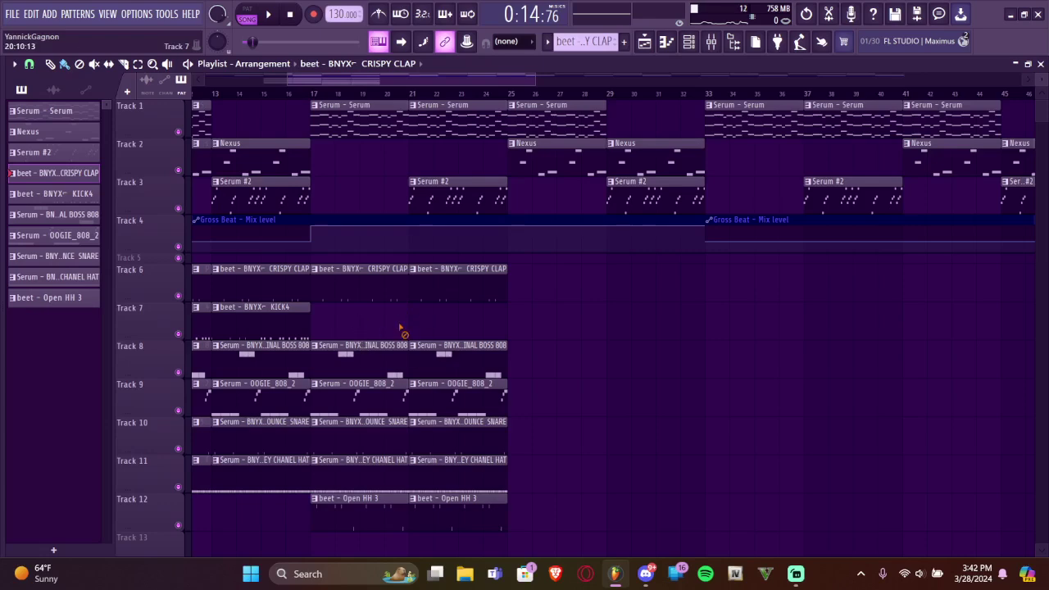
{"action": "scroll", "coordinate": [579, 334], "scroll_direction": "down", "scroll_amount": 3}
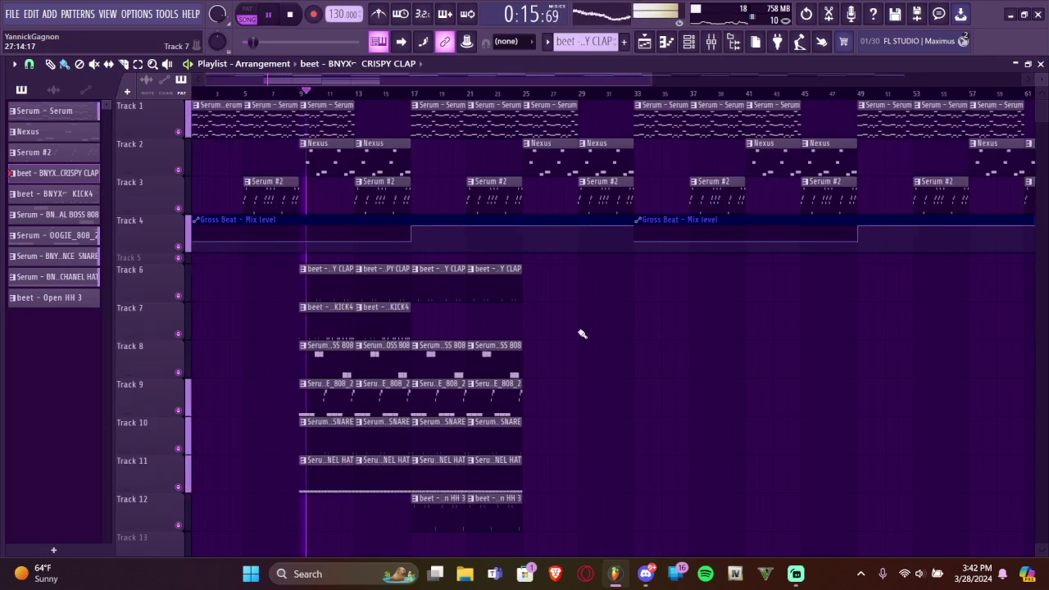
{"action": "left_click_drag", "start_coordinate": [565, 266], "coordinate": [261, 515]}
{"action": "key", "text": "ctrl+b"}
{"action": "key", "text": "ctrl+b"}
{"action": "key", "text": "ctrl+b"}
{"action": "scroll", "coordinate": [542, 369], "scroll_direction": "down", "scroll_amount": 2}
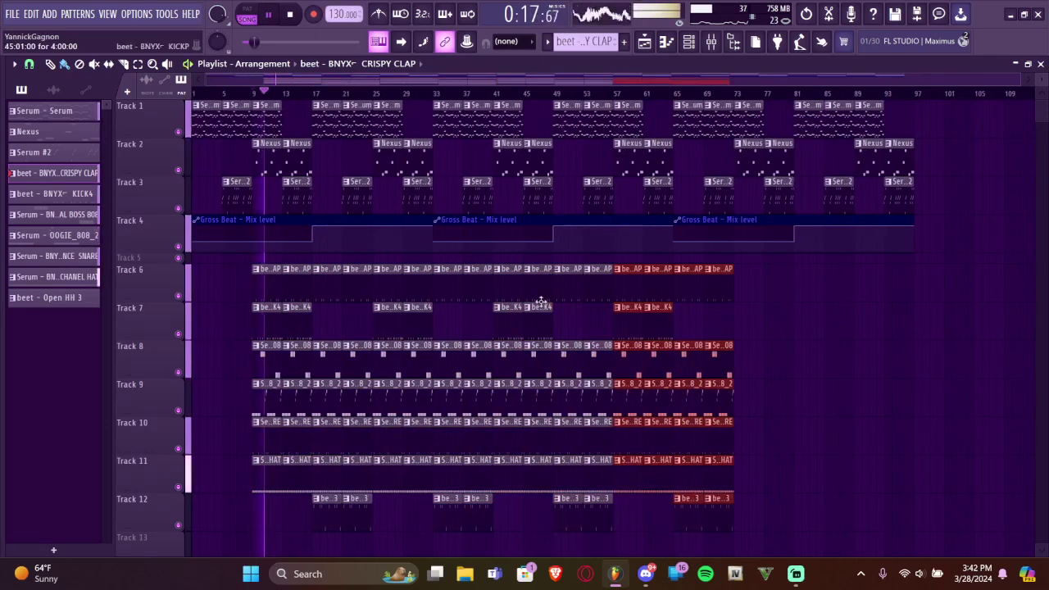
Delete the extra drum clips past bar 33 and clear all remaining playlist content after that bar
{"action": "left_click_drag", "start_coordinate": [427, 265], "coordinate": [513, 480]}
{"action": "key", "text": "Delete"}
{"action": "left_click_drag", "start_coordinate": [680, 261], "coordinate": [815, 533]}
{"action": "key", "text": "Delete"}
{"action": "left_click_drag", "start_coordinate": [937, 102], "coordinate": [467, 543]}
{"action": "key", "text": "Delete"}
Select the whole arrangement from bar 1 to bar 33 and duplicate it twice, filling the playlist up to bar 97
{"action": "left_click_drag", "start_coordinate": [447, 102], "coordinate": [197, 525]}
{"action": "key", "text": "ctrl+b"}
{"action": "key", "text": "ctrl+b"}
{"action": "key", "text": "ctrl+d"}
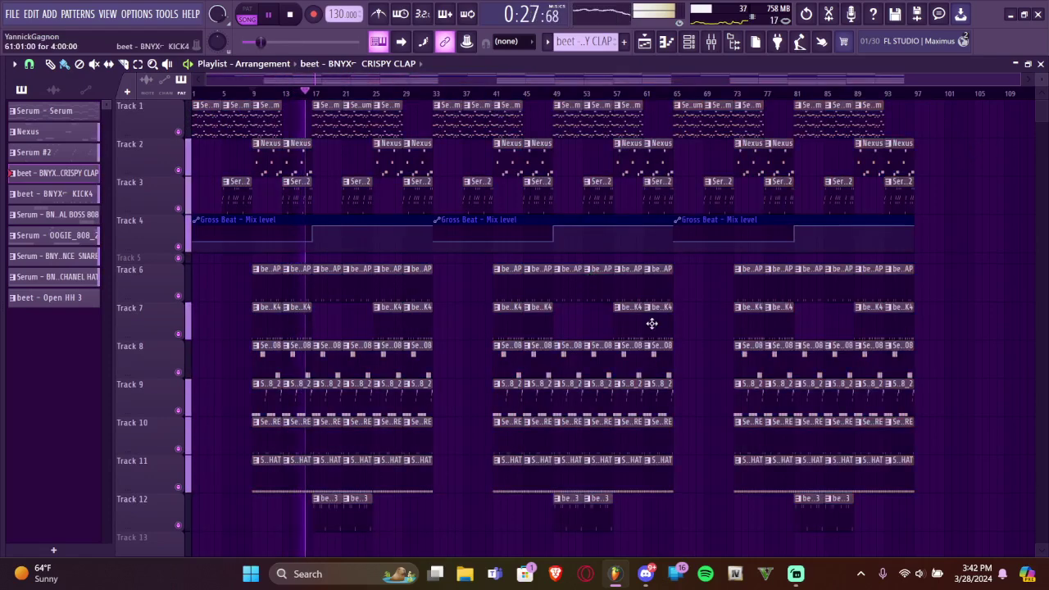
{"action": "key", "text": "space"}
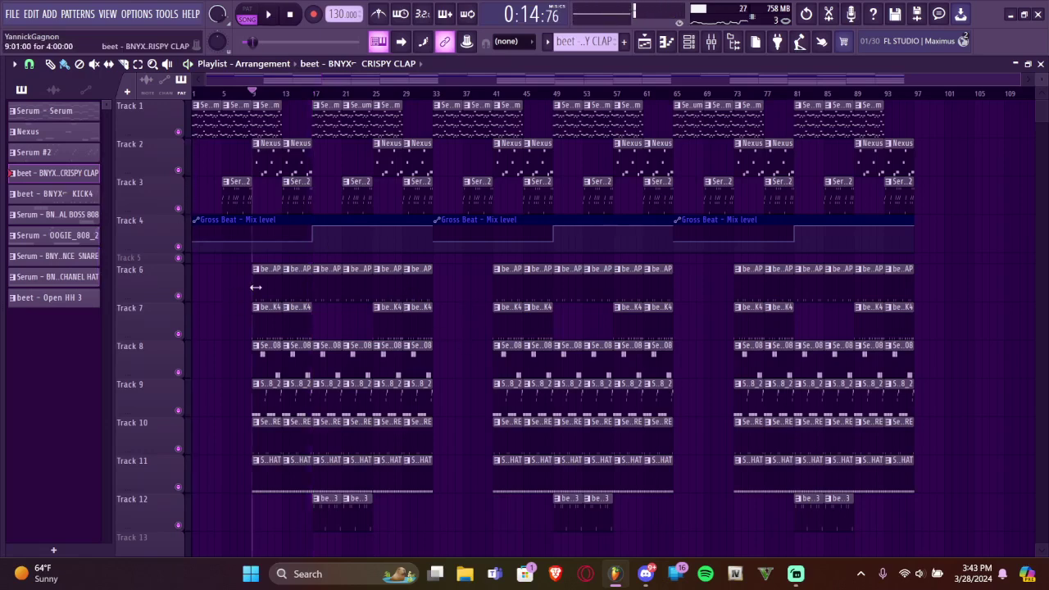
Add the rudy tag sample from the BNYX 808 folder in the browser to Track 14
{"action": "scroll", "coordinate": [255, 287], "scroll_direction": "down", "scroll_amount": 2}
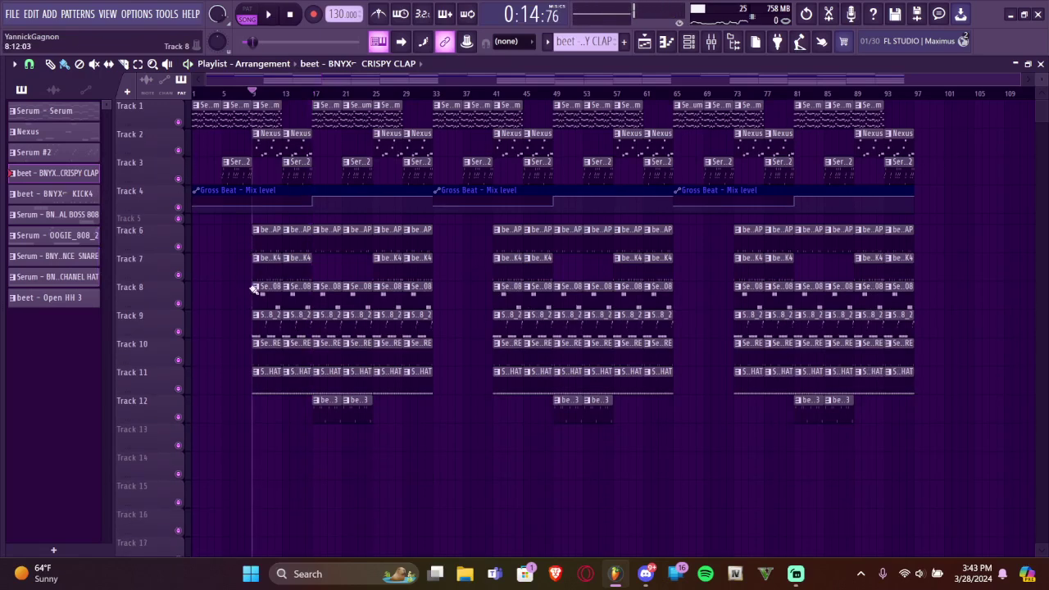
{"action": "left_click", "coordinate": [72, 112]}
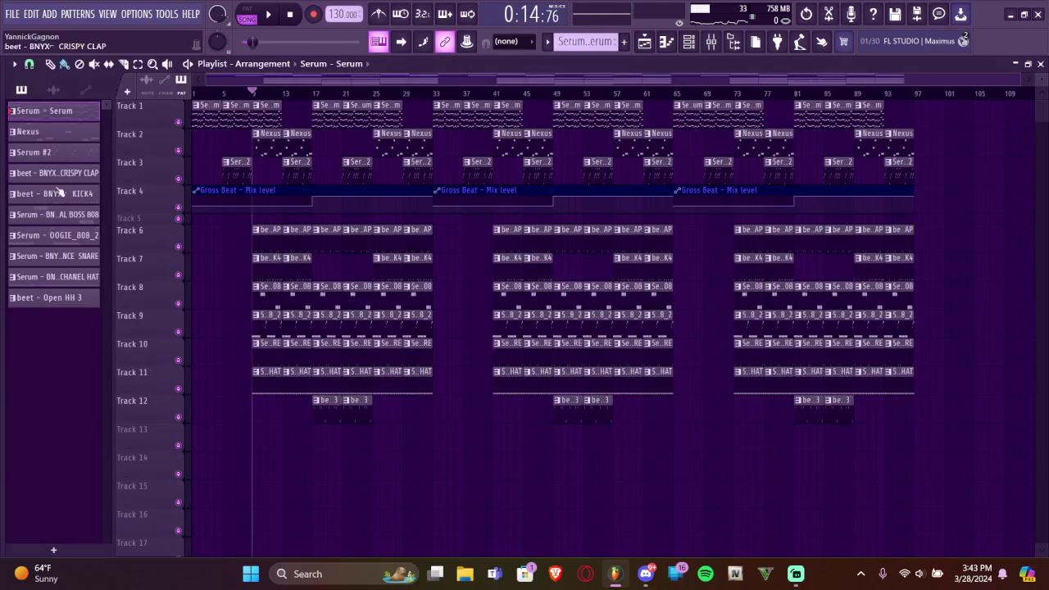
{"action": "mouse_move", "coordinate": [38, 242]}
{"action": "scroll", "coordinate": [69, 218], "scroll_direction": "up", "scroll_amount": 4}
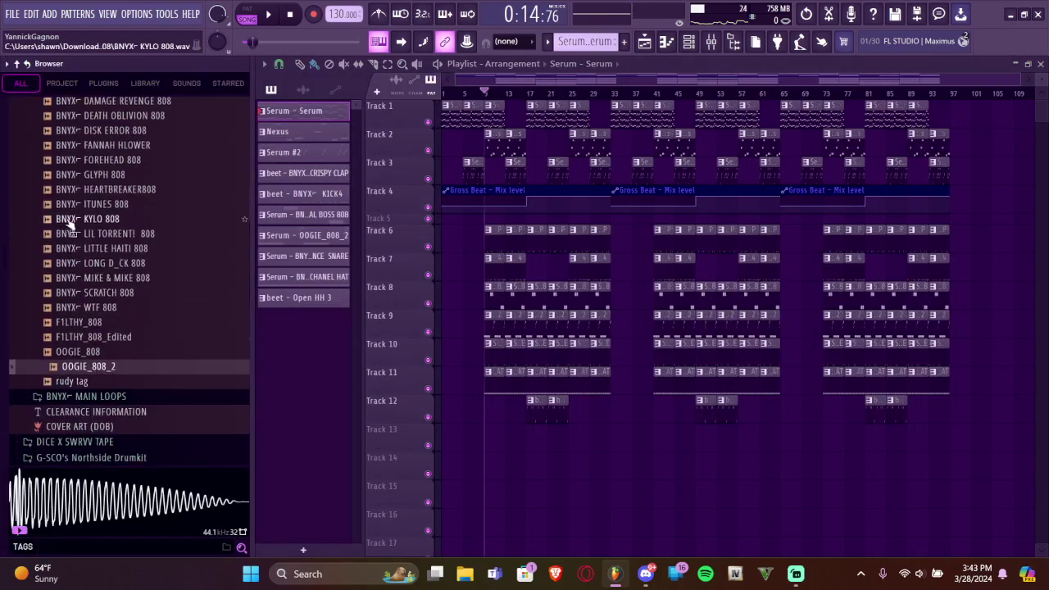
{"action": "left_click_drag", "start_coordinate": [87, 387], "coordinate": [270, 463]}
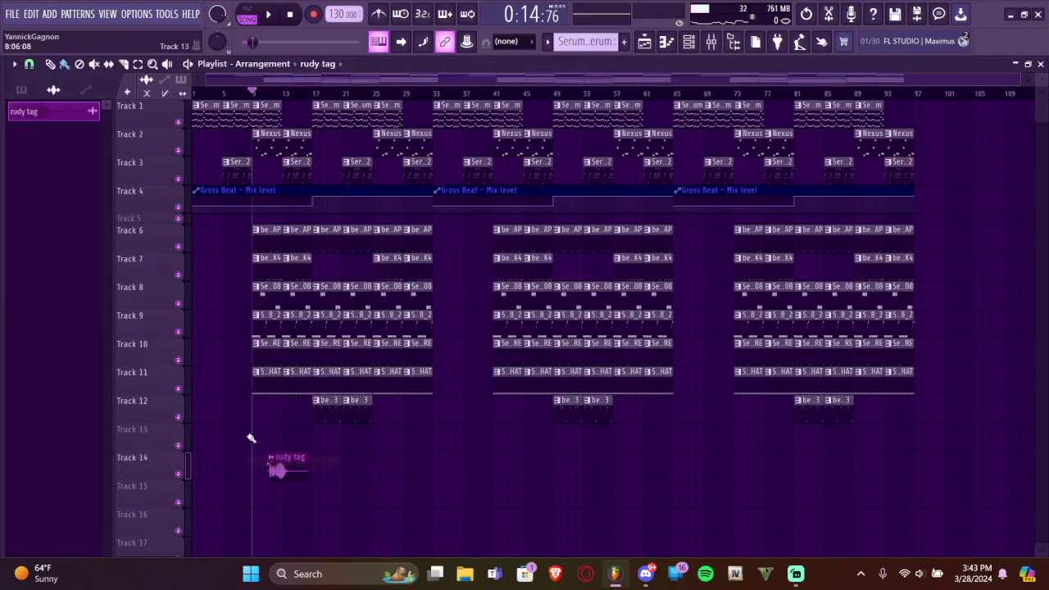
Turn playlist snapping off and move the rudy tag clip on Track 14 to start at about bar 7, step 8
{"action": "left_click", "coordinate": [29, 63]}
{"action": "left_click", "coordinate": [46, 125]}
{"action": "scroll", "coordinate": [276, 438], "scroll_direction": "up", "scroll_amount": 3}
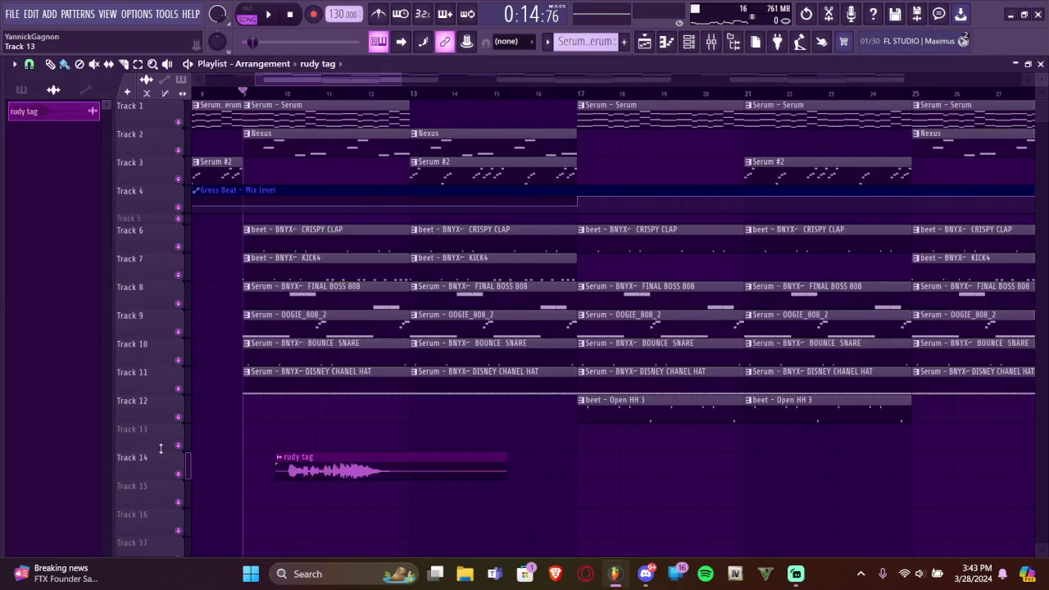
{"action": "scroll", "coordinate": [218, 436], "scroll_direction": "up", "scroll_amount": 3}
{"action": "left_click_drag", "start_coordinate": [399, 454], "coordinate": [206, 467]}
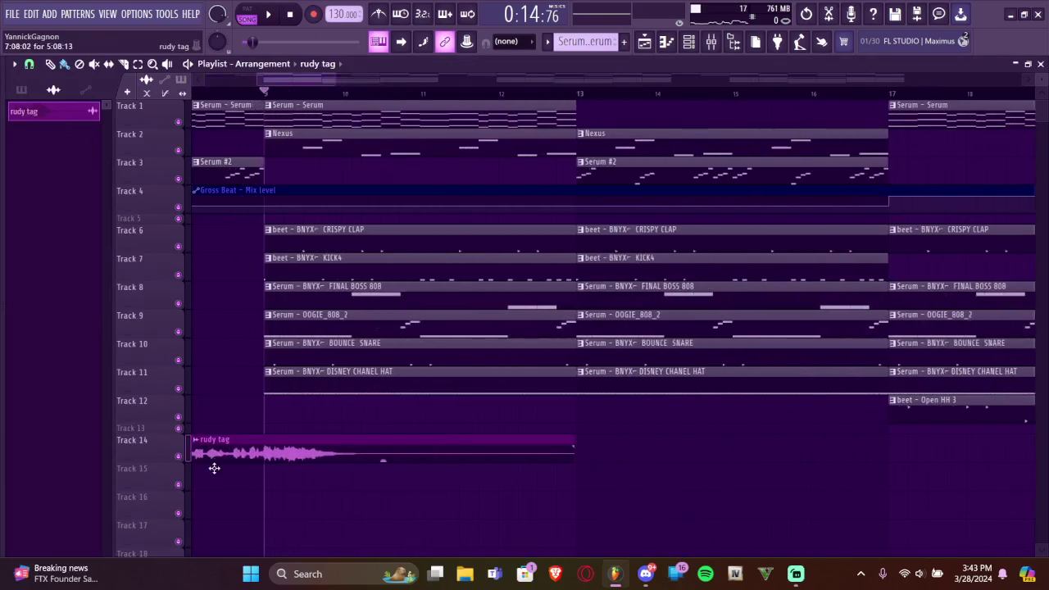
Set snapping to Bar and slice the rudy tag clip at bar 9
{"action": "scroll", "coordinate": [206, 466], "scroll_direction": "up", "scroll_amount": 3}
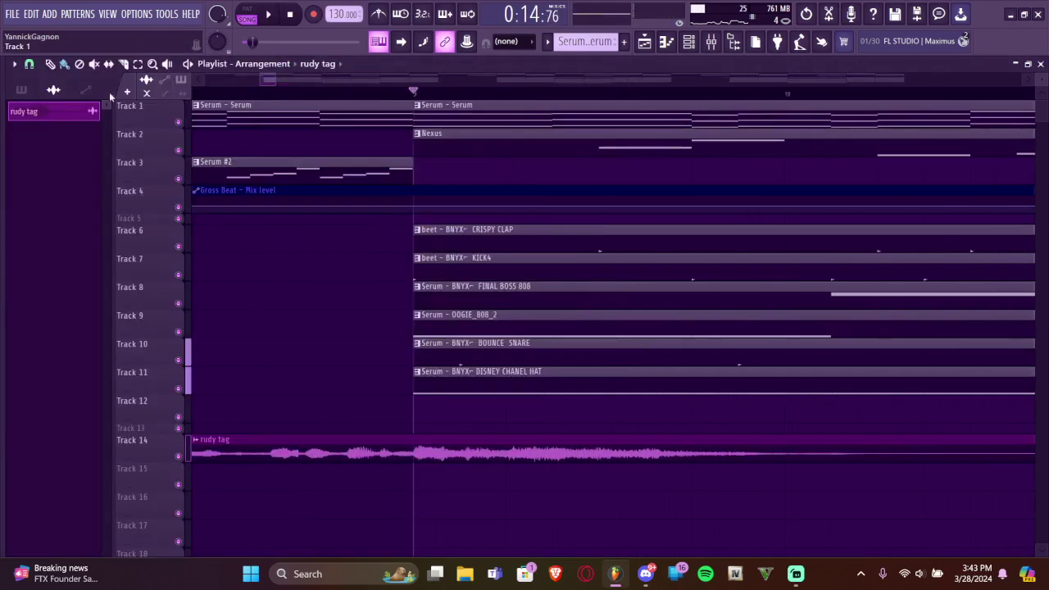
{"action": "left_click", "coordinate": [29, 64]}
{"action": "left_click", "coordinate": [53, 258]}
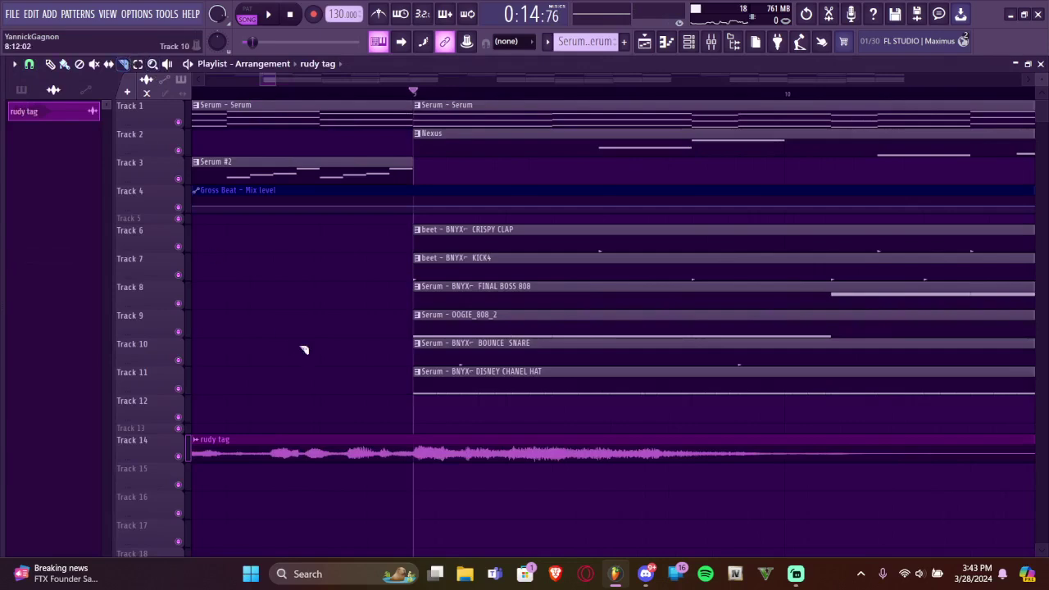
{"action": "left_click", "coordinate": [420, 456]}
{"action": "scroll", "coordinate": [419, 455], "scroll_direction": "down", "scroll_amount": 4}
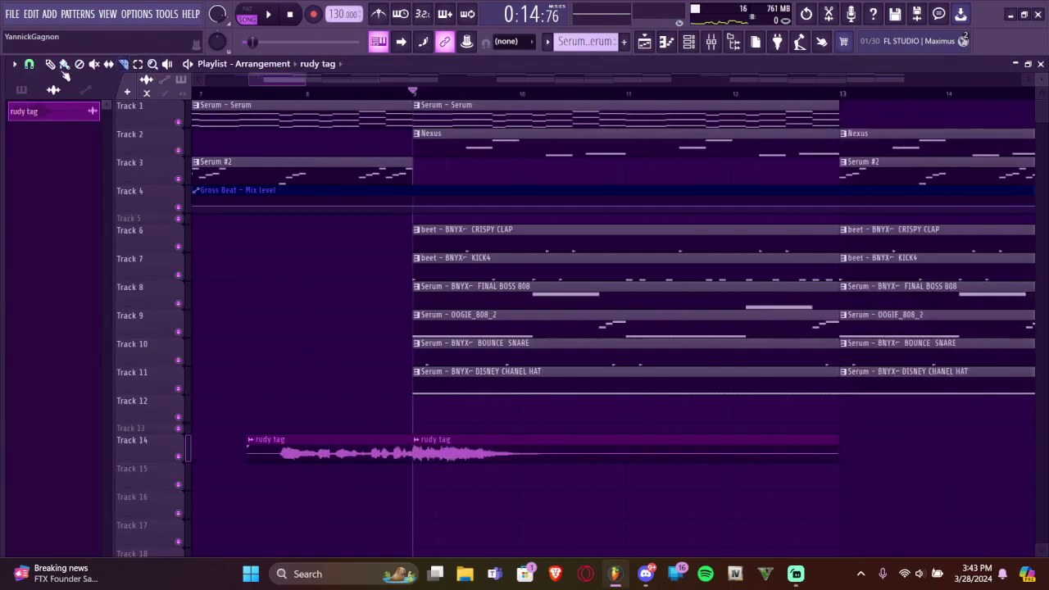
{"action": "left_click", "coordinate": [53, 68]}
Play back the section from bar 9 with the split rudy tag and select both tag pieces
{"action": "scroll", "coordinate": [494, 417], "scroll_direction": "down", "scroll_amount": 5}
{"action": "key", "text": "space"}
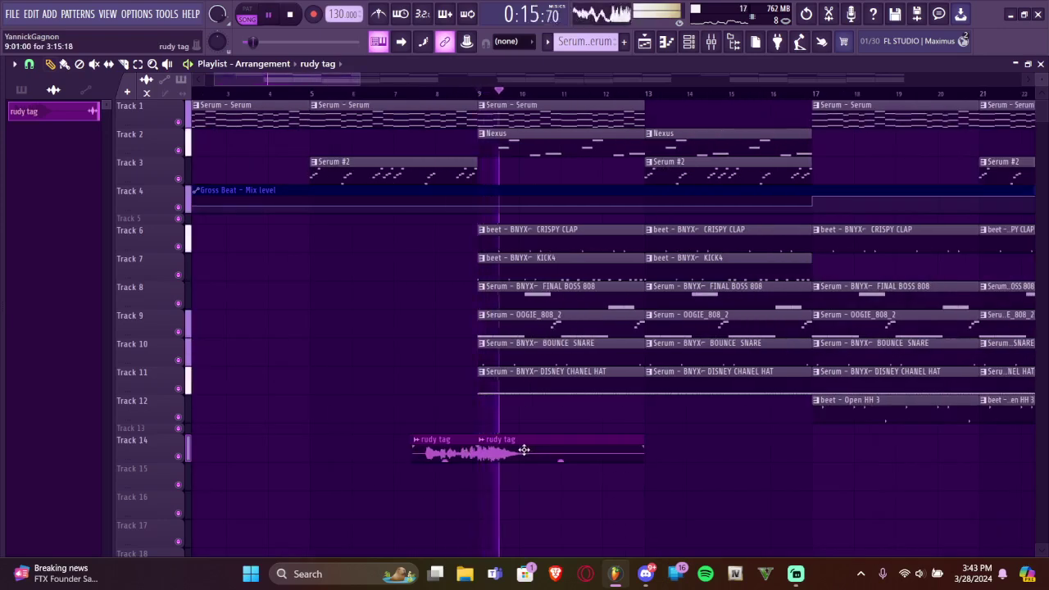
{"action": "scroll", "coordinate": [513, 456], "scroll_direction": "up", "scroll_amount": 2}
{"action": "left_click_drag", "start_coordinate": [385, 445], "coordinate": [316, 465]}
{"action": "scroll", "coordinate": [380, 464], "scroll_direction": "down", "scroll_amount": 4}
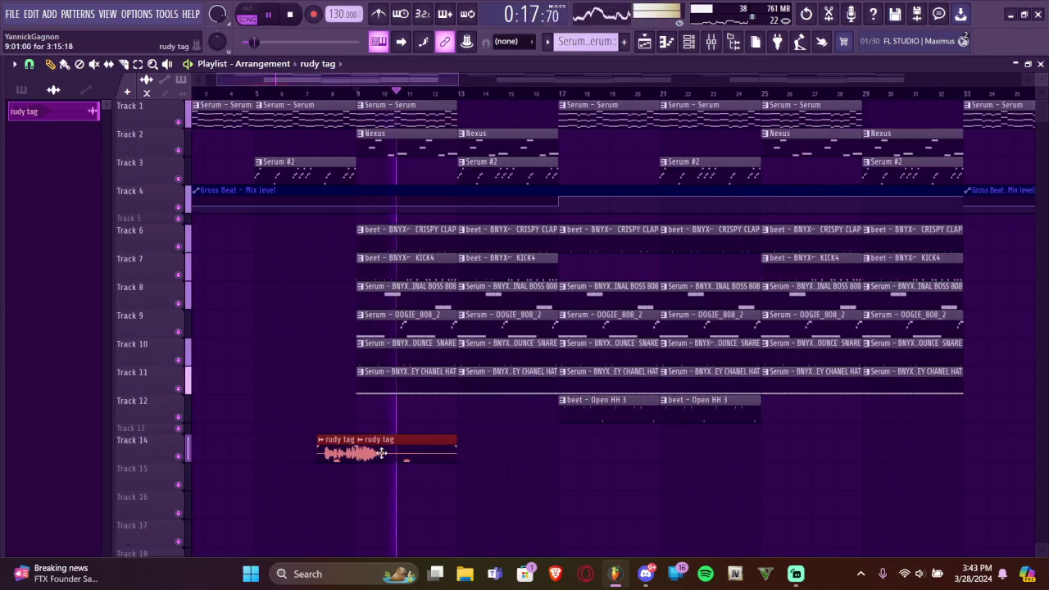
{"action": "scroll", "coordinate": [349, 459], "scroll_direction": "up", "scroll_amount": 4}
{"action": "key", "text": "space"}
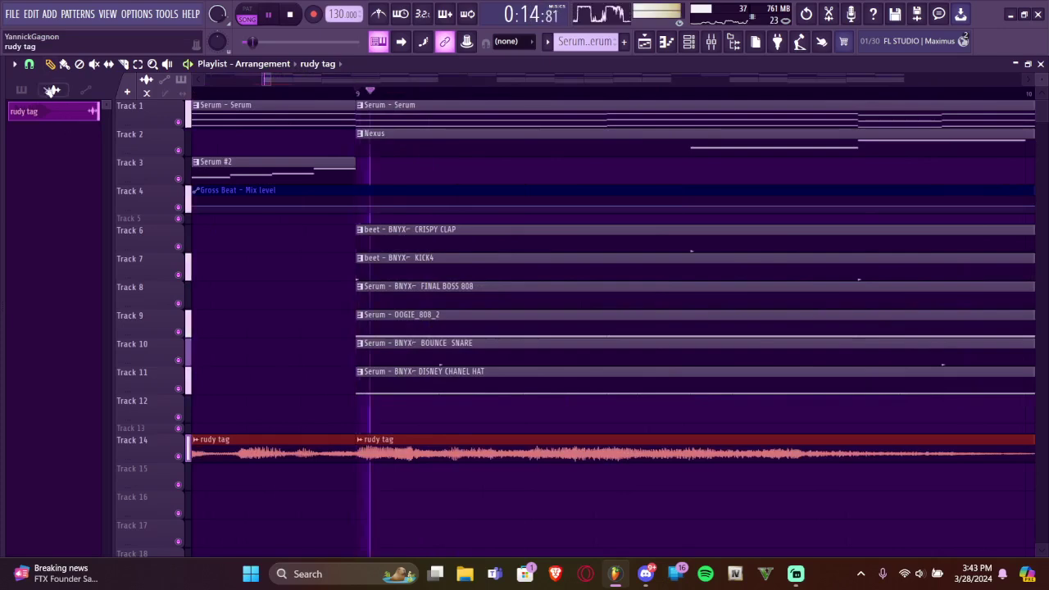
Set snapping to Beat and slice the rudy tag again one beat after bar 9
{"action": "left_click", "coordinate": [29, 64]}
{"action": "left_click", "coordinate": [38, 257]}
{"action": "left_click", "coordinate": [29, 65]}
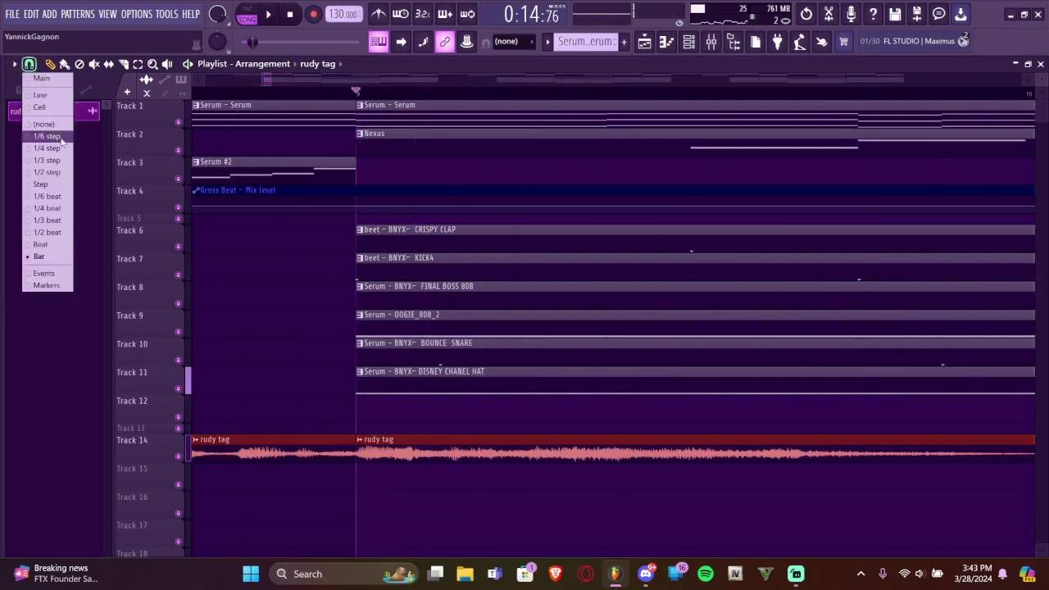
{"action": "left_click", "coordinate": [60, 247]}
{"action": "left_click", "coordinate": [126, 66]}
{"action": "key", "text": "space"}
{"action": "key", "text": "space"}
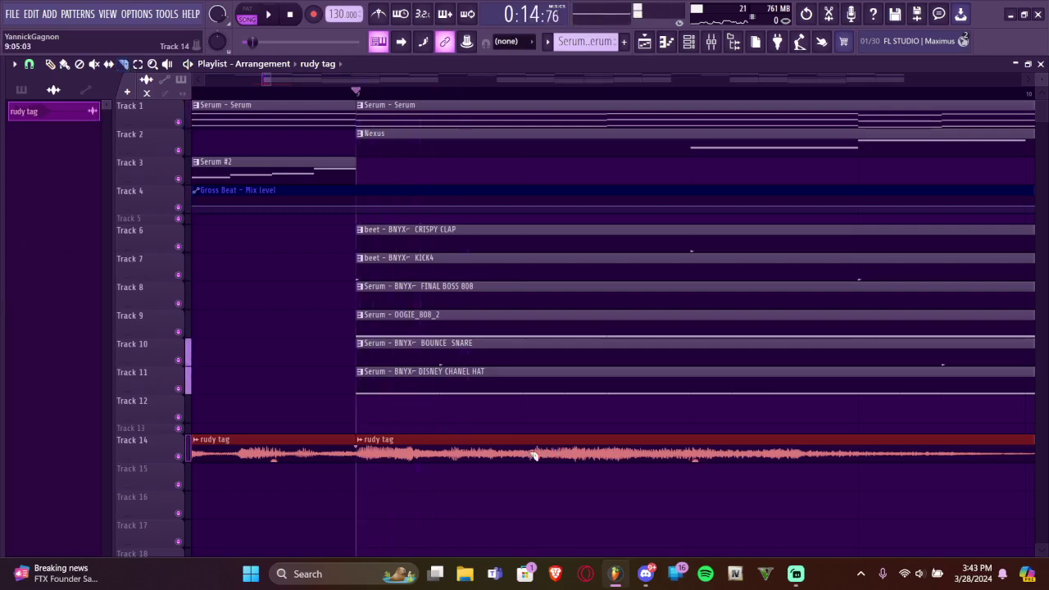
{"action": "left_click_drag", "start_coordinate": [538, 453], "coordinate": [536, 479]}
{"action": "key", "text": "space"}
{"action": "key", "text": "space"}
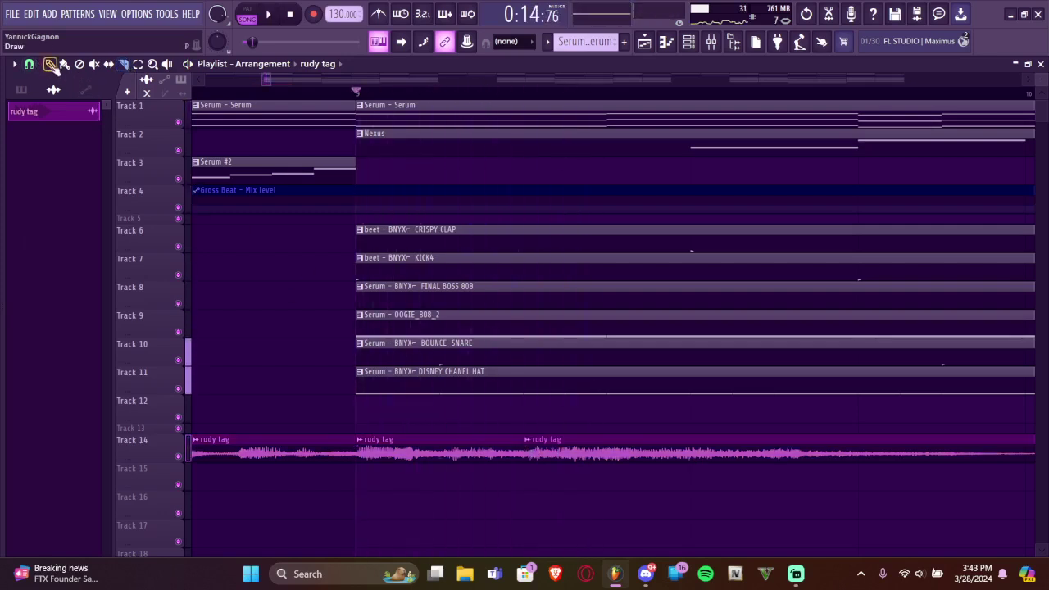
Move the tag's tail to beat 4 of bar 9 and repeat the one-beat slice on beats 2 and 3
{"action": "left_click", "coordinate": [51, 66]}
{"action": "key", "text": "space"}
{"action": "scroll", "coordinate": [456, 393], "scroll_direction": "down", "scroll_amount": 3}
{"action": "key", "text": "space"}
{"action": "left_click_drag", "start_coordinate": [525, 447], "coordinate": [635, 455]}
{"action": "left_click", "coordinate": [466, 455], "text": "ctrl"}
{"action": "key", "text": "ctrl+b"}
{"action": "key", "text": "ctrl+b"}
{"action": "left_click", "coordinate": [492, 474], "text": "ctrl"}
{"action": "key", "text": "space"}
{"action": "scroll", "coordinate": [592, 482], "scroll_direction": "down", "scroll_amount": 3}
{"action": "key", "text": "space"}
{"action": "key", "text": "space"}
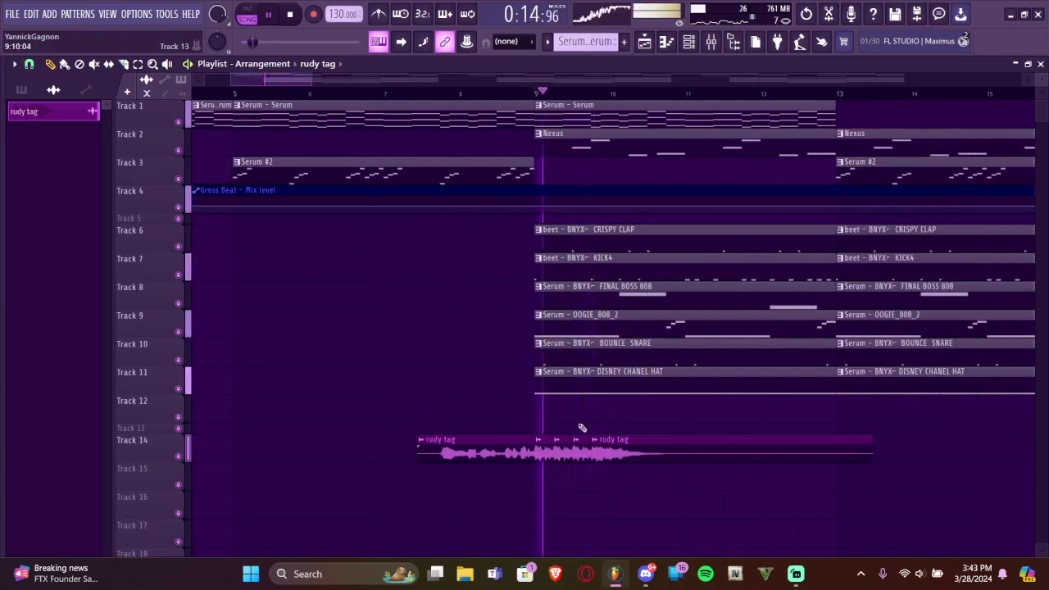
Try copying the whole rudy tag slice group to about bar 22 on Track 14
{"action": "scroll", "coordinate": [648, 410], "scroll_direction": "down", "scroll_amount": 4}
{"action": "left_click_drag", "start_coordinate": [420, 418], "coordinate": [528, 462]}
{"action": "scroll", "coordinate": [492, 462], "scroll_direction": "down", "scroll_amount": 3}
{"action": "left_click_drag", "start_coordinate": [328, 453], "coordinate": [569, 420]}
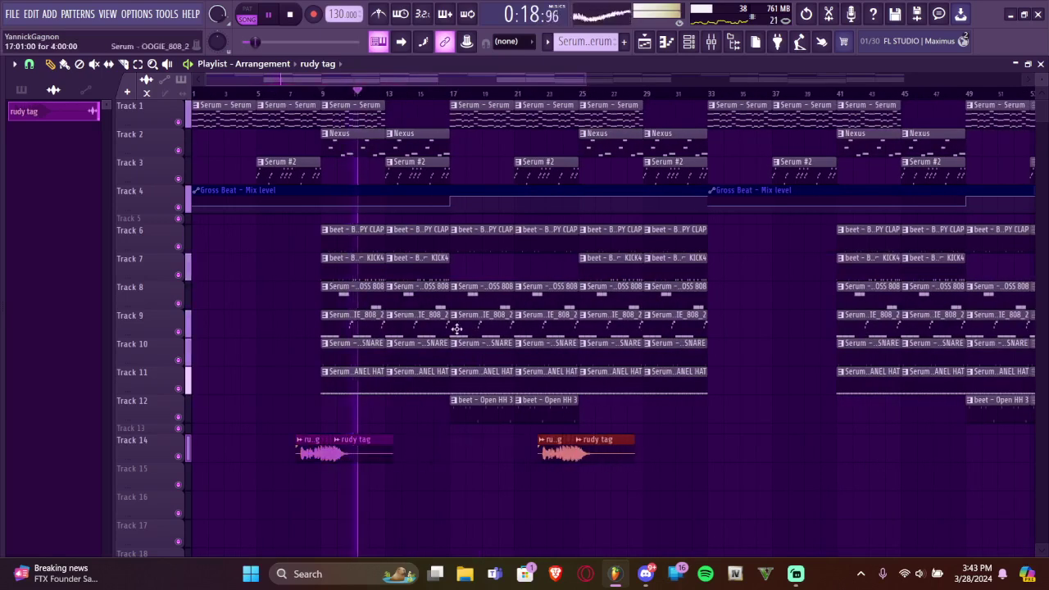
With snapping set to Bar, replace the misplaced tag copy with copies whose repeated slices start at bars 21 and 33
{"action": "left_click", "coordinate": [30, 65]}
{"action": "left_click", "coordinate": [41, 257]}
{"action": "right_click", "coordinate": [511, 447]}
{"action": "right_click", "coordinate": [566, 450]}
{"action": "left_click_drag", "start_coordinate": [418, 482], "coordinate": [236, 443]}
{"action": "left_click_drag", "start_coordinate": [354, 452], "coordinate": [710, 448]}
Copy the rudy tag group along Track 14 so its repeated slices start at bars 49, 65, 81 and 97
{"action": "scroll", "coordinate": [541, 447], "scroll_direction": "up", "scroll_amount": 3}
{"action": "scroll", "coordinate": [539, 446], "scroll_direction": "down", "scroll_amount": 3}
{"action": "scroll", "coordinate": [394, 457], "scroll_direction": "up", "scroll_amount": 3}
{"action": "scroll", "coordinate": [314, 455], "scroll_direction": "down", "scroll_amount": 3}
{"action": "left_click_drag", "start_coordinate": [269, 448], "coordinate": [827, 453]}
{"action": "scroll", "coordinate": [409, 449], "scroll_direction": "up", "scroll_amount": 4}
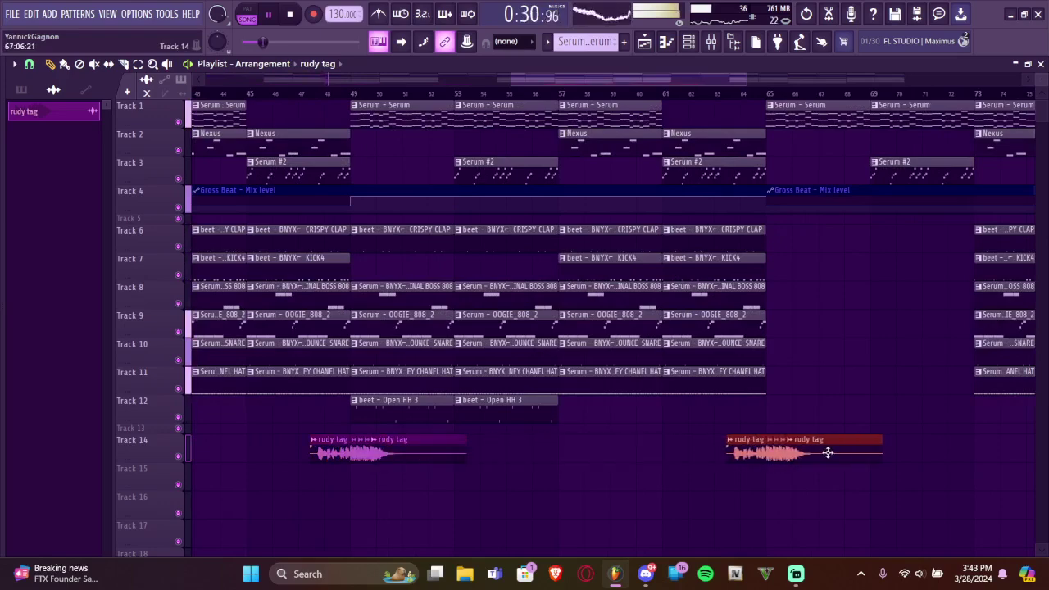
{"action": "scroll", "coordinate": [827, 453], "scroll_direction": "down", "scroll_amount": 3}
{"action": "scroll", "coordinate": [697, 445], "scroll_direction": "up", "scroll_amount": 3}
{"action": "left_click_drag", "start_coordinate": [696, 445], "coordinate": [1007, 457]}
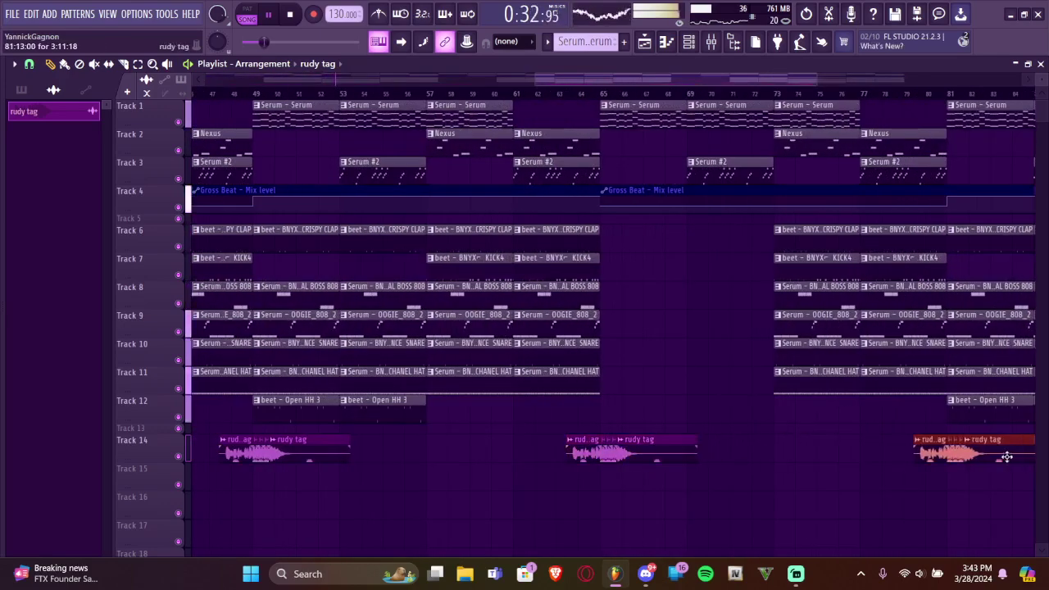
{"action": "scroll", "coordinate": [1007, 458], "scroll_direction": "down", "scroll_amount": 3}
{"action": "scroll", "coordinate": [867, 457], "scroll_direction": "up", "scroll_amount": 3}
{"action": "left_click_drag", "start_coordinate": [697, 453], "coordinate": [1009, 454]}
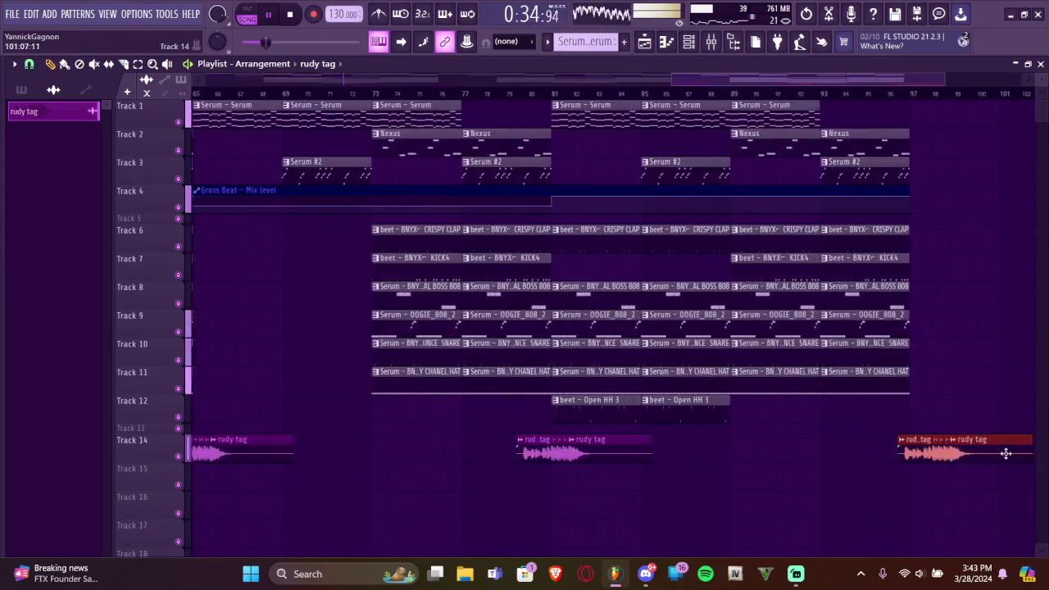
{"action": "scroll", "coordinate": [1009, 455], "scroll_direction": "down", "scroll_amount": 3}
Delete the DISNEY CHANEL HAT clips on Track 11 at bars 17–25, 49–57 and 81–89
{"action": "left_click", "coordinate": [231, 246]}
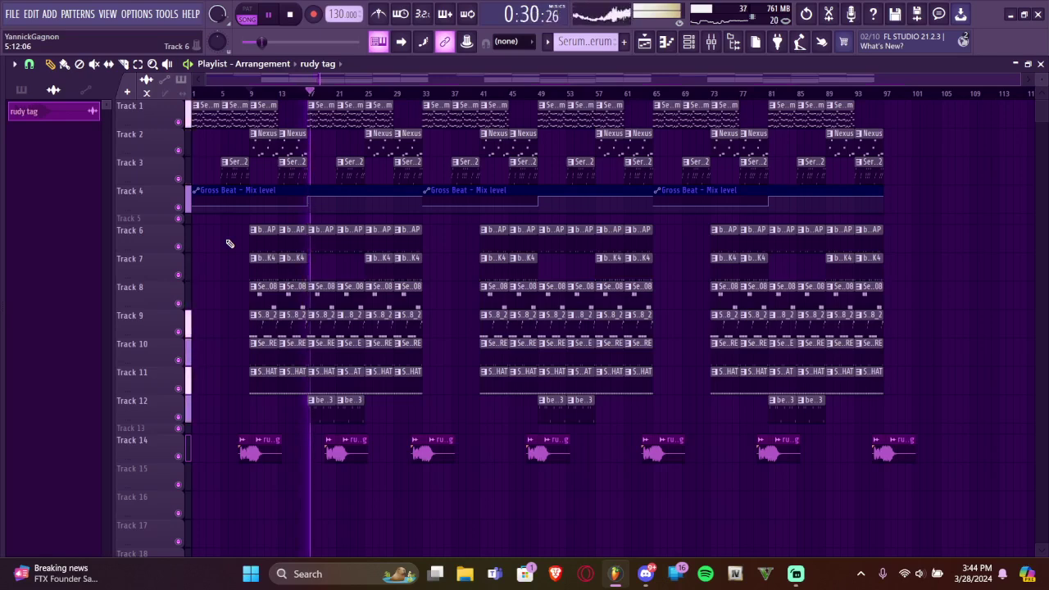
{"action": "key", "text": "space"}
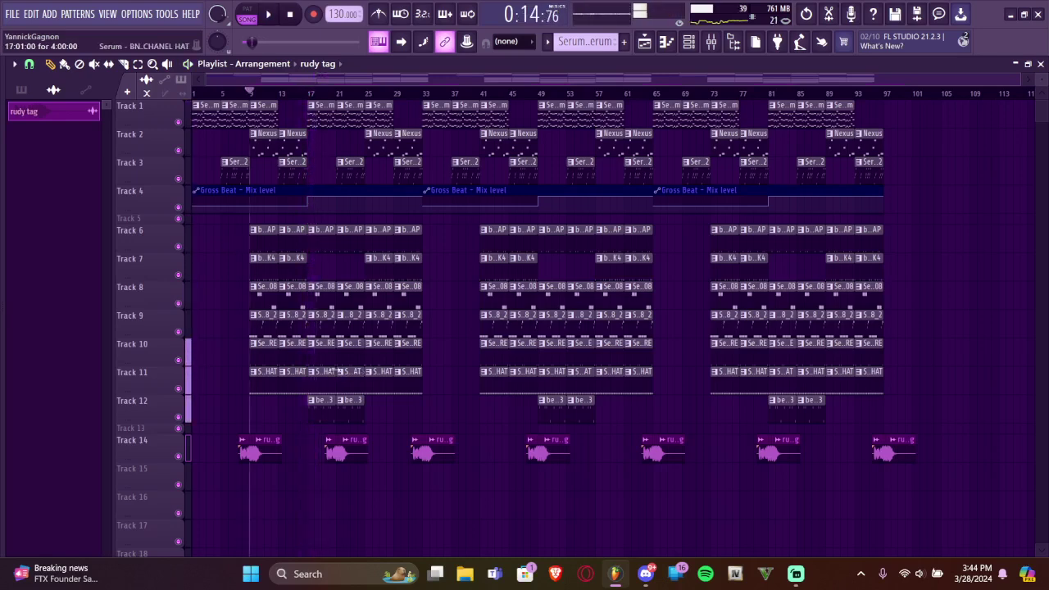
{"action": "left_click_drag", "start_coordinate": [559, 375], "coordinate": [575, 379]}
{"action": "left_click_drag", "start_coordinate": [793, 380], "coordinate": [805, 385]}
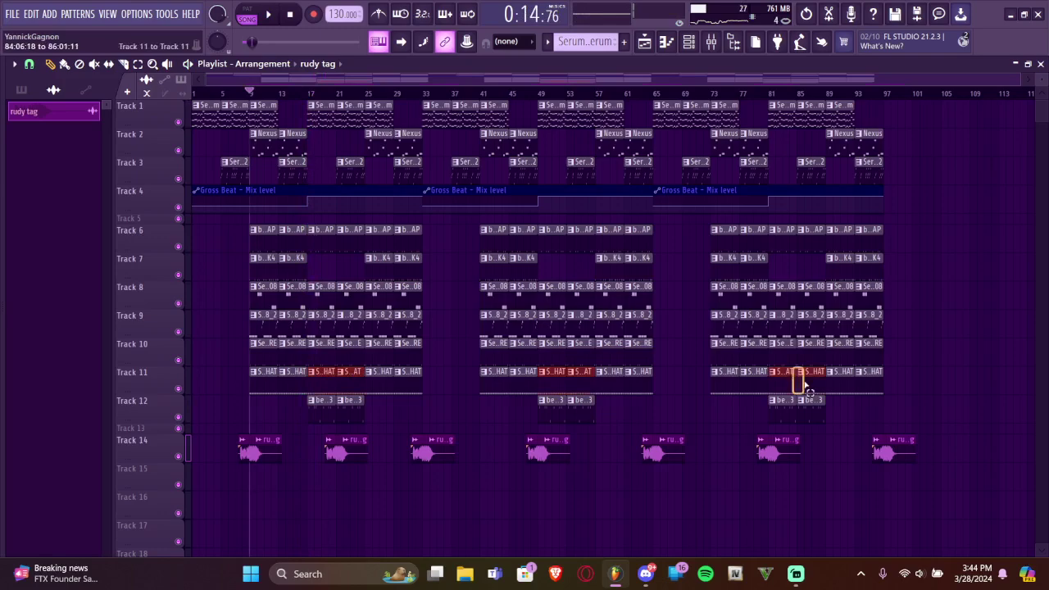
{"action": "key", "text": "Delete"}
{"action": "key", "text": "space"}
{"action": "scroll", "coordinate": [514, 274], "scroll_direction": "up", "scroll_amount": 3}
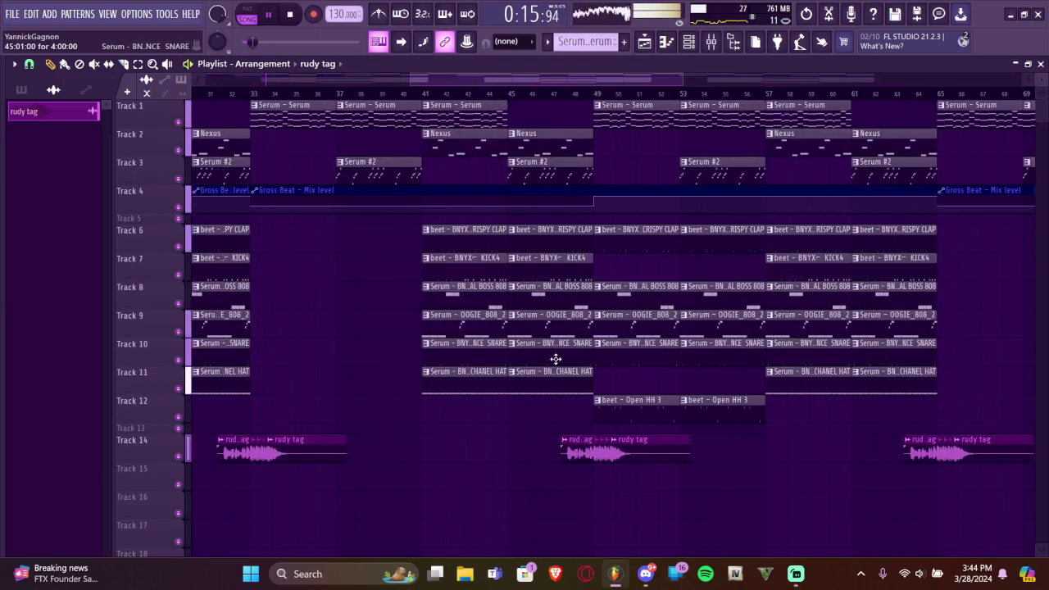
Delete the BOUNCE SNARE clips on Track 10 at bars 17–25, 49–57 and 81–89
{"action": "scroll", "coordinate": [550, 361], "scroll_direction": "down", "scroll_amount": 1}
{"action": "right_click", "coordinate": [653, 363]}
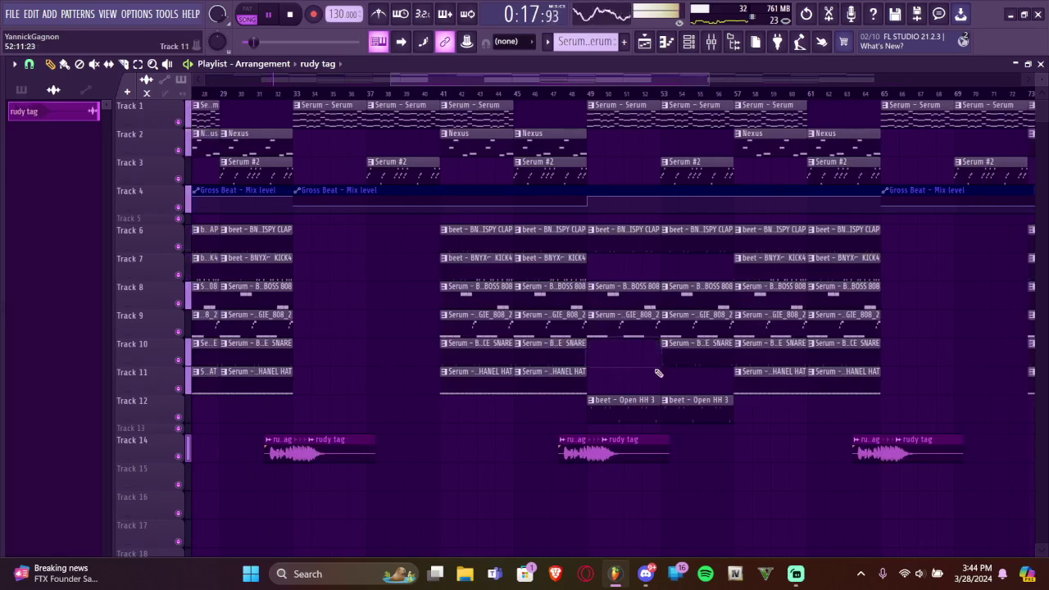
{"action": "scroll", "coordinate": [656, 362], "scroll_direction": "down", "scroll_amount": 5}
{"action": "right_click", "coordinate": [597, 360]}
{"action": "right_click", "coordinate": [356, 360]}
{"action": "right_click", "coordinate": [335, 361]}
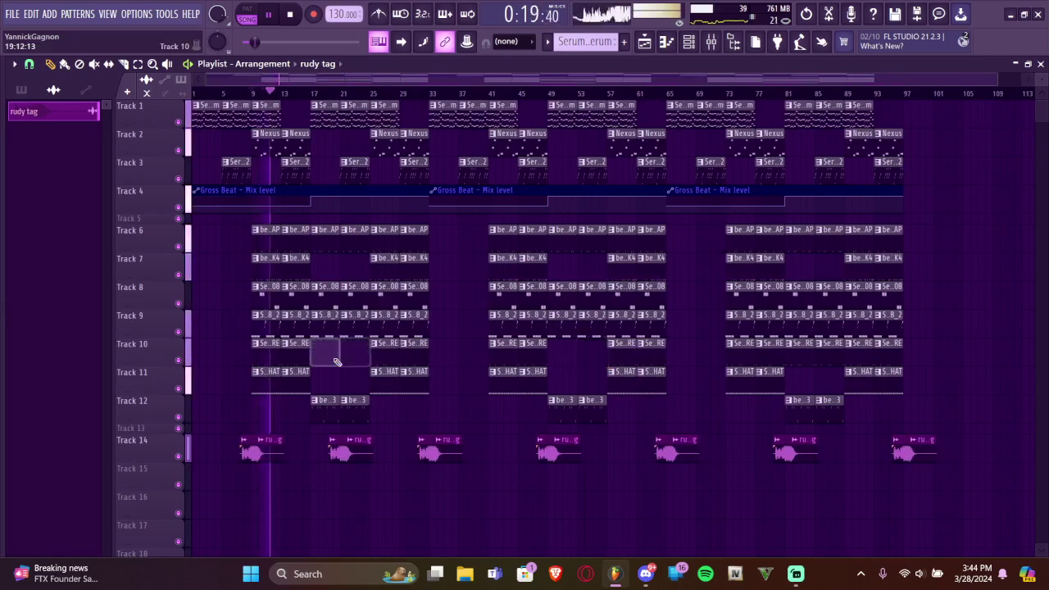
{"action": "right_click", "coordinate": [824, 359]}
{"action": "right_click", "coordinate": [804, 359]}
Play from bar 17 and, in Insert 1's Fruity parametric EQ 2, adjust bands 3 and 4 and raise the low-cut band's frequency
{"action": "scroll", "coordinate": [325, 138], "scroll_direction": "up", "scroll_amount": 3}
{"action": "scroll", "coordinate": [353, 131], "scroll_direction": "up", "scroll_amount": 4}
{"action": "left_click", "coordinate": [484, 92]}
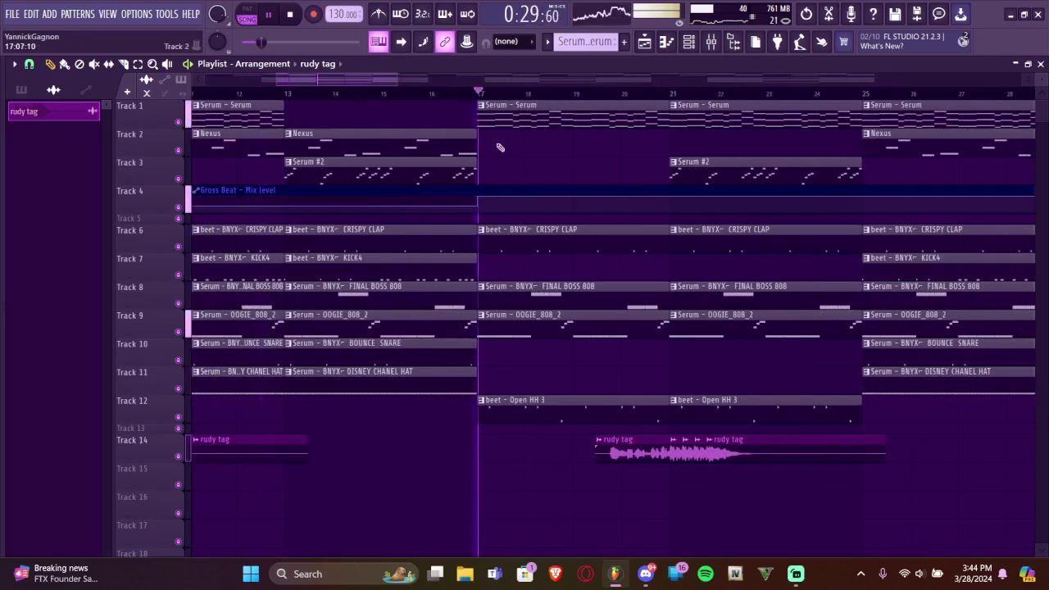
{"action": "scroll", "coordinate": [526, 199], "scroll_direction": "down", "scroll_amount": 5}
{"action": "key", "text": "F9"}
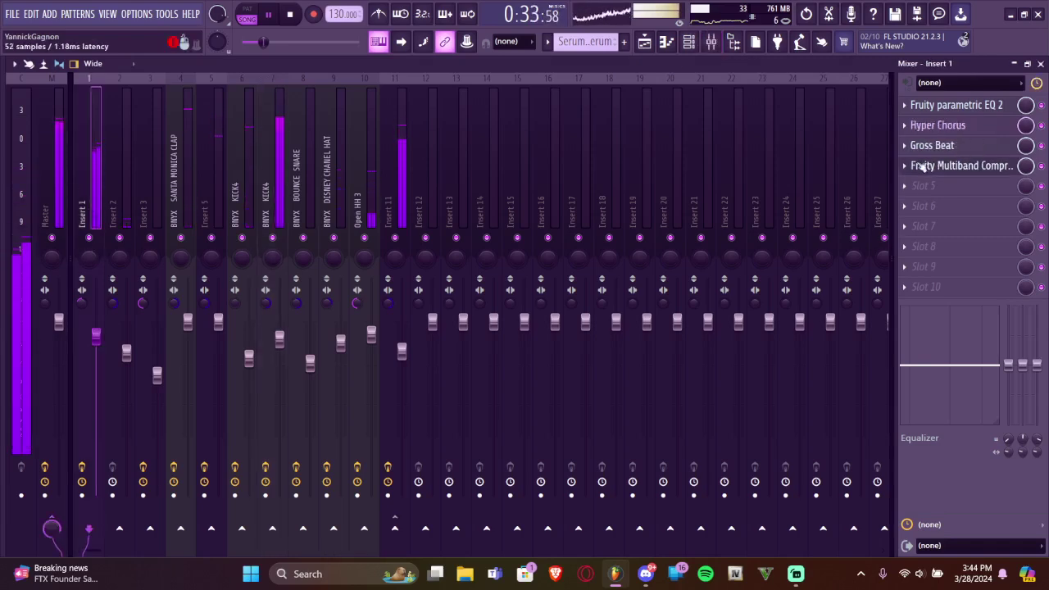
{"action": "left_click", "coordinate": [951, 105]}
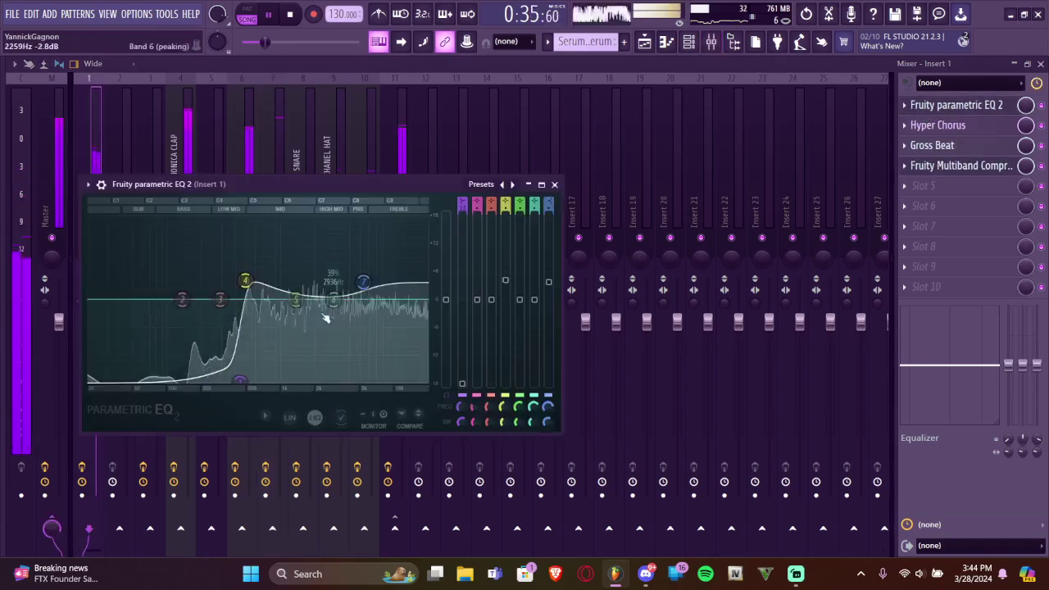
{"action": "right_click", "coordinate": [220, 299]}
{"action": "left_click", "coordinate": [246, 299]}
{"action": "right_click", "coordinate": [246, 280]}
{"action": "left_click", "coordinate": [253, 288]}
{"action": "left_click_drag", "start_coordinate": [240, 382], "coordinate": [257, 386]}
Return to the playlist, stop playback and make the Serum clip at bar 17 on Track 1 a unique pattern
{"action": "key", "text": "F5"}
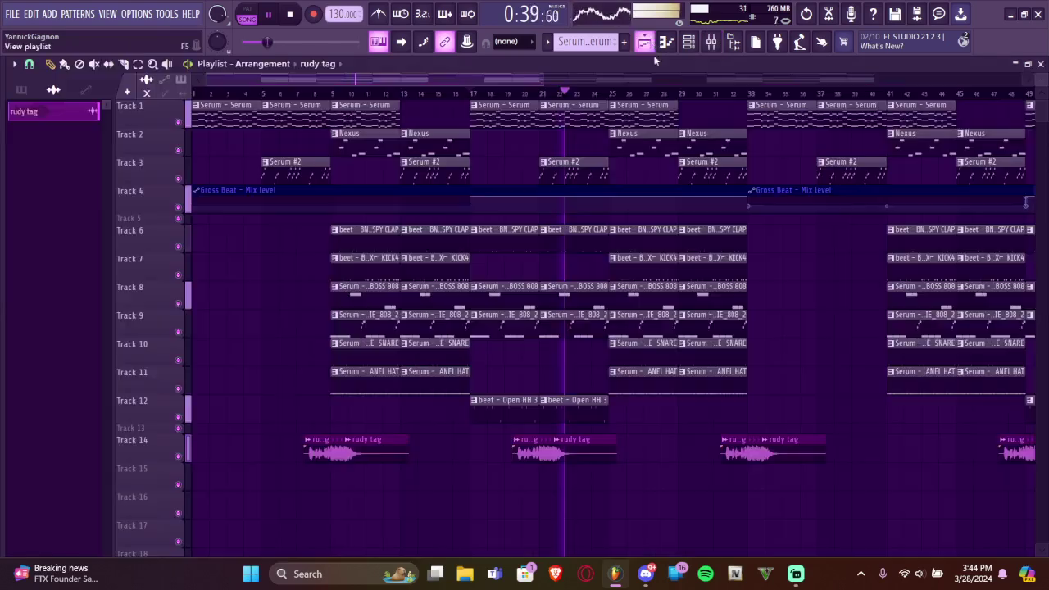
{"action": "scroll", "coordinate": [529, 156], "scroll_direction": "up", "scroll_amount": 3}
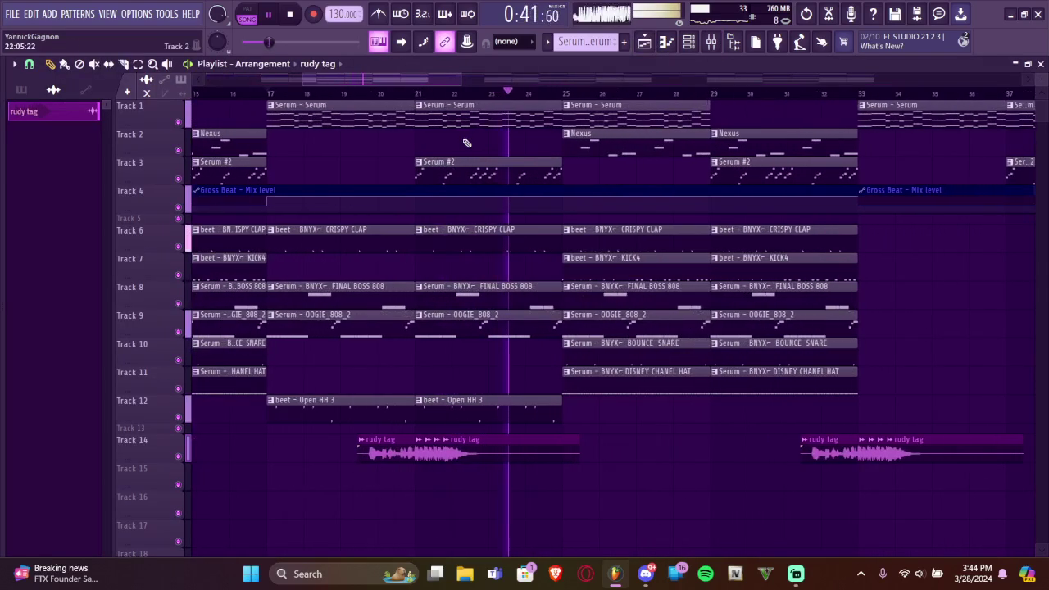
{"action": "scroll", "coordinate": [274, 138], "scroll_direction": "down", "scroll_amount": 2}
{"action": "scroll", "coordinate": [280, 143], "scroll_direction": "up", "scroll_amount": 2}
{"action": "key", "text": "space"}
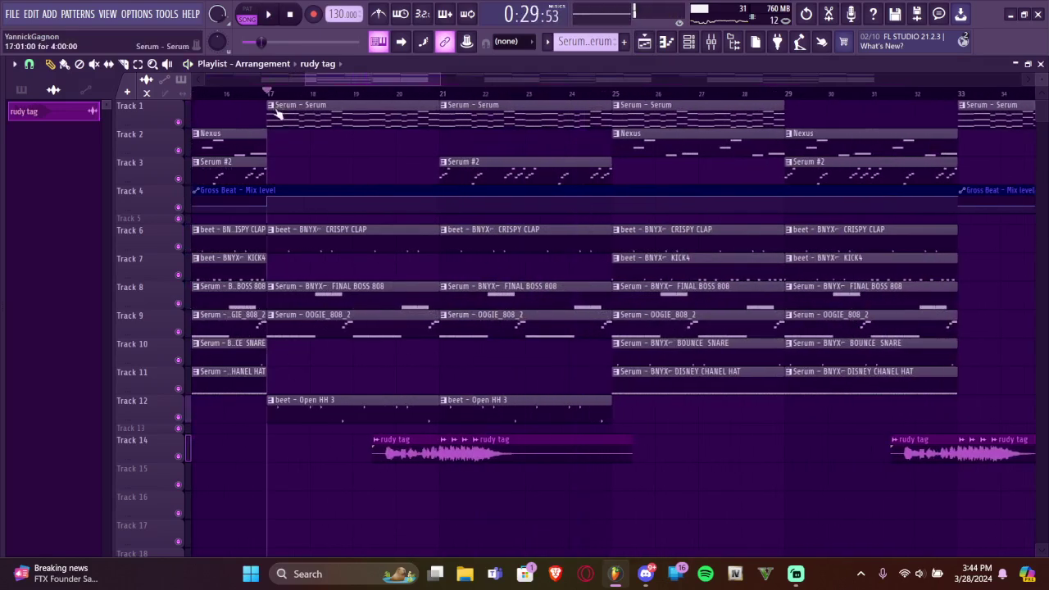
{"action": "right_click", "coordinate": [269, 112]}
{"action": "left_click", "coordinate": [300, 214]}
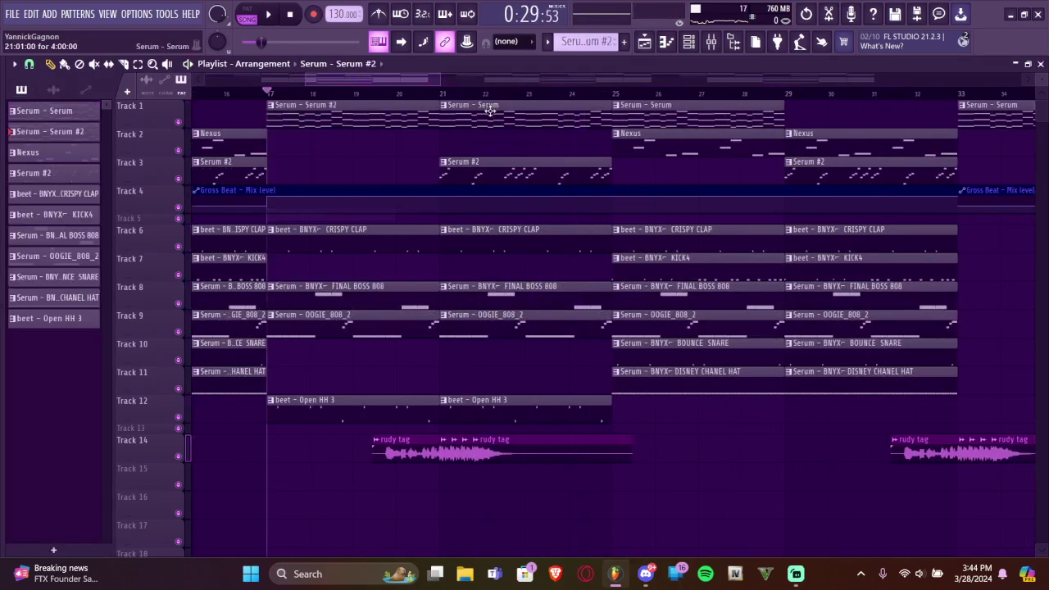
Replace the Serum clip at bar 21 on Track 1 with a copy of Serum #2 and transpose that pattern's notes up an octave
{"action": "scroll", "coordinate": [580, 144], "scroll_direction": "down", "scroll_amount": 2}
{"action": "left_click", "coordinate": [504, 115], "text": "ctrl"}
{"action": "key", "text": "ctrl+b"}
{"action": "double_click", "coordinate": [488, 117]}
{"action": "scroll", "coordinate": [495, 169], "scroll_direction": "left", "scroll_amount": 2}
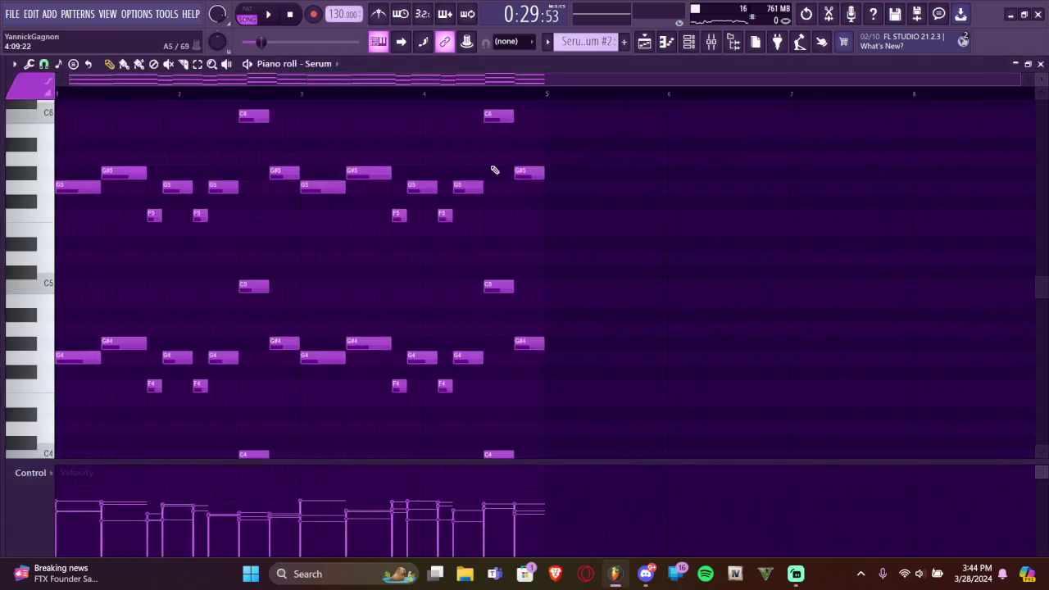
{"action": "key", "text": "ctrl+Up"}
{"action": "left_click", "coordinate": [644, 41]}
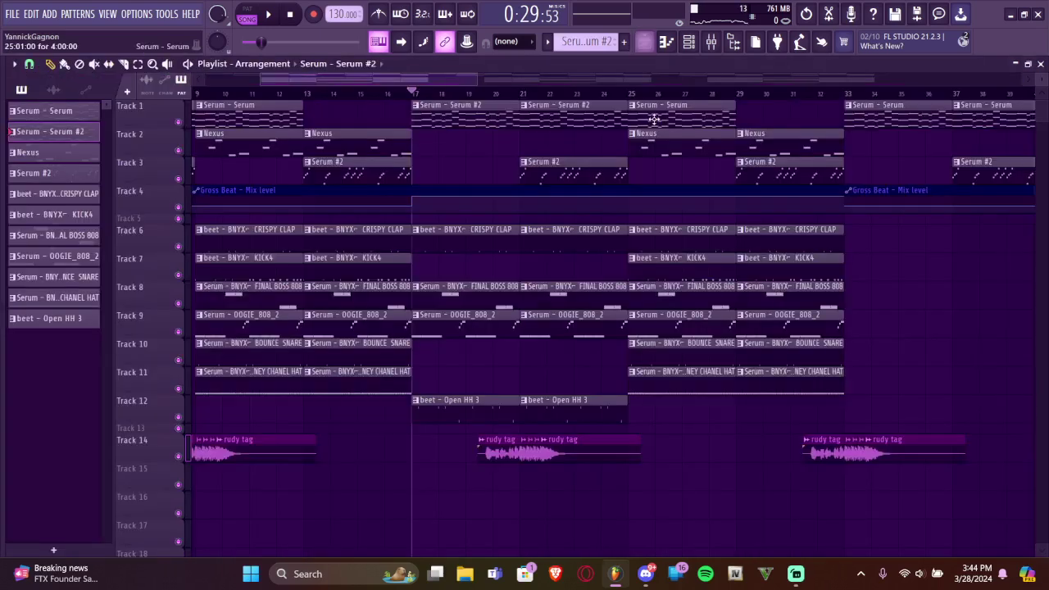
On Tracks 1–12, delete the clips from bar 33 onward and repeat the bars 1–33 section up to bar 97
{"action": "scroll", "coordinate": [478, 119], "scroll_direction": "down", "scroll_amount": 4}
{"action": "left_click_drag", "start_coordinate": [440, 119], "coordinate": [1009, 420]}
{"action": "key", "text": "Delete"}
{"action": "left_click_drag", "start_coordinate": [466, 115], "coordinate": [185, 421]}
{"action": "key", "text": "ctrl+b"}
{"action": "key", "text": "ctrl+b"}
{"action": "key", "text": "ctrl+b"}
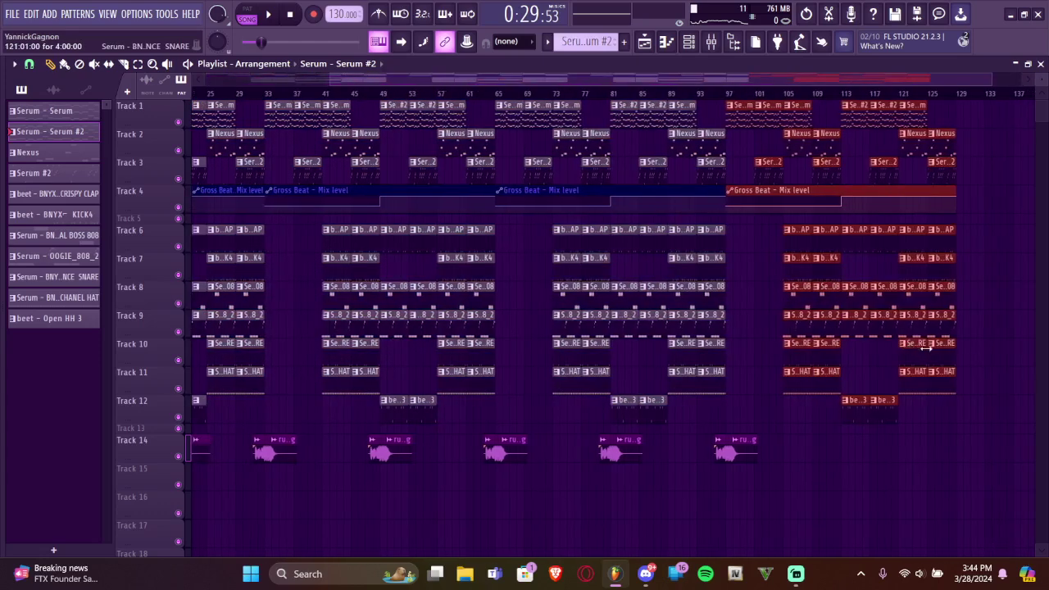
{"action": "key", "text": "Delete"}
Copy the intro's two Serum clips on Track 1 and its Serum #2 clip on Track 3 to the section starting at bar 97
{"action": "scroll", "coordinate": [910, 352], "scroll_direction": "left", "scroll_amount": 3}
{"action": "key", "text": "space"}
{"action": "scroll", "coordinate": [930, 263], "scroll_direction": "up", "scroll_amount": 1}
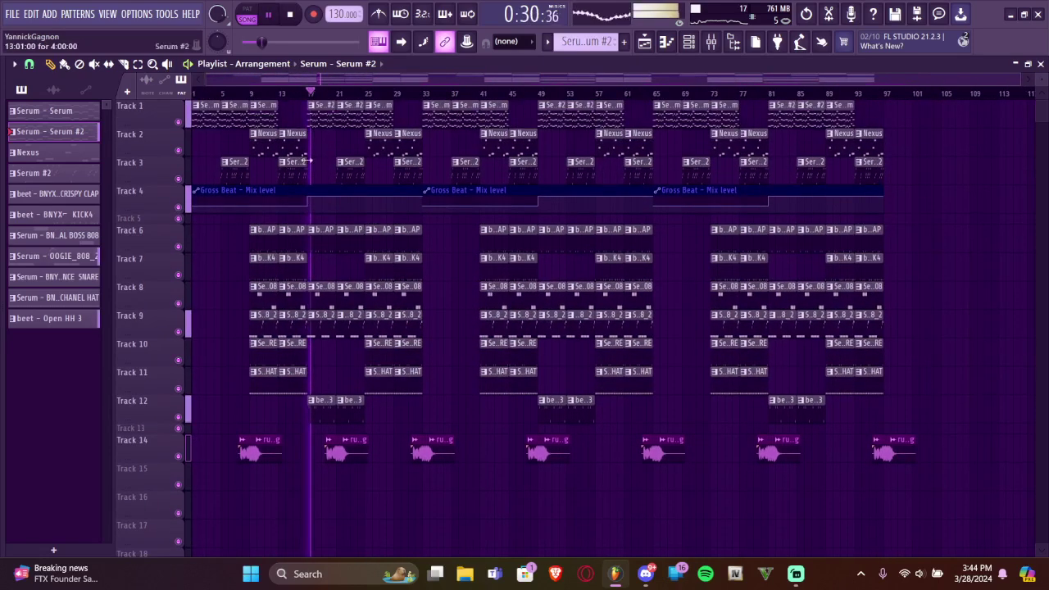
{"action": "scroll", "coordinate": [227, 143], "scroll_direction": "up", "scroll_amount": 4}
{"action": "scroll", "coordinate": [228, 142], "scroll_direction": "down", "scroll_amount": 3}
{"action": "left_click_drag", "start_coordinate": [233, 125], "coordinate": [937, 117]}
{"action": "key", "text": "space"}
{"action": "scroll", "coordinate": [927, 125], "scroll_direction": "up", "scroll_amount": 4}
{"action": "scroll", "coordinate": [953, 146], "scroll_direction": "down", "scroll_amount": 3}
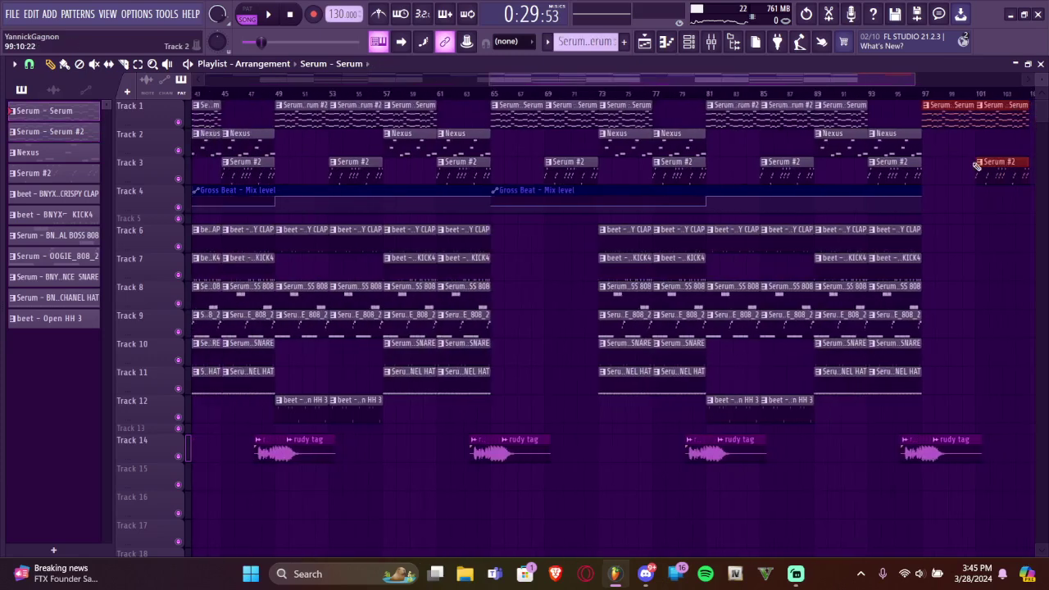
Move the outro's Serum #2 clip on Track 3 from bar 101 to bar 97
{"action": "scroll", "coordinate": [975, 151], "scroll_direction": "up", "scroll_amount": 2}
{"action": "left_click", "coordinate": [994, 154], "text": "ctrl"}
{"action": "left_click_drag", "start_coordinate": [995, 156], "coordinate": [883, 151]}
{"action": "scroll", "coordinate": [883, 151], "scroll_direction": "down", "scroll_amount": 6}
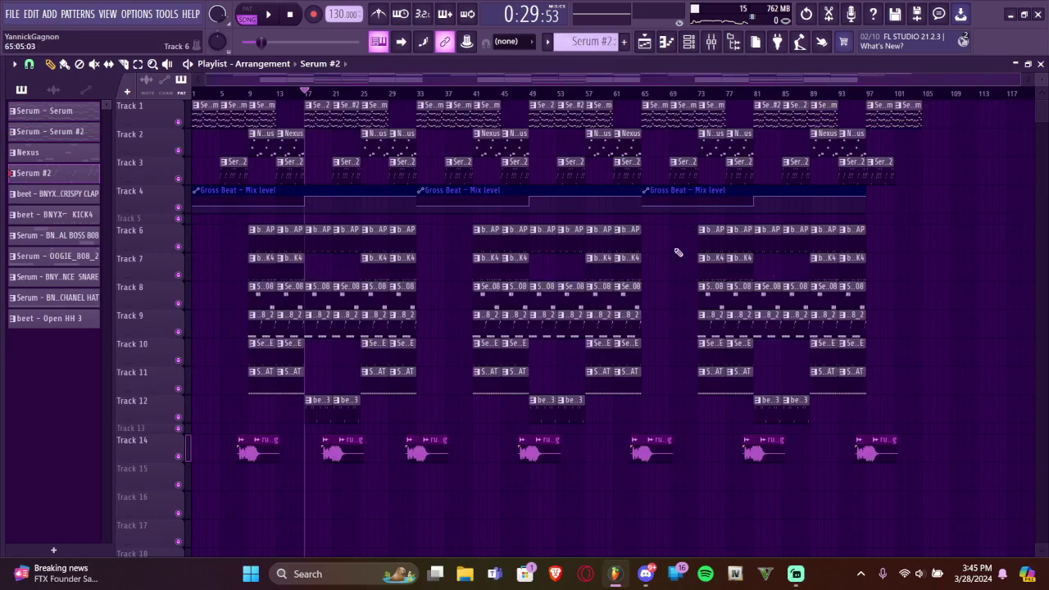
Set playlist snapping to (none) and trim the Serum clip at bar 101 on Track 1 to about five steps
{"action": "scroll", "coordinate": [907, 206], "scroll_direction": "up", "scroll_amount": 6}
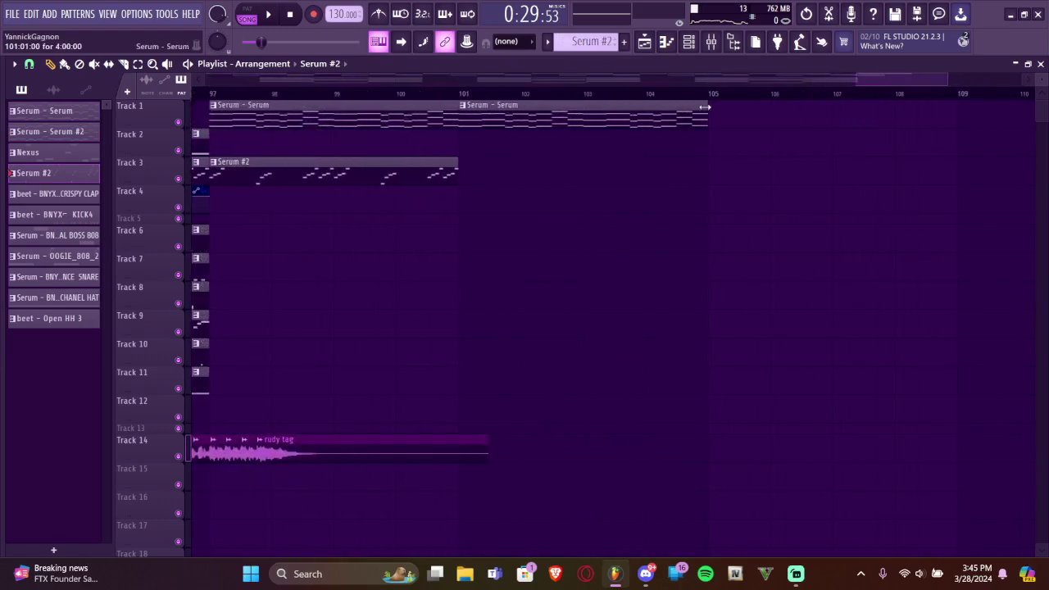
{"action": "left_click_drag", "start_coordinate": [703, 106], "coordinate": [464, 121]}
{"action": "left_click", "coordinate": [31, 66]}
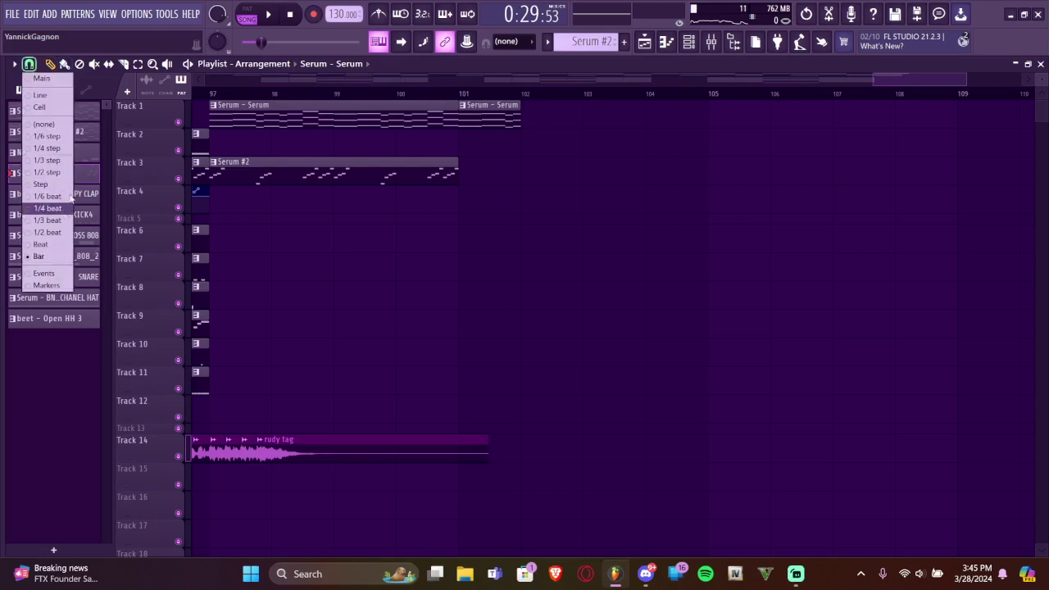
{"action": "left_click", "coordinate": [61, 124]}
{"action": "scroll", "coordinate": [530, 145], "scroll_direction": "up", "scroll_amount": 3}
{"action": "left_click_drag", "start_coordinate": [504, 120], "coordinate": [358, 153]}
{"action": "scroll", "coordinate": [358, 120], "scroll_direction": "up", "scroll_amount": 2}
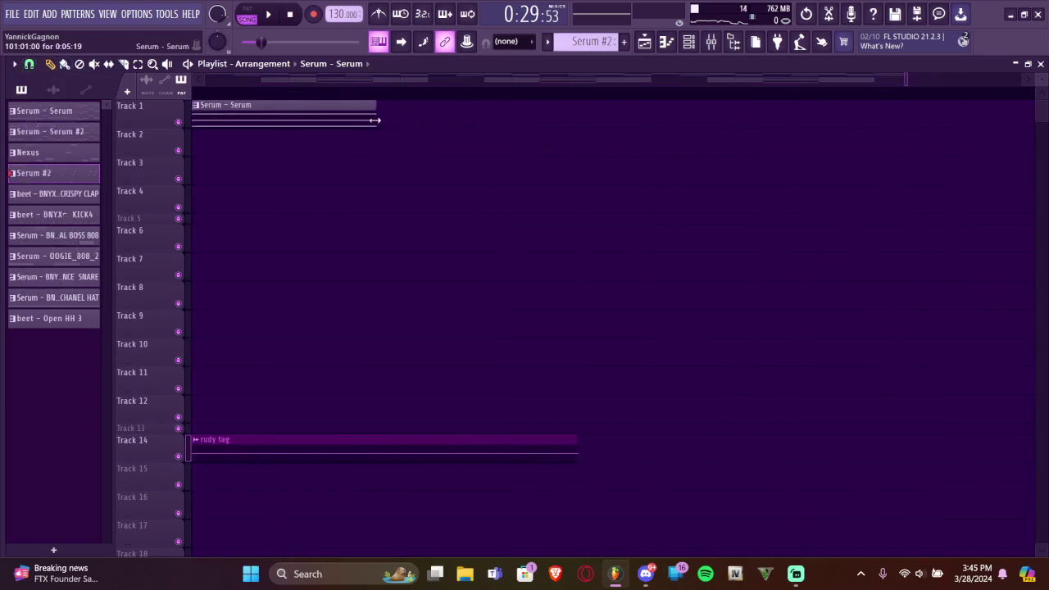
{"action": "scroll", "coordinate": [443, 155], "scroll_direction": "down", "scroll_amount": 10}
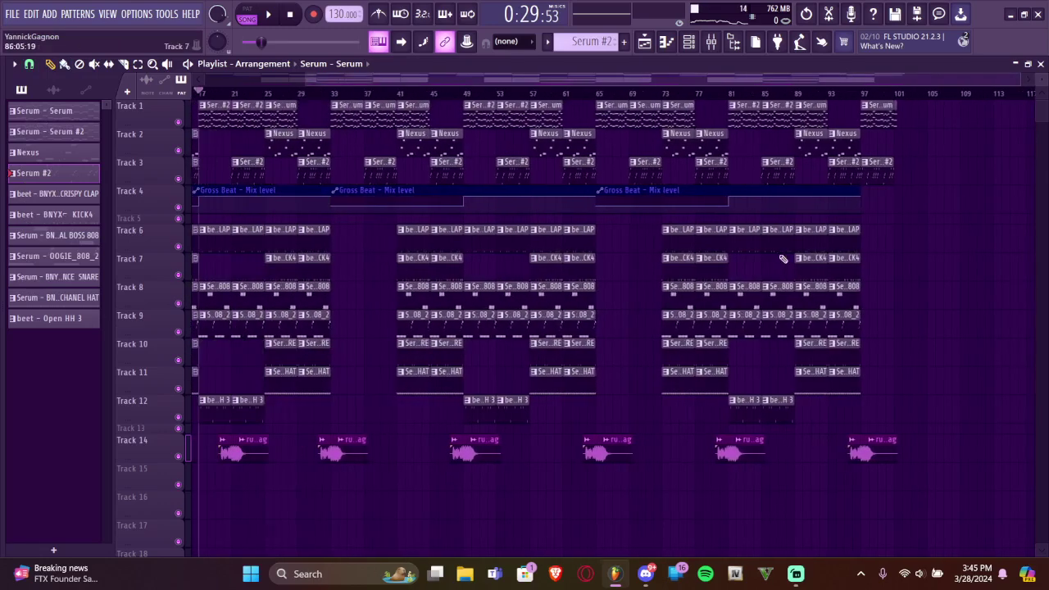
{"action": "key", "text": "ctrl+z"}
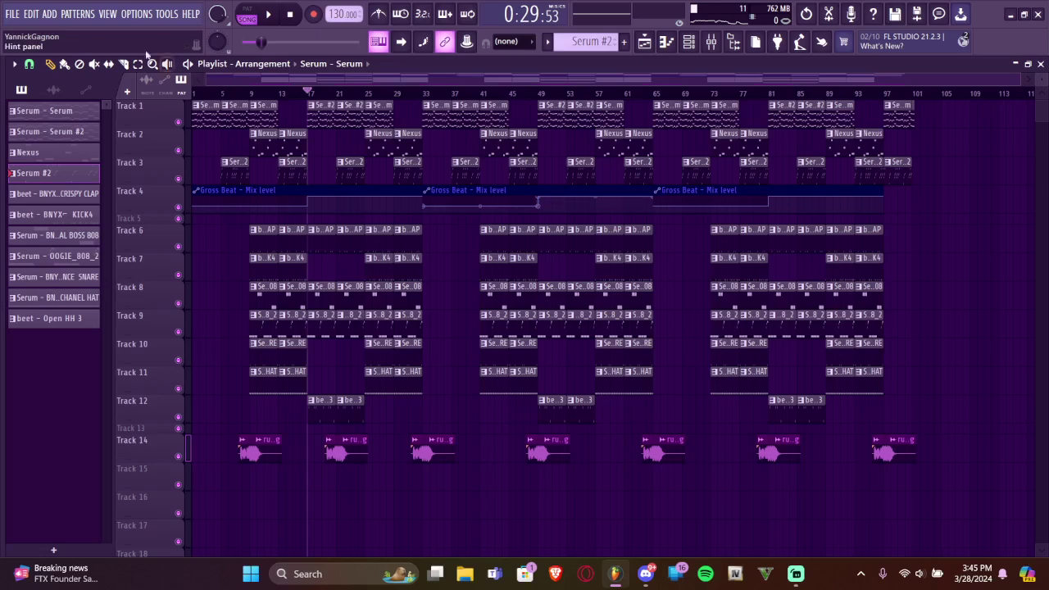
Play the arrangement from the beginning through the bar 17 section to check it, and stop playback
{"action": "left_click", "coordinate": [12, 15]}
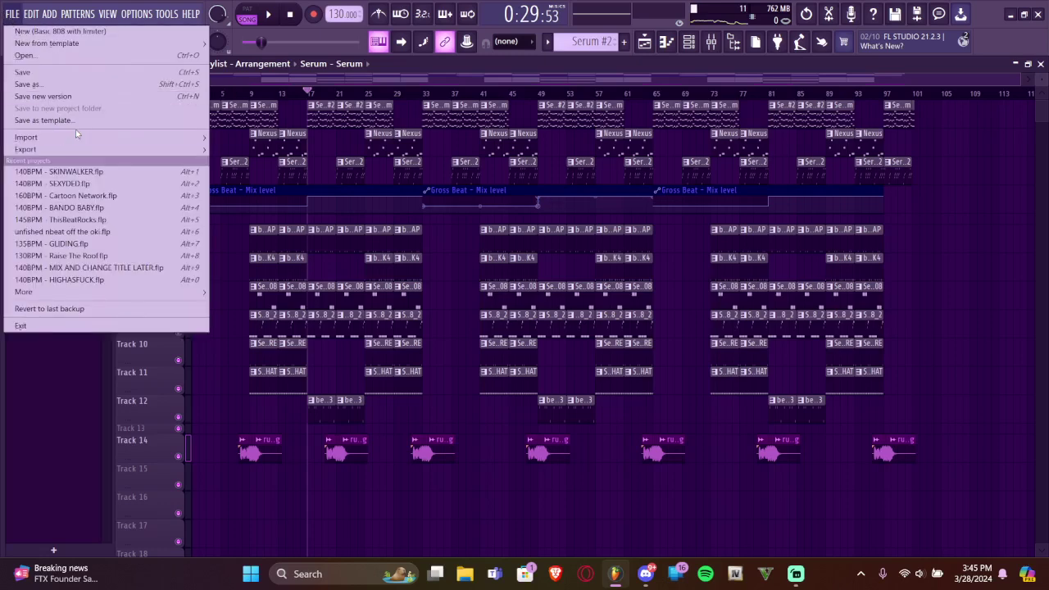
{"action": "left_click", "coordinate": [943, 238]}
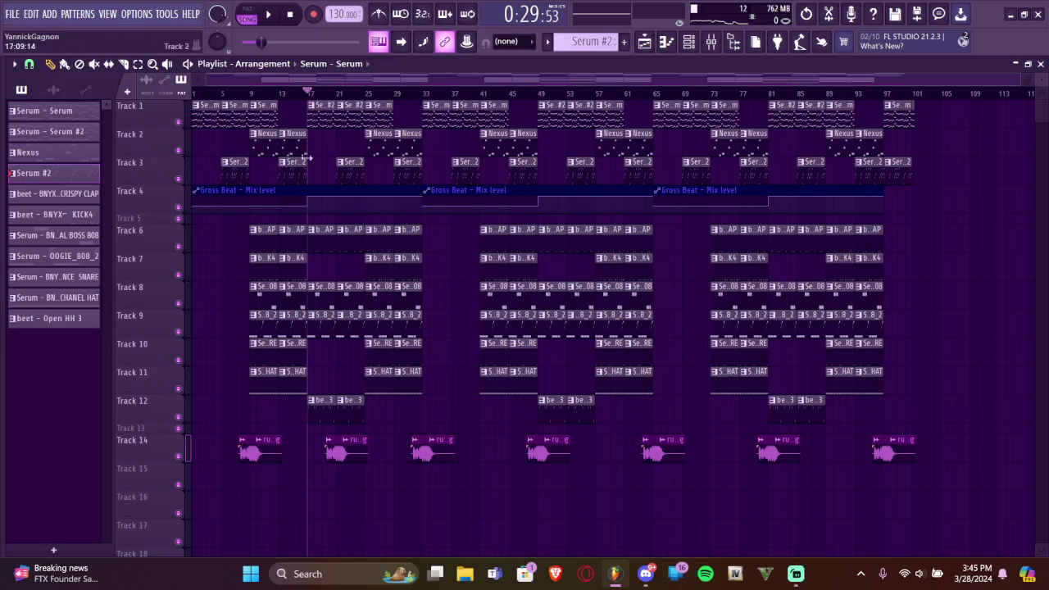
{"action": "left_click", "coordinate": [226, 93]}
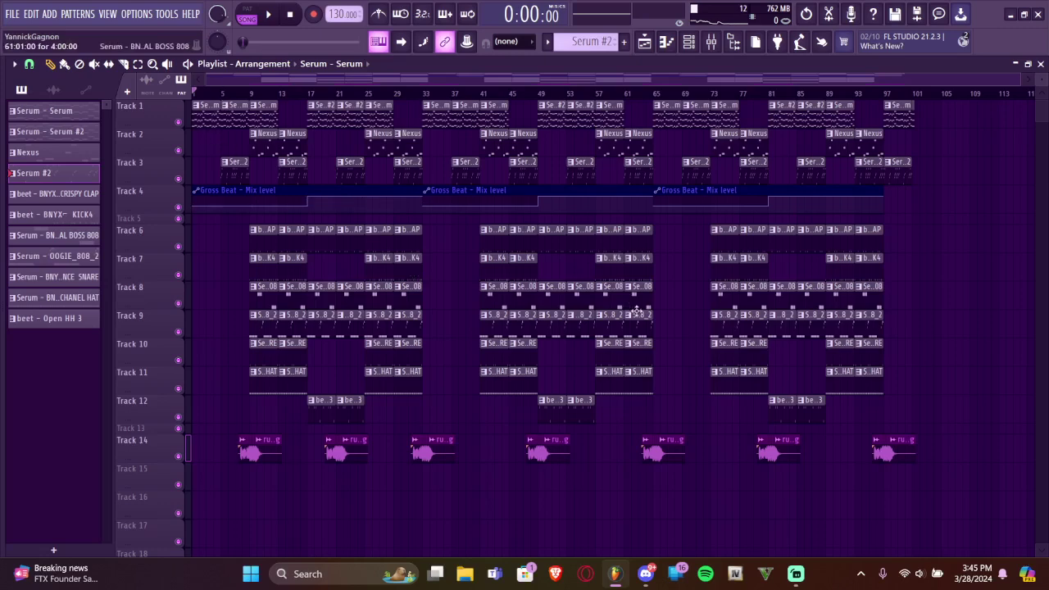
{"action": "key", "text": "space"}
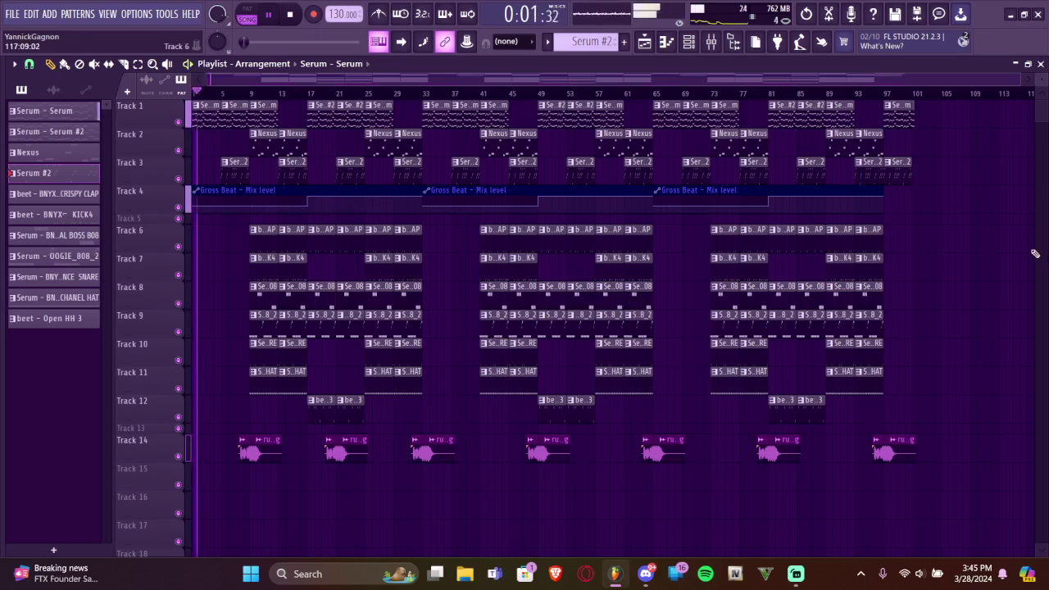
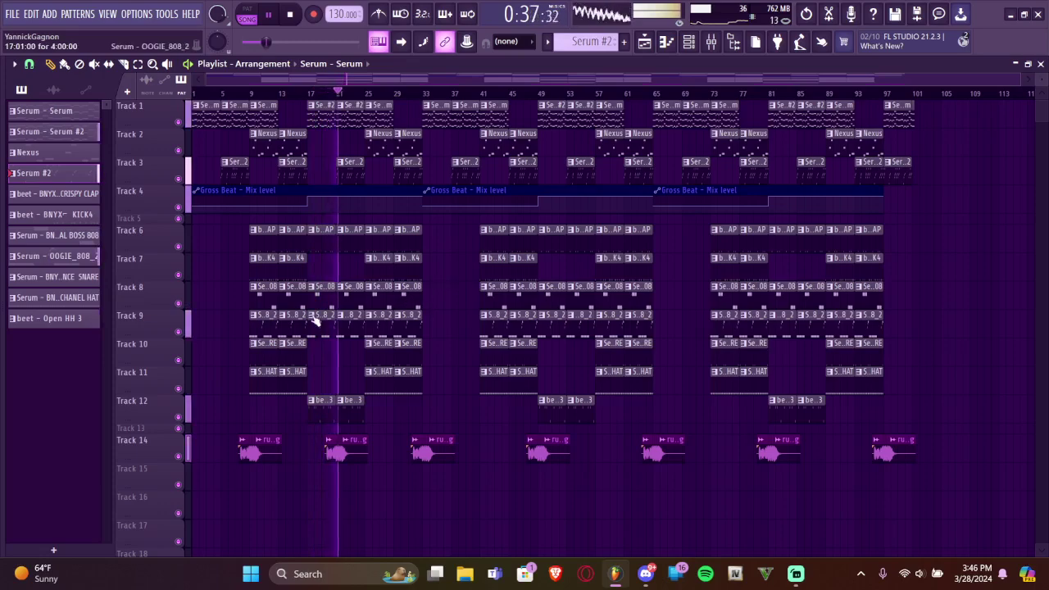
{"action": "key", "text": "space"}
Delete the FINAL BOSS 808 clips on Track 8 at bars 9–17 and 25–33
{"action": "scroll", "coordinate": [314, 320], "scroll_direction": "up", "scroll_amount": 3}
{"action": "left_click_drag", "start_coordinate": [560, 298], "coordinate": [688, 314]}
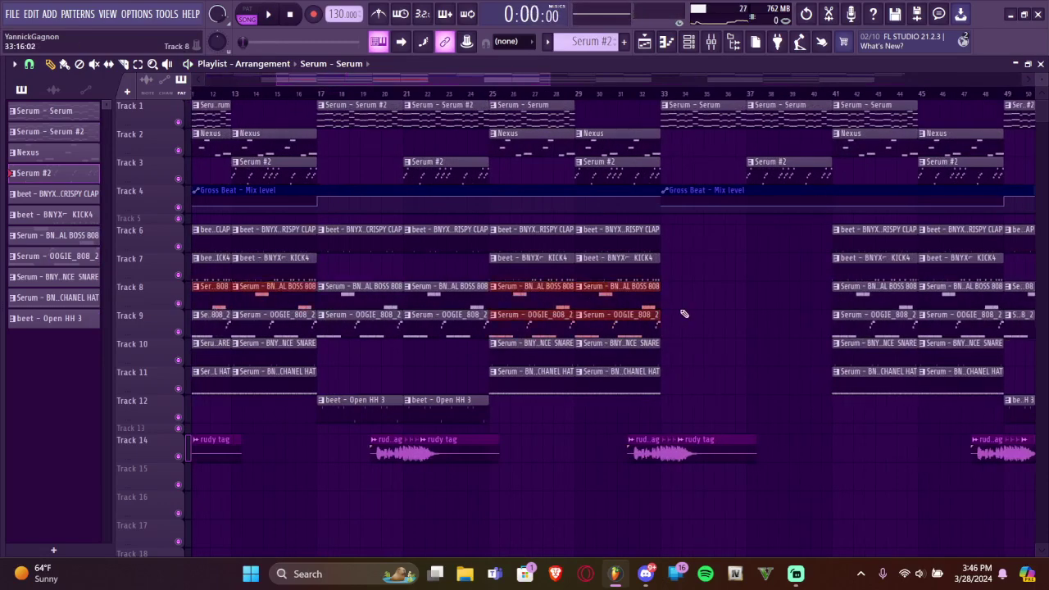
{"action": "left_click_drag", "start_coordinate": [545, 313], "coordinate": [662, 328]}
{"action": "key", "text": "Delete"}
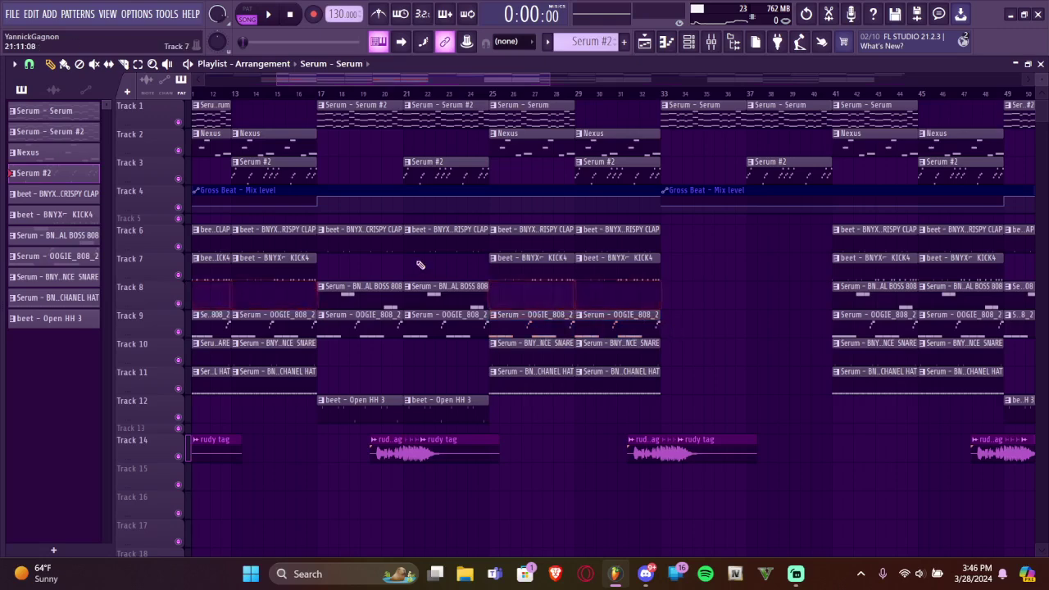
Delete the FINAL BOSS 808 clips on Track 8 at bars 41–49, 57–65, 73–81 and 89–97
{"action": "scroll", "coordinate": [402, 259], "scroll_direction": "down", "scroll_amount": 3}
{"action": "scroll", "coordinate": [699, 300], "scroll_direction": "down", "scroll_amount": 1}
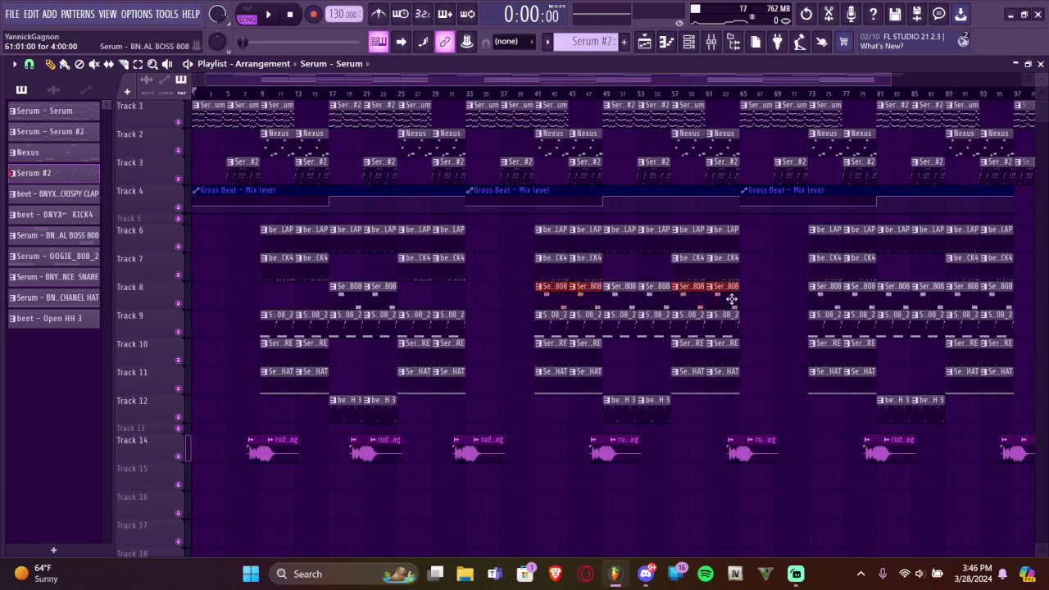
{"action": "key", "text": "Delete"}
{"action": "scroll", "coordinate": [729, 302], "scroll_direction": "up", "scroll_amount": 3}
{"action": "left_click_drag", "start_coordinate": [730, 302], "coordinate": [774, 301]}
{"action": "key", "text": "Delete"}
{"action": "scroll", "coordinate": [927, 287], "scroll_direction": "down", "scroll_amount": 3}
{"action": "scroll", "coordinate": [513, 190], "scroll_direction": "up", "scroll_amount": 5}
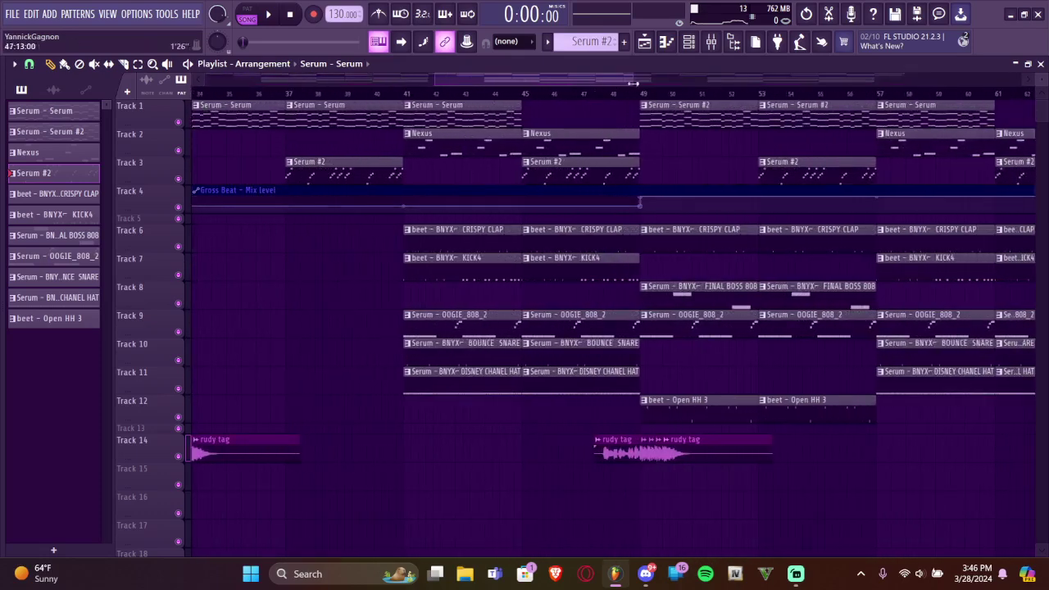
Play the arrangement from bar 53 and set playlist snapping to Bar
{"action": "scroll", "coordinate": [722, 229], "scroll_direction": "down", "scroll_amount": 4}
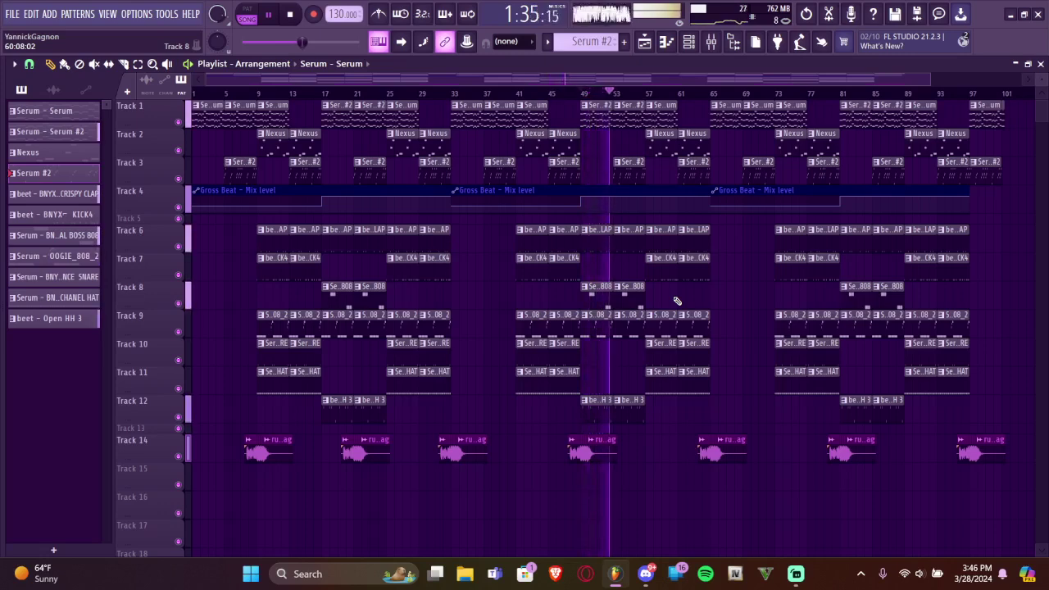
{"action": "scroll", "coordinate": [621, 150], "scroll_direction": "up", "scroll_amount": 8}
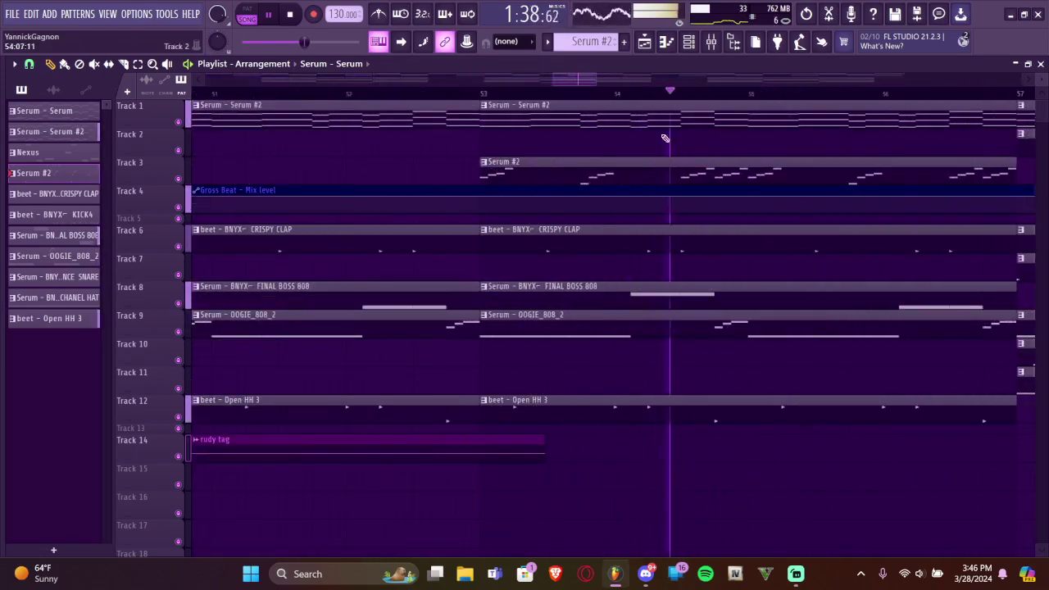
{"action": "left_click", "coordinate": [485, 94]}
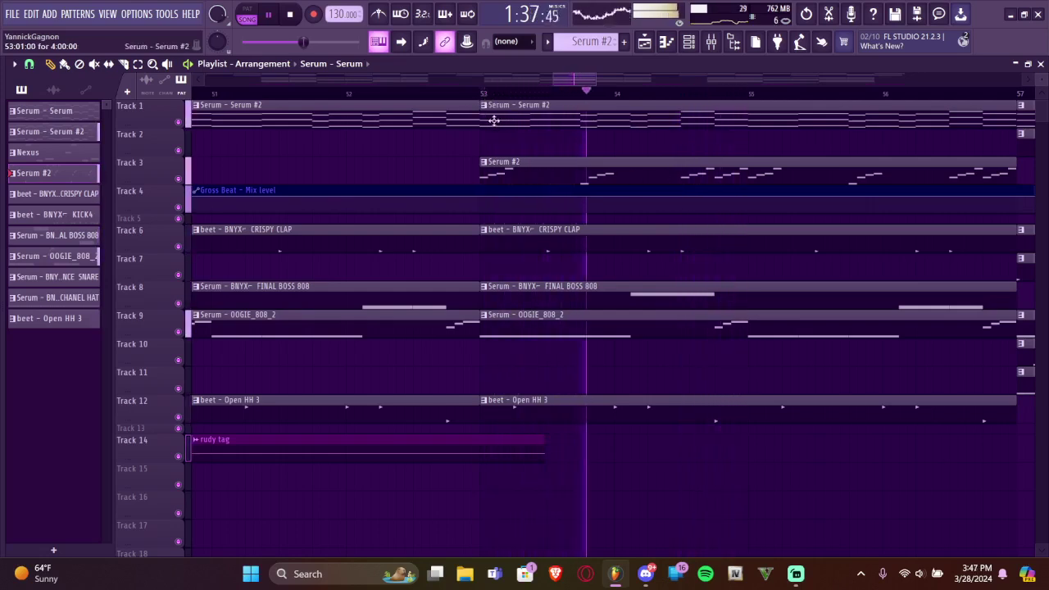
{"action": "scroll", "coordinate": [481, 99], "scroll_direction": "up", "scroll_amount": 5}
{"action": "left_click", "coordinate": [476, 94]}
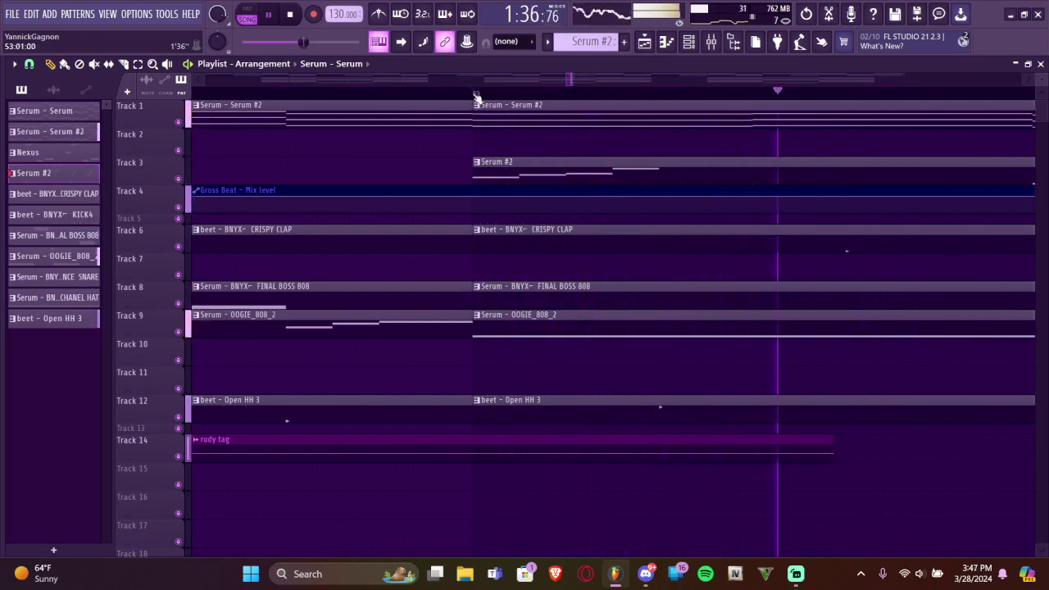
{"action": "left_click", "coordinate": [29, 63]}
{"action": "left_click", "coordinate": [55, 258]}
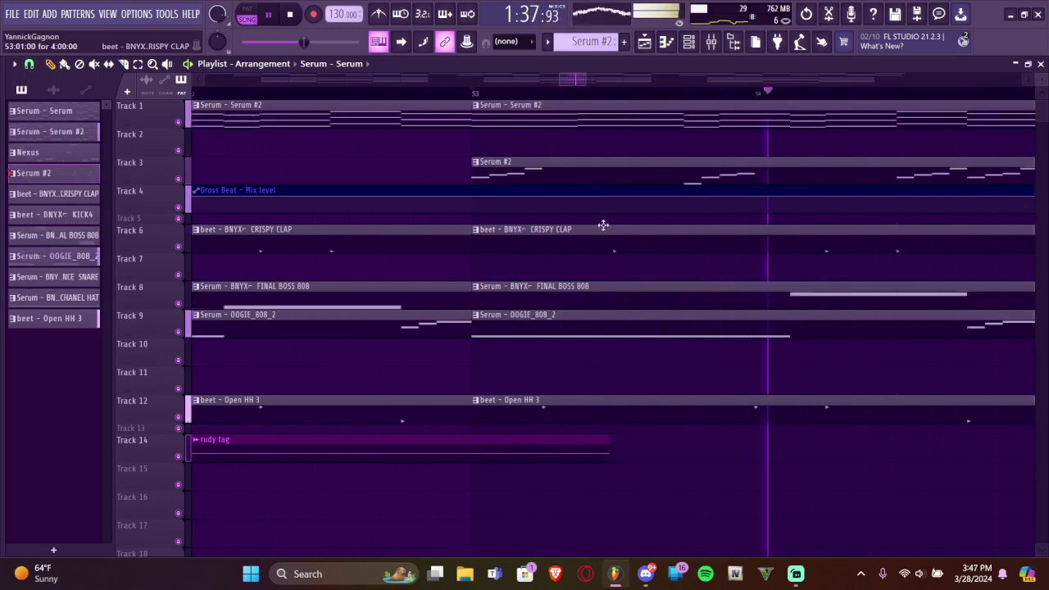
Listen through to bar 57 onward and raise the volume of KICK4 on mixer track 7 slightly
{"action": "scroll", "coordinate": [697, 280], "scroll_direction": "down", "scroll_amount": 6}
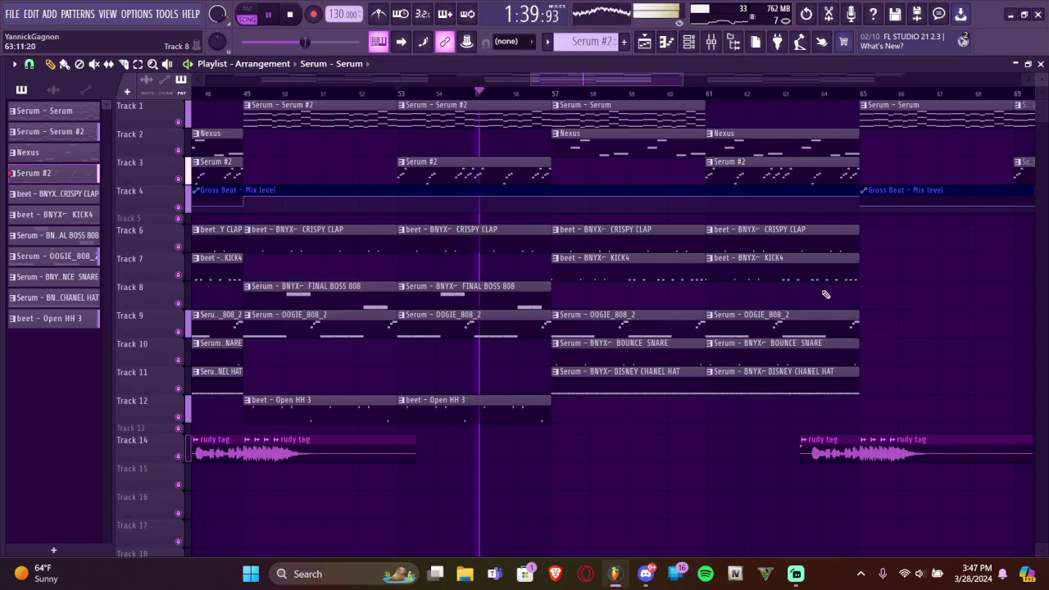
{"action": "scroll", "coordinate": [893, 291], "scroll_direction": "down", "scroll_amount": 6}
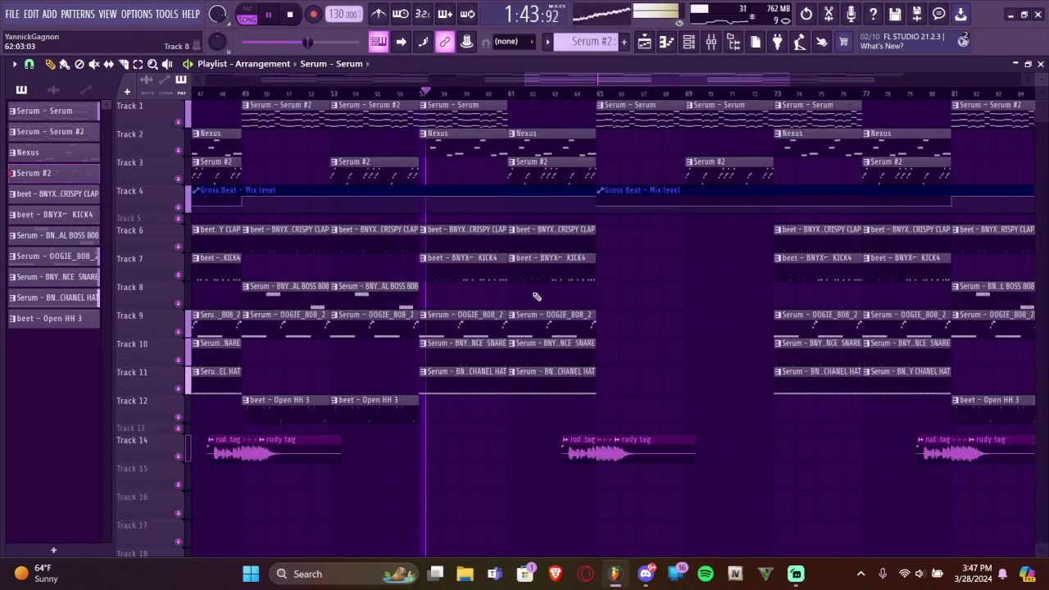
{"action": "scroll", "coordinate": [537, 295], "scroll_direction": "up", "scroll_amount": 3}
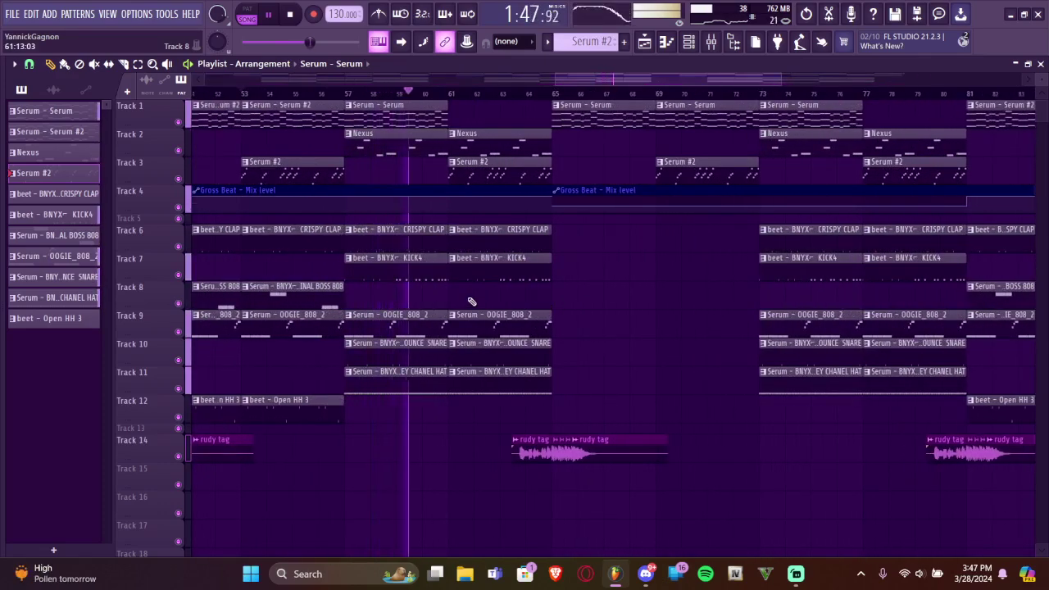
{"action": "key", "text": "F9"}
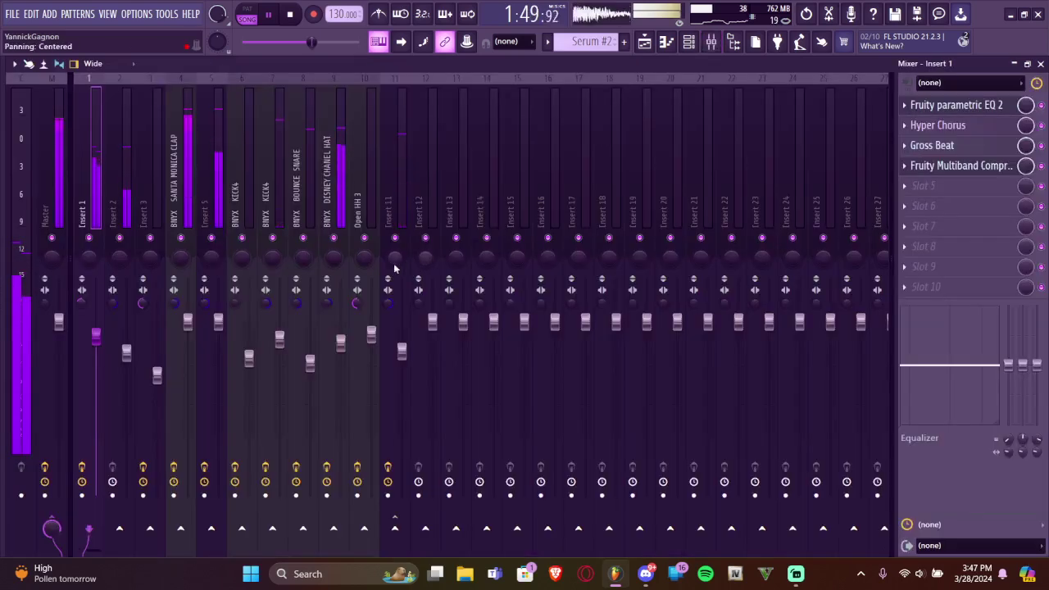
{"action": "left_click_drag", "start_coordinate": [280, 338], "coordinate": [280, 327]}
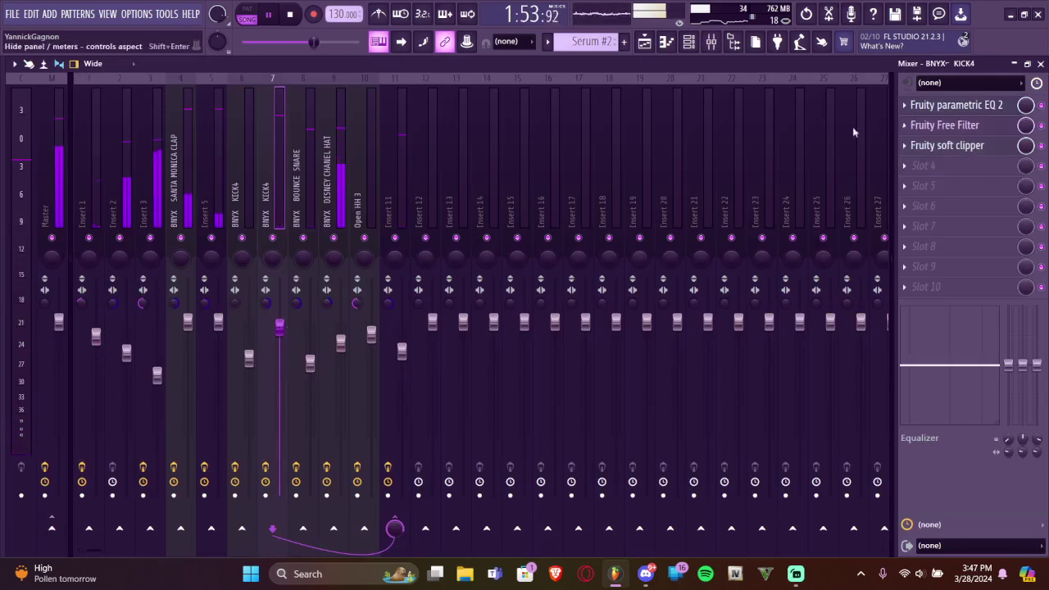
Add Fruity Bass Boost to slot 2 of KICK4 on mixer track 7 and close its window
{"action": "left_click", "coordinate": [951, 132]}
{"action": "mouse_move", "coordinate": [914, 141]}
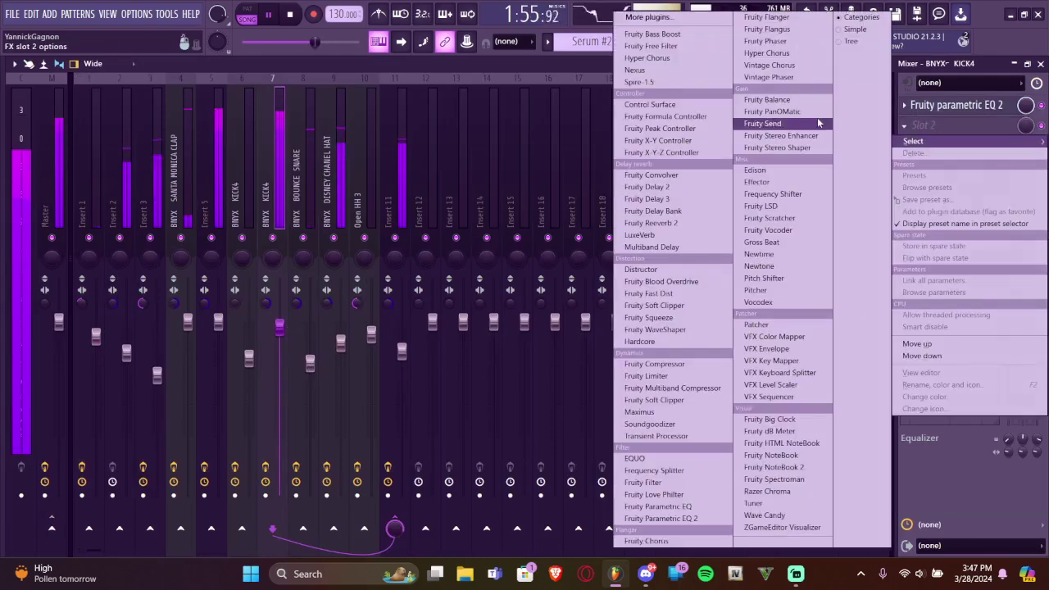
{"action": "left_click", "coordinate": [643, 36]}
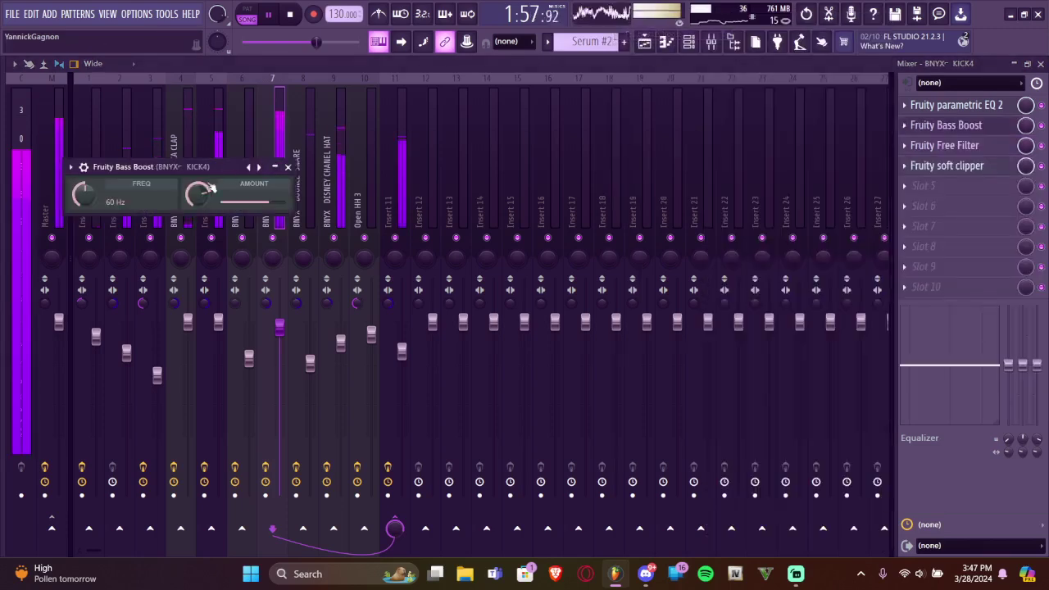
{"action": "left_click", "coordinate": [290, 168]}
Select KICK4 on mixer track 6 and remove Fruity Free Filter from its effect slot 3
{"action": "left_click", "coordinate": [248, 174]}
{"action": "scroll", "coordinate": [937, 168], "scroll_direction": "up", "scroll_amount": 1}
{"action": "scroll", "coordinate": [949, 148], "scroll_direction": "up", "scroll_amount": 1}
{"action": "left_click", "coordinate": [943, 128]}
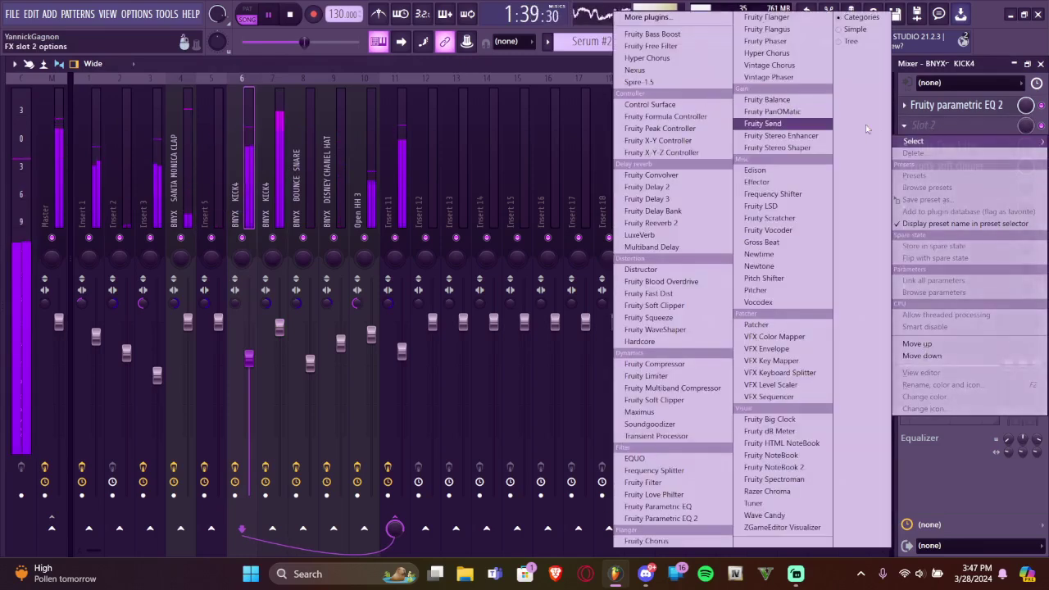
{"action": "left_click", "coordinate": [970, 132]}
{"action": "left_click", "coordinate": [943, 152]}
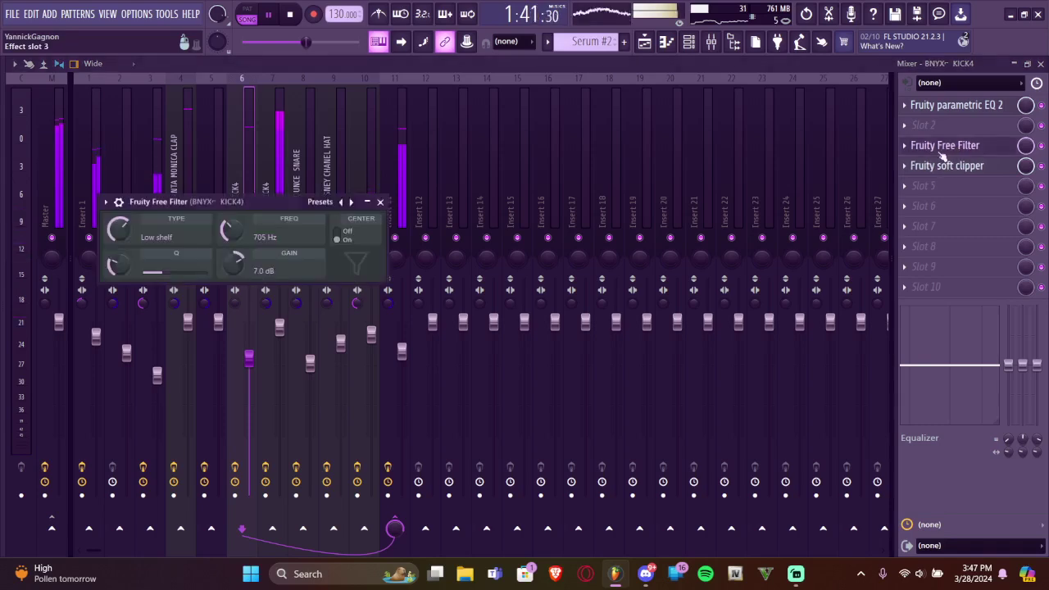
{"action": "left_click", "coordinate": [906, 149]}
{"action": "left_click", "coordinate": [919, 173]}
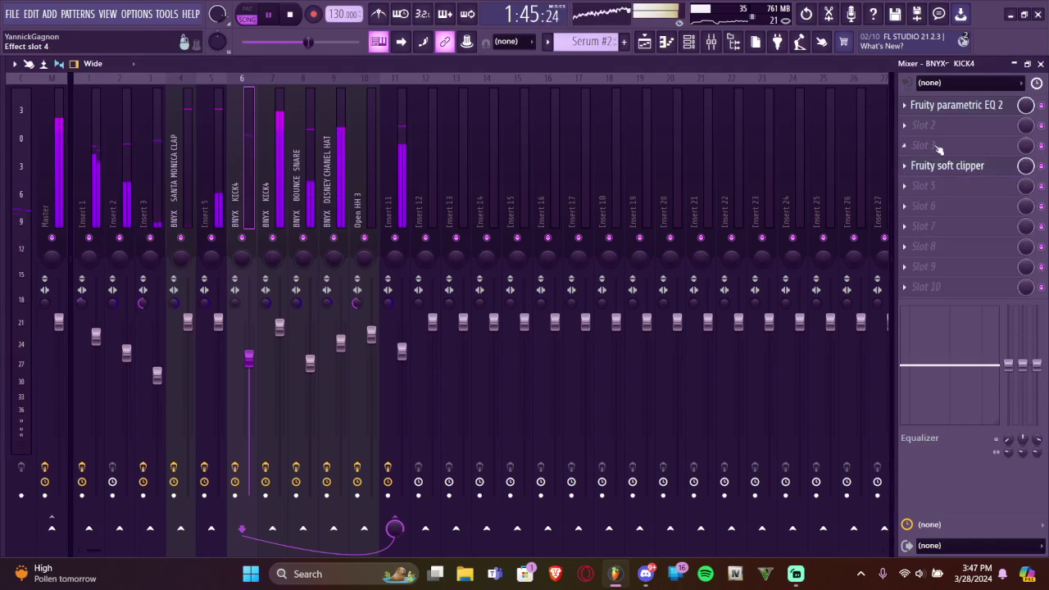
Add Fruity Bass Boost to slot 2 of KICK4 on mixer track 6 and move Fruity soft clipper up to slot 3
{"action": "left_click", "coordinate": [937, 145]}
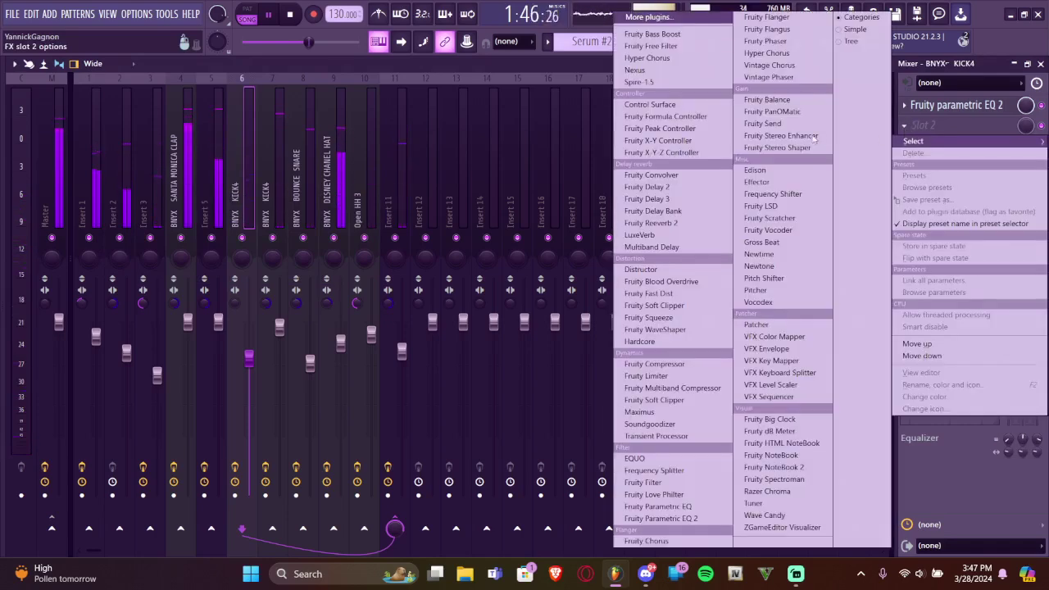
{"action": "left_click", "coordinate": [653, 33]}
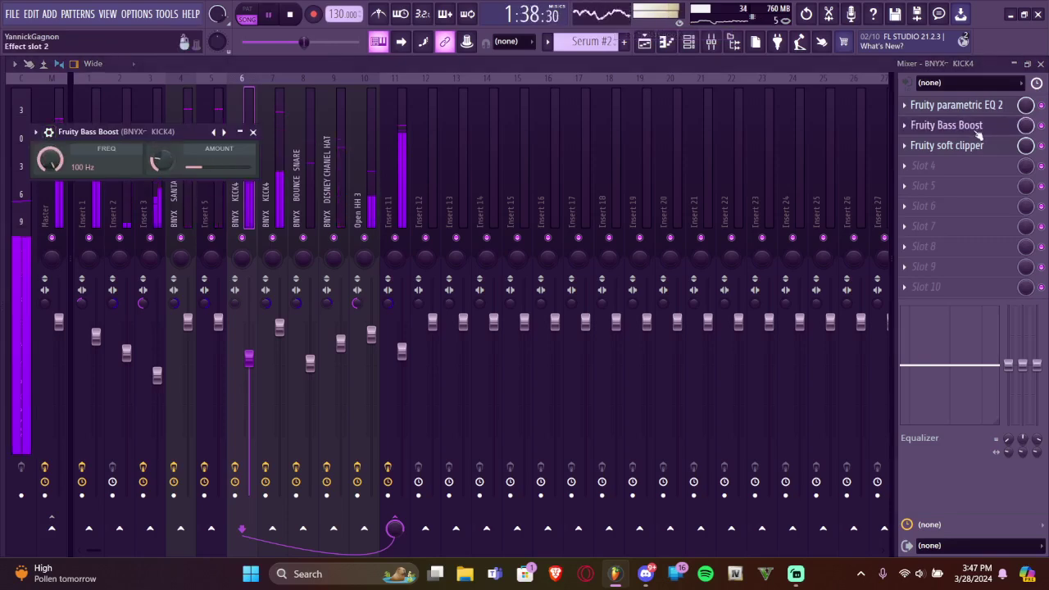
{"action": "scroll", "coordinate": [951, 167], "scroll_direction": "up", "scroll_amount": 1}
Insert Fruity Delay 2 in slot 3 of KICK4 on mixer track 6, ahead of the soft clipper, and load its Widen preset
{"action": "left_click", "coordinate": [931, 146]}
{"action": "left_click", "coordinate": [922, 147]}
{"action": "left_click", "coordinate": [922, 147]}
{"action": "left_click", "coordinate": [681, 188]}
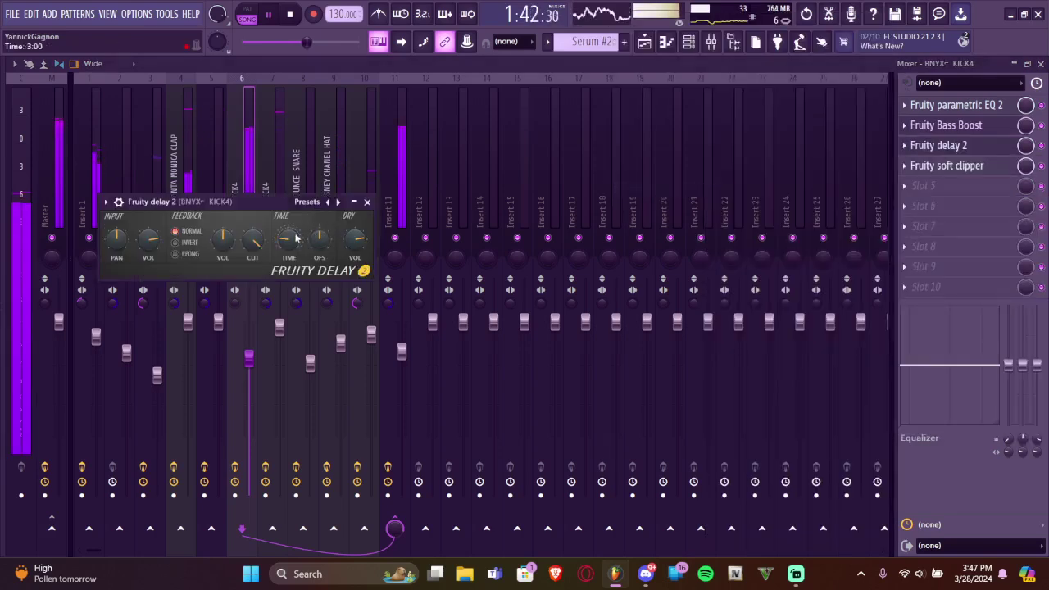
{"action": "left_click", "coordinate": [327, 202]}
{"action": "left_click", "coordinate": [373, 262]}
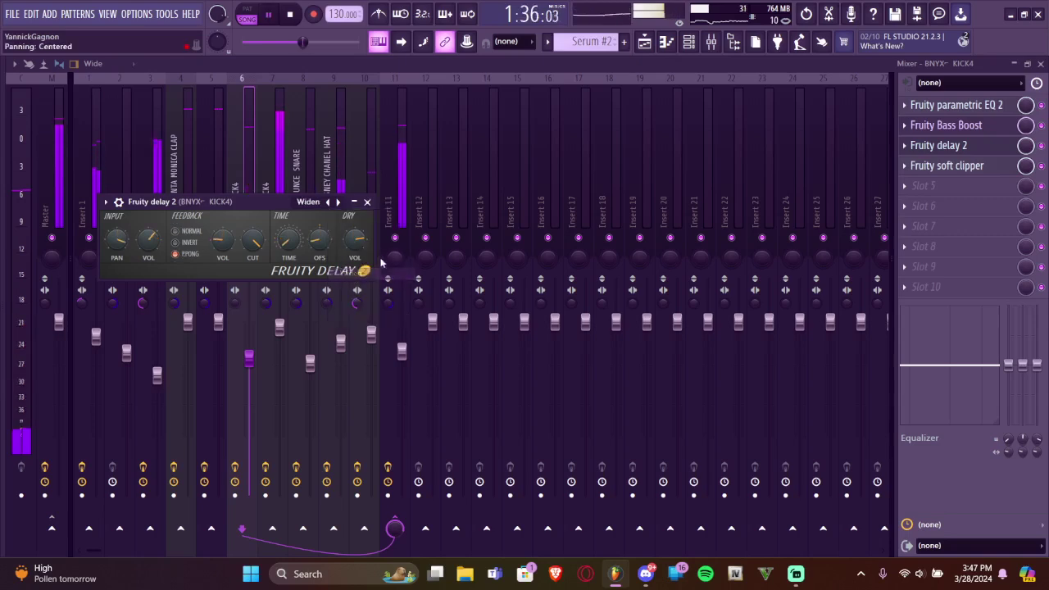
On mixer track 7, replace Fruity Free Filter in slot 3 with Fruity Delay 2's Widen preset and move Fruity soft clipper to slot 4
{"action": "left_click", "coordinate": [287, 176]}
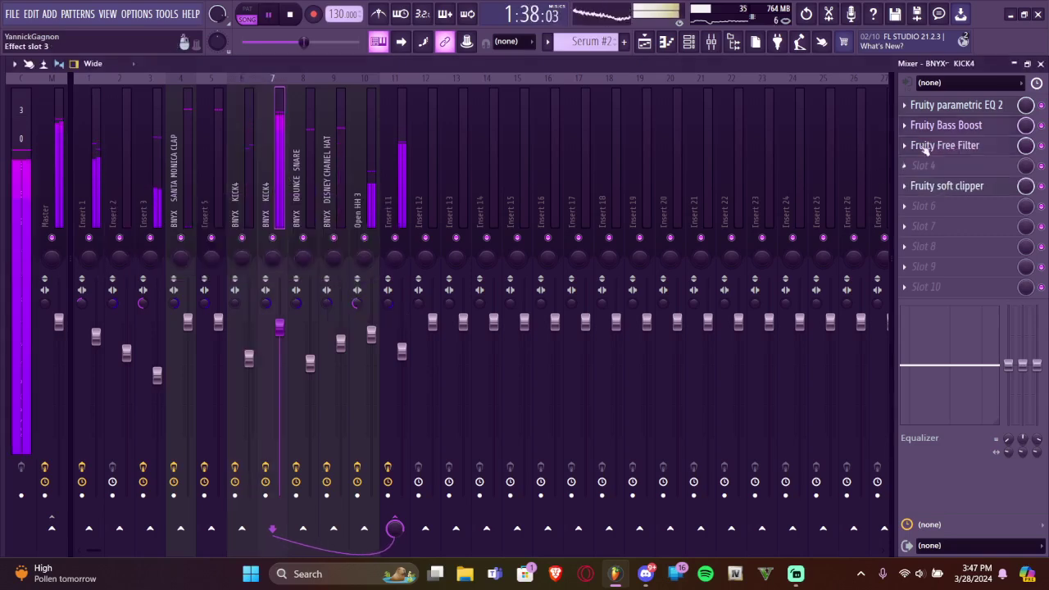
{"action": "left_click", "coordinate": [907, 147]}
{"action": "left_click", "coordinate": [913, 173]}
{"action": "left_click", "coordinate": [906, 147]}
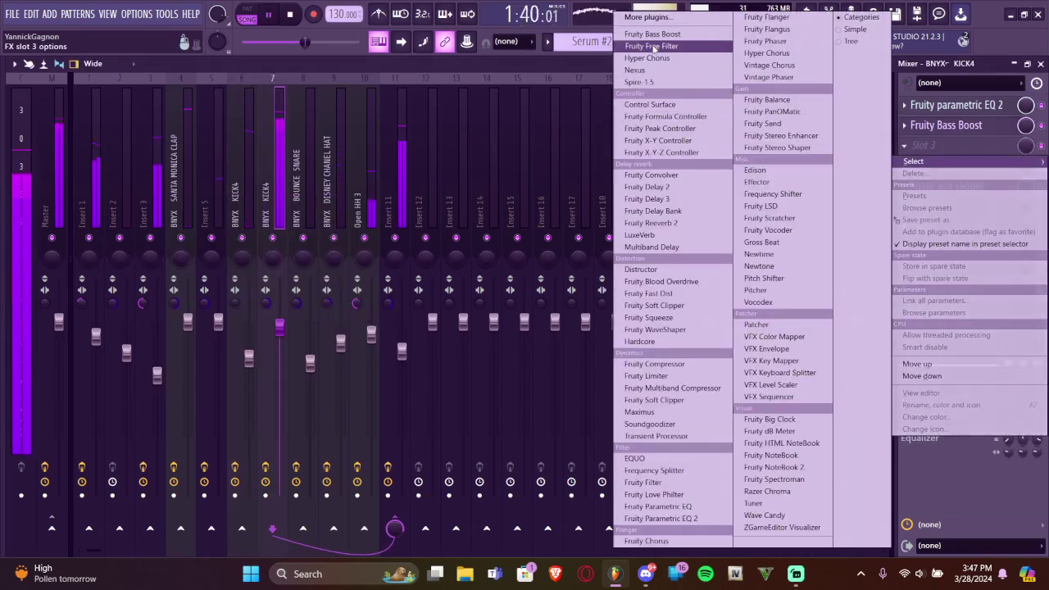
{"action": "left_click", "coordinate": [660, 187]}
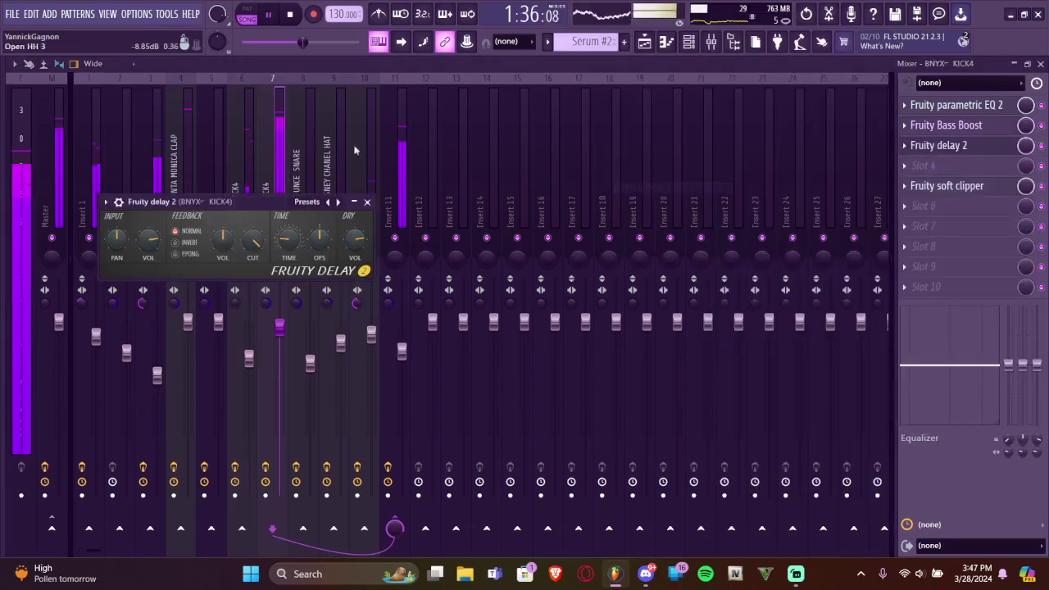
{"action": "left_click_drag", "start_coordinate": [947, 187], "coordinate": [943, 166]}
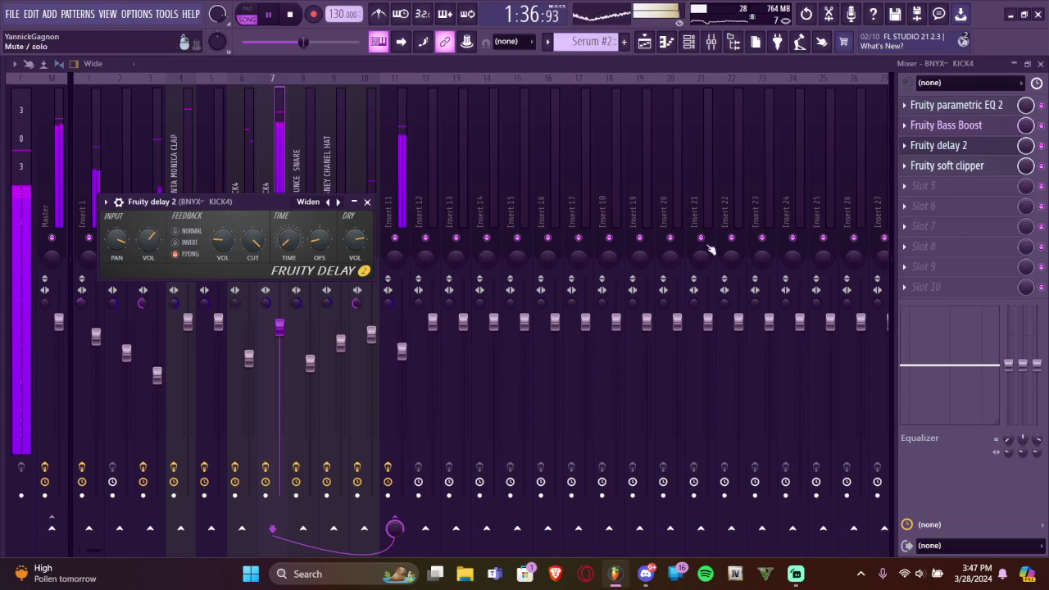
{"action": "left_click", "coordinate": [368, 201]}
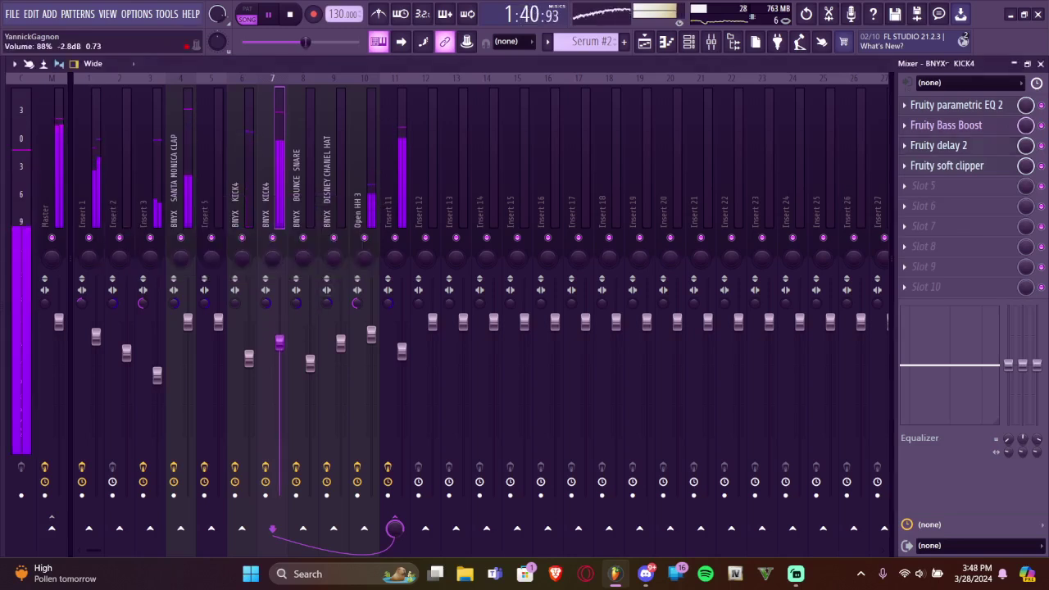
Bring the KICK4 volume faders on mixer tracks 6 and 7 to about the same level
{"action": "left_click_drag", "start_coordinate": [249, 358], "coordinate": [281, 336]}
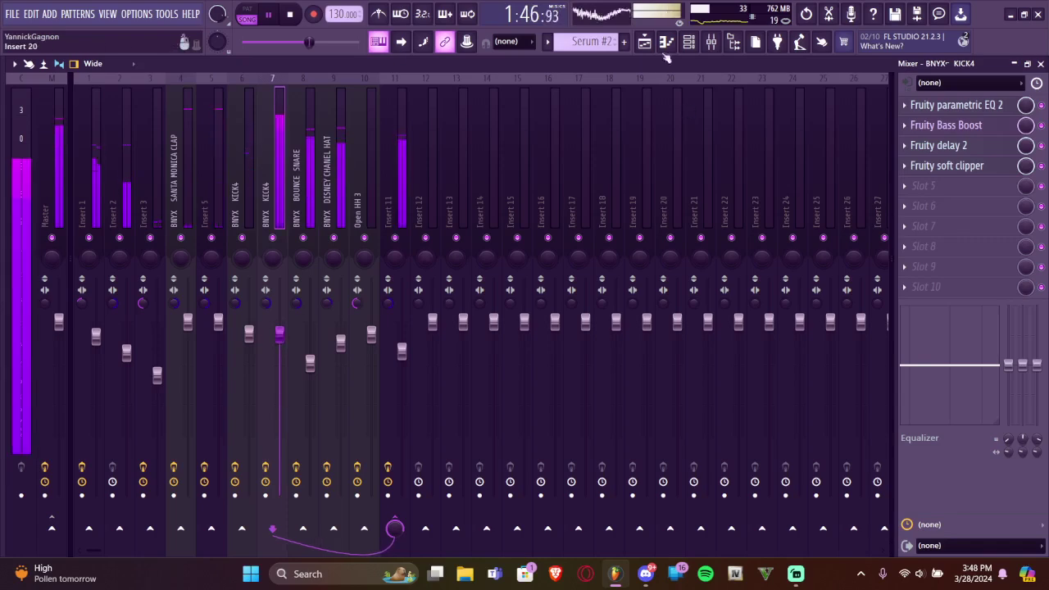
Make the OOGIE_808_2 clip at bar 57 unique in the playlist and put the new pattern in place of the bar 61 clip
{"action": "key", "text": "F5"}
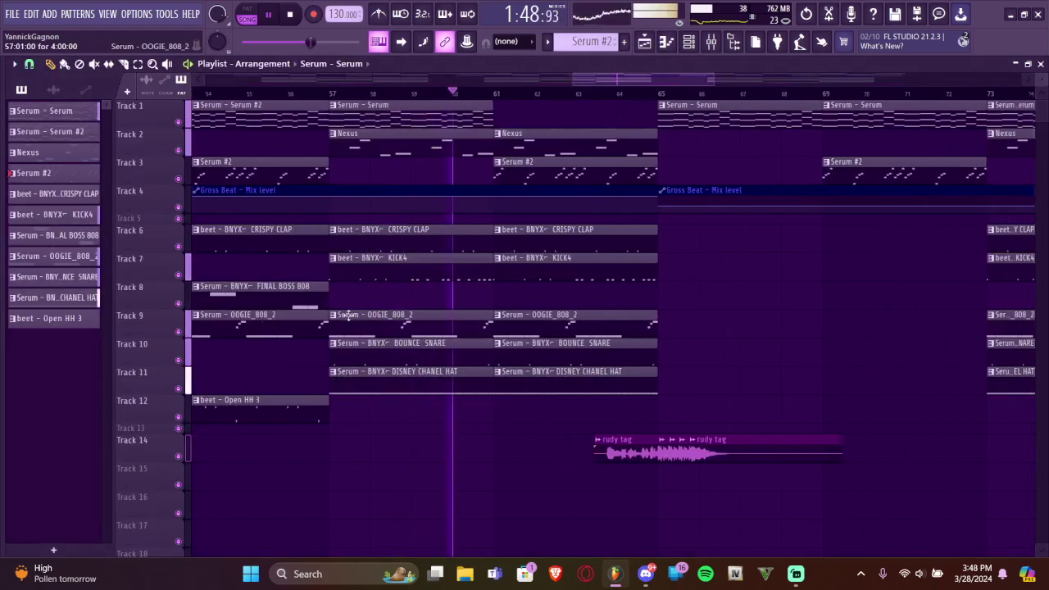
{"action": "right_click", "coordinate": [331, 323]}
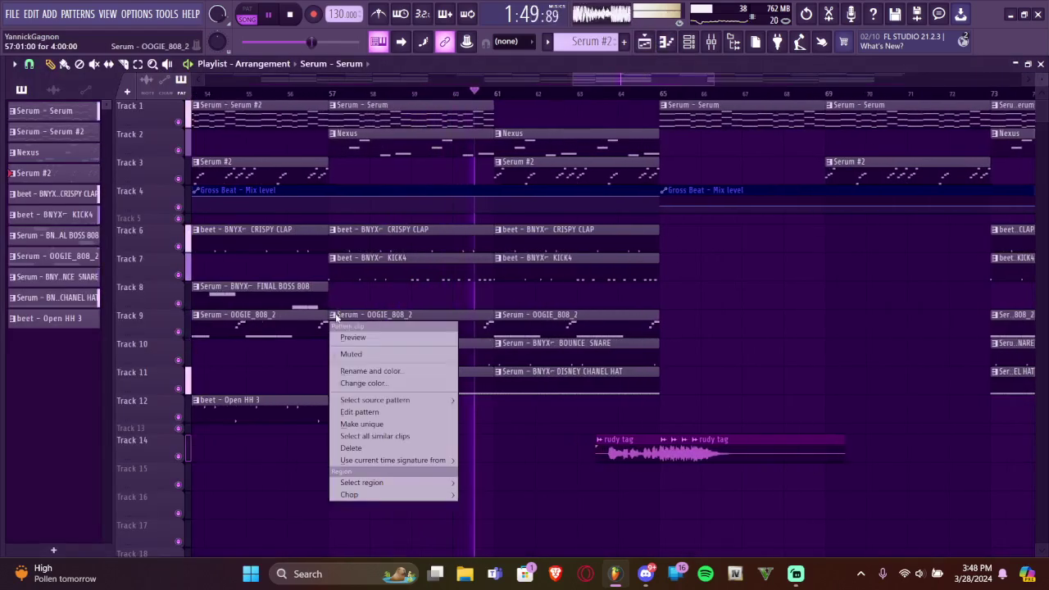
{"action": "left_click", "coordinate": [362, 424]}
{"action": "left_click", "coordinate": [510, 331]}
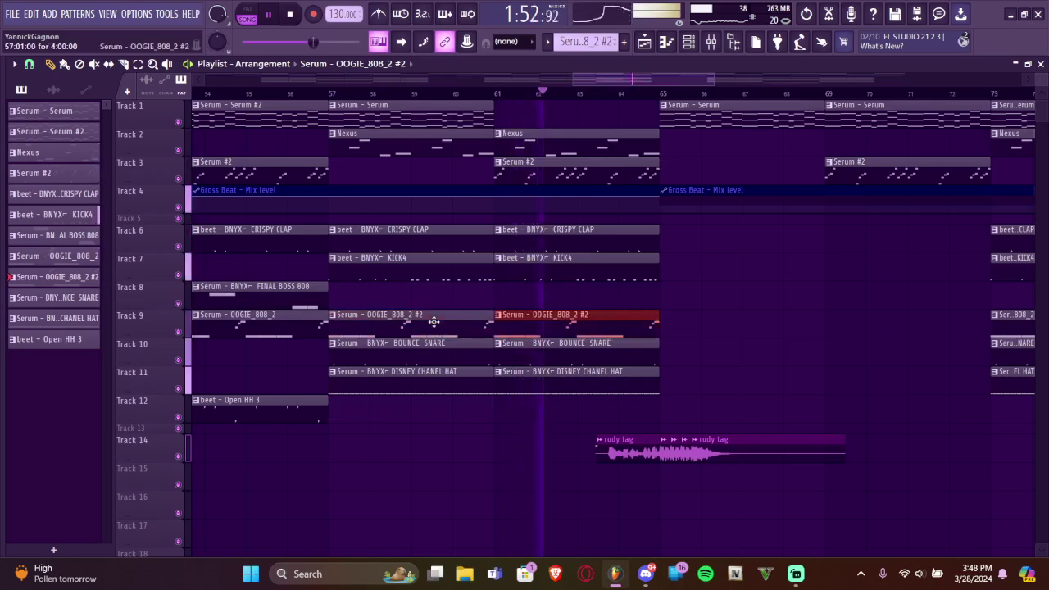
Replace the OOGIE_808_2 clips at bars 41 and 45 on Track 9 with copies of the OOGIE_808_2 #2 clips
{"action": "scroll", "coordinate": [434, 320], "scroll_direction": "down", "scroll_amount": 5}
{"action": "scroll", "coordinate": [244, 320], "scroll_direction": "down", "scroll_amount": 1}
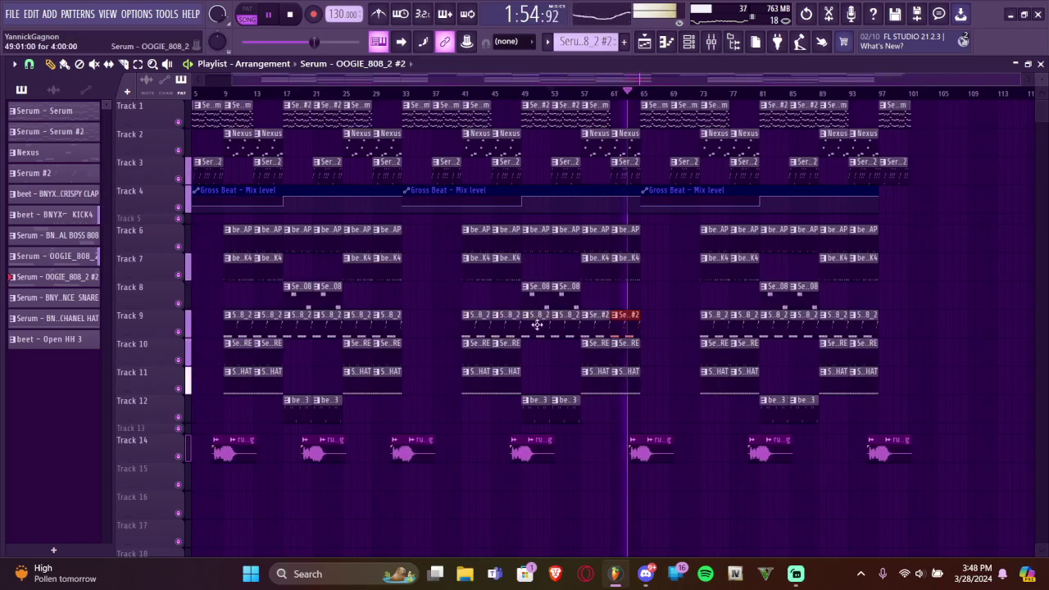
{"action": "scroll", "coordinate": [539, 325], "scroll_direction": "up", "scroll_amount": 3}
{"action": "right_click", "coordinate": [466, 323]}
{"action": "right_click", "coordinate": [432, 323]}
{"action": "left_click_drag", "start_coordinate": [650, 327], "coordinate": [490, 319]}
On Track 9, replace the OOGIE_808_2 clips at bars 9–16, 25–32, 73–80 and 89–96 with copies of the OOGIE_808_2 #2 clips
{"action": "scroll", "coordinate": [491, 319], "scroll_direction": "down", "scroll_amount": 3}
{"action": "right_click", "coordinate": [399, 327]}
{"action": "right_click", "coordinate": [381, 327]}
{"action": "right_click", "coordinate": [293, 326]}
{"action": "right_click", "coordinate": [266, 327]}
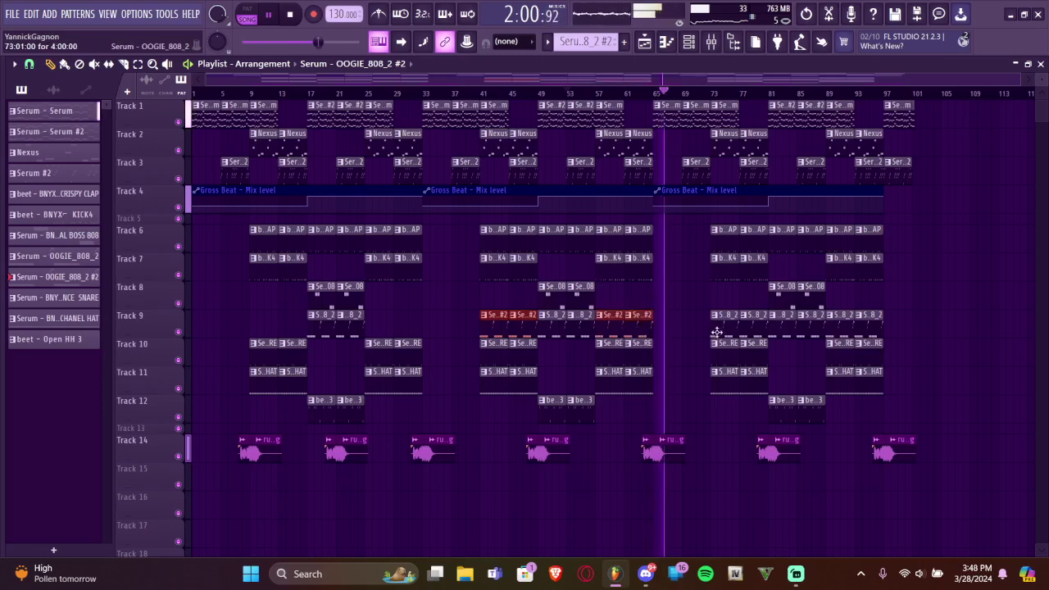
{"action": "right_click", "coordinate": [755, 320]}
{"action": "right_click", "coordinate": [726, 320]}
{"action": "right_click", "coordinate": [841, 320]}
{"action": "right_click", "coordinate": [869, 320]}
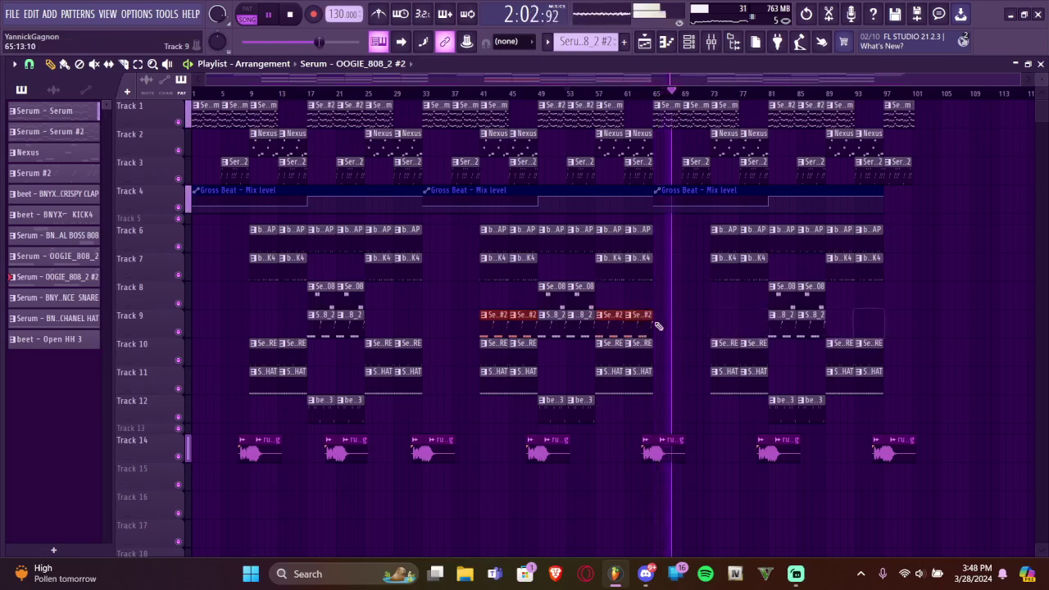
{"action": "left_click_drag", "start_coordinate": [617, 324], "coordinate": [848, 331]}
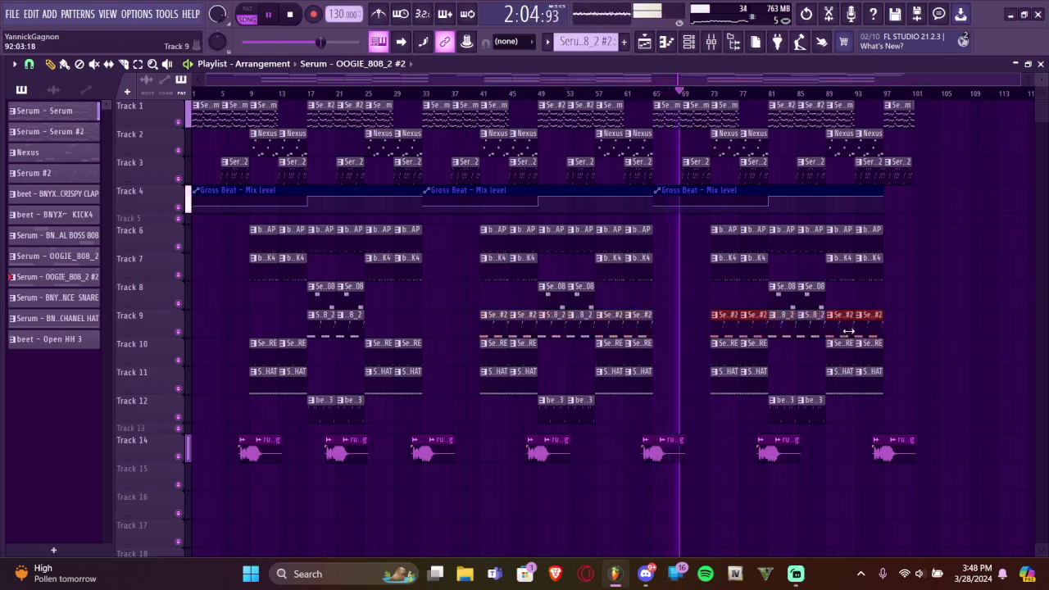
{"action": "left_click_drag", "start_coordinate": [729, 332], "coordinate": [229, 323]}
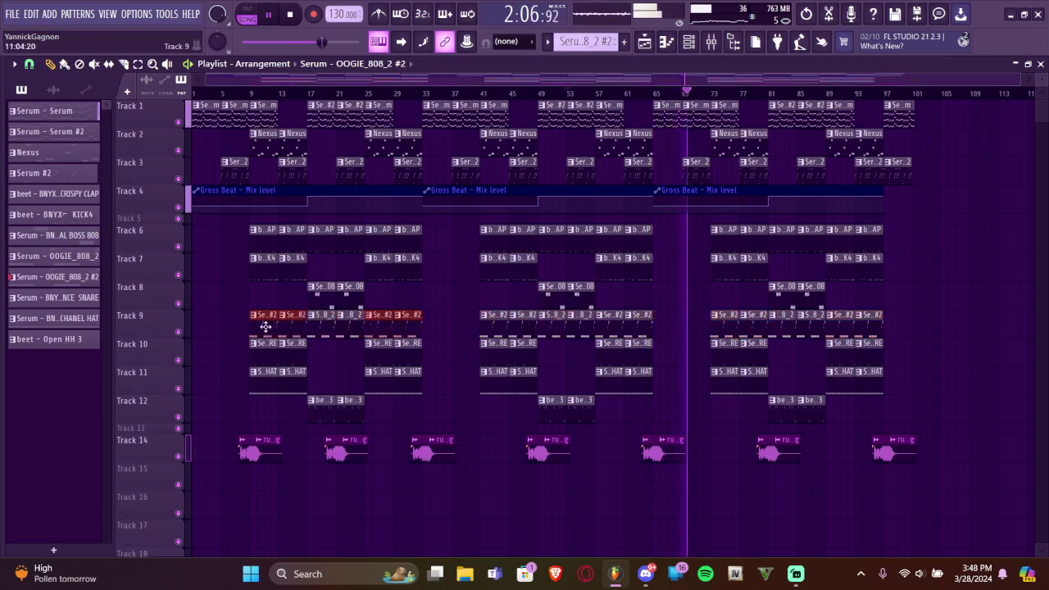
Open the OOGIE_808_2 #2 pattern from Track 9 in the piano roll
{"action": "double_click", "coordinate": [269, 328]}
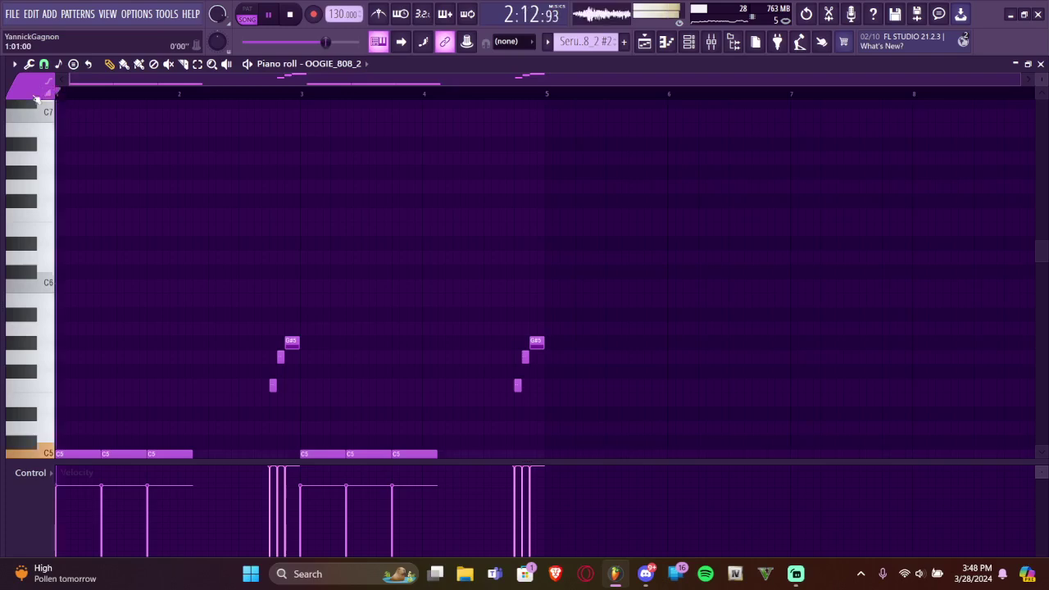
{"action": "scroll", "coordinate": [393, 240], "scroll_direction": "down", "scroll_amount": 3}
{"action": "key", "text": "ctrl+x"}
{"action": "key", "text": "space"}
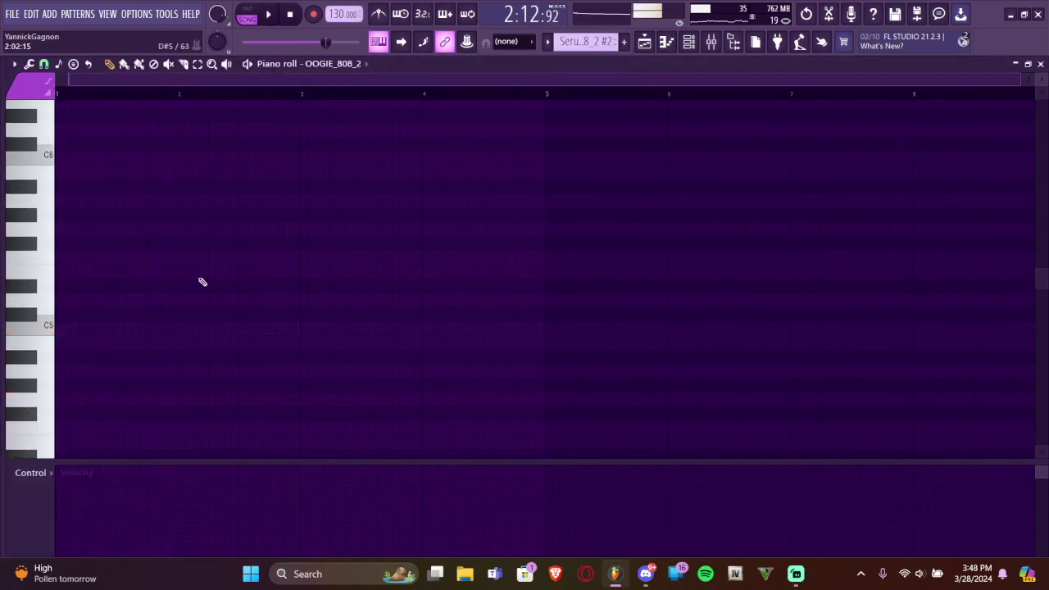
{"action": "key", "text": "ctrl+z"}
{"action": "key", "text": "space"}
Add a fourth C5 note in bar 2 and turn the fill before bar 3 into one-beat G#5 and F5 notes
{"action": "scroll", "coordinate": [200, 274], "scroll_direction": "up", "scroll_amount": 2}
{"action": "key", "text": "space"}
{"action": "left_click", "coordinate": [201, 328]}
{"action": "scroll", "coordinate": [251, 269], "scroll_direction": "up", "scroll_amount": 2}
{"action": "left_click_drag", "start_coordinate": [393, 215], "coordinate": [273, 217]}
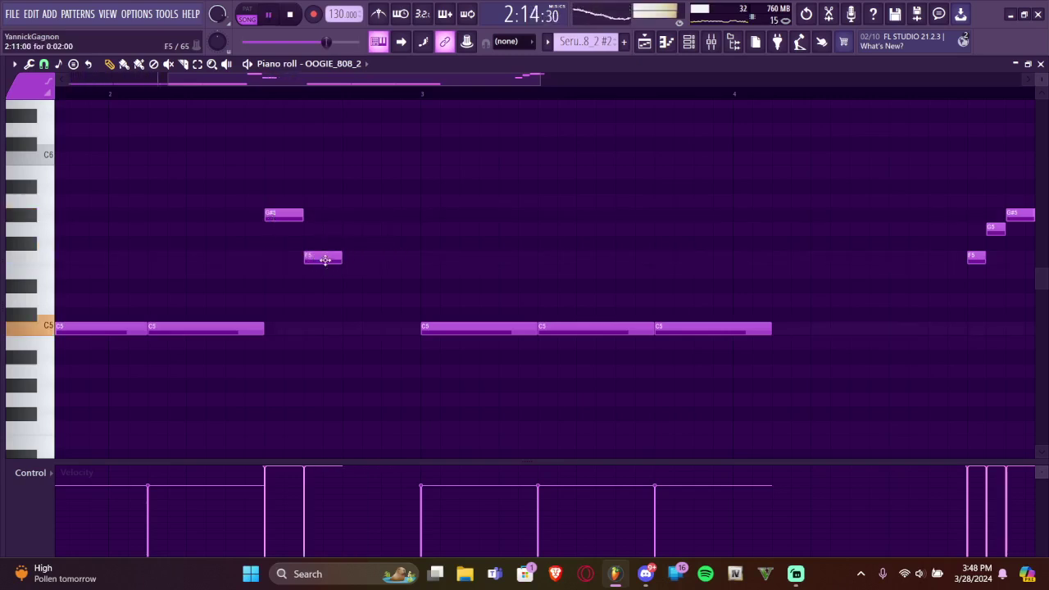
{"action": "left_click_drag", "start_coordinate": [326, 260], "coordinate": [364, 261]}
{"action": "left_click_drag", "start_coordinate": [259, 195], "coordinate": [394, 297], "text": "ctrl"}
{"action": "left_click_drag", "start_coordinate": [381, 258], "coordinate": [420, 258]}
{"action": "right_click", "coordinate": [491, 250]}
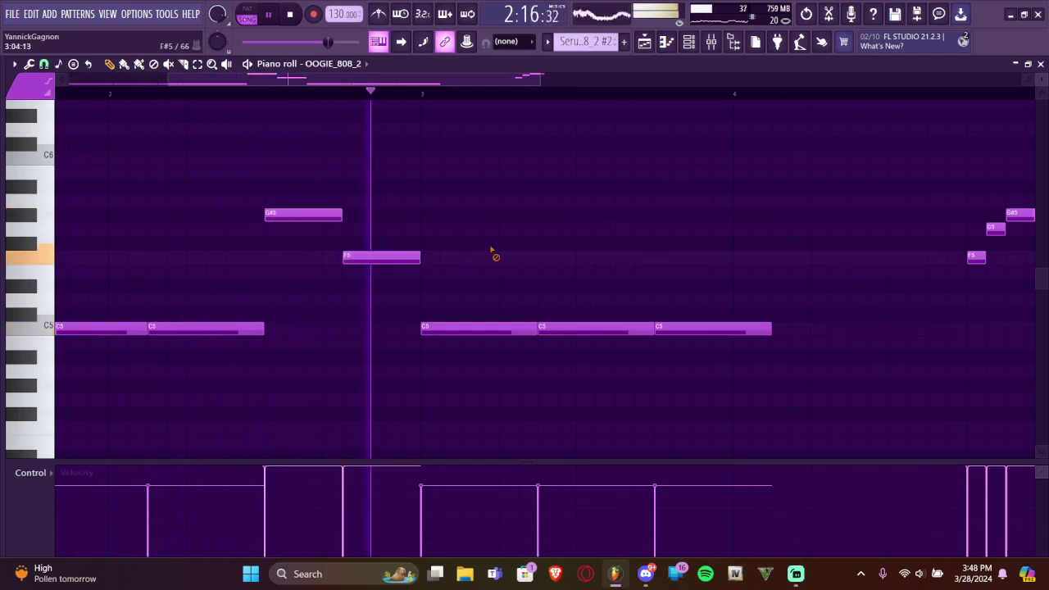
{"action": "scroll", "coordinate": [492, 249], "scroll_direction": "down", "scroll_amount": 3}
{"action": "scroll", "coordinate": [274, 234], "scroll_direction": "up", "scroll_amount": 2}
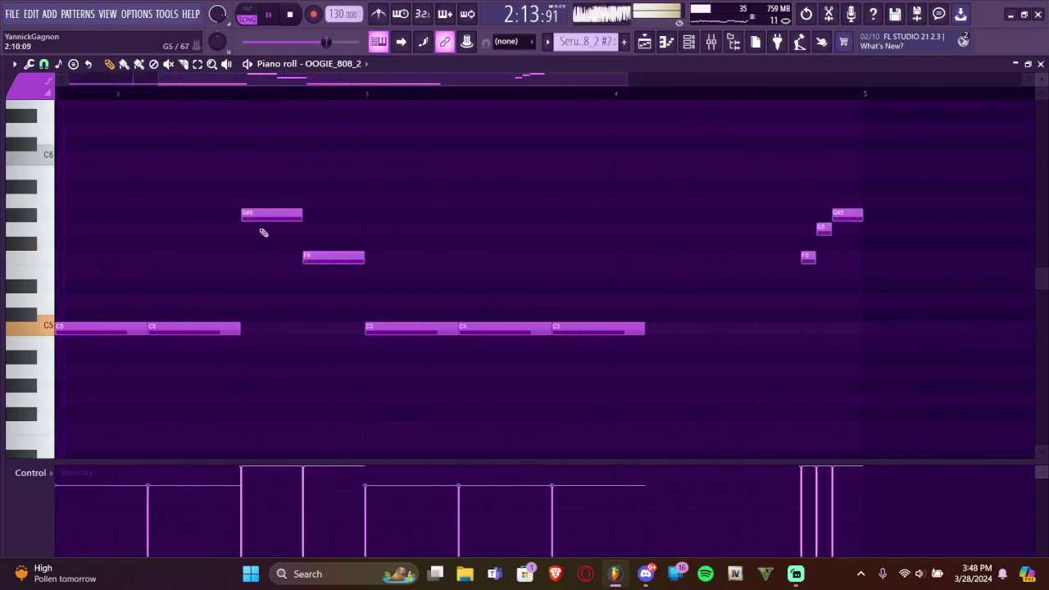
Delete the notes in bars 3 and 4 and duplicate the first two bars' notes in their place
{"action": "scroll", "coordinate": [457, 277], "scroll_direction": "down", "scroll_amount": 3}
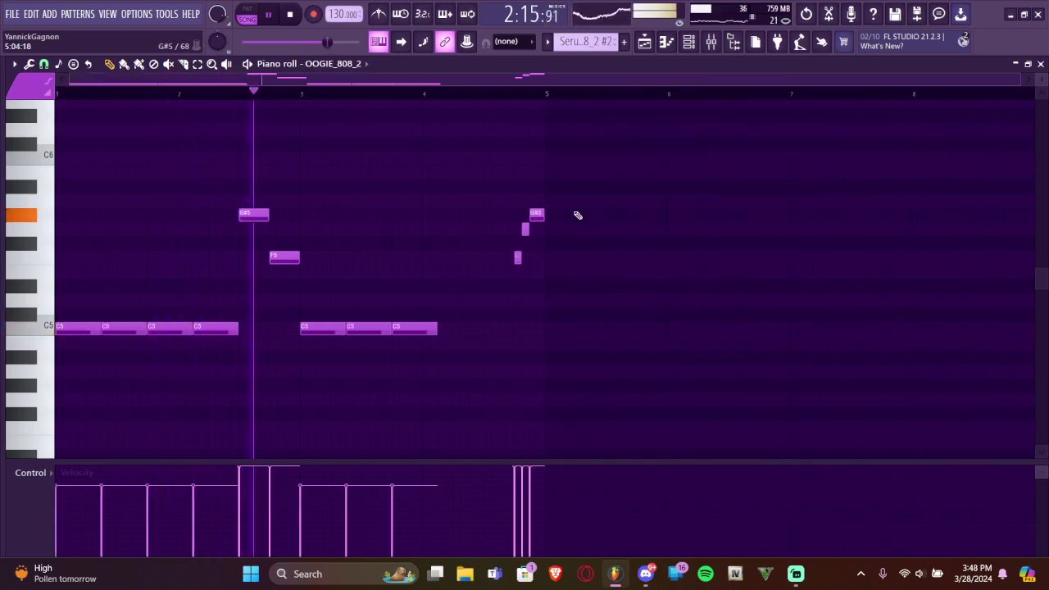
{"action": "left_click_drag", "start_coordinate": [589, 182], "coordinate": [330, 374], "text": "ctrl"}
{"action": "key", "text": "Delete"}
{"action": "key", "text": "ctrl+b"}
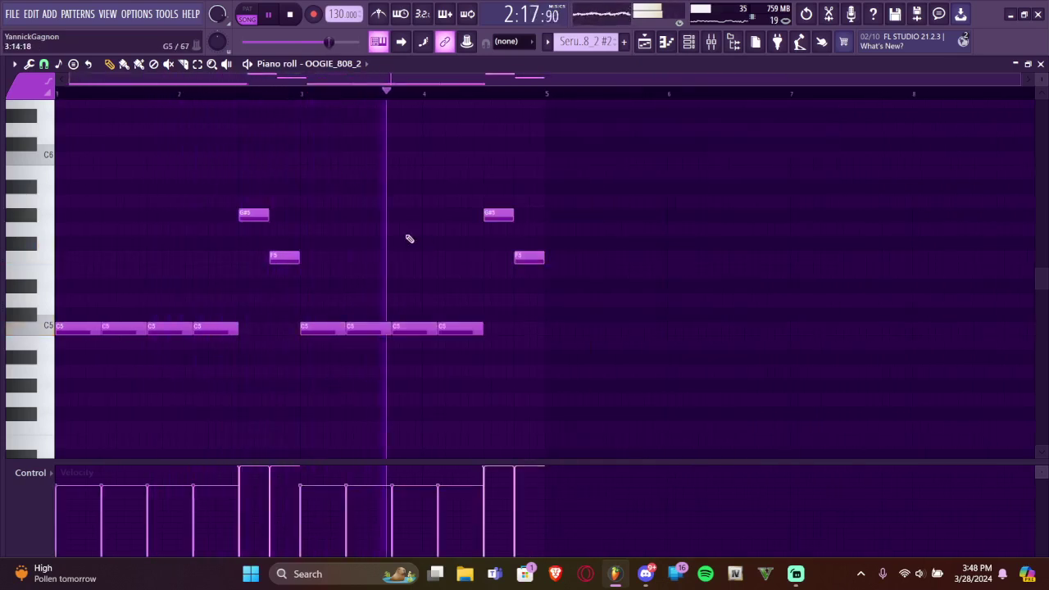
In the fill at the end of bar 4, lower the first note to F5 and raise the last note to G#5
{"action": "scroll", "coordinate": [513, 262], "scroll_direction": "up", "scroll_amount": 3}
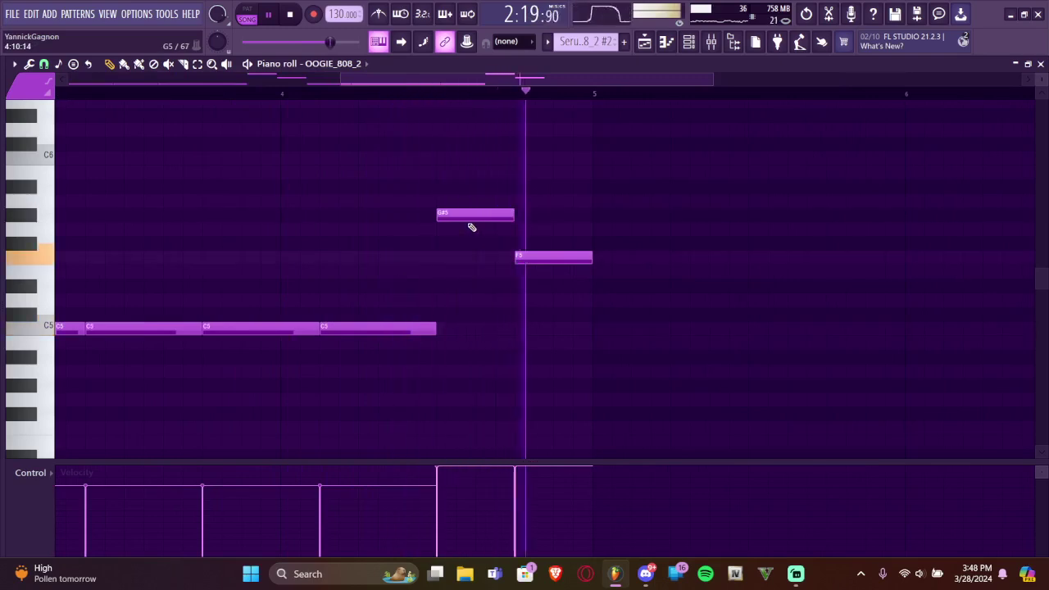
{"action": "left_click_drag", "start_coordinate": [464, 218], "coordinate": [474, 258]}
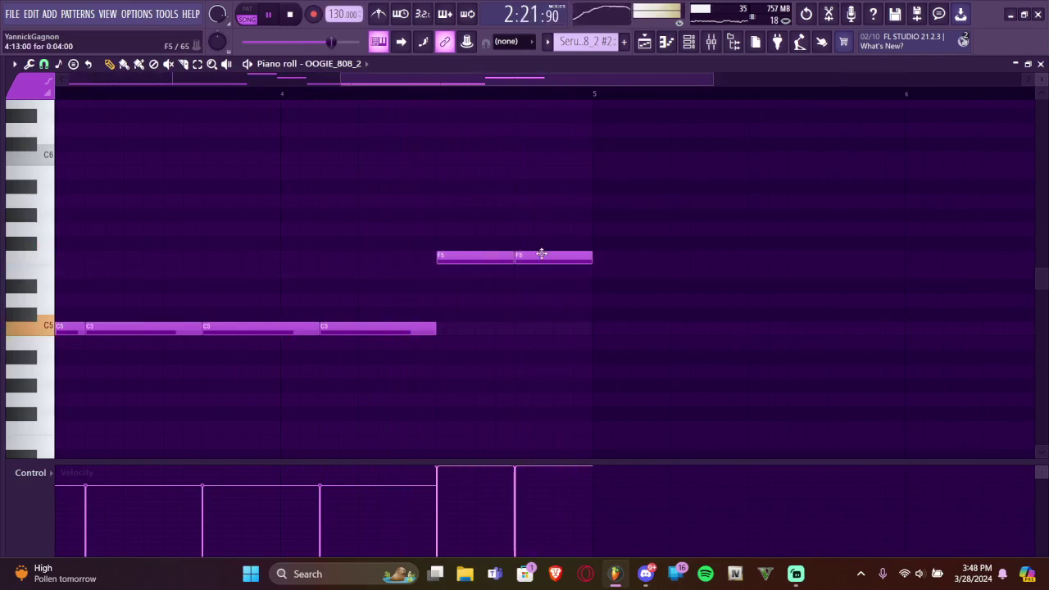
{"action": "left_click_drag", "start_coordinate": [542, 242], "coordinate": [536, 199]}
{"action": "scroll", "coordinate": [537, 199], "scroll_direction": "down", "scroll_amount": 3}
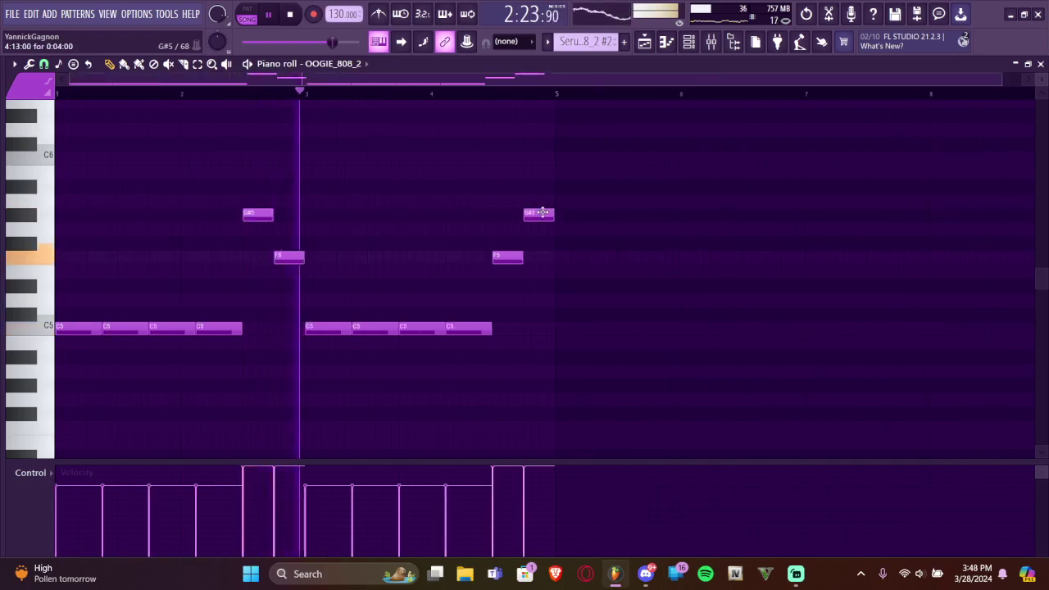
Raise all notes of the OOGIE_808_2 #2 pattern to maximum velocity and return to the playlist
{"action": "mouse_move", "coordinate": [593, 181]}
{"action": "left_mouse_down"}
{"action": "mouse_move", "coordinate": [289, 289]}
{"action": "mouse_move", "coordinate": [54, 352]}
{"action": "left_mouse_up"}
{"action": "scroll", "coordinate": [82, 329], "scroll_direction": "up", "scroll_amount": 5}
{"action": "left_click", "coordinate": [577, 274], "text": "ctrl"}
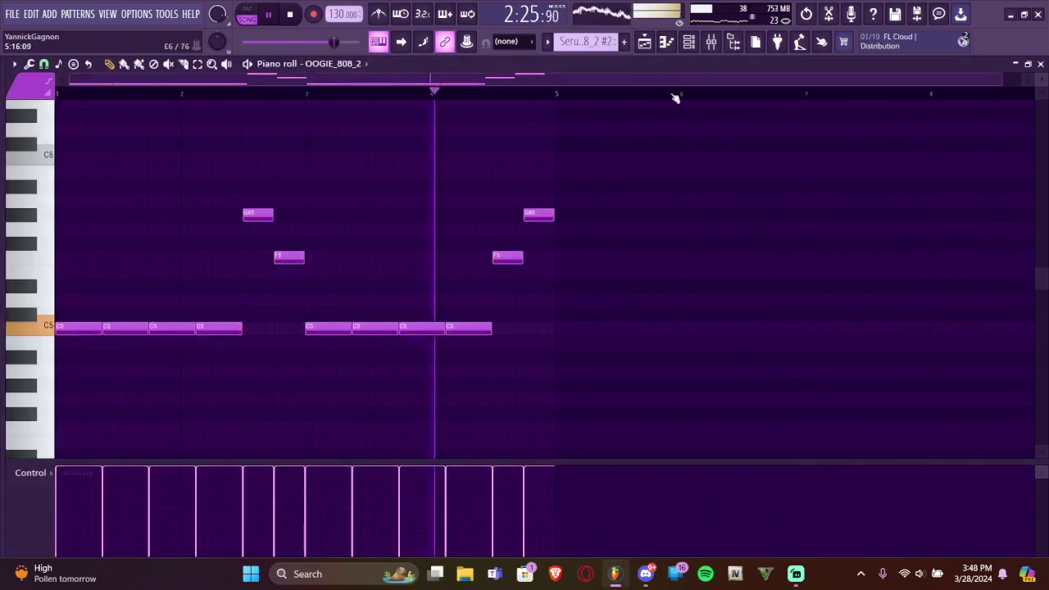
{"action": "left_click", "coordinate": [689, 43]}
{"action": "key", "text": "F5"}
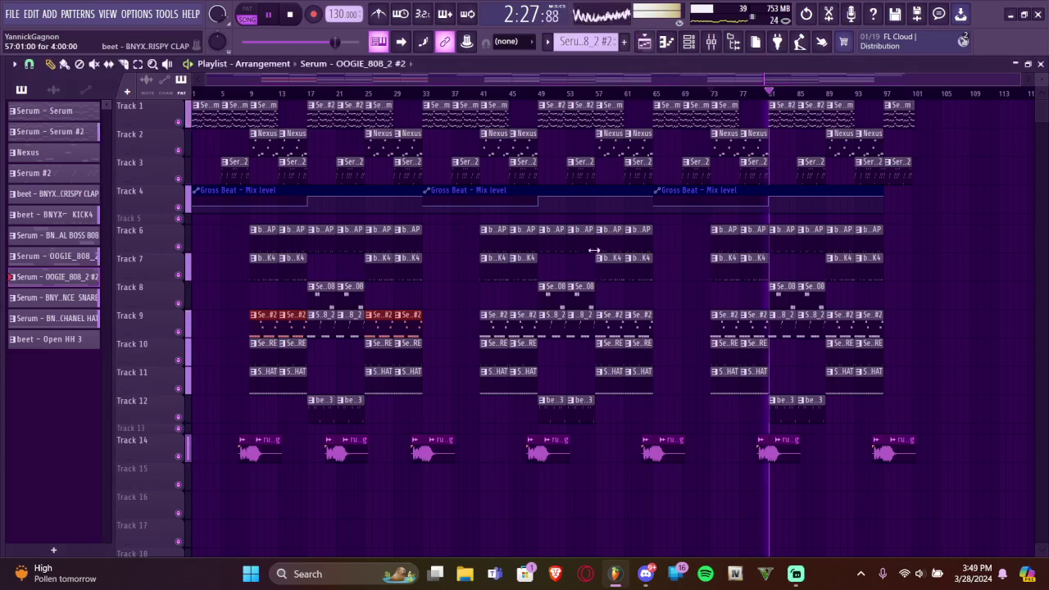
Open the original OOGIE_808_2 pattern, raise all its notes to maximum velocity and return to the playlist
{"action": "double_click", "coordinate": [347, 326]}
{"action": "left_click_drag", "start_coordinate": [668, 181], "coordinate": [52, 449]}
{"action": "key", "text": "alt+F8"}
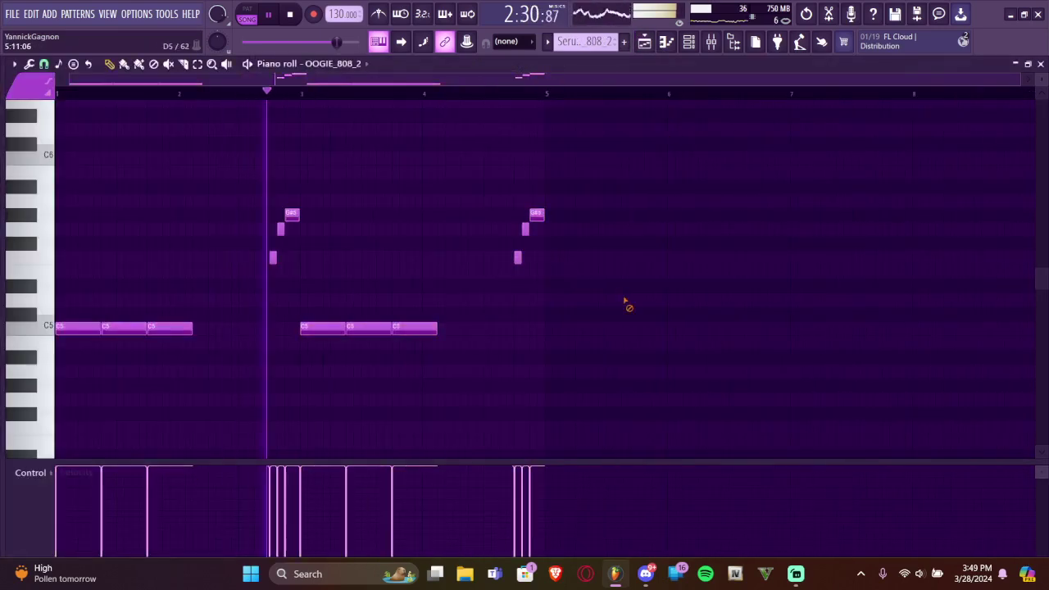
{"action": "left_click", "coordinate": [688, 41]}
{"action": "key", "text": "F5"}
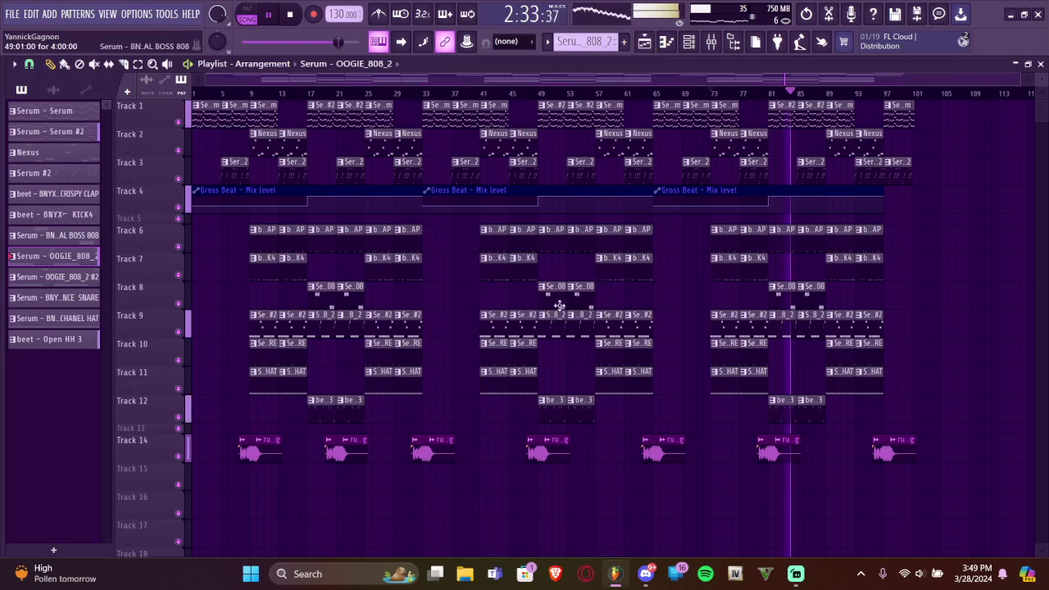
Examine the notes and velocities of the FINAL BOSS 808 and OOGIE_808_2 patterns in the piano roll
{"action": "double_click", "coordinate": [792, 300]}
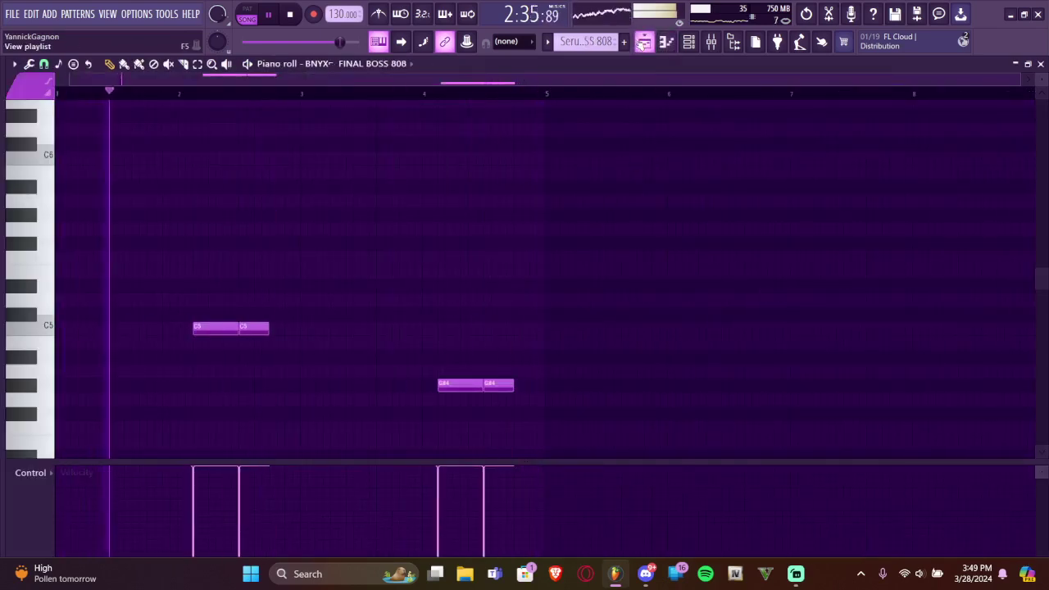
{"action": "key", "text": "F5"}
{"action": "double_click", "coordinate": [356, 322]}
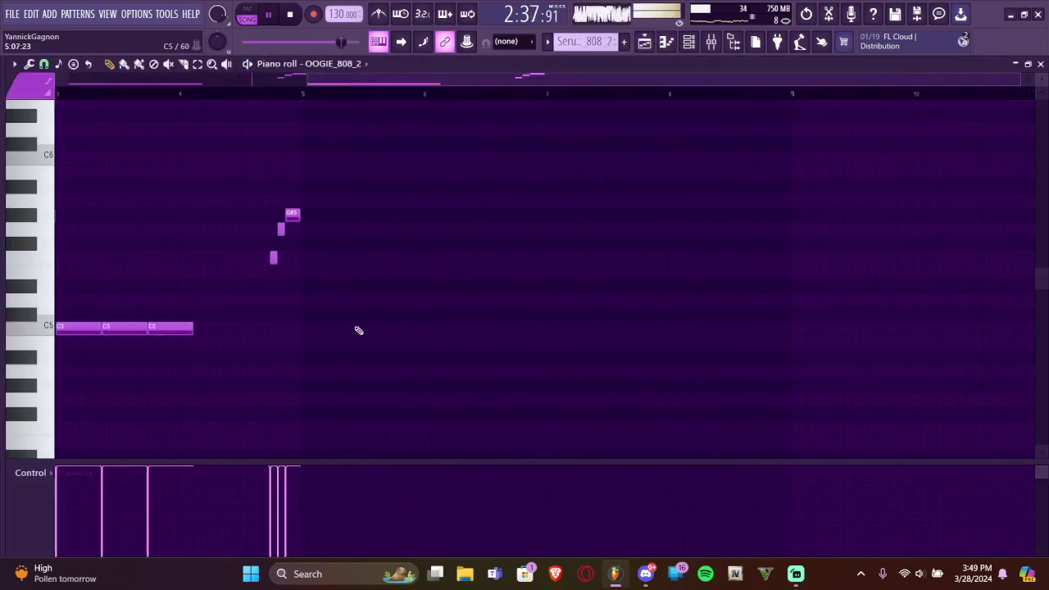
{"action": "key", "text": "F5"}
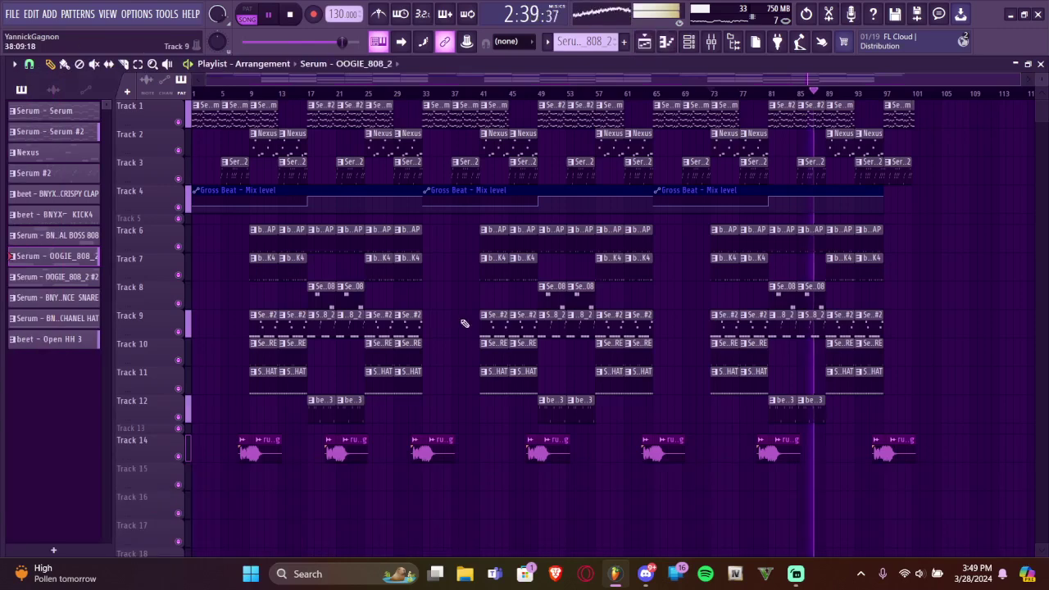
Check the OOGIE_808_2 #2 and FINAL BOSS 808 clips in the piano roll and resume arrangement playback from bar 73
{"action": "double_click", "coordinate": [414, 327]}
{"action": "key", "text": "F5"}
{"action": "double_click", "coordinate": [805, 297]}
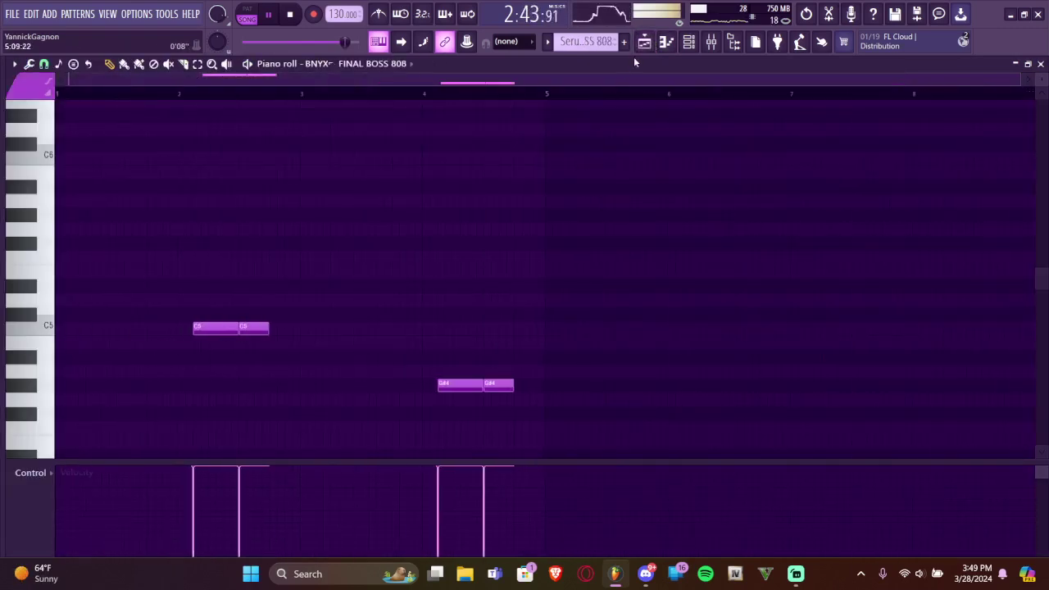
{"action": "left_click", "coordinate": [645, 42]}
{"action": "left_click", "coordinate": [711, 93]}
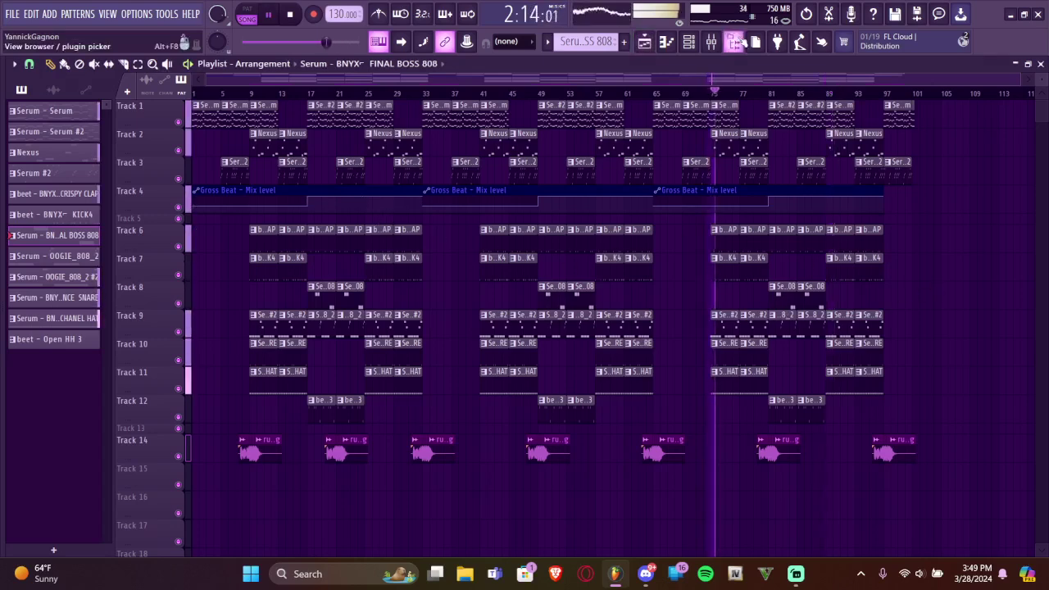
Stop playback and load the mixer track preset 808s.fst onto the empty Insert 17
{"action": "left_click", "coordinate": [712, 42]}
{"action": "key", "text": "space"}
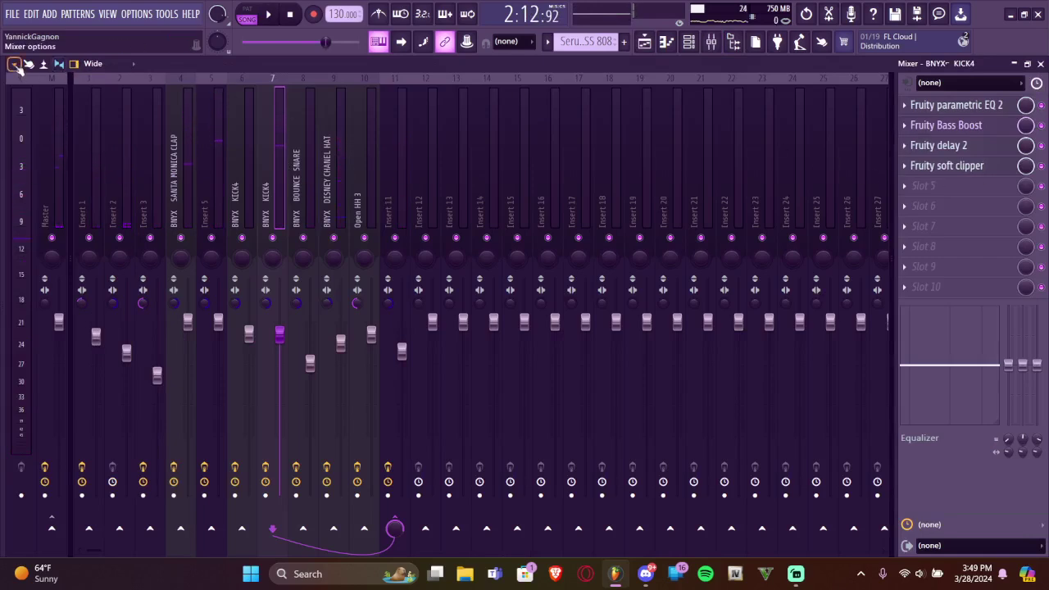
{"action": "left_click", "coordinate": [587, 207]}
{"action": "left_click", "coordinate": [18, 69]}
{"action": "mouse_move", "coordinate": [74, 223]}
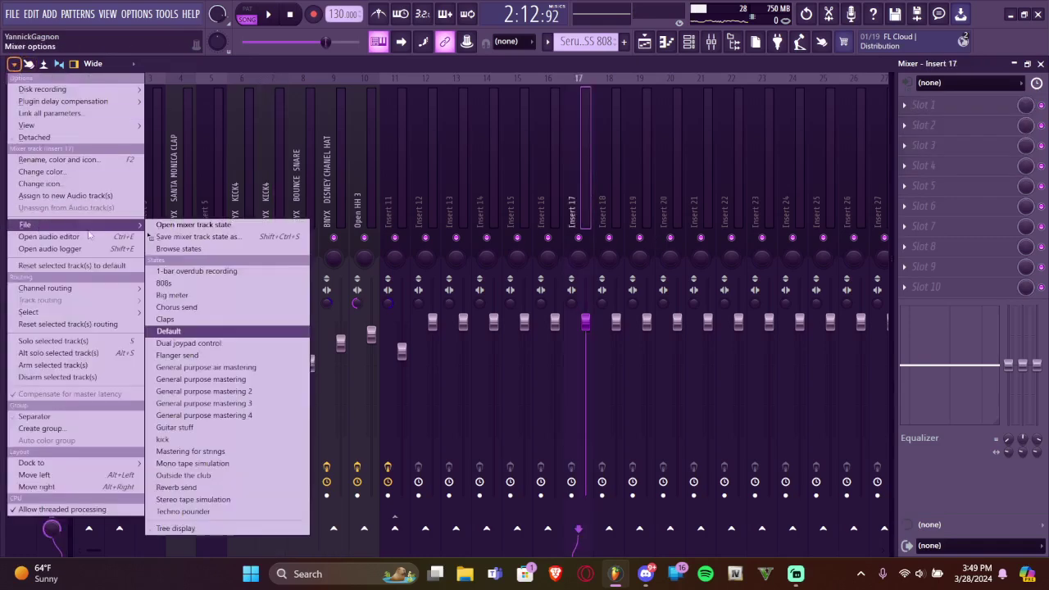
{"action": "left_click", "coordinate": [197, 224]}
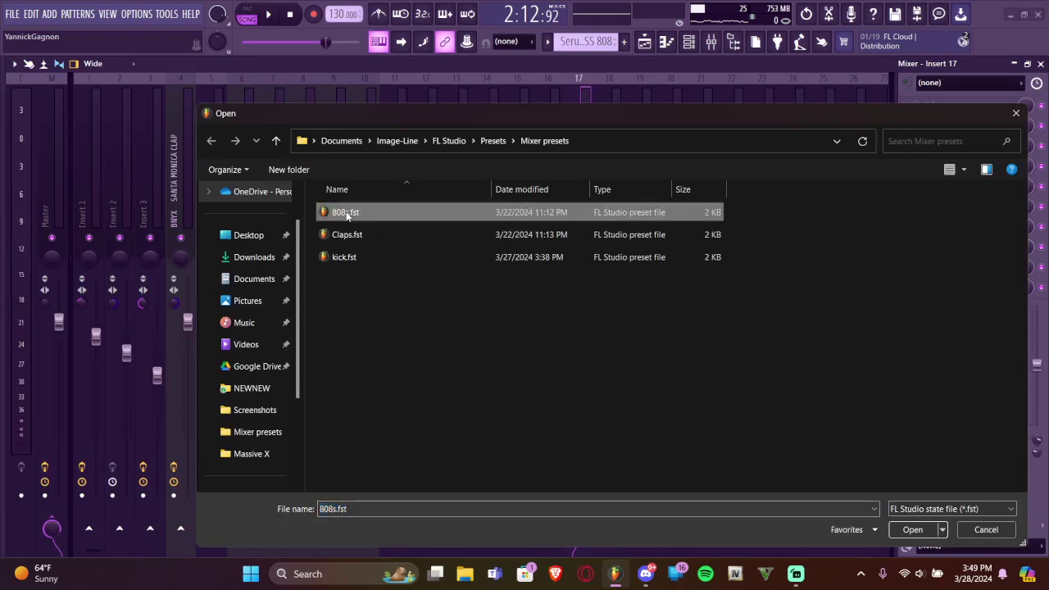
{"action": "double_click", "coordinate": [342, 208]}
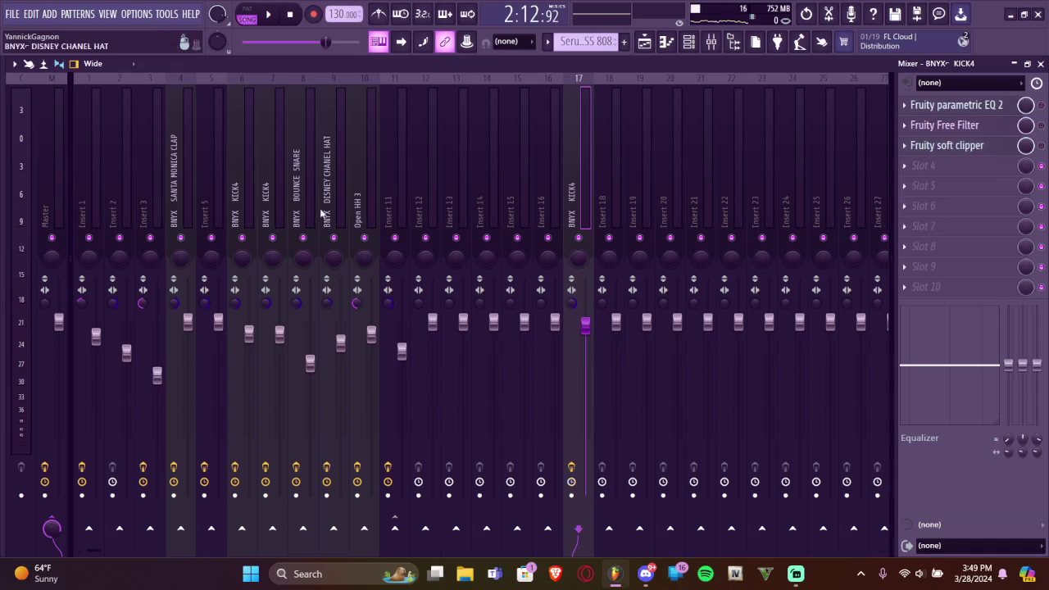
In the Fruity parametric EQ 2 on mixer track 7 (KICK4), boost band 4 by about 4 dB at 818 Hz during playback
{"action": "left_click", "coordinate": [275, 205]}
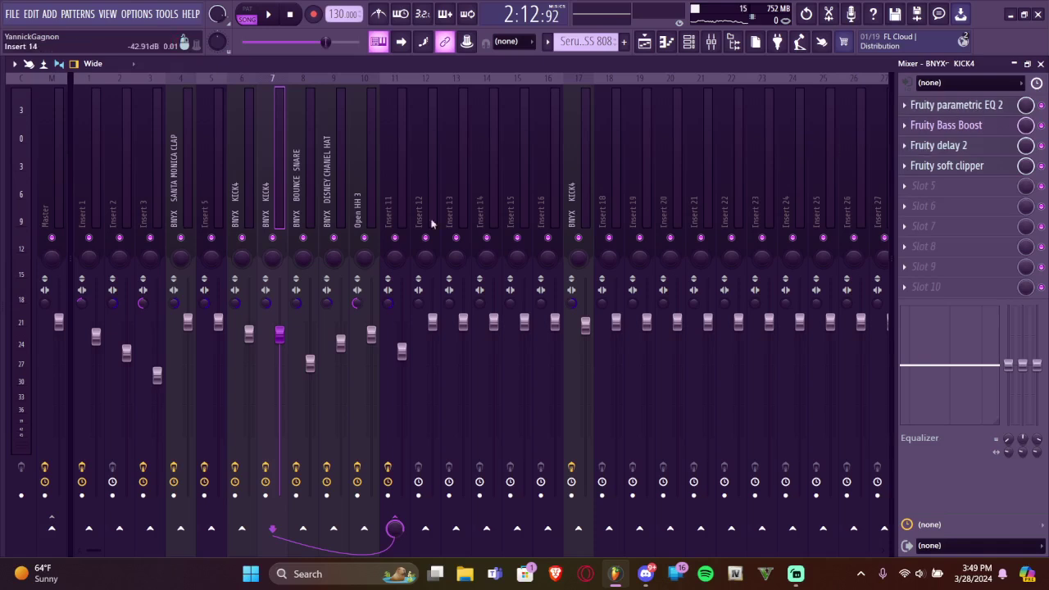
{"action": "left_click", "coordinate": [963, 109]}
{"action": "key", "text": "space"}
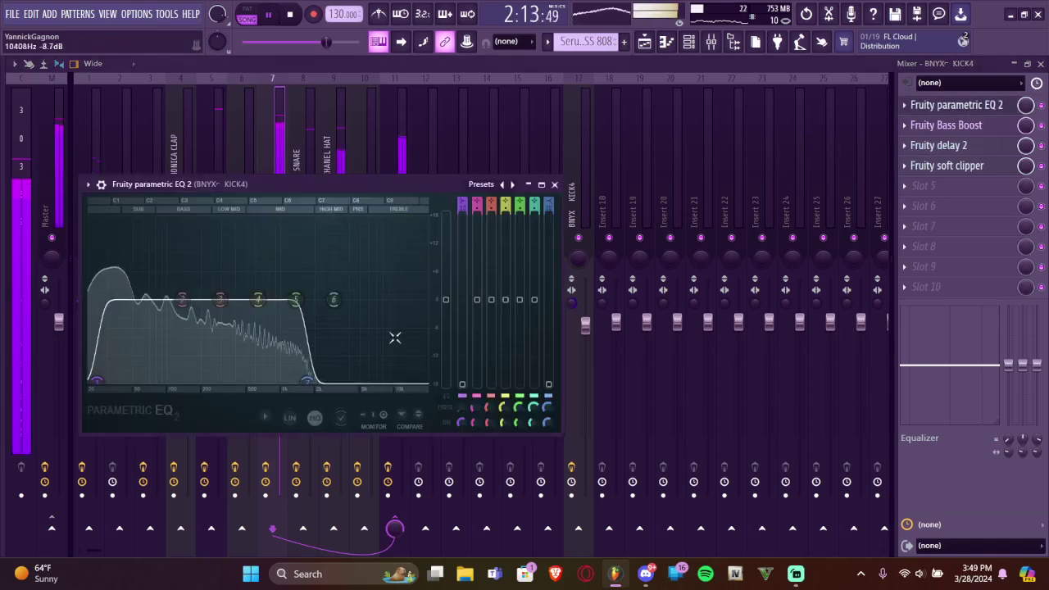
{"action": "left_click_drag", "start_coordinate": [258, 299], "coordinate": [271, 282]}
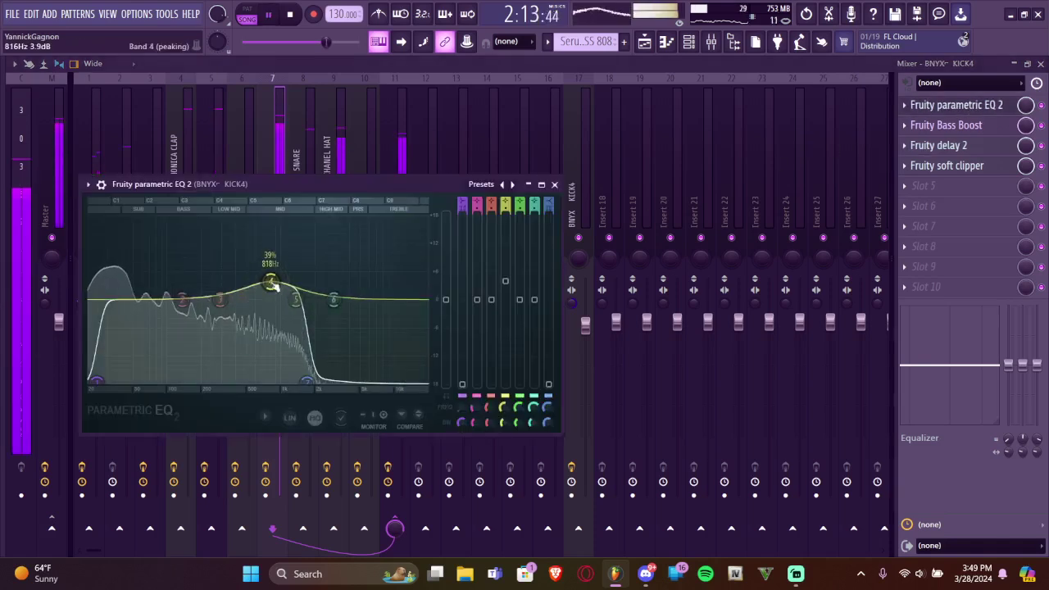
{"action": "left_click", "coordinate": [555, 185]}
In the EQ on mixer track 6 (KICK4), boost band 2 slightly at 122 Hz and lower the band 7 high cut to just above 1 kHz
{"action": "left_click", "coordinate": [248, 185]}
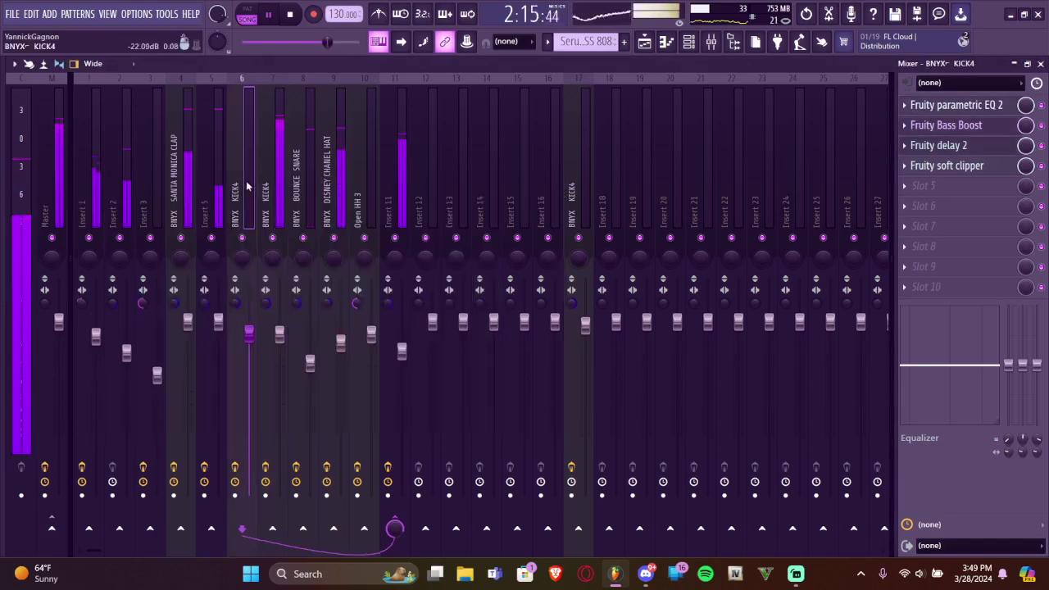
{"action": "left_click", "coordinate": [956, 109]}
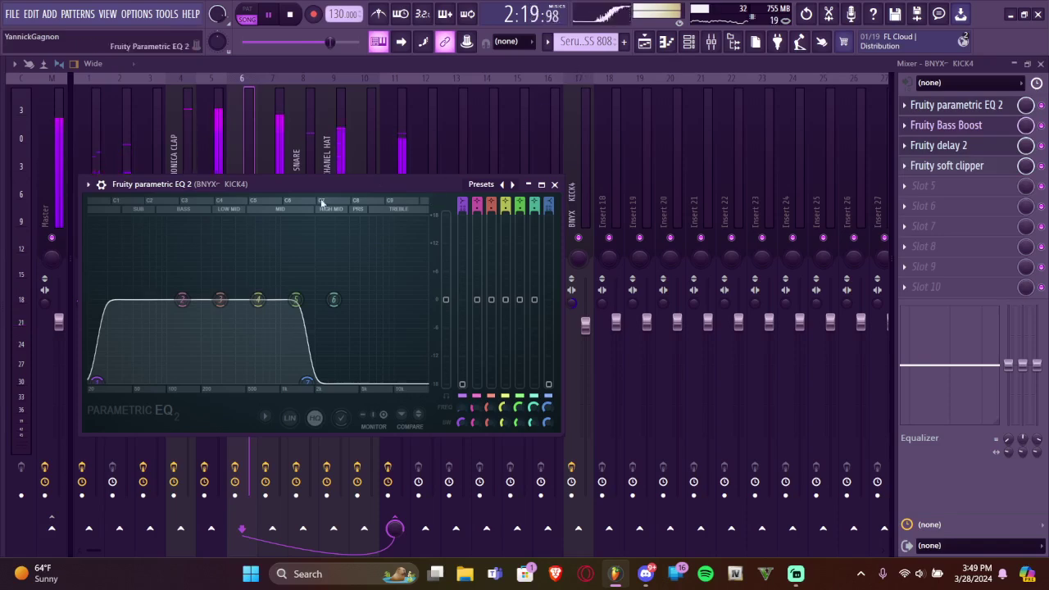
{"action": "left_click_drag", "start_coordinate": [309, 365], "coordinate": [385, 389]}
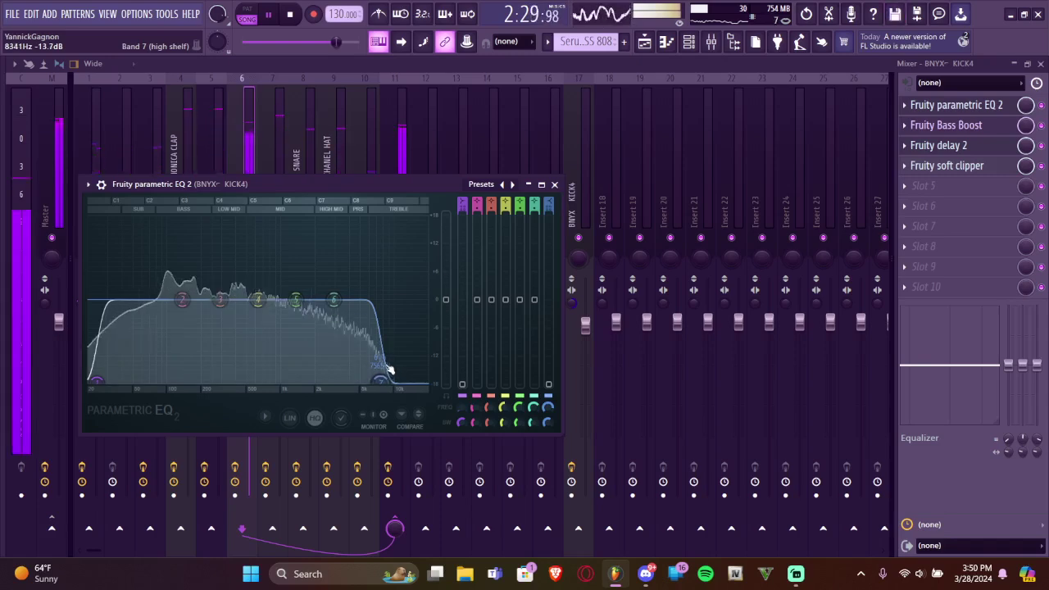
{"action": "left_click_drag", "start_coordinate": [384, 377], "coordinate": [371, 377]}
{"action": "left_click_drag", "start_coordinate": [179, 311], "coordinate": [173, 297]}
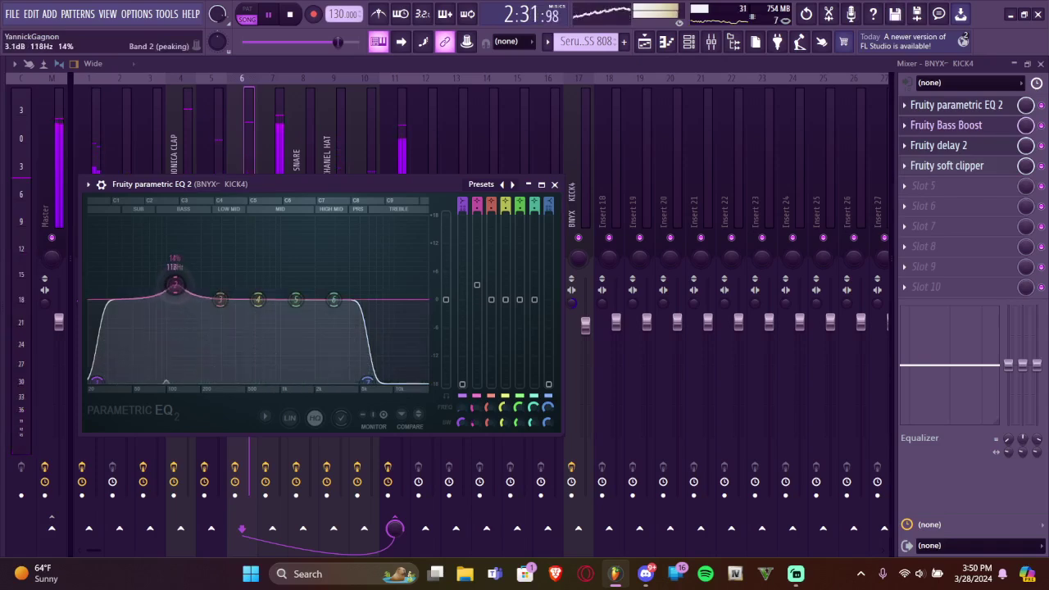
{"action": "left_click_drag", "start_coordinate": [366, 379], "coordinate": [300, 379]}
{"action": "left_click_drag", "start_coordinate": [175, 282], "coordinate": [178, 290]}
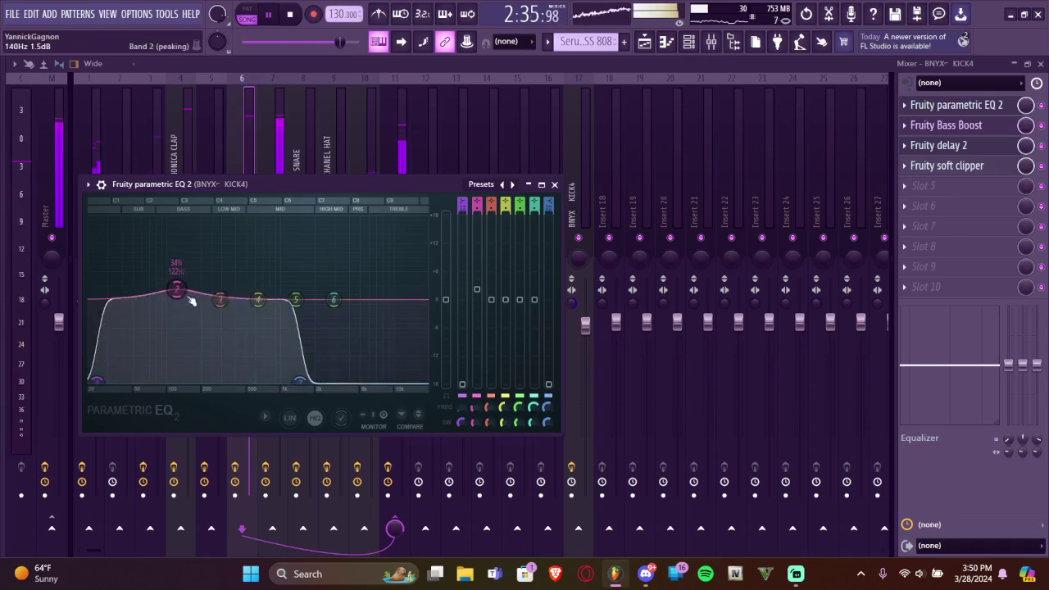
{"action": "left_click", "coordinate": [556, 184]}
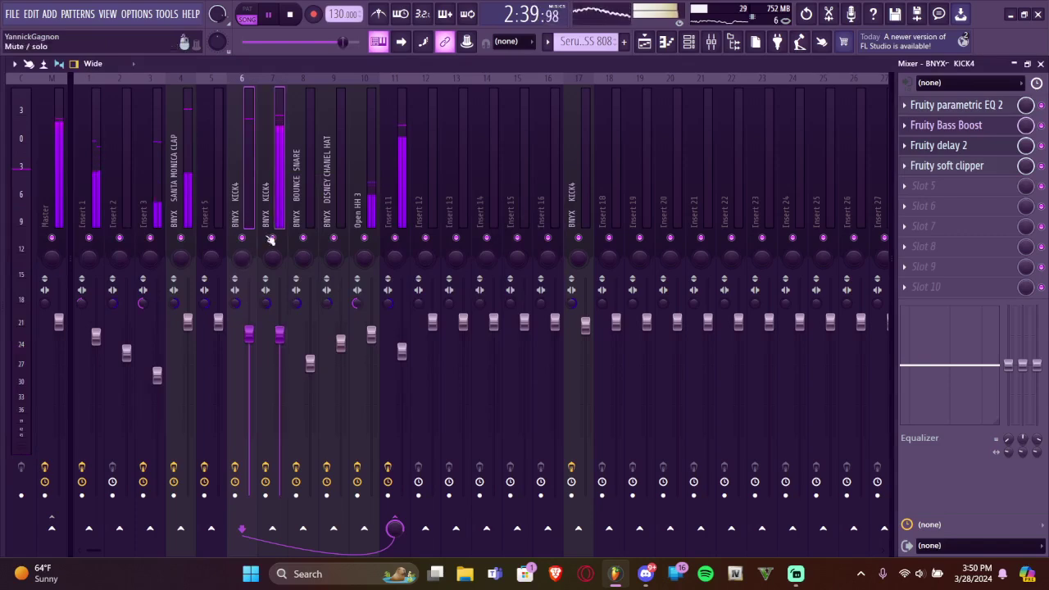
Audition the Insert 11 bus in solo and with mixer track 7 (KICK4)
{"action": "left_click", "coordinate": [211, 155]}
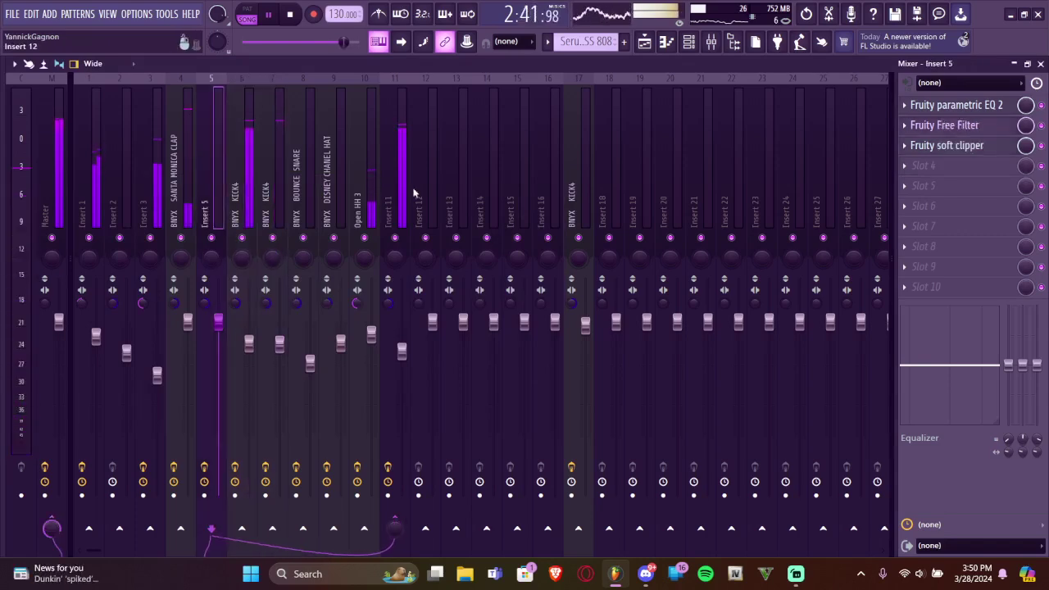
{"action": "right_click", "coordinate": [397, 210]}
{"action": "left_click", "coordinate": [398, 246]}
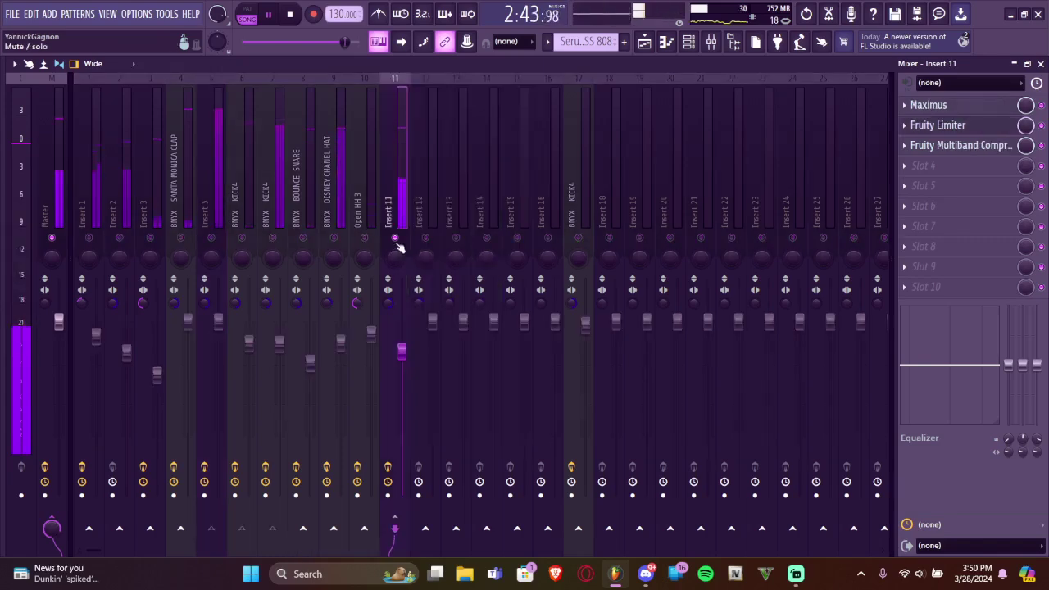
{"action": "right_click", "coordinate": [395, 239]}
{"action": "left_click", "coordinate": [242, 238]}
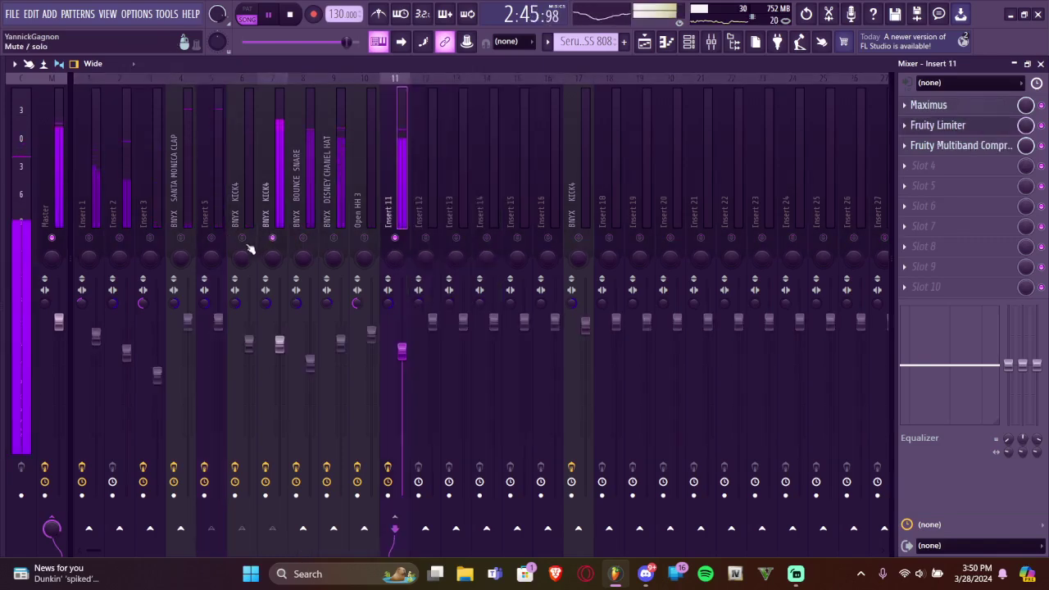
{"action": "left_click", "coordinate": [273, 238]}
Isolate Insert 12 together with Inserts 1, 2 and 3 to hear only the melody tracks
{"action": "right_click", "coordinate": [425, 238]}
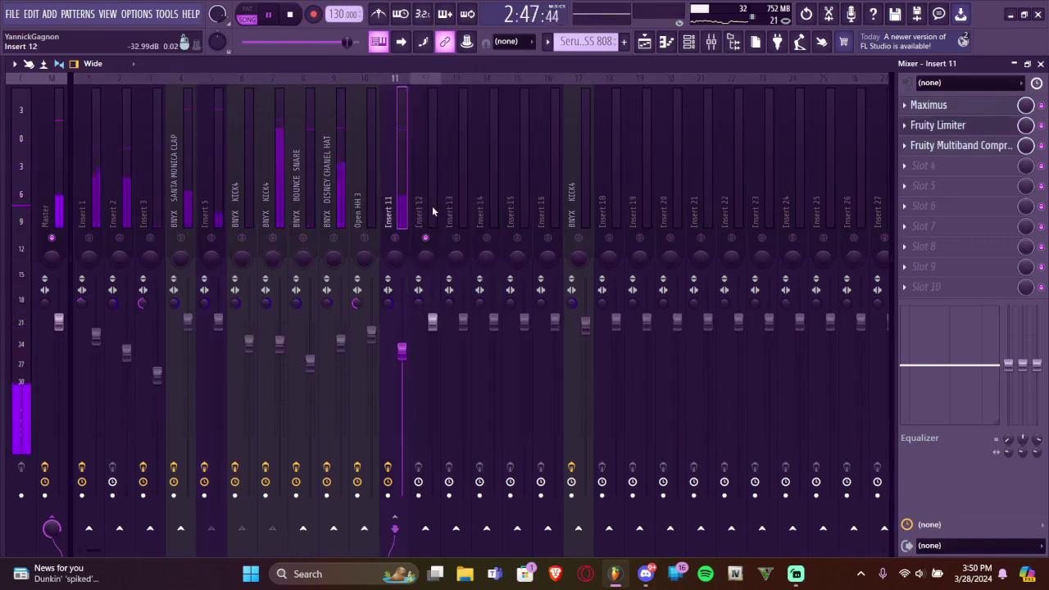
{"action": "left_click", "coordinate": [145, 209]}
{"action": "left_click", "coordinate": [118, 238]}
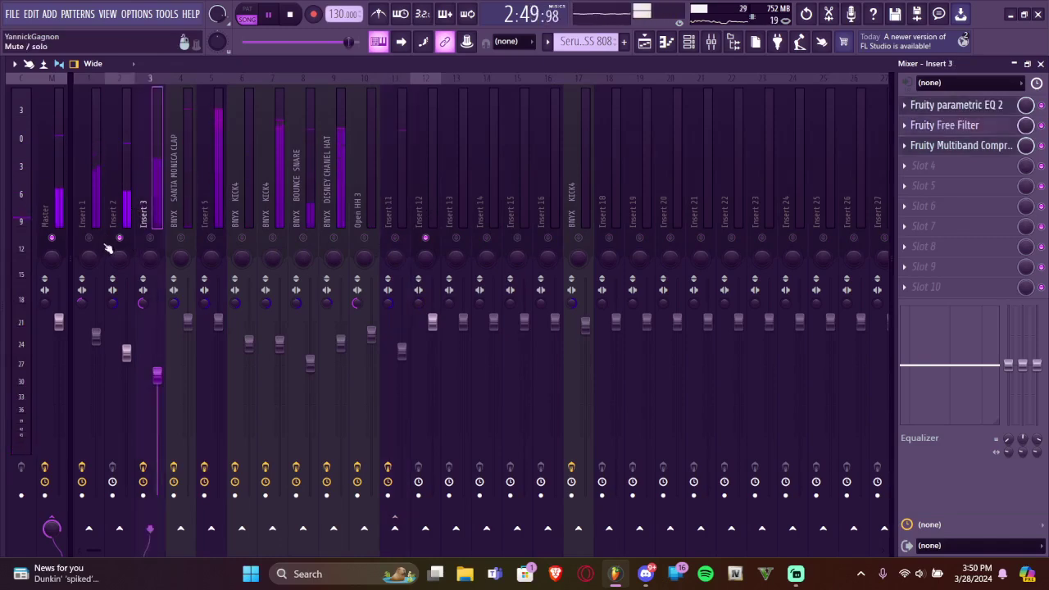
{"action": "left_click", "coordinate": [89, 238]}
{"action": "left_click", "coordinate": [150, 238]}
Route Inserts 1, 2 and 3 only to Insert 12 and clear the solo so all mixer tracks are active
{"action": "left_click", "coordinate": [157, 211], "text": "ctrl+shift"}
{"action": "left_click", "coordinate": [127, 211], "text": "ctrl+shift"}
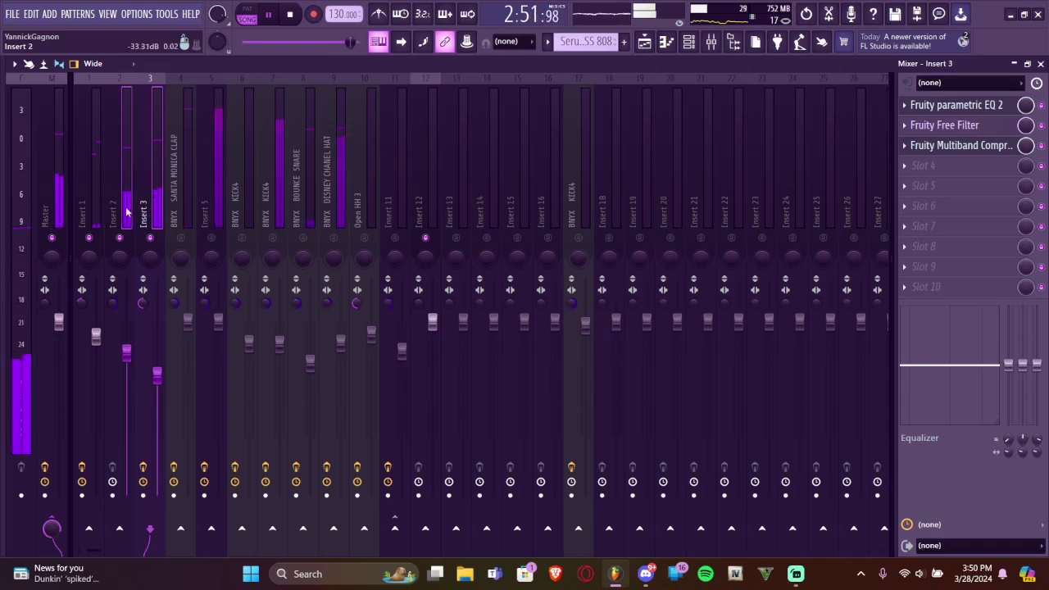
{"action": "key", "text": "space"}
{"action": "right_click", "coordinate": [425, 528]}
{"action": "left_click", "coordinate": [442, 513]}
{"action": "left_click", "coordinate": [432, 215]}
{"action": "right_click", "coordinate": [432, 239]}
{"action": "right_click", "coordinate": [431, 238]}
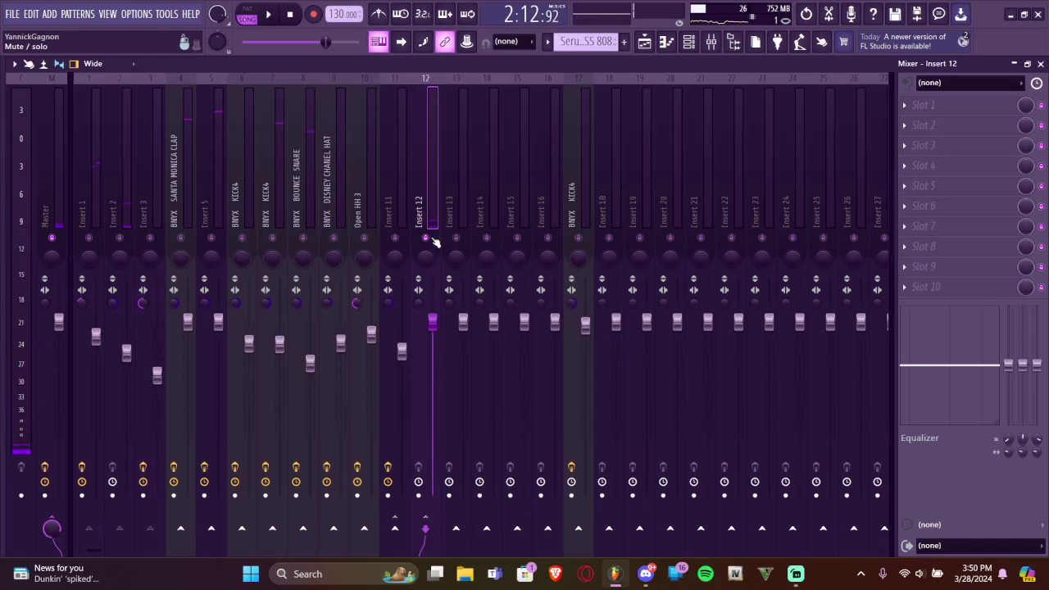
Play the section briefly and sidechain mixer track 7 (KICK4) to Insert 12
{"action": "key", "text": "space"}
{"action": "left_click", "coordinate": [272, 219]}
{"action": "key", "text": "space"}
{"action": "right_click", "coordinate": [427, 527]}
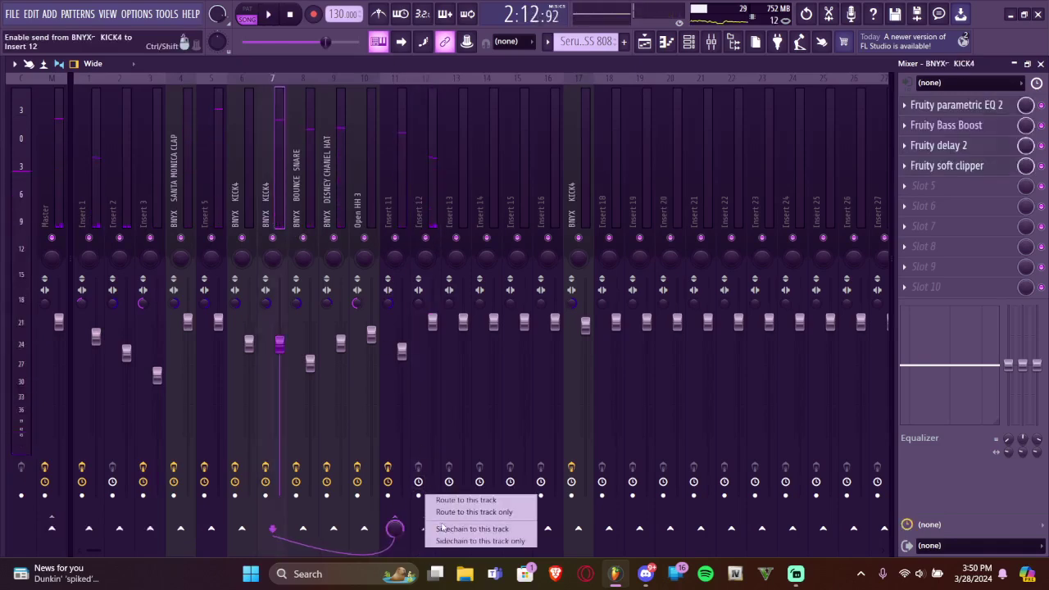
{"action": "left_click", "coordinate": [443, 530]}
Add a Fruity Limiter to the first effect slot of Insert 12 and reposition its window
{"action": "left_click", "coordinate": [429, 246]}
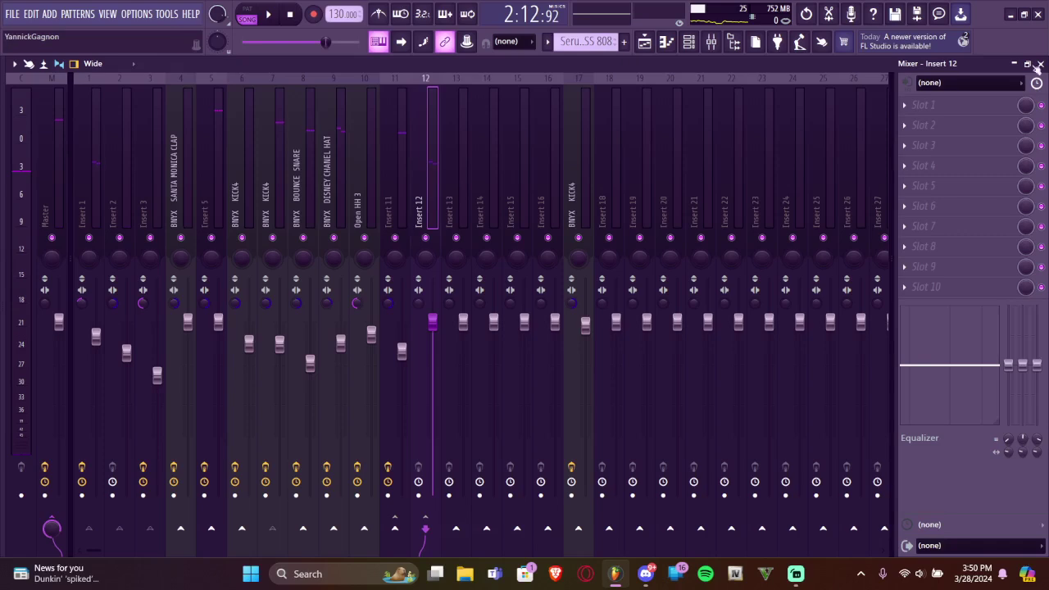
{"action": "left_click", "coordinate": [958, 104]}
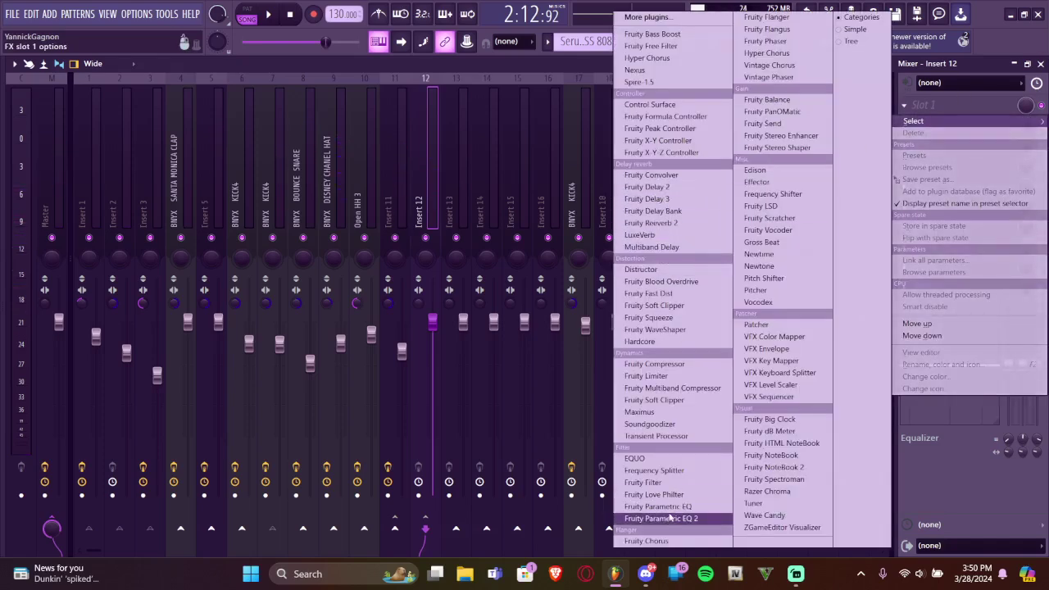
{"action": "left_click", "coordinate": [648, 376]}
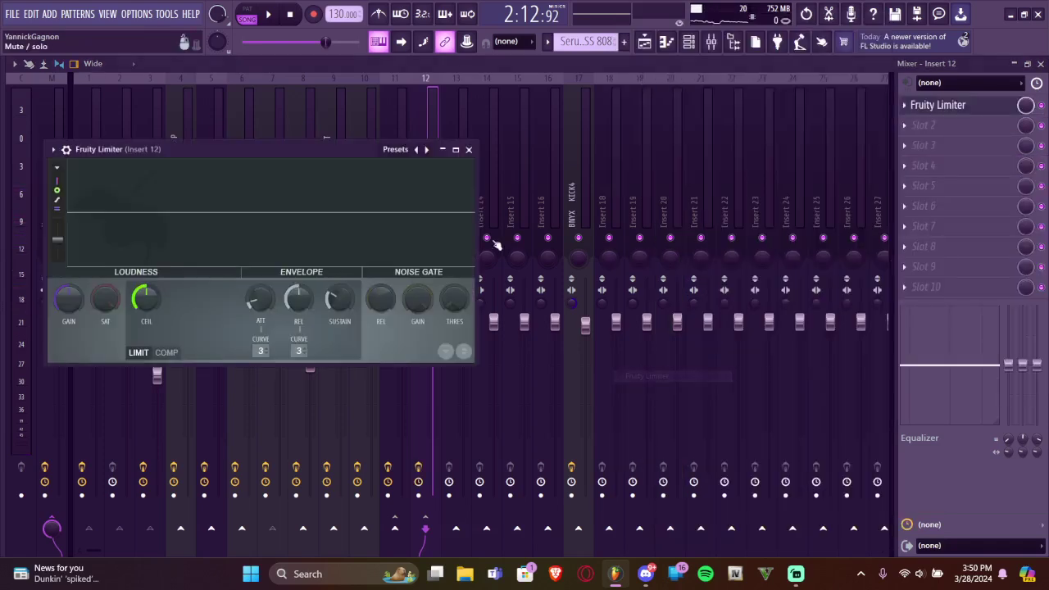
{"action": "left_click_drag", "start_coordinate": [367, 150], "coordinate": [447, 314]}
During playback, bypass the Fruity Multiband Compressor on Insert 11 and set its fader to about -1.0 dB (96%)
{"action": "key", "text": "space"}
{"action": "left_click", "coordinate": [402, 218]}
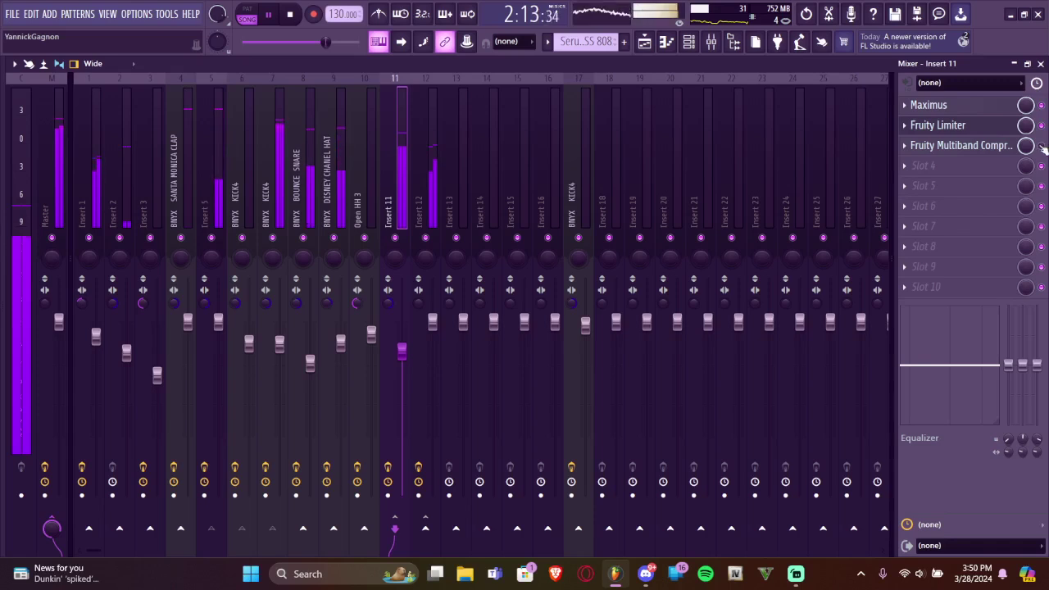
{"action": "right_click", "coordinate": [400, 333]}
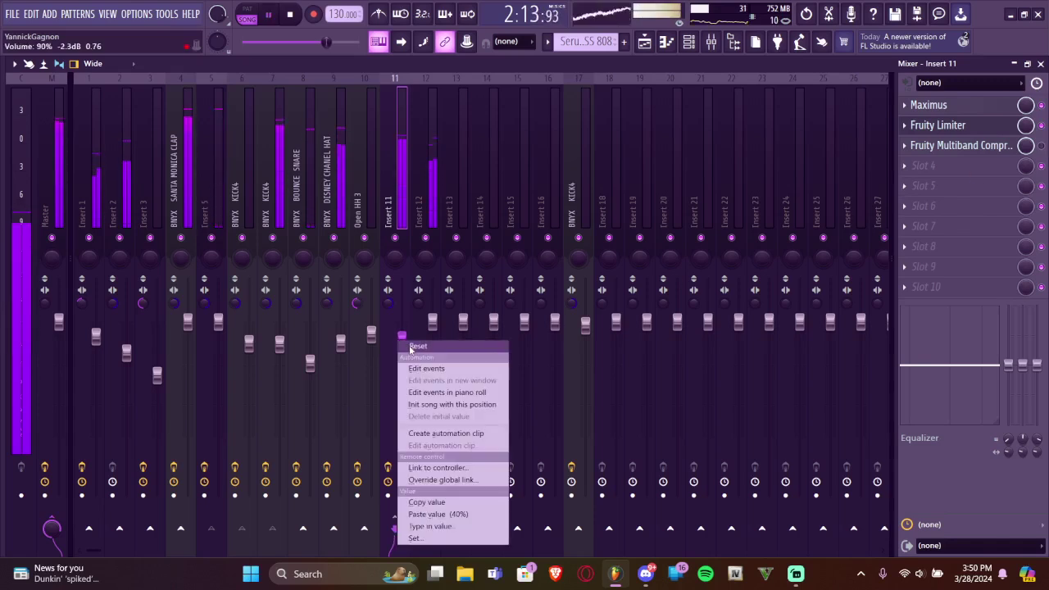
{"action": "left_click", "coordinate": [408, 338]}
{"action": "left_click_drag", "start_coordinate": [402, 323], "coordinate": [402, 329]}
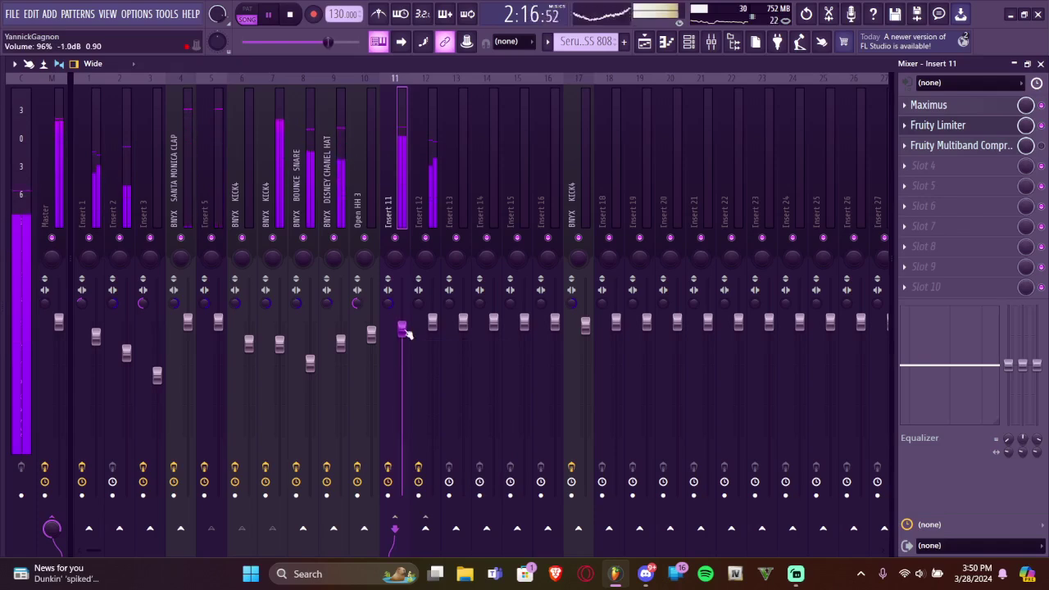
Reopen the Fruity Limiter on Insert 12 with the section playing and move its window clear of the mixer faders
{"action": "left_click", "coordinate": [424, 209]}
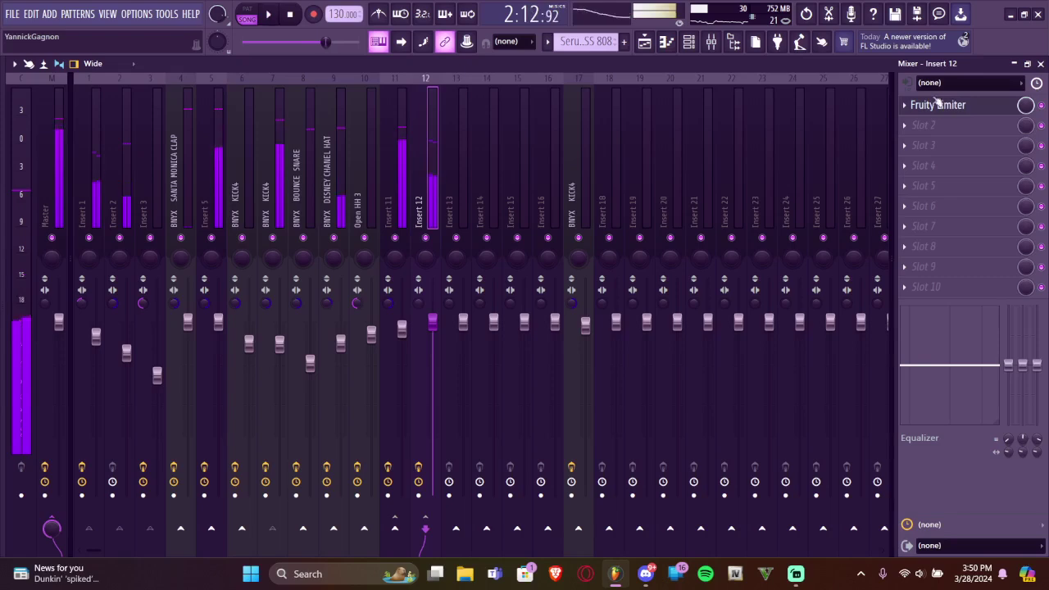
{"action": "right_click", "coordinate": [932, 106]}
{"action": "left_click", "coordinate": [854, 144]}
{"action": "left_click", "coordinate": [966, 108]}
{"action": "key", "text": "space"}
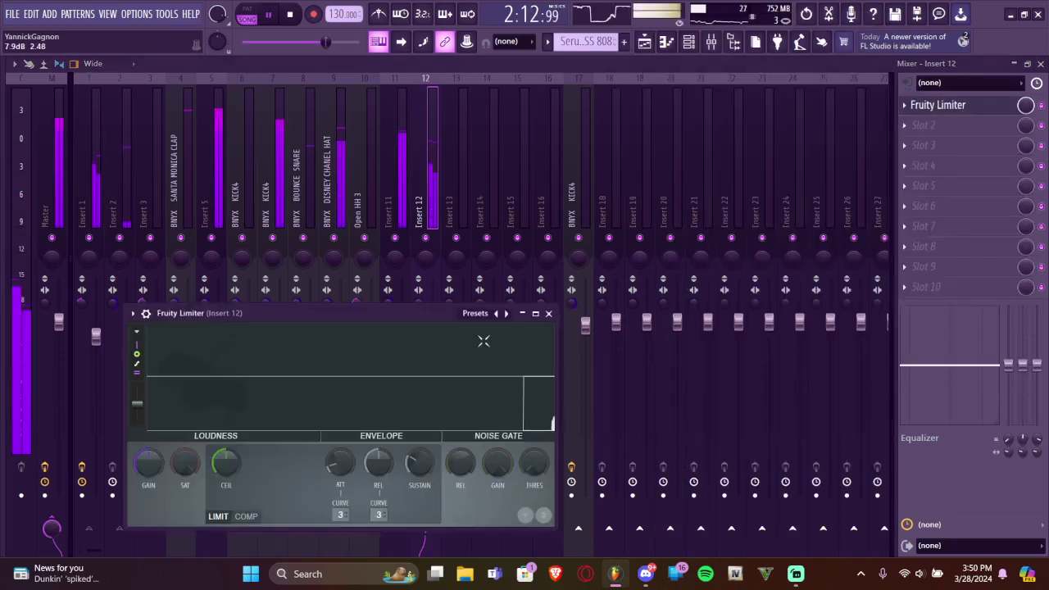
{"action": "left_click_drag", "start_coordinate": [404, 314], "coordinate": [408, 125]}
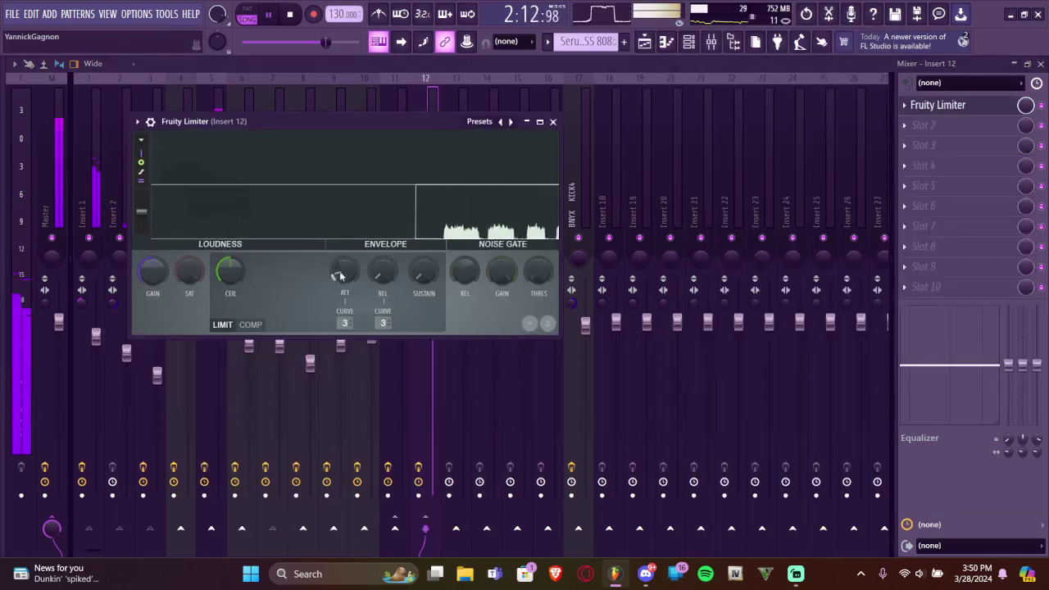
Switch the Fruity Limiter to compressor mode, lower its threshold, set the knee to 100% and raise the ratio
{"action": "left_click", "coordinate": [250, 325]}
{"action": "left_click_drag", "start_coordinate": [227, 276], "coordinate": [228, 294]}
{"action": "left_click_drag", "start_coordinate": [266, 273], "coordinate": [267, 220]}
{"action": "left_click_drag", "start_coordinate": [300, 271], "coordinate": [300, 220]}
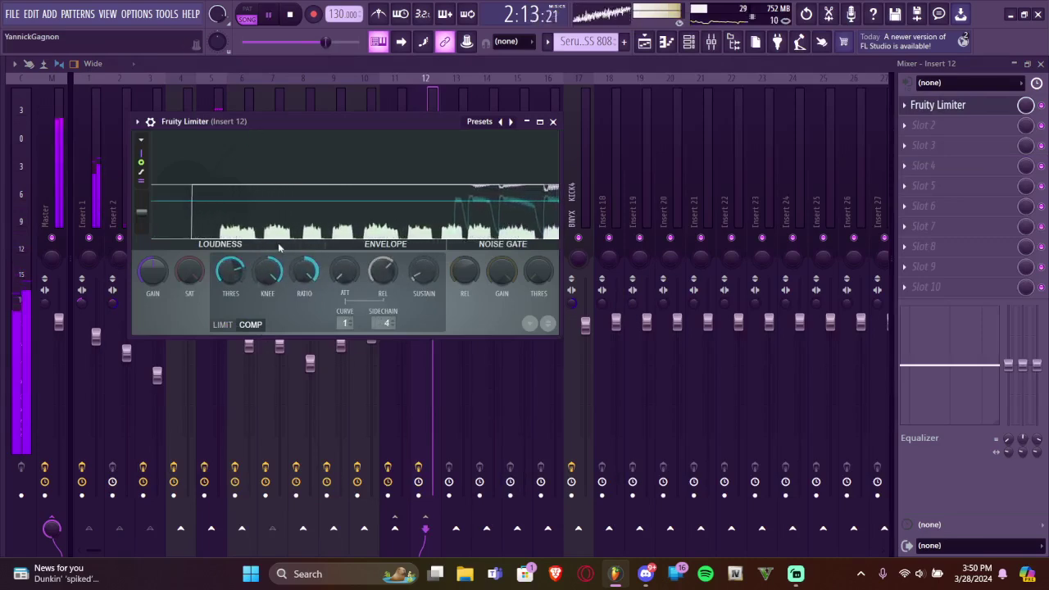
Set the compressor's sidechain source to 4 and restart playback to hear the melody ducking under the kick
{"action": "right_click", "coordinate": [391, 323]}
{"action": "left_click", "coordinate": [445, 380]}
{"action": "key", "text": "space"}
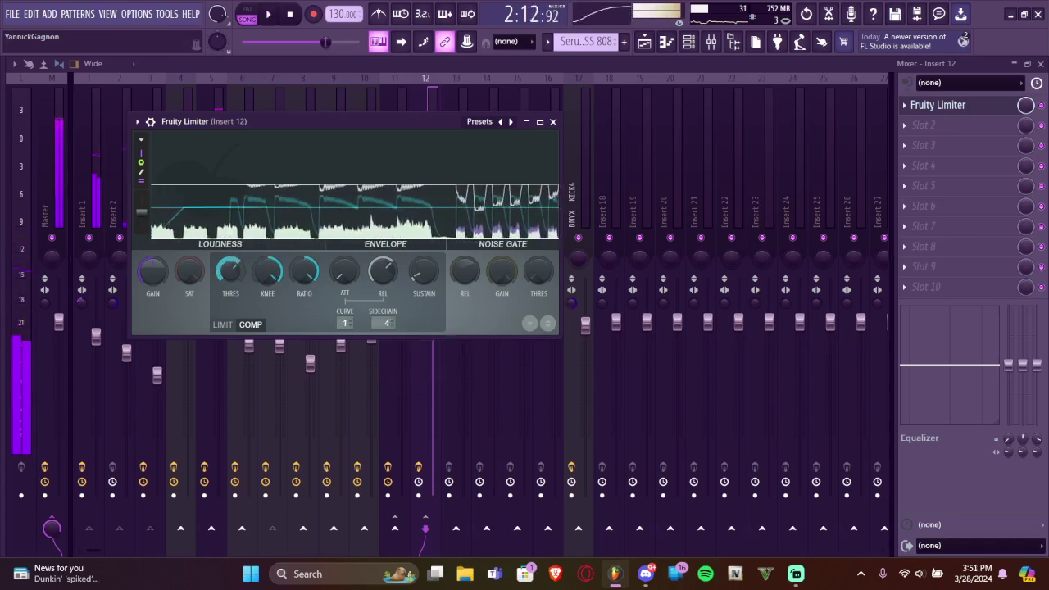
{"action": "key", "text": "space"}
{"action": "key", "text": "space"}
{"action": "key", "text": "space"}
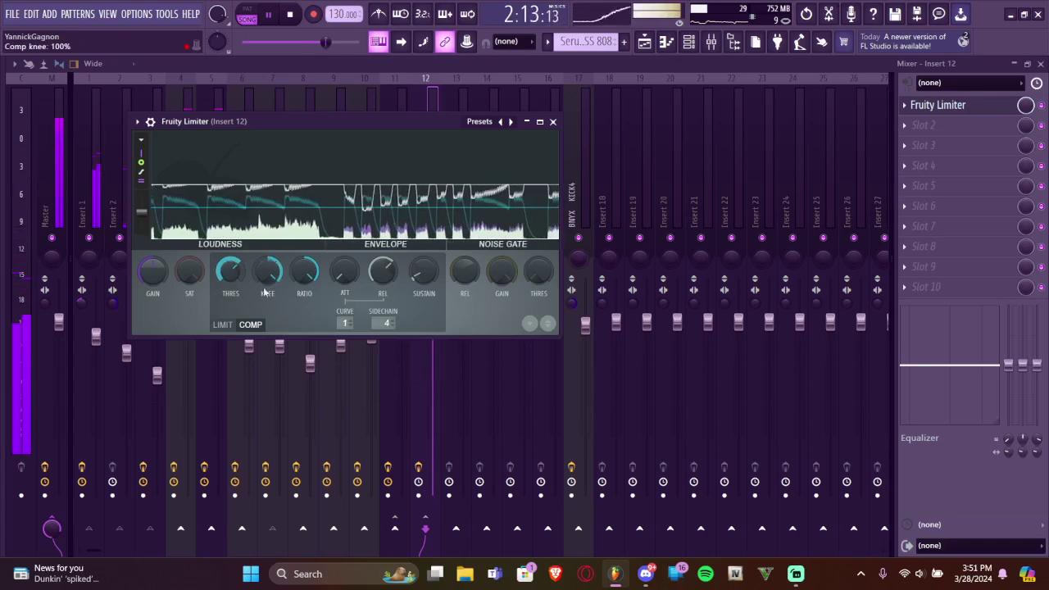
Add a Fruity Multiband Compressor after the limiter on Insert 12 and load its "2.4 no LIMITER" preset
{"action": "left_click_drag", "start_coordinate": [380, 121], "coordinate": [232, 282]}
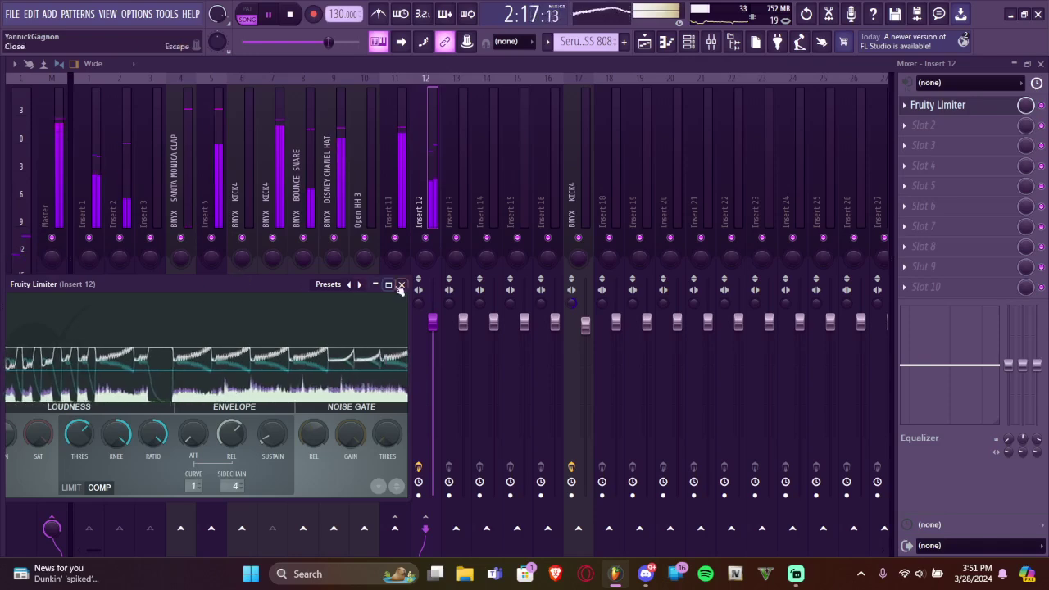
{"action": "left_click", "coordinate": [918, 125]}
{"action": "mouse_move", "coordinate": [913, 141]}
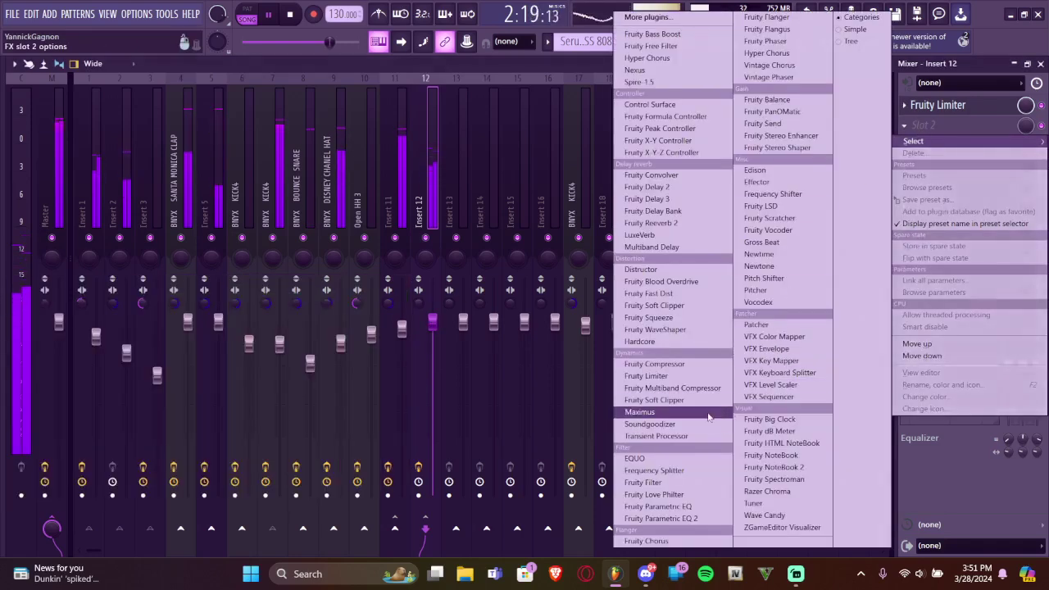
{"action": "left_click", "coordinate": [677, 388]}
{"action": "left_click", "coordinate": [546, 166]}
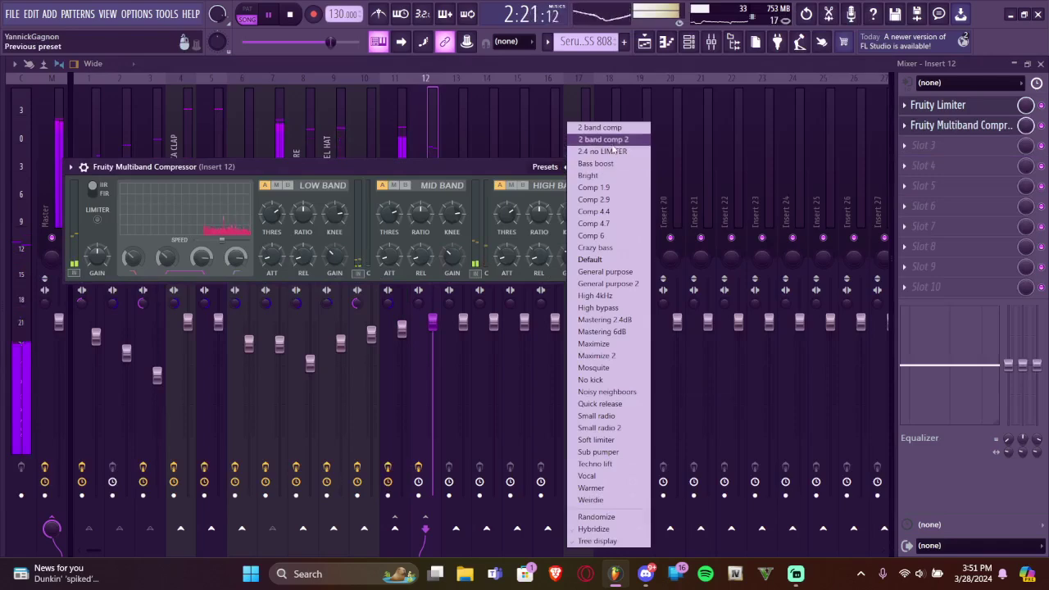
{"action": "left_click", "coordinate": [610, 152]}
{"action": "left_click", "coordinate": [608, 167]}
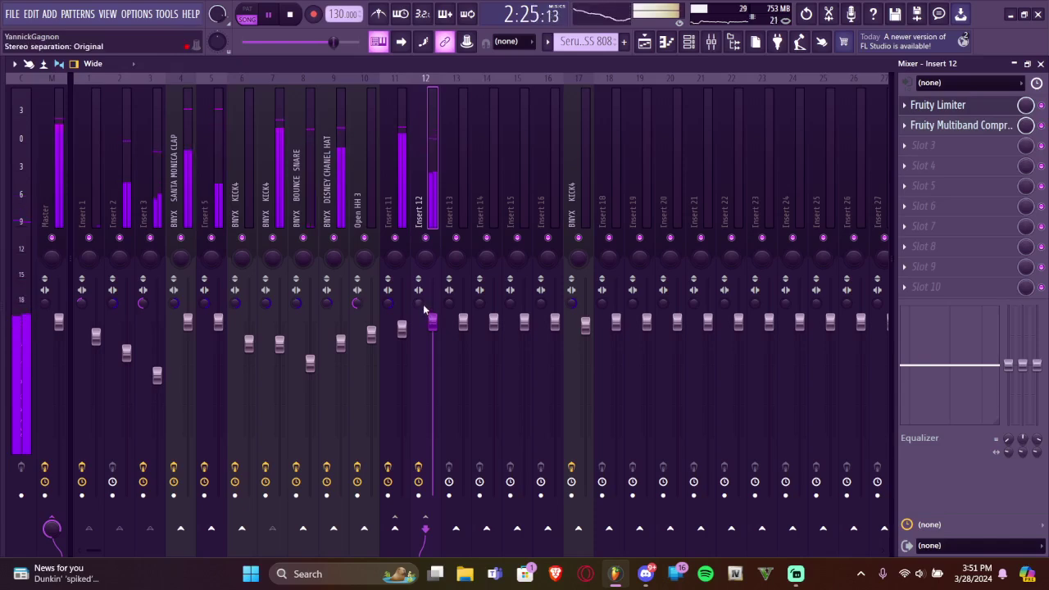
Adjust the Insert 12 Fruity Limiter's release, set its threshold to -8.4 dB, and slightly raise the Insert 12 fader during playback
{"action": "left_click", "coordinate": [937, 105]}
{"action": "left_click_drag", "start_coordinate": [212, 296], "coordinate": [357, 250]}
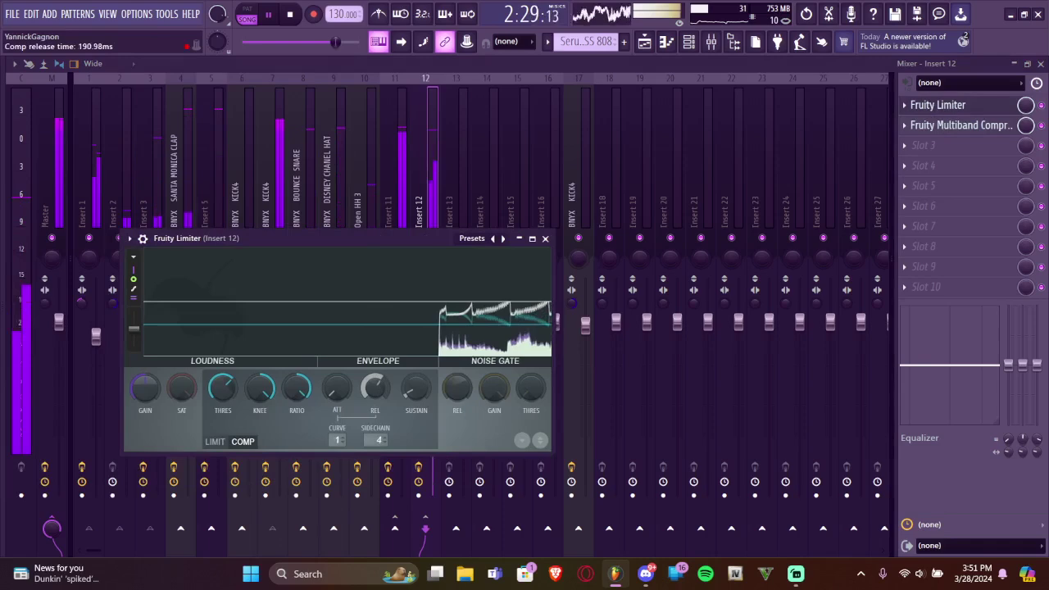
{"action": "key", "text": "space"}
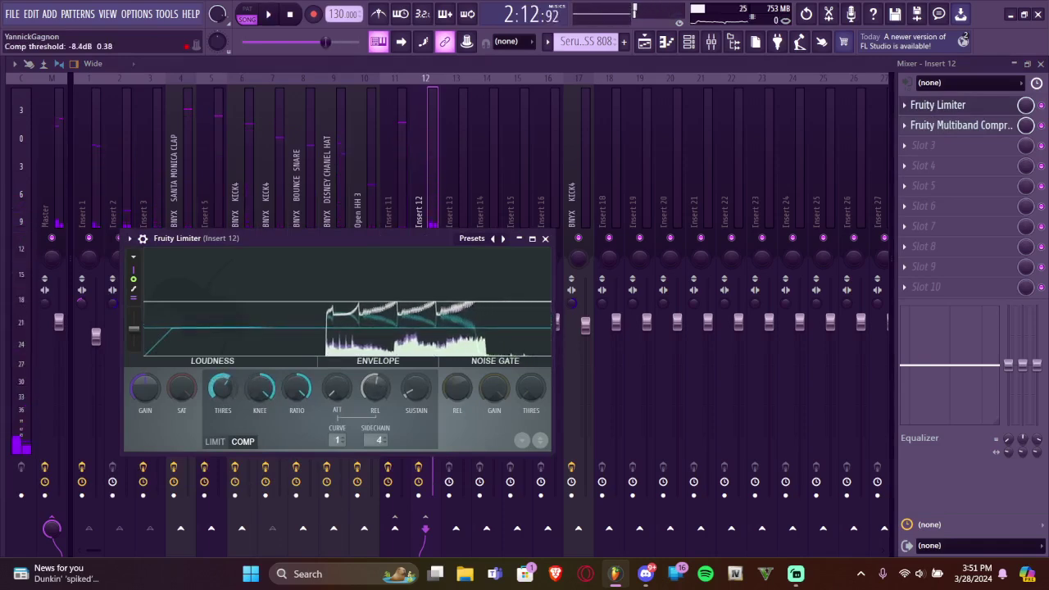
{"action": "key", "text": "space"}
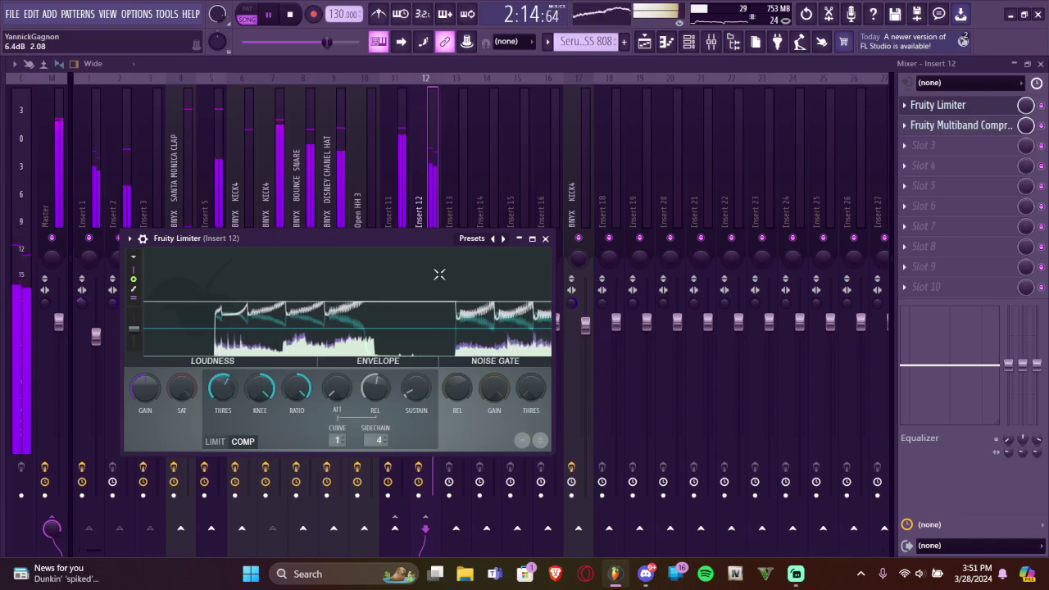
{"action": "left_click", "coordinate": [545, 238]}
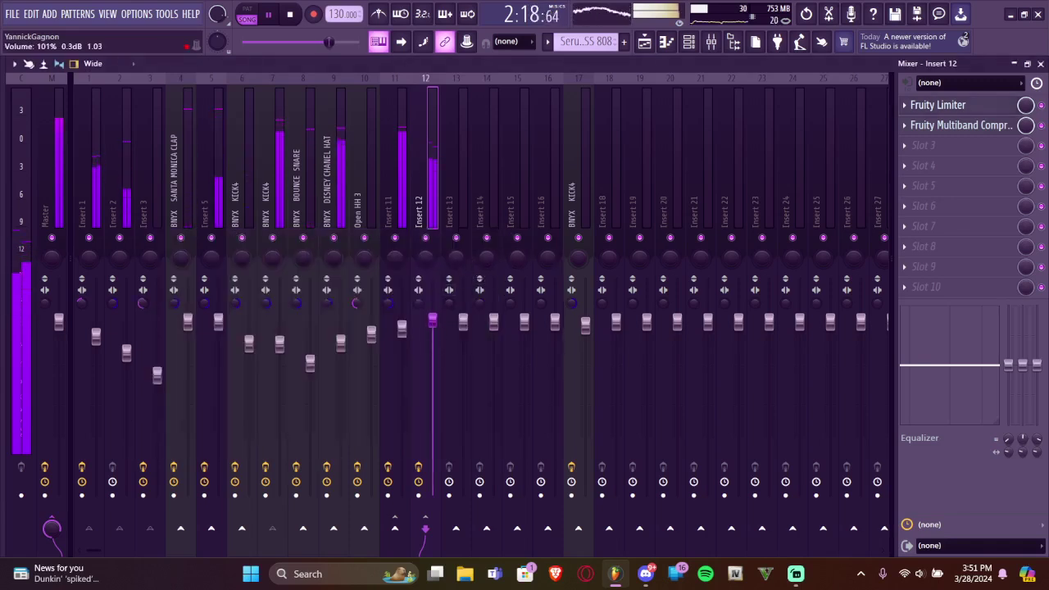
Play the arrangement in the playlist, set the project tempo to 135 BPM and dismiss the Malwarebytes notification
{"action": "left_click", "coordinate": [647, 43]}
{"action": "key", "text": "space"}
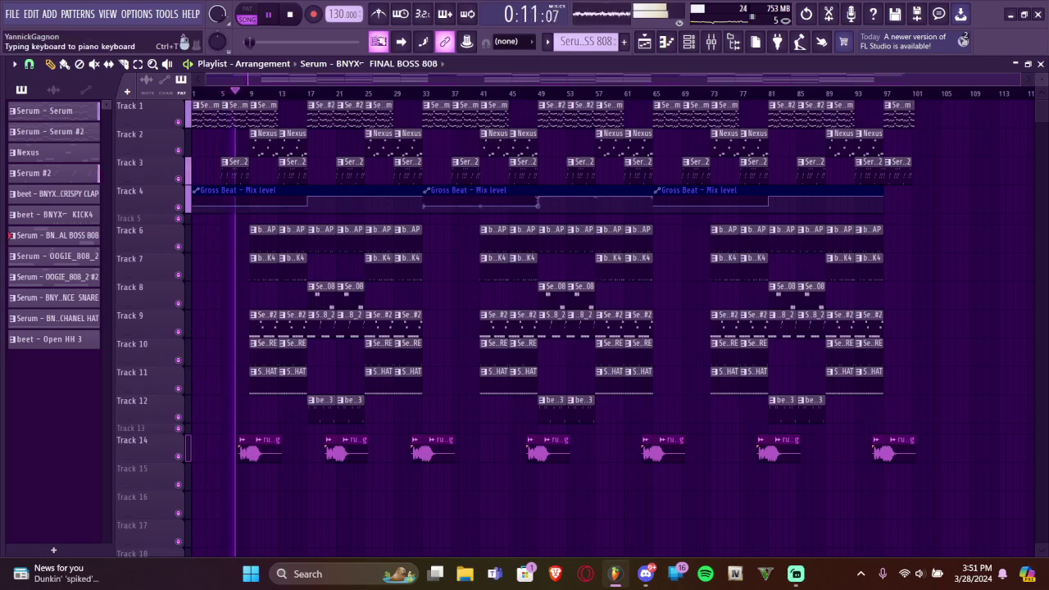
{"action": "left_click_drag", "start_coordinate": [337, 14], "coordinate": [337, 10]}
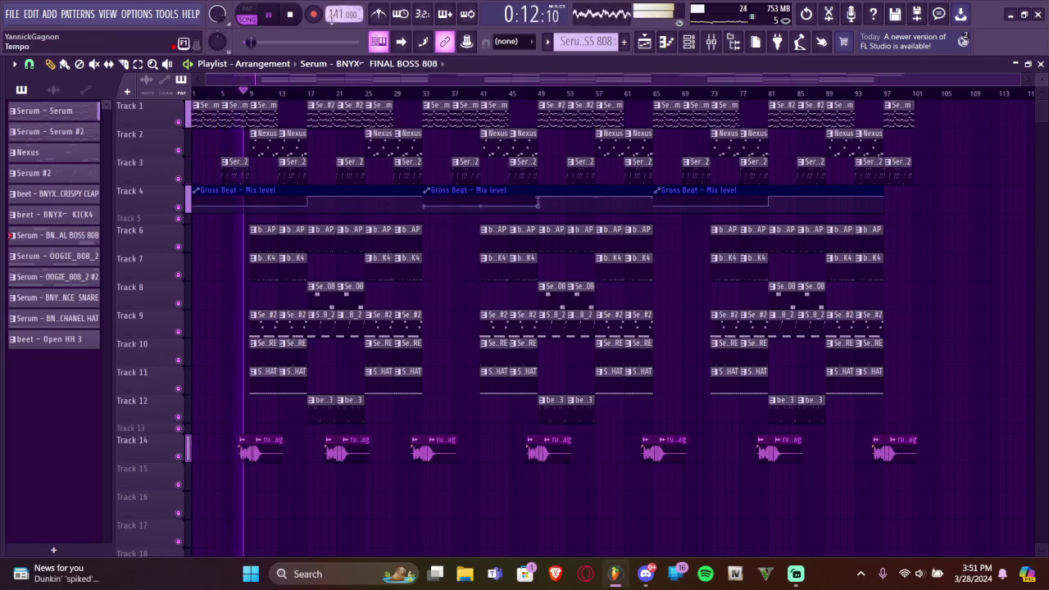
{"action": "left_click_drag", "start_coordinate": [216, 42], "coordinate": [216, 56]}
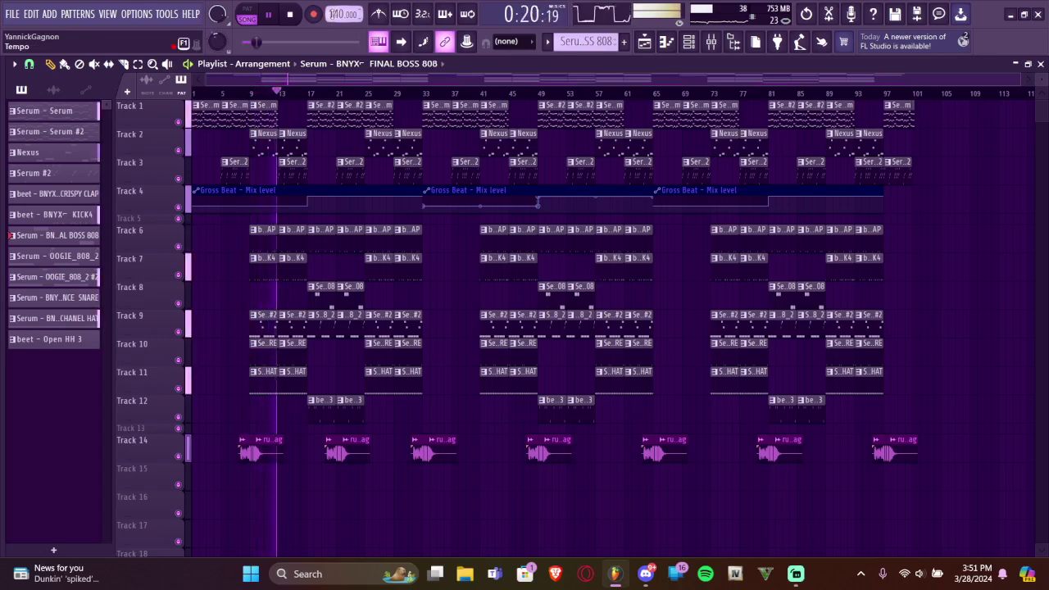
{"action": "mouse_move", "coordinate": [328, 18]}
{"action": "left_mouse_down"}
{"action": "mouse_move", "coordinate": [328, 41]}
{"action": "mouse_move", "coordinate": [328, 15]}
{"action": "left_mouse_up"}
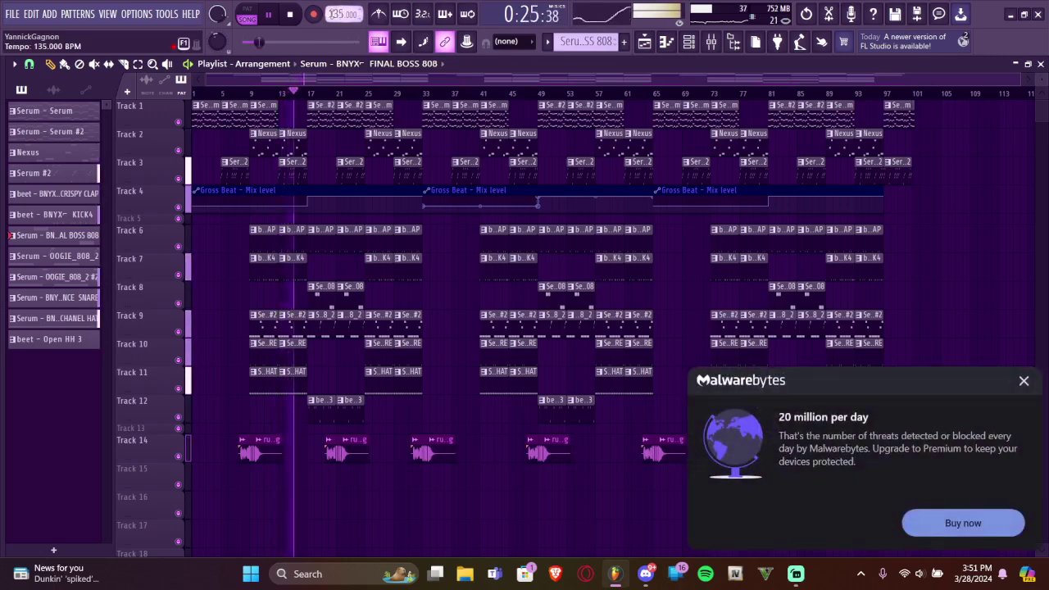
{"action": "left_click", "coordinate": [1023, 383]}
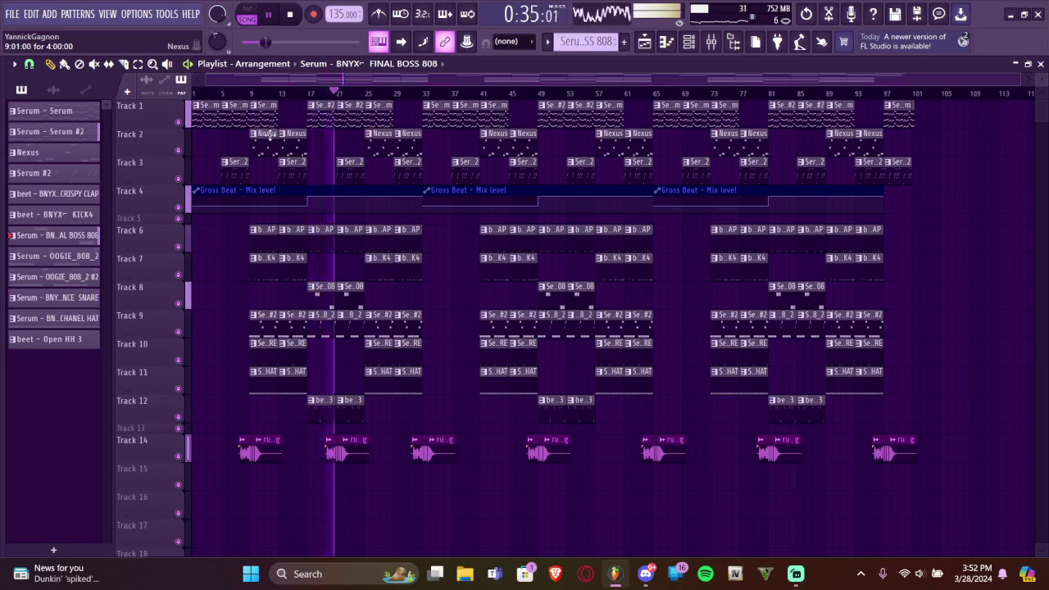
On the SANTA MONICA CLAP mixer track, set the Fruity Free Filter frequency to 2500 Hz and lower the Fruity Reeverb 2 mix level
{"action": "key", "text": "F9"}
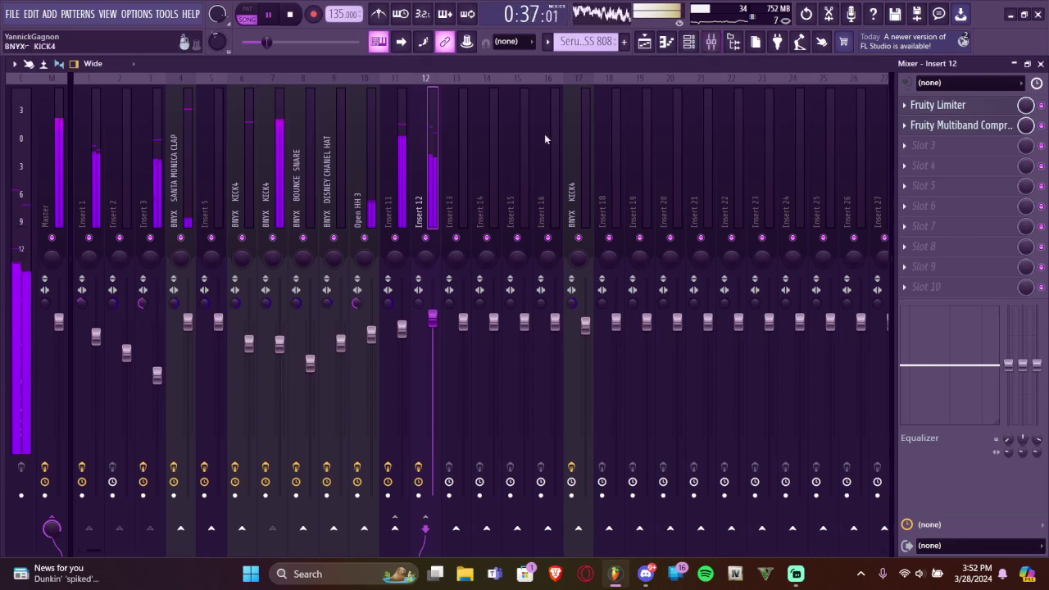
{"action": "left_click", "coordinate": [181, 164]}
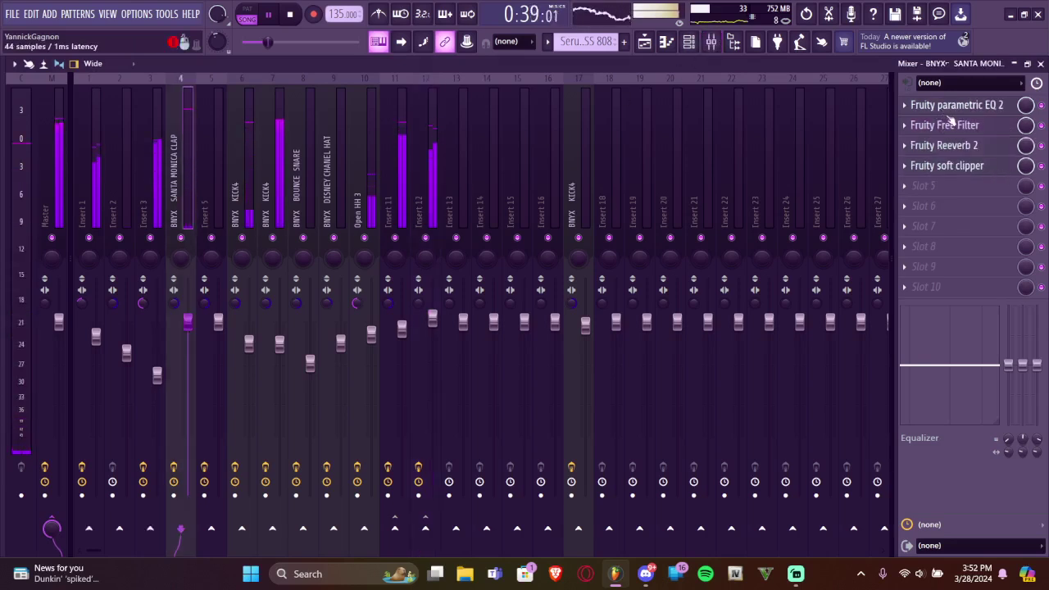
{"action": "left_click", "coordinate": [947, 126]}
{"action": "left_click_drag", "start_coordinate": [267, 264], "coordinate": [267, 271]}
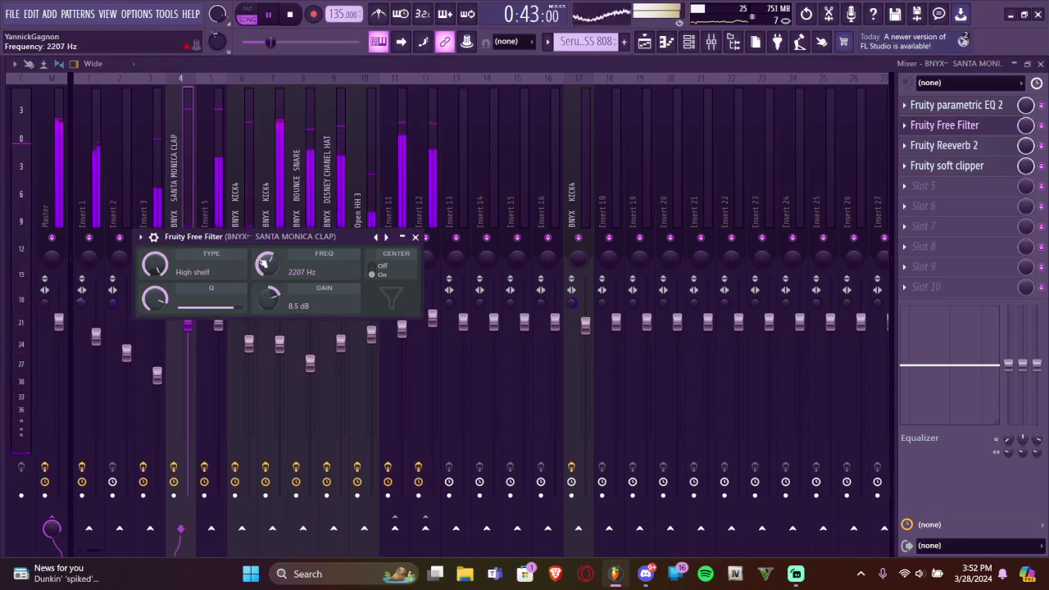
{"action": "left_click_drag", "start_coordinate": [265, 263], "coordinate": [265, 260]}
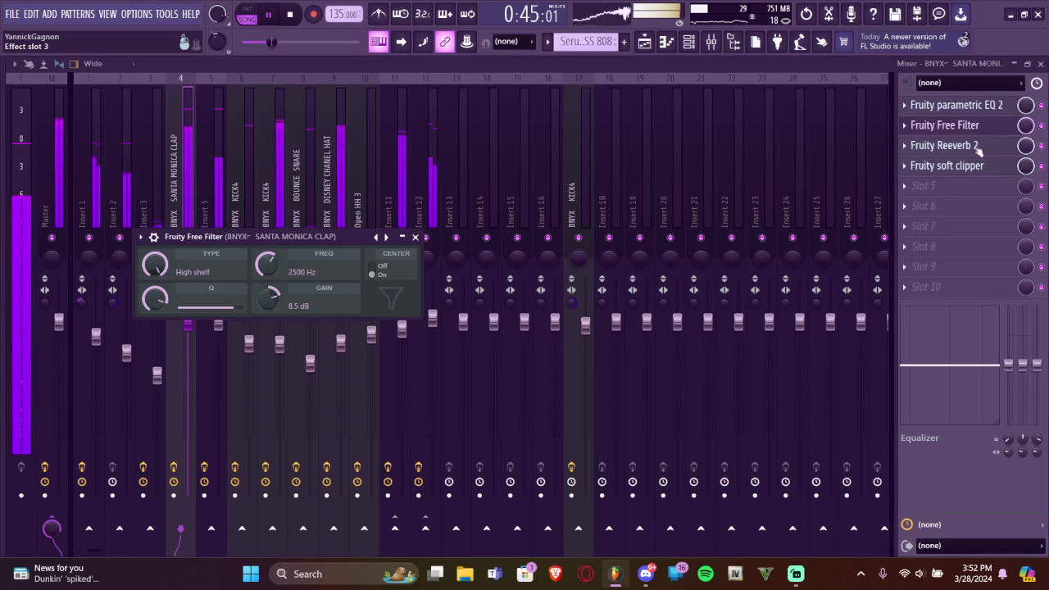
{"action": "left_click", "coordinate": [951, 146]}
{"action": "left_click", "coordinate": [960, 149]}
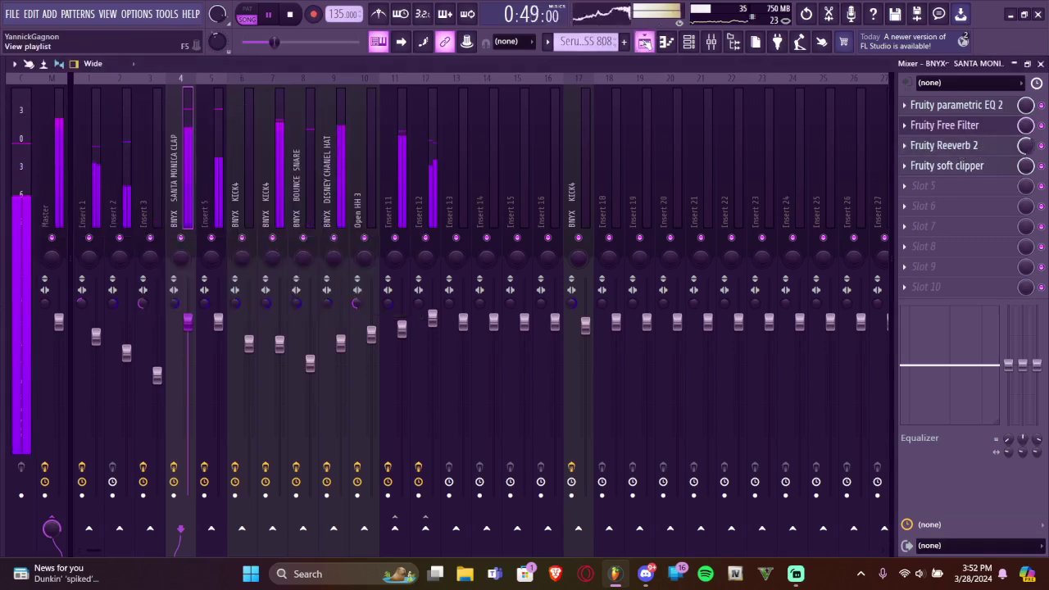
Copy the two Open HH 3 clips at bar 17 on Track 12 to bar 33, leaving bars 25 to 32 empty
{"action": "left_click", "coordinate": [644, 45]}
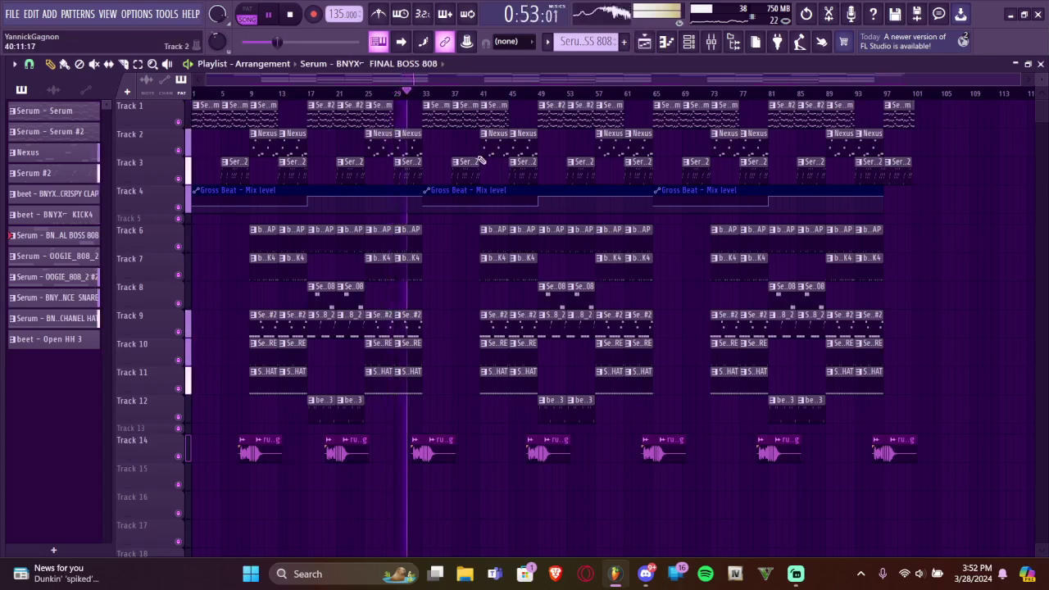
{"action": "scroll", "coordinate": [354, 414], "scroll_direction": "up", "scroll_amount": 3}
{"action": "left_click_drag", "start_coordinate": [354, 413], "coordinate": [307, 411]}
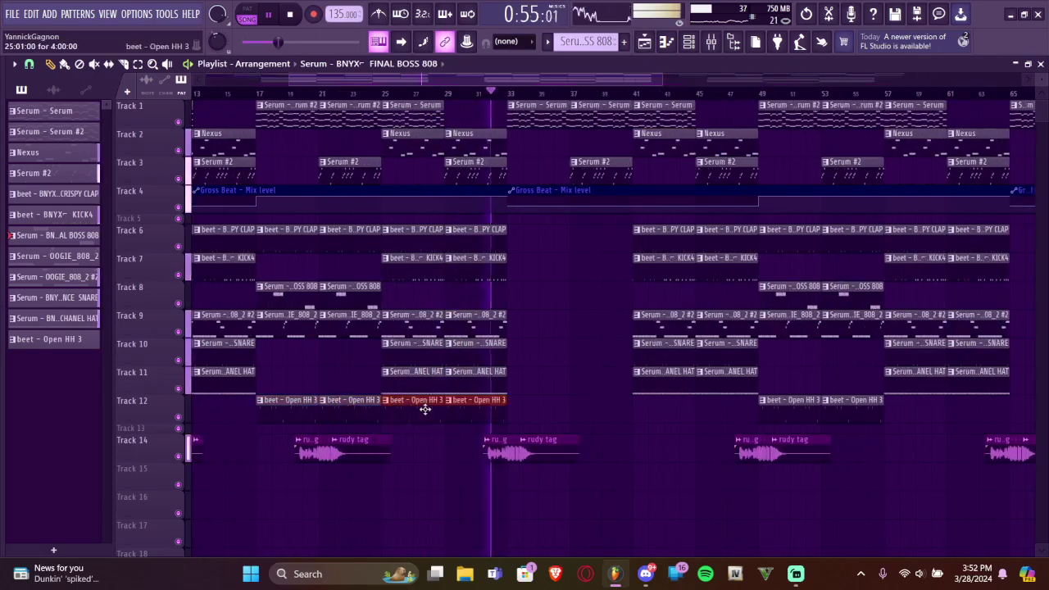
{"action": "key", "text": "ctrl+b"}
{"action": "key", "text": "ctrl+b"}
{"action": "right_click", "coordinate": [417, 409]}
{"action": "right_click", "coordinate": [477, 414]}
Copy the two Open HH 3 clips at bar 49 on Track 12 to bar 65, leaving bars 57 to 64 empty
{"action": "scroll", "coordinate": [489, 410], "scroll_direction": "down", "scroll_amount": 3}
{"action": "left_click_drag", "start_coordinate": [607, 408], "coordinate": [696, 406]}
{"action": "key", "text": "ctrl+b"}
{"action": "key", "text": "ctrl+b"}
{"action": "right_click", "coordinate": [707, 408]}
{"action": "right_click", "coordinate": [742, 413]}
{"action": "scroll", "coordinate": [742, 414], "scroll_direction": "down", "scroll_amount": 1}
{"action": "left_click_drag", "start_coordinate": [761, 414], "coordinate": [824, 415]}
{"action": "key", "text": "ctrl+b"}
{"action": "key", "text": "ctrl+b"}
{"action": "right_click", "coordinate": [840, 415]}
{"action": "right_click", "coordinate": [871, 416]}
{"action": "right_click", "coordinate": [898, 415]}
{"action": "right_click", "coordinate": [927, 408]}
Copy the two Open HH 3 clips at bar 17 to bar 1 on Track 12 and briefly play the song's opening
{"action": "left_click_drag", "start_coordinate": [368, 421], "coordinate": [152, 422]}
{"action": "left_click", "coordinate": [271, 425], "text": "ctrl"}
{"action": "key", "text": "space"}
{"action": "key", "text": "space"}
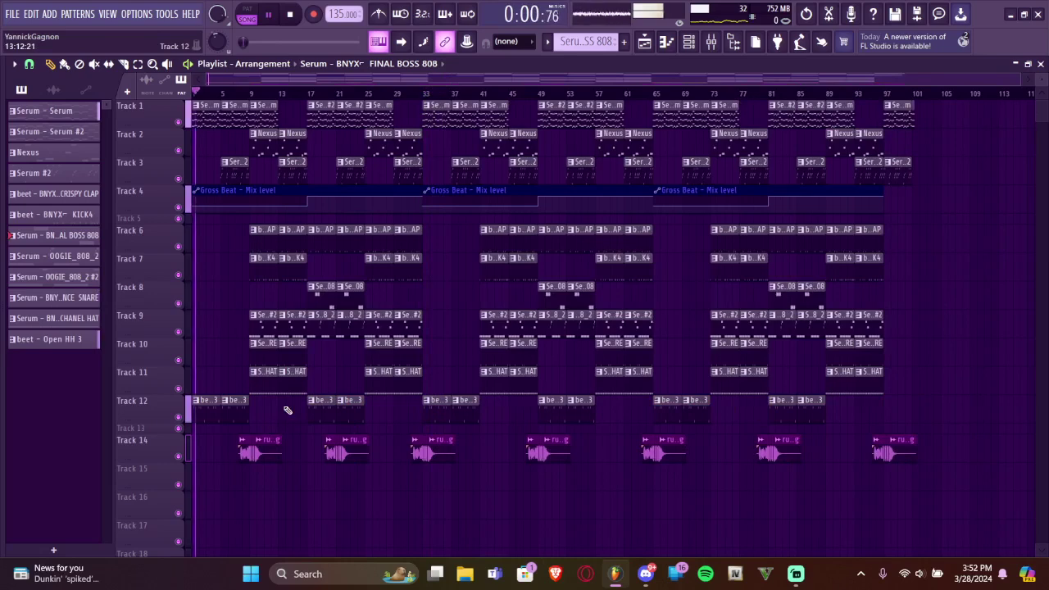
{"action": "key", "text": "space"}
Save the project in the NEWNEW folder as "135BPM - TUTORIAL BEET"
{"action": "key", "text": "ctrl+s"}
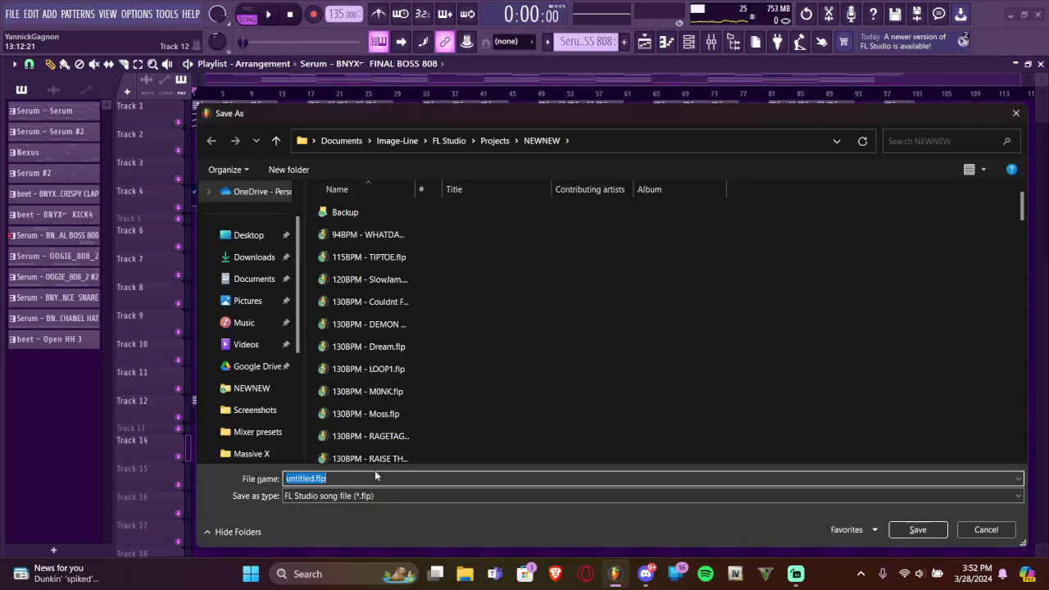
{"action": "type", "text": "135BPM"}
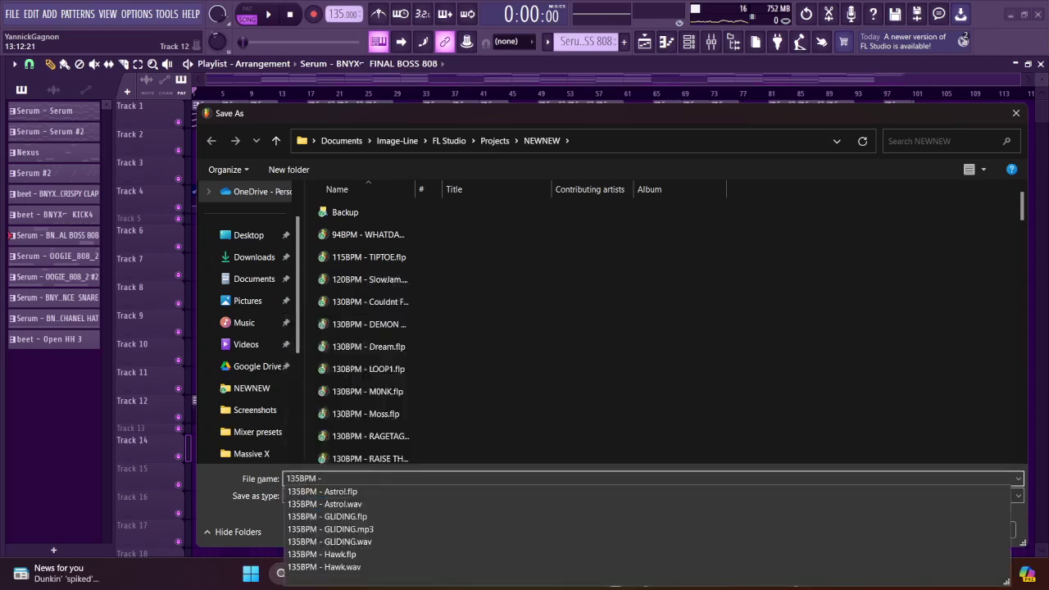
{"action": "type", "text": " - T"}
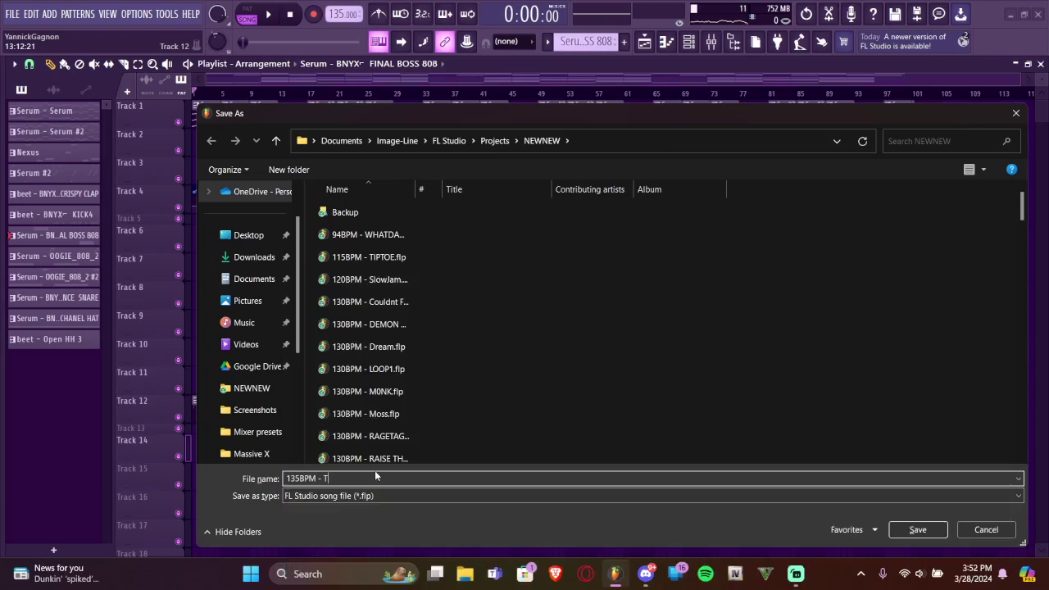
{"action": "type", "text": "UTORIAL BEET"}
{"action": "key", "text": "Return"}
{"action": "left_click", "coordinate": [500, 388]}
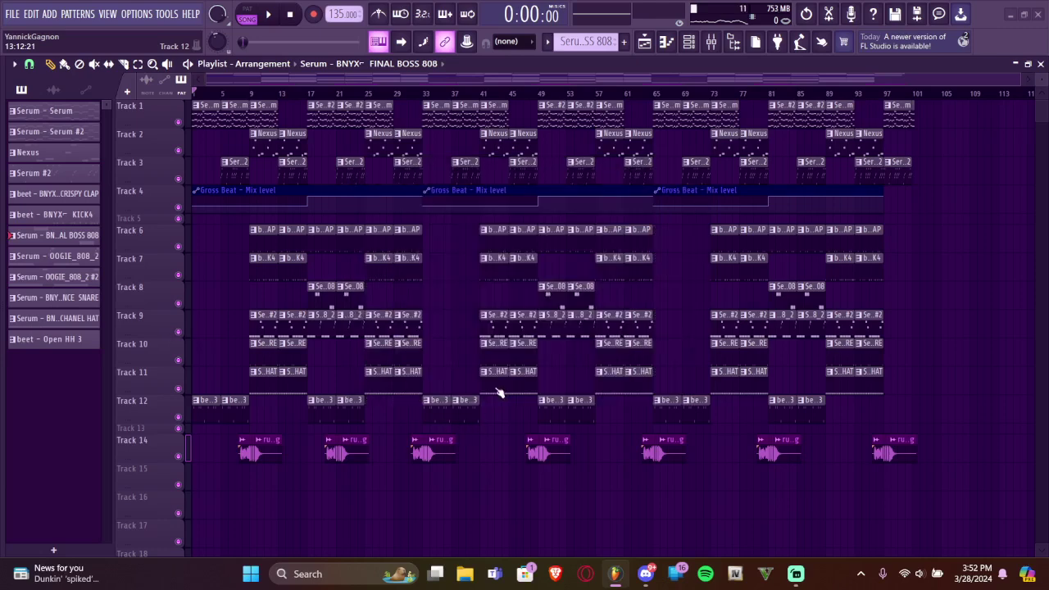
Export the song as the wave file "135BPM - TUTORIAL BEET.wav" in the NEWNEW folder, bringing up its render settings
{"action": "left_click", "coordinate": [12, 15]}
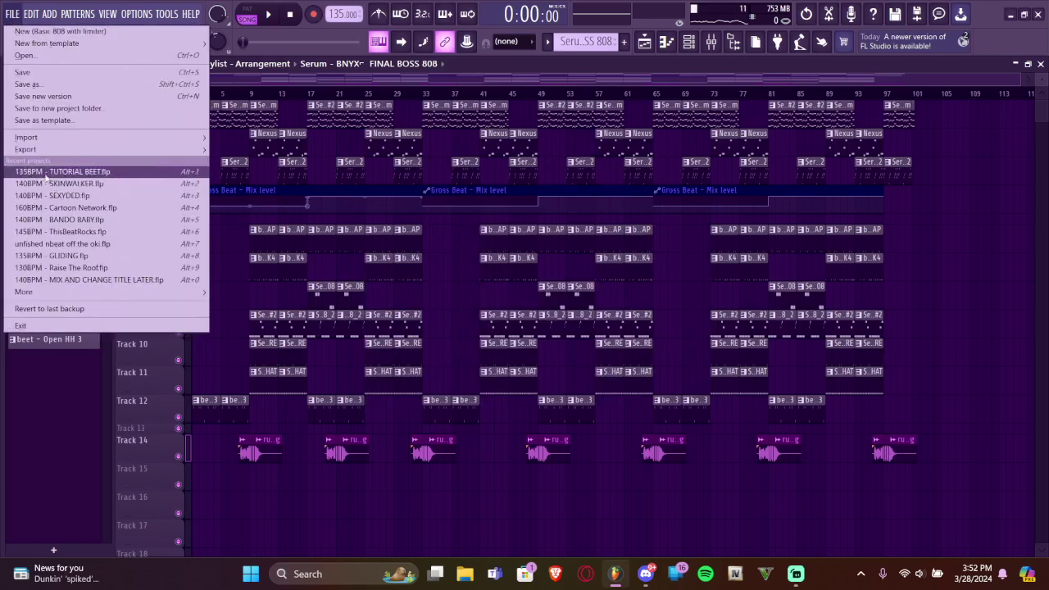
{"action": "mouse_move", "coordinate": [37, 152]}
{"action": "left_click", "coordinate": [258, 160]}
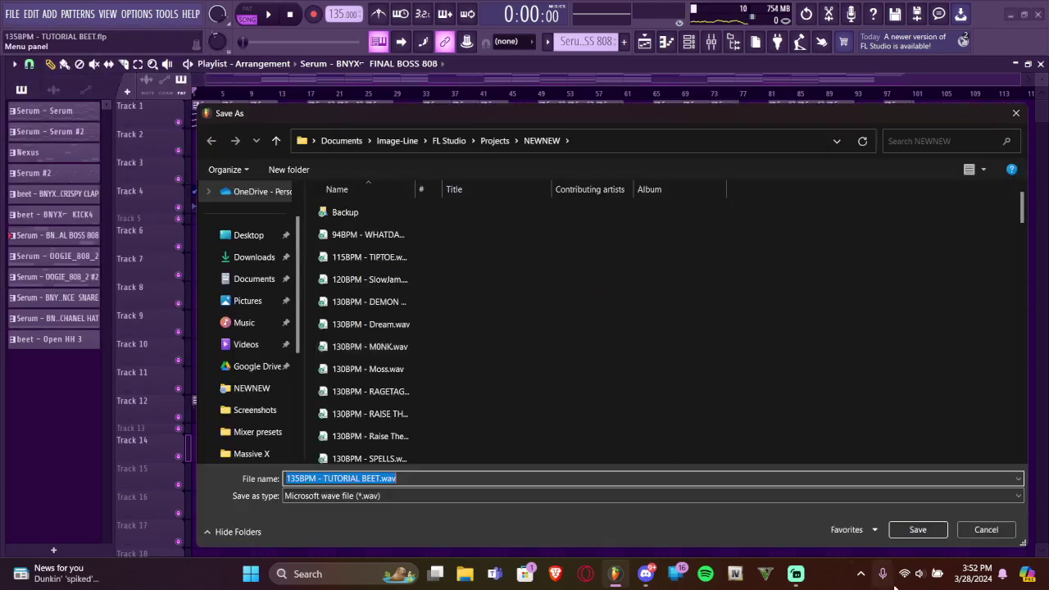
{"action": "left_click", "coordinate": [904, 530]}
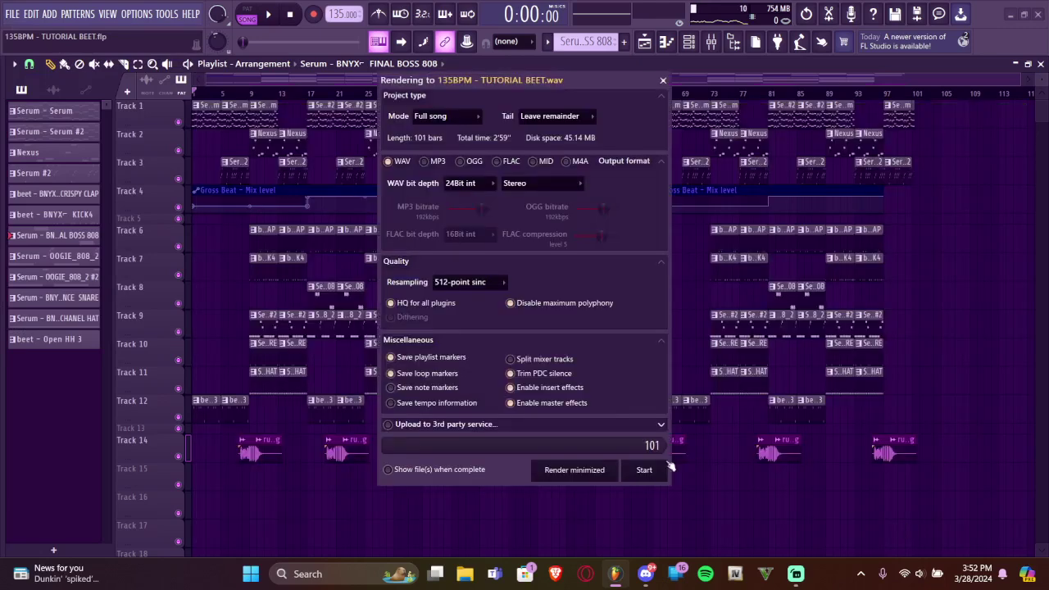
{"action": "left_click", "coordinate": [796, 573]}
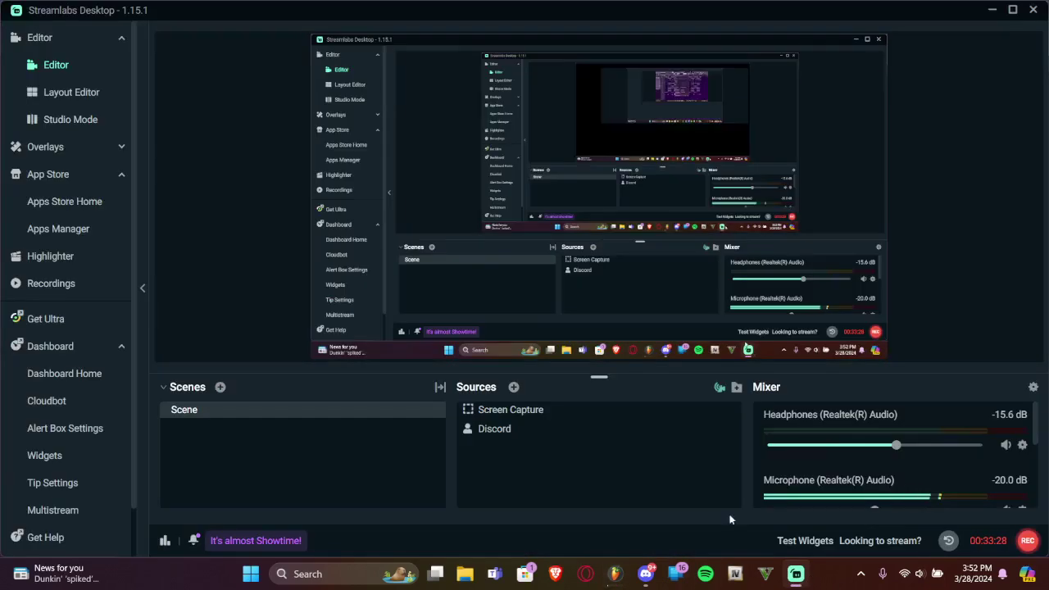